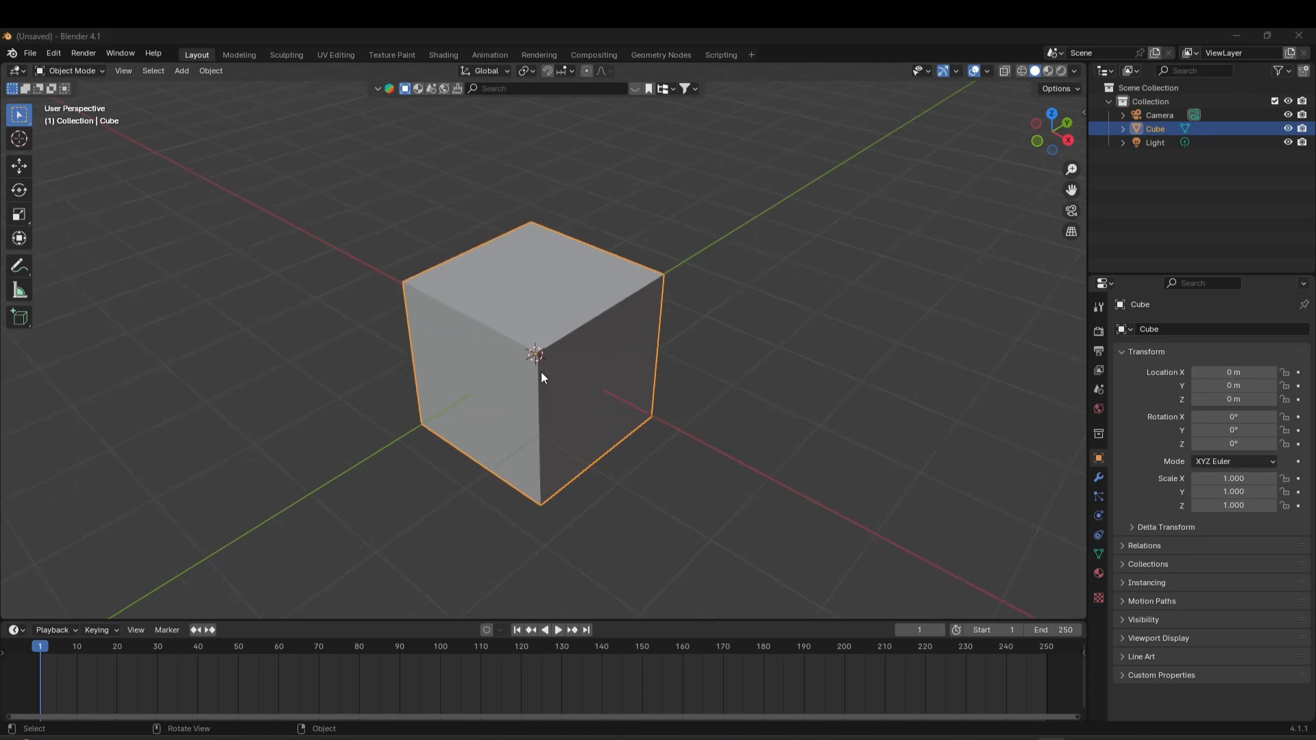
Open the cube's physics settings and add Rigid Body physics to it.
{"action": "left_click", "coordinate": [1100, 514]}
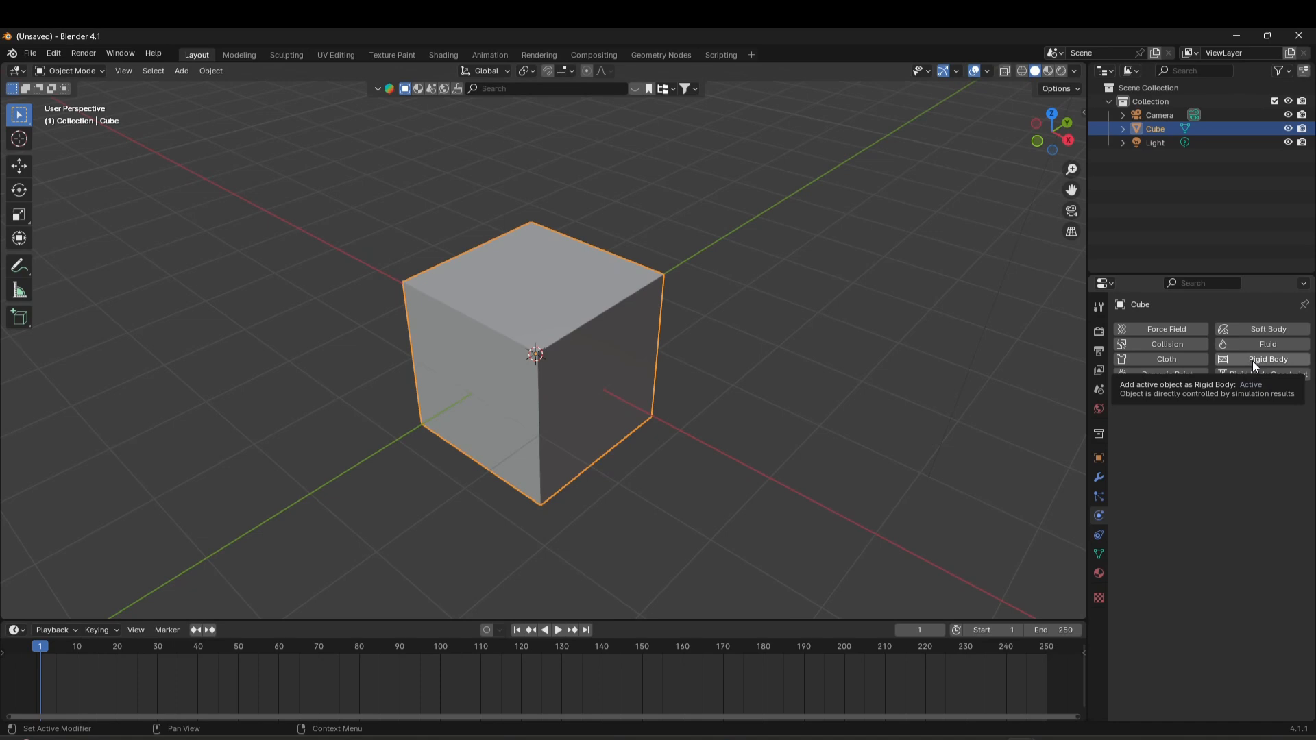
{"action": "left_click", "coordinate": [566, 339]}
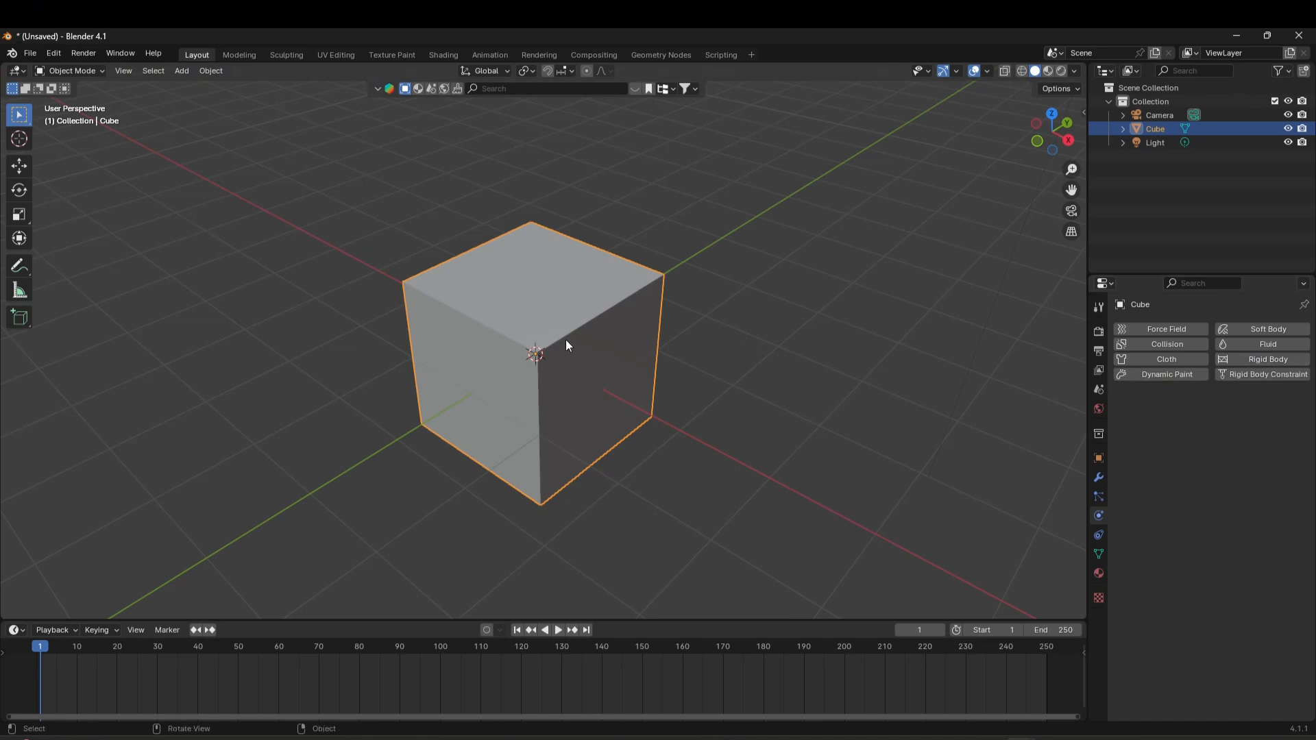
{"action": "left_click", "coordinate": [1273, 360]}
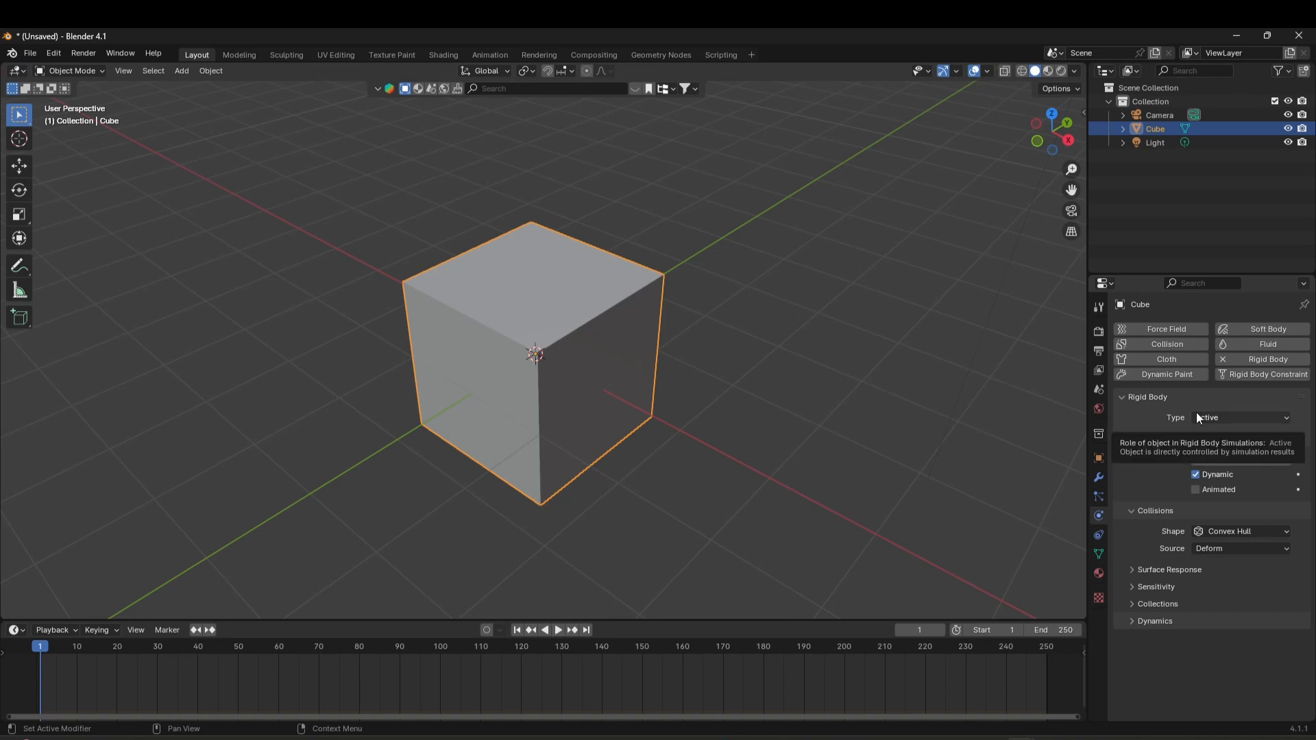
Play the simulation to watch how the active rigid body cube moves, and return the timeline to frame 1.
{"action": "left_click", "coordinate": [558, 630]}
{"action": "scroll", "coordinate": [575, 548], "scroll_direction": "down", "scroll_amount": 5}
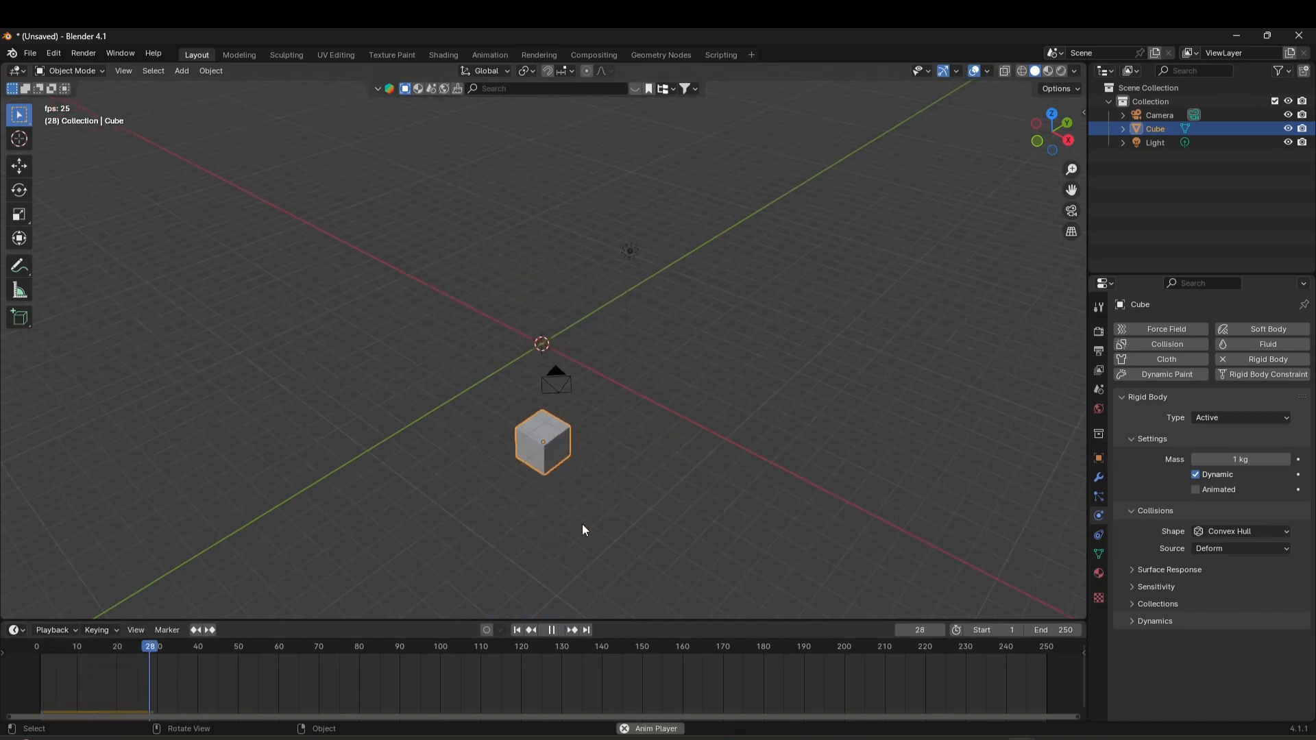
{"action": "scroll", "coordinate": [582, 523], "scroll_direction": "down", "scroll_amount": 5}
{"action": "middle_click_drag", "start_coordinate": [579, 515], "coordinate": [587, 485]}
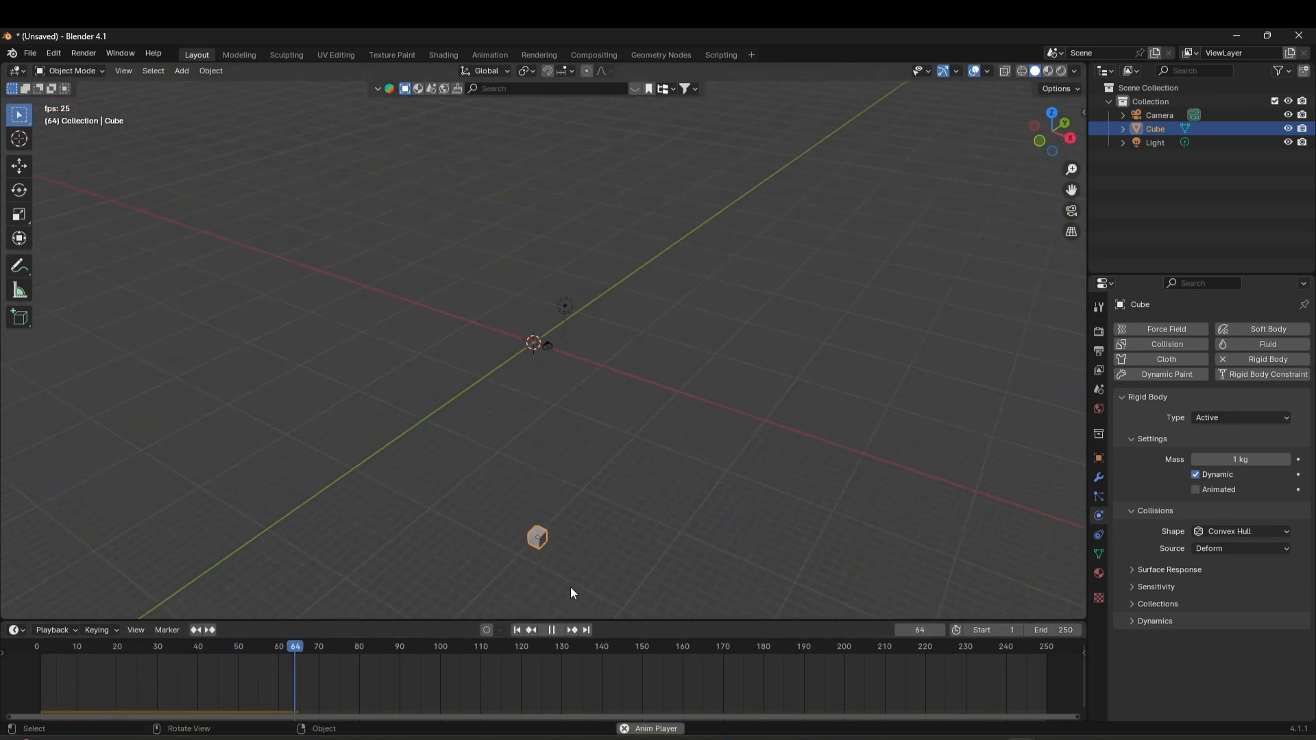
{"action": "left_click", "coordinate": [550, 633]}
{"action": "left_click", "coordinate": [518, 630]}
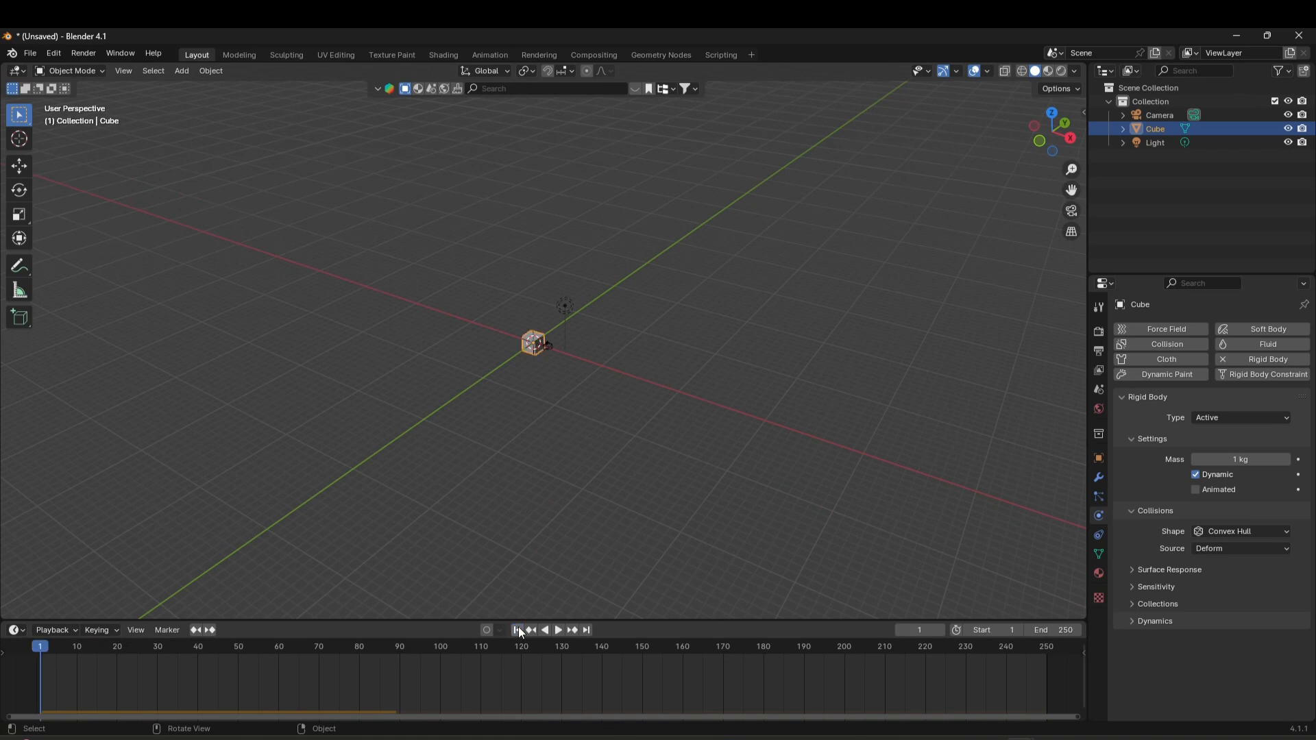
Change the cube's rigid body type to Passive.
{"action": "scroll", "coordinate": [541, 400], "scroll_direction": "up", "scroll_amount": 8}
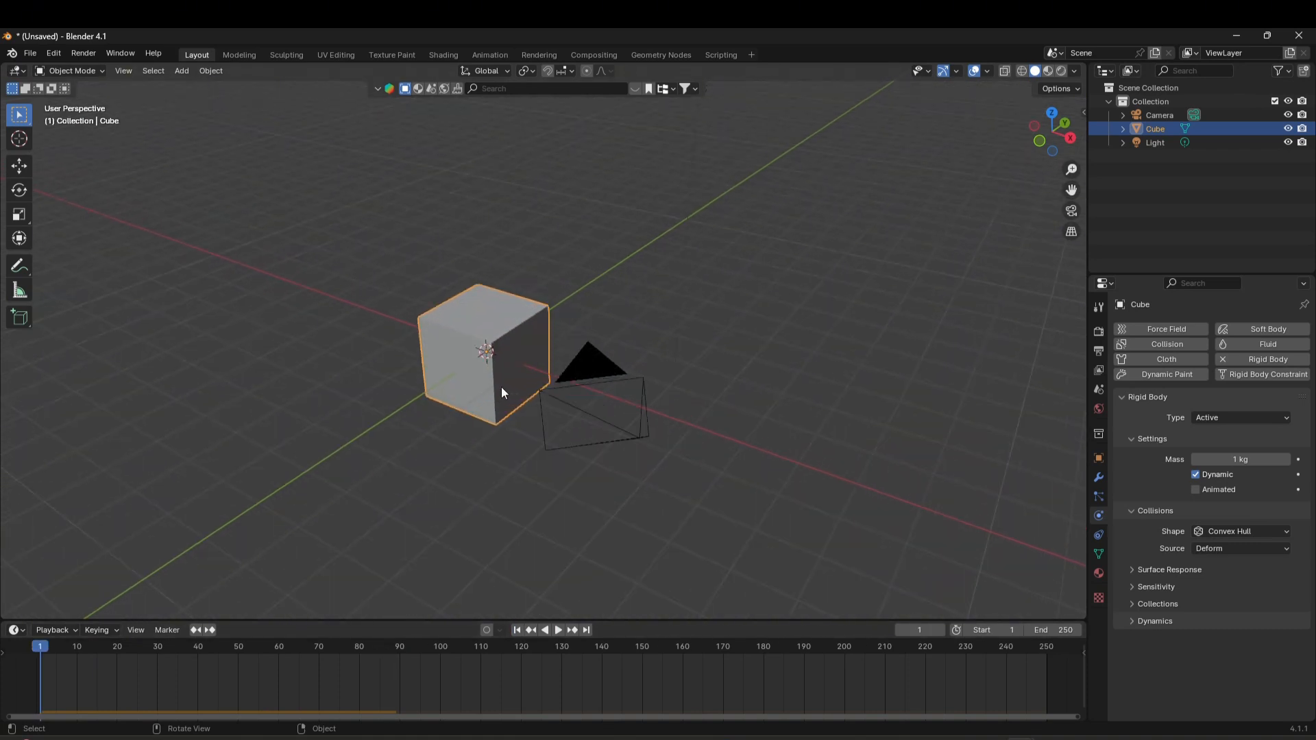
{"action": "scroll", "coordinate": [502, 392], "scroll_direction": "up", "scroll_amount": 5}
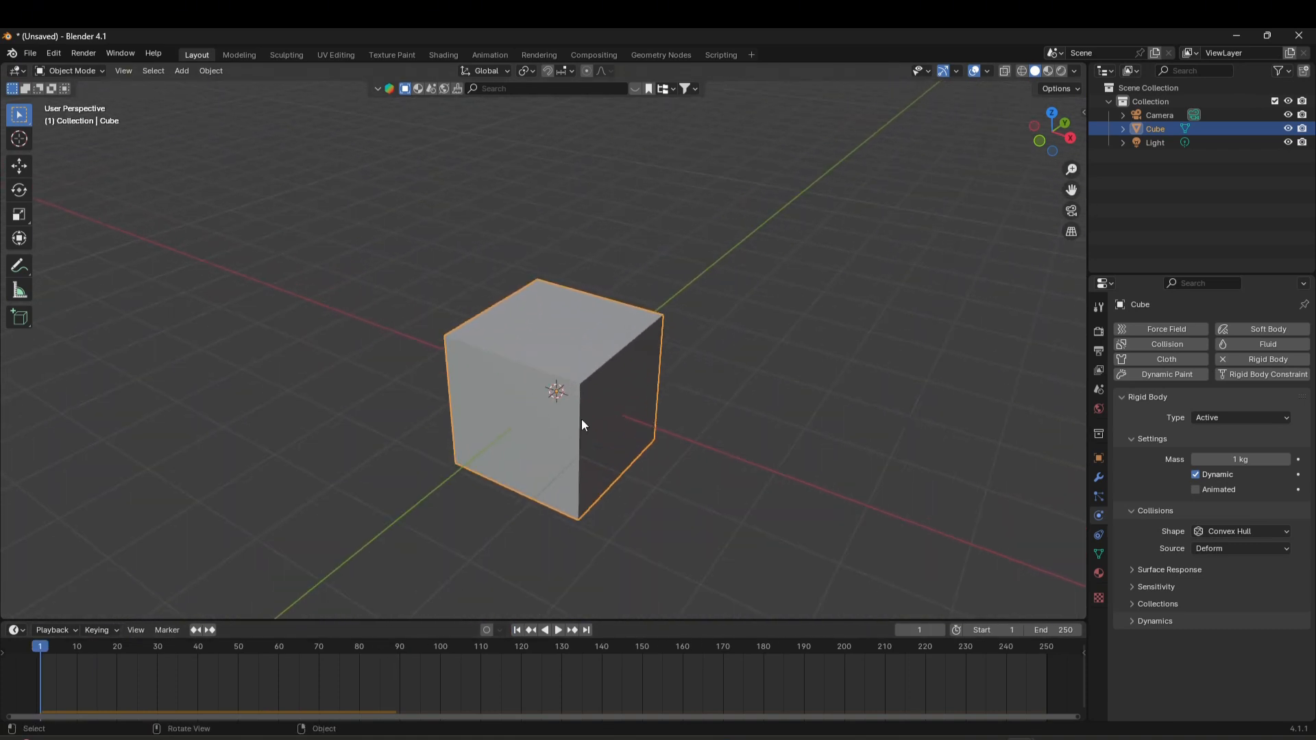
{"action": "middle_click_drag", "start_coordinate": [581, 421], "coordinate": [566, 417]}
{"action": "left_click", "coordinate": [1219, 419]}
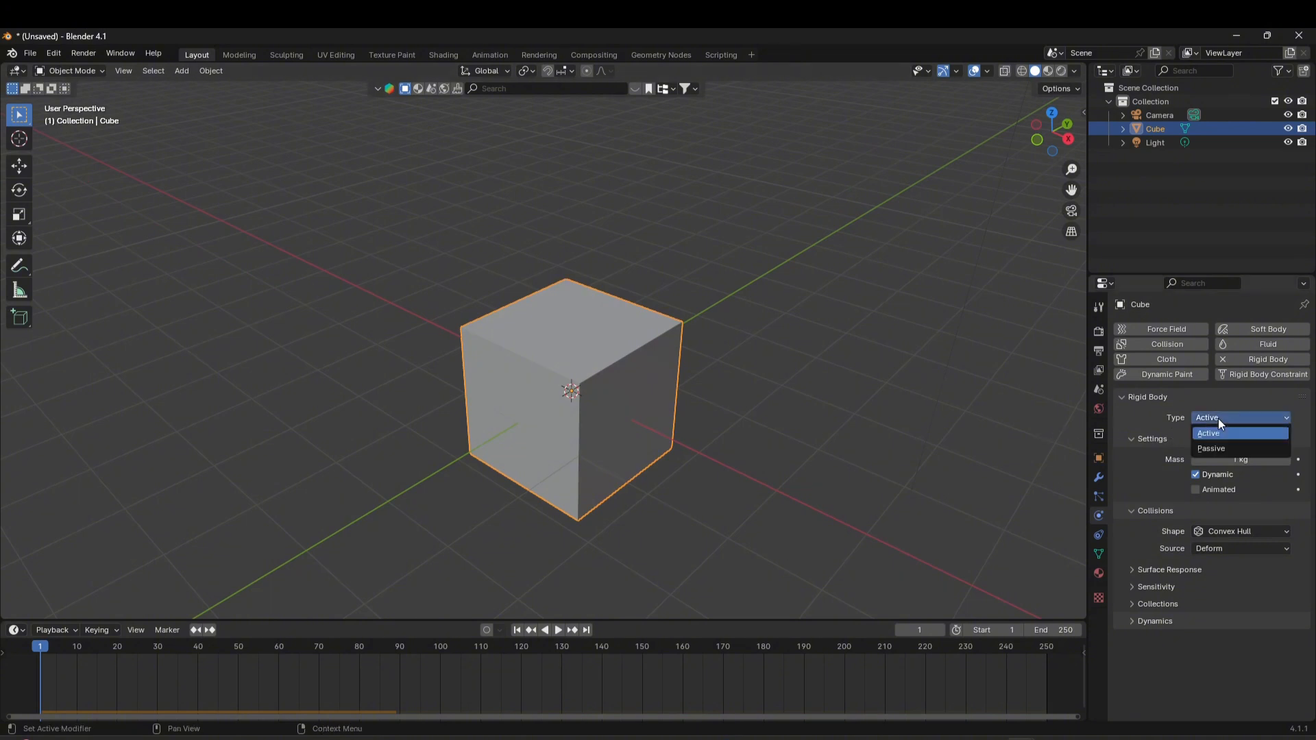
{"action": "left_click", "coordinate": [1222, 450]}
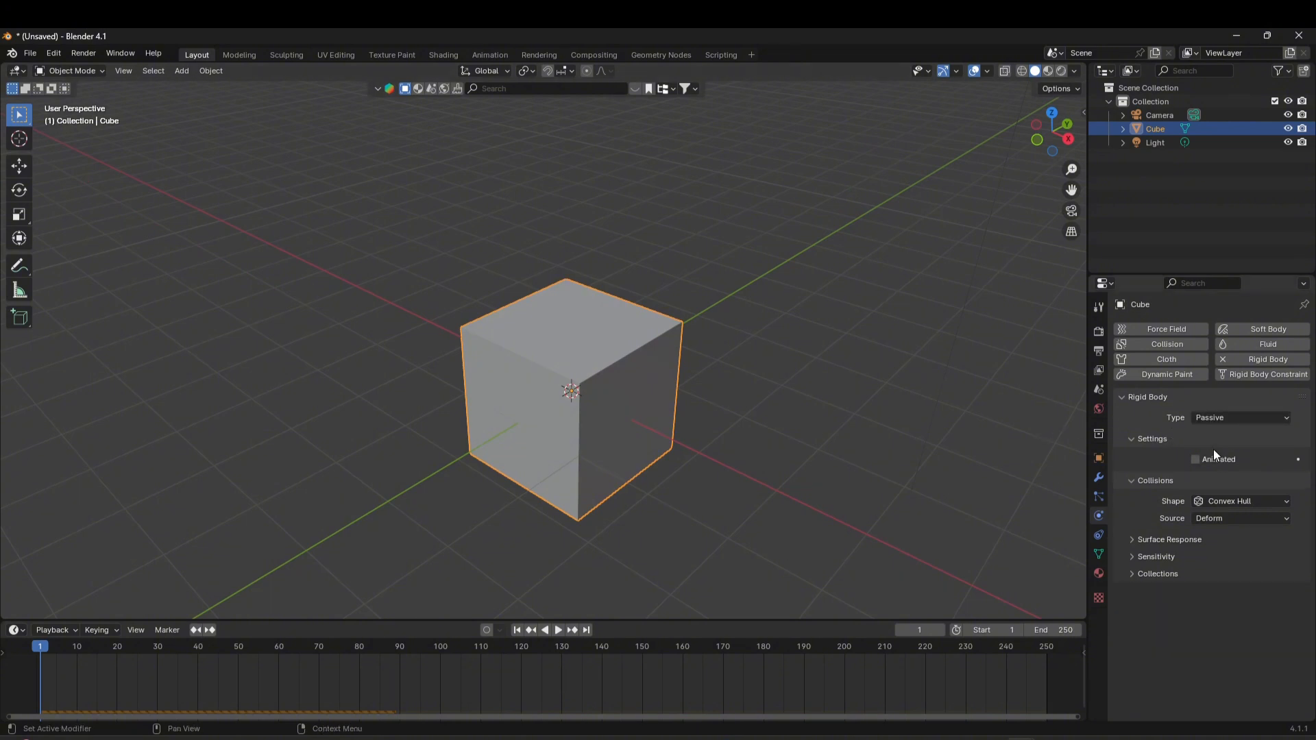
Test the passive cube by briefly playing the simulation, and switch its rigid body type back to Active.
{"action": "left_click", "coordinate": [559, 631]}
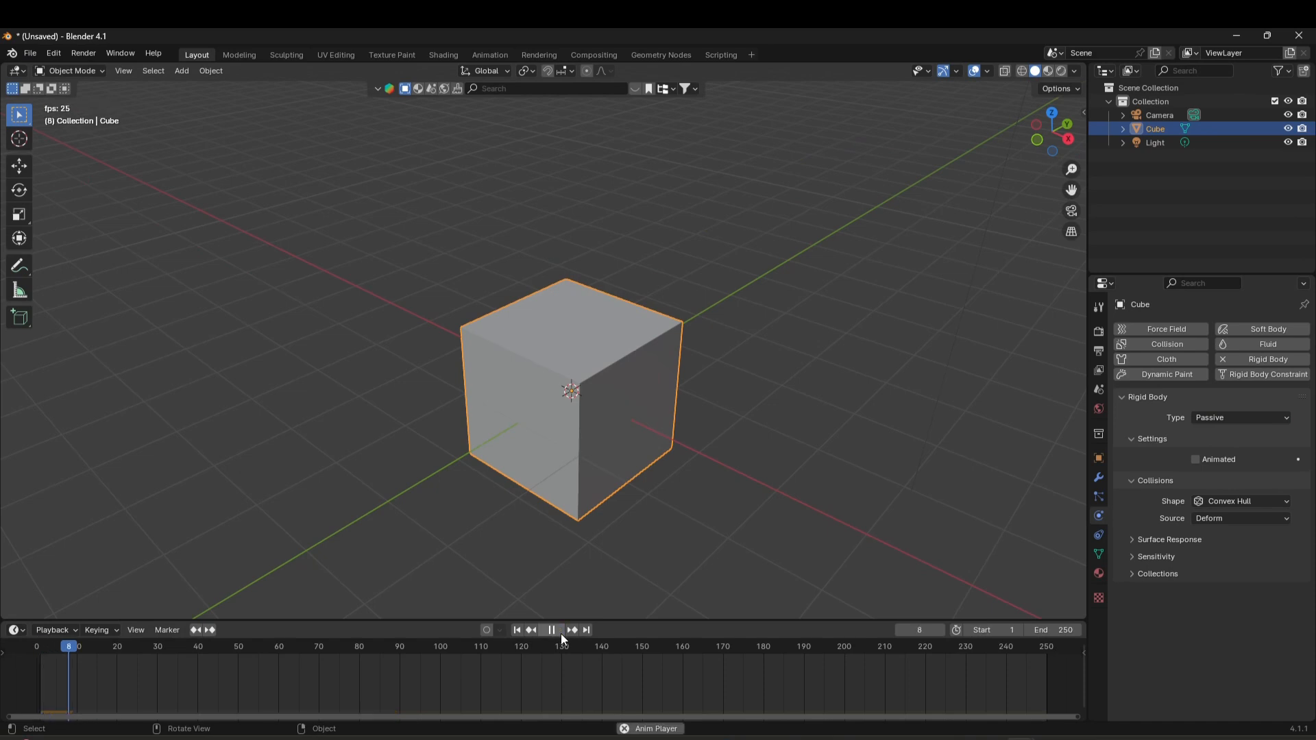
{"action": "left_click", "coordinate": [557, 630]}
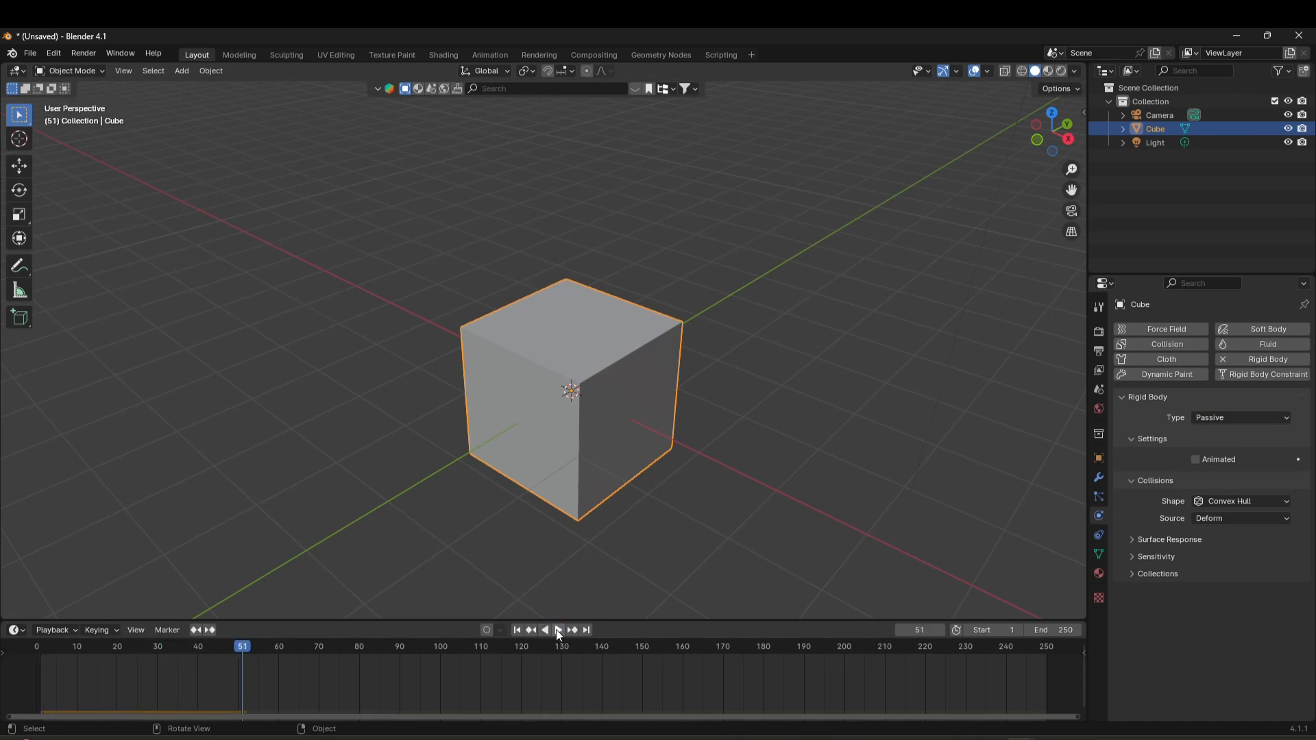
{"action": "left_click", "coordinate": [1214, 416]}
{"action": "left_click", "coordinate": [1217, 436]}
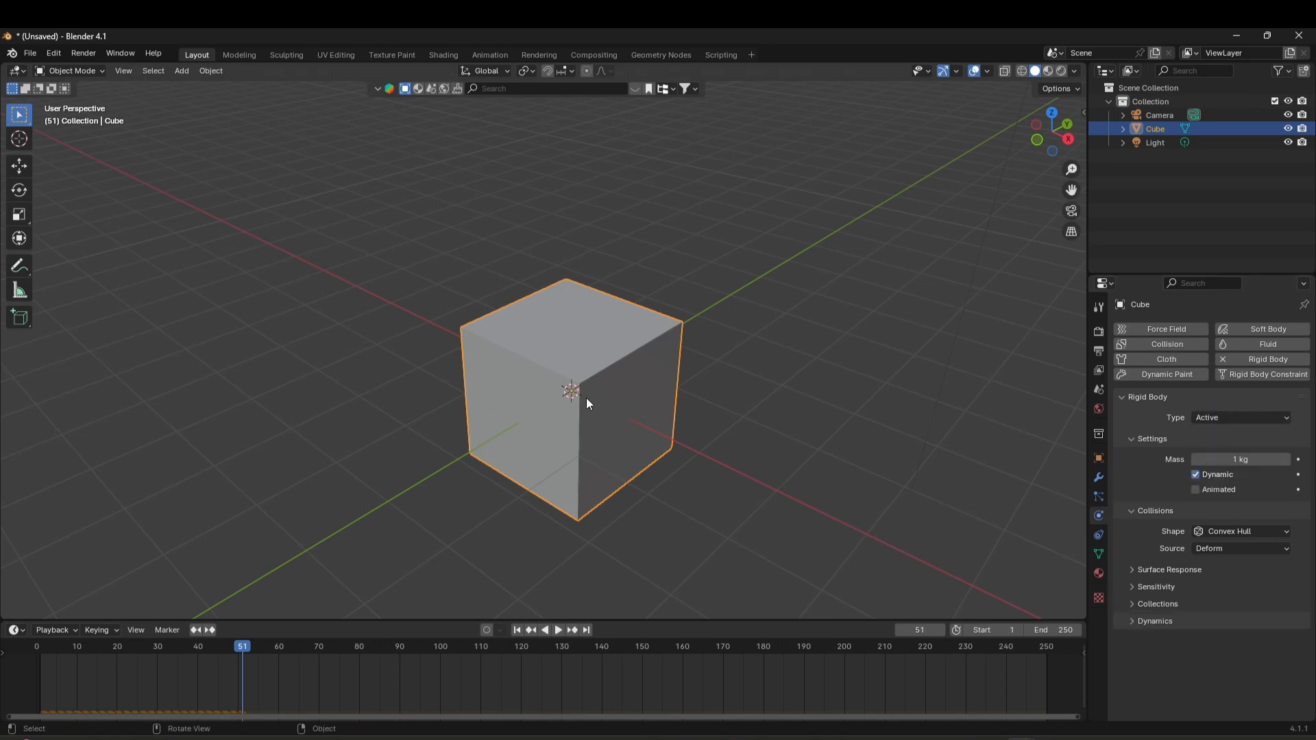
Duplicate the cube, move the copy about 5.6 m in the negative X direction, and return the timeline to frame 1.
{"action": "key", "text": "shift+d"}
{"action": "key", "text": "x"}
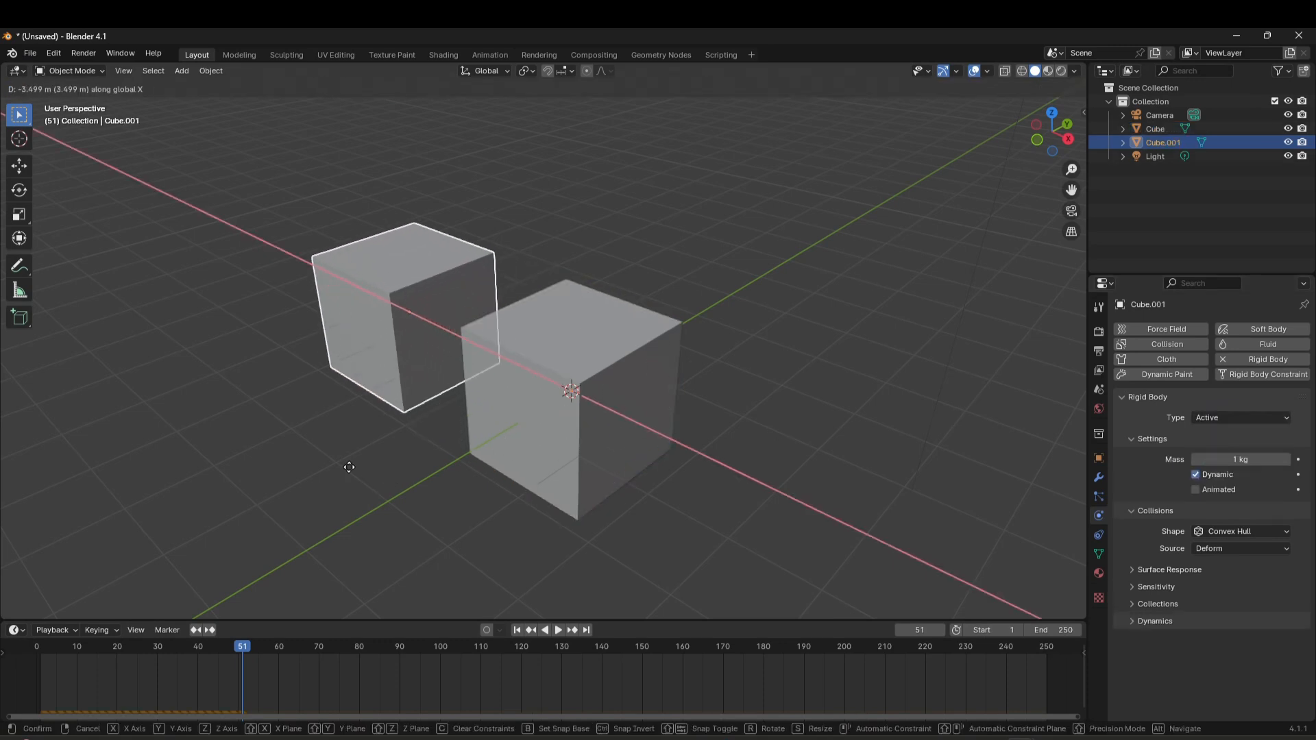
{"action": "key", "text": "Escape"}
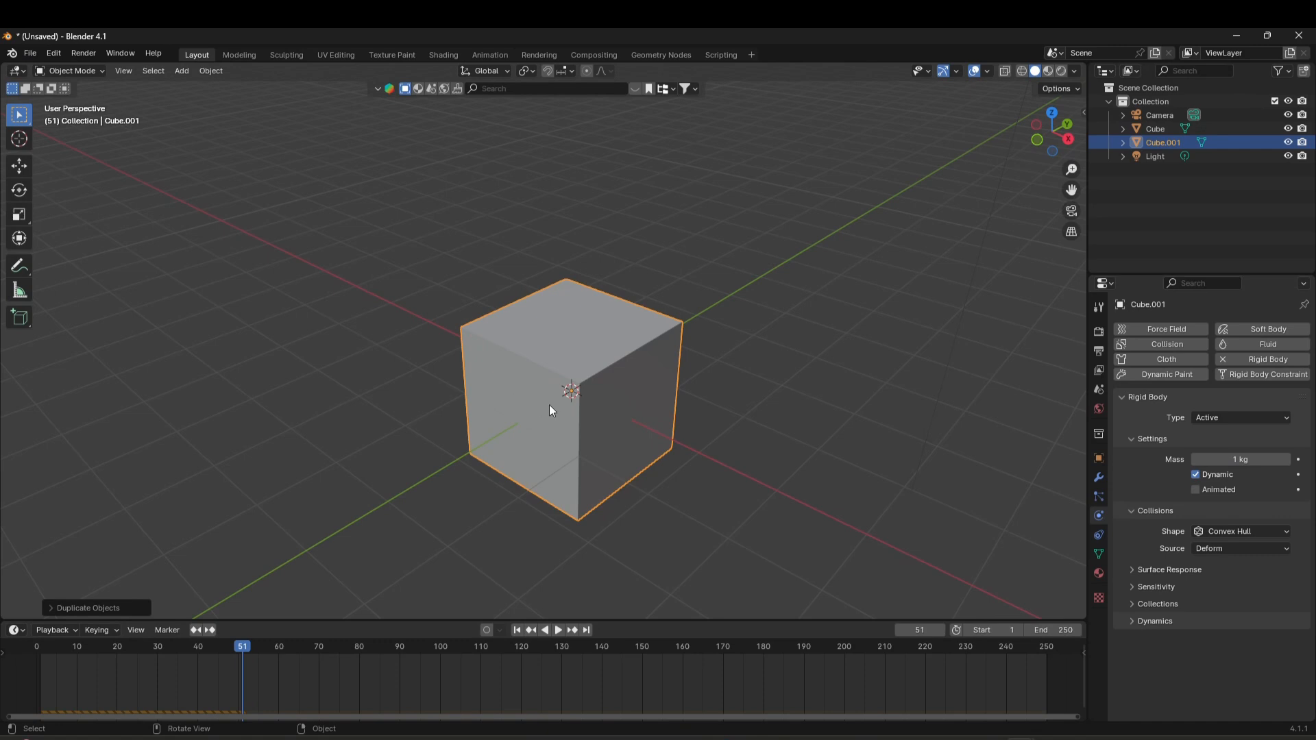
{"action": "key", "text": "g"}
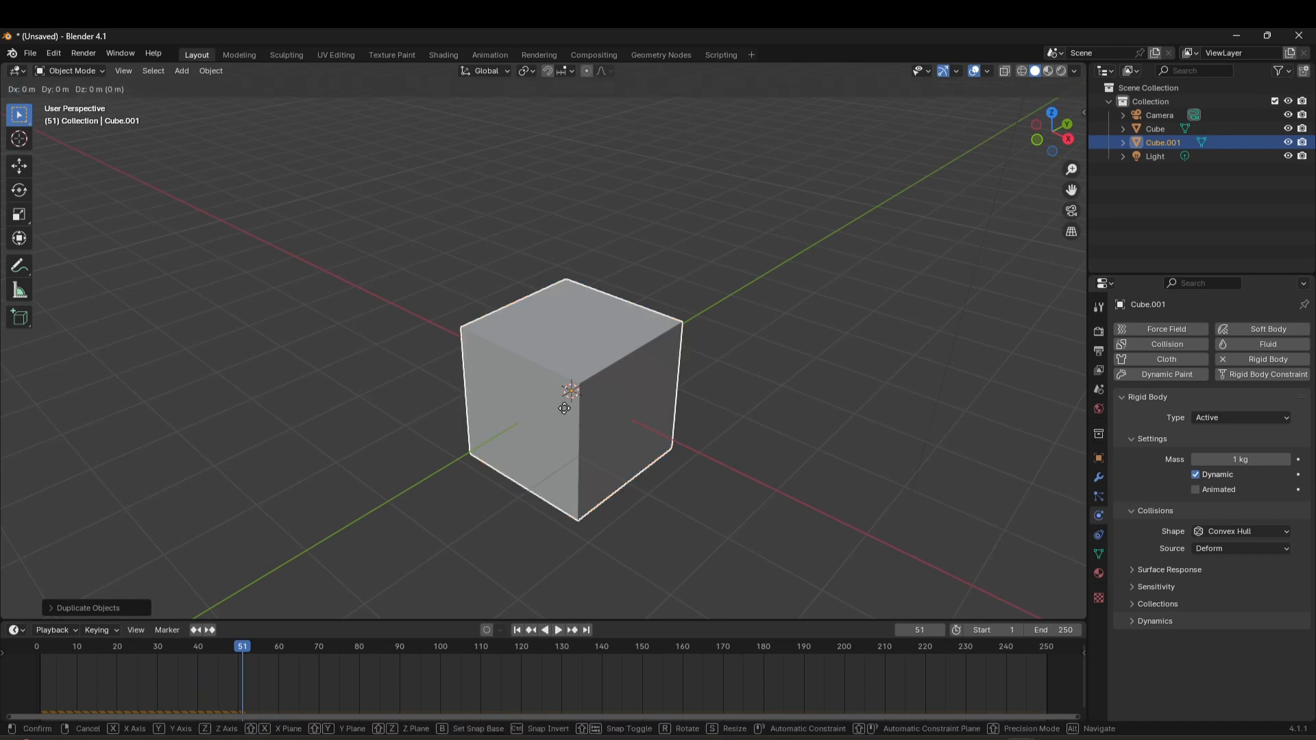
{"action": "key", "text": "x"}
{"action": "left_click", "coordinate": [362, 336]}
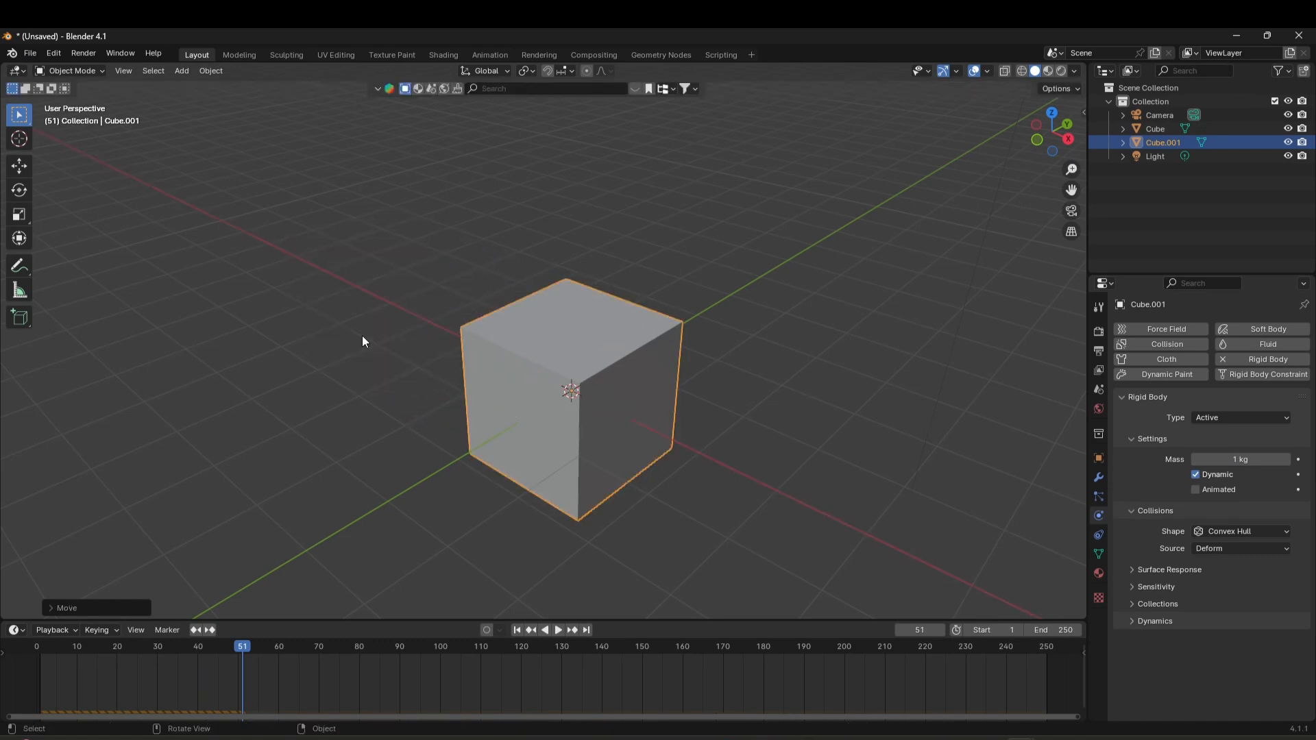
{"action": "key", "text": "g"}
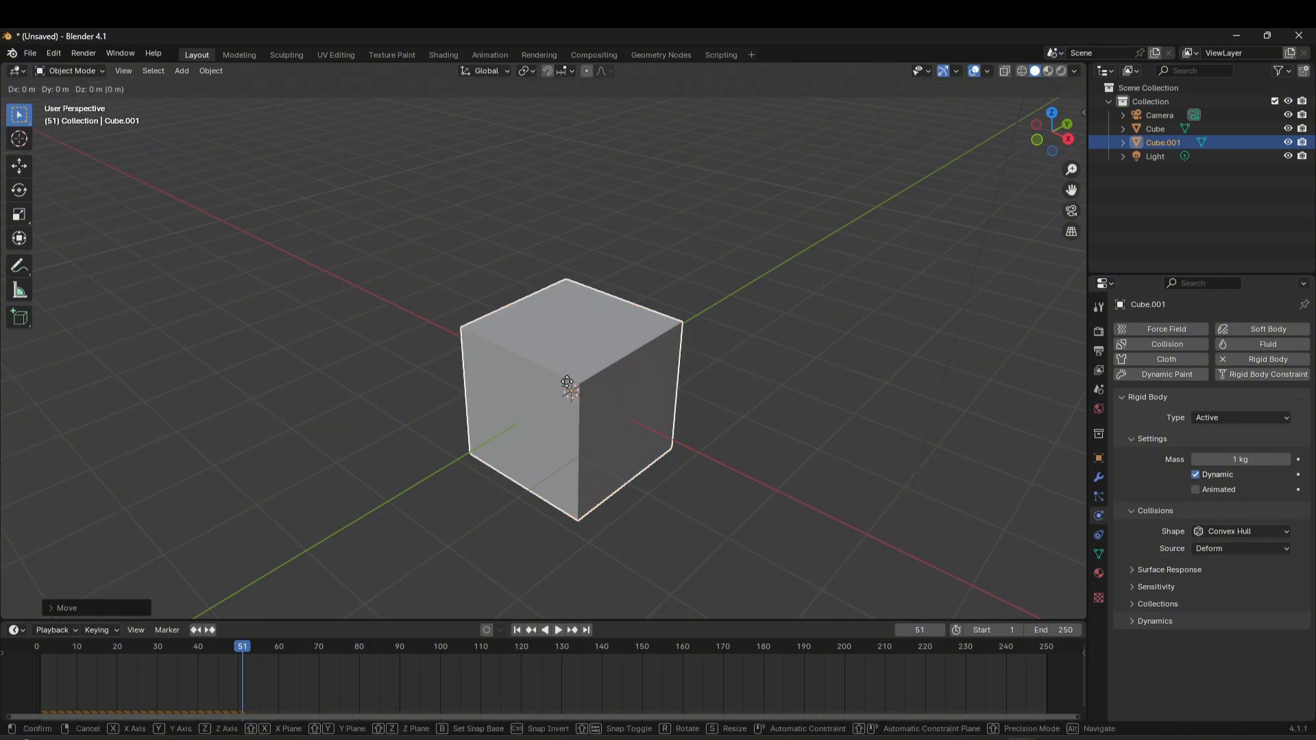
{"action": "key", "text": "x"}
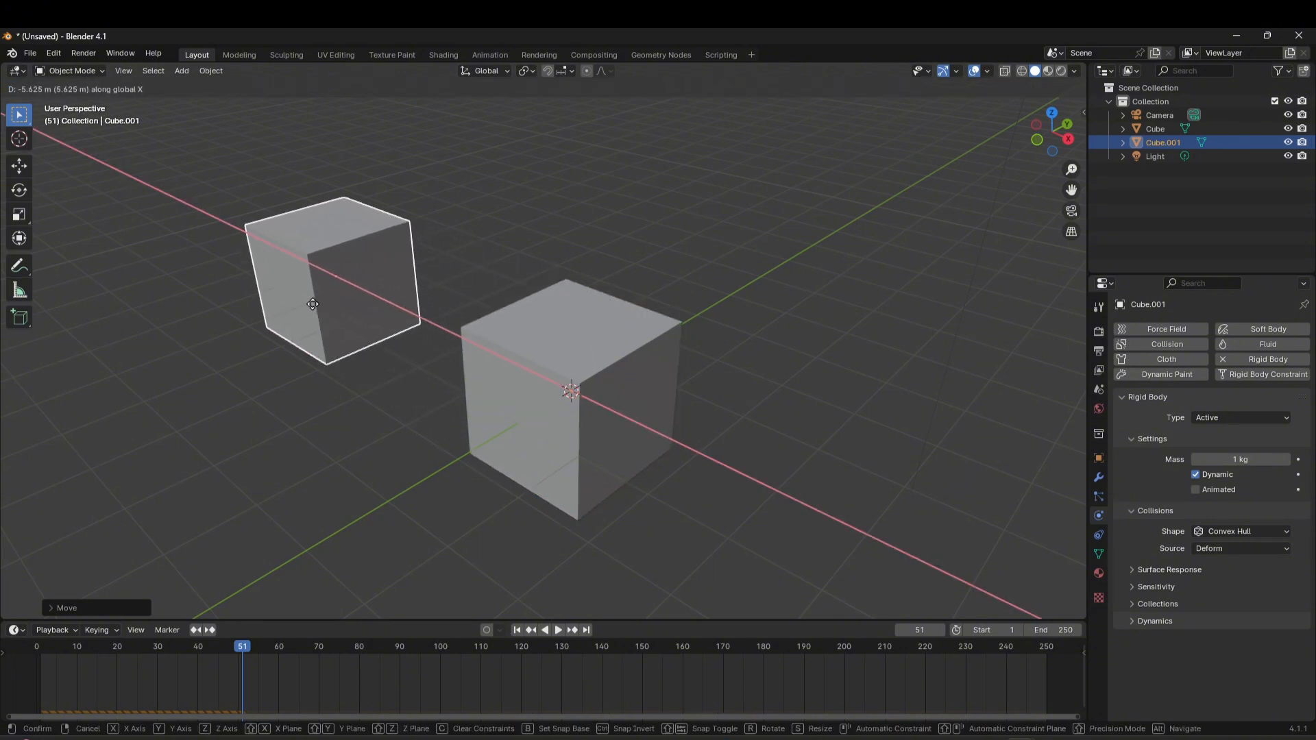
{"action": "right_click", "coordinate": [313, 310]}
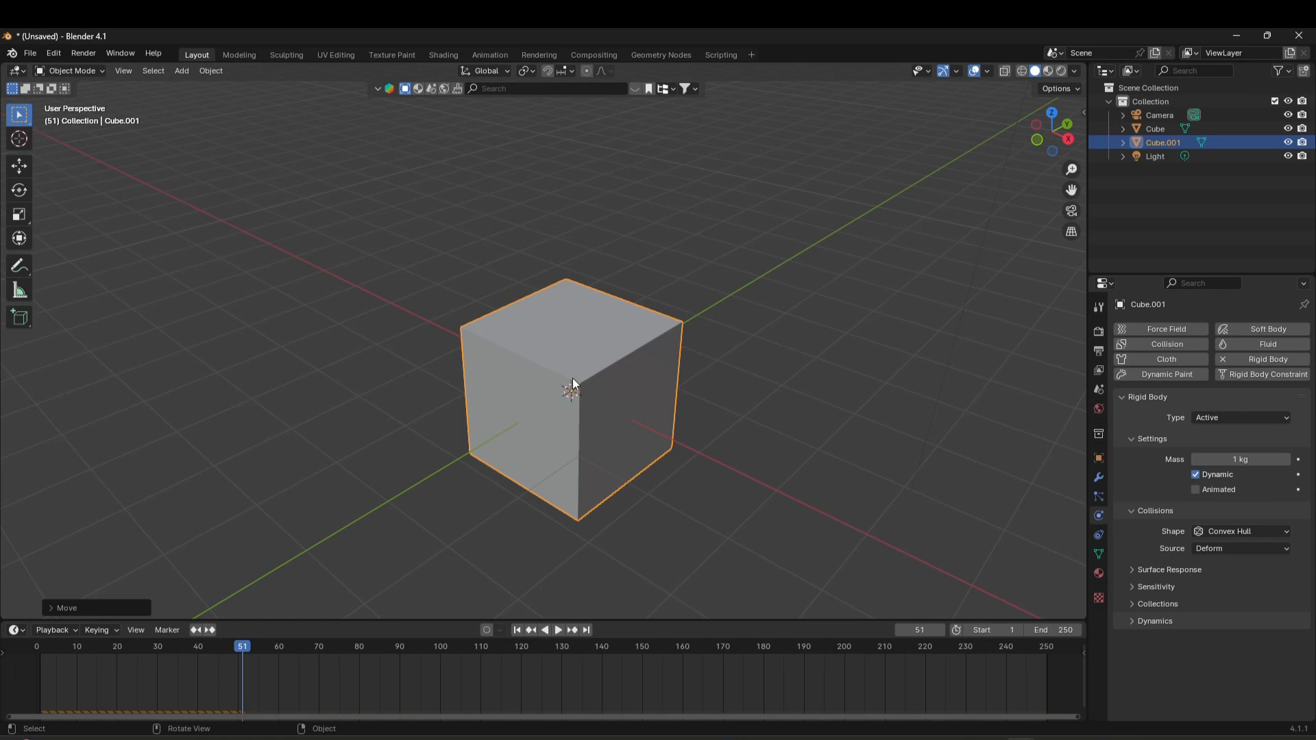
{"action": "left_click", "coordinate": [518, 630]}
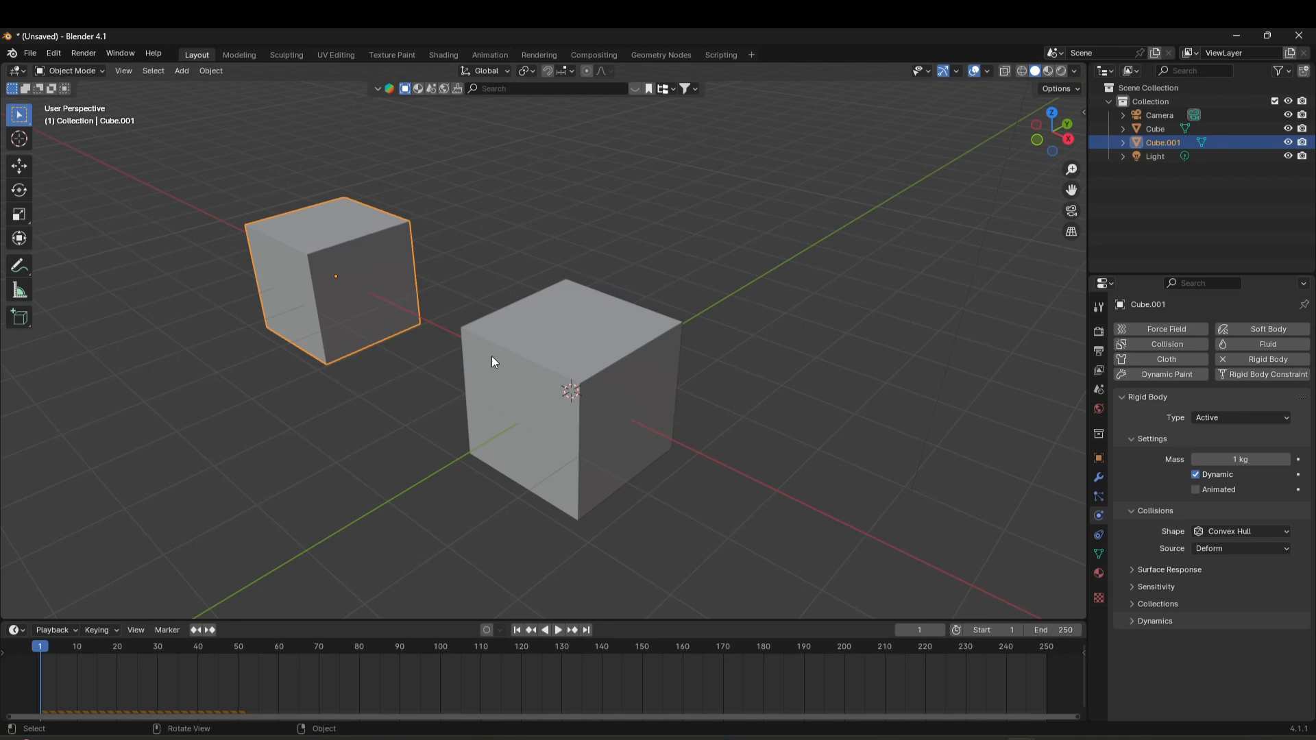
Make the original cube a Passive rigid body and play the simulation to compare both cubes, returning to frame 1.
{"action": "middle_click_drag", "start_coordinate": [324, 491], "coordinate": [394, 388]}
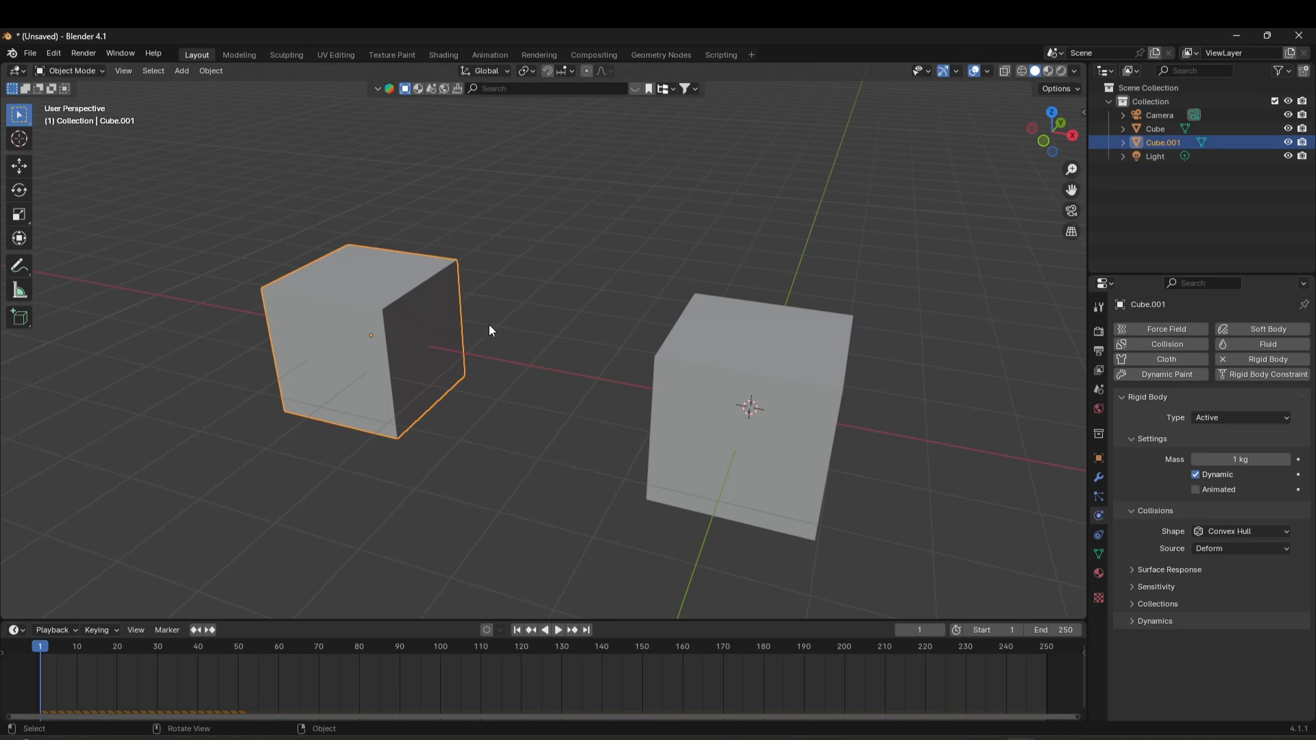
{"action": "left_click", "coordinate": [687, 379]}
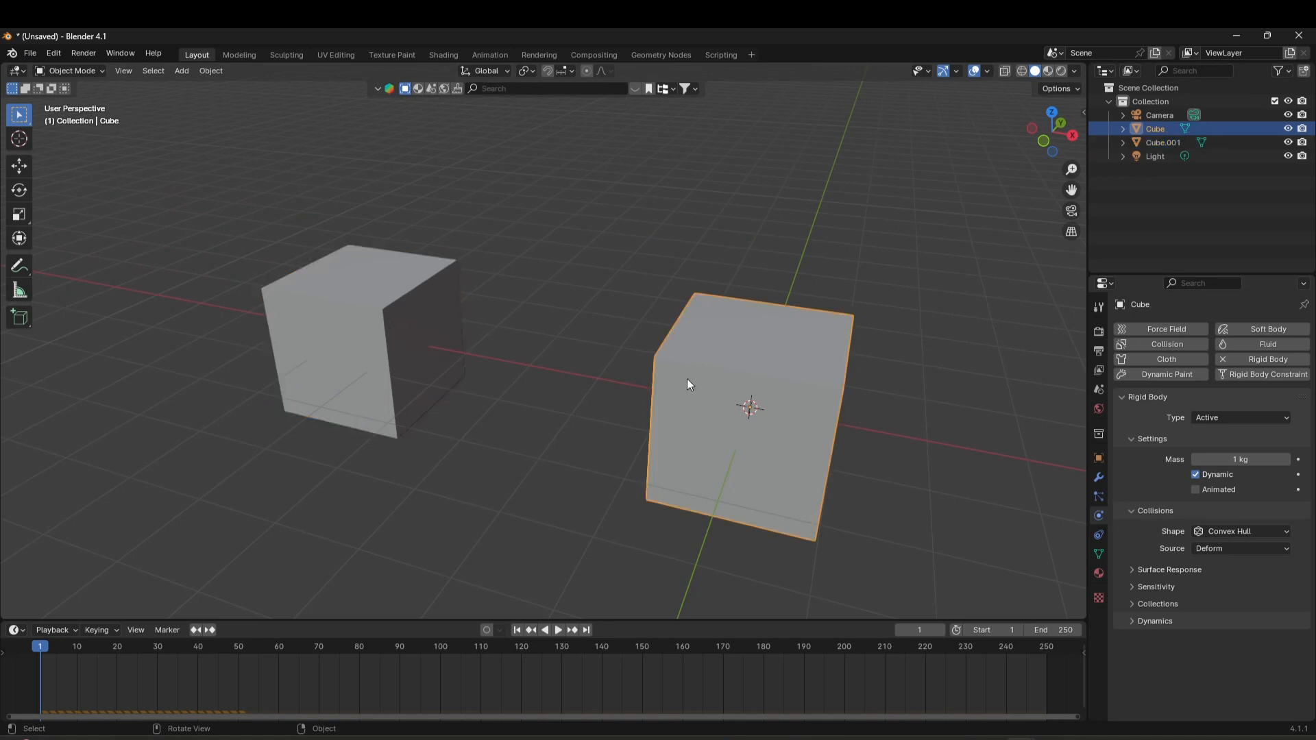
{"action": "left_click", "coordinate": [1223, 417]}
{"action": "left_click", "coordinate": [1228, 446]}
{"action": "middle_click_drag", "start_coordinate": [857, 406], "coordinate": [470, 463]}
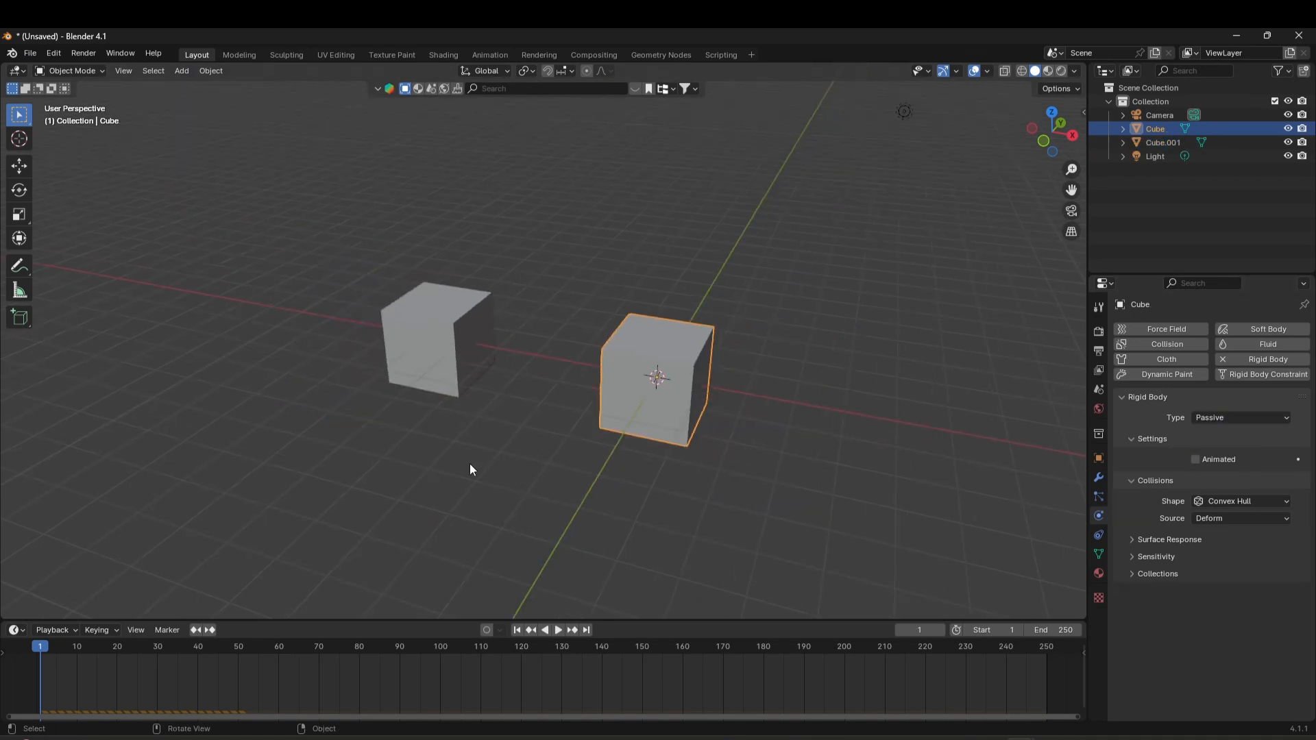
{"action": "key", "text": "space"}
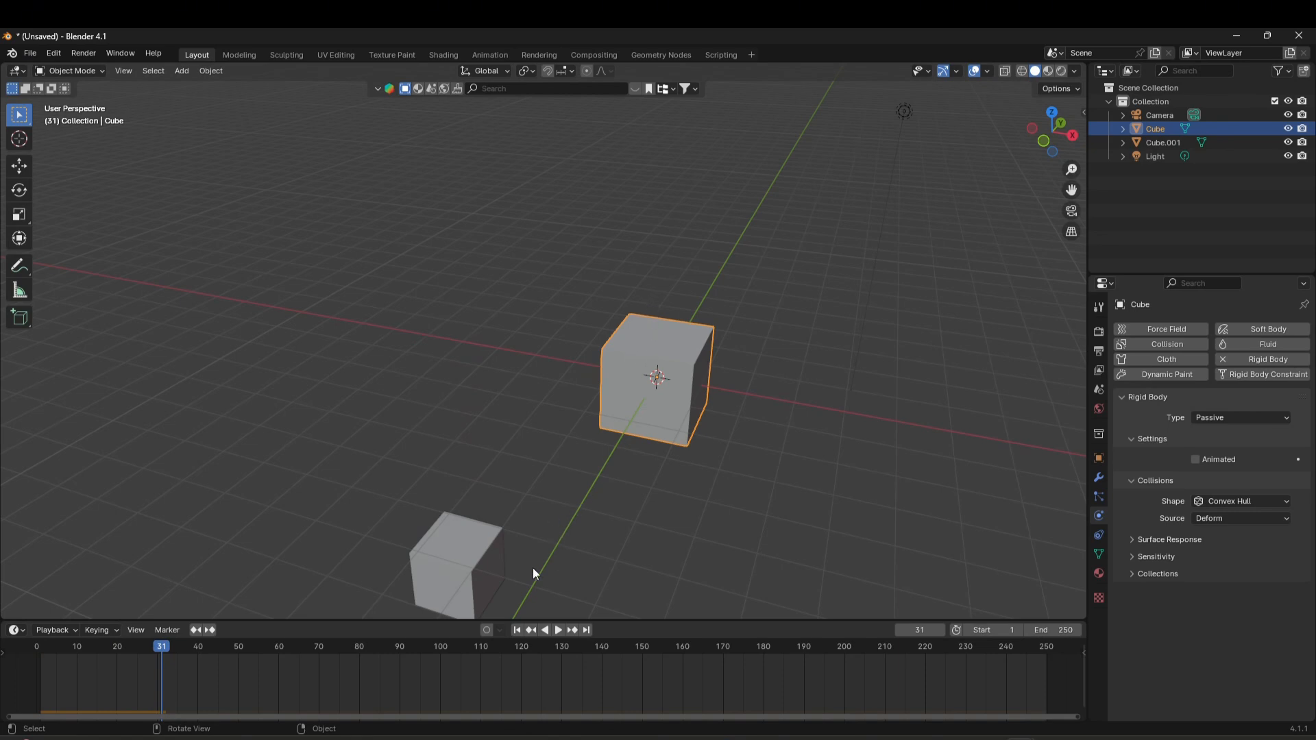
{"action": "left_click", "coordinate": [518, 630]}
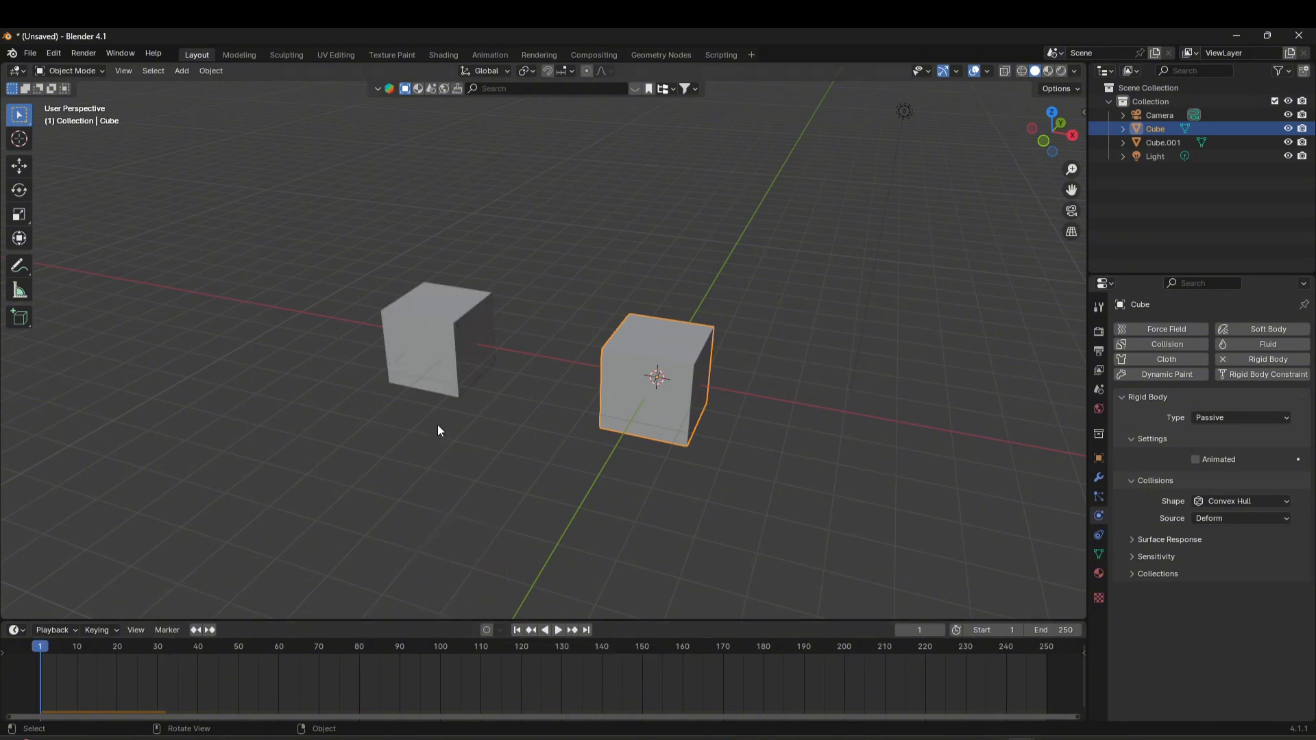
Delete both cubes from the scene.
{"action": "scroll", "coordinate": [437, 423], "scroll_direction": "up", "scroll_amount": 2}
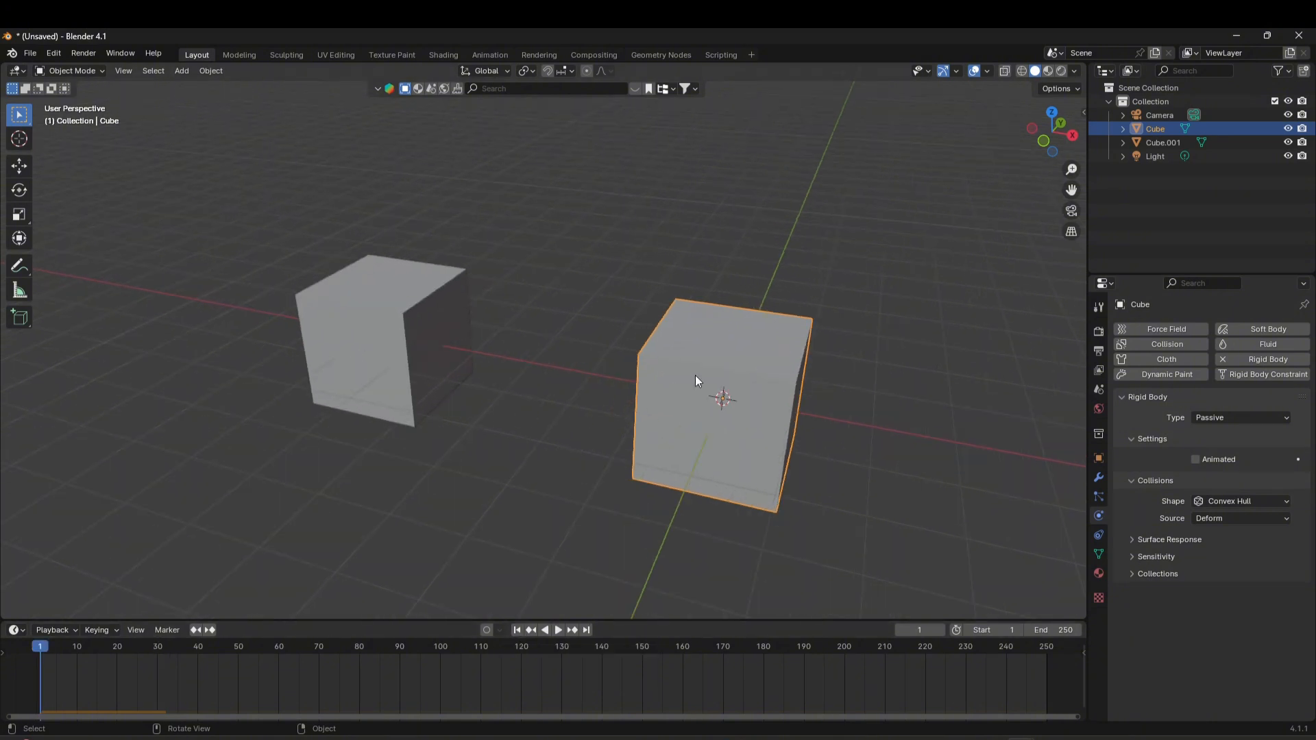
{"action": "left_click_drag", "start_coordinate": [191, 229], "coordinate": [820, 446]}
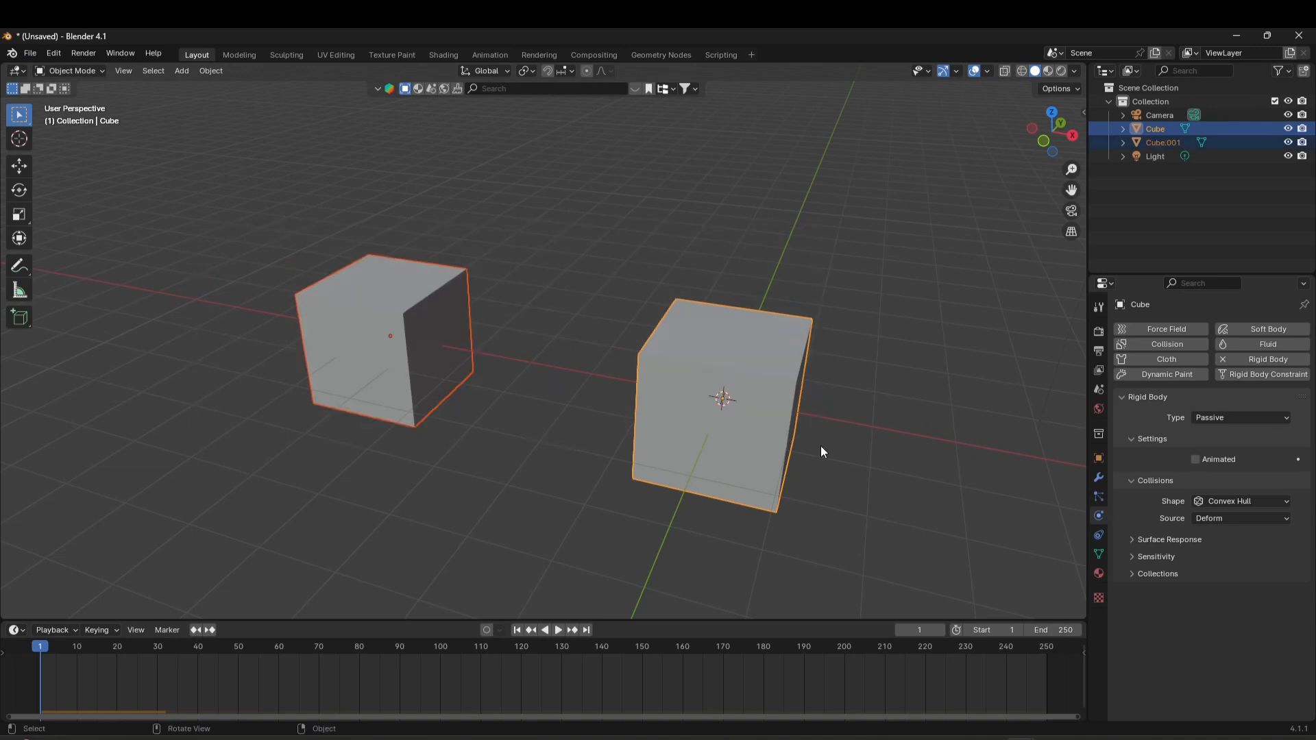
{"action": "key", "text": "x"}
{"action": "left_click", "coordinate": [820, 446]}
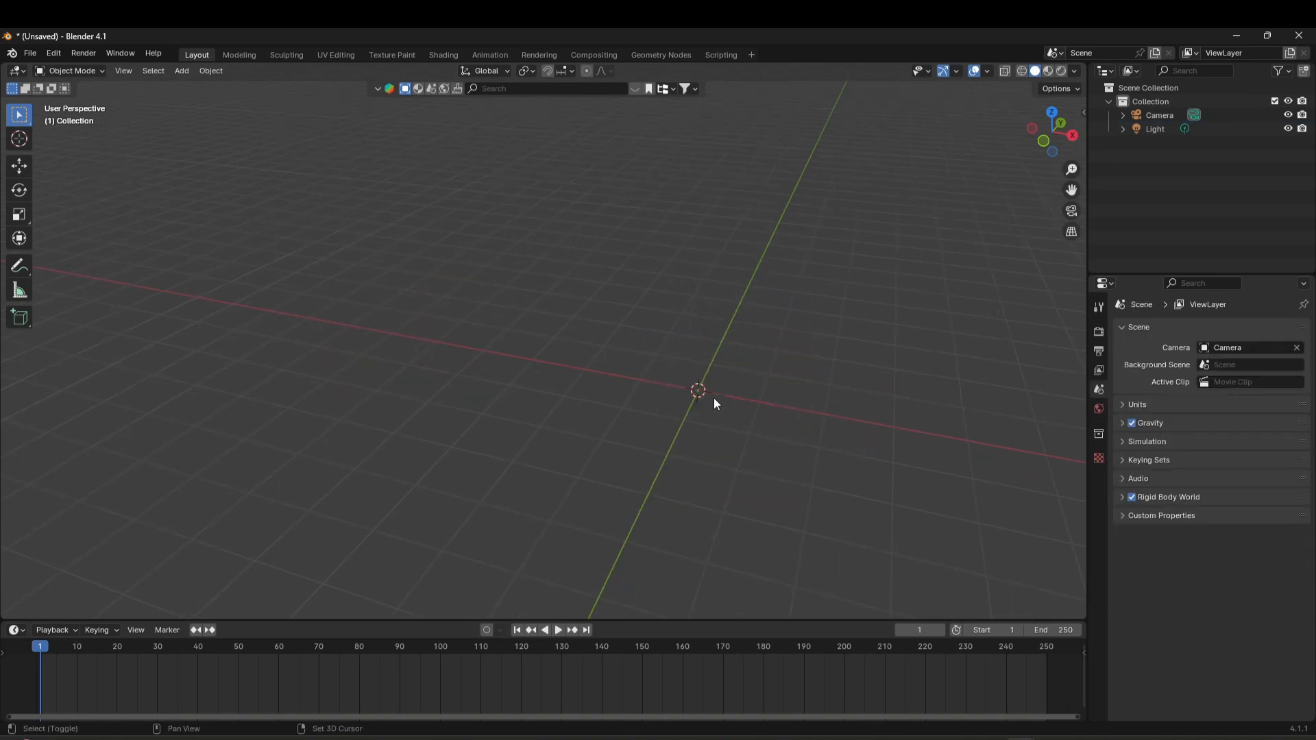
Add a plane mesh at the origin and scale it uniformly to a little over four times its size.
{"action": "key", "text": "shift+a"}
{"action": "mouse_move", "coordinate": [717, 418]}
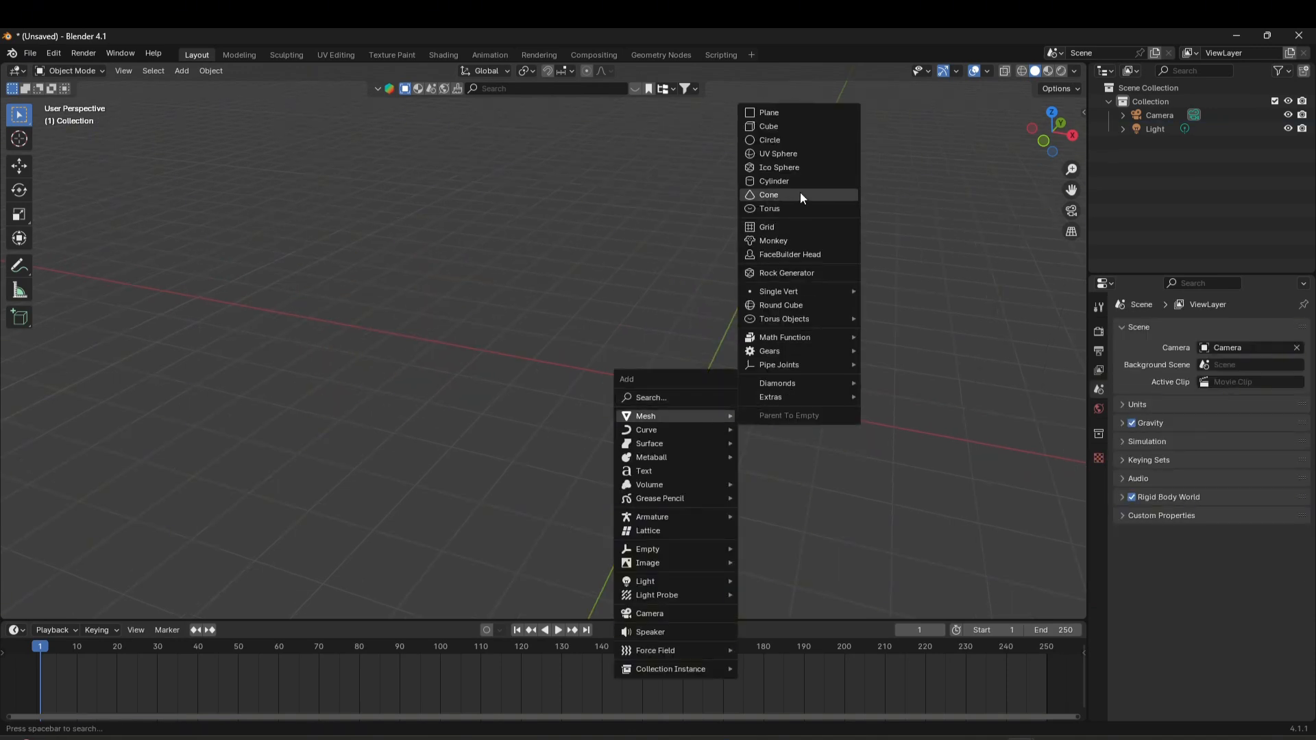
{"action": "left_click", "coordinate": [799, 111]}
{"action": "key", "text": "s"}
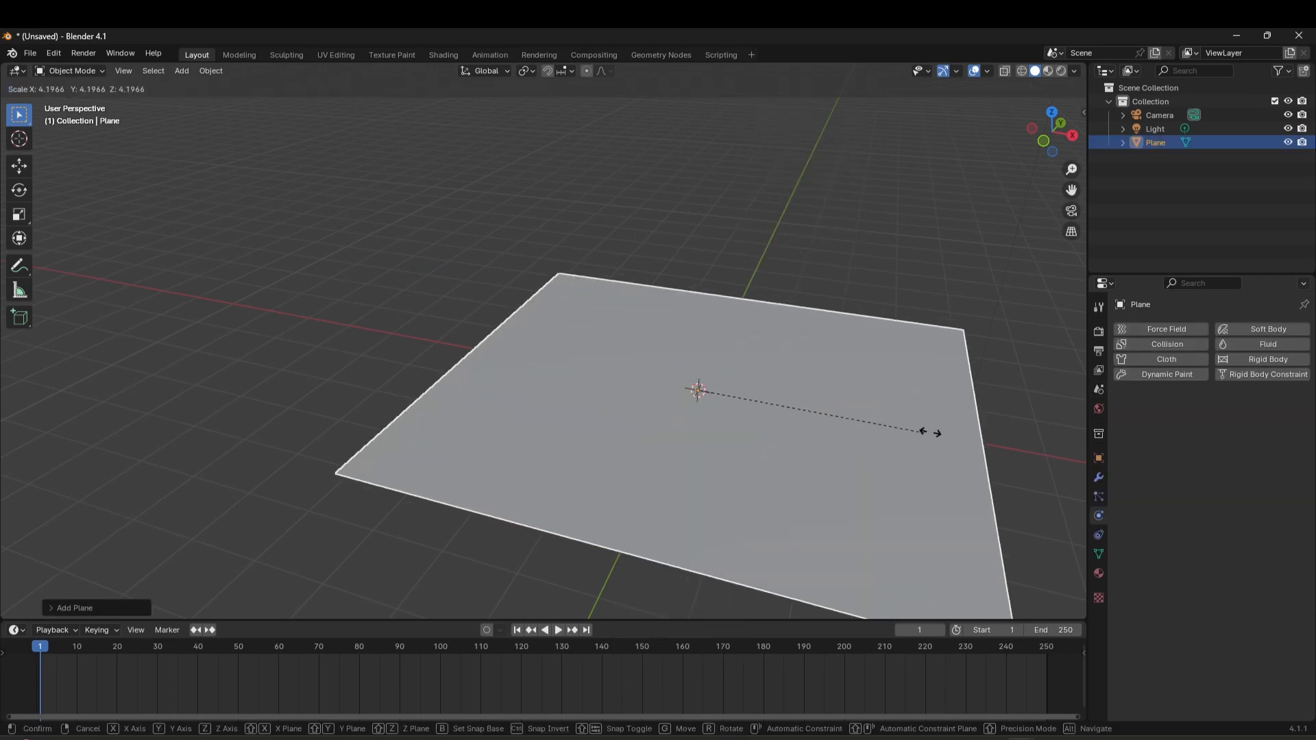
{"action": "left_click", "coordinate": [959, 433]}
{"action": "middle_click_drag", "start_coordinate": [962, 434], "coordinate": [757, 444]}
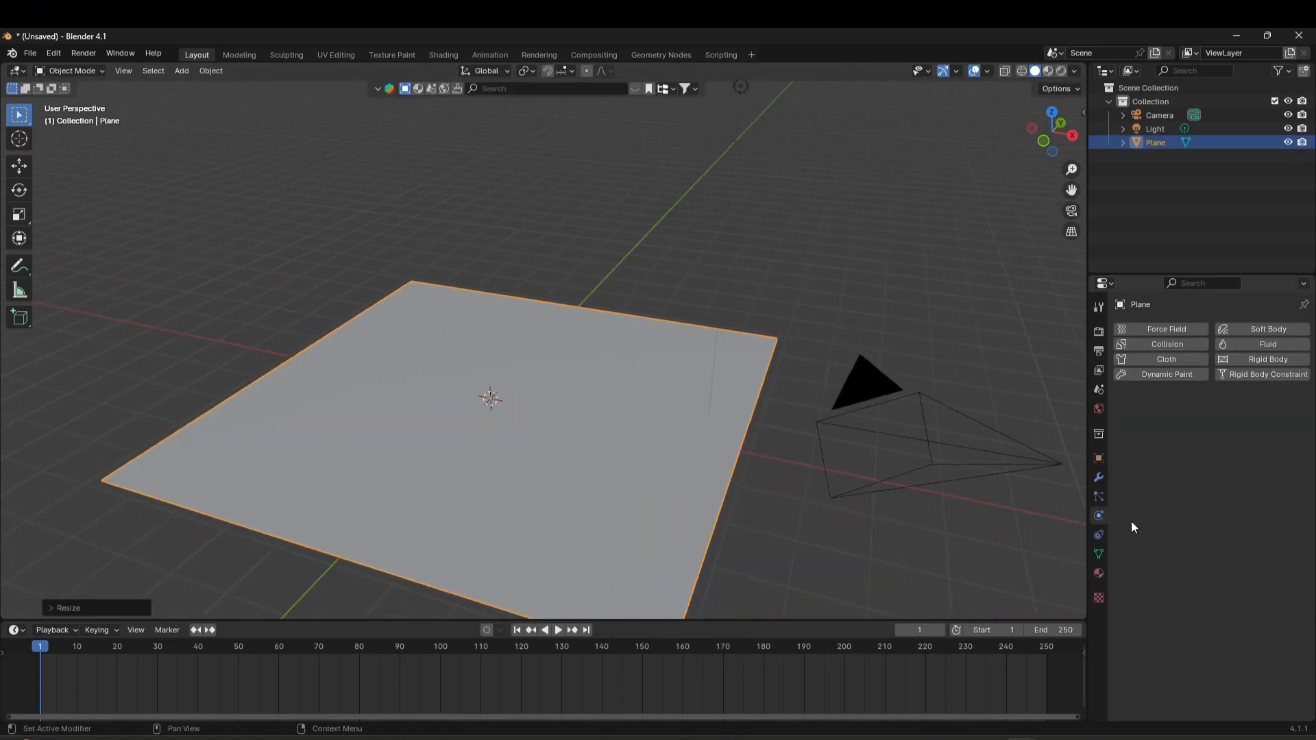
Add Rigid Body physics to the plane and set its type to Passive.
{"action": "left_click", "coordinate": [1274, 358]}
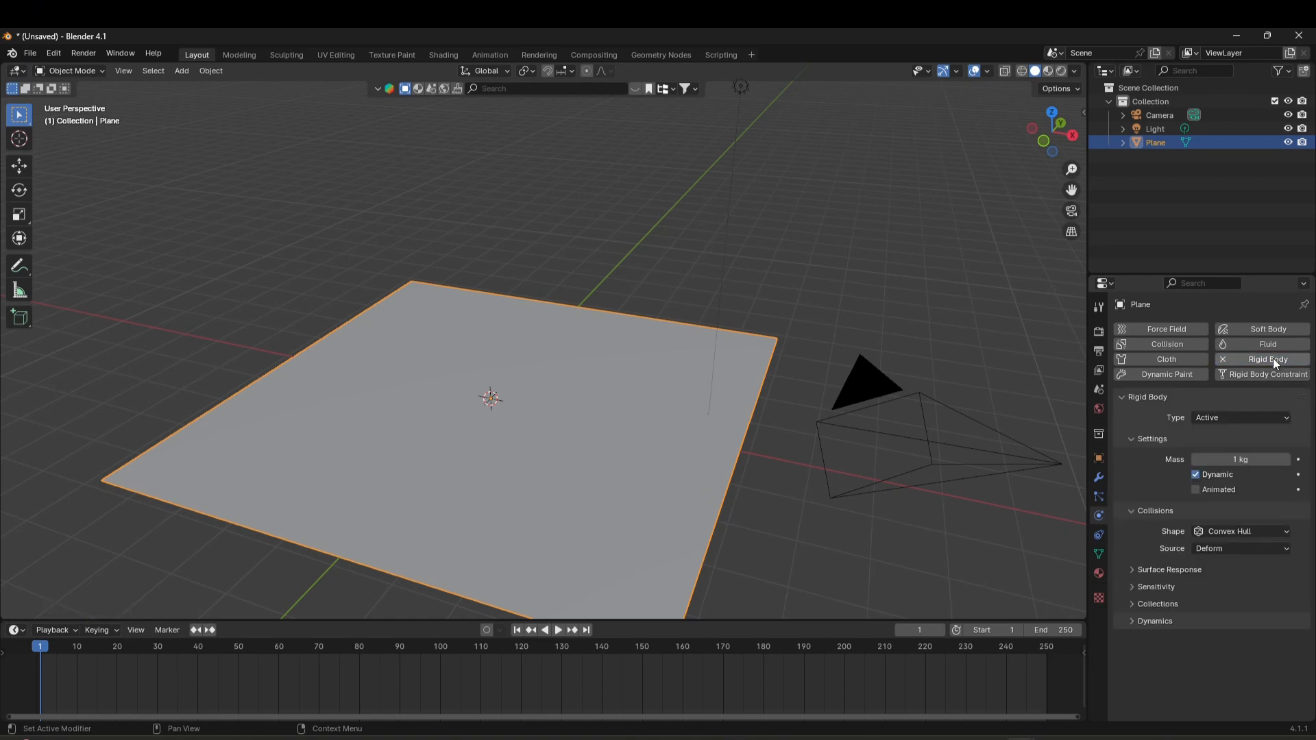
{"action": "left_click", "coordinate": [1228, 418]}
{"action": "left_click", "coordinate": [1225, 449]}
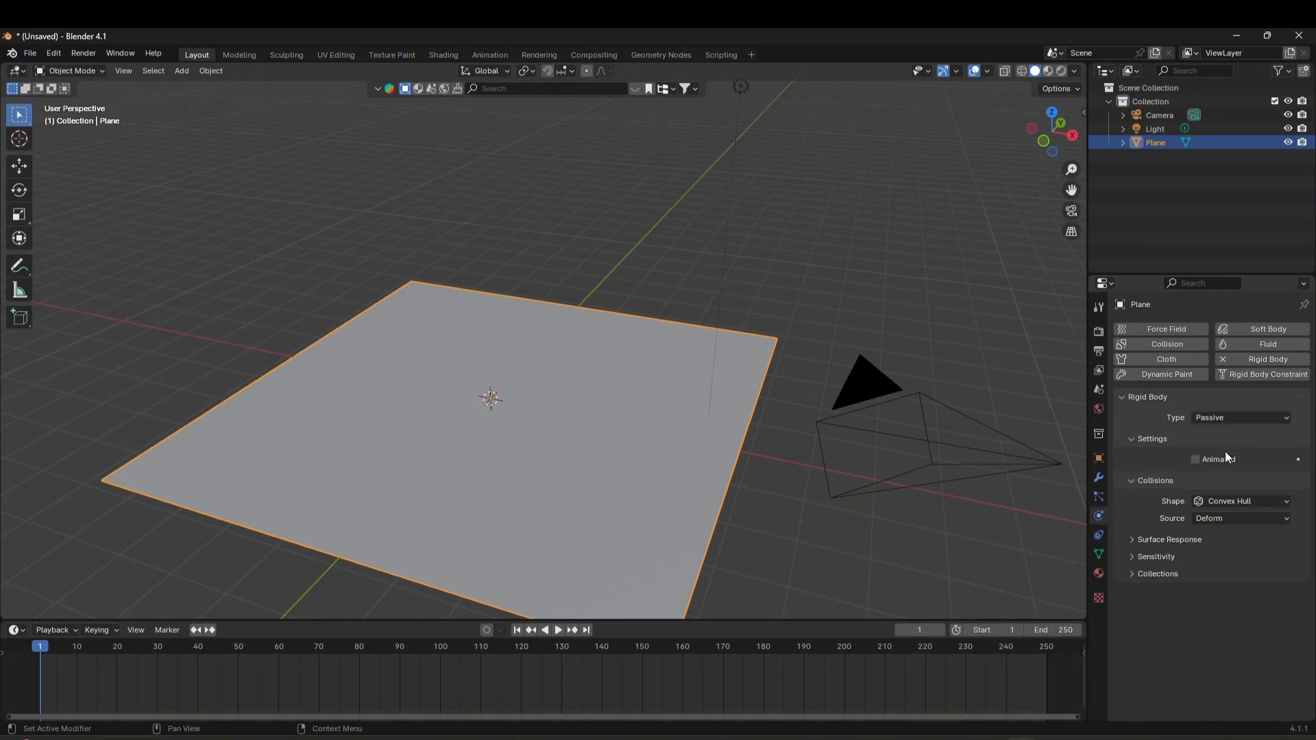
{"action": "scroll", "coordinate": [614, 457], "scroll_direction": "down", "scroll_amount": 1}
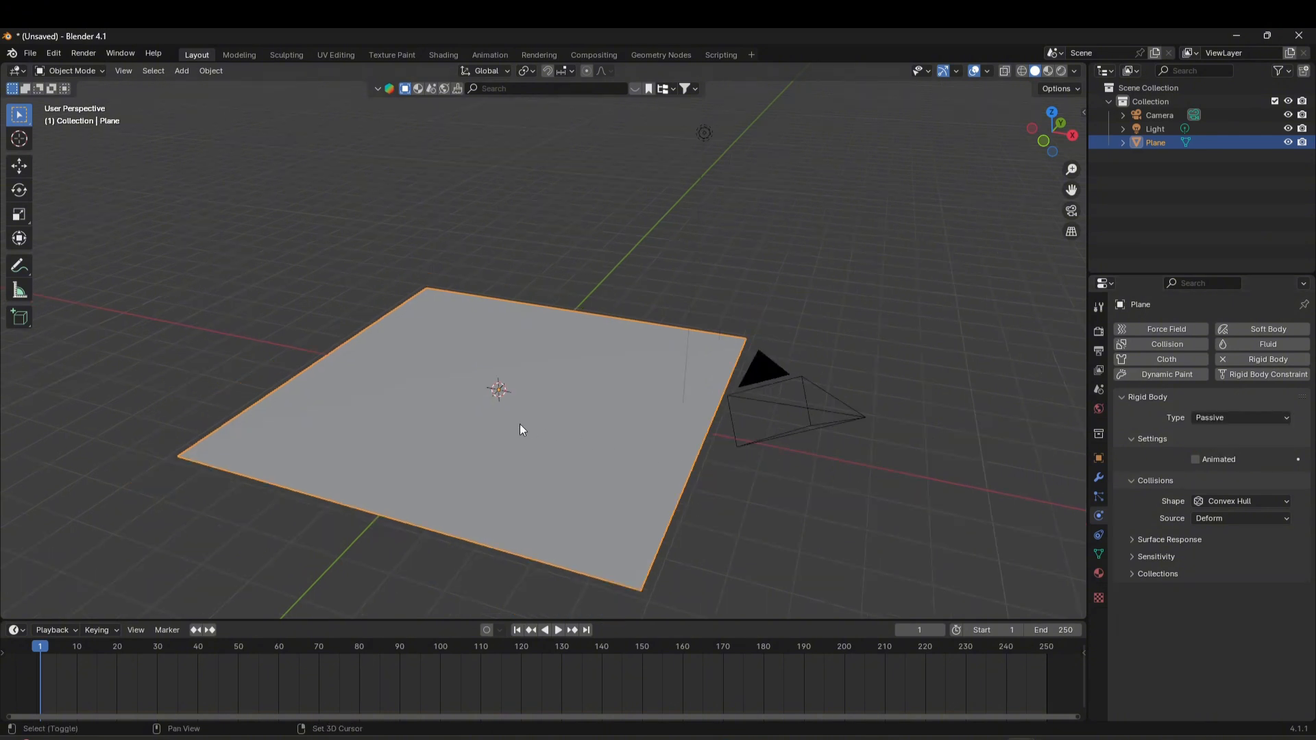
Add a UV sphere at the origin and shade it smooth.
{"action": "key", "text": "shift+a"}
{"action": "mouse_move", "coordinate": [520, 430]}
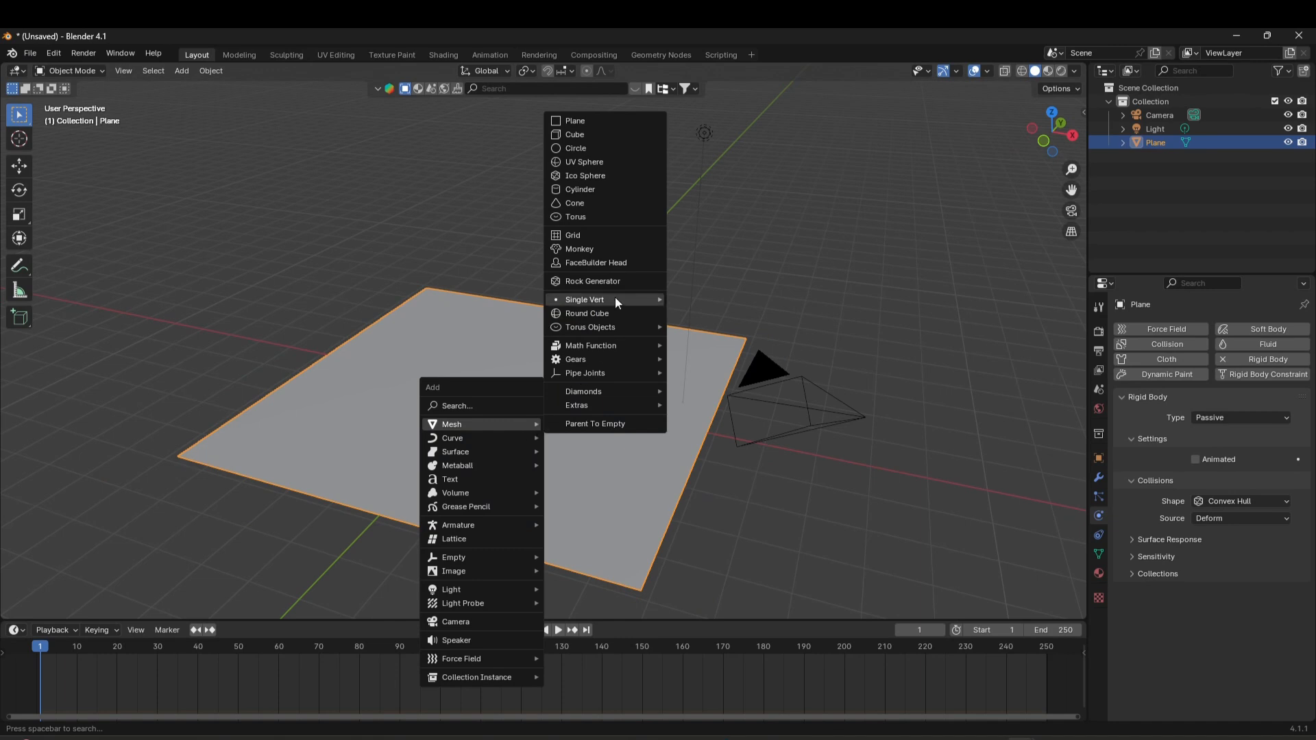
{"action": "left_click", "coordinate": [570, 162]}
{"action": "scroll", "coordinate": [536, 380], "scroll_direction": "up", "scroll_amount": 1}
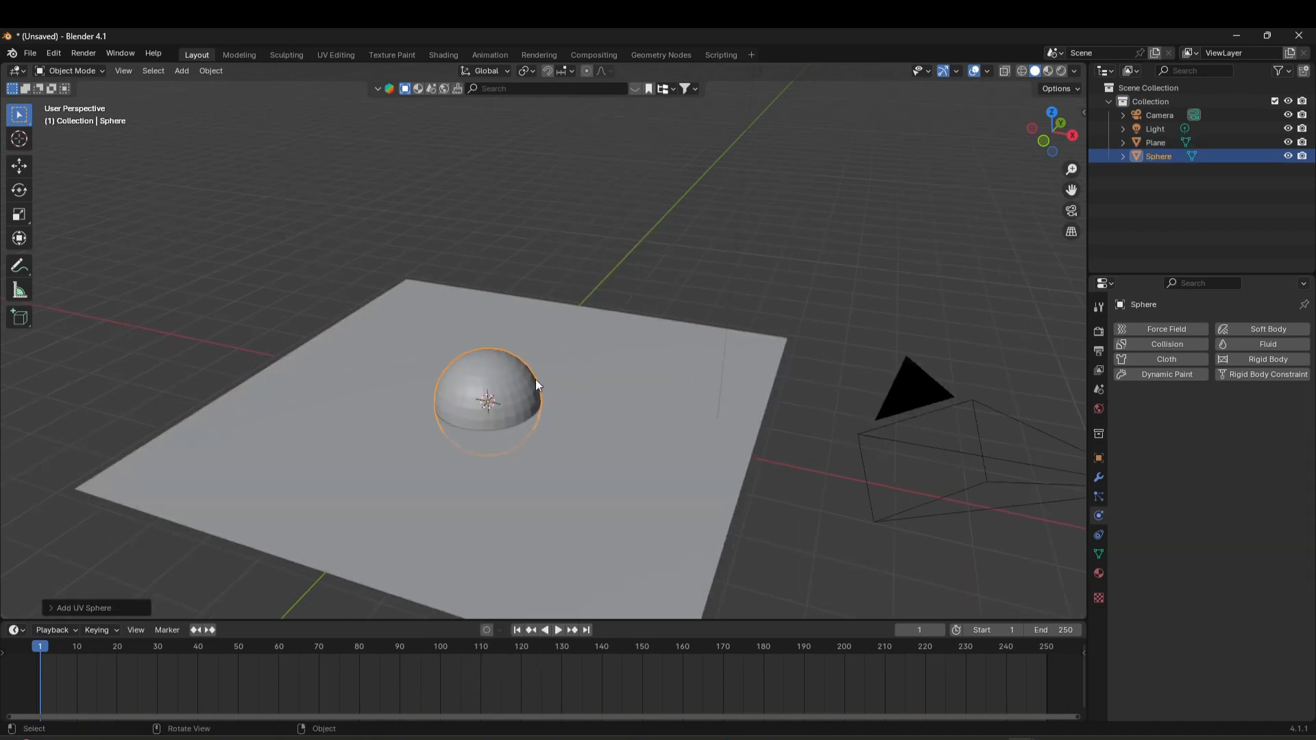
{"action": "right_click", "coordinate": [491, 380]}
{"action": "left_click", "coordinate": [492, 381]}
{"action": "middle_click_drag", "start_coordinate": [492, 381], "coordinate": [548, 392]}
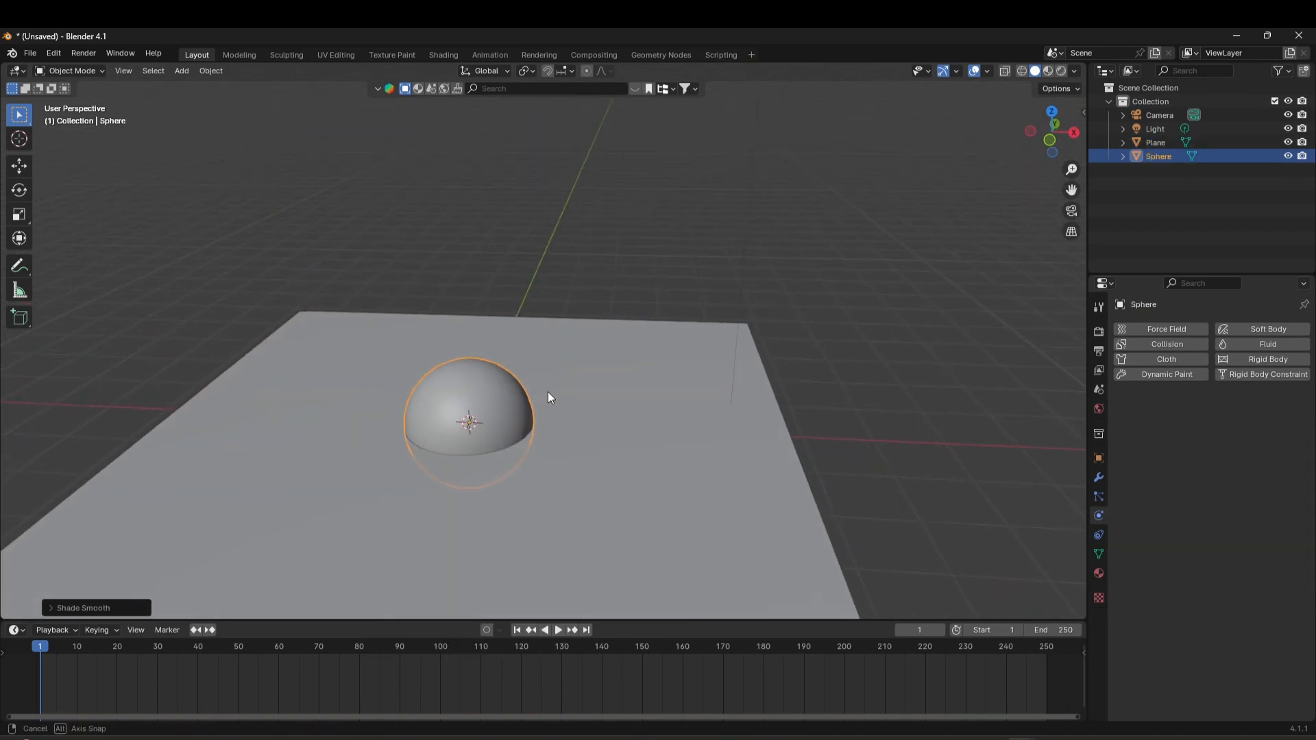
Raise the sphere vertically so it floats above the plane, and add Active Rigid Body physics to it.
{"action": "left_click", "coordinate": [19, 170]}
{"action": "middle_click_drag", "start_coordinate": [362, 360], "coordinate": [525, 347]}
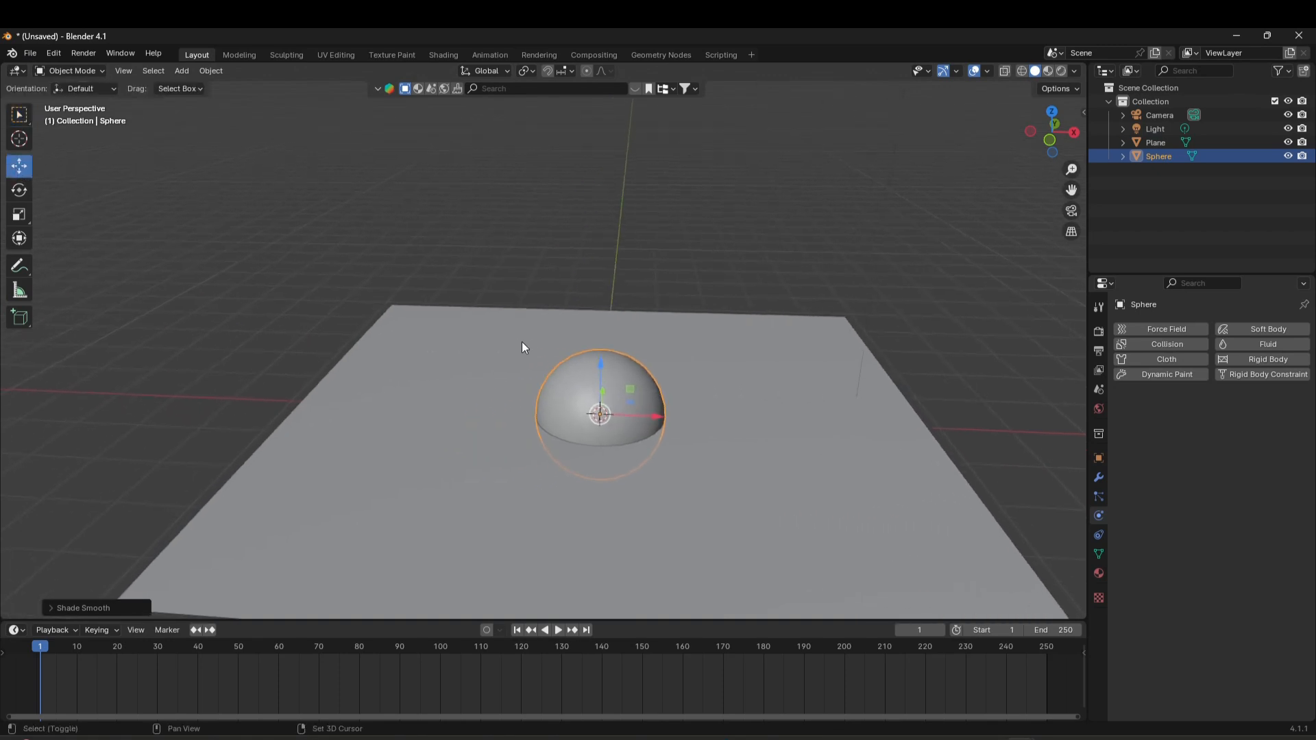
{"action": "scroll", "coordinate": [650, 418], "scroll_direction": "up", "scroll_amount": 2}
{"action": "left_click_drag", "start_coordinate": [624, 399], "coordinate": [635, 180]}
{"action": "middle_click_drag", "start_coordinate": [746, 258], "coordinate": [624, 410]}
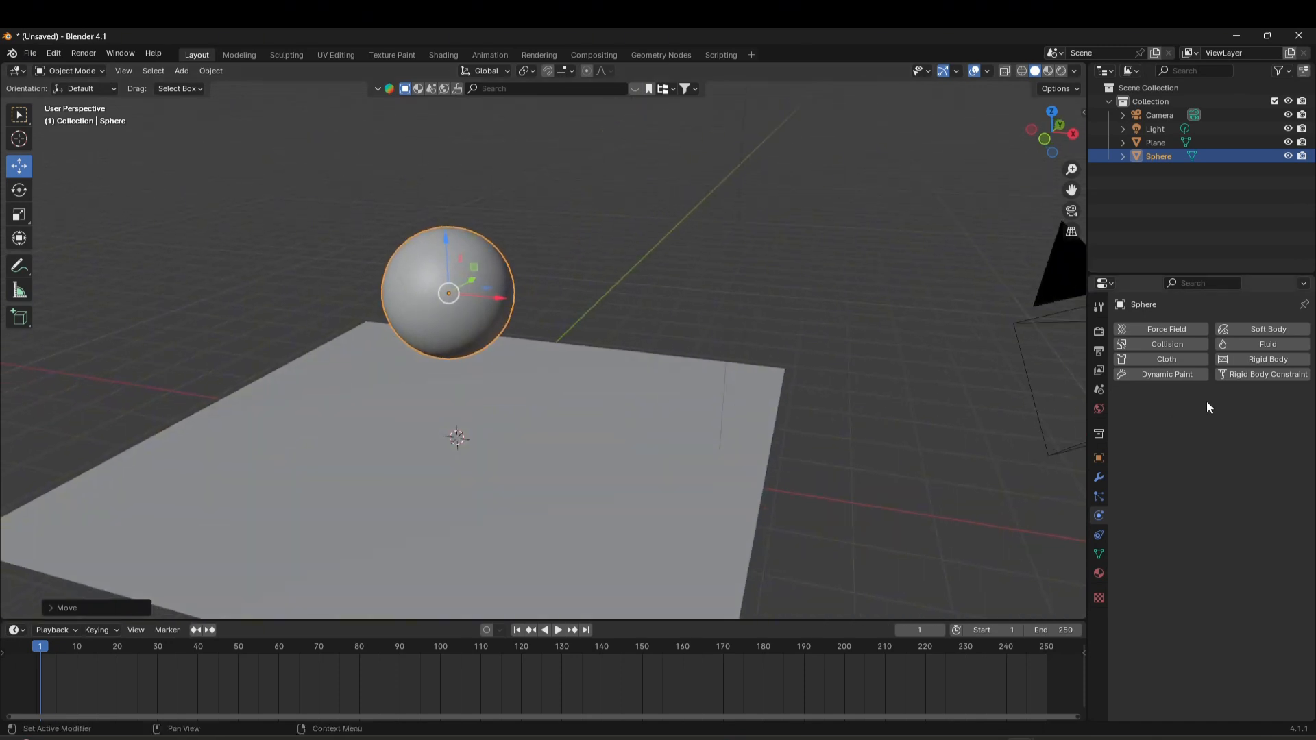
{"action": "left_click", "coordinate": [1244, 356]}
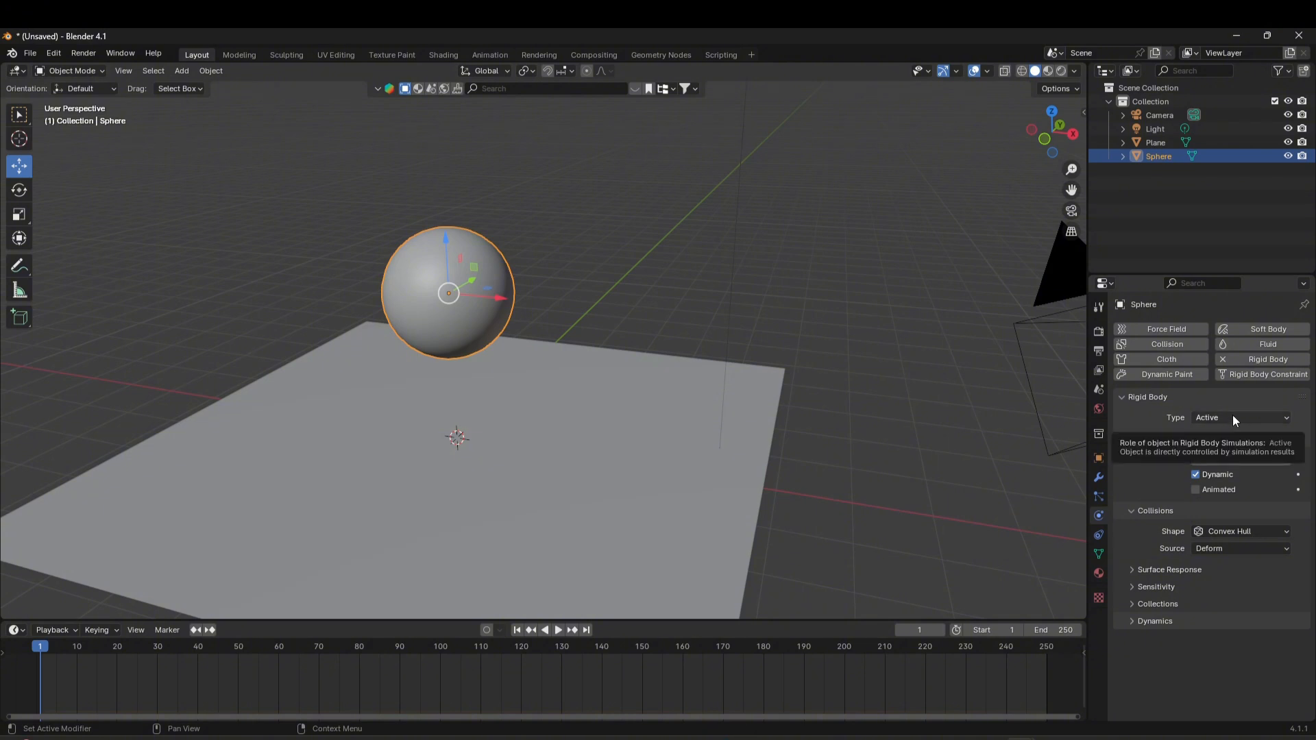
Play the simulation to watch how the sphere interacts with the passive plane, stop playback and return to frame 1.
{"action": "middle_click_drag", "start_coordinate": [624, 519], "coordinate": [569, 491]}
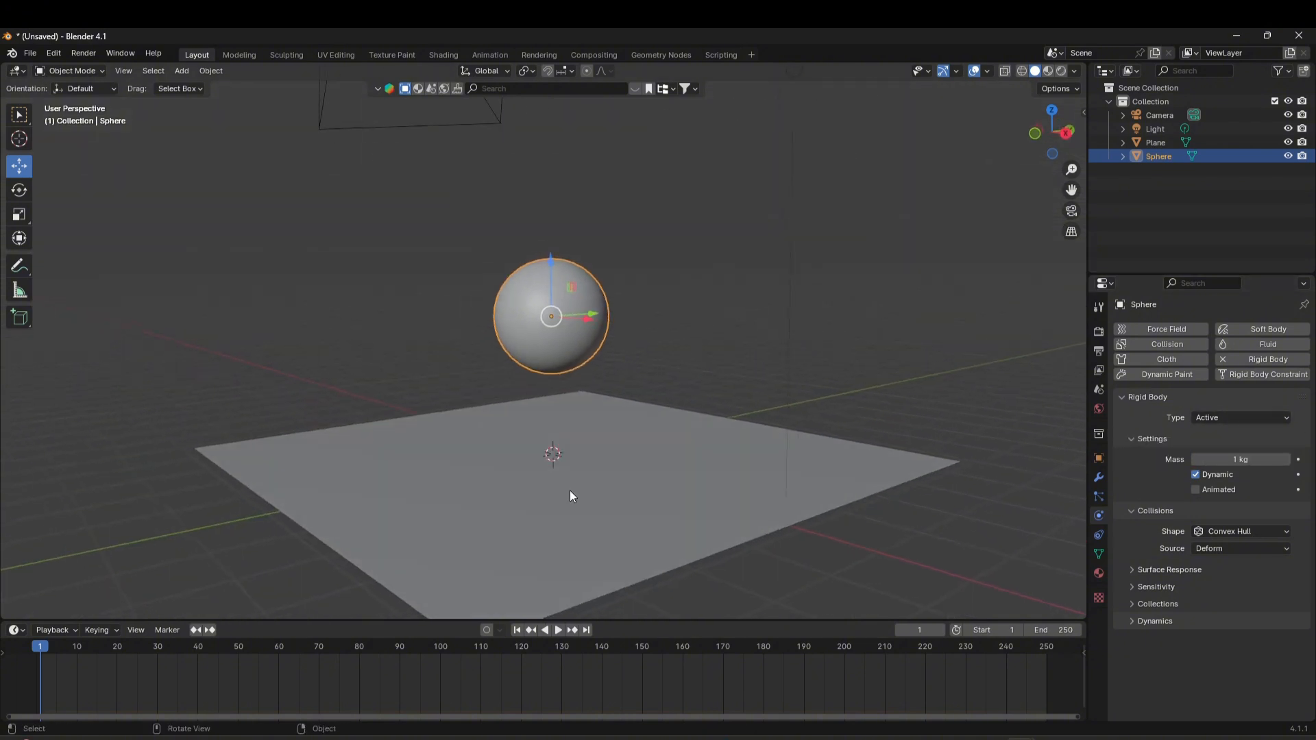
{"action": "left_click", "coordinate": [559, 630]}
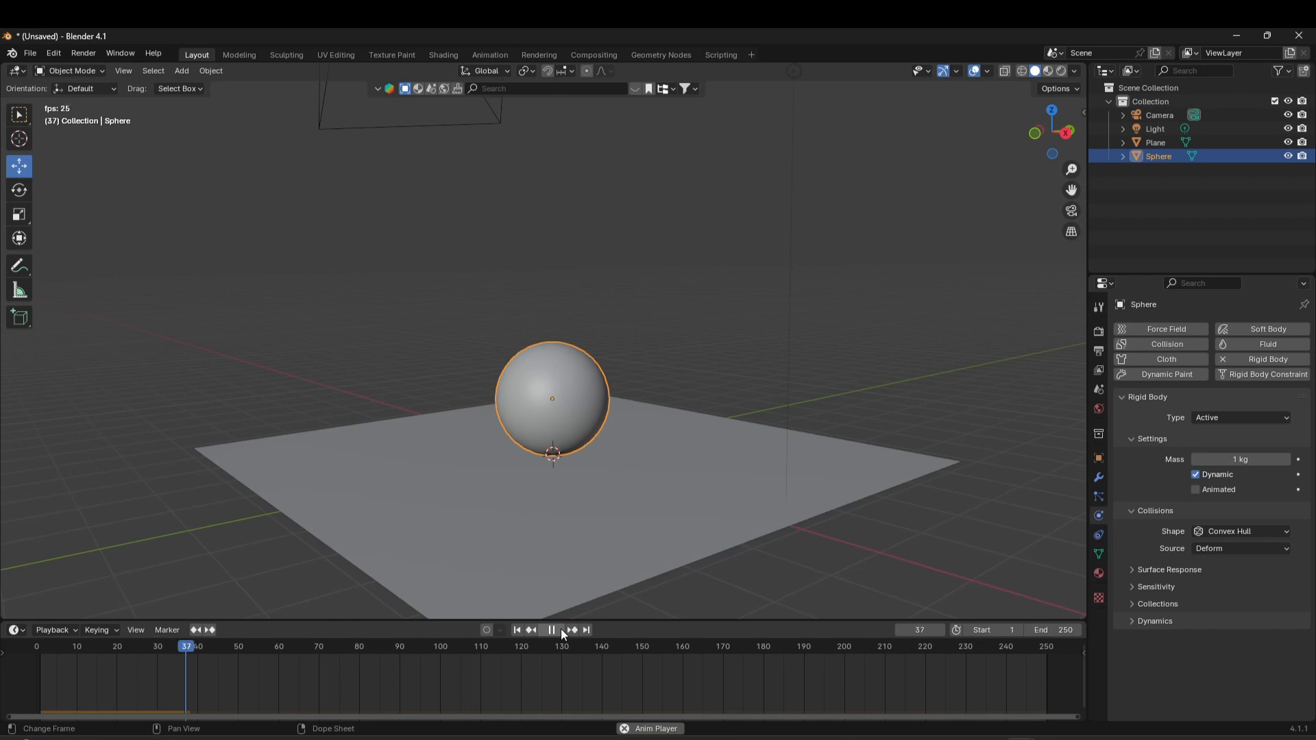
{"action": "middle_click_drag", "start_coordinate": [549, 555], "coordinate": [528, 645]}
{"action": "left_click", "coordinate": [517, 631]}
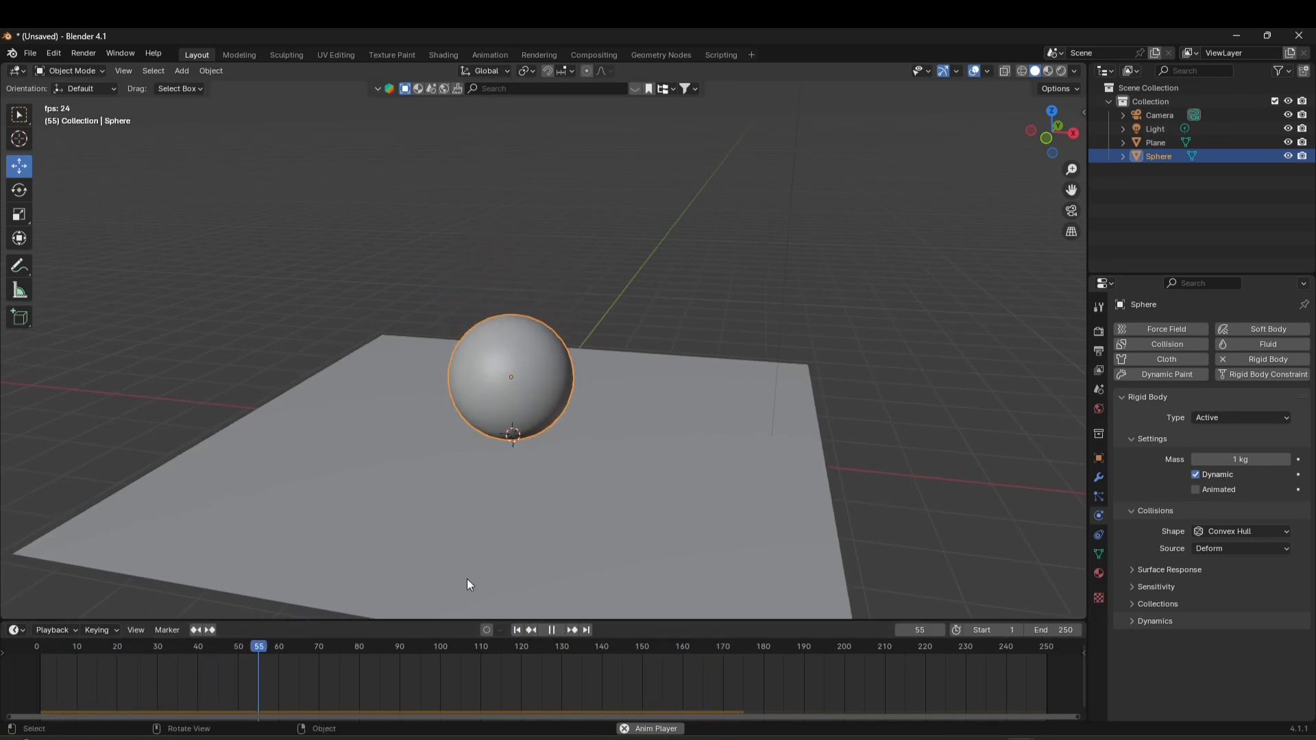
{"action": "left_click", "coordinate": [516, 631]}
{"action": "scroll", "coordinate": [525, 598], "scroll_direction": "down", "scroll_amount": 2}
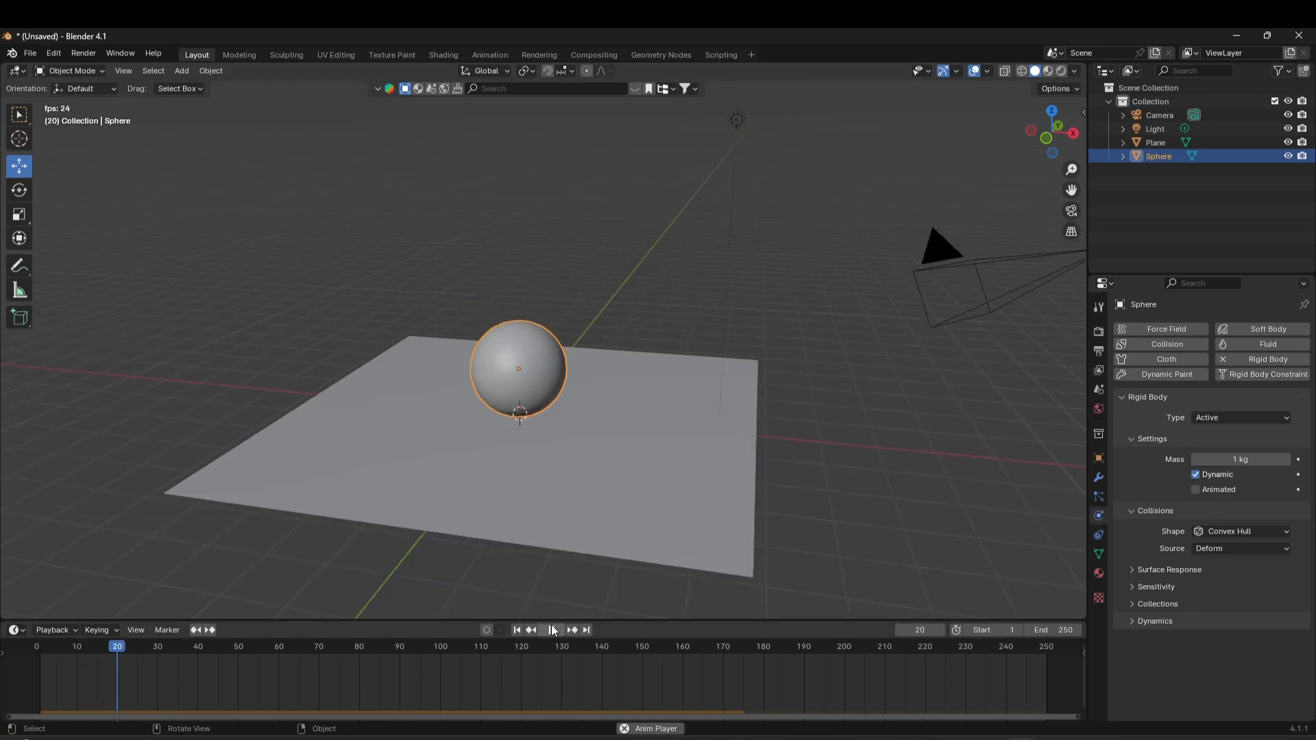
{"action": "left_click", "coordinate": [558, 630]}
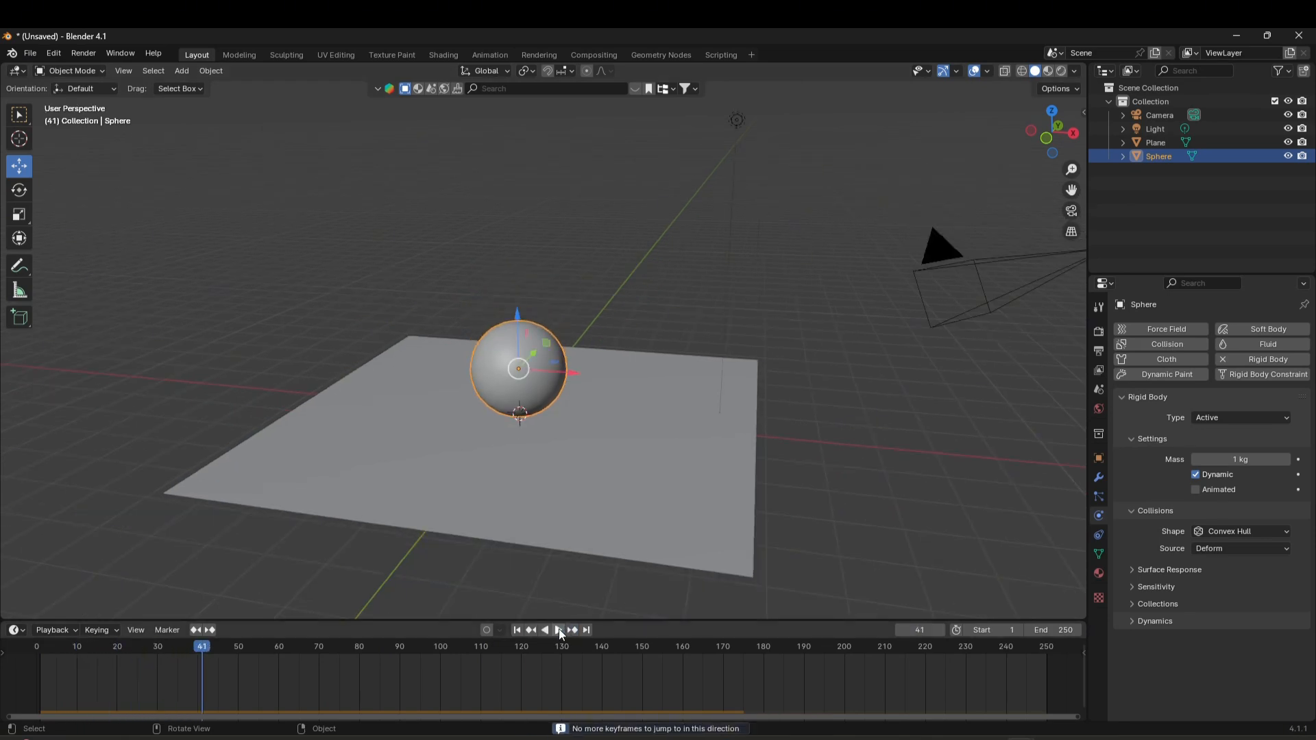
{"action": "left_click", "coordinate": [517, 630]}
Add a cube mesh at the origin and raise it vertically until it floats well above the sphere.
{"action": "scroll", "coordinate": [520, 410], "scroll_direction": "down", "scroll_amount": 1}
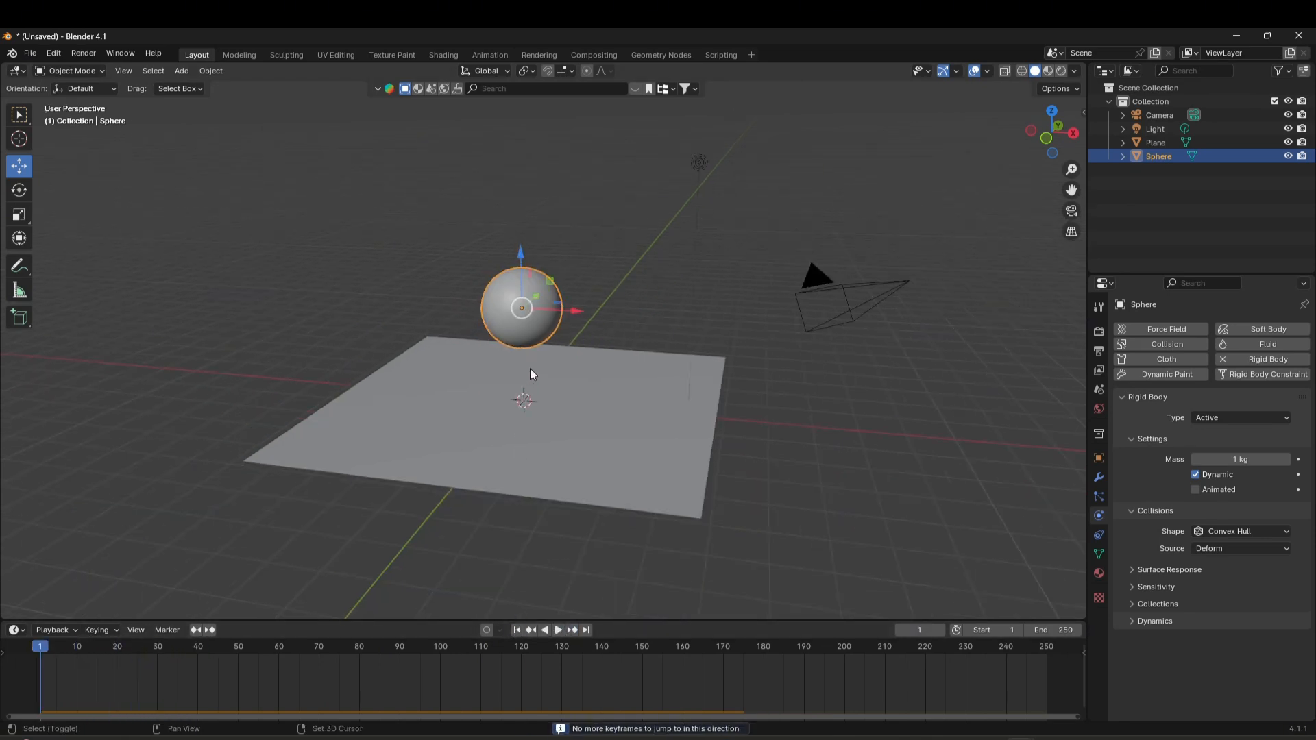
{"action": "key", "text": "shift+a"}
{"action": "mouse_move", "coordinate": [530, 369]}
{"action": "left_click", "coordinate": [586, 382]}
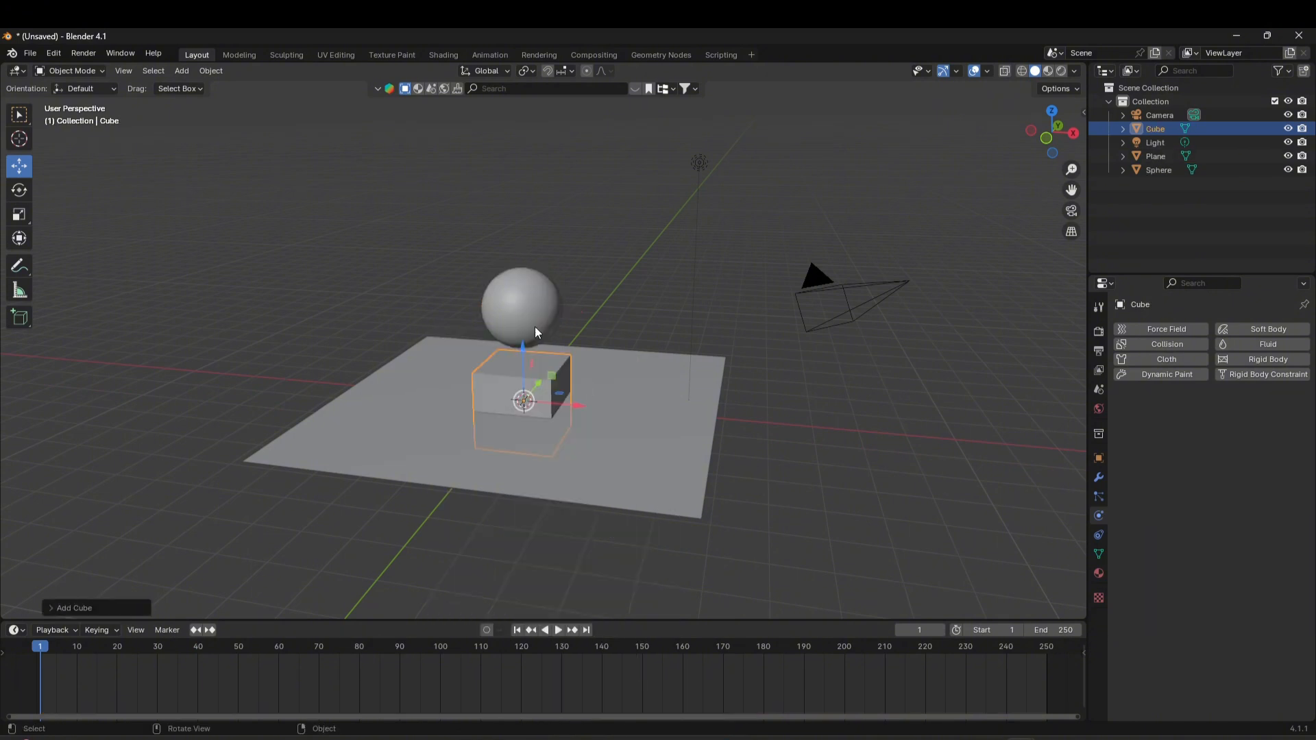
{"action": "left_click_drag", "start_coordinate": [527, 348], "coordinate": [524, 130]}
{"action": "middle_click_drag", "start_coordinate": [524, 130], "coordinate": [521, 266]}
{"action": "left_click_drag", "start_coordinate": [523, 272], "coordinate": [515, 165]}
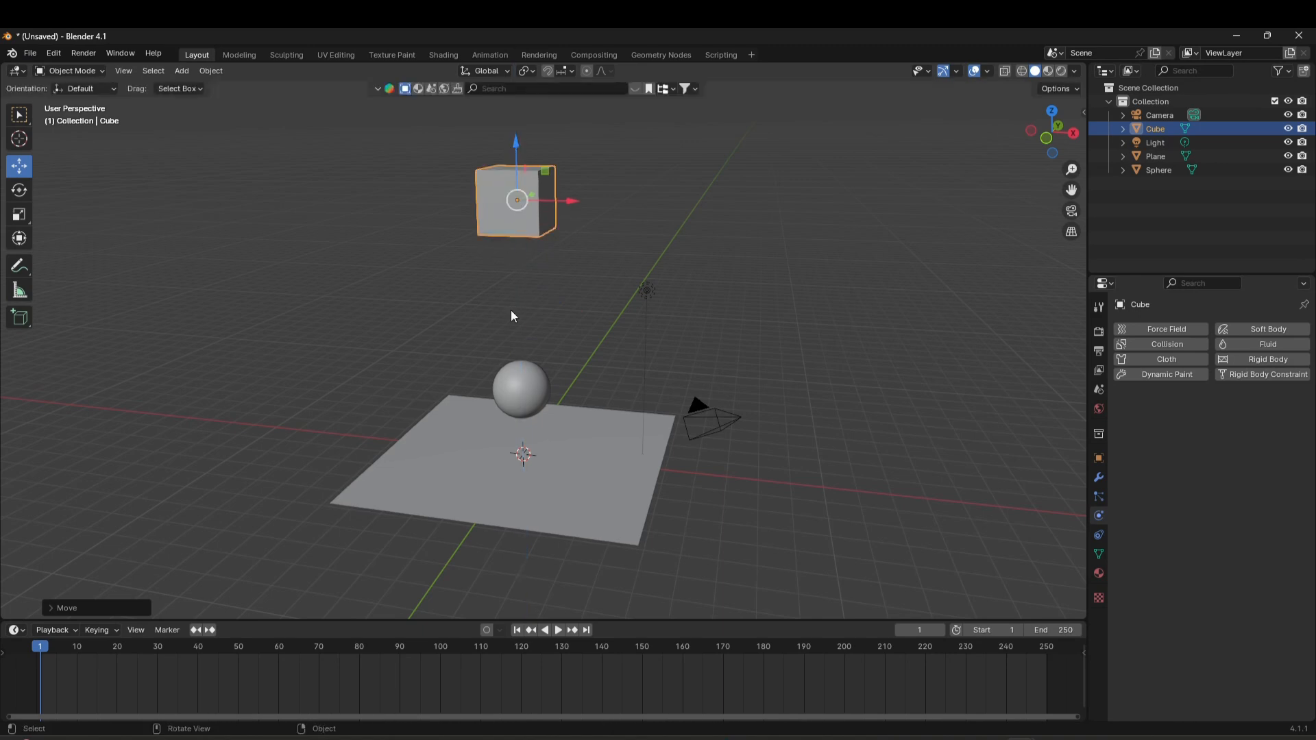
Move the sphere vertically so it floats just above the cube with a small gap between them.
{"action": "left_click", "coordinate": [524, 361]}
{"action": "left_click_drag", "start_coordinate": [524, 346], "coordinate": [528, 91]}
{"action": "scroll", "coordinate": [531, 96], "scroll_direction": "down", "scroll_amount": 2}
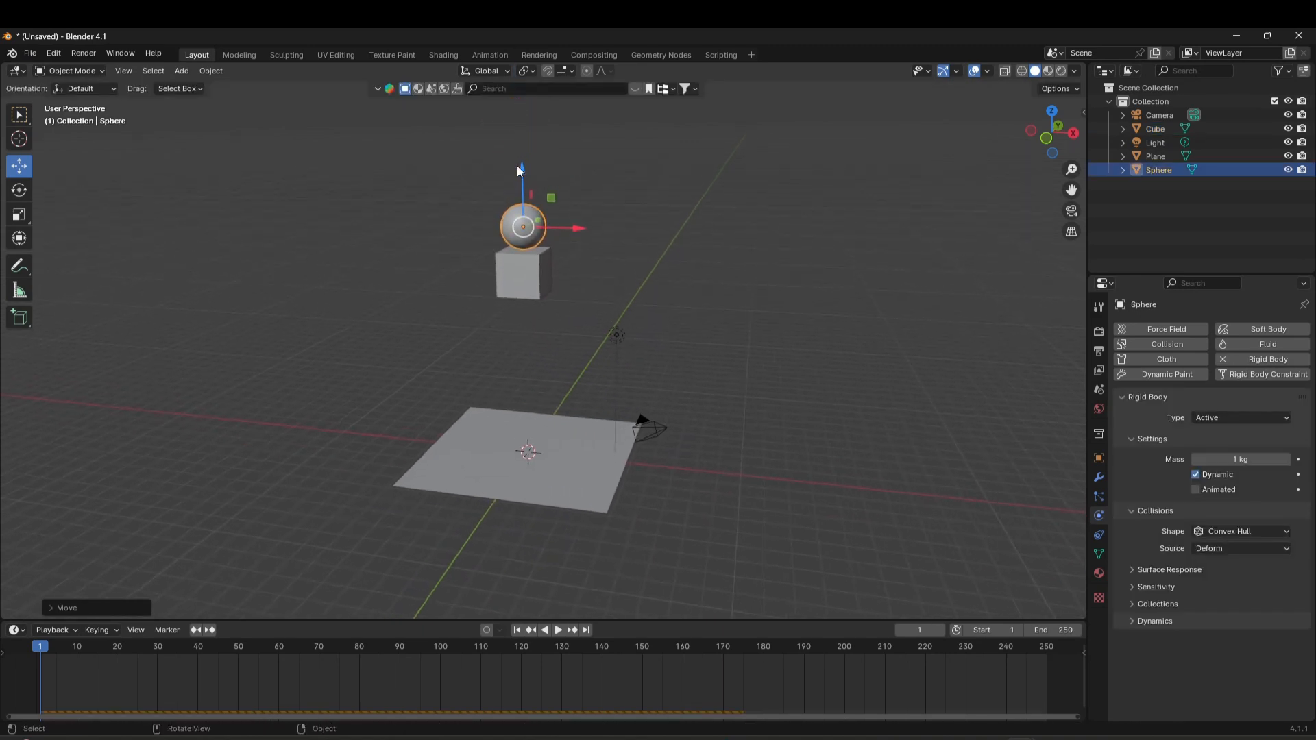
{"action": "left_click_drag", "start_coordinate": [517, 166], "coordinate": [521, 152]}
Add Active Rigid Body physics to the cube and duplicate it straight up along Z to above the sphere.
{"action": "left_click", "coordinate": [542, 266]}
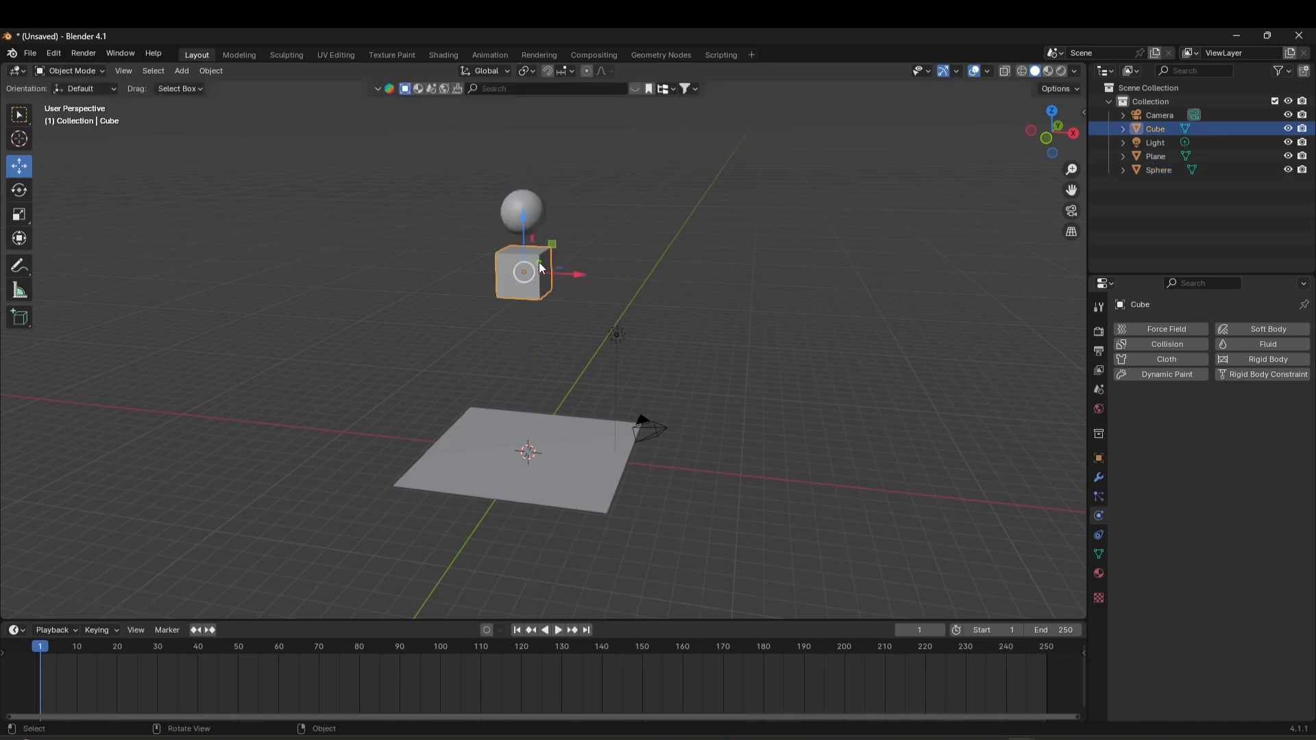
{"action": "left_click", "coordinate": [1244, 361]}
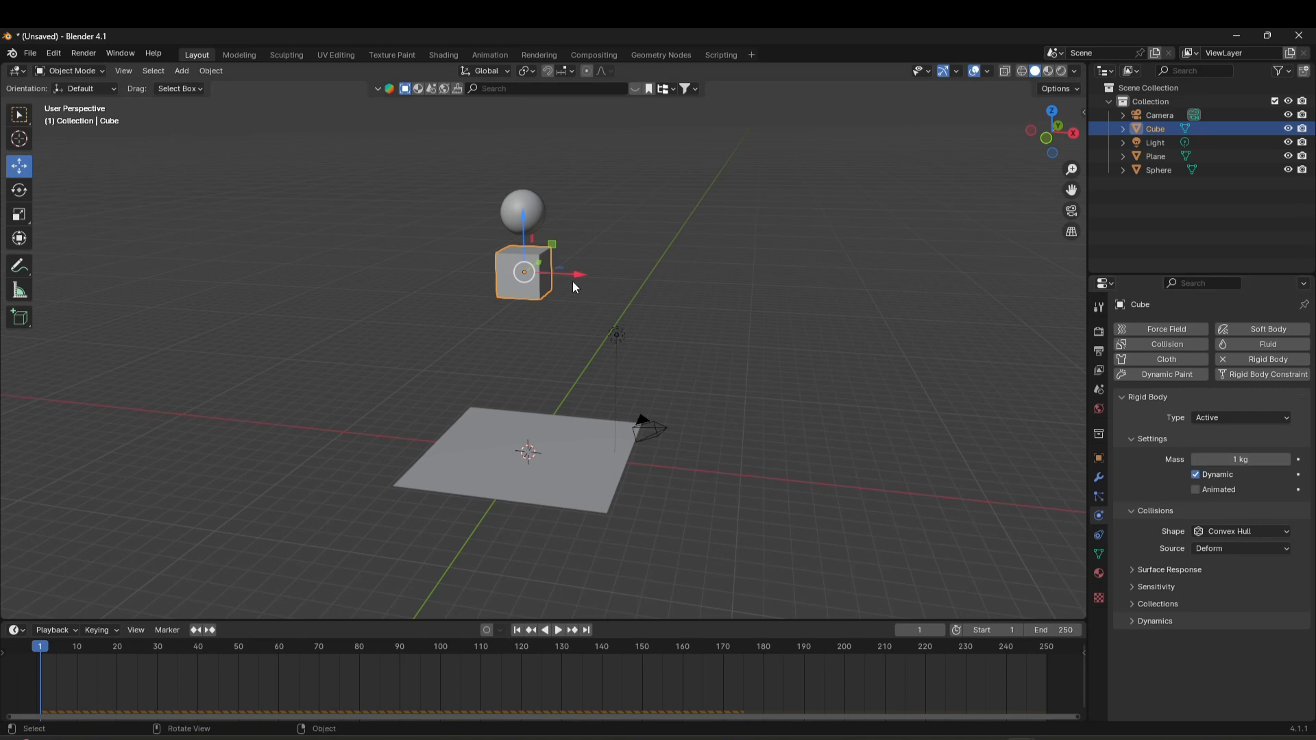
{"action": "middle_click_drag", "start_coordinate": [573, 282], "coordinate": [590, 327], "text": "shift"}
{"action": "key", "text": "shift+d"}
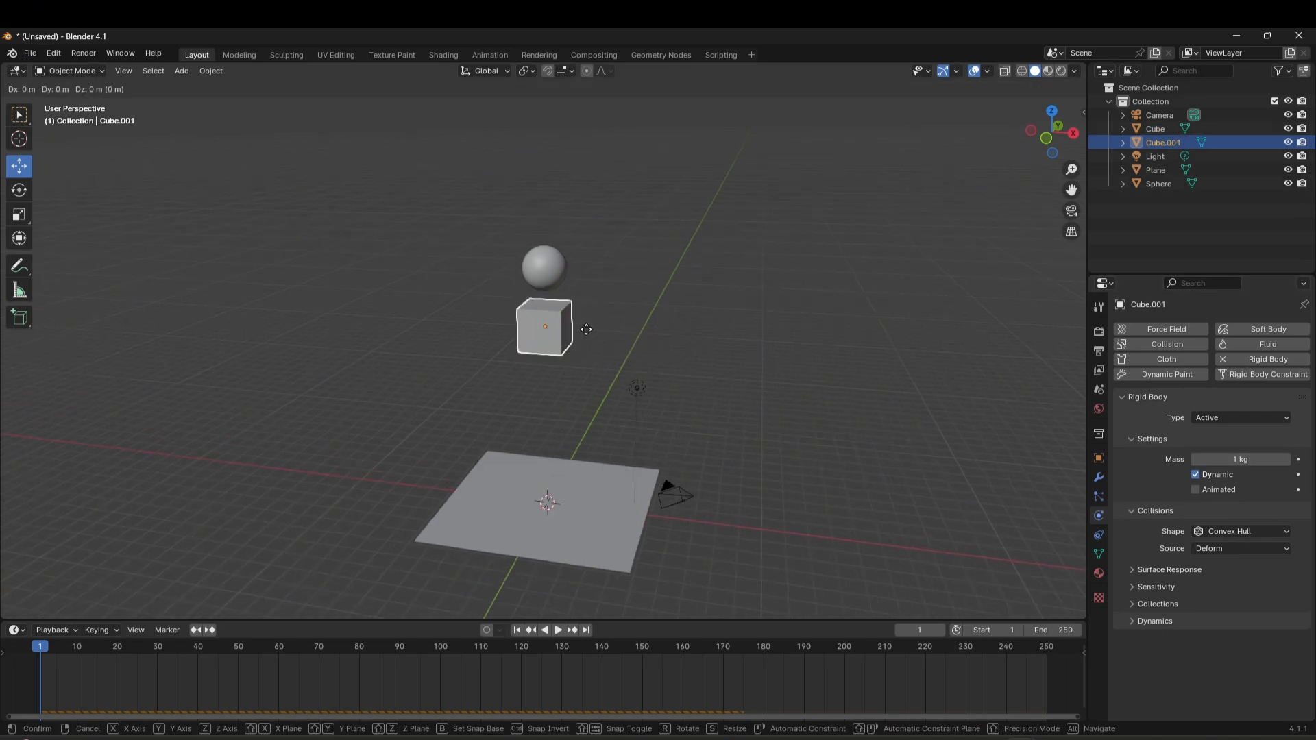
{"action": "key", "text": "z"}
{"action": "left_click", "coordinate": [595, 209]}
{"action": "scroll", "coordinate": [599, 323], "scroll_direction": "up", "scroll_amount": 2}
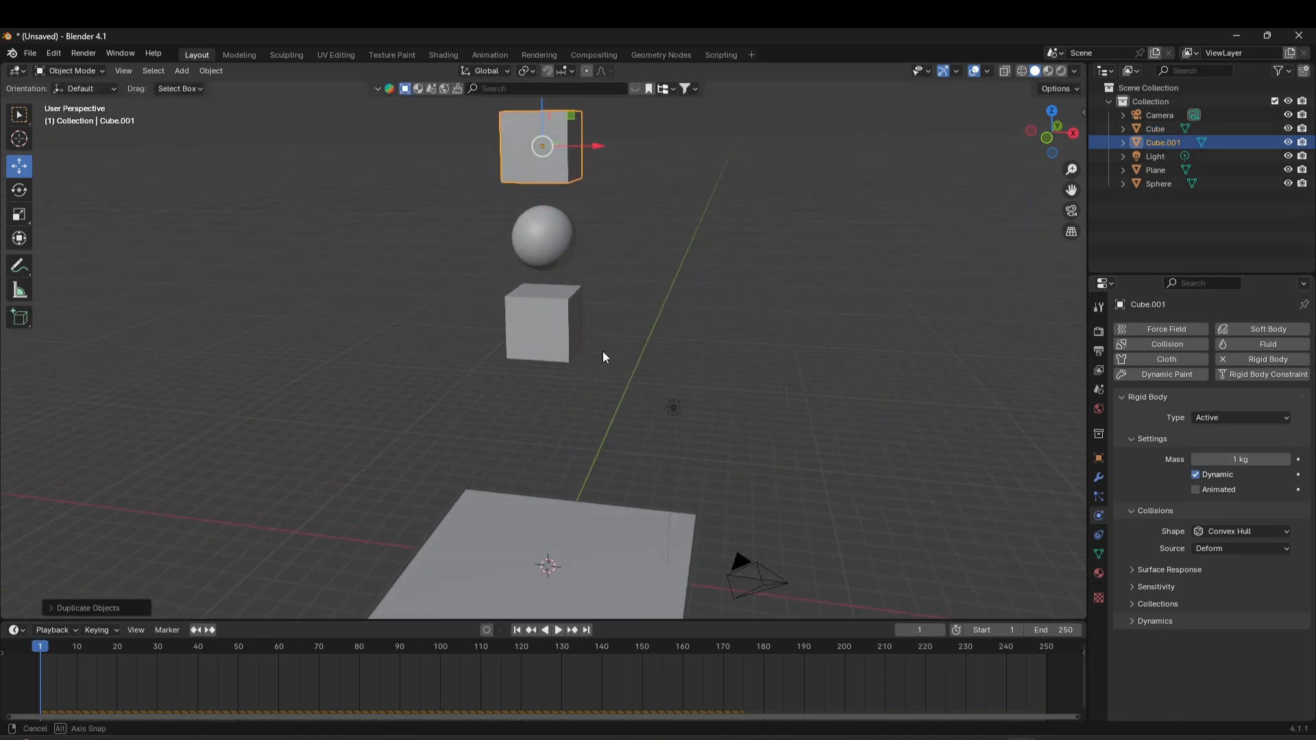
Play the simulation of the stacked cubes and sphere, inspect where the cubes come to rest, and return to frame 1.
{"action": "scroll", "coordinate": [555, 528], "scroll_direction": "down", "scroll_amount": 2}
{"action": "middle_click_drag", "start_coordinate": [561, 487], "coordinate": [574, 416], "text": "shift"}
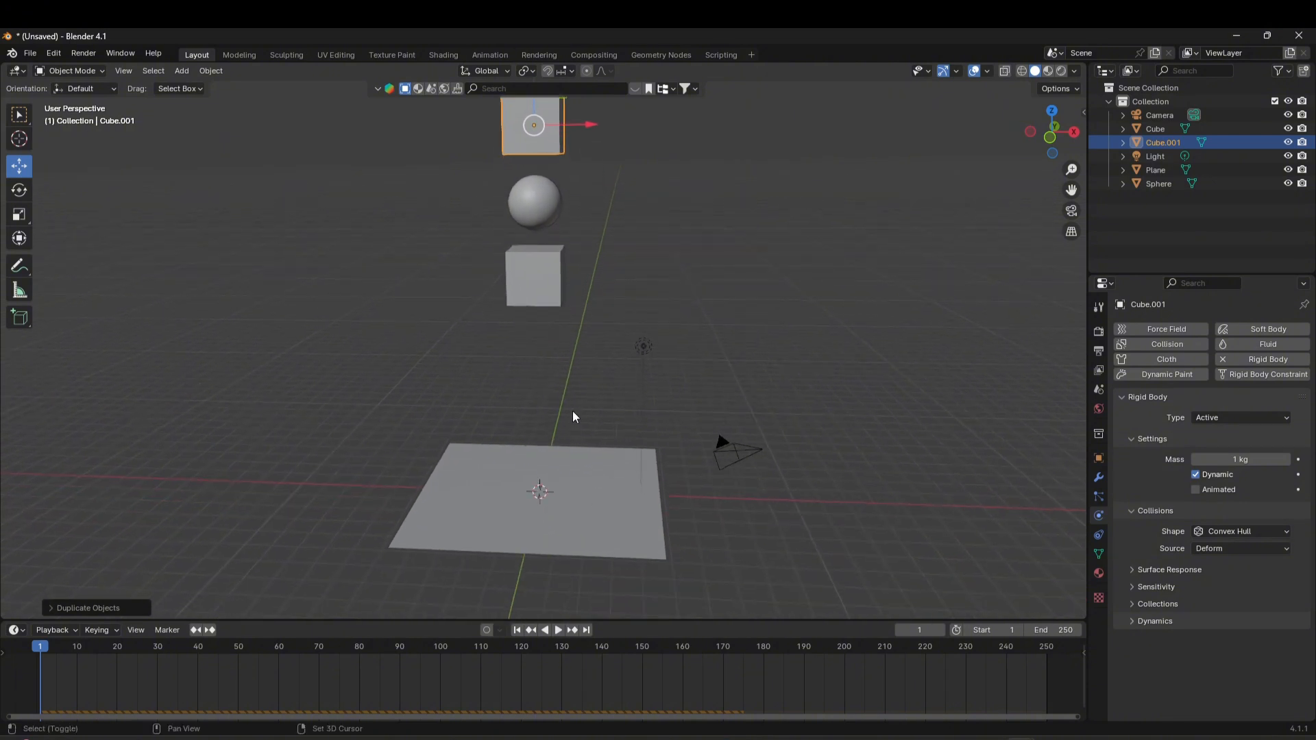
{"action": "left_click", "coordinate": [559, 630]}
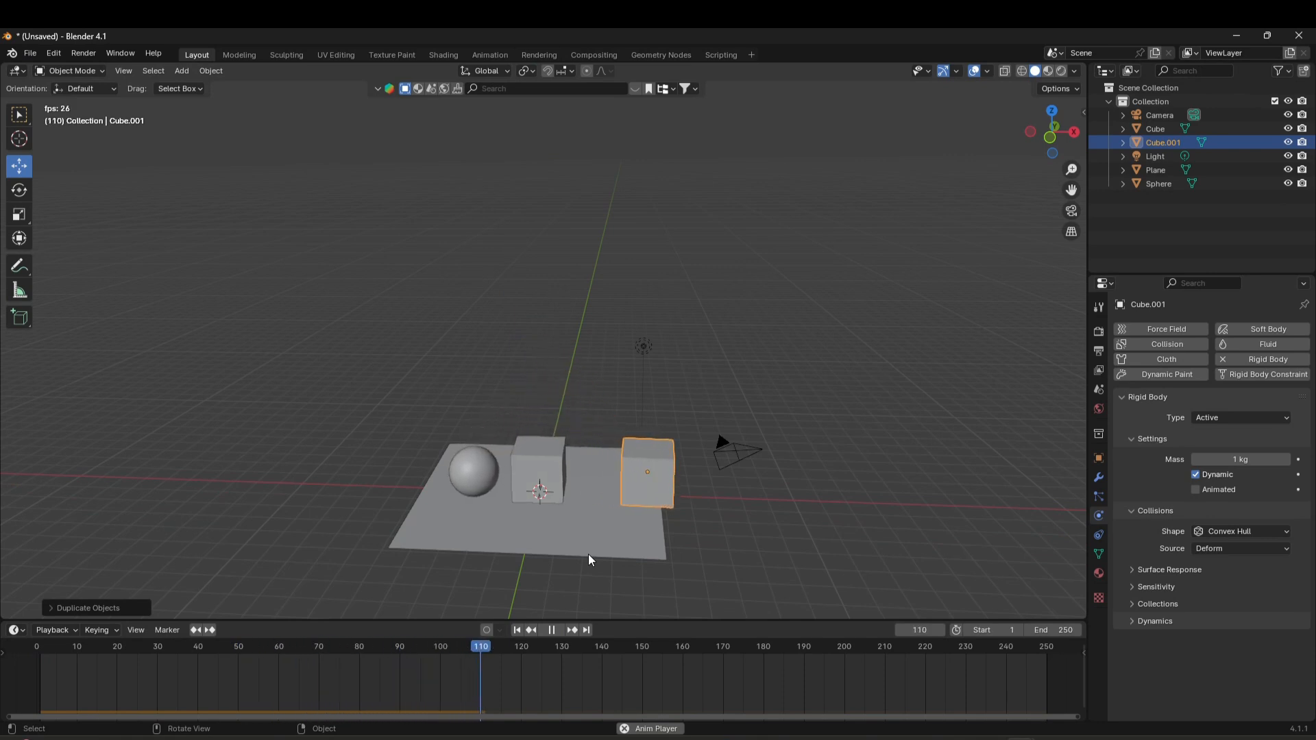
{"action": "mouse_move", "coordinate": [510, 523]}
{"action": "middle_mouse_down"}
{"action": "mouse_move", "coordinate": [554, 521]}
{"action": "mouse_move", "coordinate": [529, 530]}
{"action": "middle_mouse_up"}
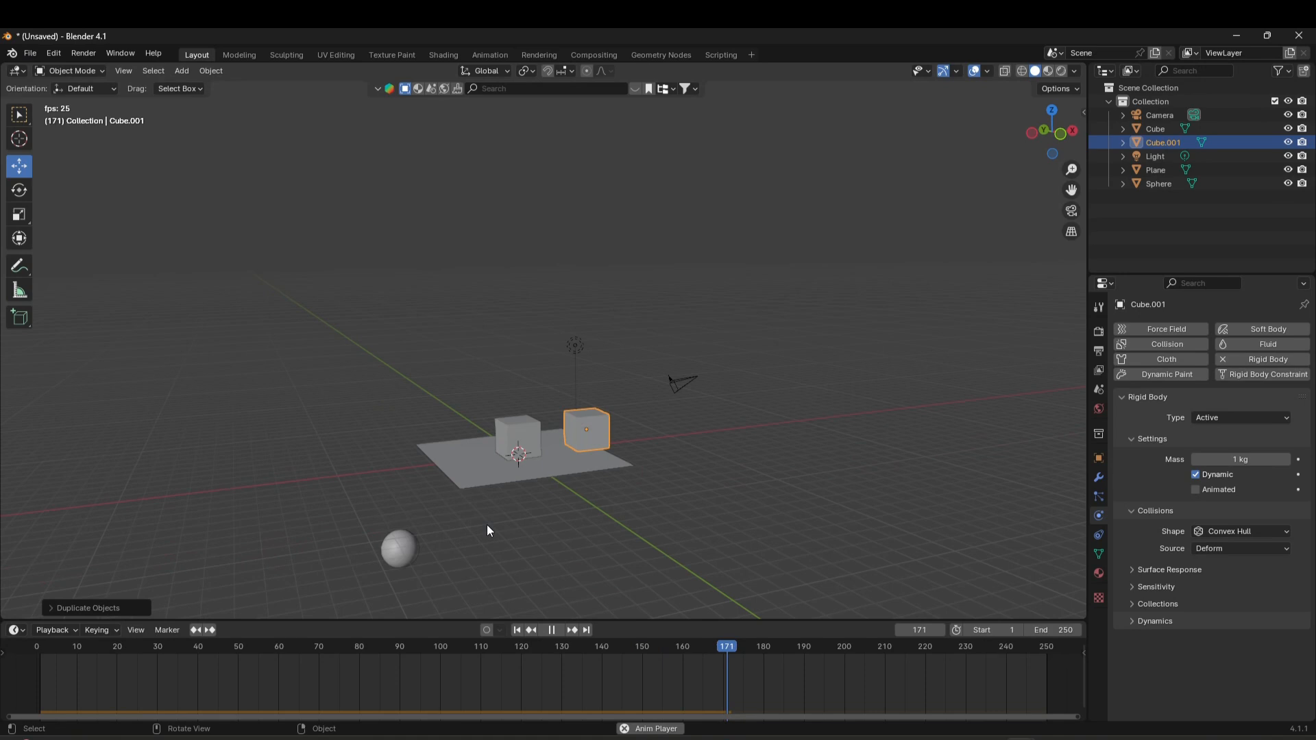
{"action": "left_click", "coordinate": [552, 632]}
{"action": "scroll", "coordinate": [567, 554], "scroll_direction": "up", "scroll_amount": 5}
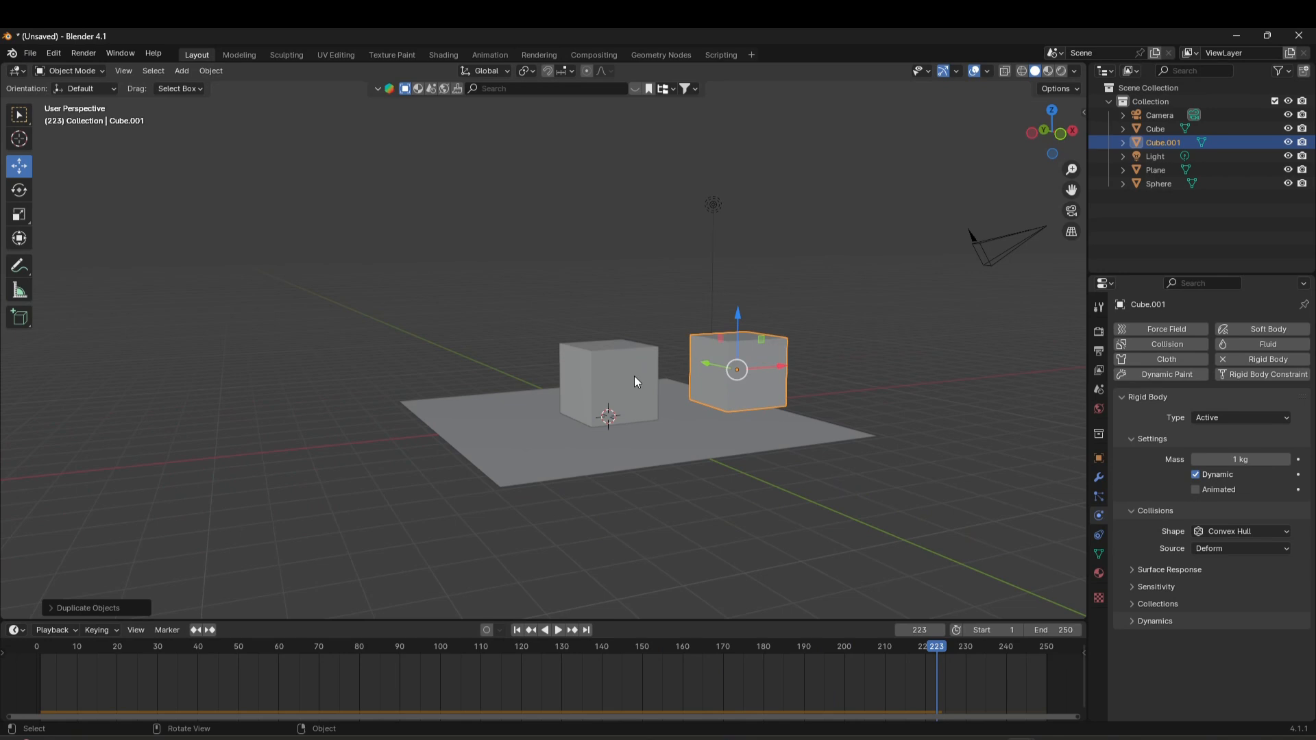
{"action": "middle_click_drag", "start_coordinate": [655, 380], "coordinate": [618, 371]}
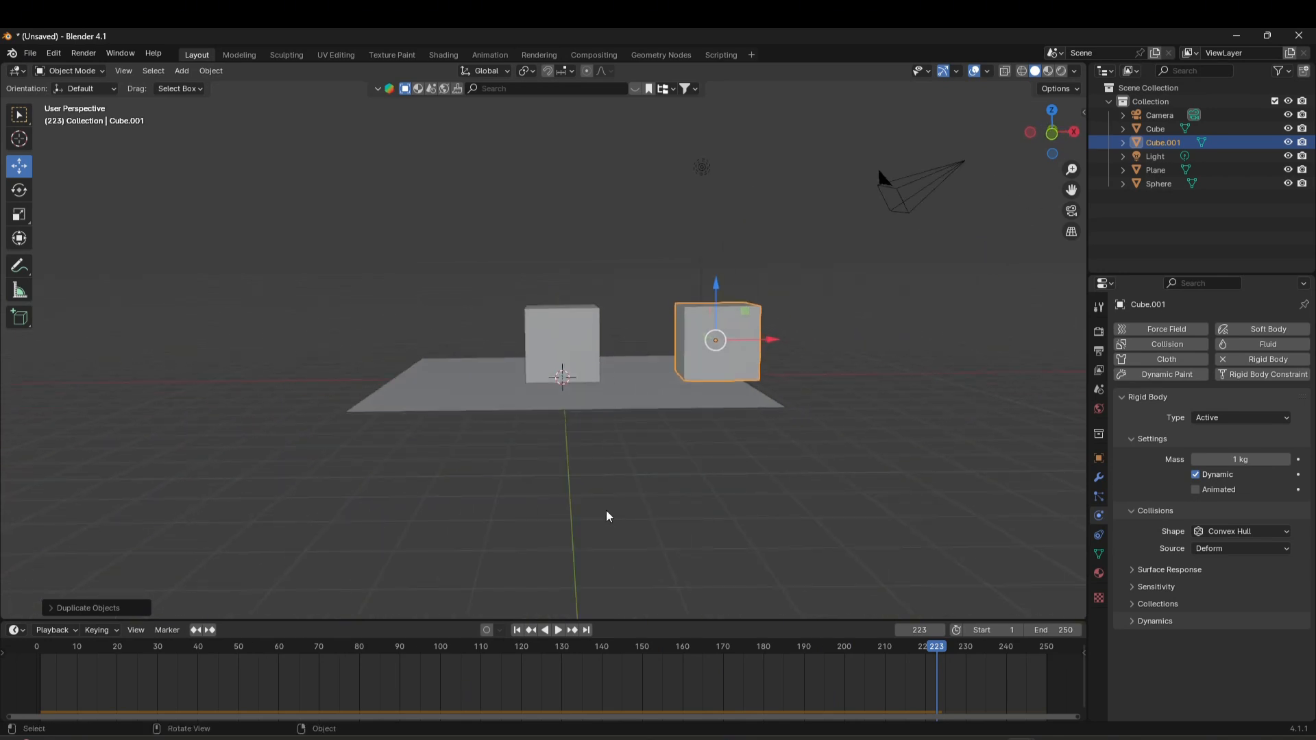
{"action": "left_click", "coordinate": [517, 631]}
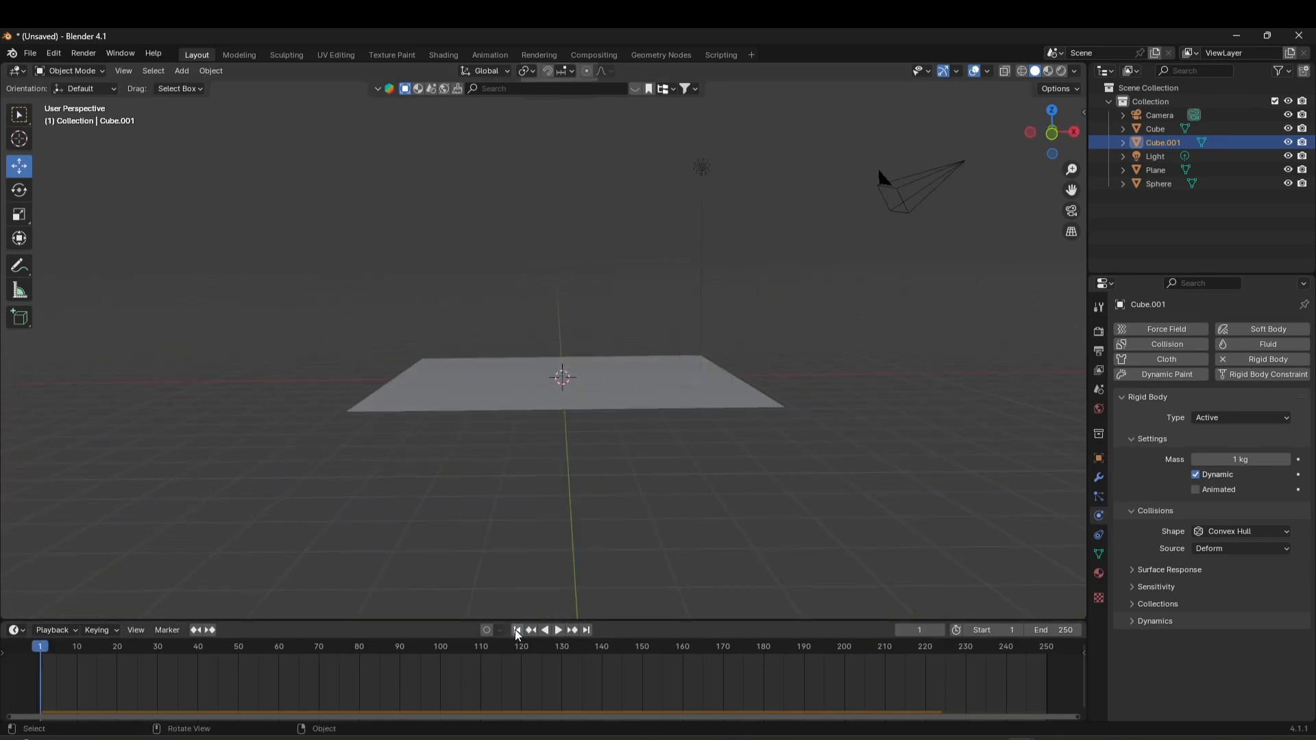
Replay the simulation from a low front view to examine how the three objects collide, and rewind to frame 1.
{"action": "left_click", "coordinate": [559, 631]}
{"action": "middle_click_drag", "start_coordinate": [537, 326], "coordinate": [578, 355]}
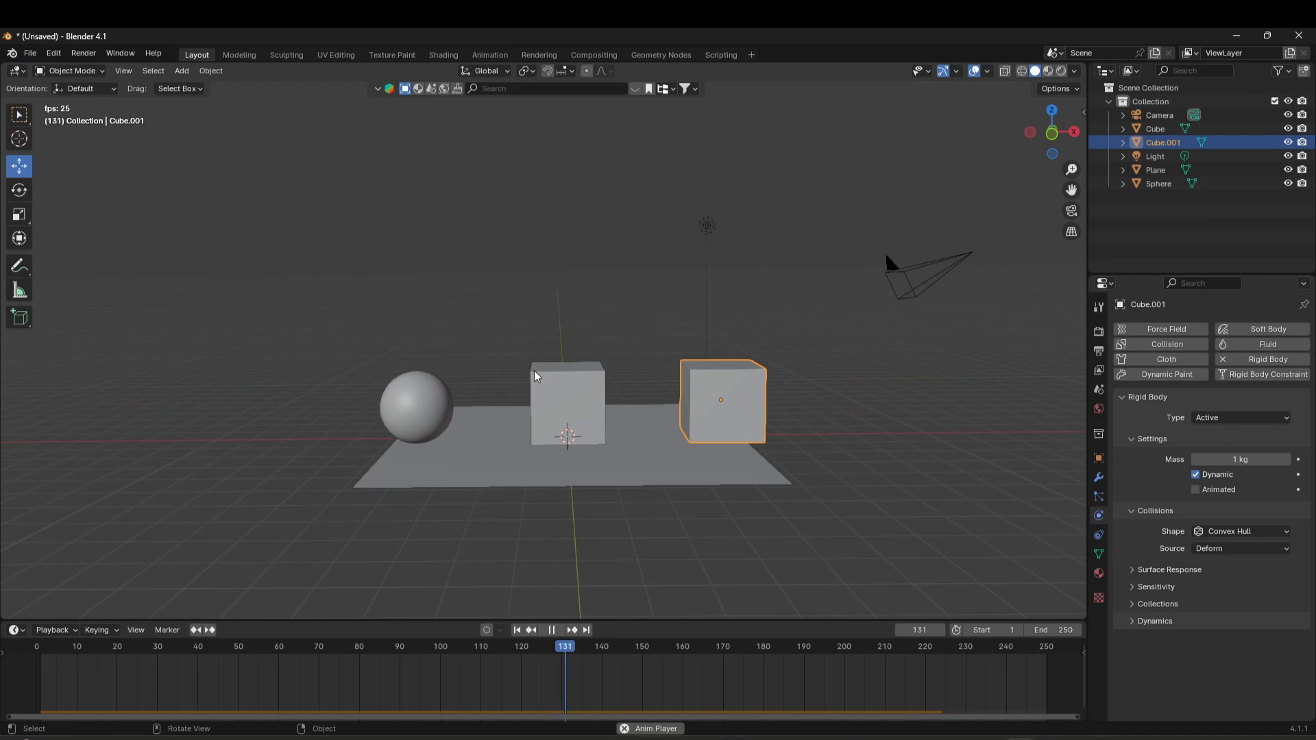
{"action": "left_click", "coordinate": [556, 632]}
{"action": "middle_click_drag", "start_coordinate": [573, 415], "coordinate": [524, 438]}
{"action": "left_click", "coordinate": [517, 631]}
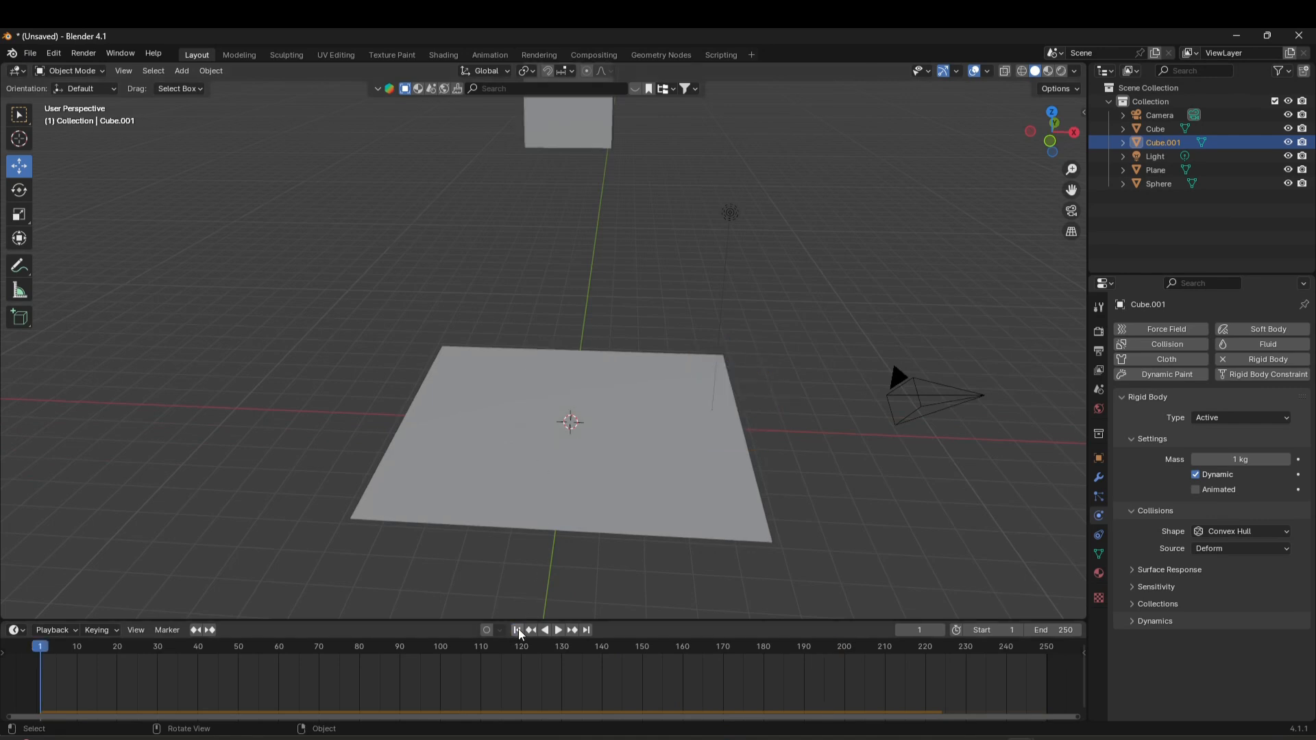
Set the rigid body mass of the uppermost cube to 10 kg.
{"action": "scroll", "coordinate": [603, 357], "scroll_direction": "down", "scroll_amount": 3}
{"action": "mouse_move", "coordinate": [603, 356]}
{"action": "middle_mouse_down"}
{"action": "mouse_move", "coordinate": [590, 340]}
{"action": "mouse_move", "coordinate": [611, 365]}
{"action": "middle_mouse_up"}
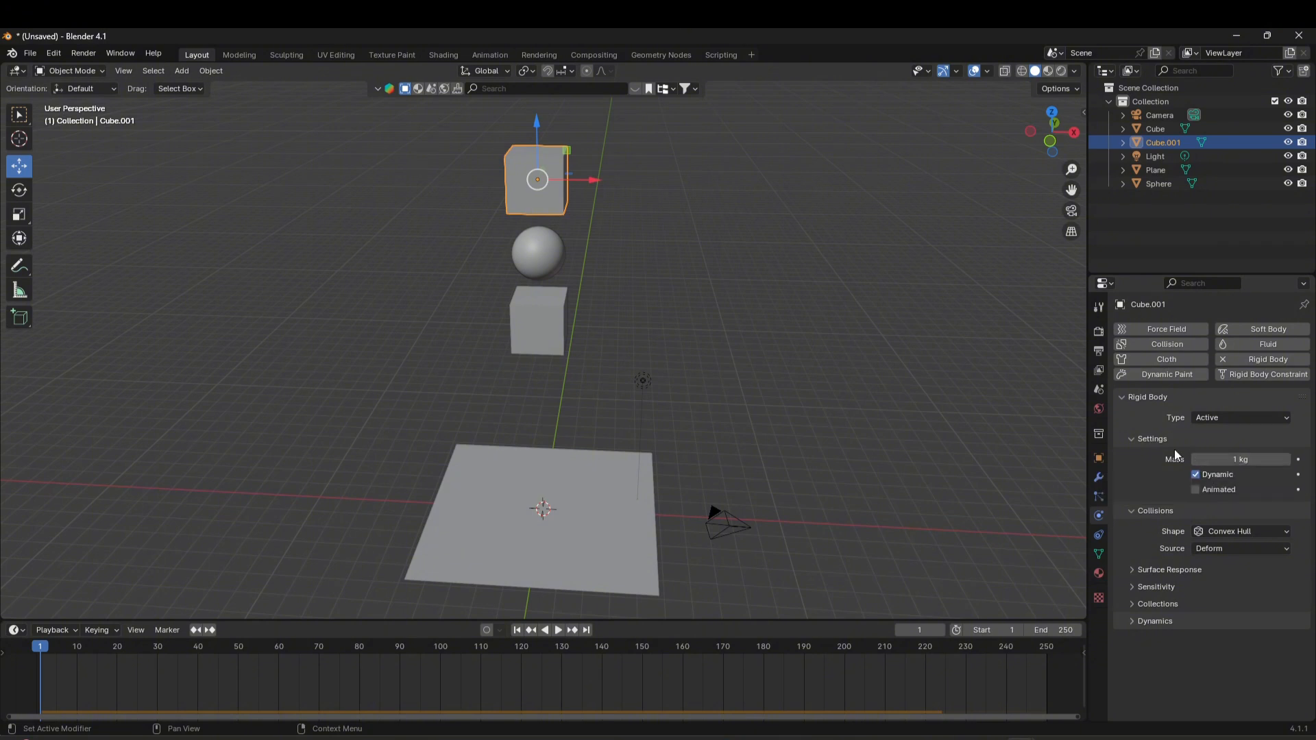
{"action": "middle_click_drag", "start_coordinate": [760, 380], "coordinate": [816, 420], "text": "shift"}
{"action": "middle_click_drag", "start_coordinate": [731, 451], "coordinate": [714, 432]}
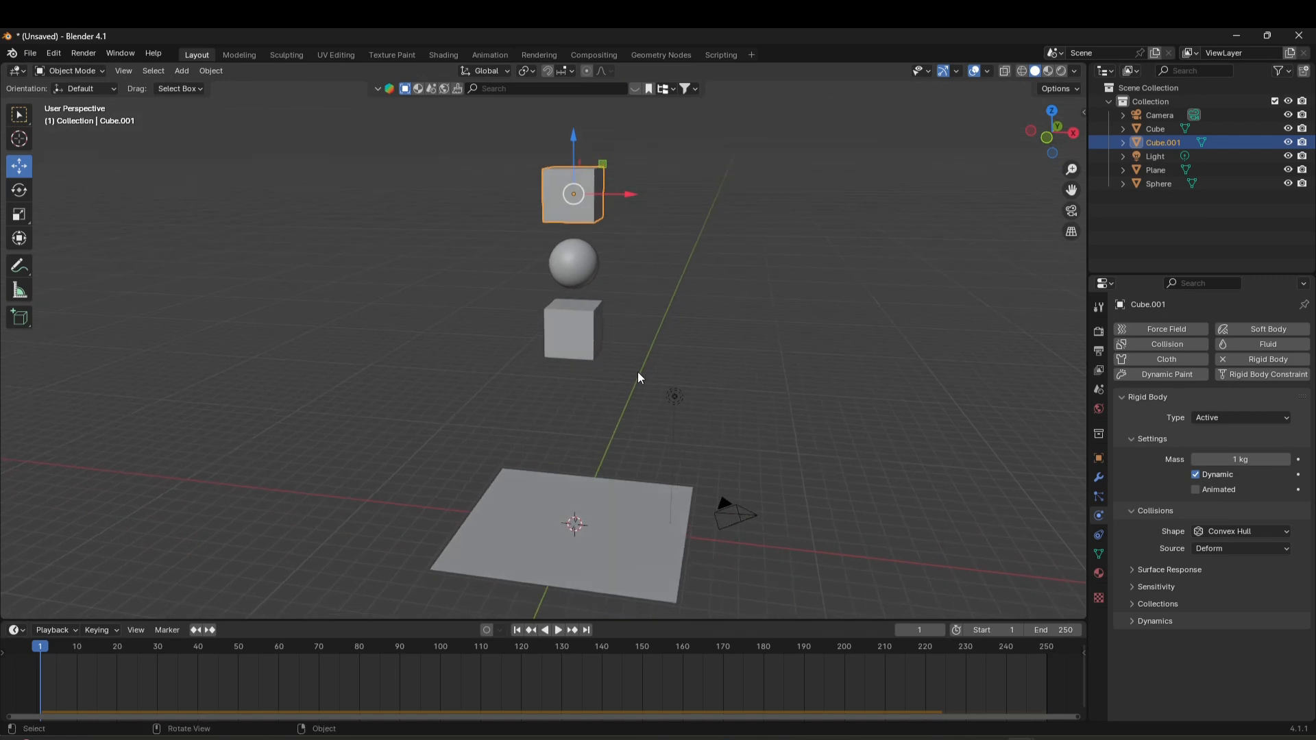
{"action": "middle_click_drag", "start_coordinate": [619, 340], "coordinate": [639, 348], "text": "shift"}
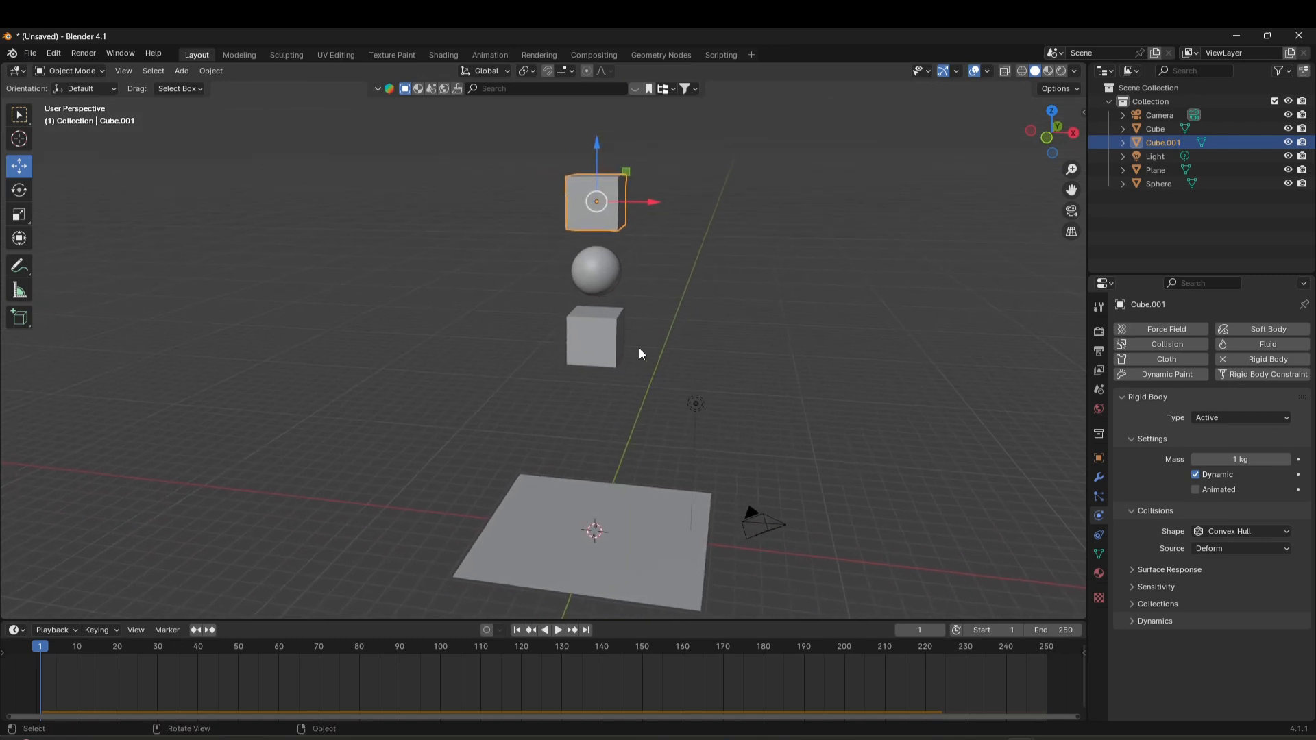
{"action": "left_click", "coordinate": [1238, 460]}
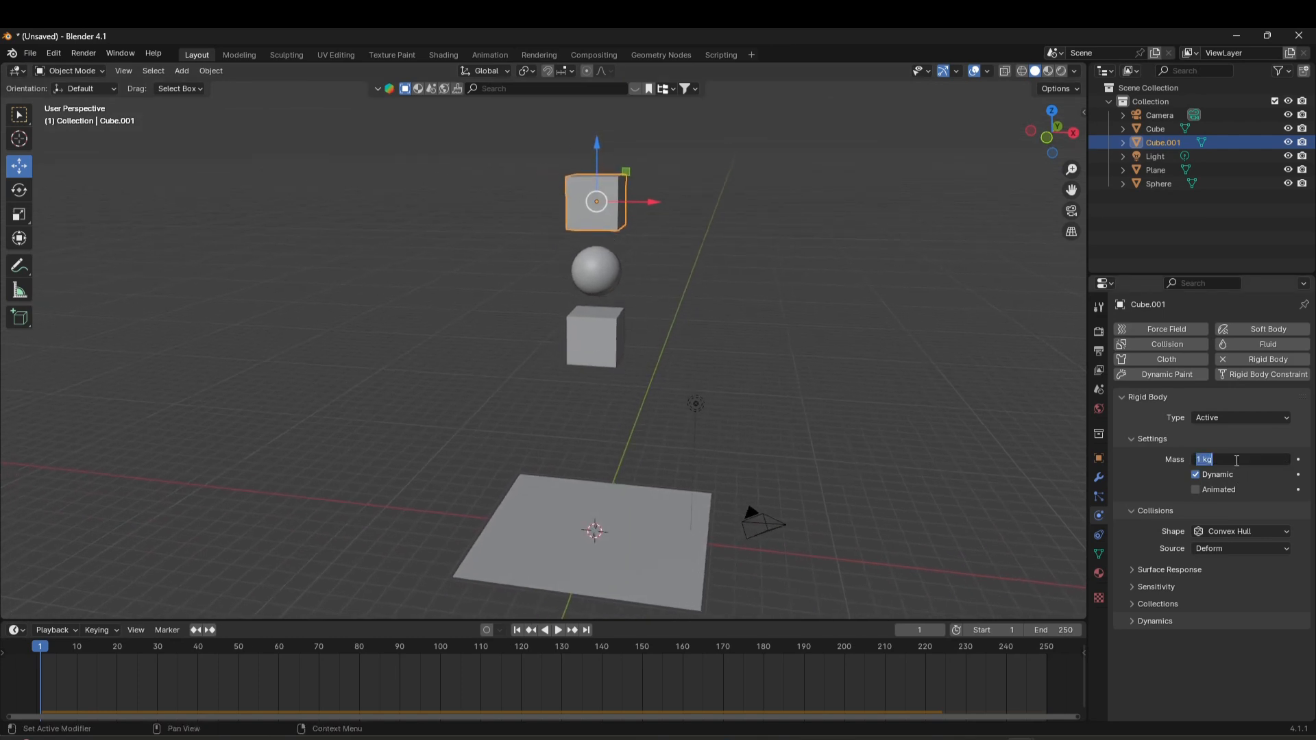
{"action": "type", "text": "10"}
{"action": "key", "text": "Return"}
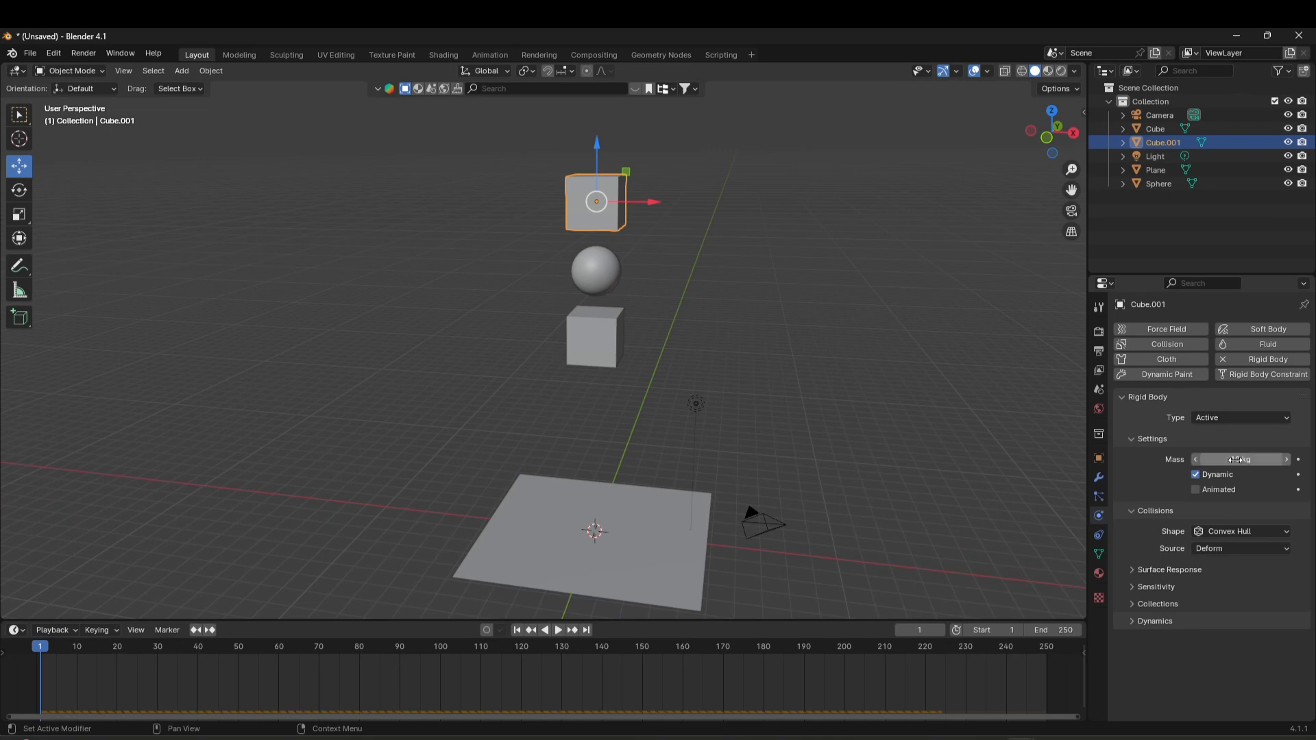
Play the simulation twice to see the effect of the heavier top cube, stopping and returning to frame 1.
{"action": "left_click", "coordinate": [558, 630]}
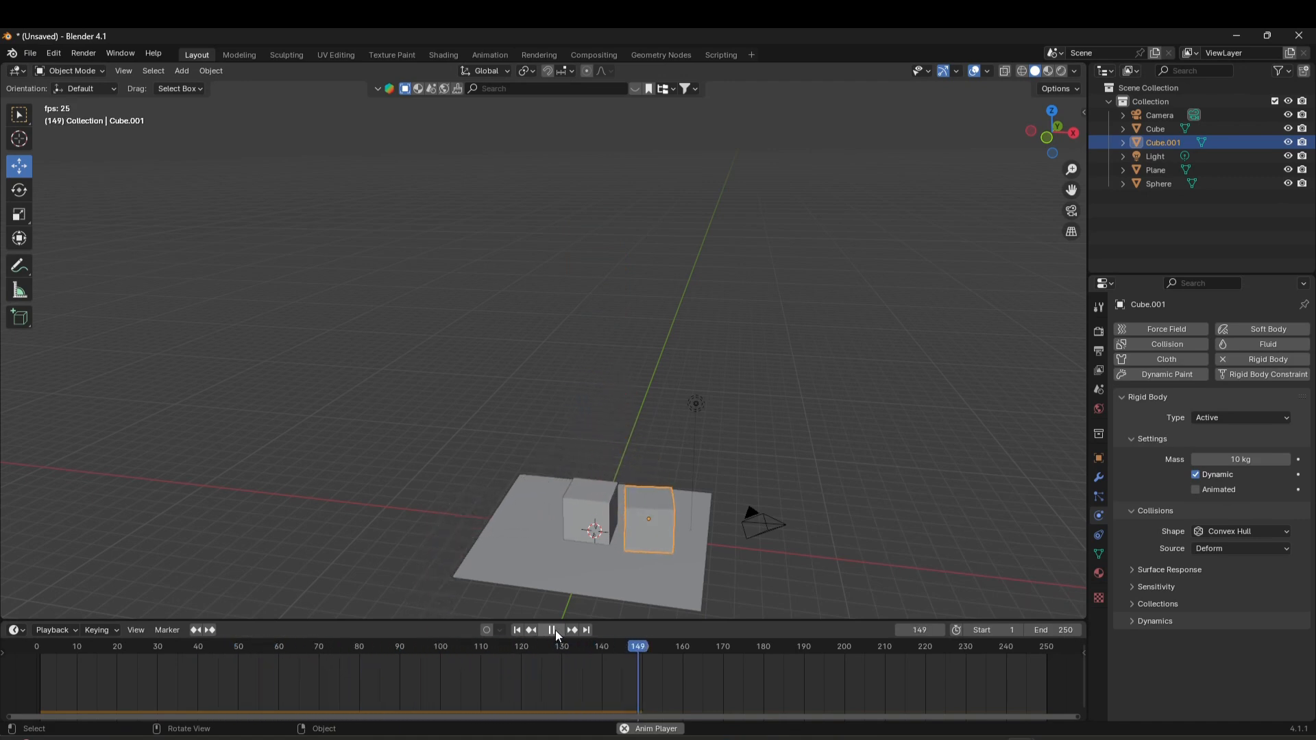
{"action": "left_click", "coordinate": [517, 630]}
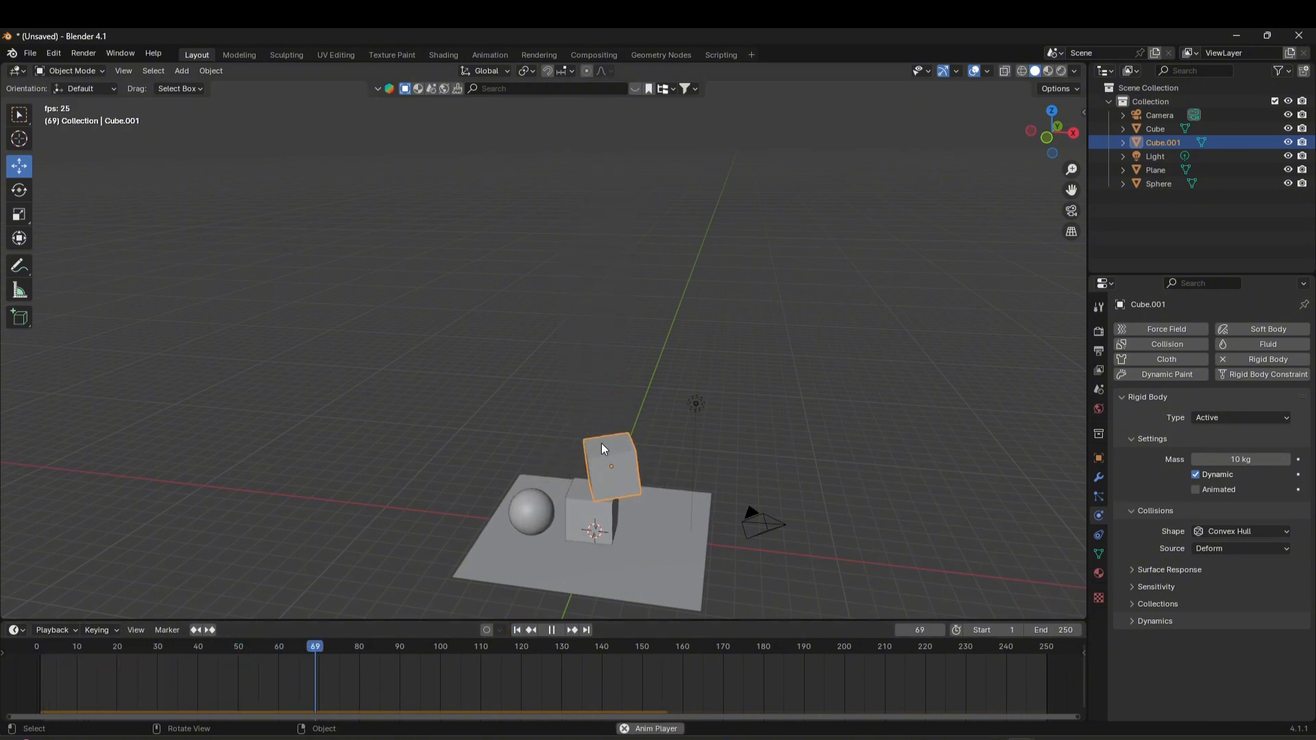
{"action": "left_click", "coordinate": [551, 630]}
{"action": "left_click", "coordinate": [519, 631]}
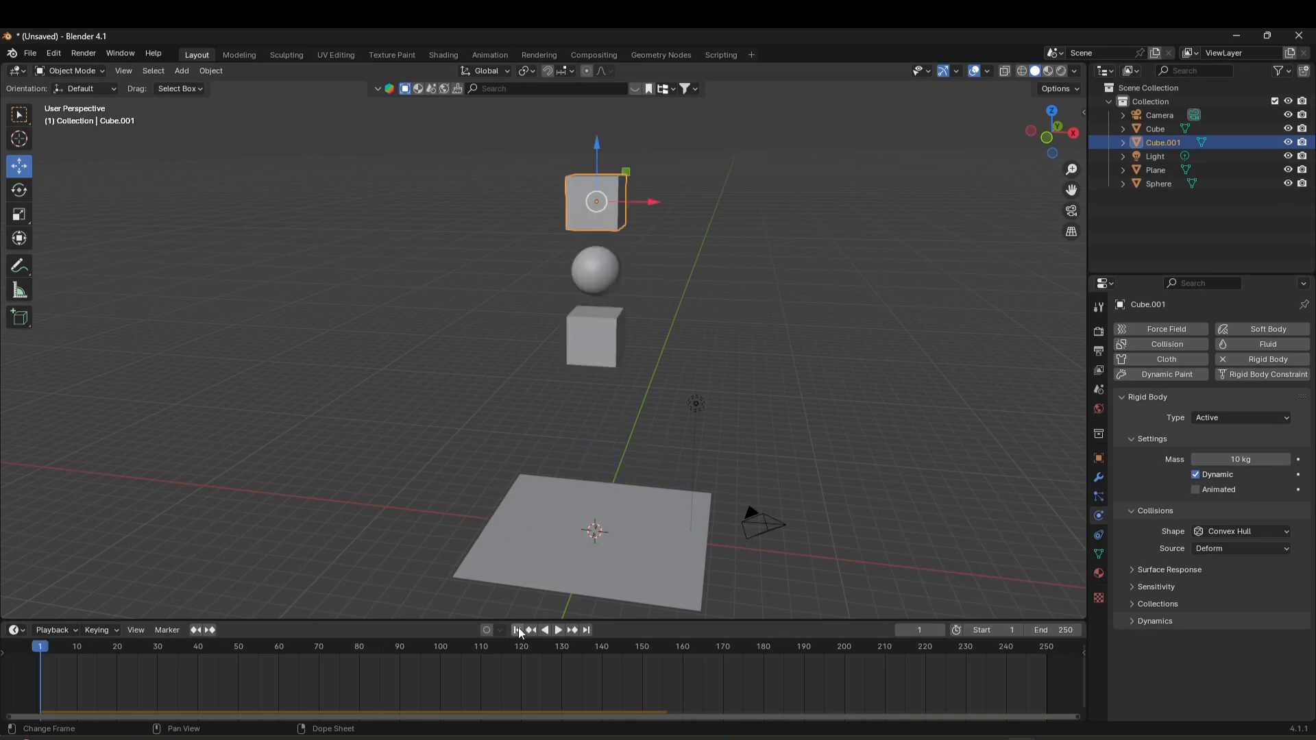
Set the rigid body mass of the sphere between the two cubes to 70 kg.
{"action": "left_click", "coordinate": [610, 271]}
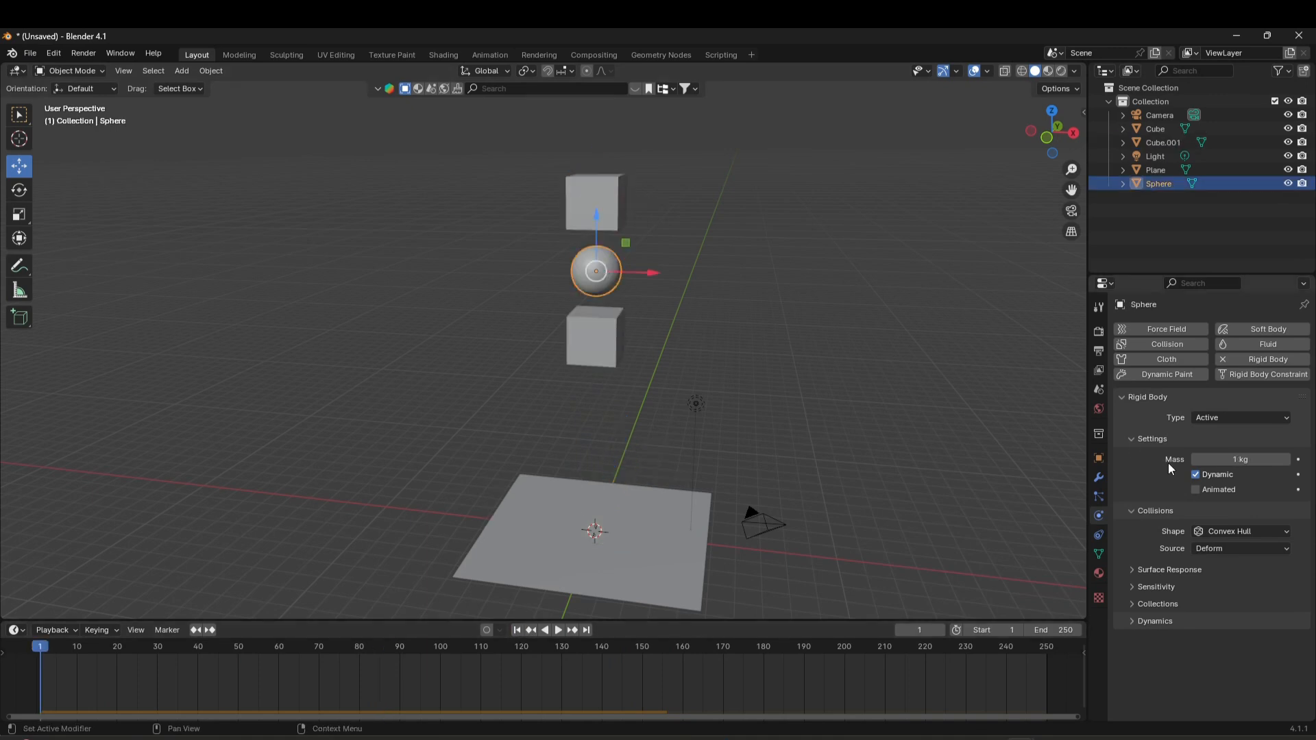
{"action": "left_click", "coordinate": [1232, 456]}
{"action": "type", "text": "7"}
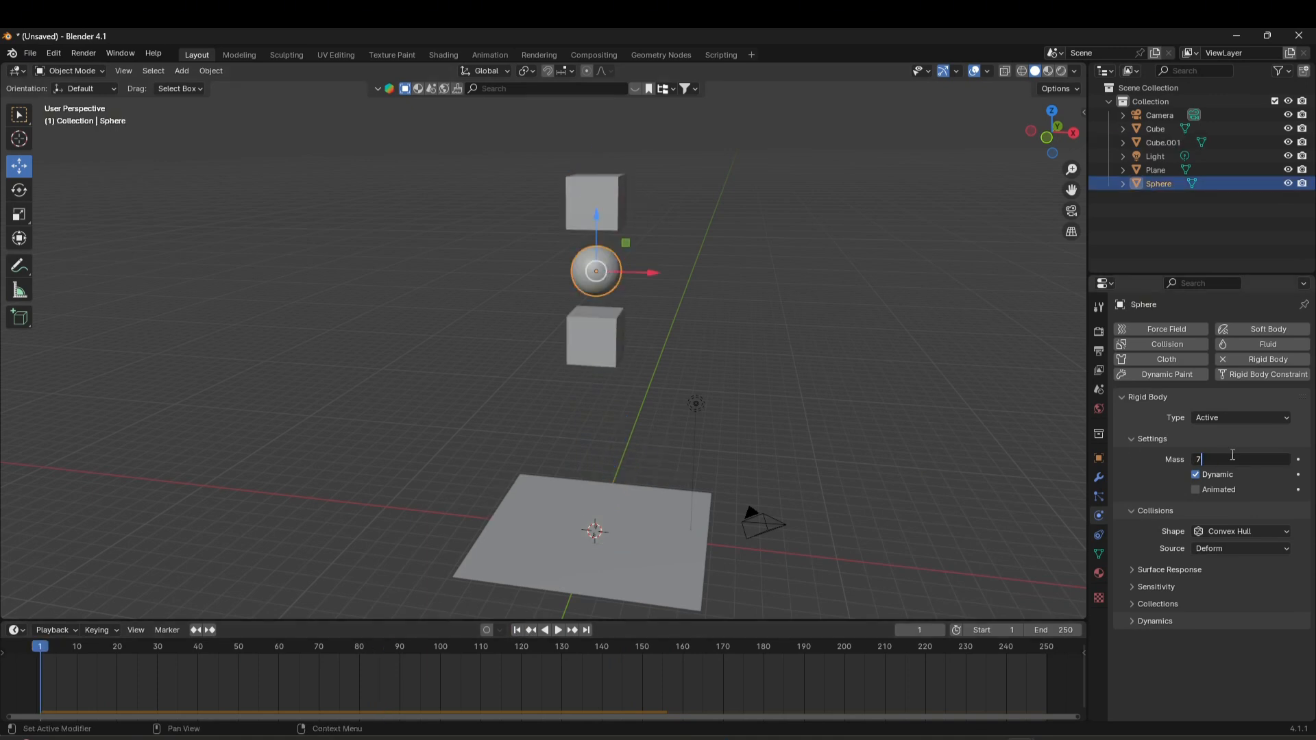
{"action": "type", "text": "0 kg"}
{"action": "key", "text": "Return"}
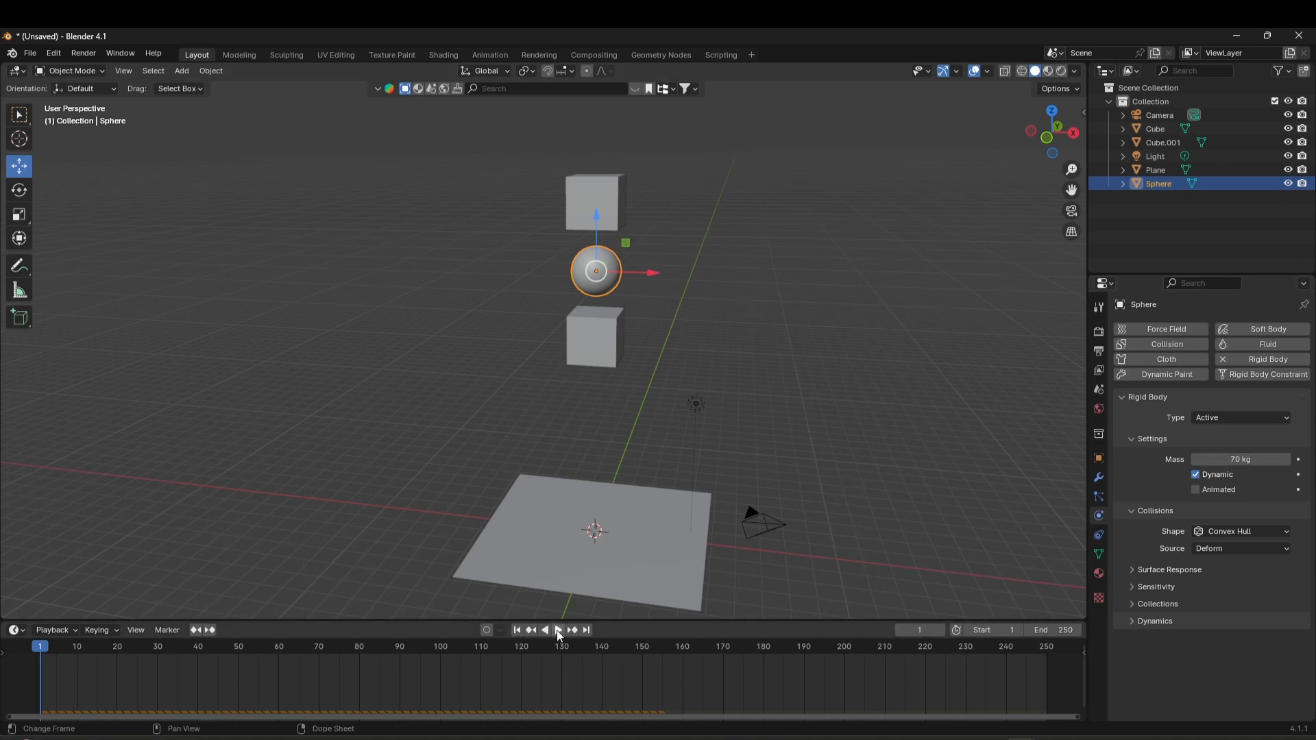
Play the simulation twice to see how the heavier sphere affects the cubes, and return to frame 1.
{"action": "left_click", "coordinate": [559, 634]}
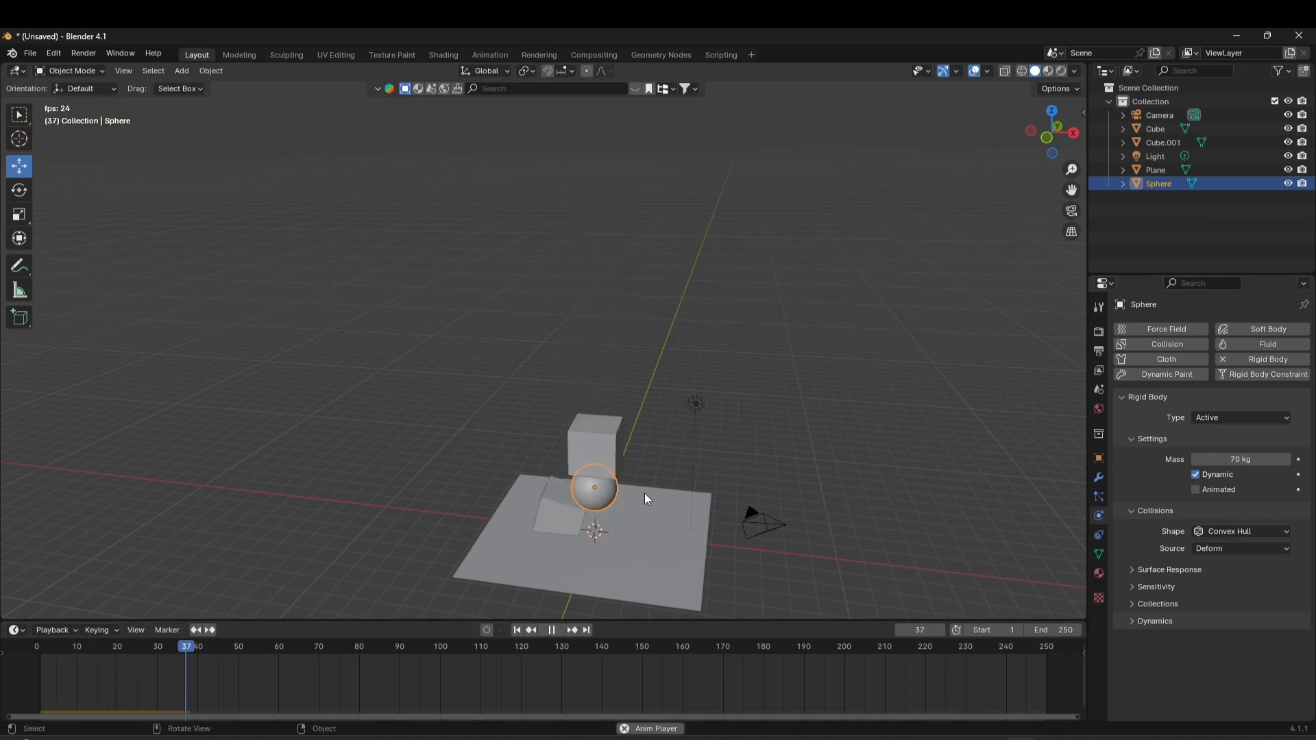
{"action": "scroll", "coordinate": [558, 509], "scroll_direction": "down", "scroll_amount": 1}
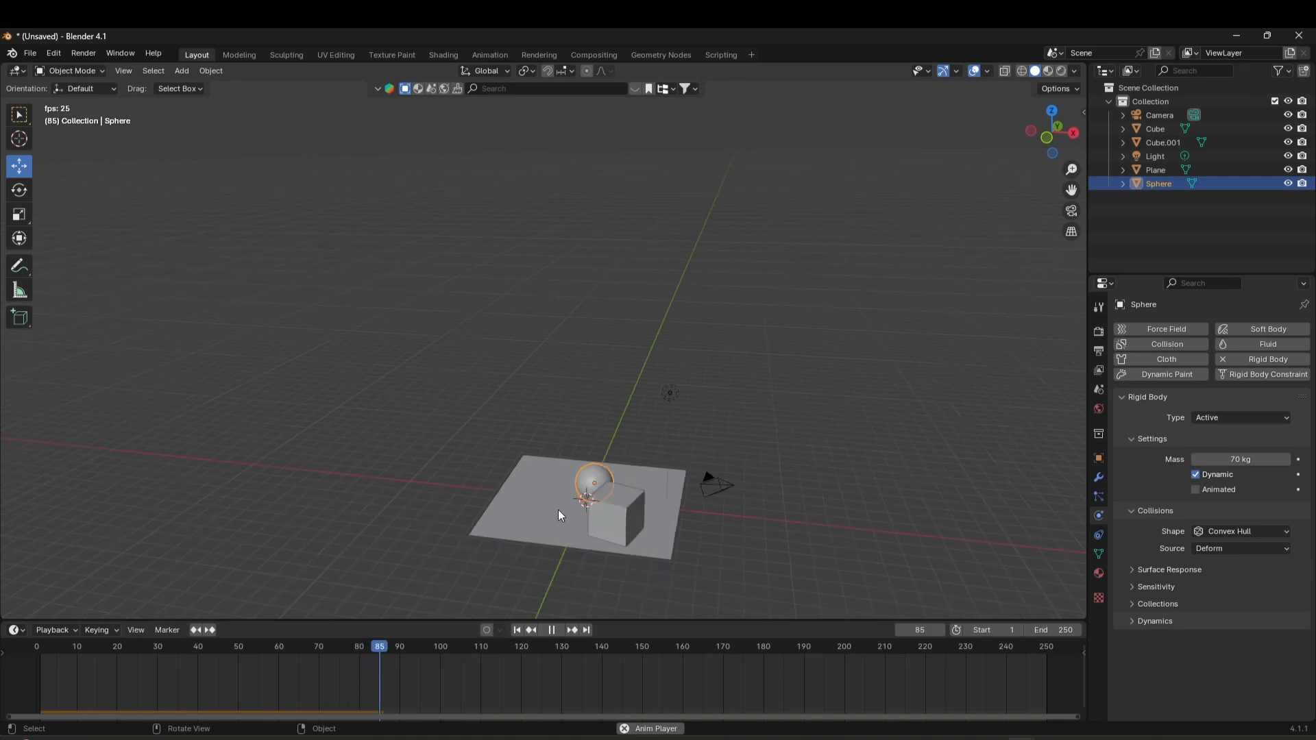
{"action": "left_click", "coordinate": [517, 630]}
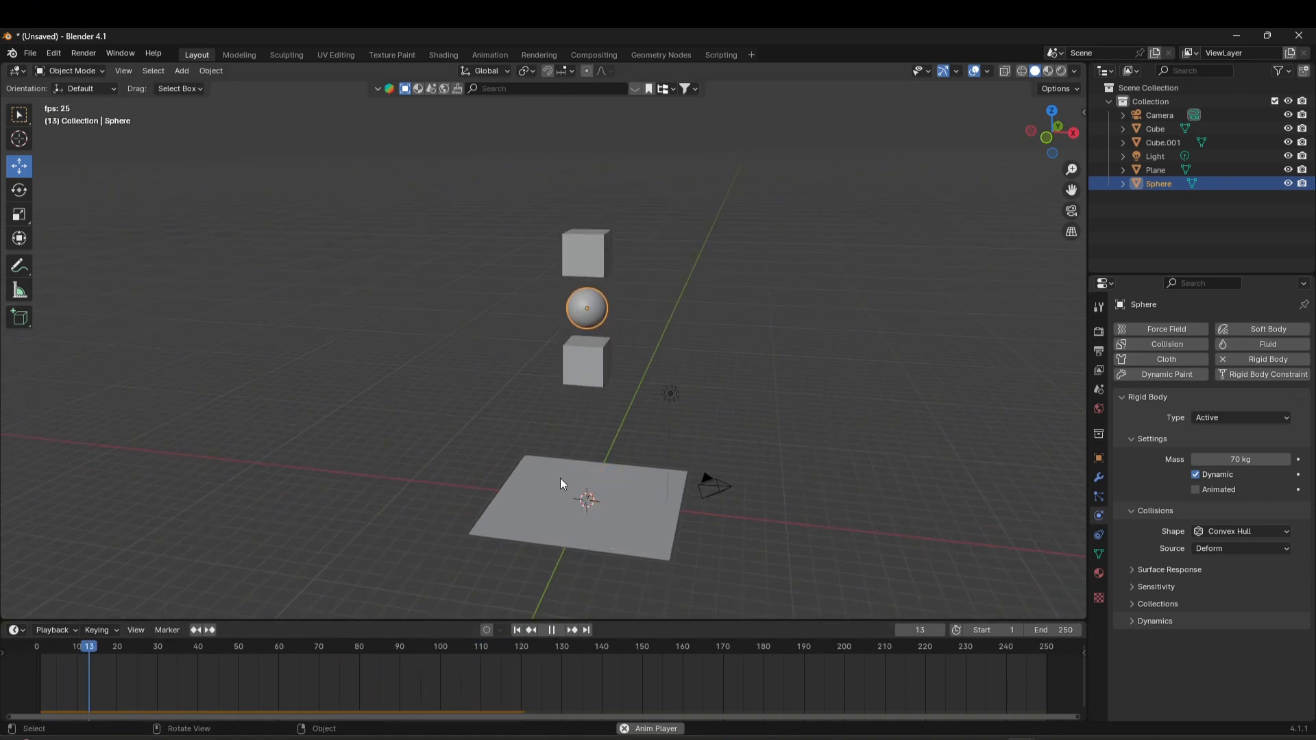
{"action": "key", "text": "space"}
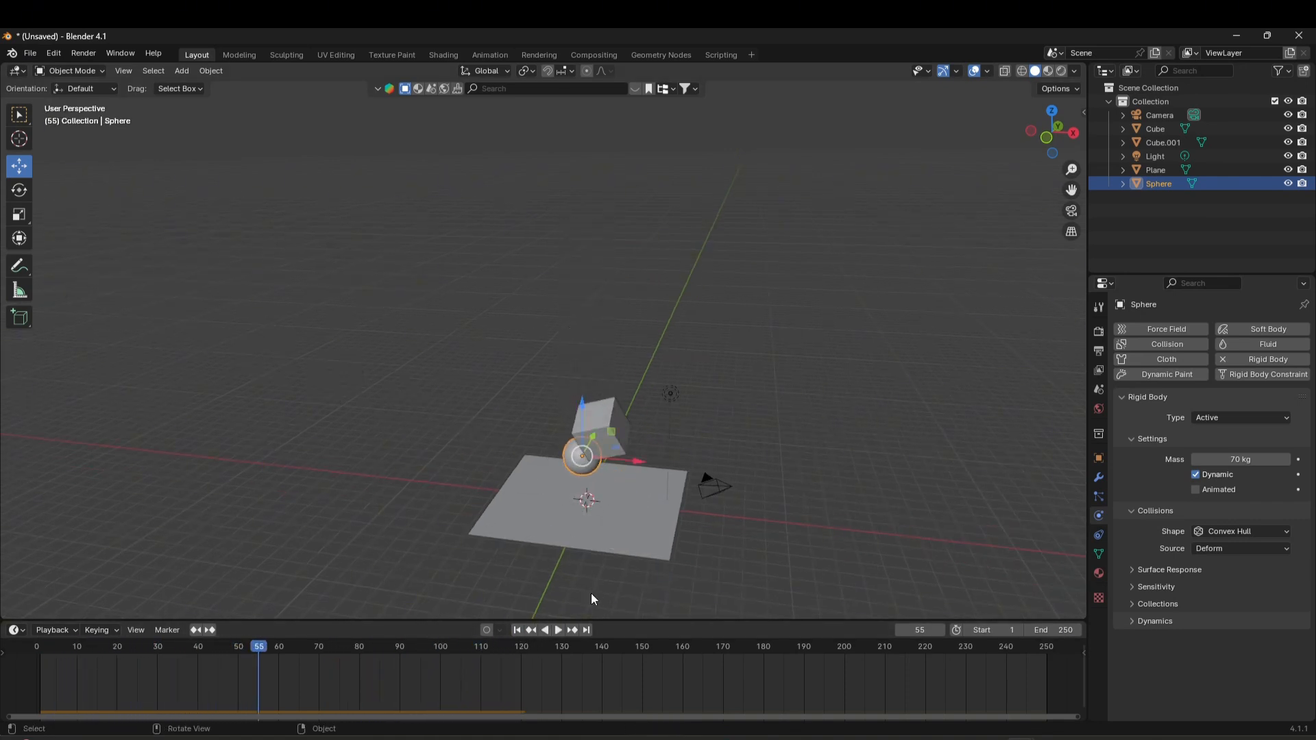
{"action": "left_click", "coordinate": [517, 631]}
{"action": "scroll", "coordinate": [591, 471], "scroll_direction": "up", "scroll_amount": 1}
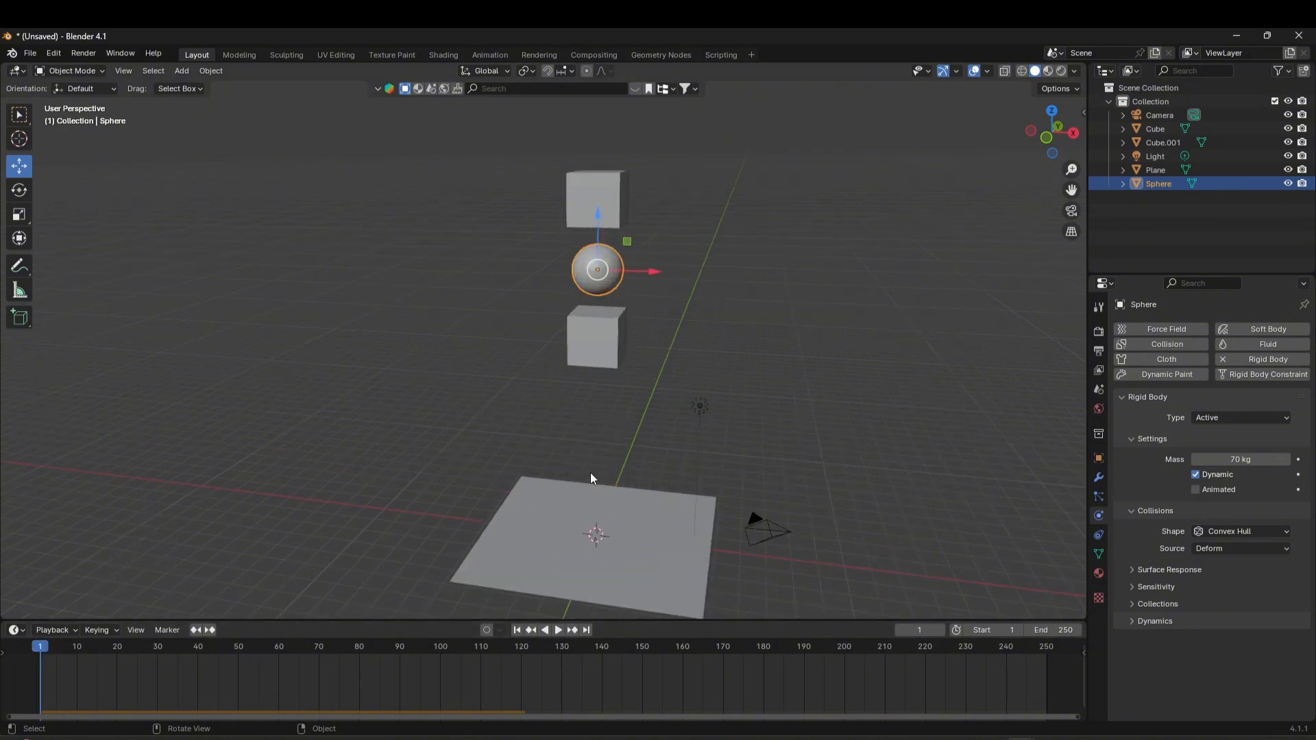
Replay the simulation, pause around frame 57 to examine the sphere and cube in contact, and rewind to frame 1.
{"action": "key", "text": "space"}
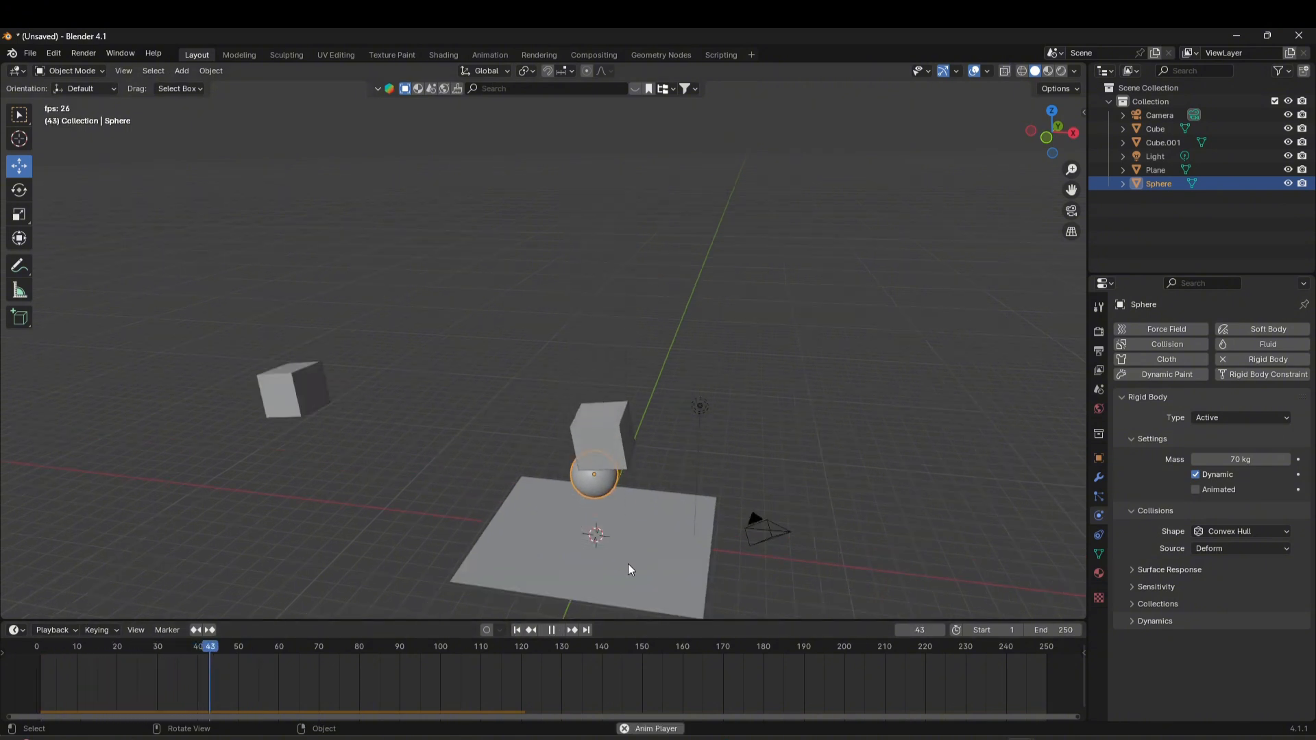
{"action": "key", "text": "space"}
{"action": "scroll", "coordinate": [586, 513], "scroll_direction": "up", "scroll_amount": 1}
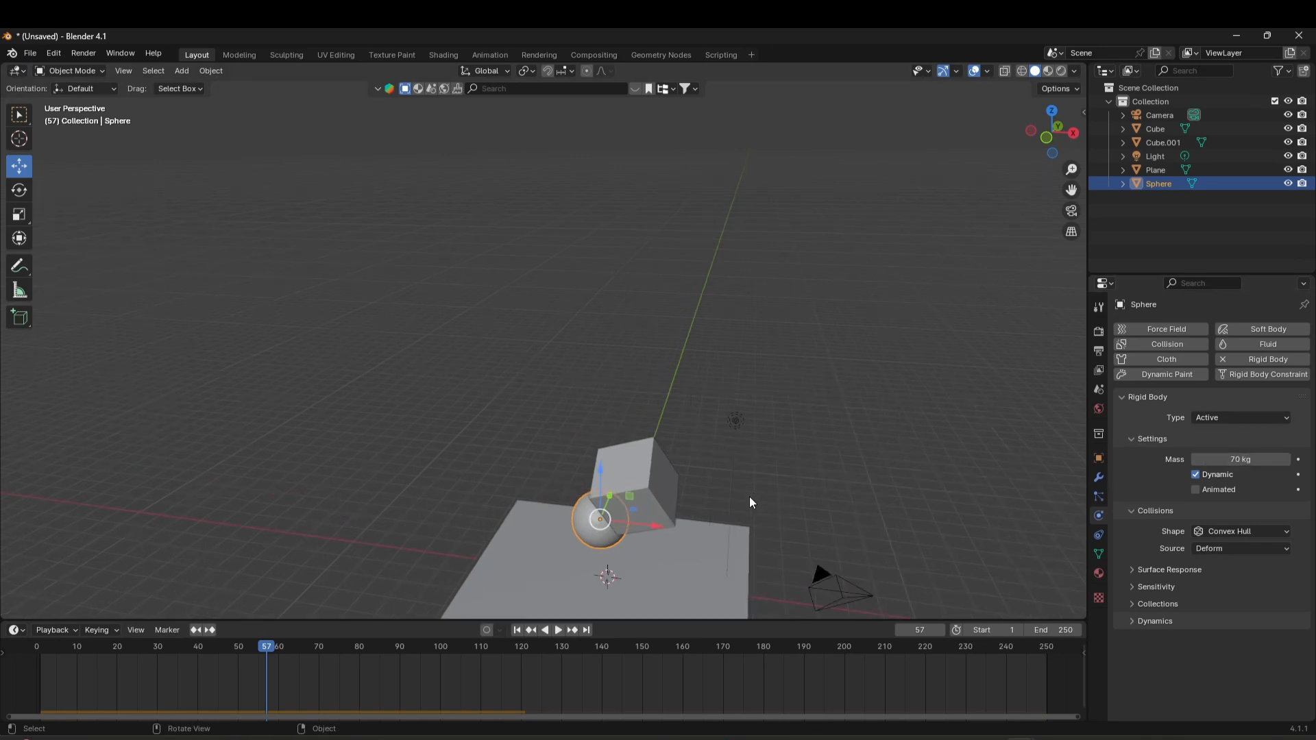
{"action": "middle_click_drag", "start_coordinate": [604, 526], "coordinate": [625, 404], "text": "shift"}
{"action": "left_click", "coordinate": [517, 630]}
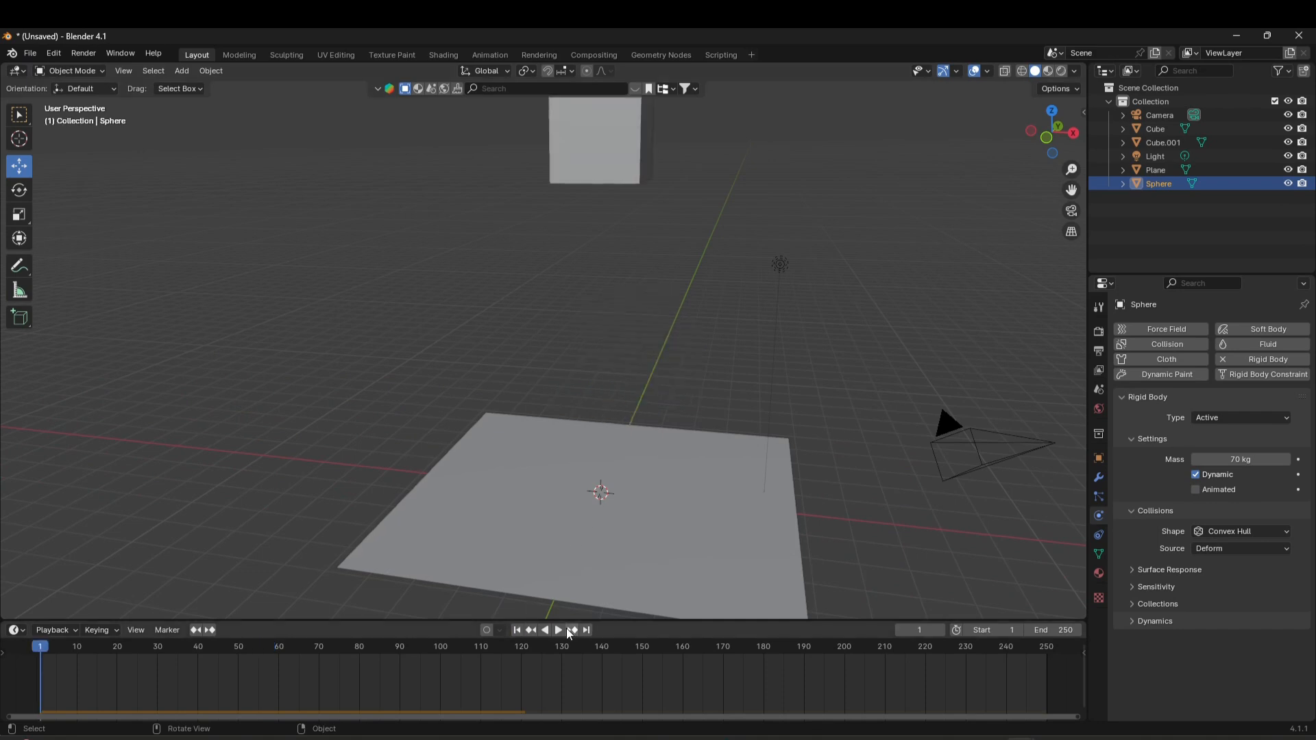
Run the simulation again with all three falling objects in view, stop it, and return to frame 1.
{"action": "left_click", "coordinate": [558, 631]}
{"action": "scroll", "coordinate": [643, 331], "scroll_direction": "down", "scroll_amount": 3}
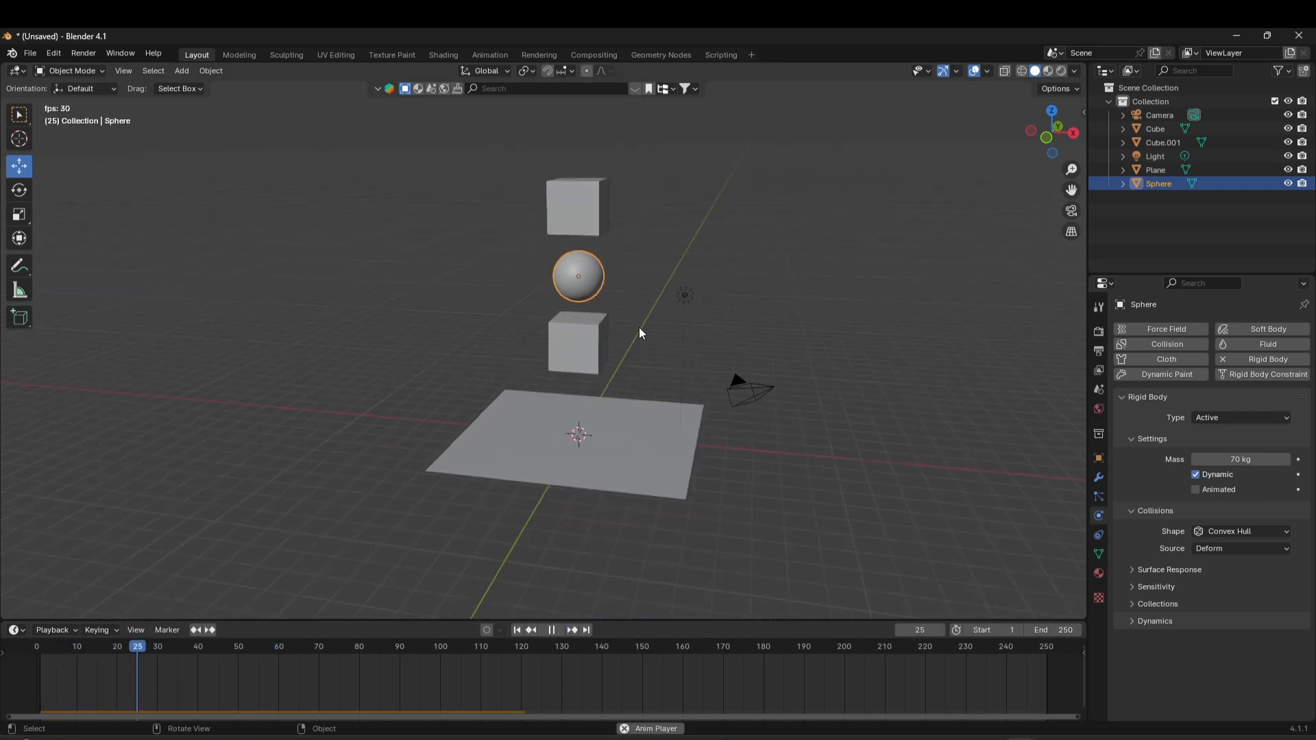
{"action": "left_click", "coordinate": [518, 631]}
{"action": "key", "text": "space"}
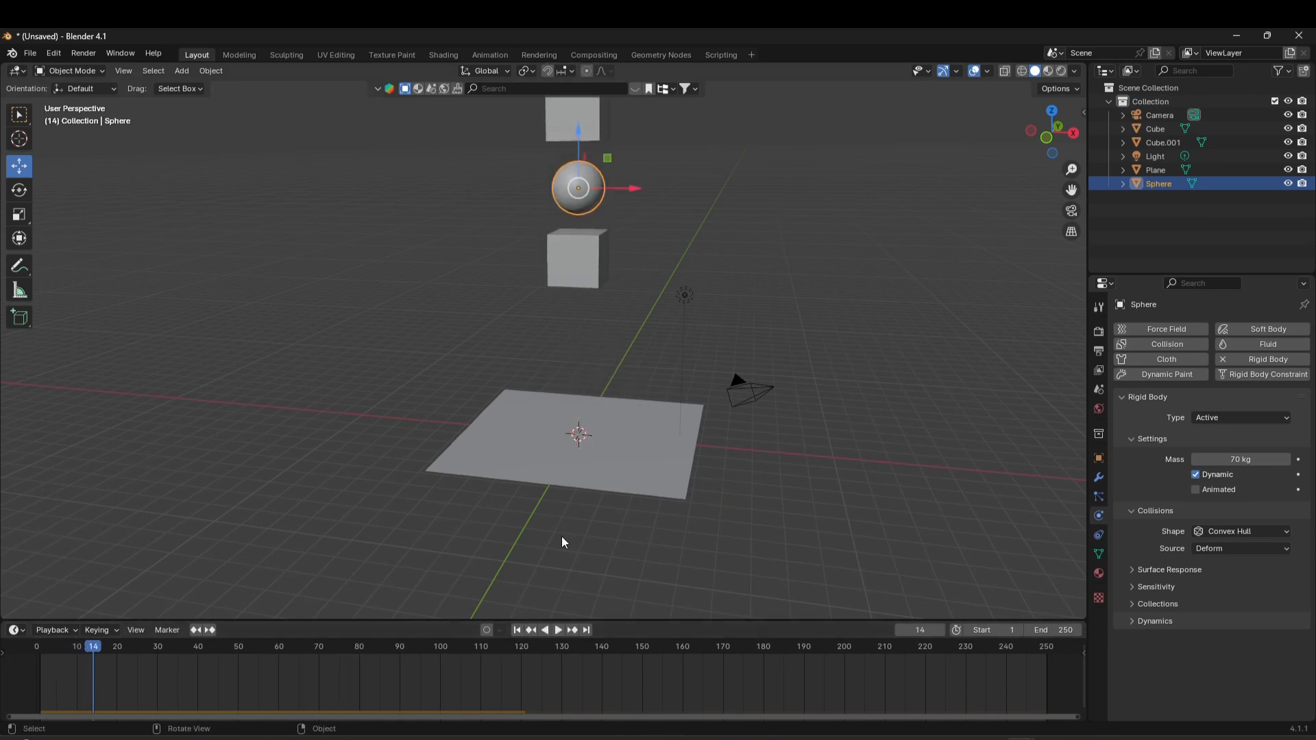
{"action": "left_click", "coordinate": [518, 631]}
{"action": "middle_click_drag", "start_coordinate": [639, 331], "coordinate": [900, 462]}
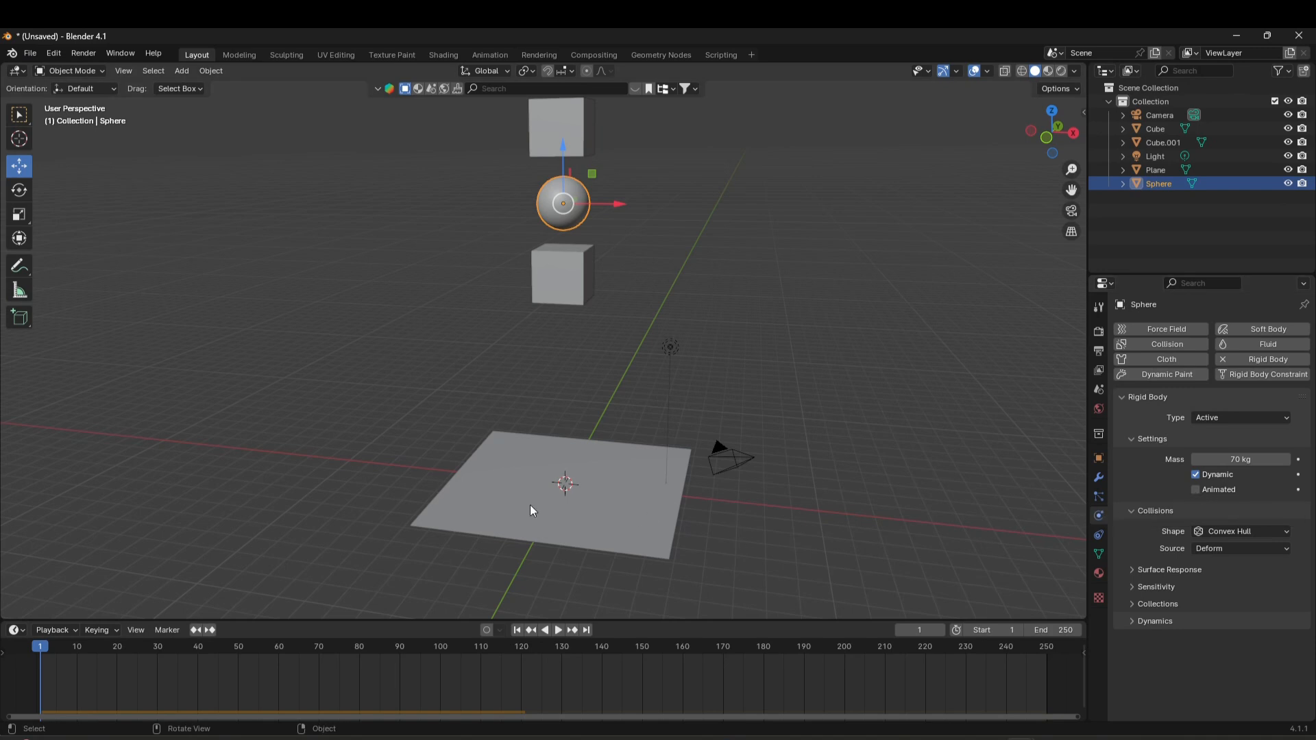
Enable the Animated option in the ground plane's rigid body settings.
{"action": "middle_click_drag", "start_coordinate": [532, 511], "coordinate": [590, 458]}
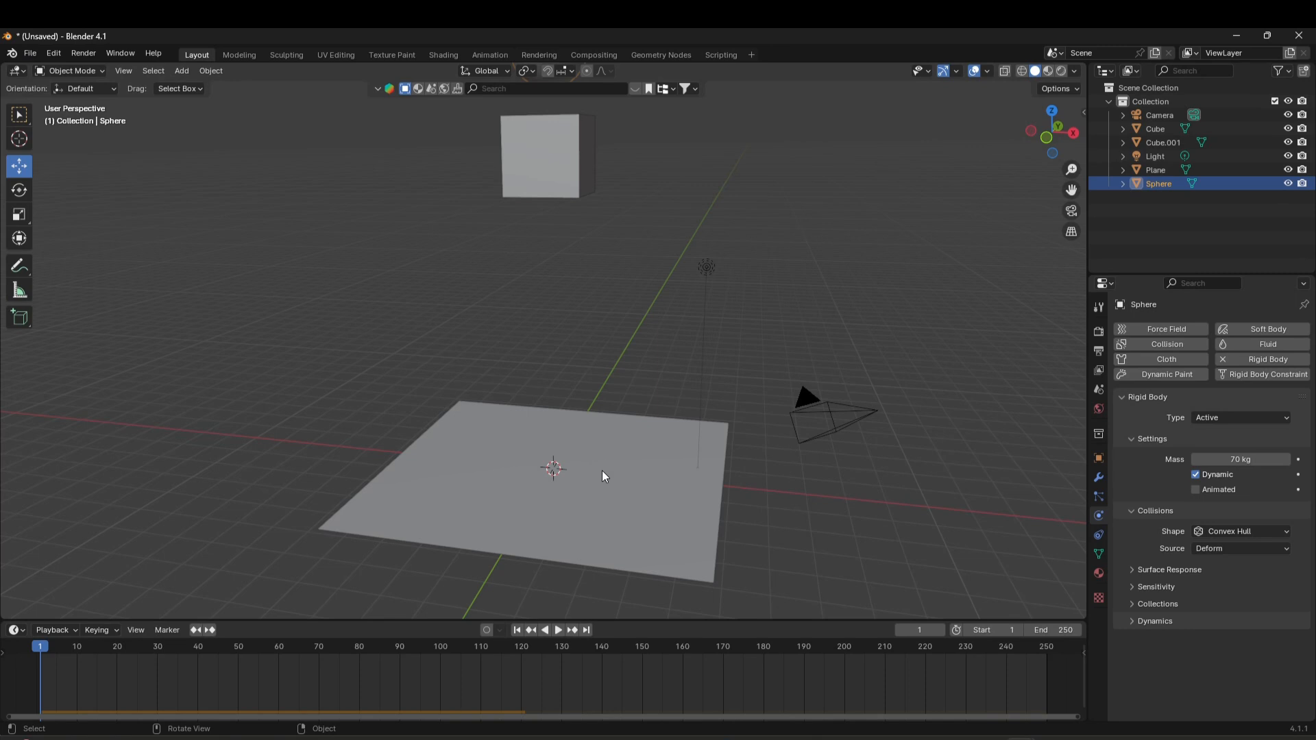
{"action": "middle_click_drag", "start_coordinate": [602, 470], "coordinate": [600, 471]}
{"action": "left_click", "coordinate": [591, 463]}
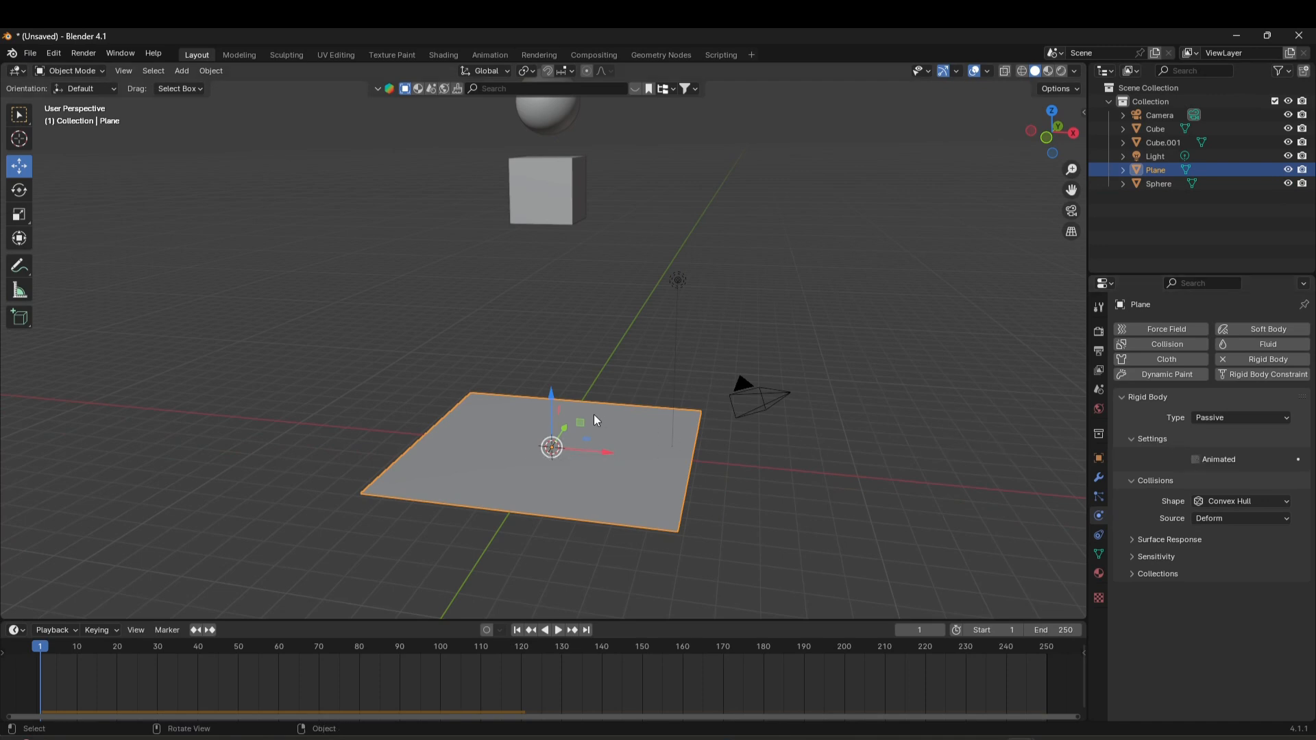
{"action": "middle_click_drag", "start_coordinate": [597, 420], "coordinate": [637, 421]}
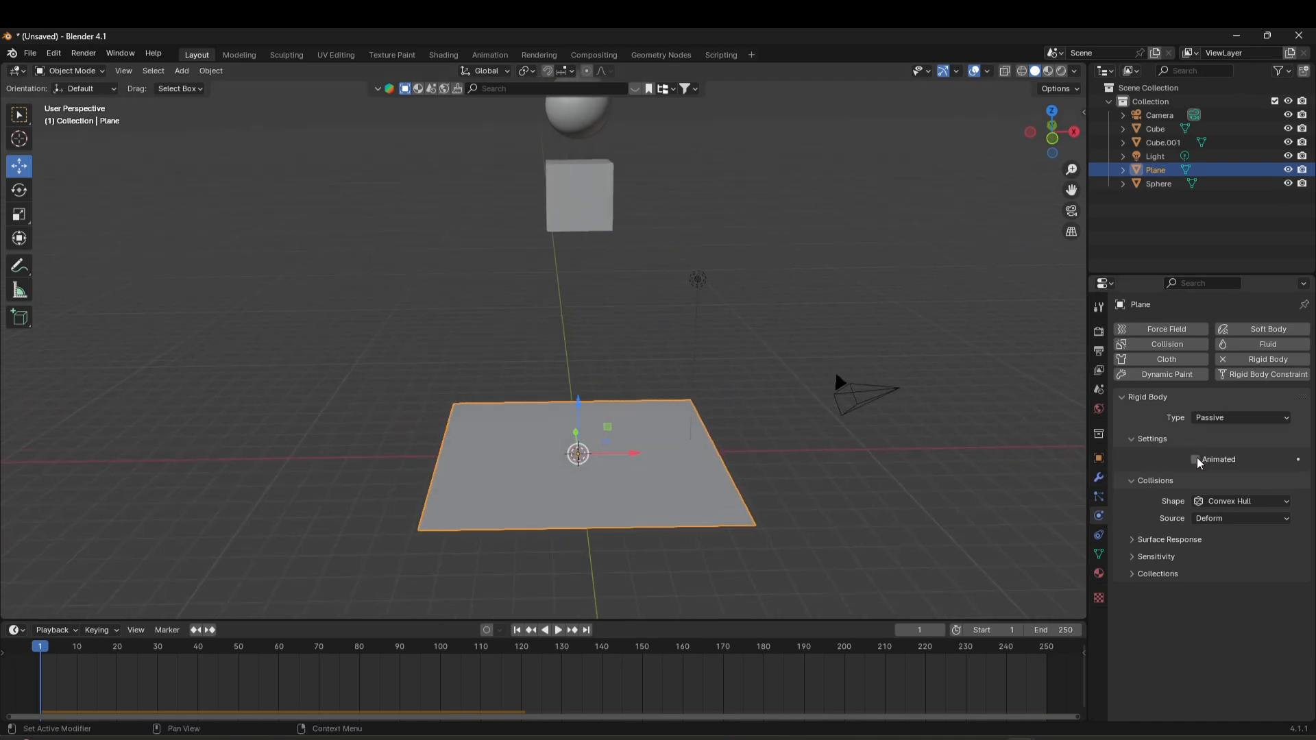
{"action": "scroll", "coordinate": [706, 356], "scroll_direction": "down", "scroll_amount": 3}
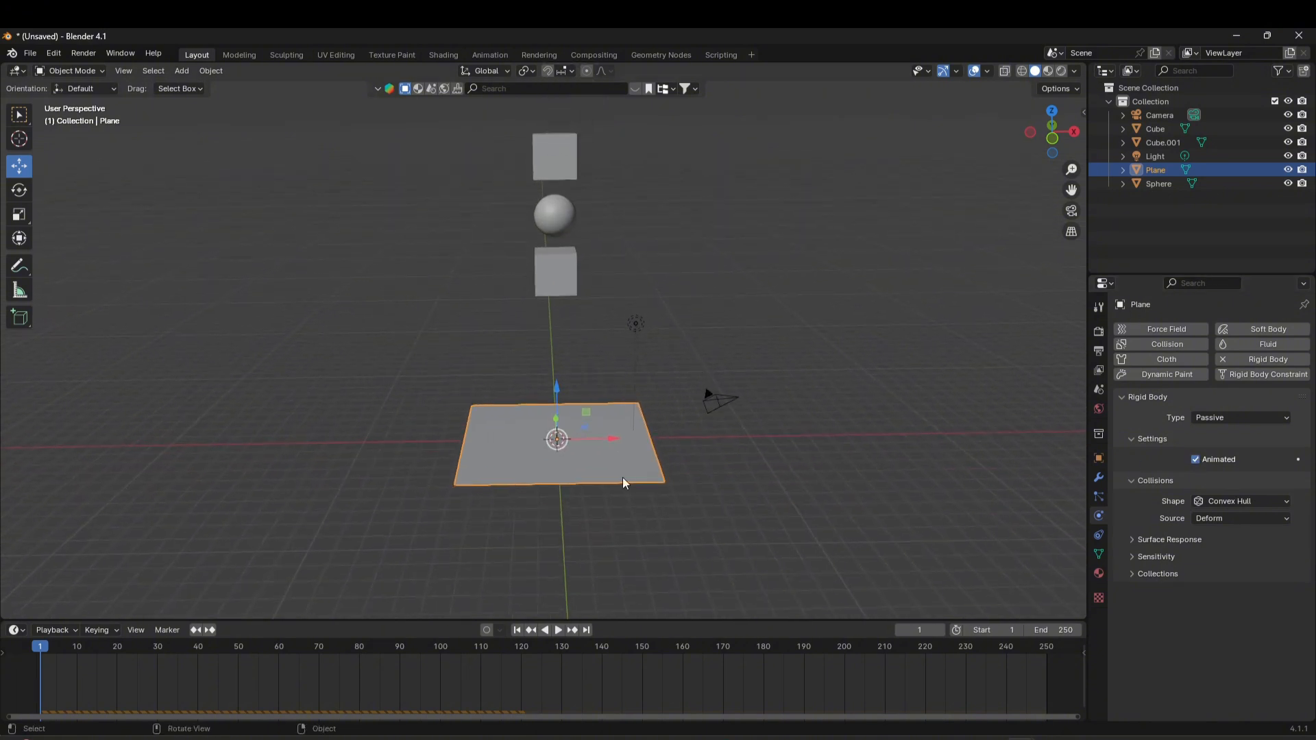
Play the simulation and try moving the animated ground plane freely during playback, cancelling the move and returning to frame 1.
{"action": "left_click", "coordinate": [560, 630]}
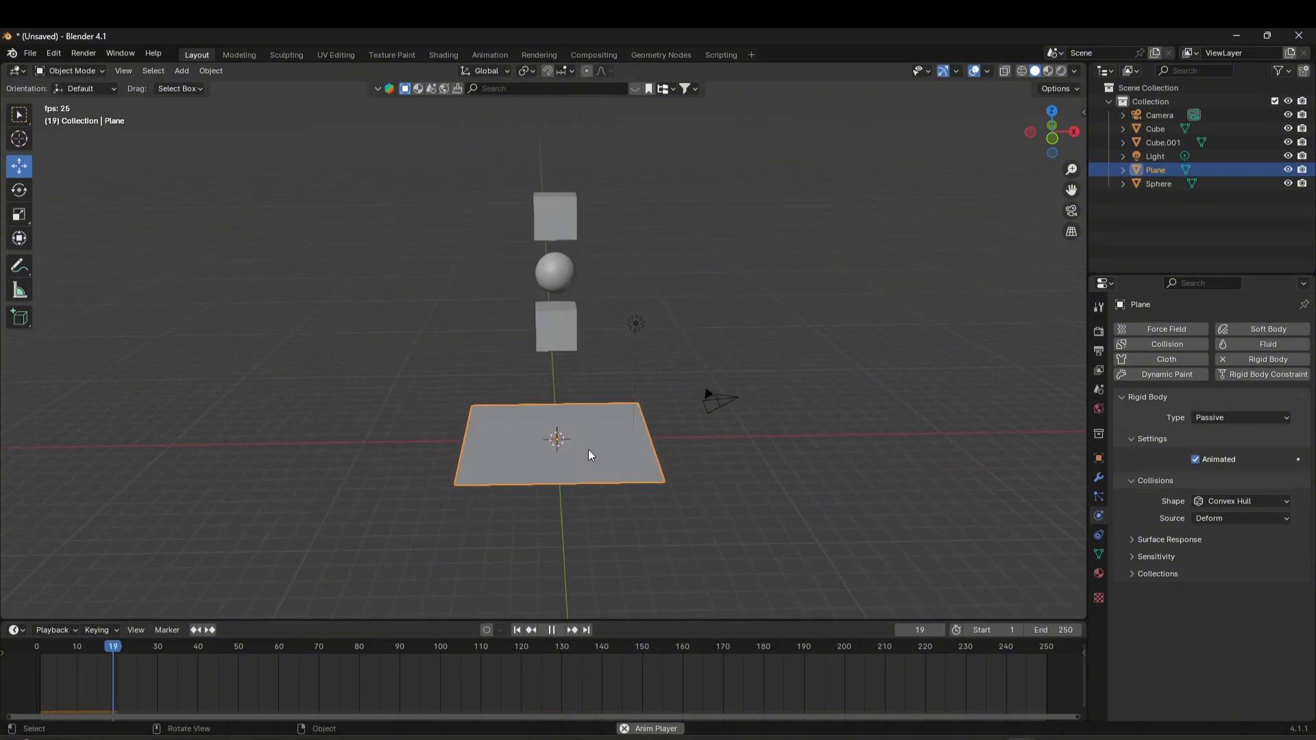
{"action": "key", "text": "g"}
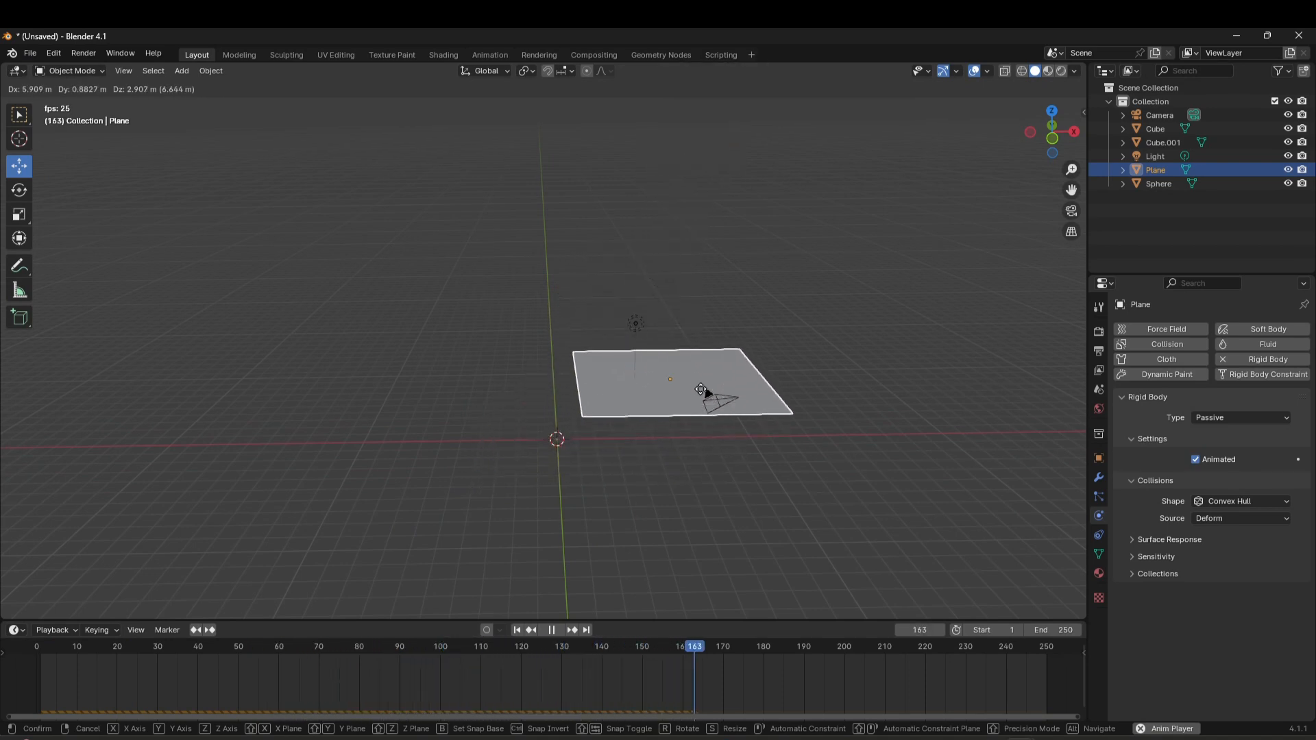
{"action": "right_click", "coordinate": [577, 434]}
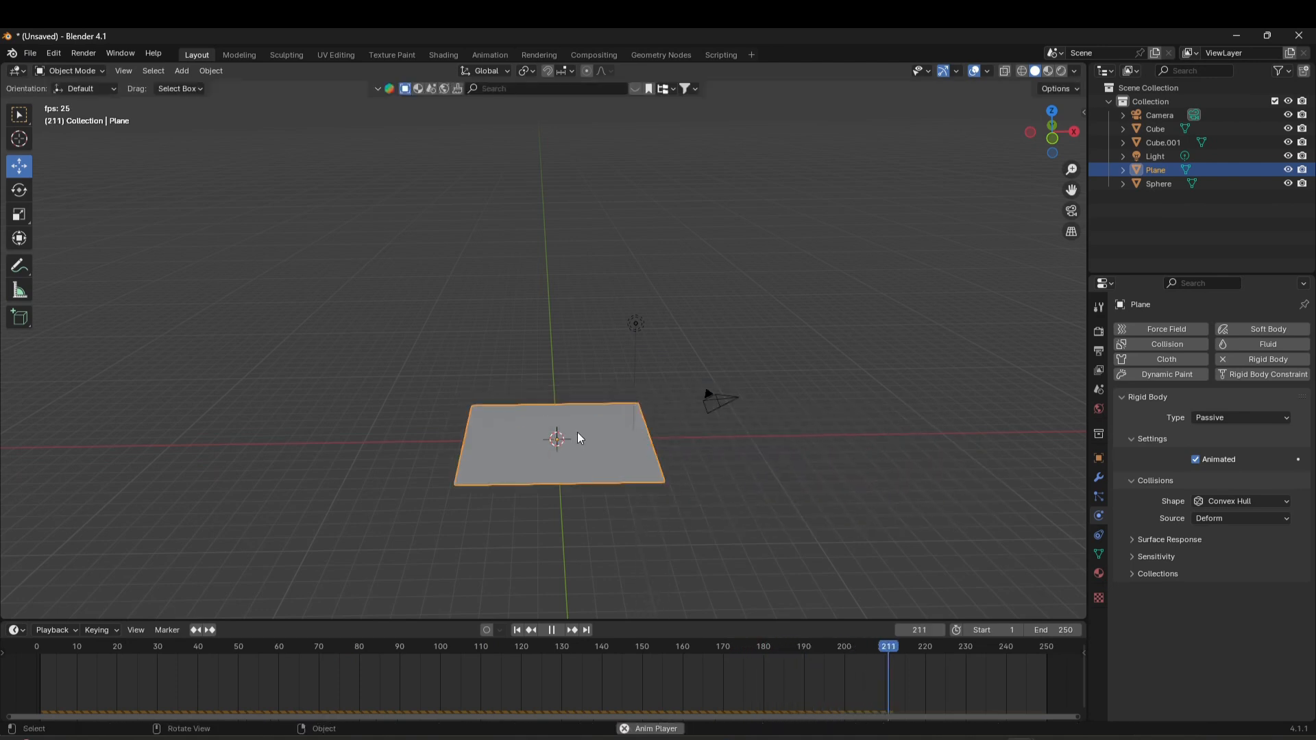
{"action": "key", "text": "Escape"}
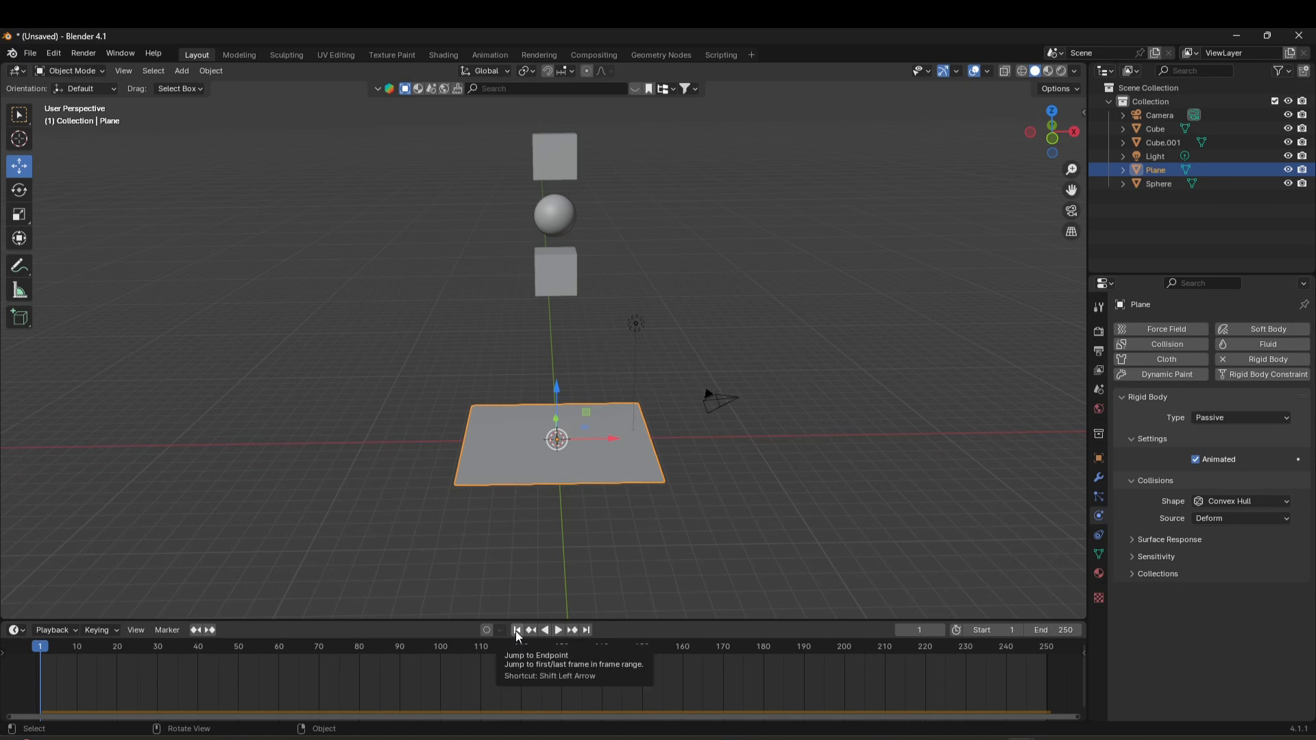
Replay from frame 1, try bouncing the falling objects by moving the ground plane during playback, and rewind.
{"action": "key", "text": "space"}
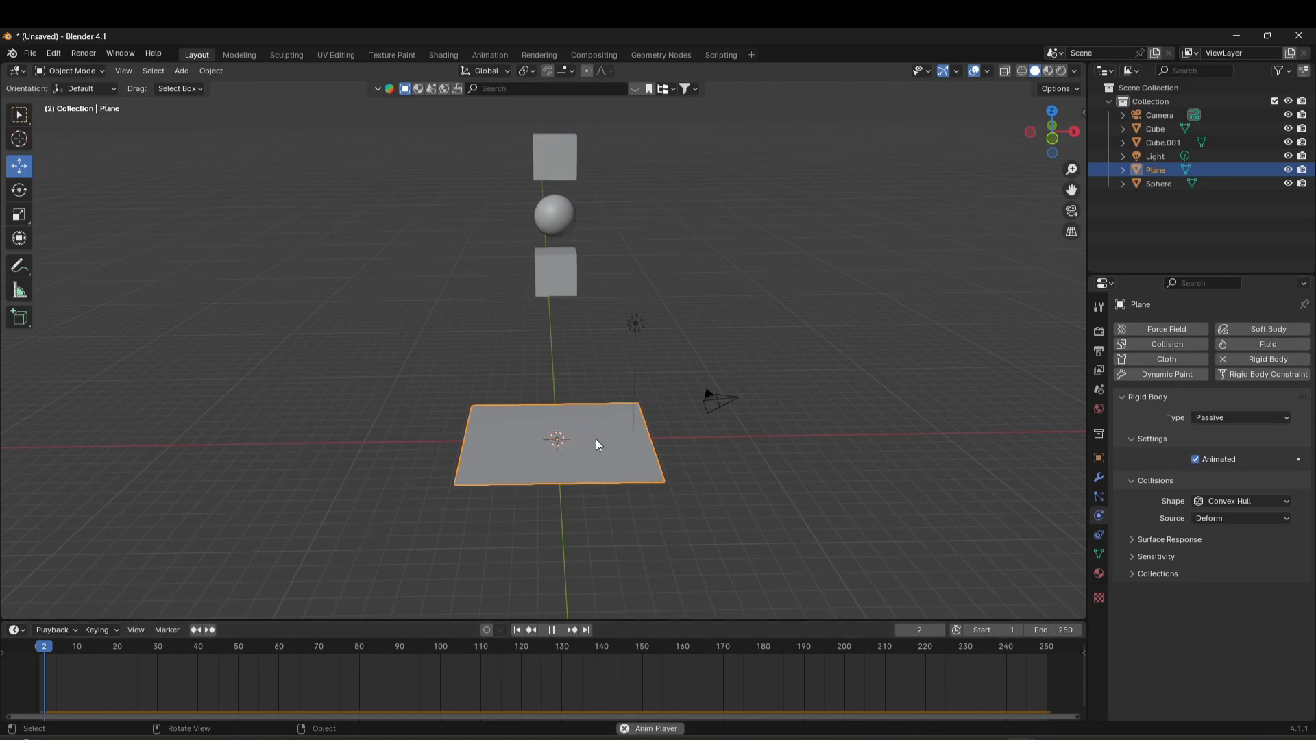
{"action": "key", "text": "g"}
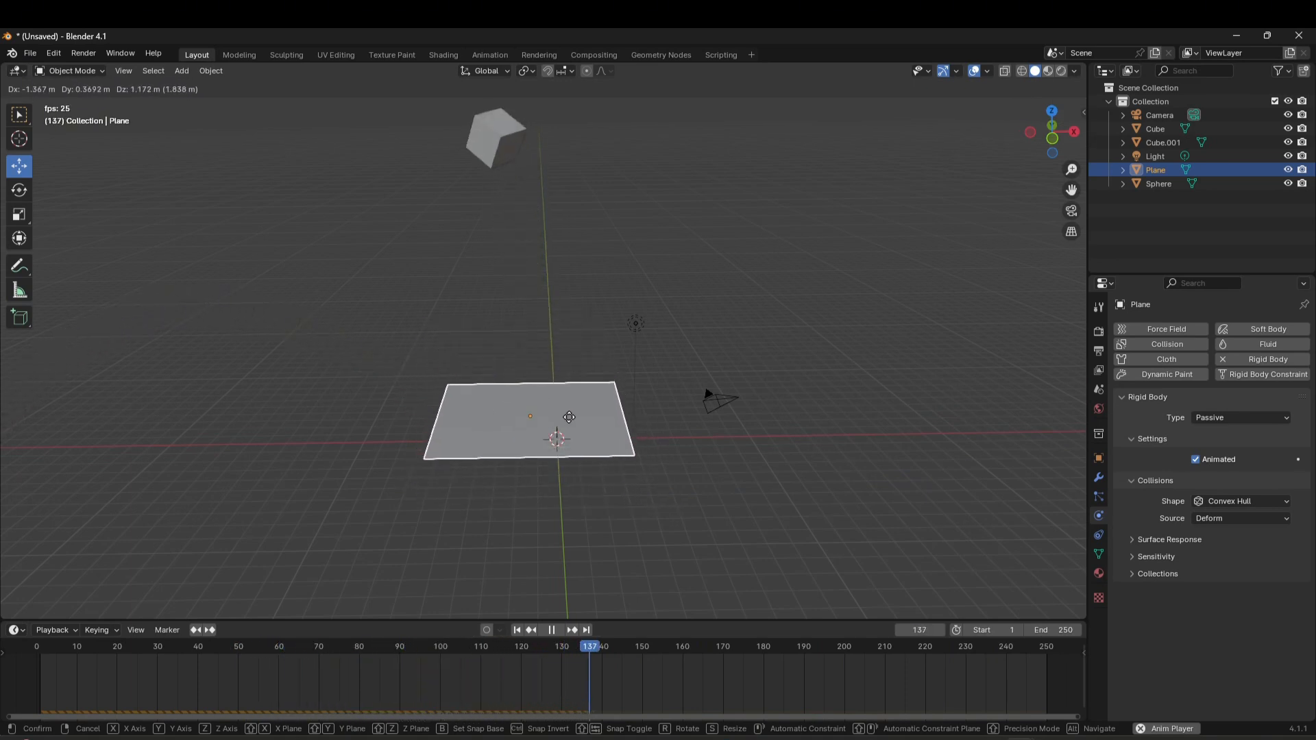
{"action": "left_click", "coordinate": [594, 444]}
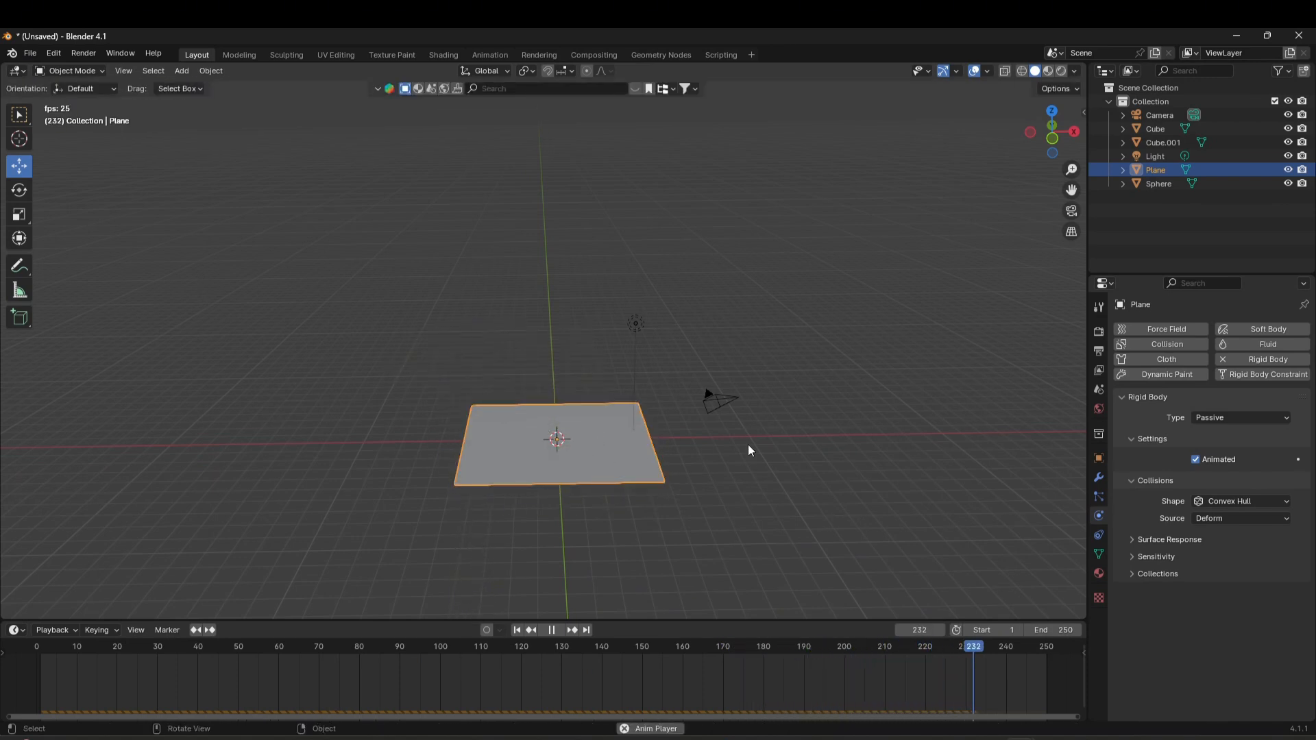
{"action": "left_click", "coordinate": [547, 630]}
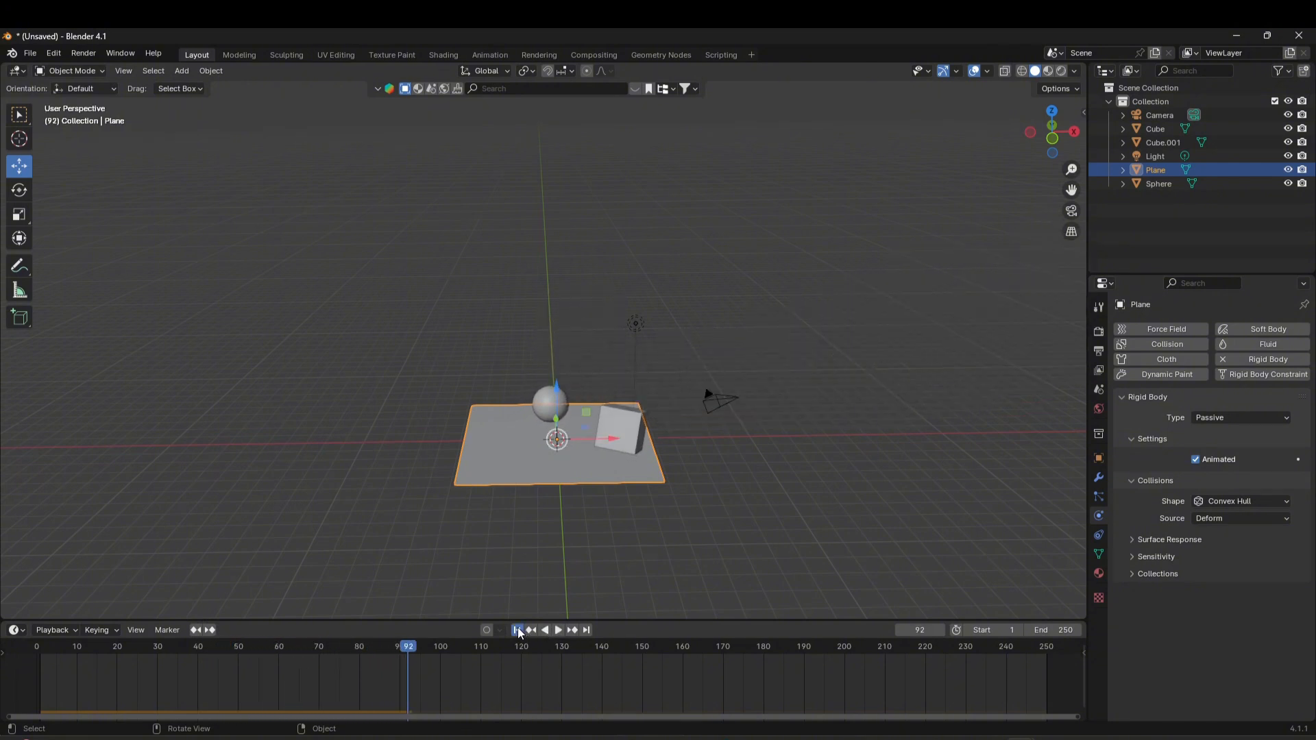
{"action": "left_click", "coordinate": [518, 630]}
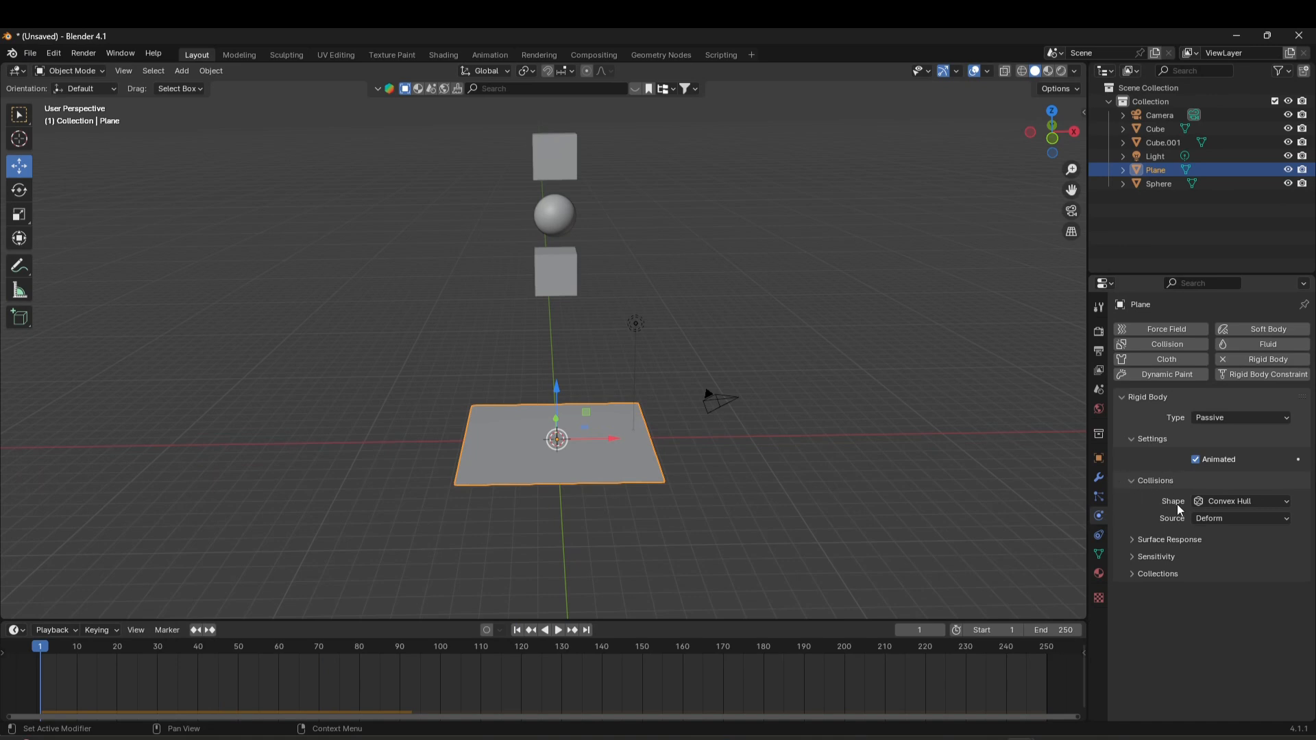
Examine the available collision shape options for the ground plane, the sphere and the uppermost cube.
{"action": "left_click", "coordinate": [1252, 501]}
{"action": "scroll", "coordinate": [565, 456], "scroll_direction": "up", "scroll_amount": 1}
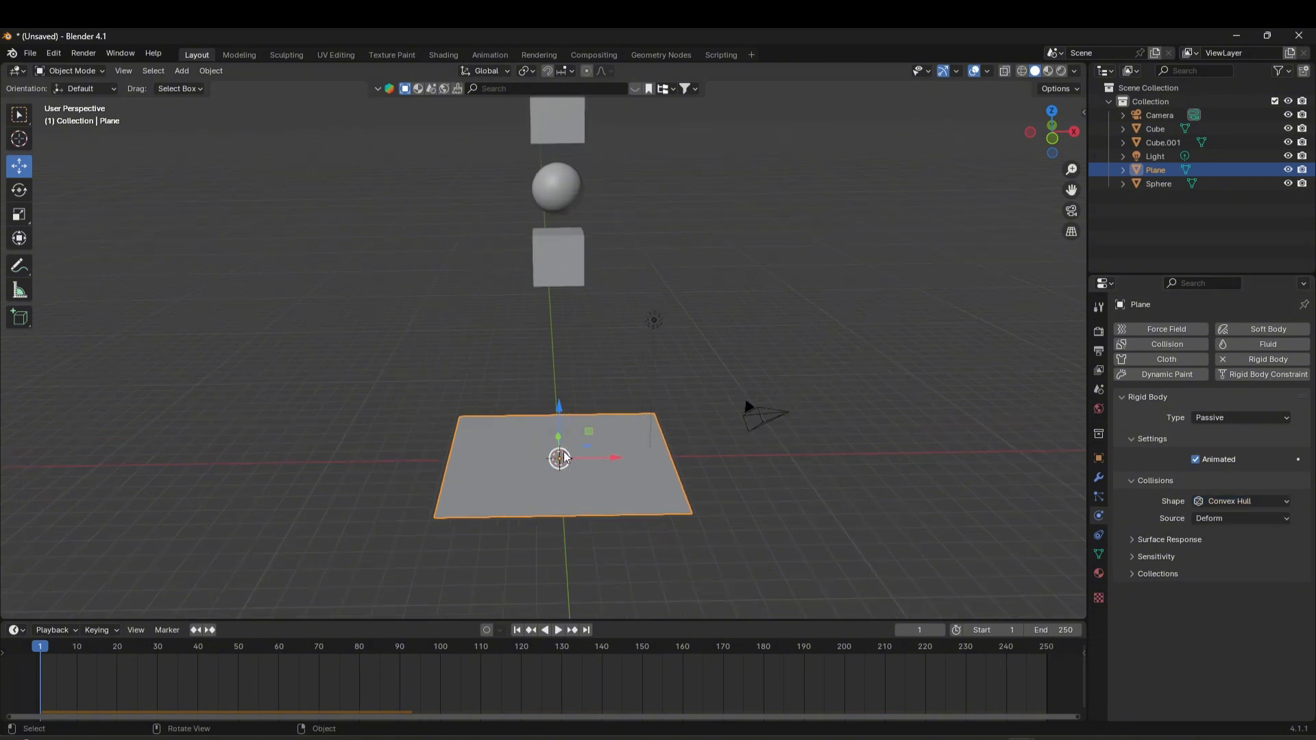
{"action": "middle_click_drag", "start_coordinate": [566, 382], "coordinate": [556, 284]}
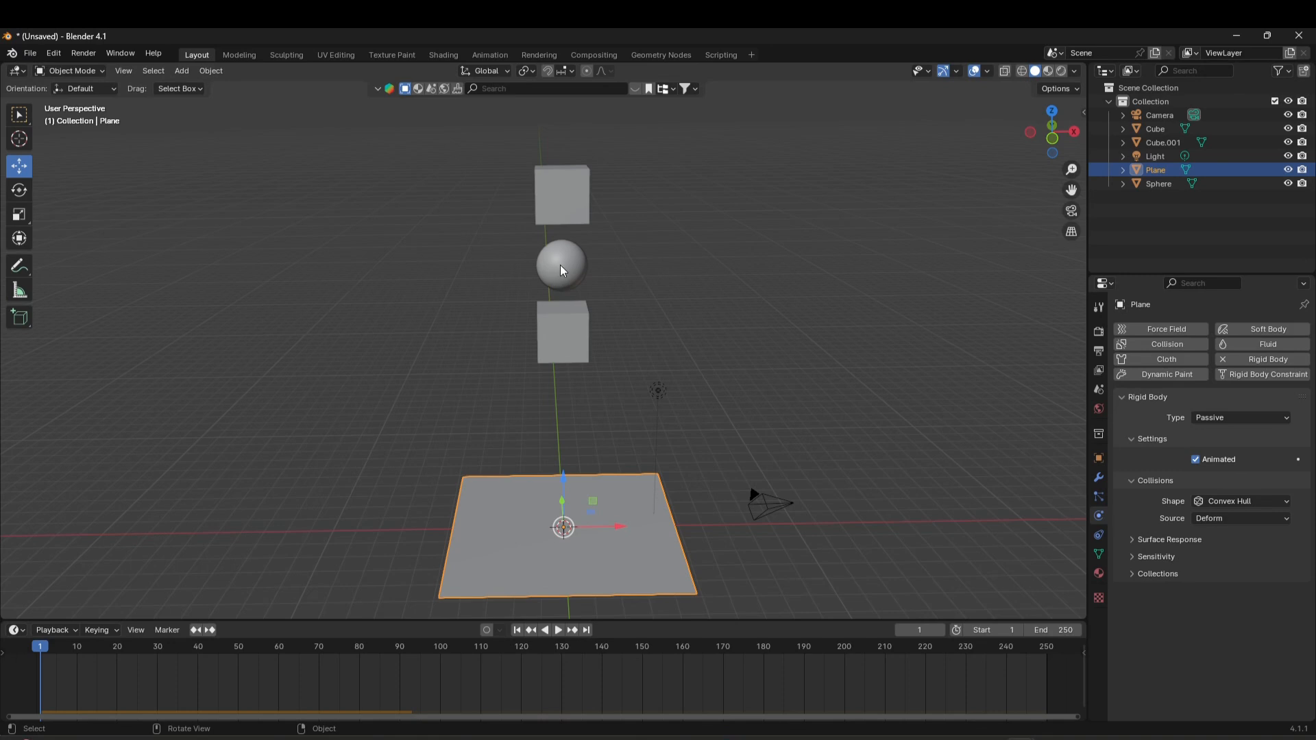
{"action": "left_click", "coordinate": [563, 271]}
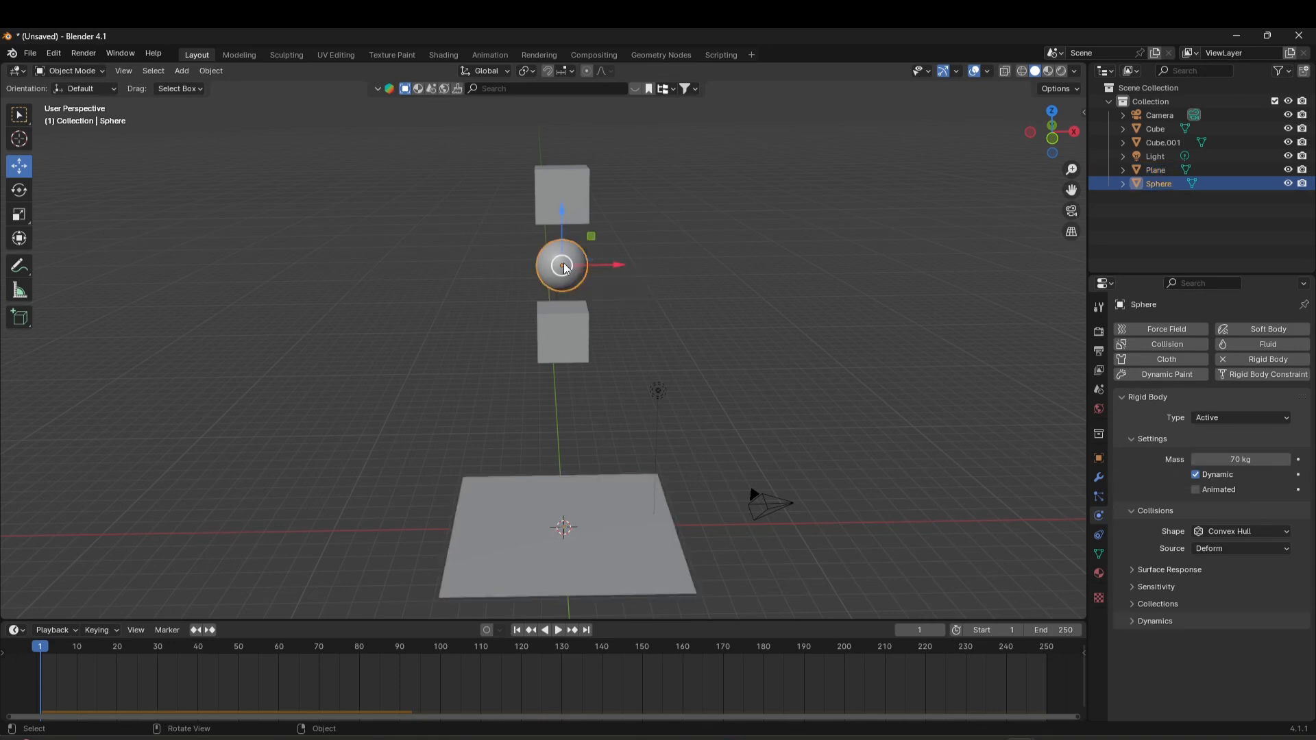
{"action": "left_click", "coordinate": [1243, 535]}
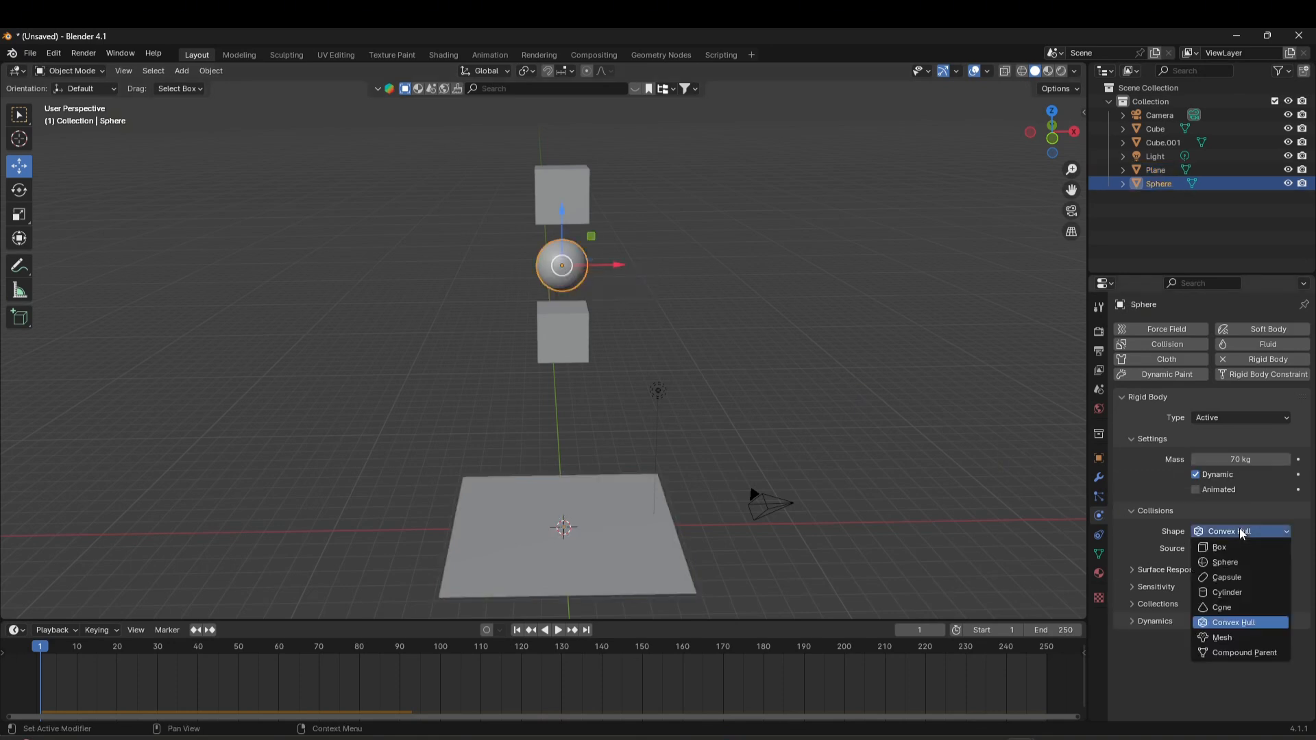
{"action": "left_click", "coordinate": [558, 189]}
{"action": "left_click", "coordinate": [1240, 533]}
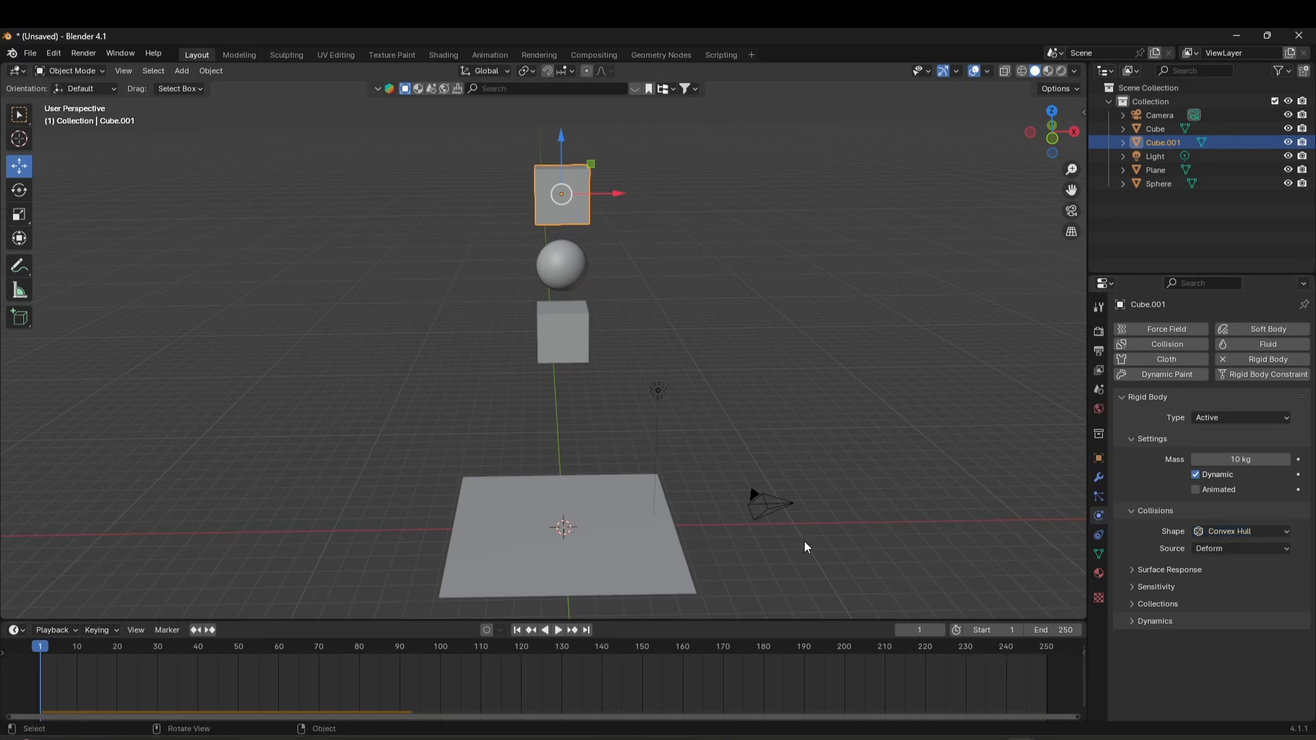
Extrude the ground plane's face upward in Edit Mode to turn it into a thick rectangular block.
{"action": "scroll", "coordinate": [569, 525], "scroll_direction": "down", "scroll_amount": 2}
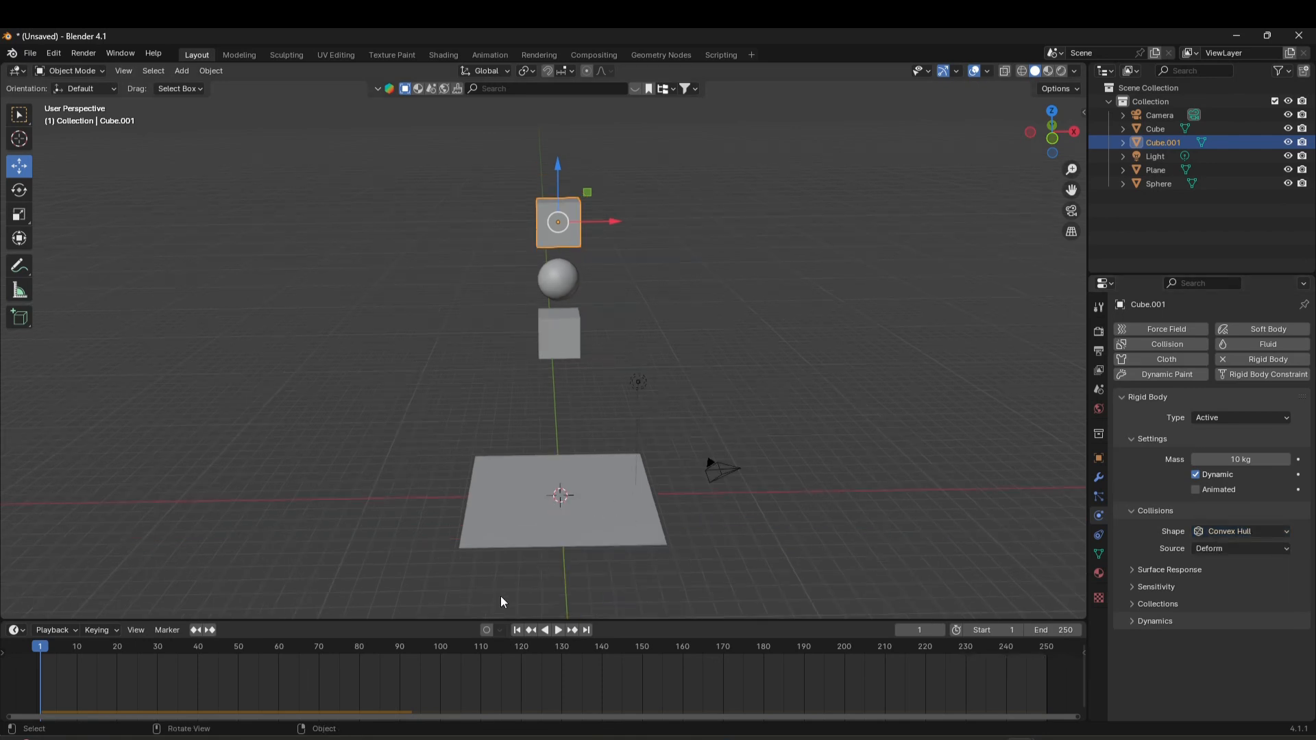
{"action": "left_click", "coordinate": [563, 506]}
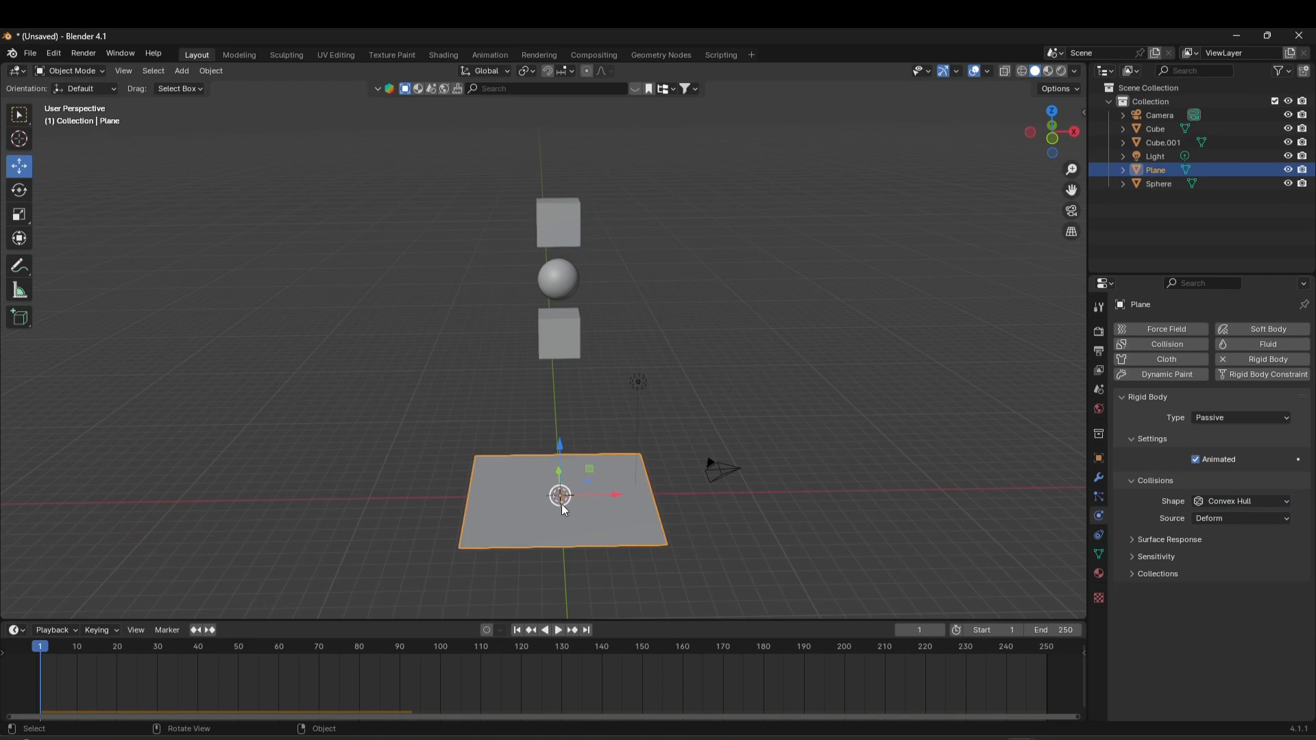
{"action": "scroll", "coordinate": [566, 507], "scroll_direction": "up", "scroll_amount": 1}
{"action": "middle_click_drag", "start_coordinate": [607, 533], "coordinate": [589, 474], "text": "shift"}
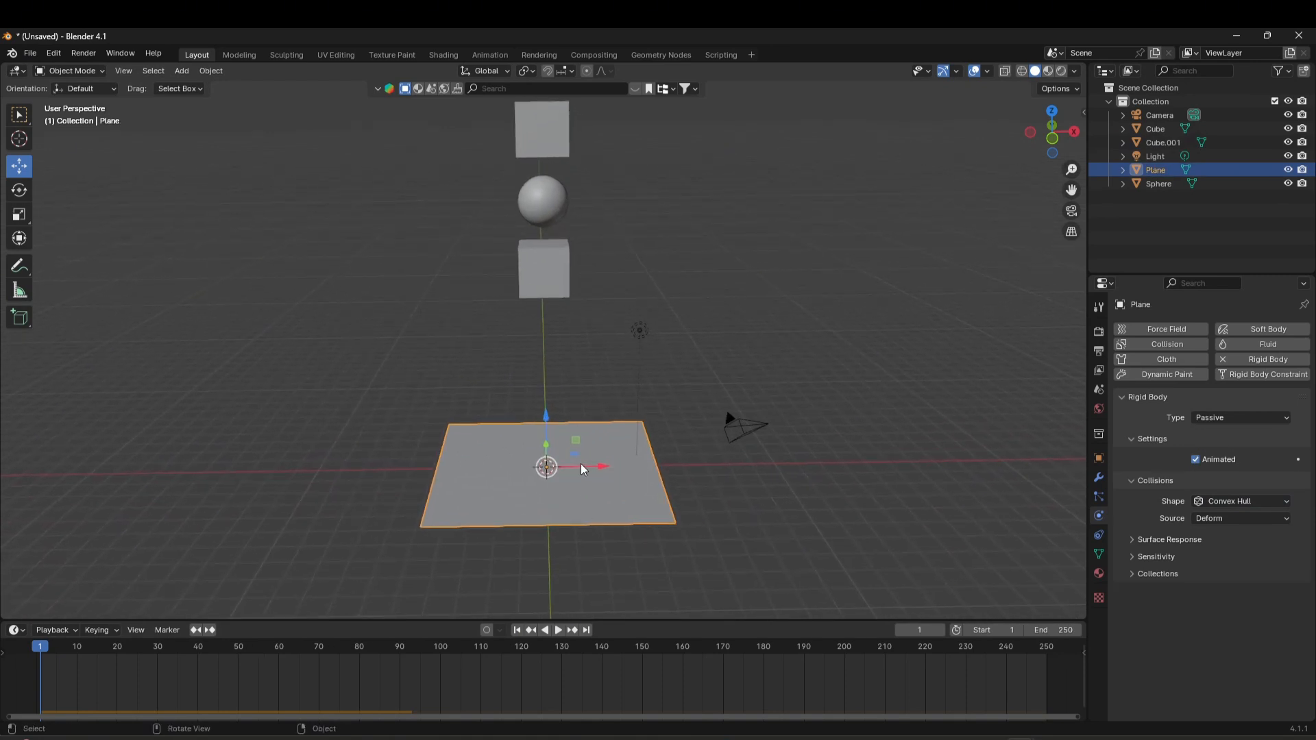
{"action": "key", "text": "Tab"}
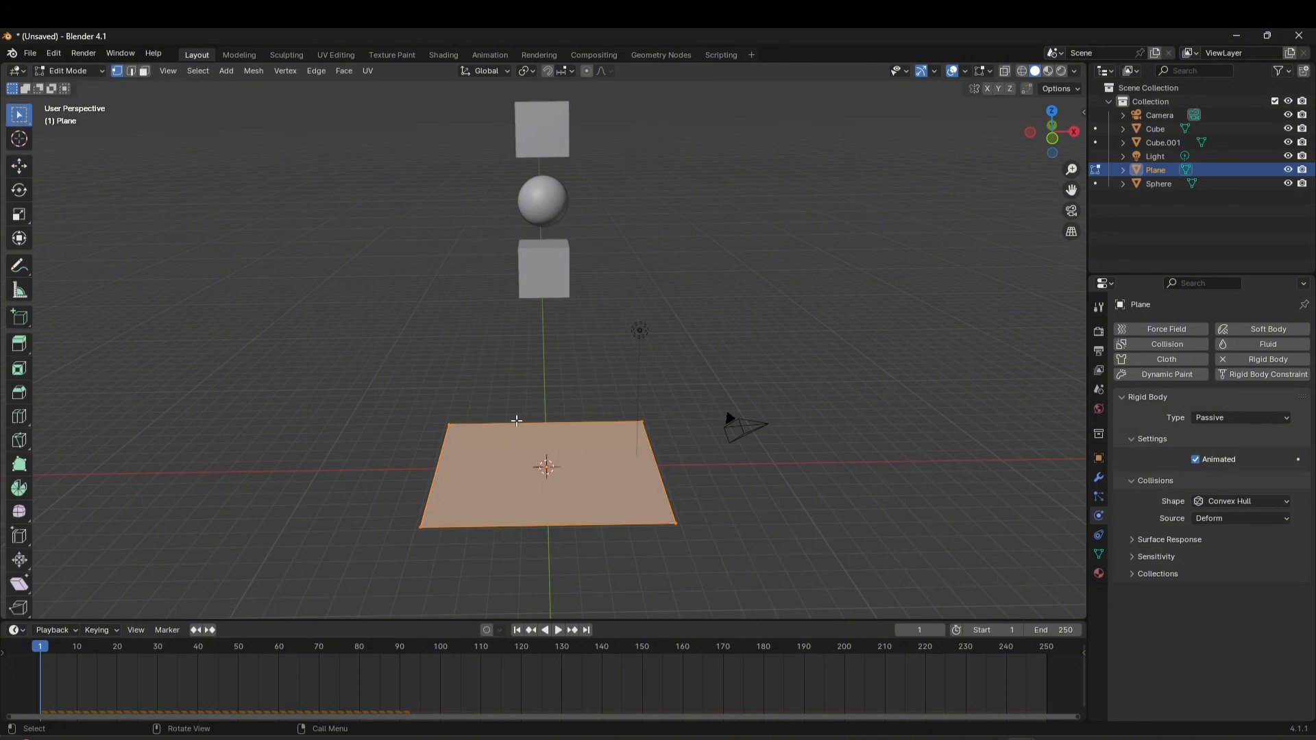
{"action": "key", "text": "3"}
{"action": "key", "text": "e"}
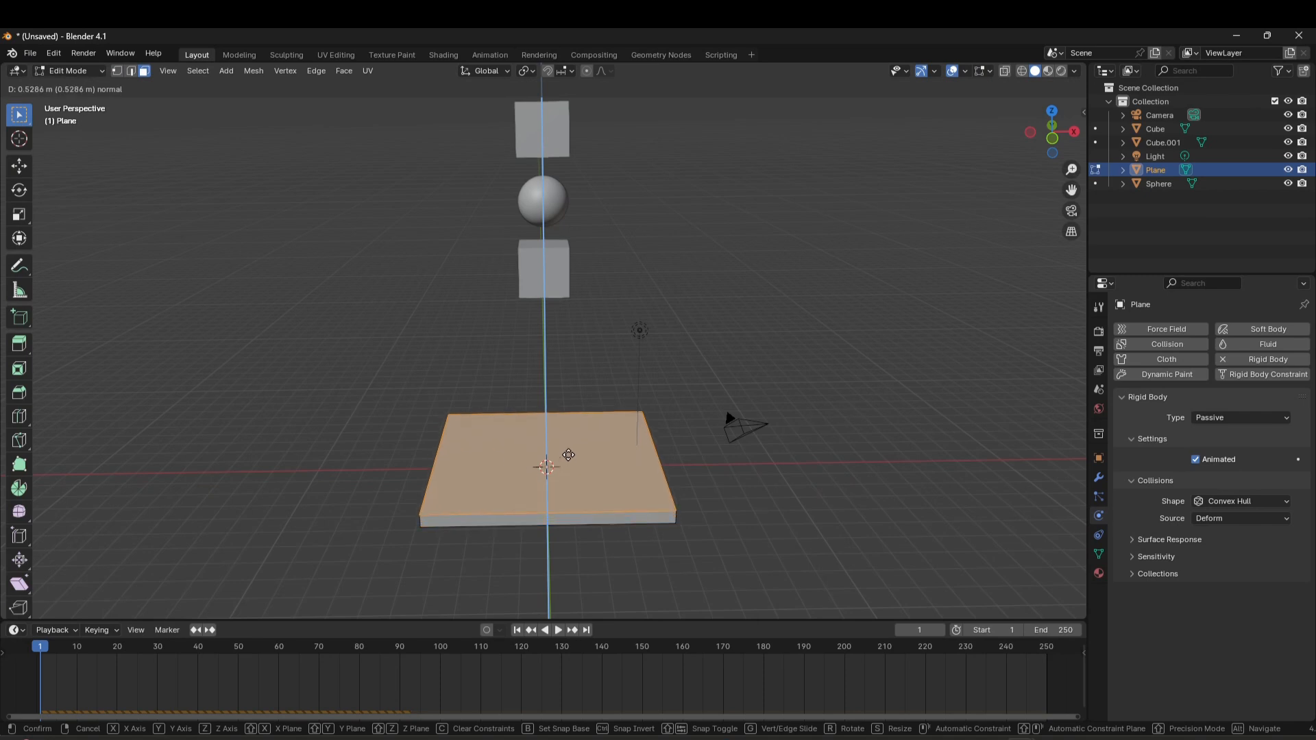
{"action": "left_click", "coordinate": [563, 379]}
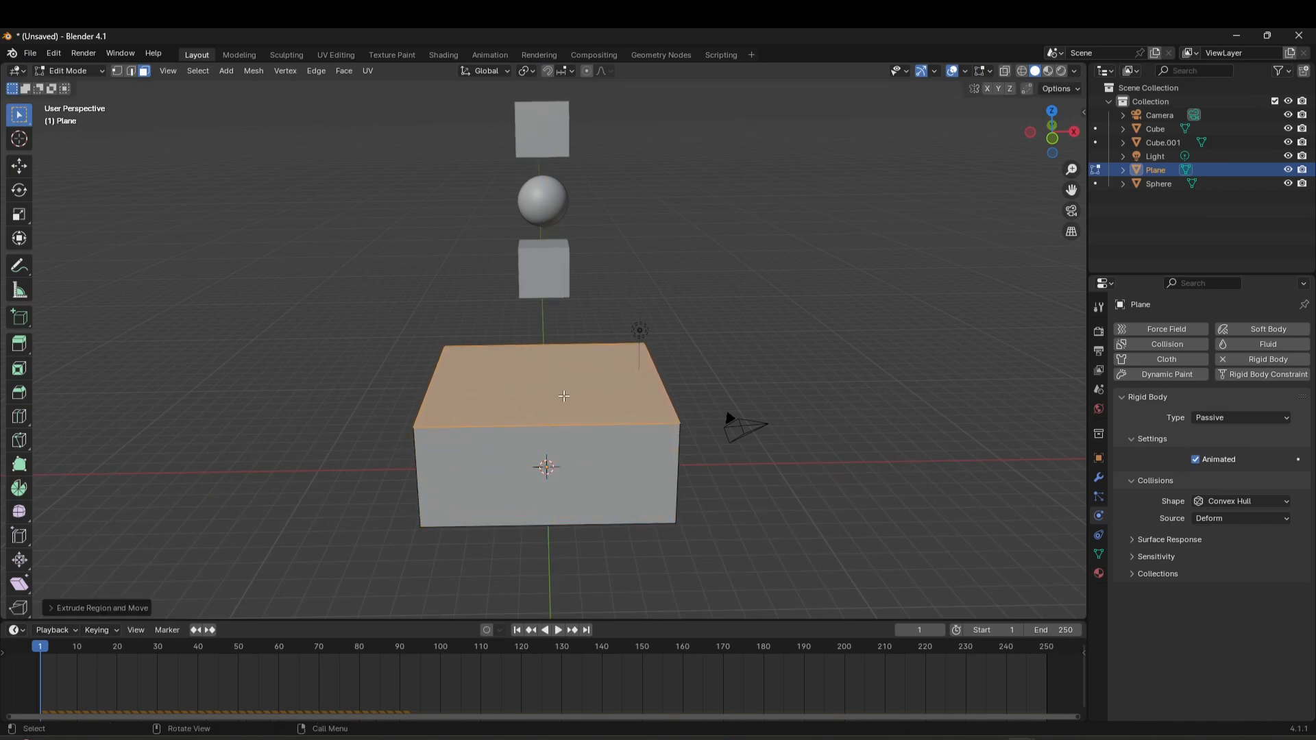
Delete the extruded block's upper face to make an open box and return to Object Mode.
{"action": "scroll", "coordinate": [552, 387], "scroll_direction": "up", "scroll_amount": 2}
{"action": "key", "text": "x"}
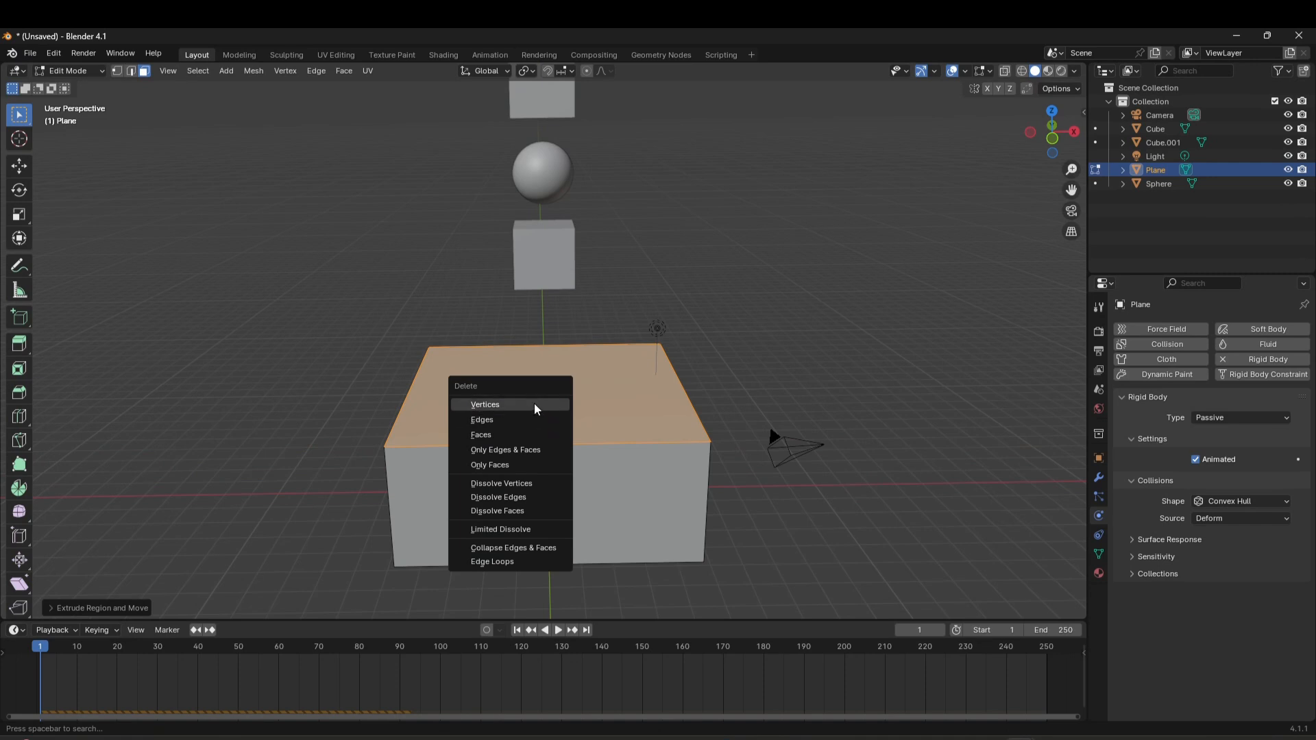
{"action": "left_click", "coordinate": [527, 435]}
{"action": "middle_click_drag", "start_coordinate": [528, 434], "coordinate": [559, 290]}
{"action": "key", "text": "Tab"}
{"action": "middle_click_drag", "start_coordinate": [544, 244], "coordinate": [590, 356]}
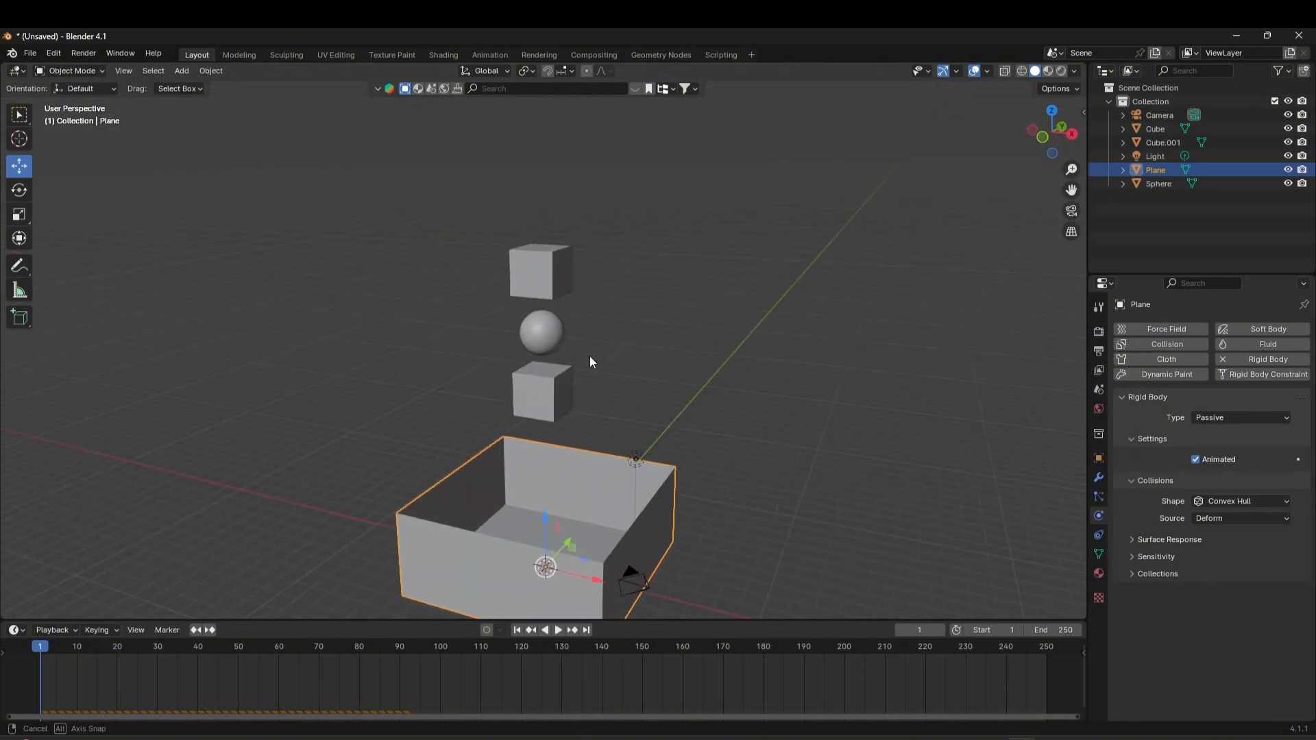
{"action": "middle_click_drag", "start_coordinate": [545, 515], "coordinate": [579, 520]}
{"action": "middle_click_drag", "start_coordinate": [341, 519], "coordinate": [603, 463]}
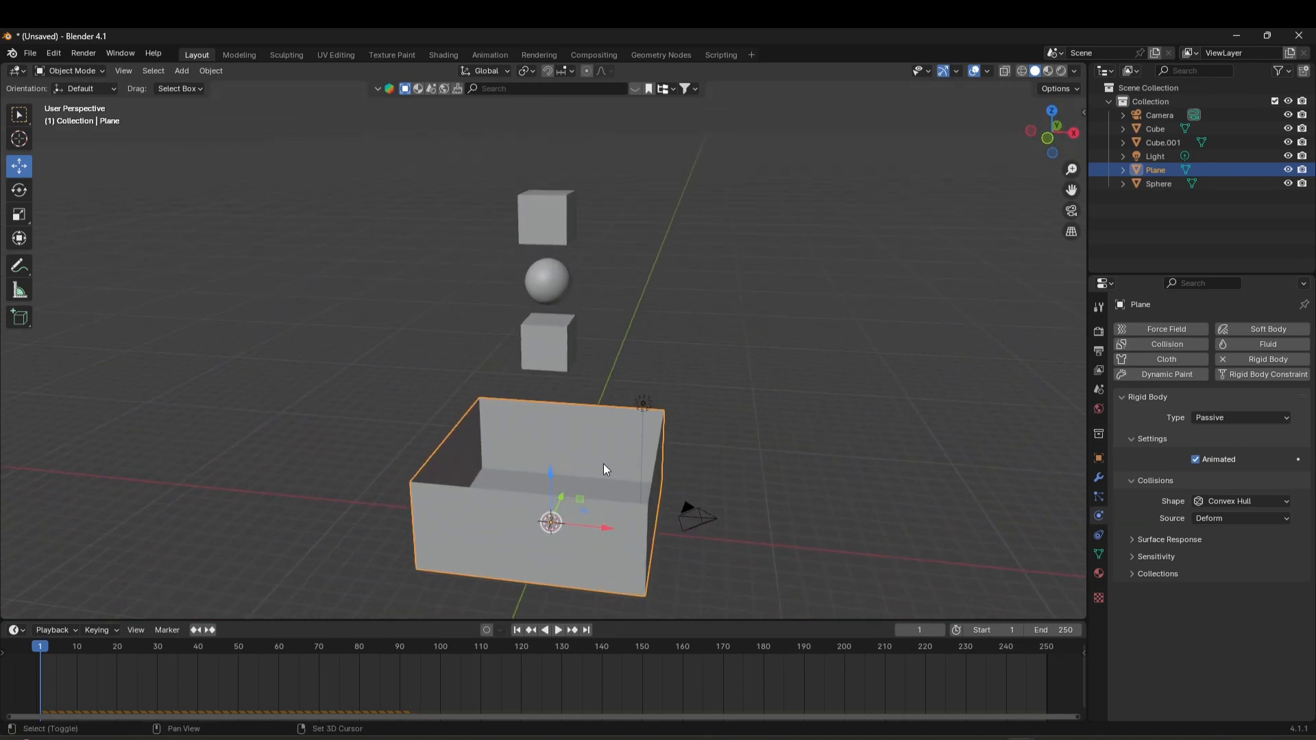
Play the simulation, examine from several angles how the objects collide with the open box, and return to frame 1.
{"action": "left_click", "coordinate": [560, 631]}
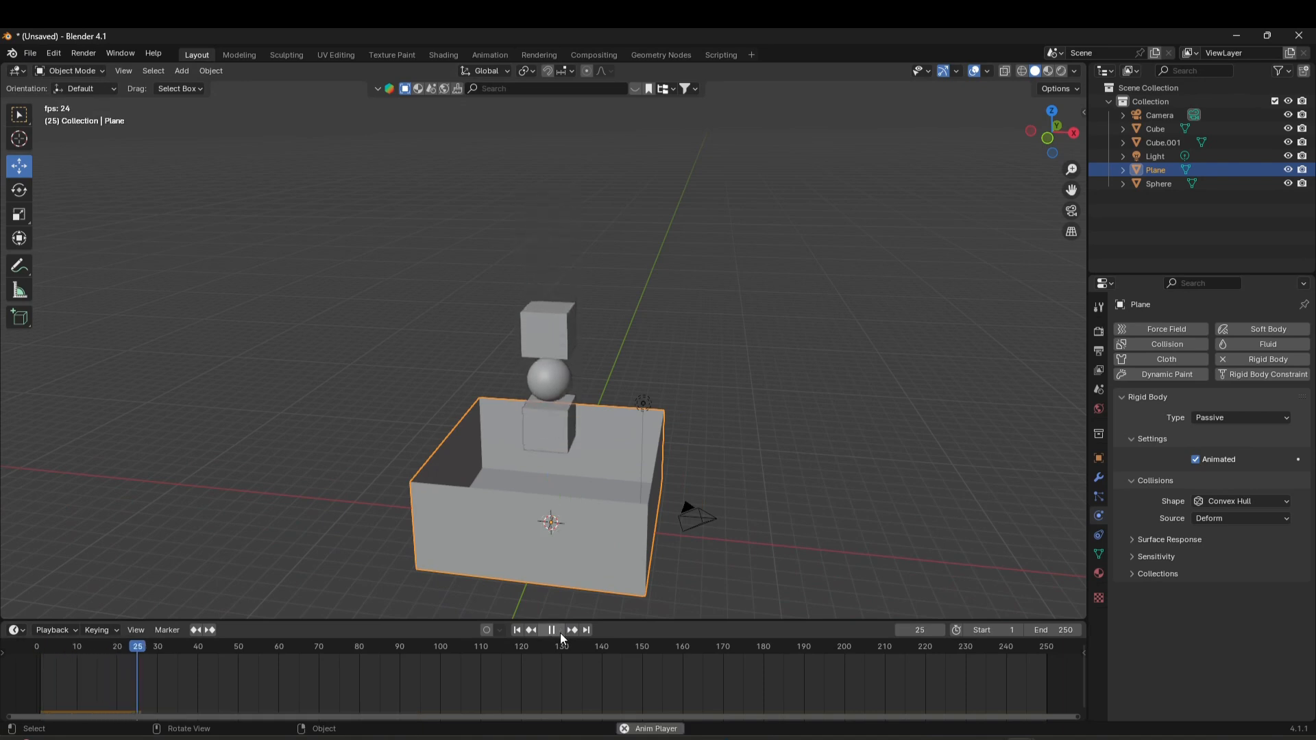
{"action": "scroll", "coordinate": [610, 447], "scroll_direction": "up", "scroll_amount": 2}
{"action": "scroll", "coordinate": [610, 447], "scroll_direction": "up", "scroll_amount": 2}
{"action": "scroll", "coordinate": [608, 449], "scroll_direction": "down", "scroll_amount": 2}
{"action": "middle_click_drag", "start_coordinate": [607, 448], "coordinate": [528, 466]}
{"action": "scroll", "coordinate": [524, 463], "scroll_direction": "up", "scroll_amount": 3}
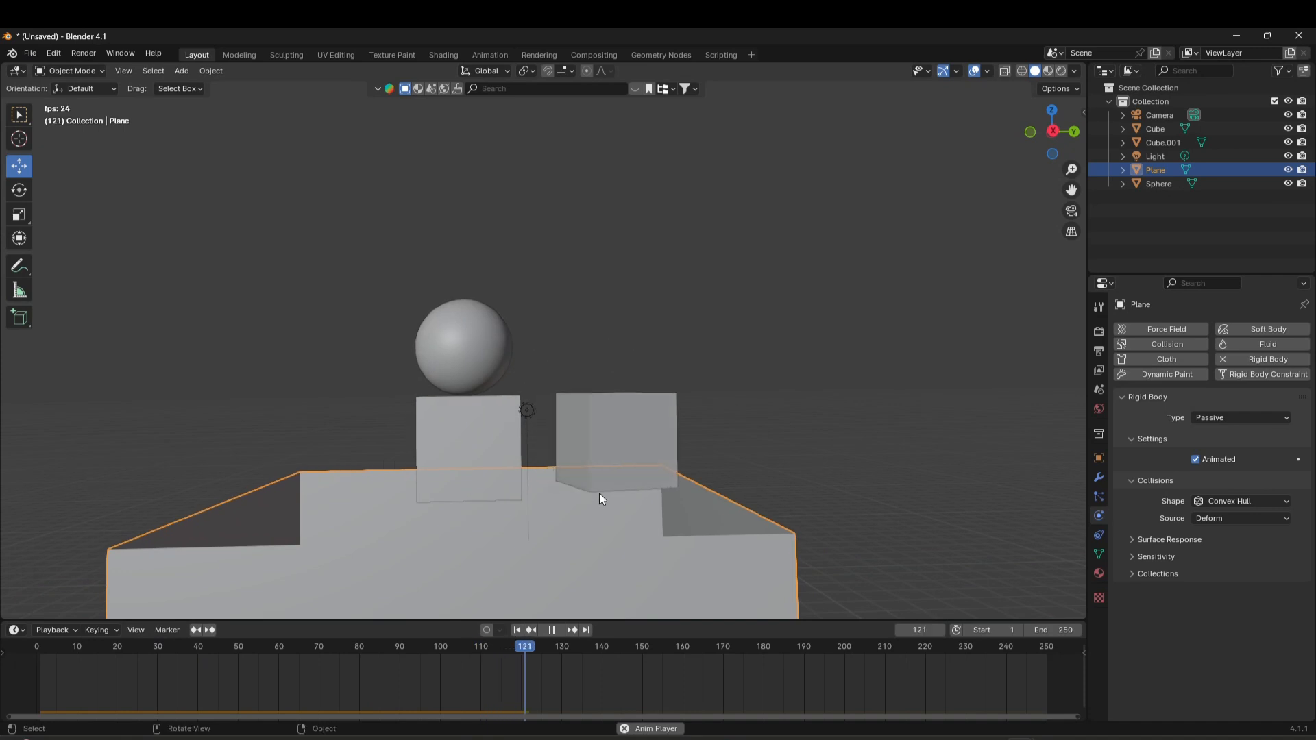
{"action": "middle_click_drag", "start_coordinate": [600, 492], "coordinate": [639, 492]}
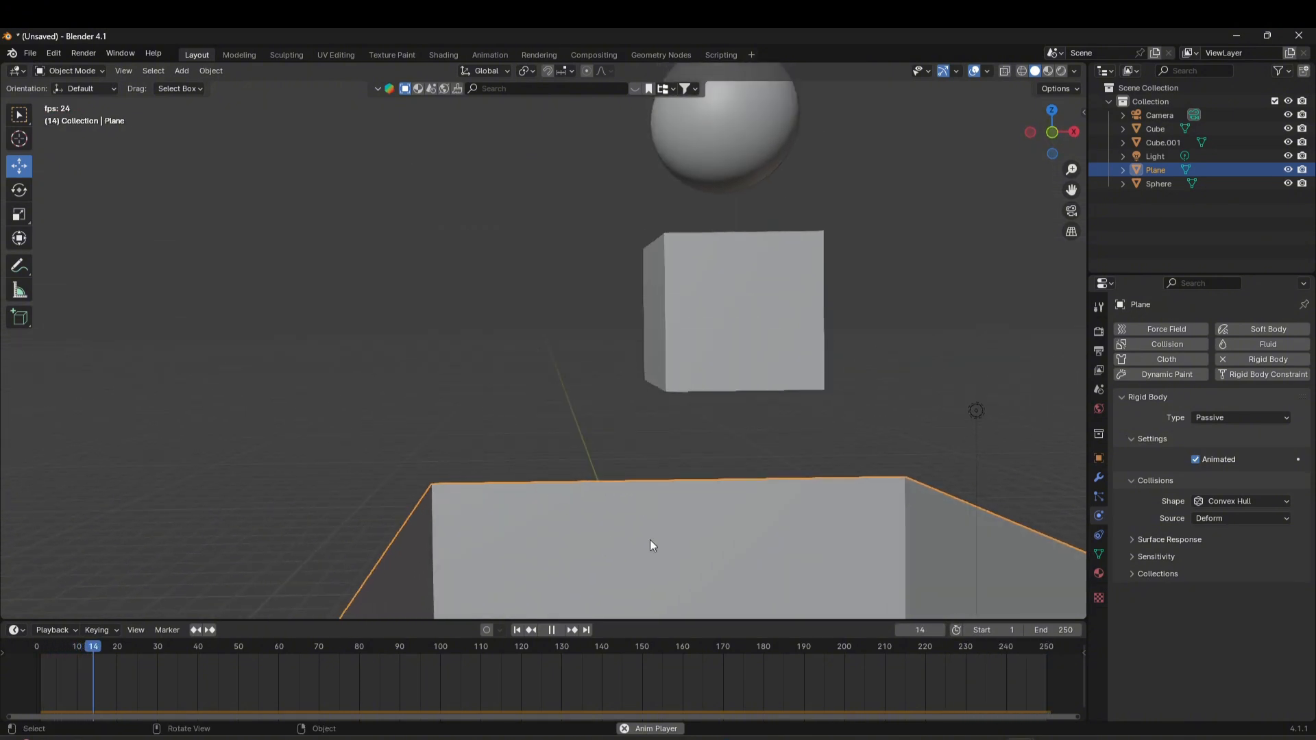
{"action": "middle_click_drag", "start_coordinate": [650, 540], "coordinate": [720, 544]}
{"action": "scroll", "coordinate": [709, 508], "scroll_direction": "down", "scroll_amount": 3}
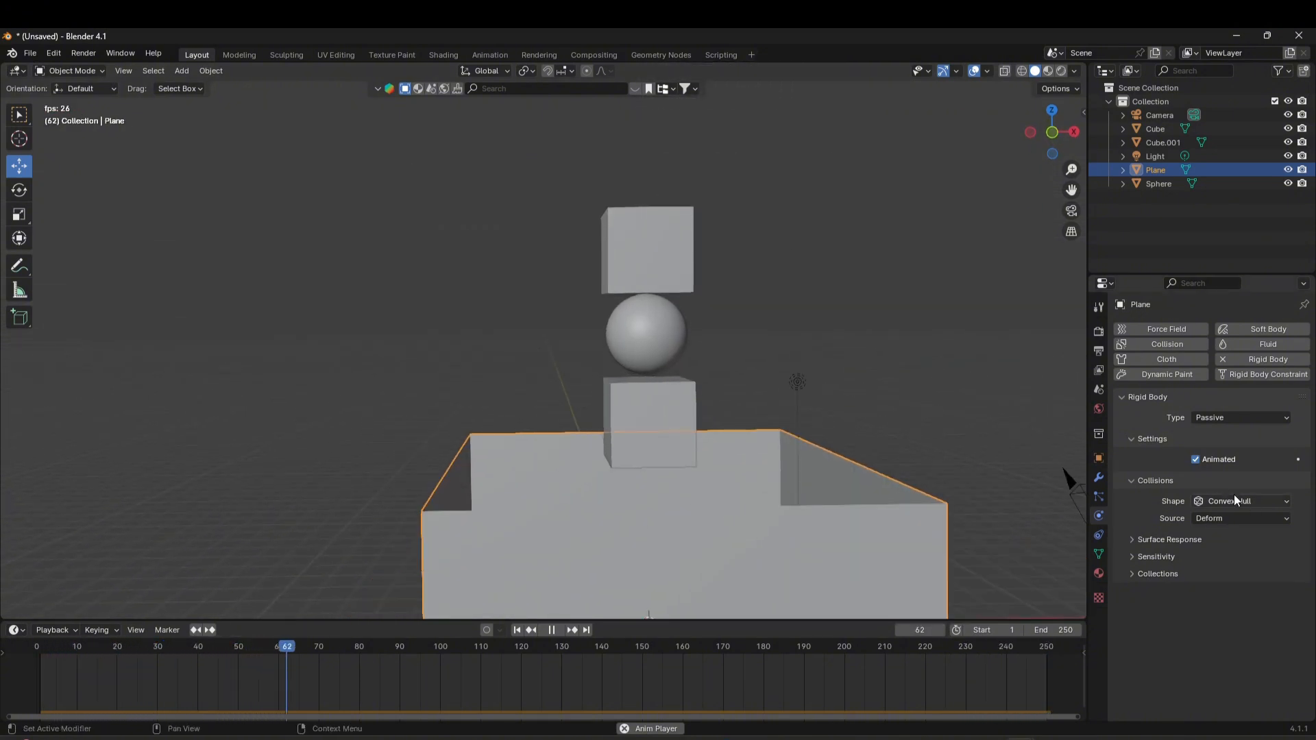
{"action": "middle_click_drag", "start_coordinate": [753, 501], "coordinate": [717, 488]}
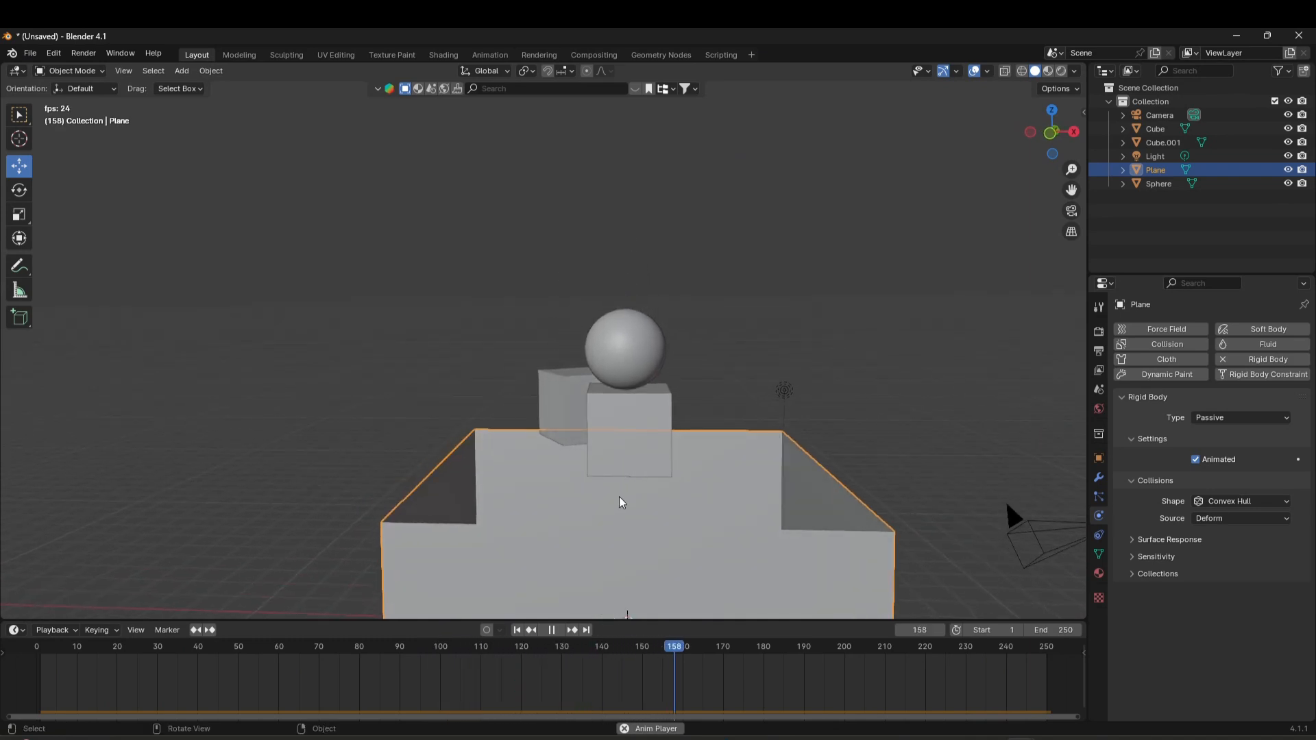
{"action": "key", "text": "space"}
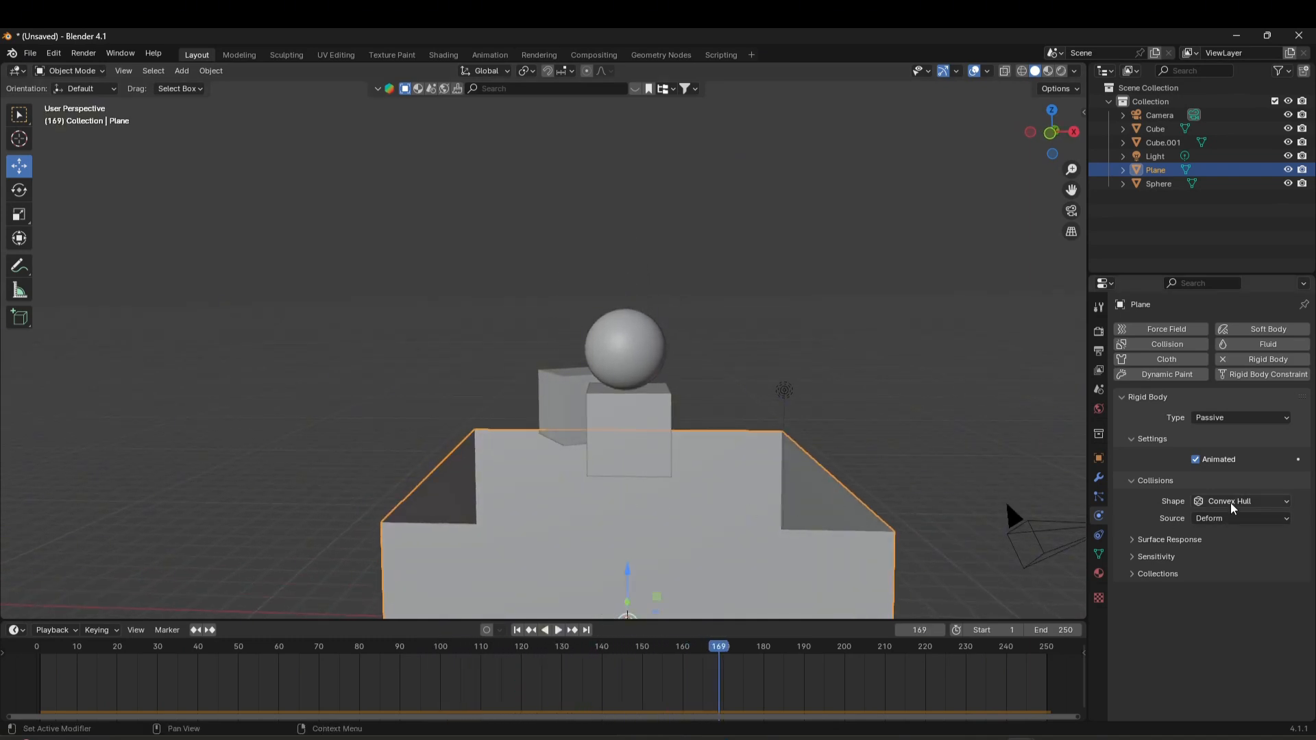
{"action": "left_click", "coordinate": [516, 630]}
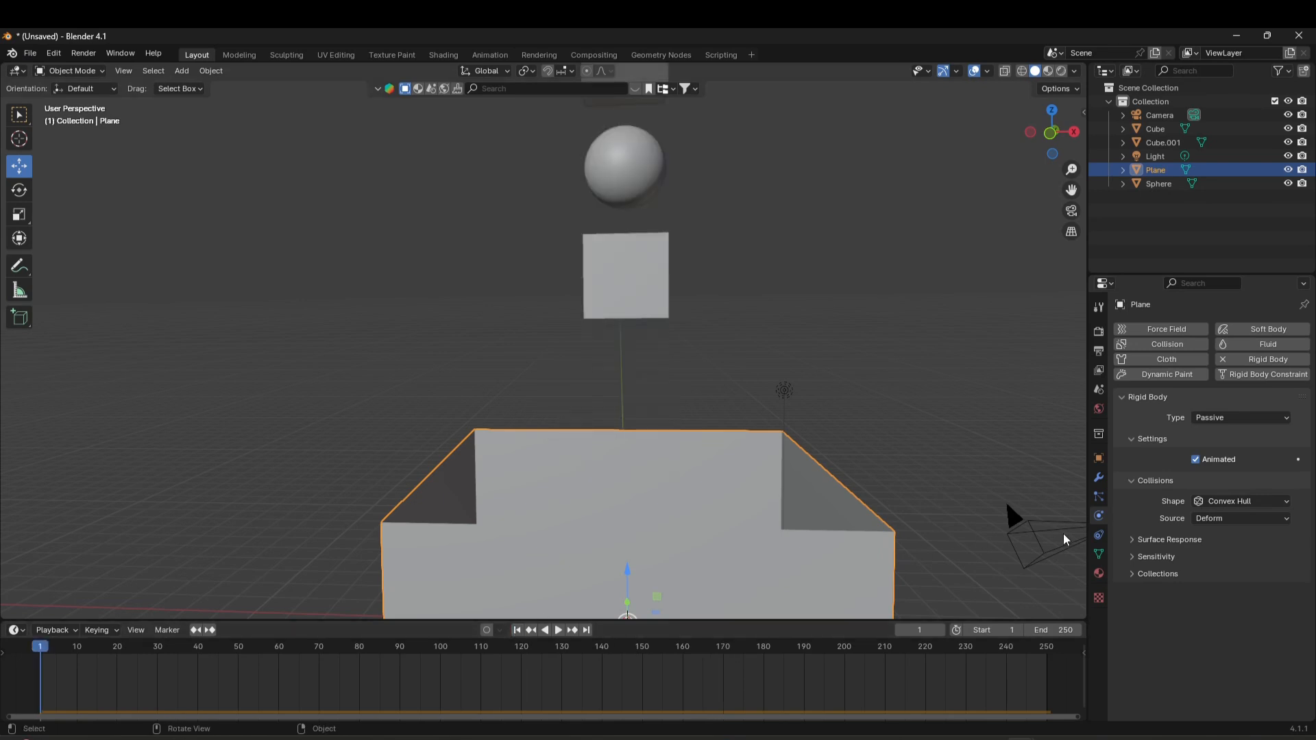
Set the open box's rigid body collision shape to Mesh.
{"action": "left_click", "coordinate": [1211, 504]}
{"action": "left_click", "coordinate": [1226, 502]}
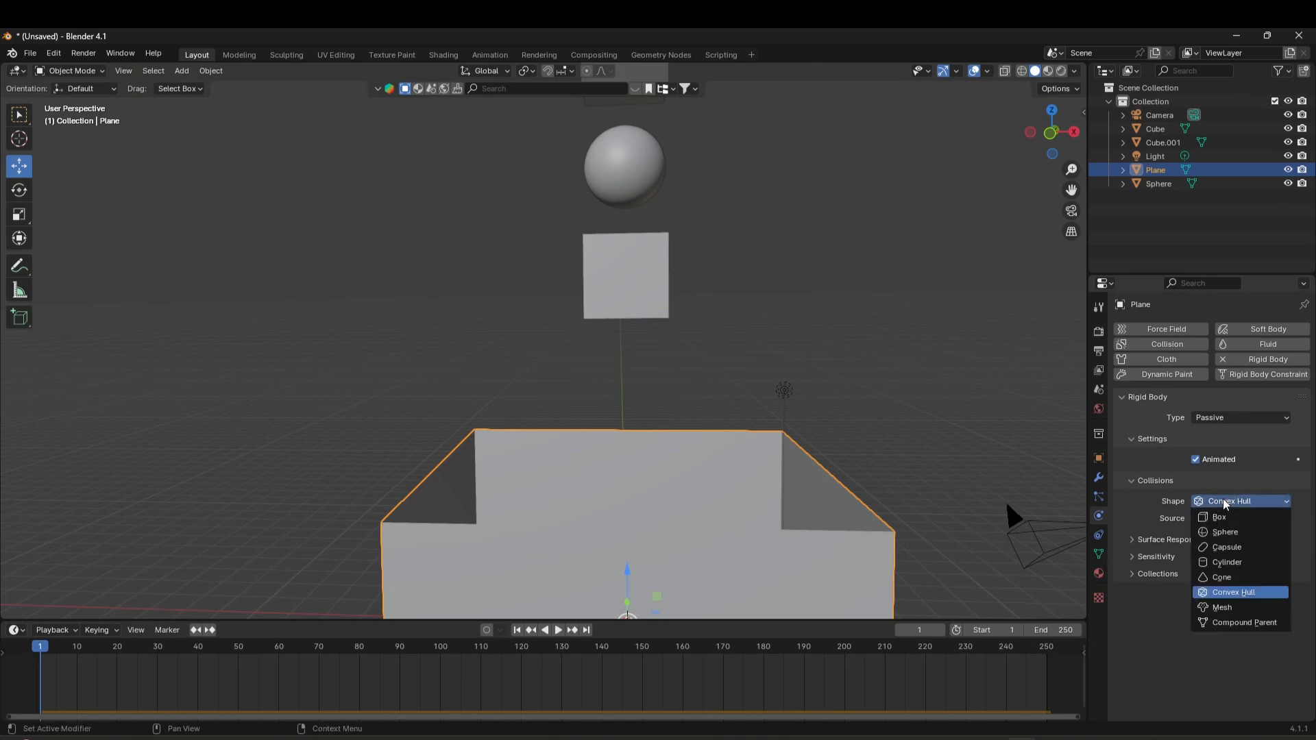
{"action": "left_click", "coordinate": [1223, 608]}
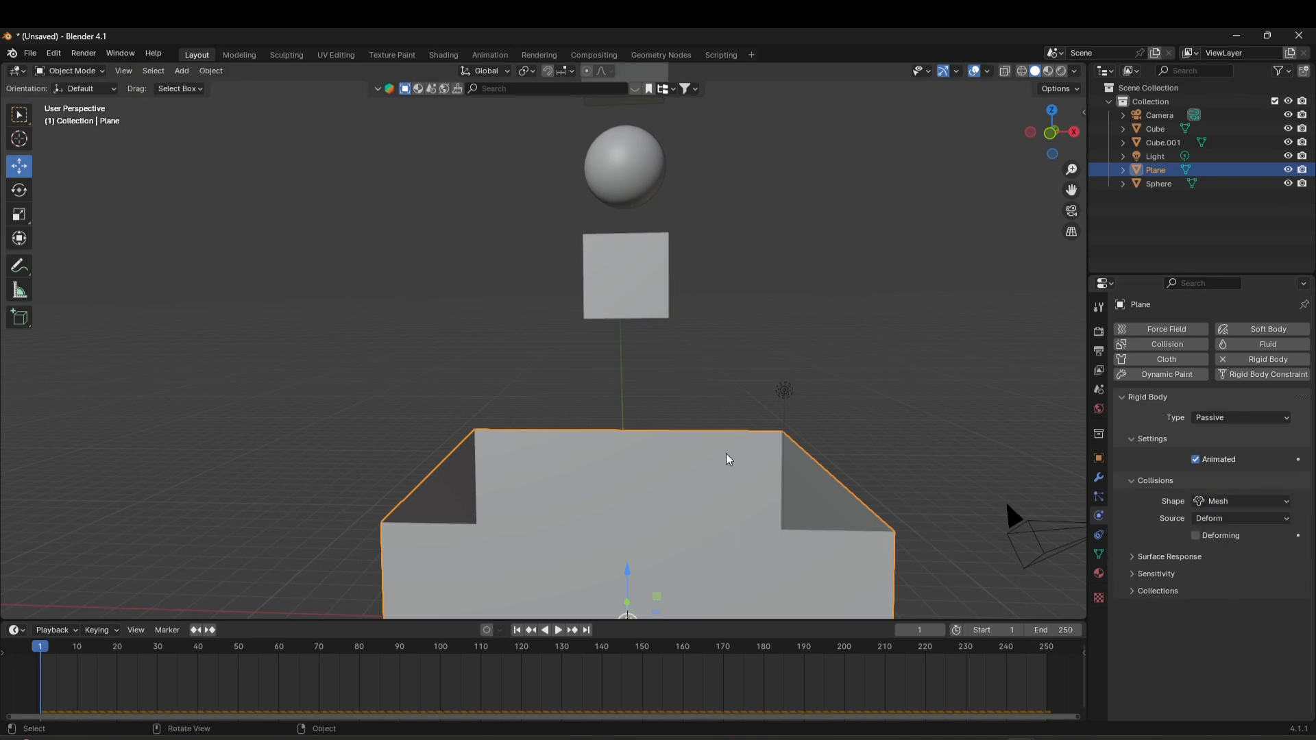
{"action": "scroll", "coordinate": [713, 458], "scroll_direction": "down", "scroll_amount": 2}
{"action": "middle_click_drag", "start_coordinate": [639, 455], "coordinate": [602, 505]}
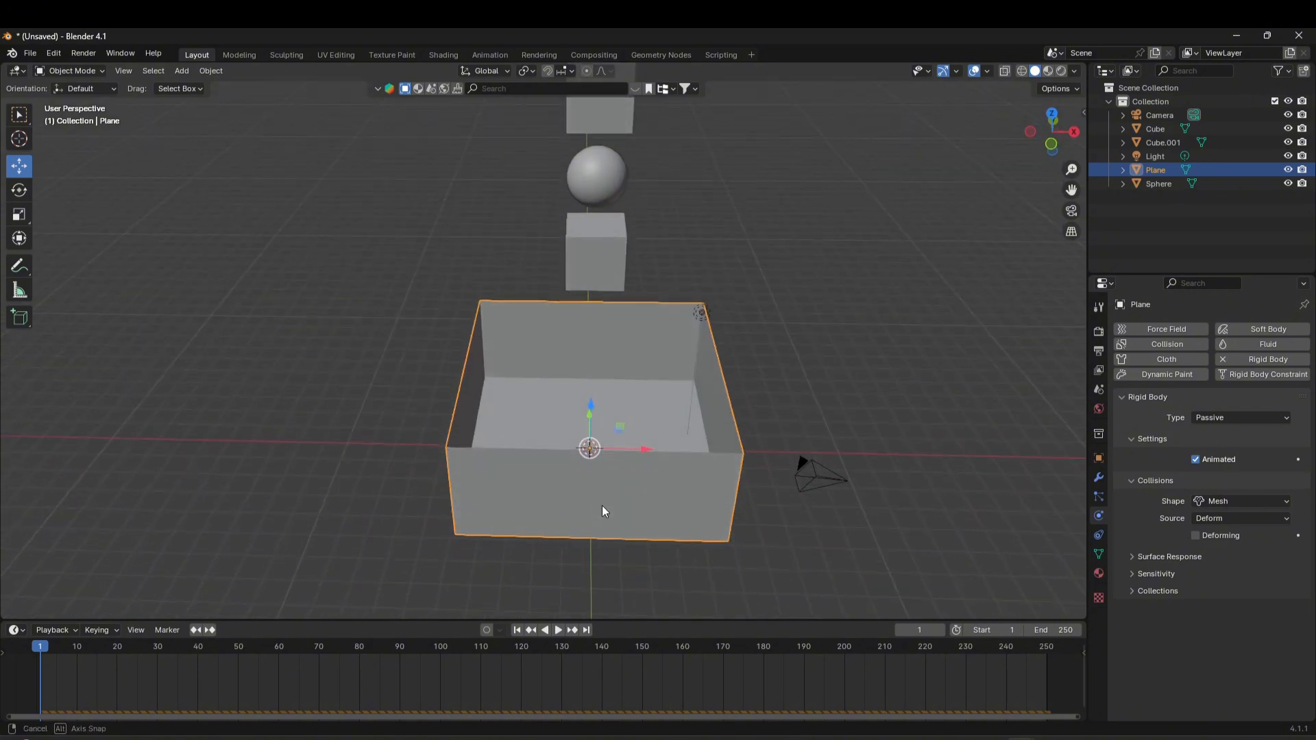
{"action": "scroll", "coordinate": [606, 462], "scroll_direction": "up", "scroll_amount": 2}
{"action": "scroll", "coordinate": [606, 462], "scroll_direction": "up", "scroll_amount": 2}
{"action": "scroll", "coordinate": [606, 466], "scroll_direction": "down", "scroll_amount": 2}
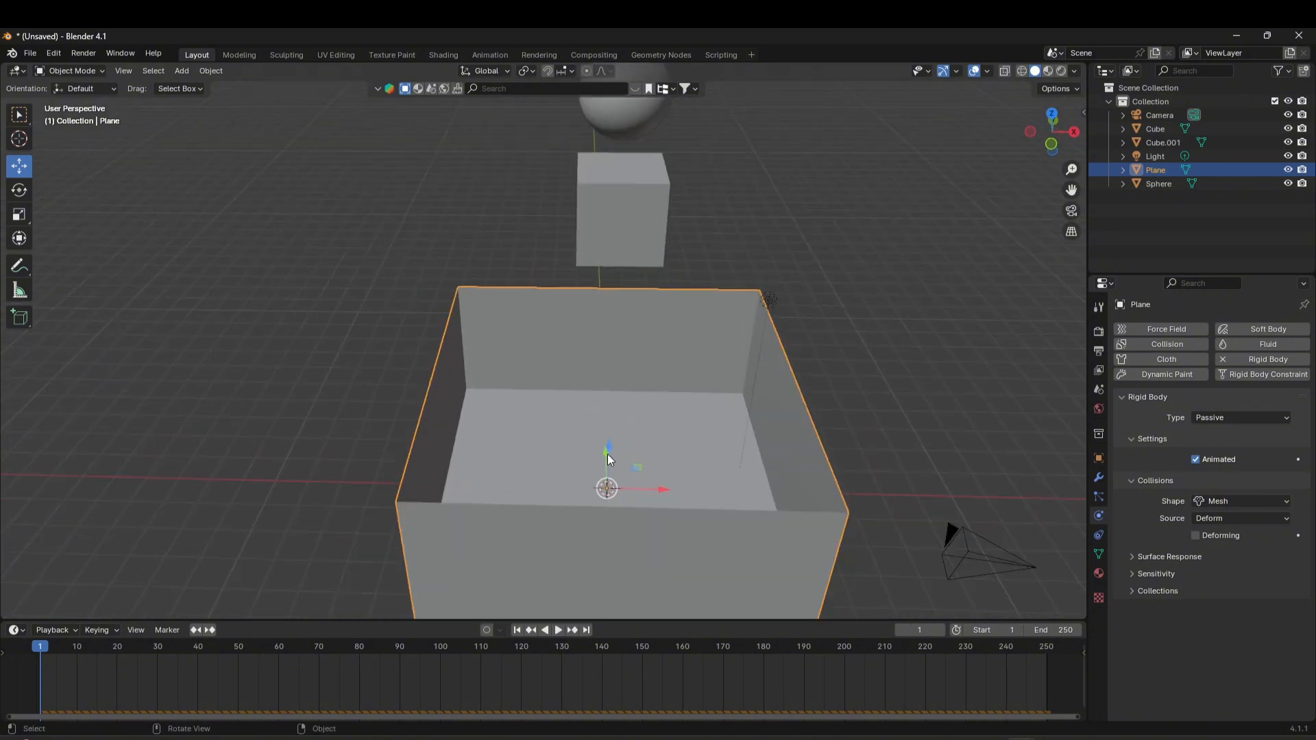
{"action": "middle_click_drag", "start_coordinate": [591, 429], "coordinate": [558, 441]}
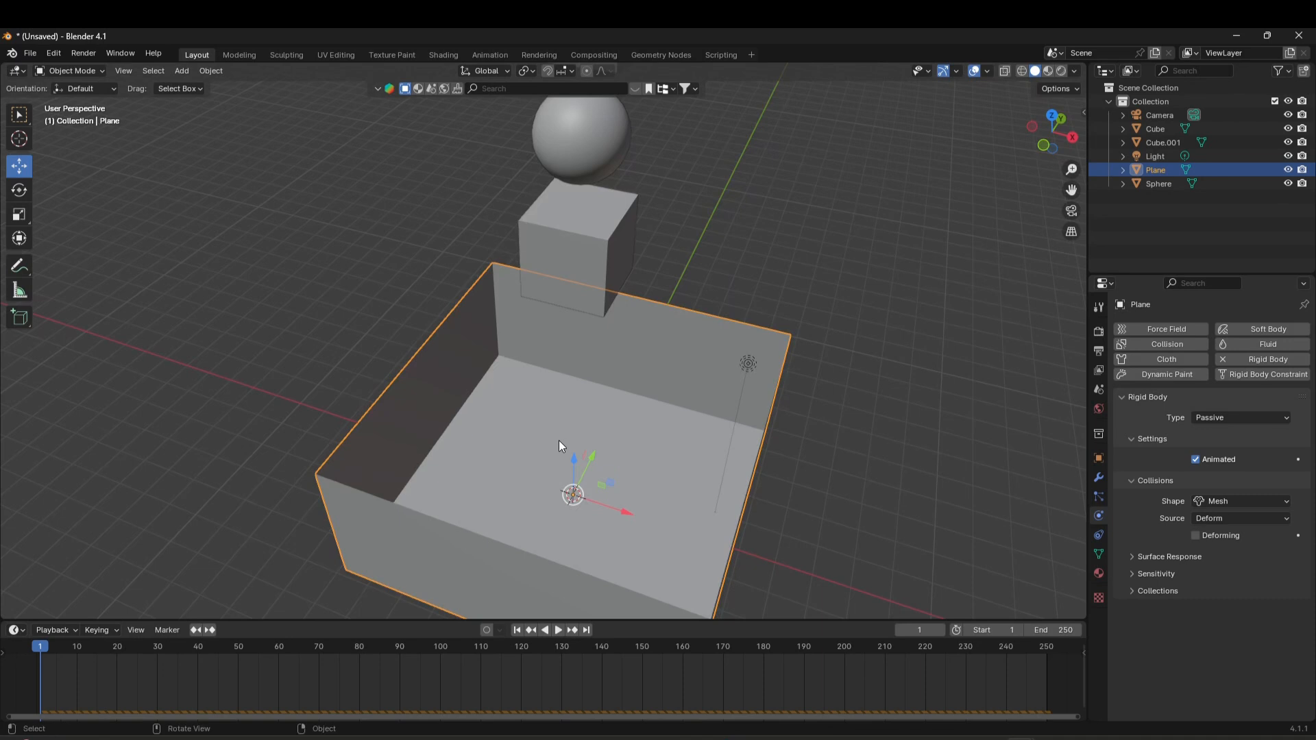
Add a Monkey mesh and move it out of the box and up, beside the stack of objects.
{"action": "scroll", "coordinate": [560, 441], "scroll_direction": "down", "scroll_amount": 1}
{"action": "key", "text": "shift+a"}
{"action": "mouse_move", "coordinate": [562, 439]}
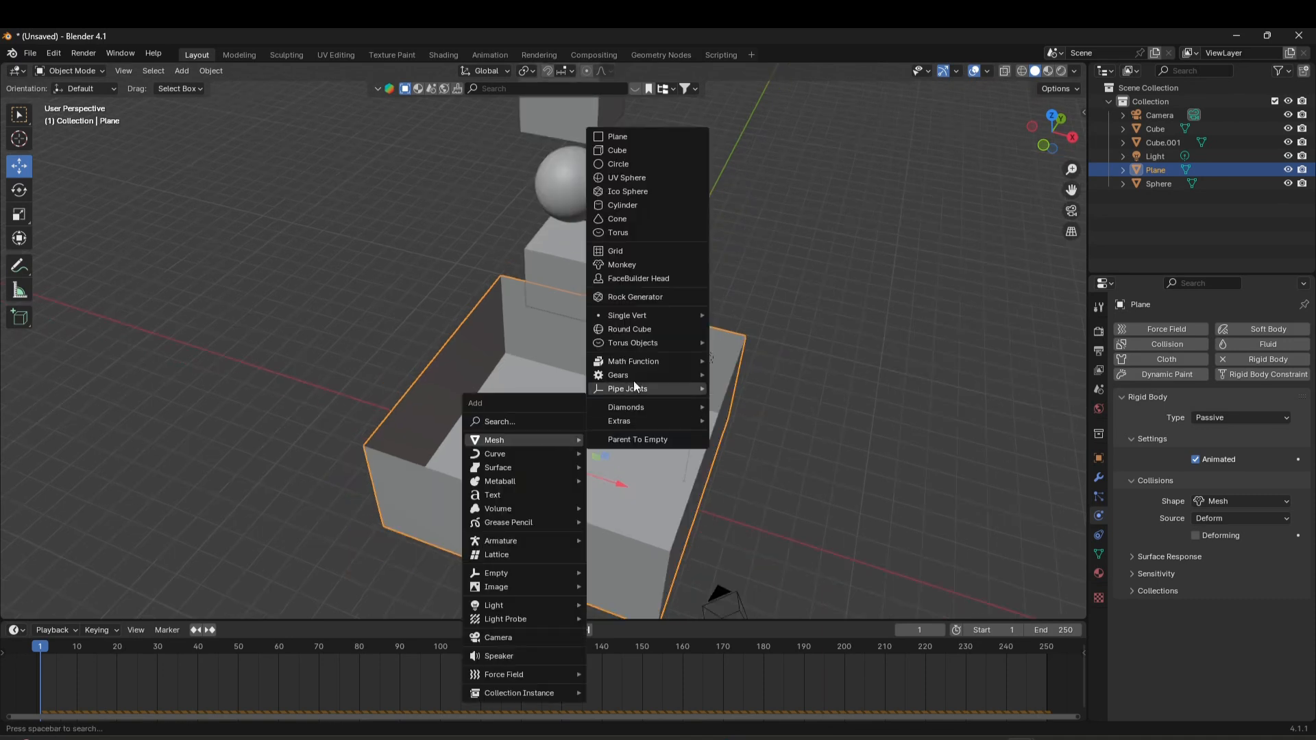
{"action": "left_click", "coordinate": [634, 264]}
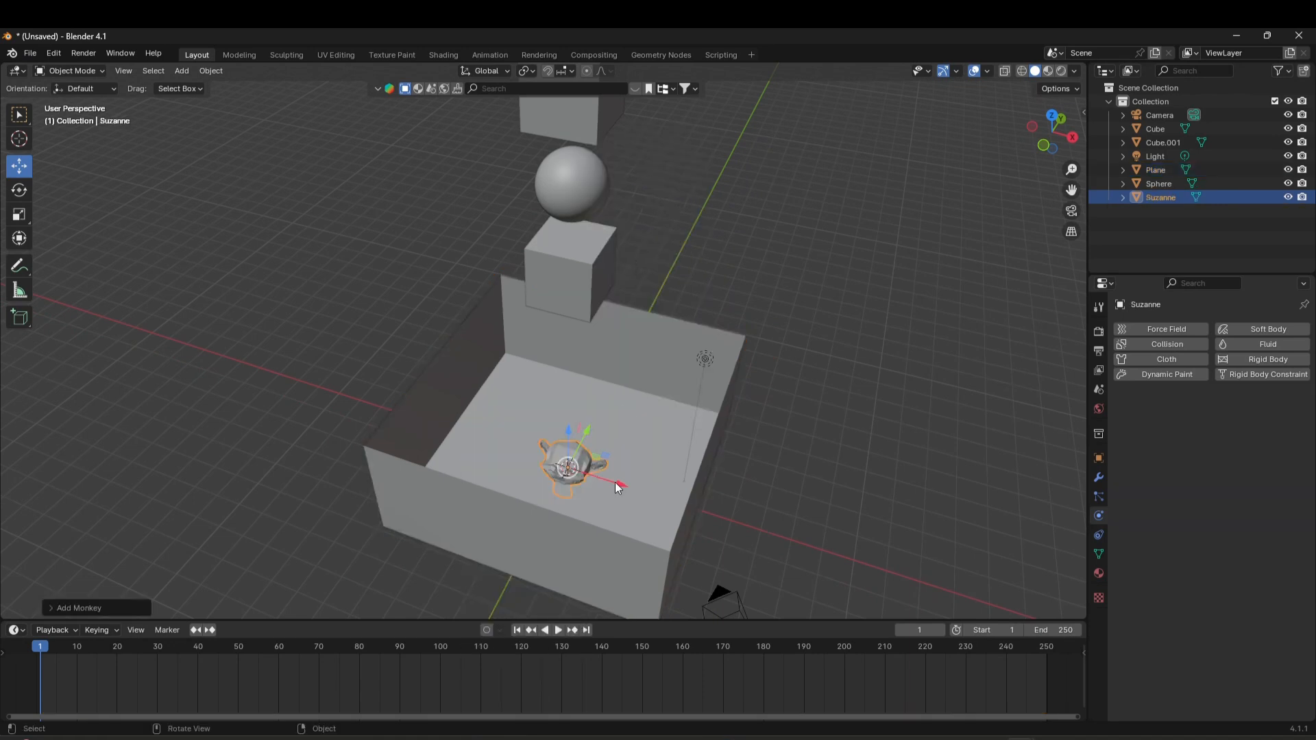
{"action": "left_click_drag", "start_coordinate": [615, 483], "coordinate": [362, 403]}
{"action": "middle_click_drag", "start_coordinate": [360, 439], "coordinate": [476, 456]}
{"action": "left_click_drag", "start_coordinate": [444, 399], "coordinate": [441, 241]}
{"action": "middle_click_drag", "start_coordinate": [594, 195], "coordinate": [574, 380], "text": "shift"}
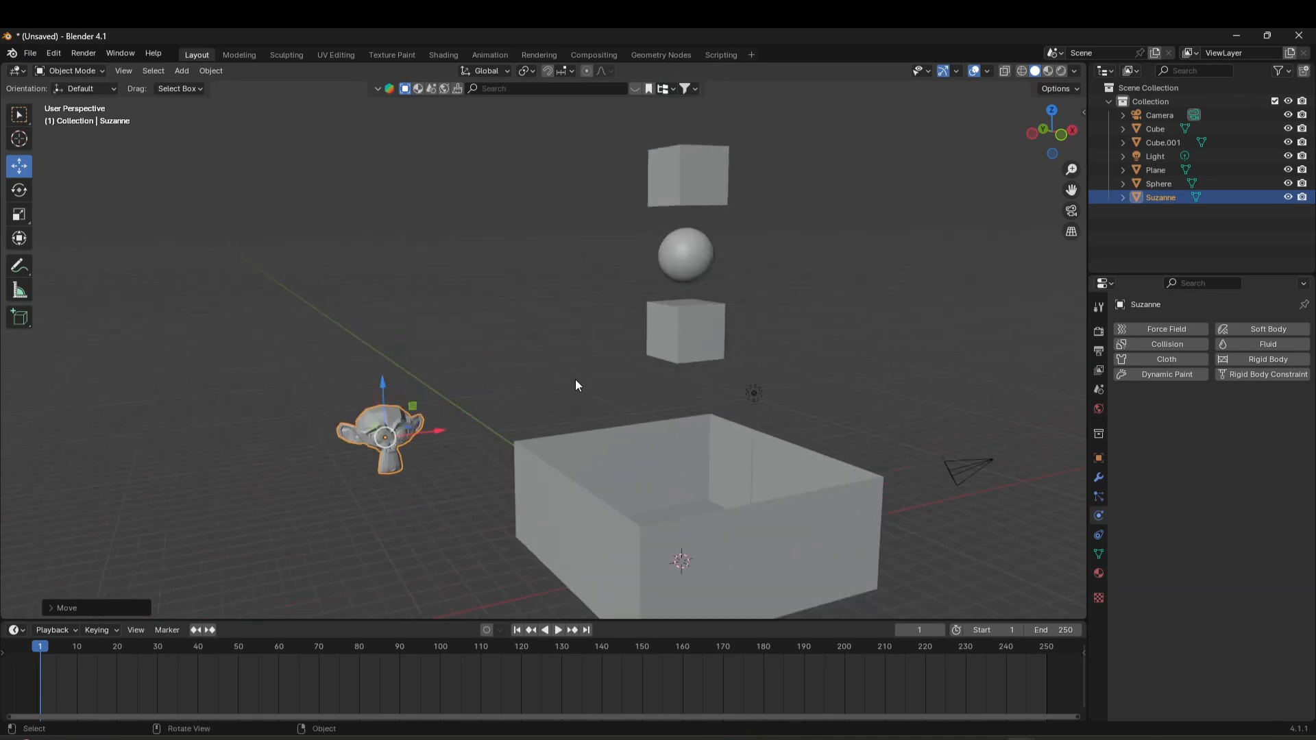
{"action": "left_click_drag", "start_coordinate": [412, 404], "coordinate": [550, 296]}
{"action": "scroll", "coordinate": [550, 296], "scroll_direction": "up", "scroll_amount": 5}
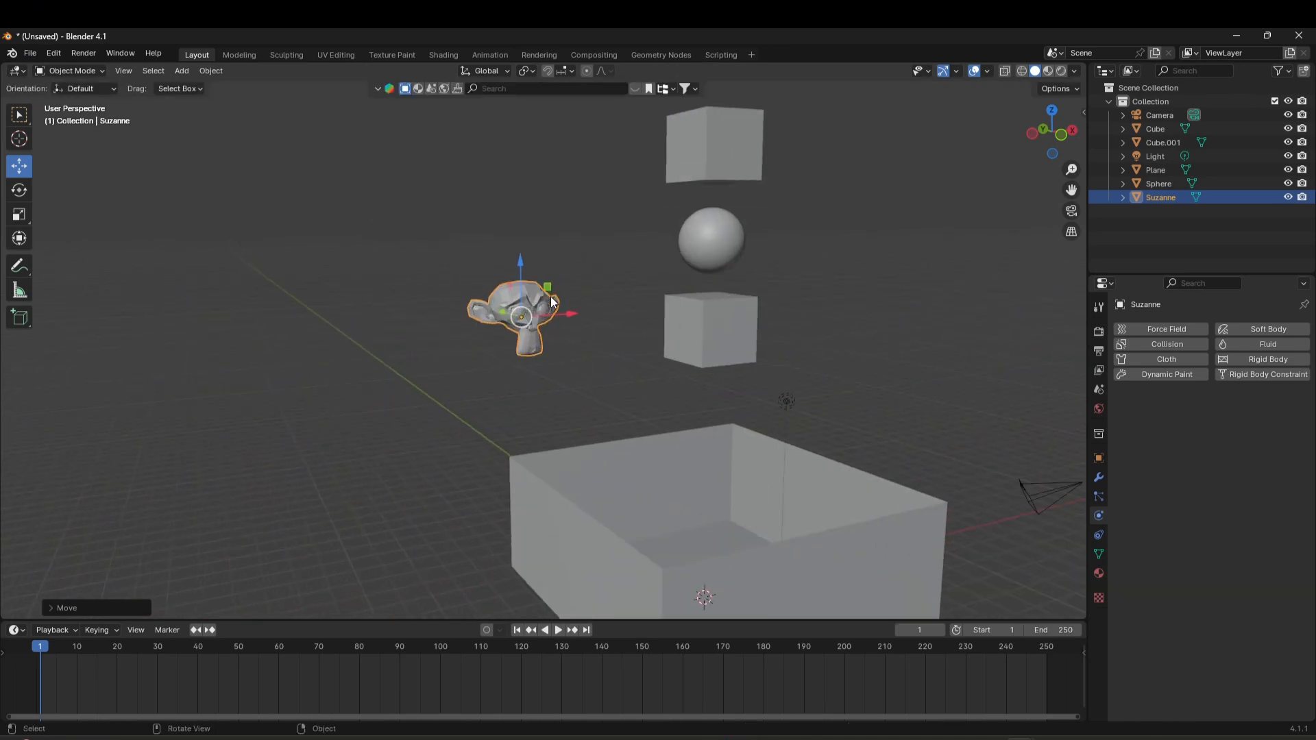
{"action": "middle_click_drag", "start_coordinate": [534, 304], "coordinate": [636, 352]}
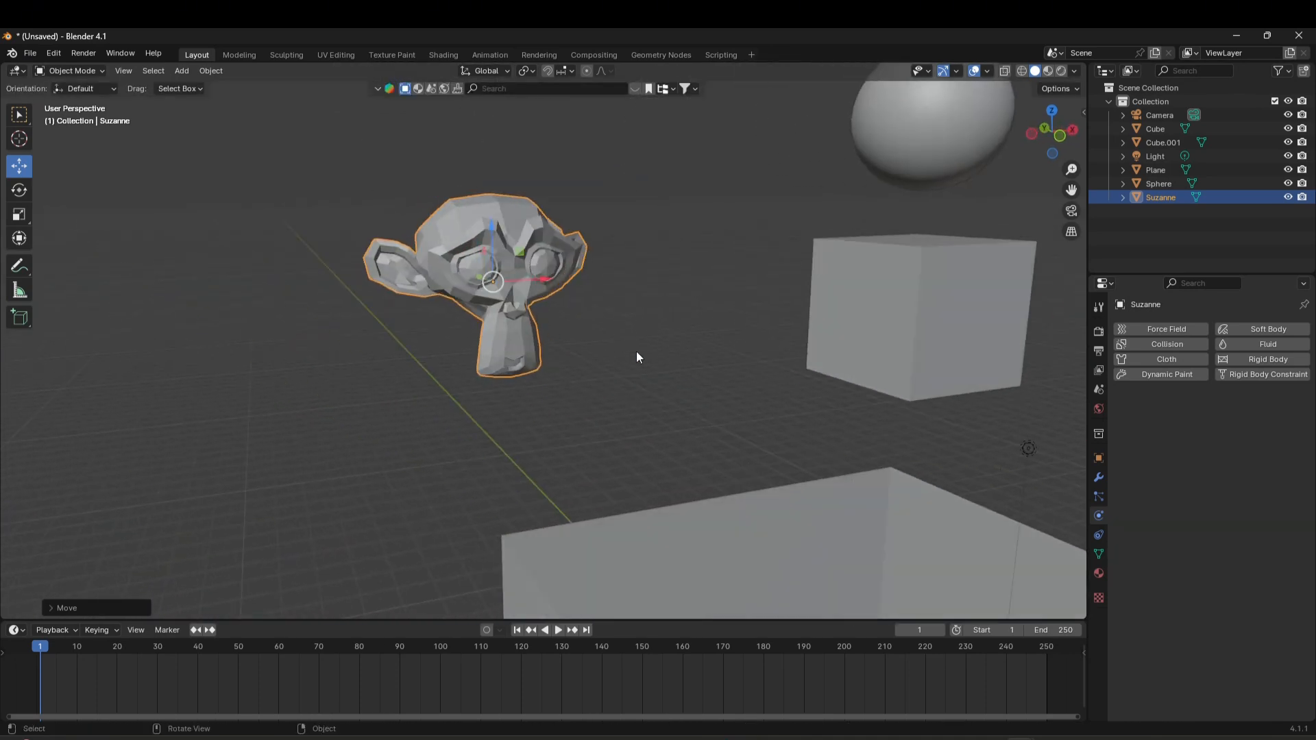
Give the monkey an active rigid body and examine its collision shape options against its geometry.
{"action": "left_click", "coordinate": [1254, 359]}
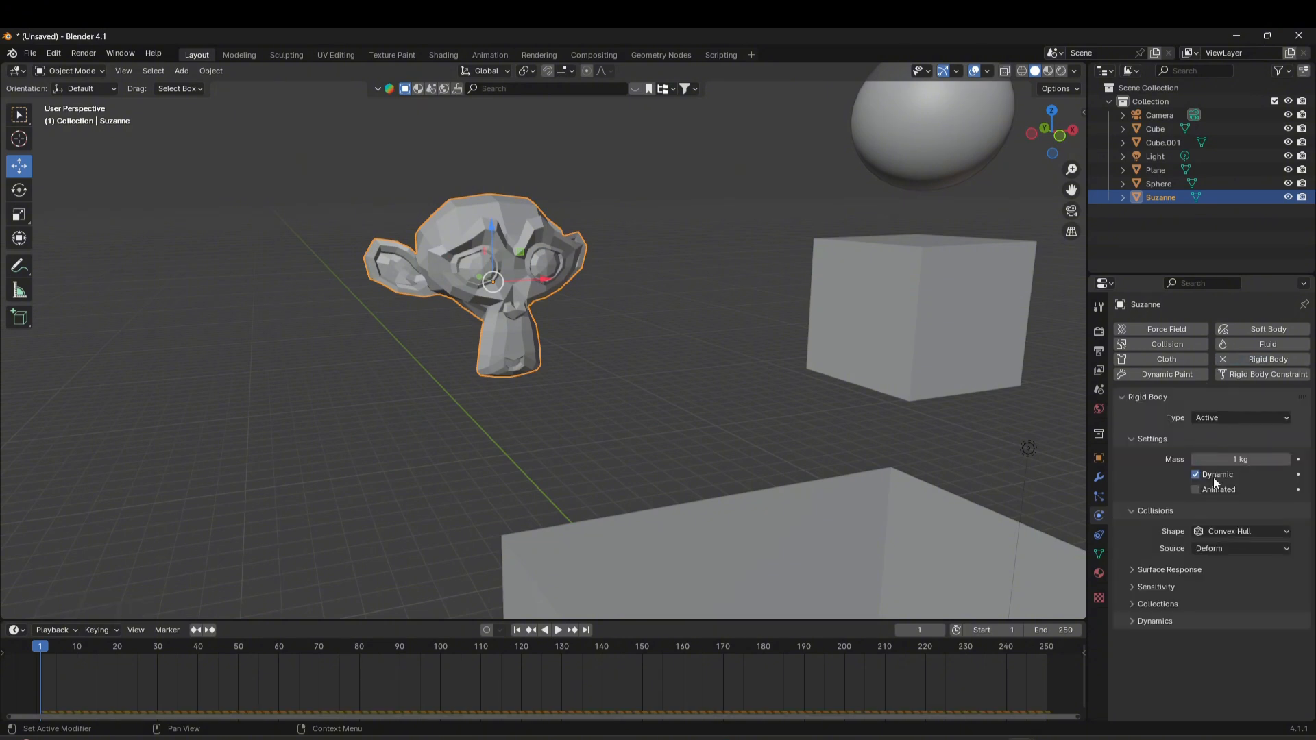
{"action": "left_click", "coordinate": [1228, 532]}
{"action": "scroll", "coordinate": [730, 439], "scroll_direction": "up", "scroll_amount": 6}
{"action": "middle_click_drag", "start_coordinate": [467, 273], "coordinate": [566, 421], "text": "shift"}
{"action": "scroll", "coordinate": [702, 357], "scroll_direction": "down", "scroll_amount": 6}
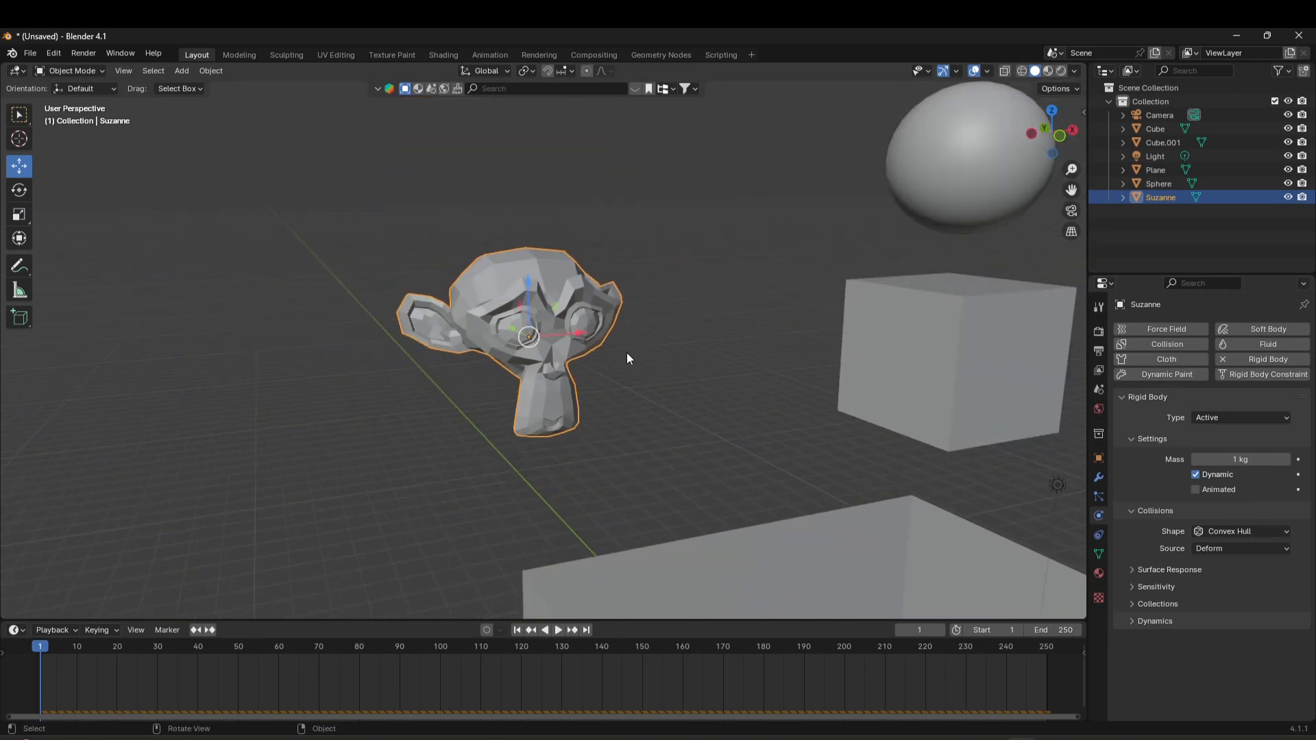
Delete the monkey from the scene.
{"action": "key", "text": "x"}
{"action": "left_click", "coordinate": [516, 304]}
{"action": "middle_click_drag", "start_coordinate": [710, 377], "coordinate": [532, 394], "text": "shift"}
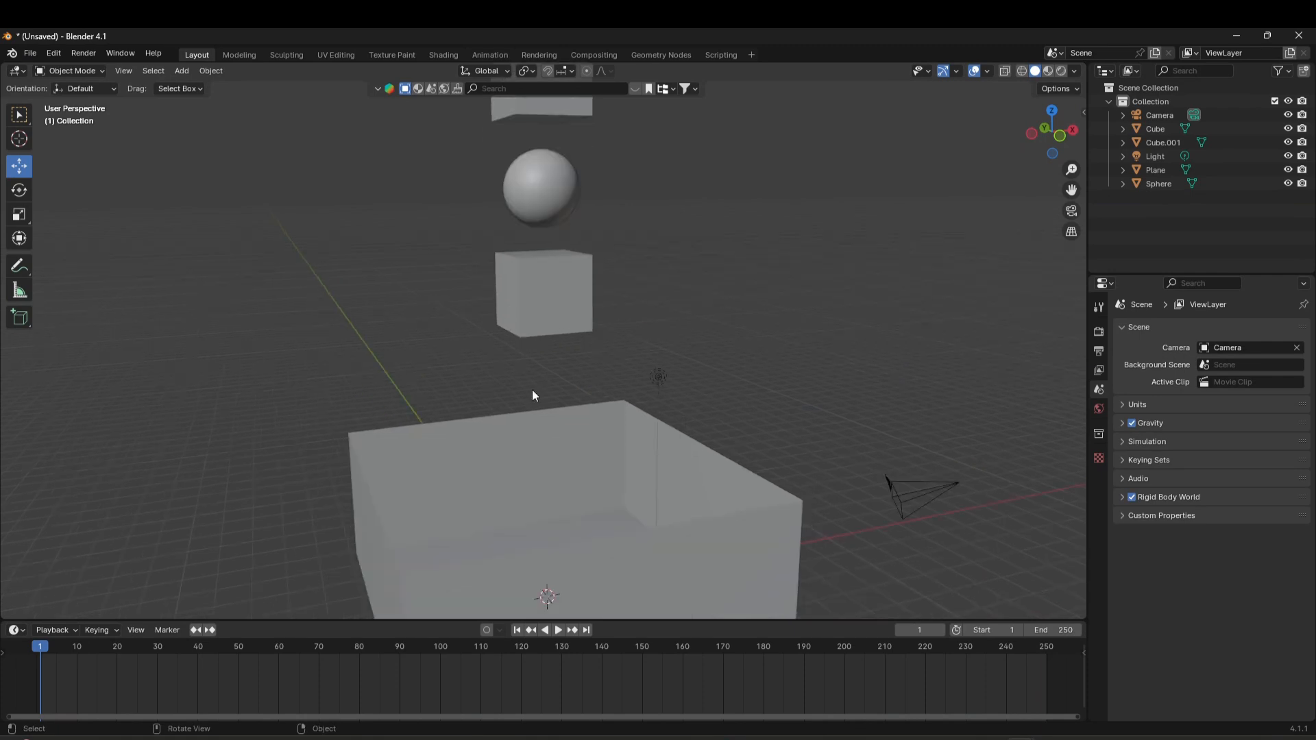
Select the open box, play the simulation with its Mesh collision shape, and return to frame 1.
{"action": "left_click", "coordinate": [542, 432]}
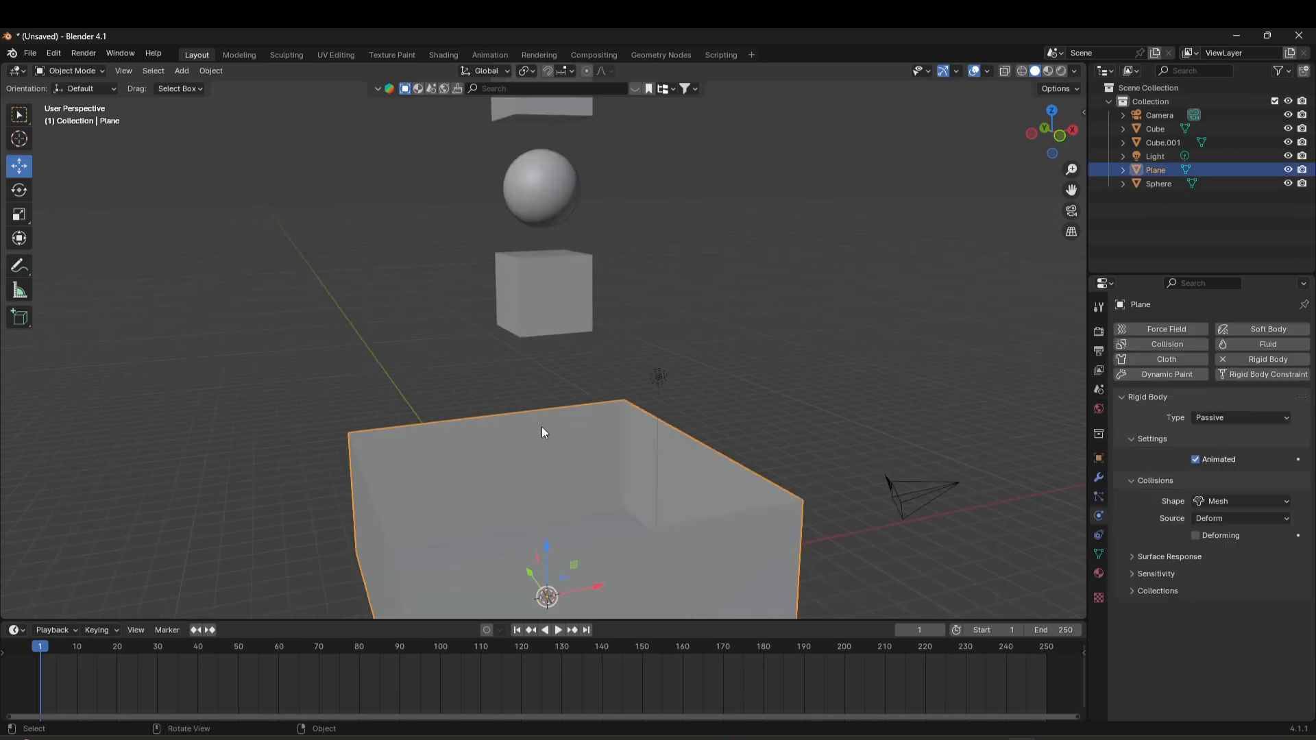
{"action": "left_click", "coordinate": [1244, 502]}
{"action": "middle_click_drag", "start_coordinate": [903, 461], "coordinate": [743, 452]}
{"action": "key", "text": "space"}
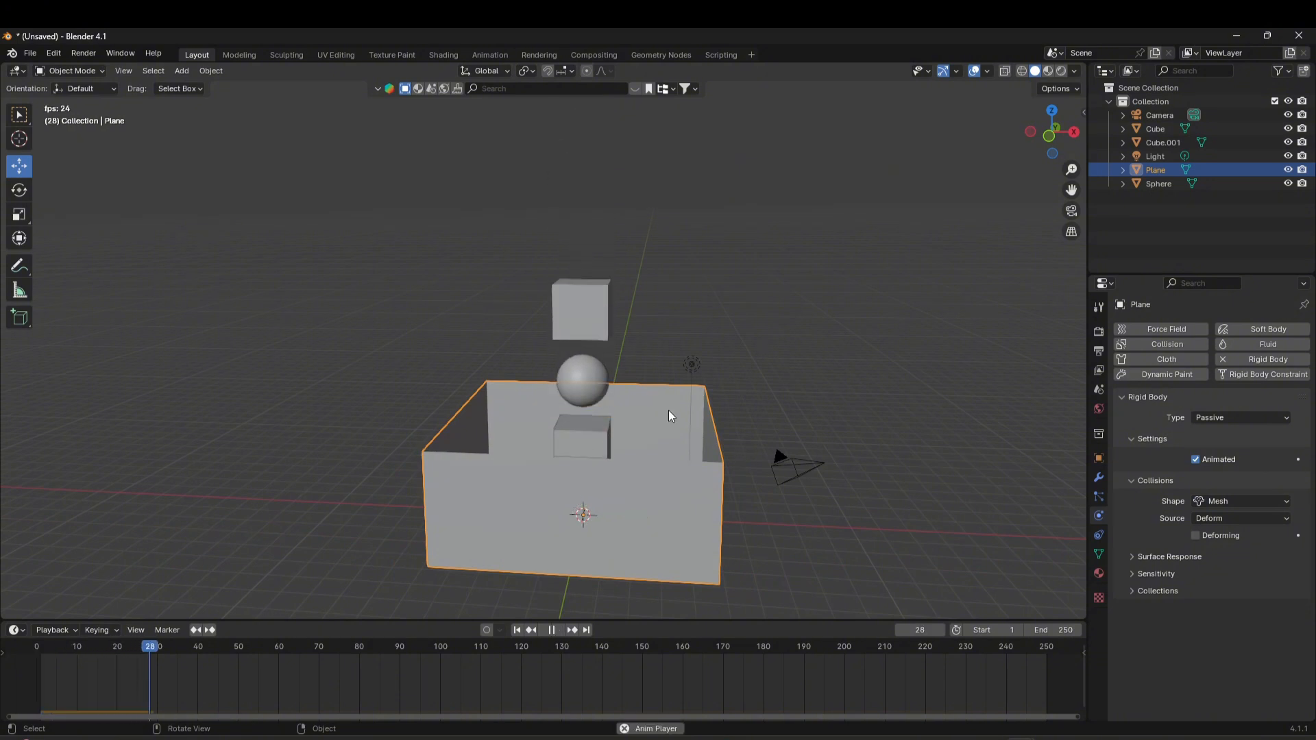
{"action": "middle_click_drag", "start_coordinate": [669, 410], "coordinate": [625, 376]}
{"action": "key", "text": "space"}
{"action": "left_click", "coordinate": [519, 631]}
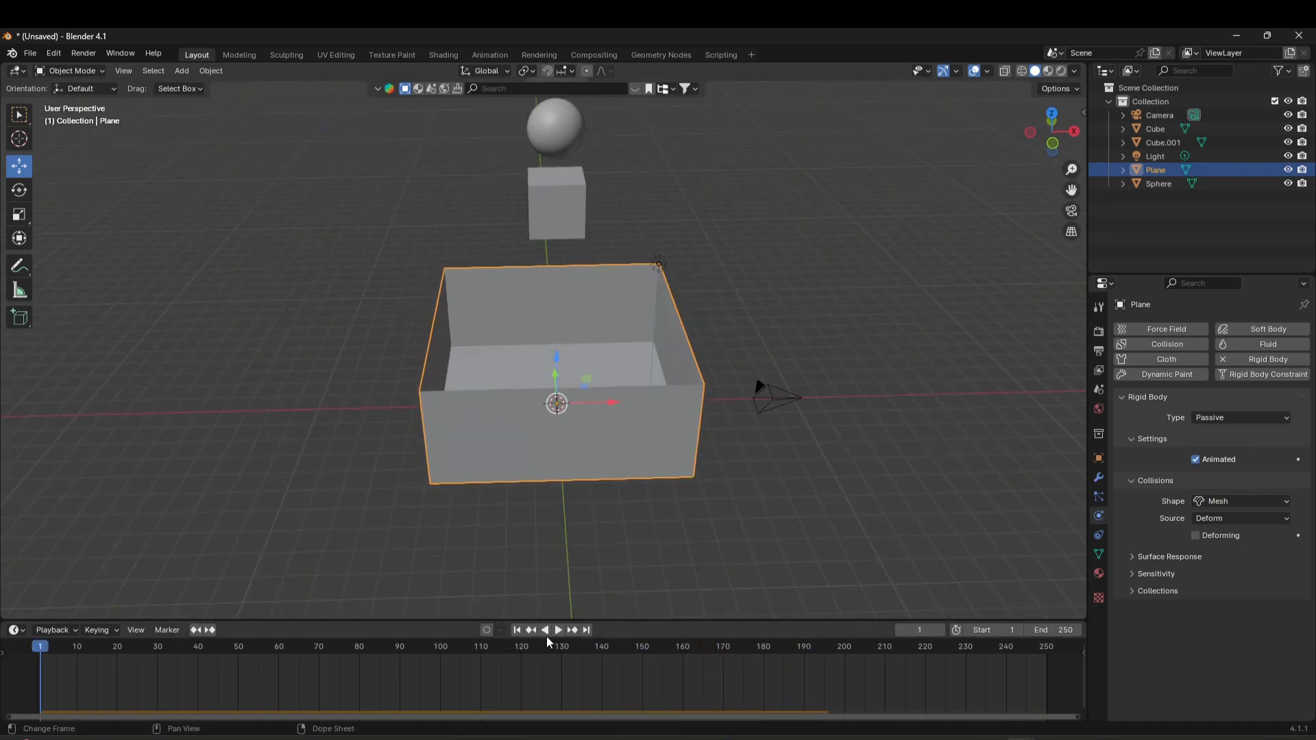
Replay the simulation, try tossing the objects by moving the open box during playback, and rewind to frame 1.
{"action": "left_click", "coordinate": [557, 631]}
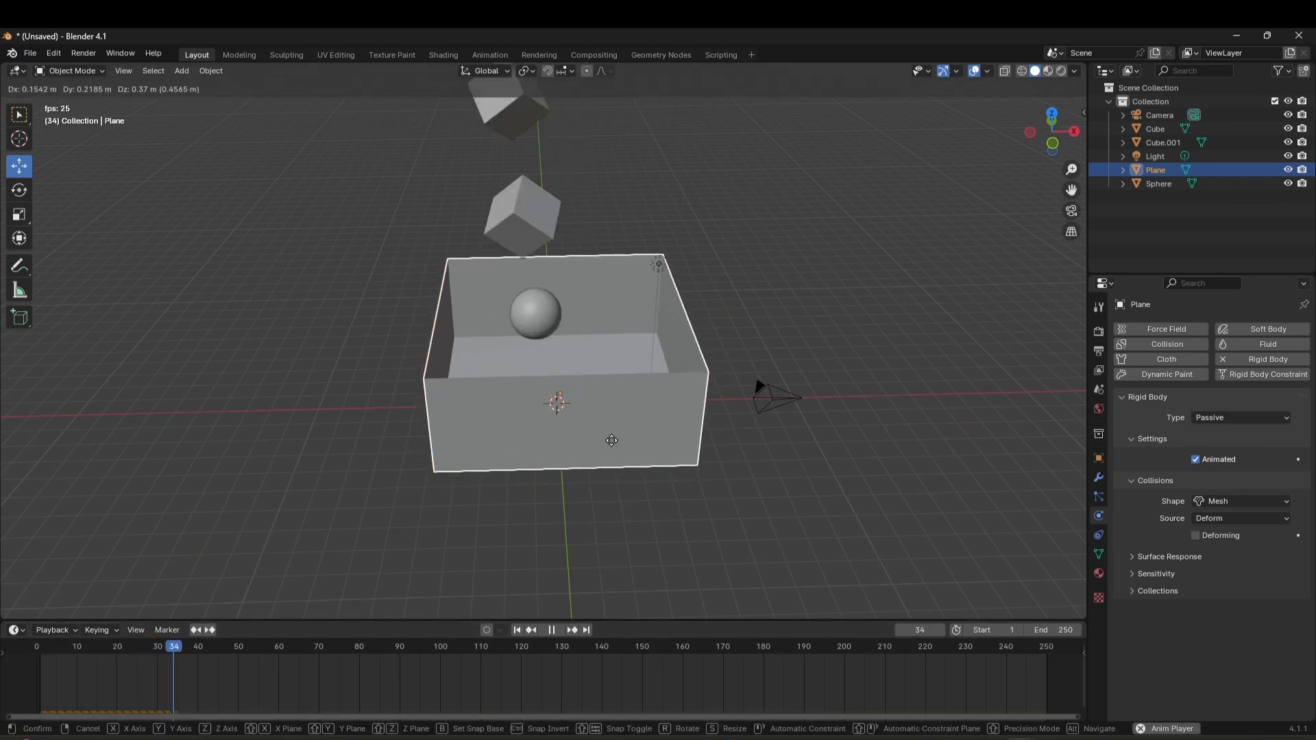
{"action": "scroll", "coordinate": [611, 453], "scroll_direction": "down", "scroll_amount": 2}
{"action": "scroll", "coordinate": [612, 453], "scroll_direction": "down", "scroll_amount": 3}
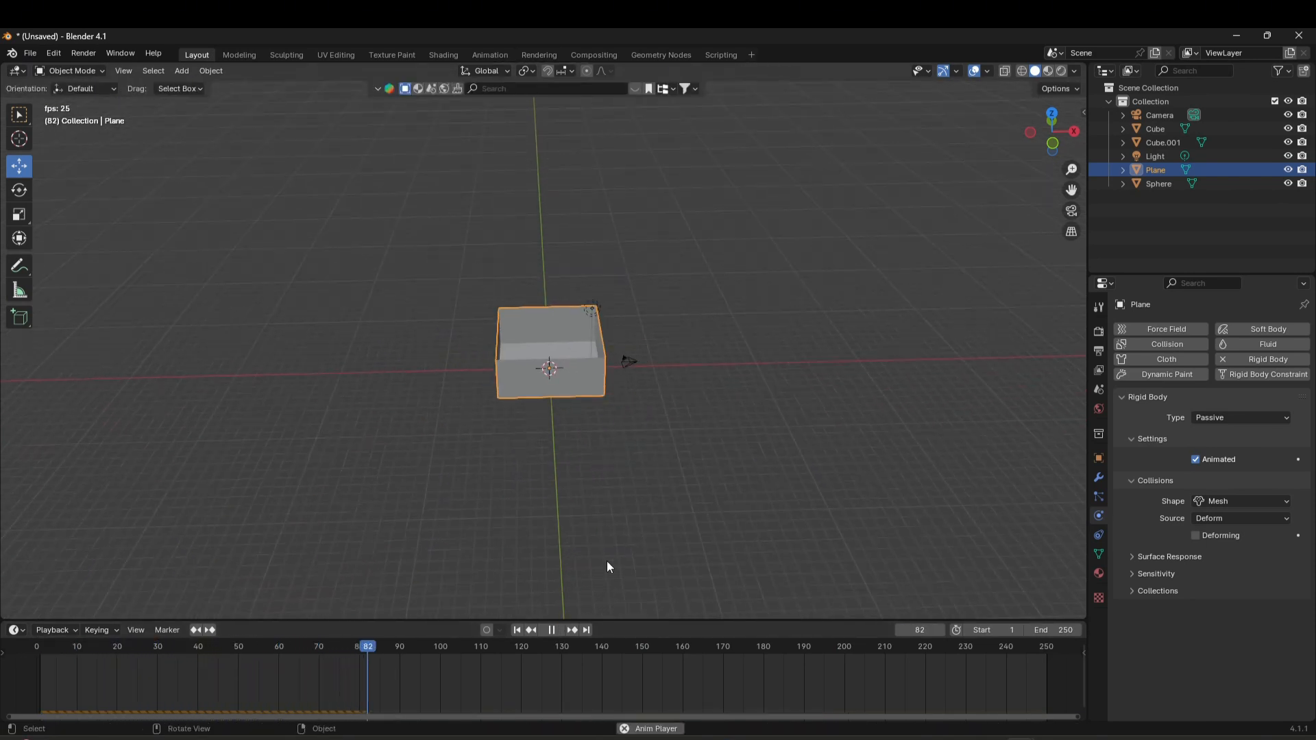
{"action": "key", "text": "space"}
{"action": "left_click", "coordinate": [517, 630]}
Play the simulation while trying a vertical move of the open box under the falling objects, and return to frame 1.
{"action": "key", "text": "space"}
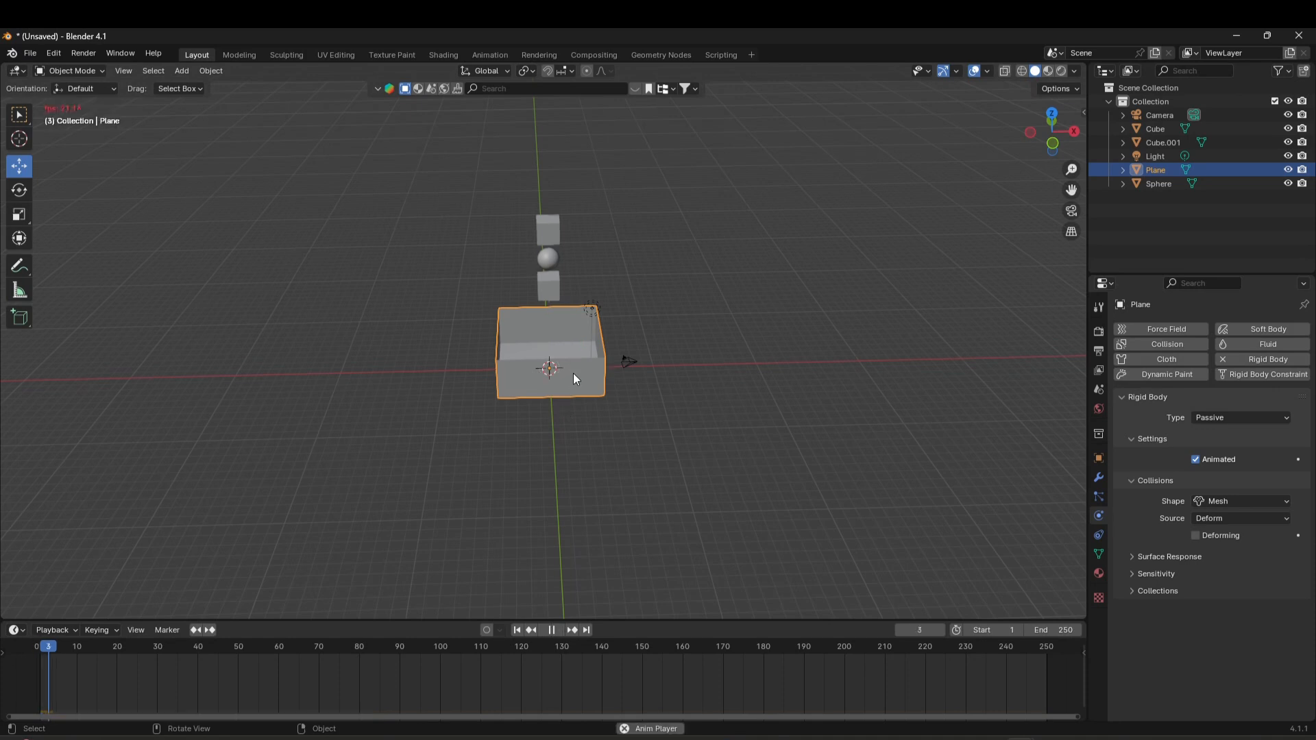
{"action": "key", "text": "g"}
{"action": "key", "text": "z"}
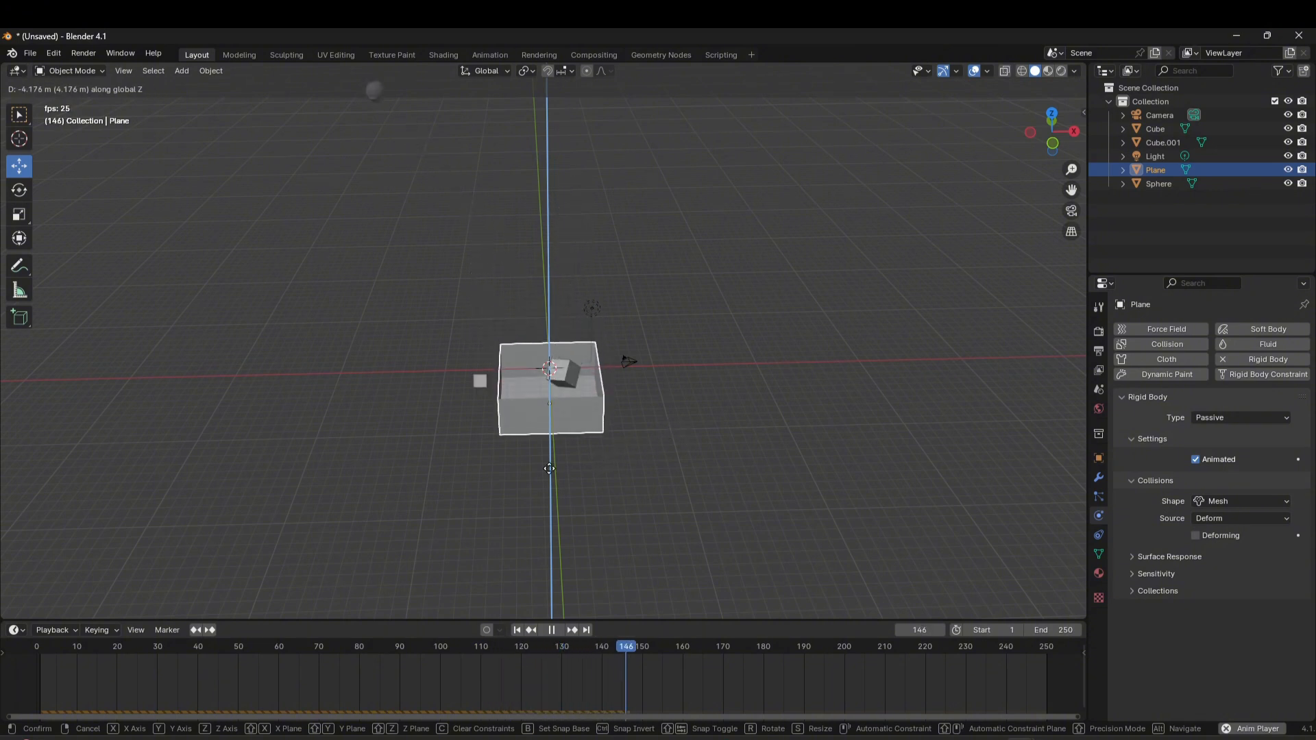
{"action": "right_click", "coordinate": [575, 467]}
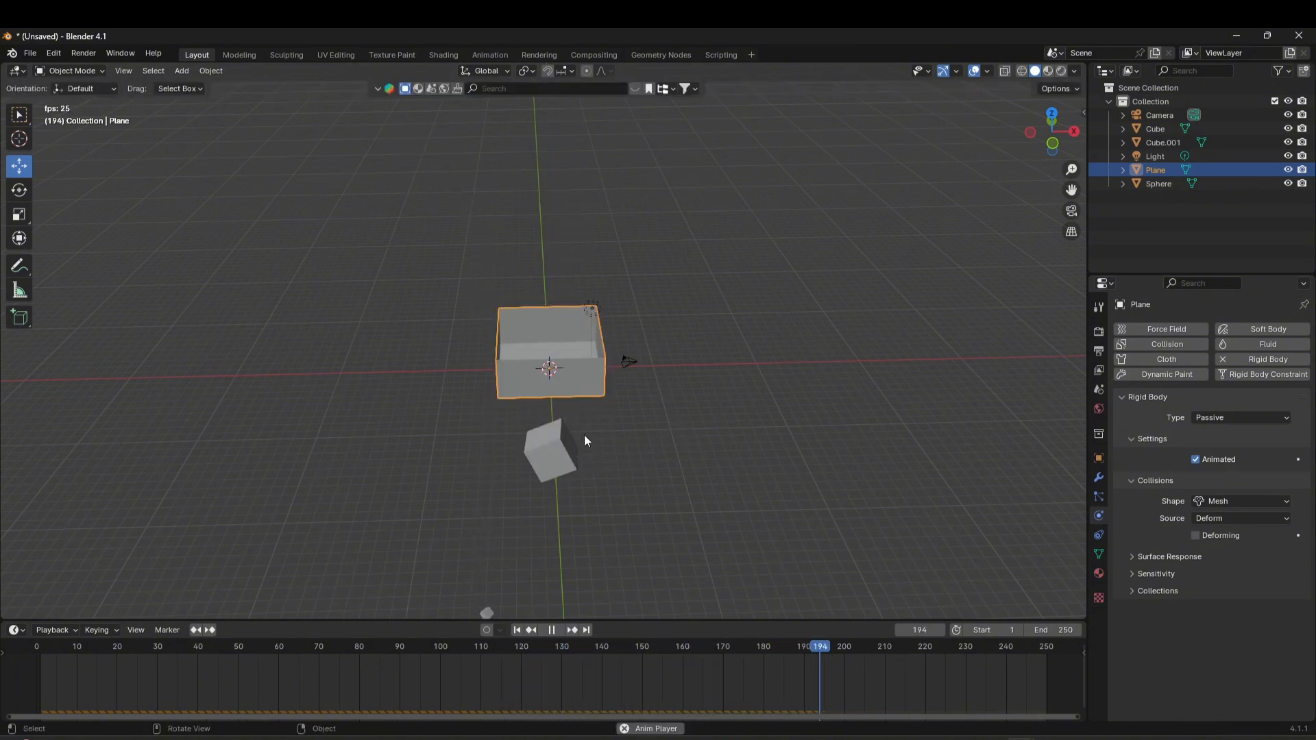
{"action": "scroll", "coordinate": [560, 415], "scroll_direction": "up", "scroll_amount": 2}
{"action": "key", "text": "space"}
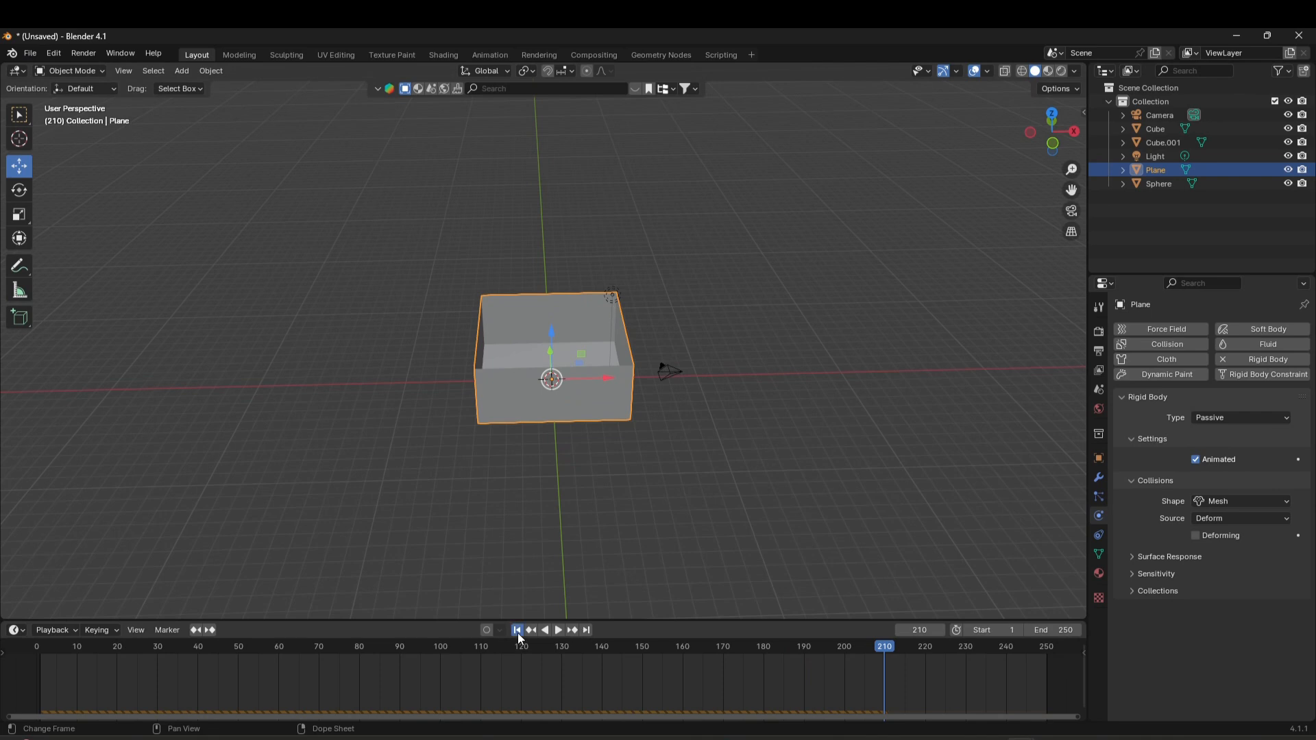
{"action": "left_click", "coordinate": [517, 630]}
{"action": "scroll", "coordinate": [586, 409], "scroll_direction": "up", "scroll_amount": 3}
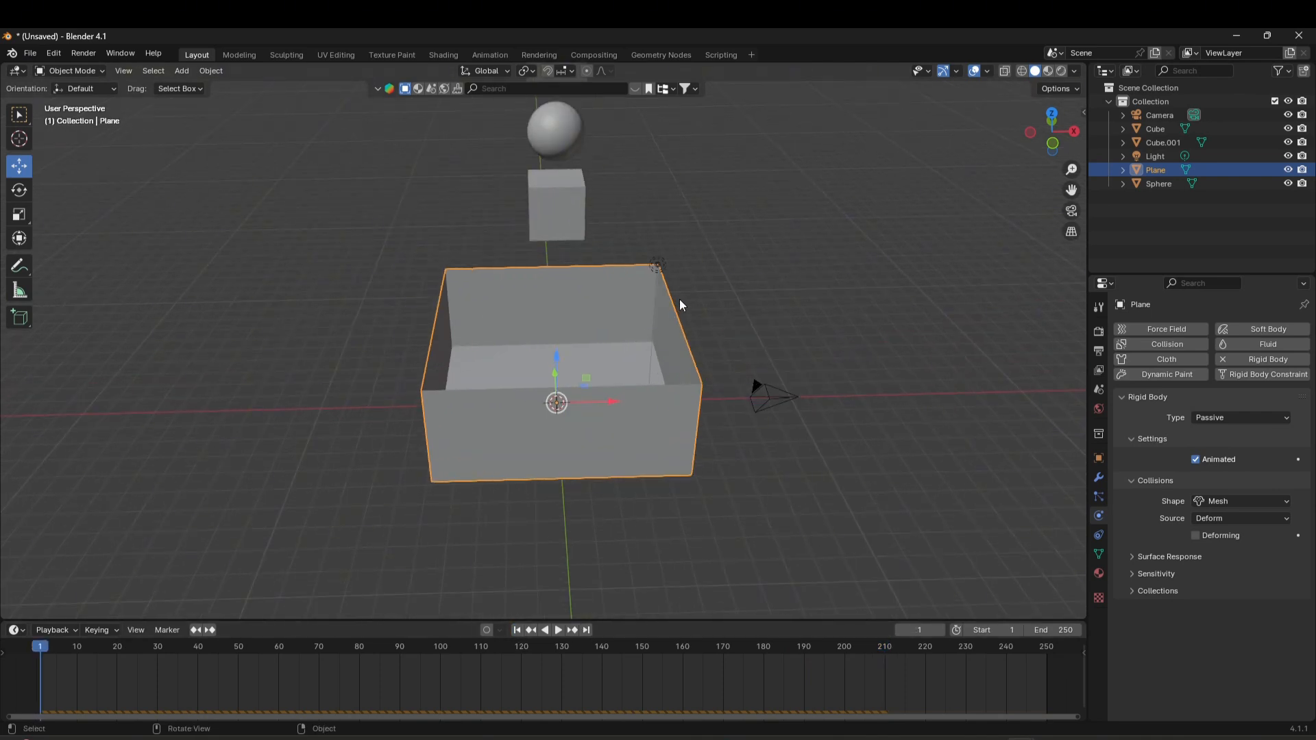
{"action": "middle_click_drag", "start_coordinate": [680, 300], "coordinate": [530, 494]}
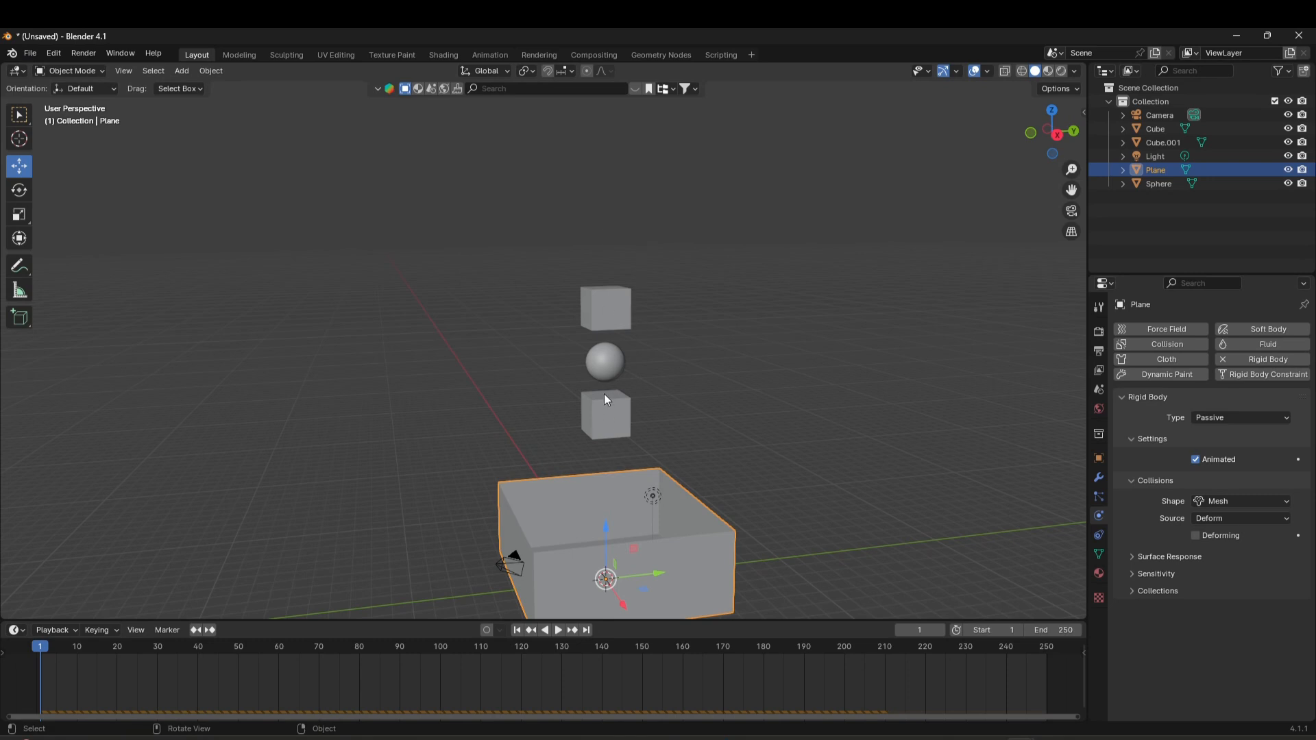
{"action": "middle_click_drag", "start_coordinate": [606, 530], "coordinate": [600, 421]}
{"action": "scroll", "coordinate": [599, 491], "scroll_direction": "up", "scroll_amount": 3}
{"action": "scroll", "coordinate": [586, 439], "scroll_direction": "up", "scroll_amount": 3}
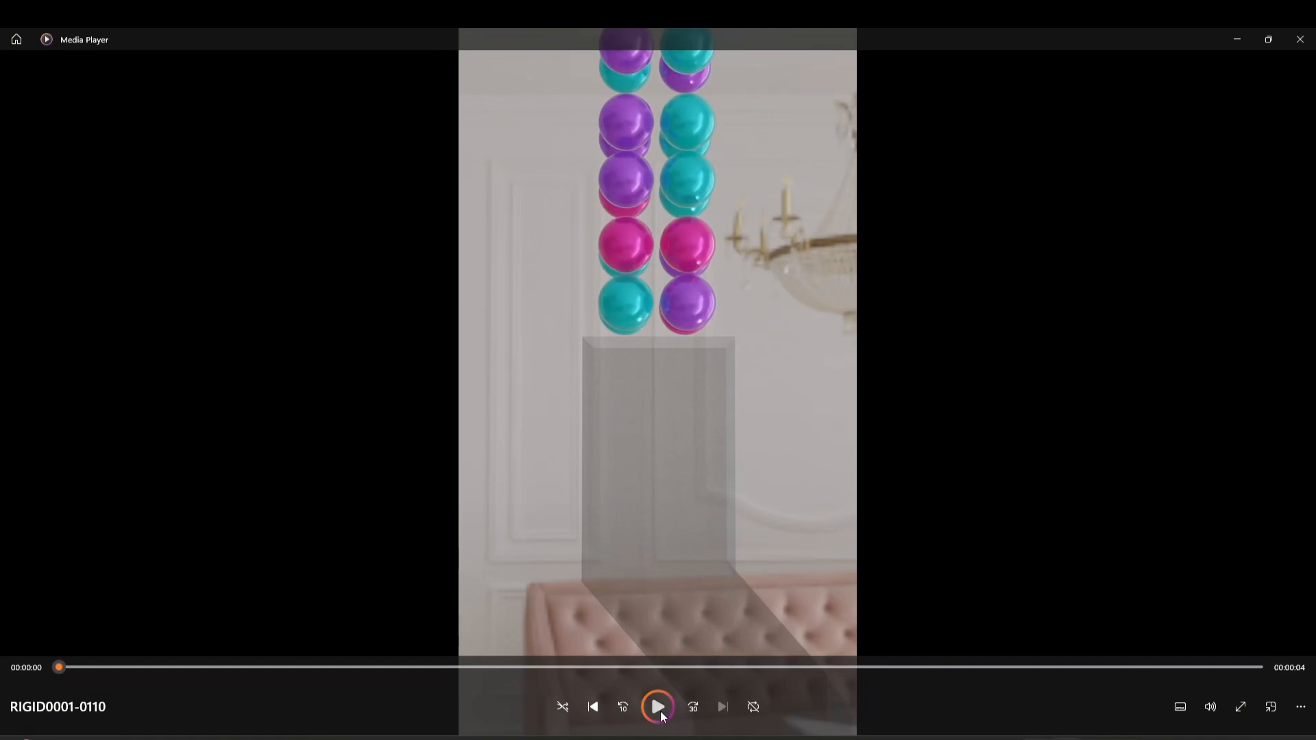
Play the rendered clip RIGID0001-0110 in Media Player and close the player to return to Blender.
{"action": "left_click", "coordinate": [660, 711]}
{"action": "left_click", "coordinate": [676, 702]}
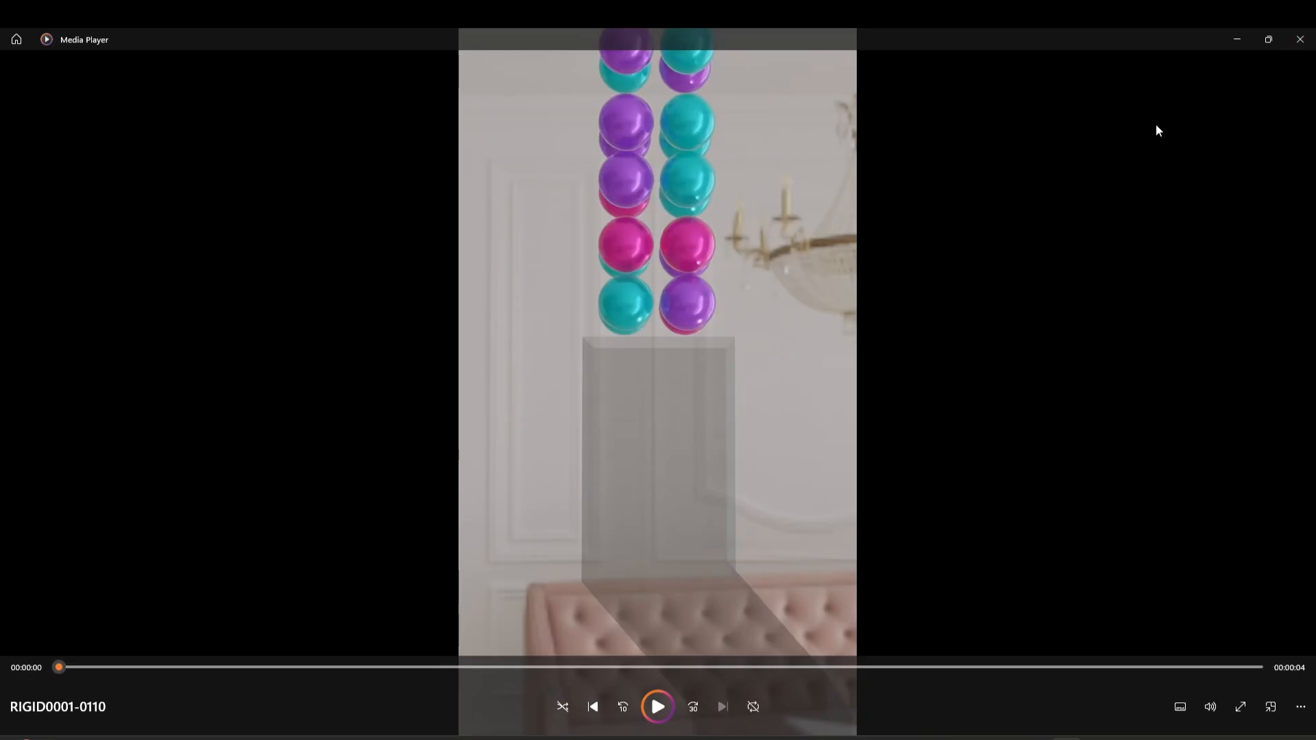
{"action": "left_click", "coordinate": [1299, 40]}
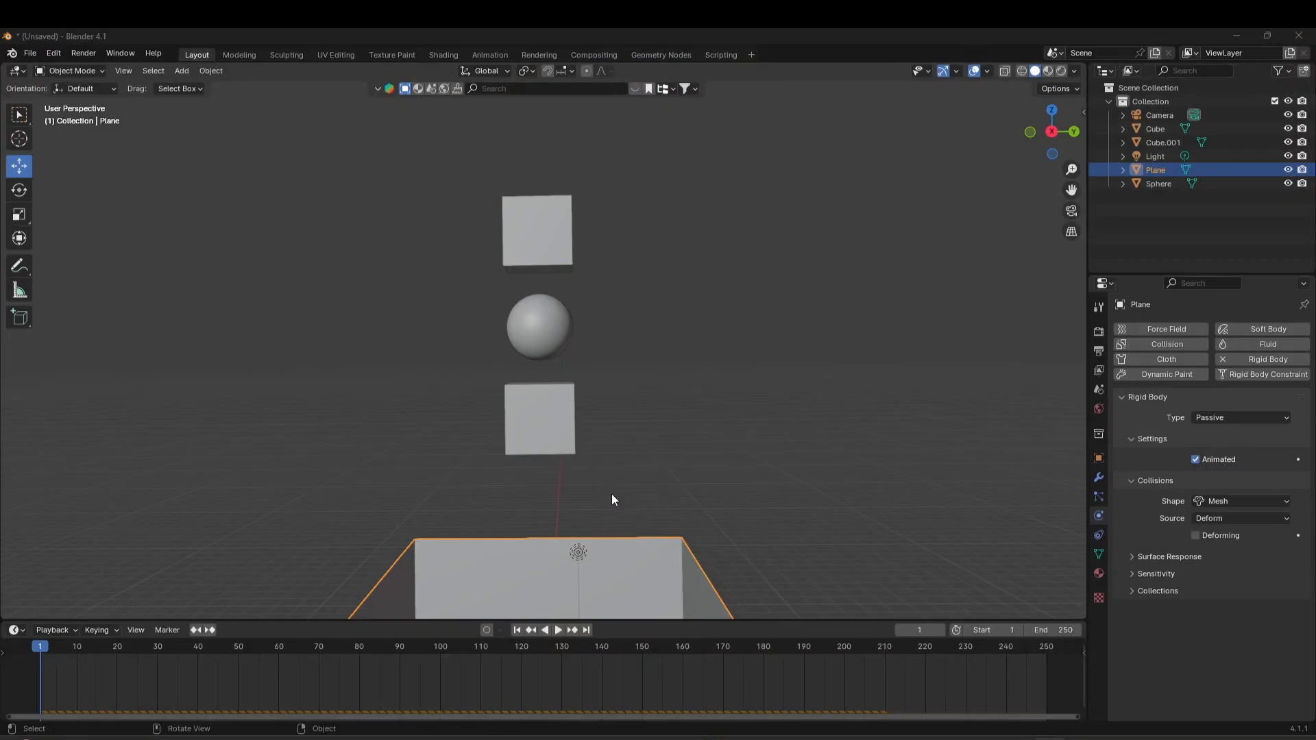
Delete the two cubes and the sphere stacked above the open box.
{"action": "scroll", "coordinate": [610, 493], "scroll_direction": "down", "scroll_amount": 3}
{"action": "middle_click_drag", "start_coordinate": [610, 494], "coordinate": [615, 551]}
{"action": "scroll", "coordinate": [588, 538], "scroll_direction": "down", "scroll_amount": 1}
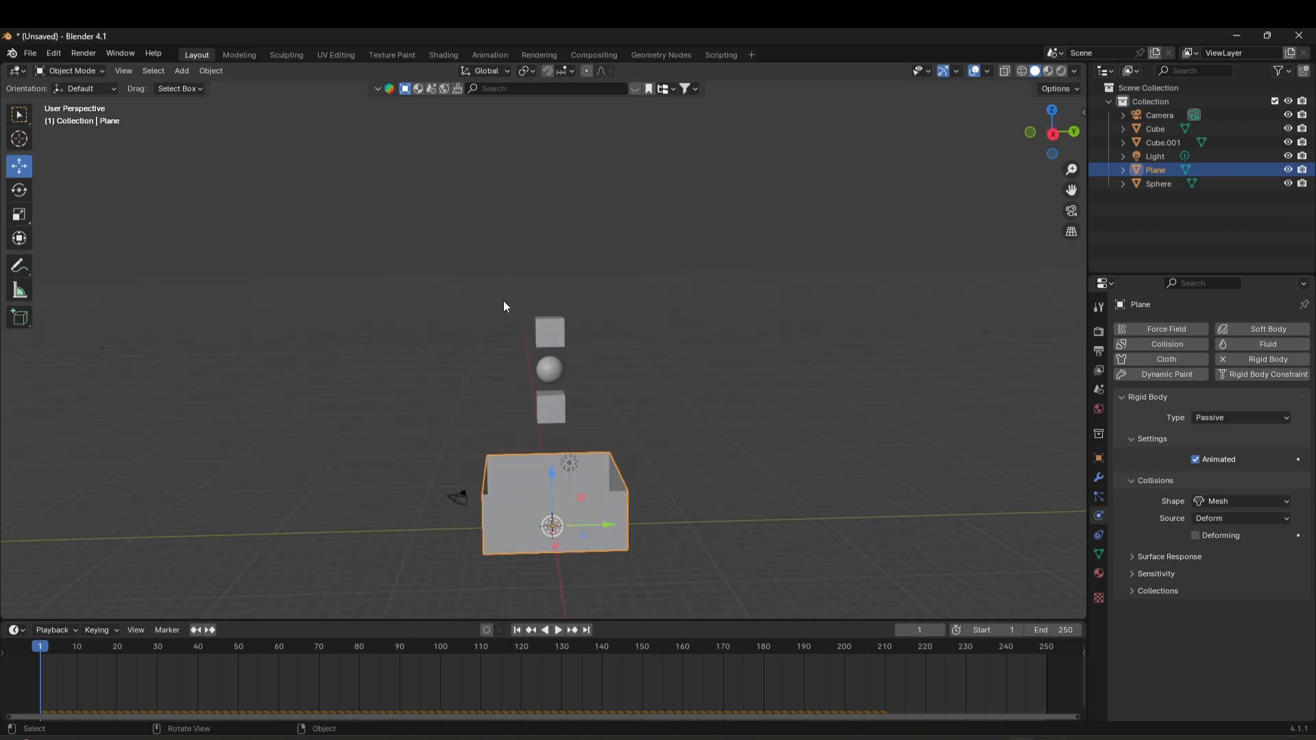
{"action": "left_click_drag", "start_coordinate": [506, 279], "coordinate": [534, 302]}
{"action": "left_click_drag", "start_coordinate": [569, 354], "coordinate": [586, 411]}
{"action": "key", "text": "x"}
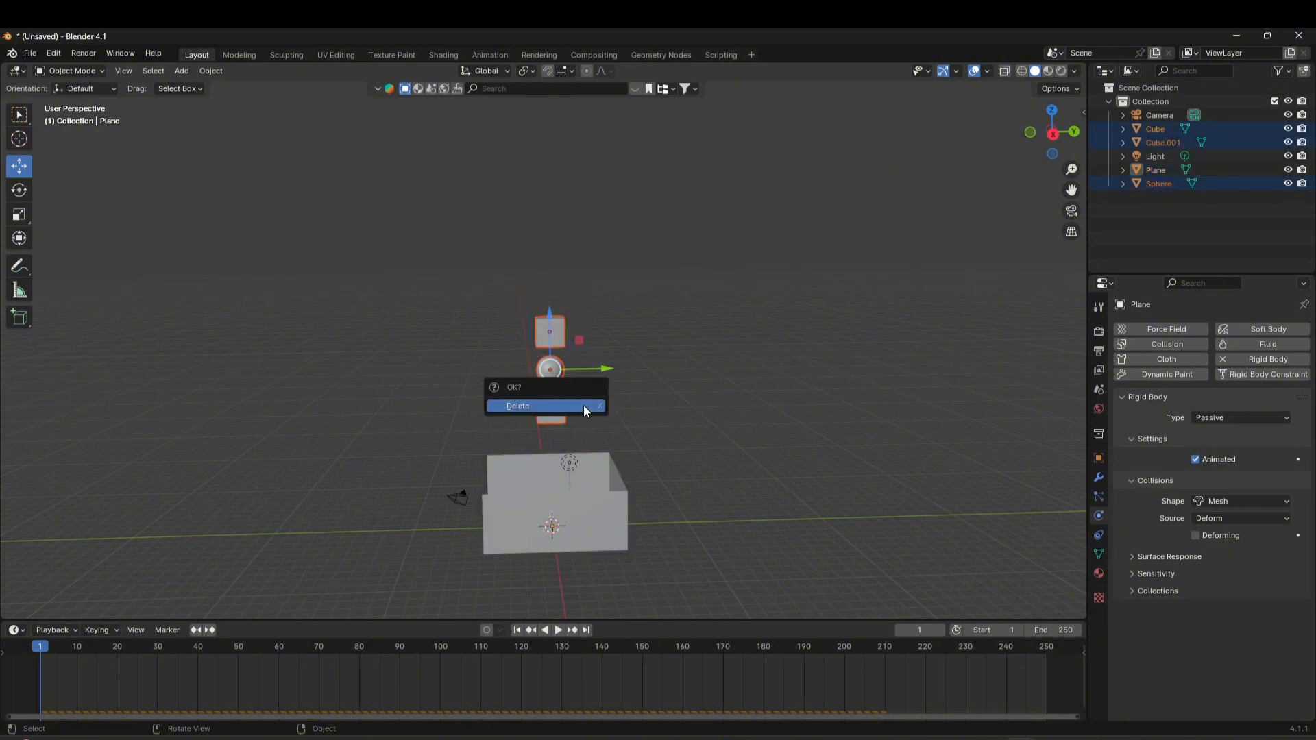
{"action": "left_click", "coordinate": [583, 405]}
Add a cube mesh and raise it along Z well above the open box.
{"action": "scroll", "coordinate": [557, 459], "scroll_direction": "up", "scroll_amount": 2}
{"action": "key", "text": "shift+a"}
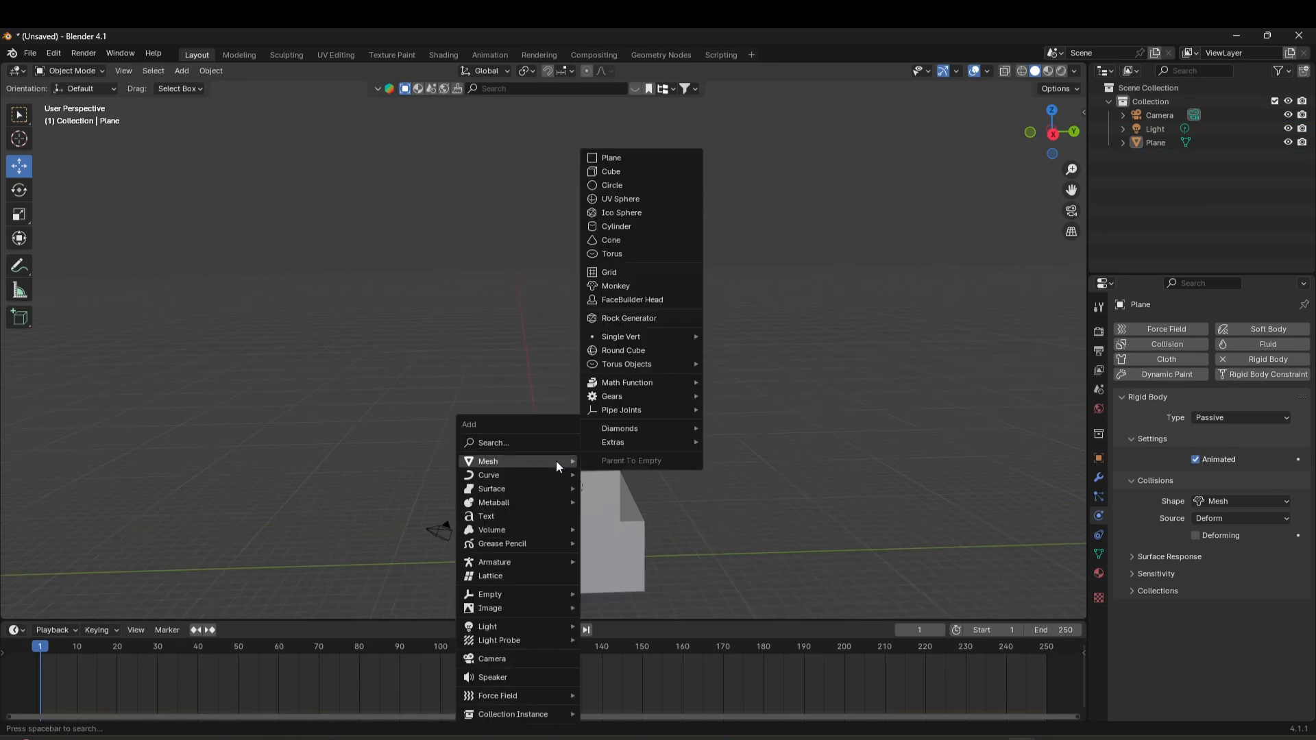
{"action": "left_click", "coordinate": [668, 171]}
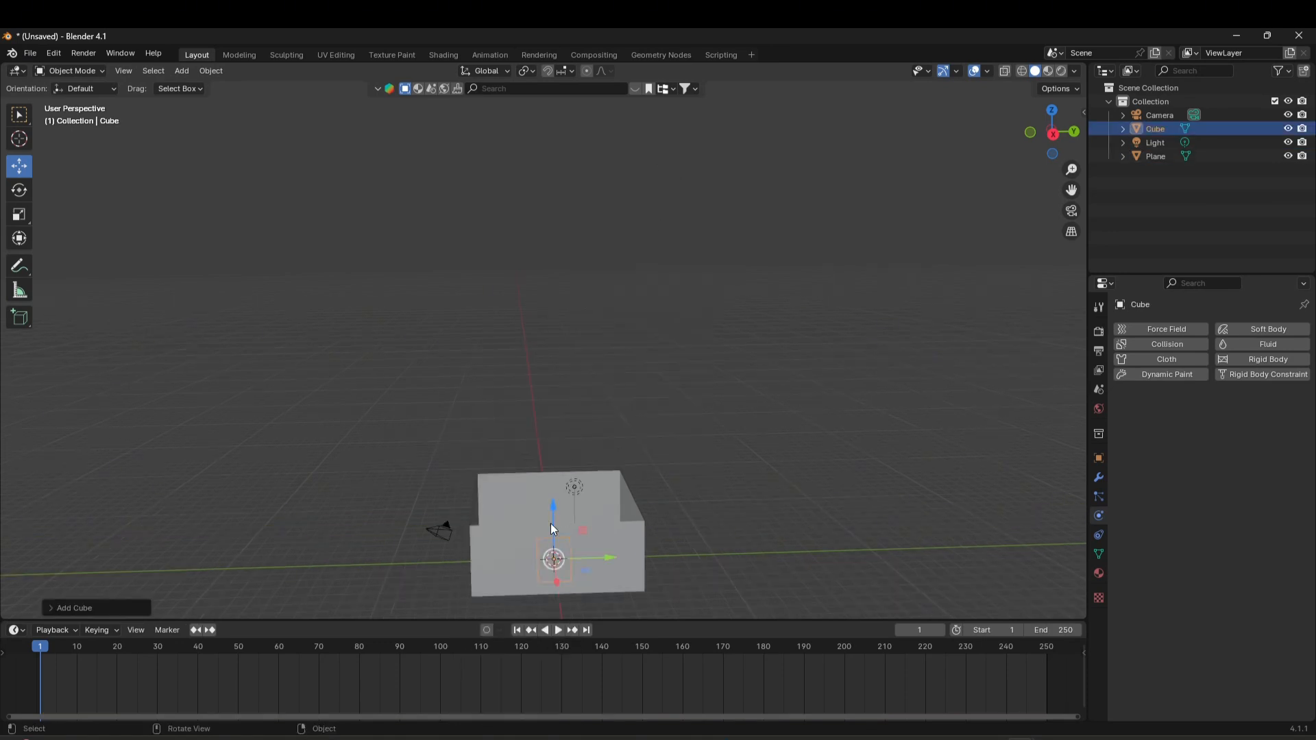
{"action": "left_click_drag", "start_coordinate": [553, 505], "coordinate": [580, 334]}
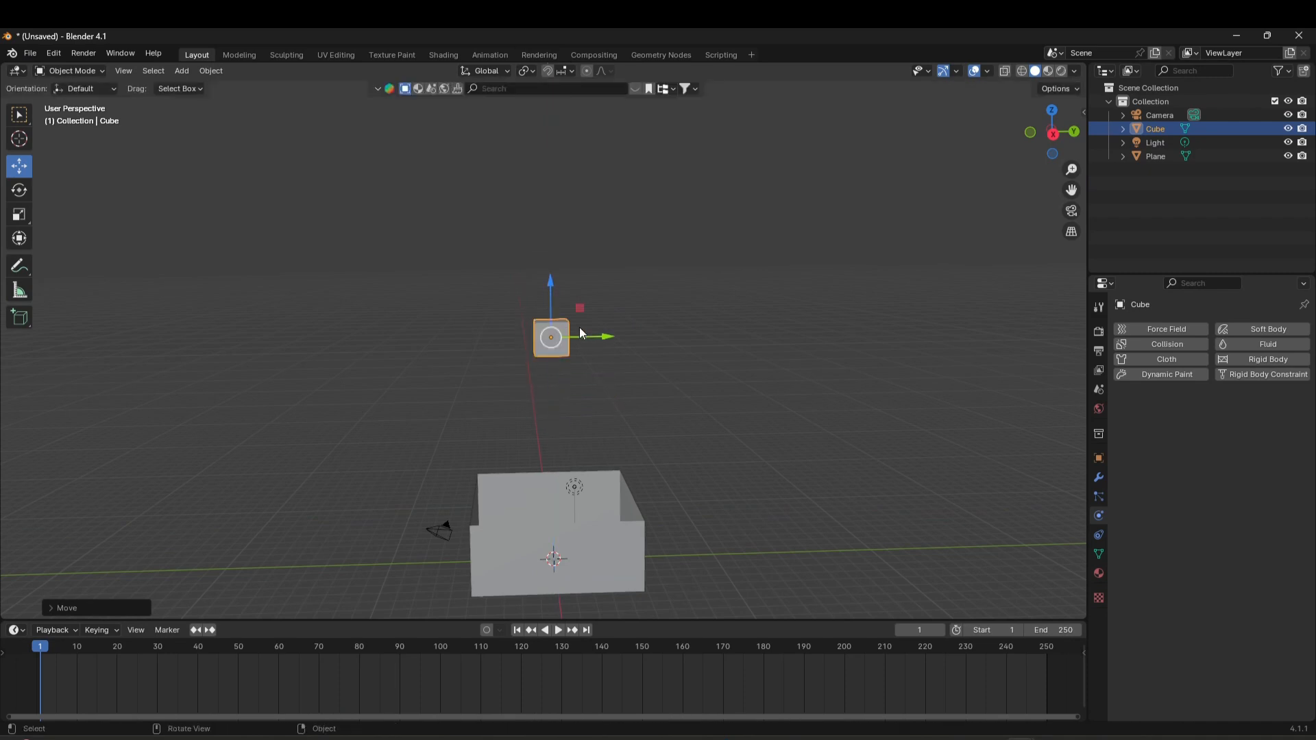
Scale the new cube up uniformly by about 1.88.
{"action": "middle_click_drag", "start_coordinate": [581, 334], "coordinate": [600, 364]}
{"action": "key", "text": "s"}
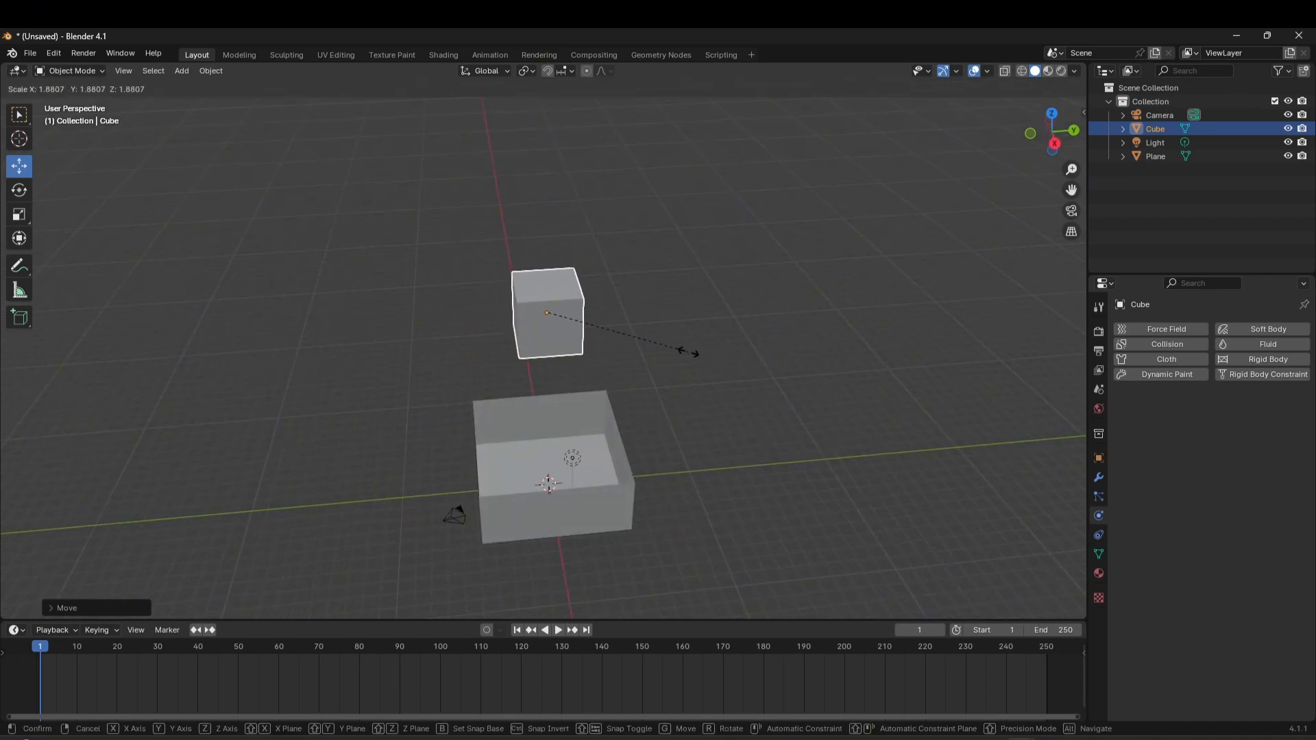
{"action": "left_click", "coordinate": [692, 353]}
{"action": "middle_click_drag", "start_coordinate": [692, 352], "coordinate": [639, 449]}
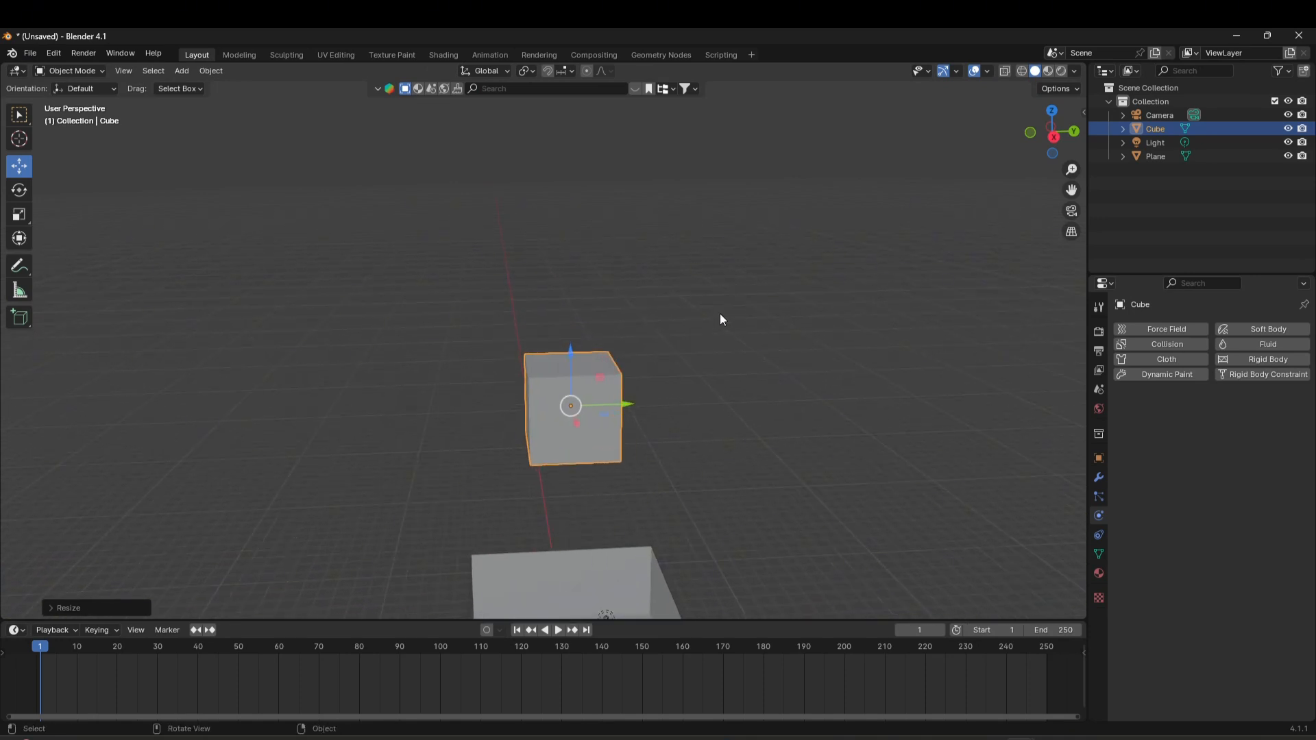
{"action": "scroll", "coordinate": [673, 373], "scroll_direction": "up", "scroll_amount": 2}
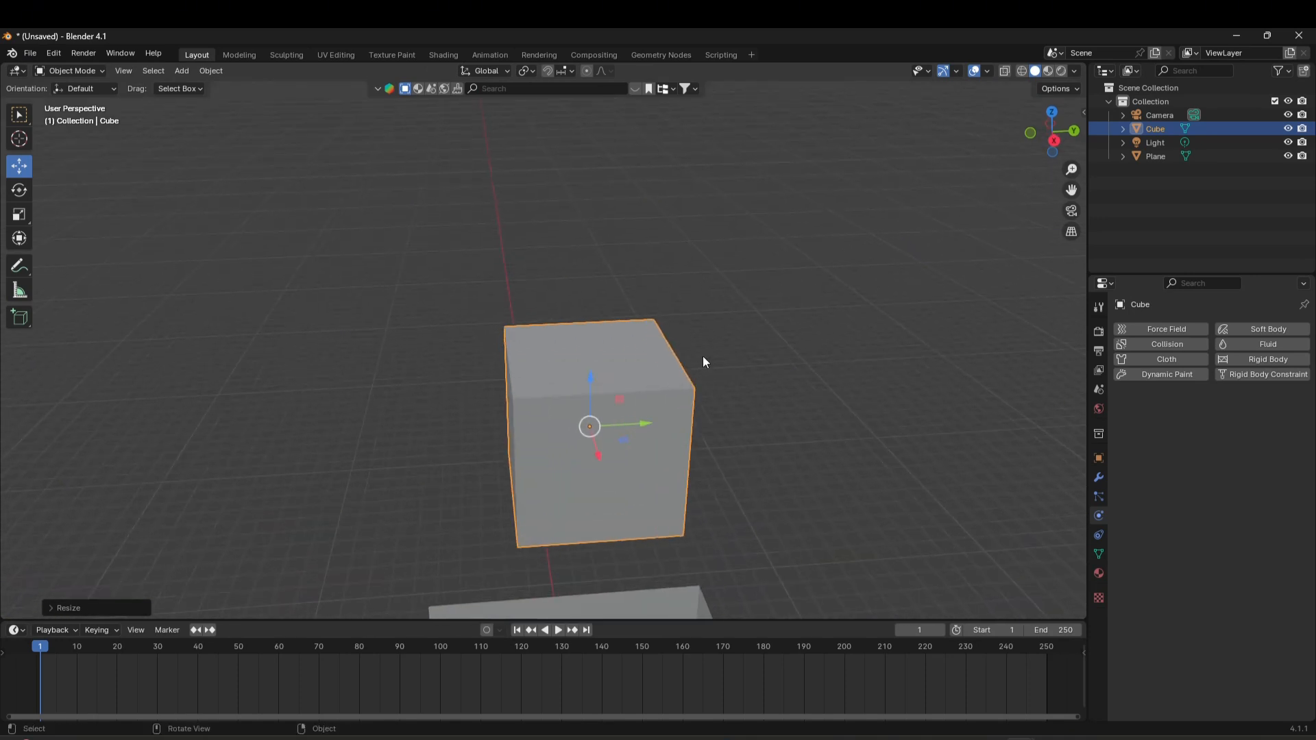
{"action": "scroll", "coordinate": [704, 361], "scroll_direction": "down", "scroll_amount": 2}
In Edit Mode, extrude the cube's top face upward about 7.5 m, working in the right orthographic view.
{"action": "left_click", "coordinate": [83, 70]}
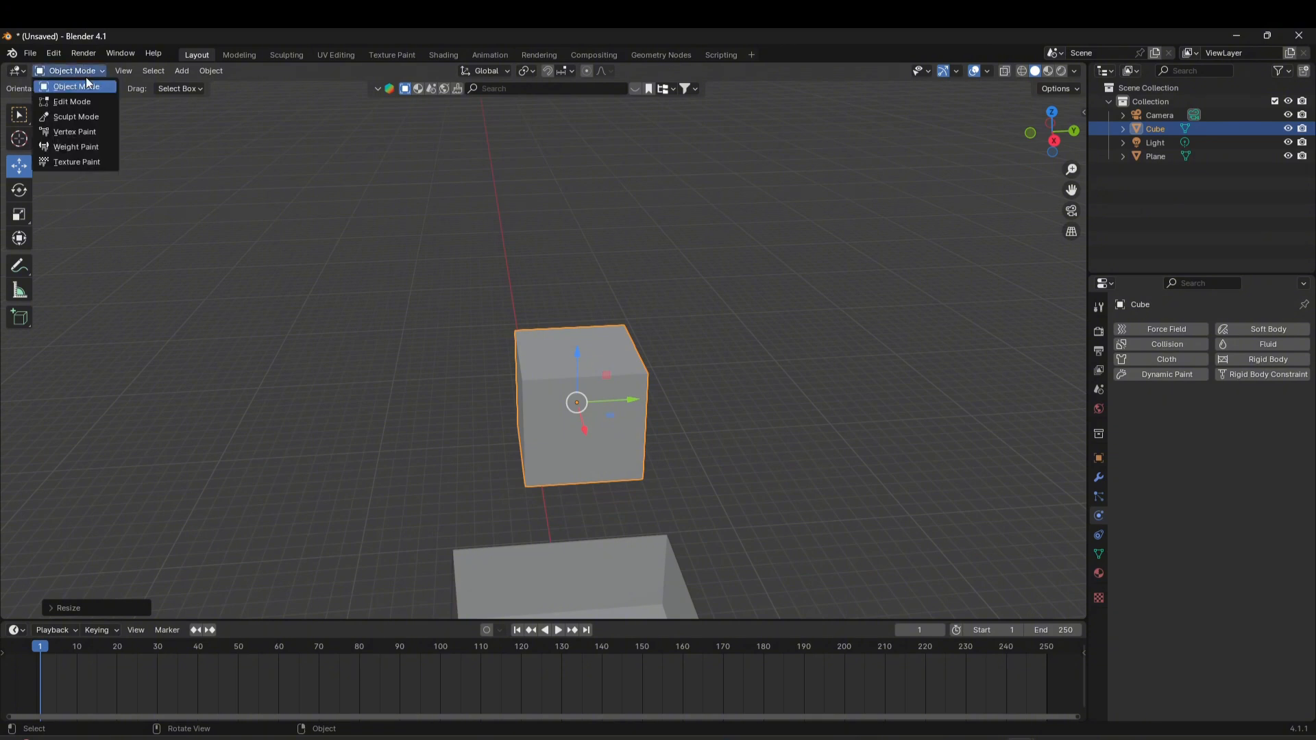
{"action": "left_click", "coordinate": [88, 100]}
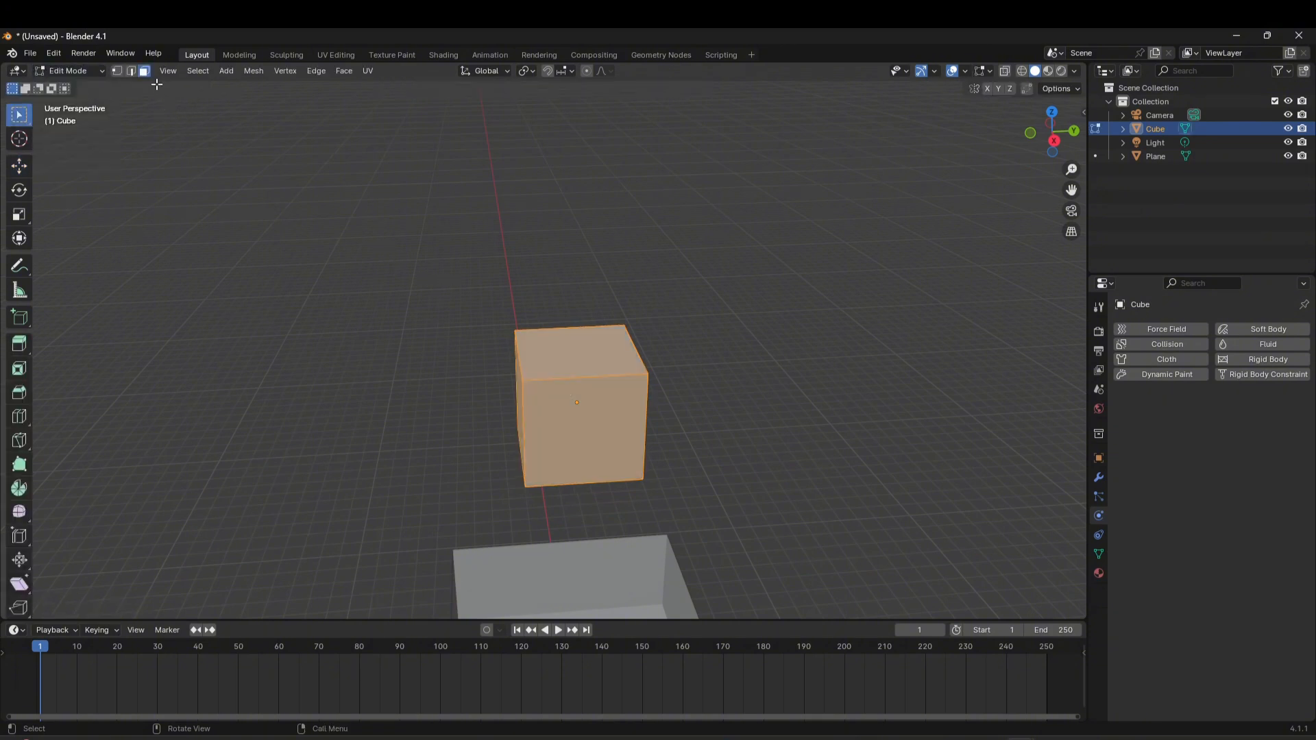
{"action": "left_click", "coordinate": [540, 346]}
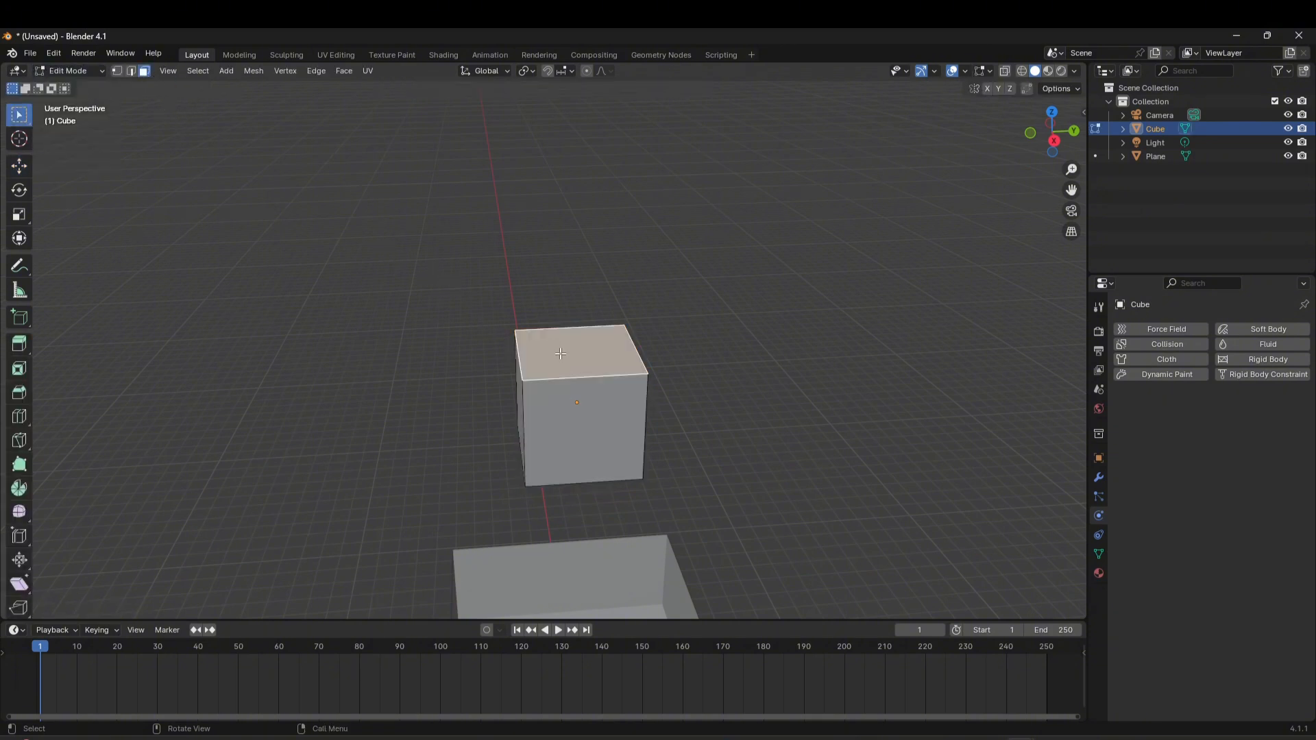
{"action": "middle_click_drag", "start_coordinate": [540, 345], "coordinate": [571, 343]}
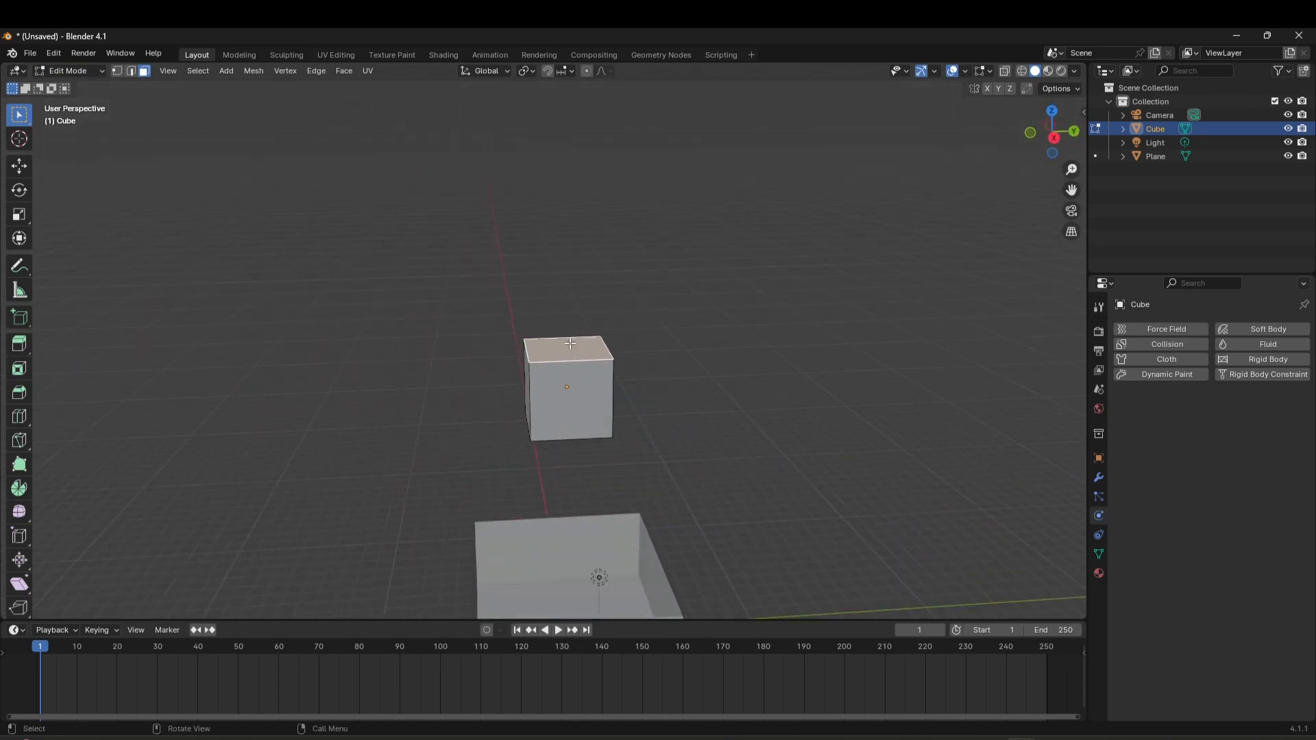
{"action": "left_click", "coordinate": [1056, 138]}
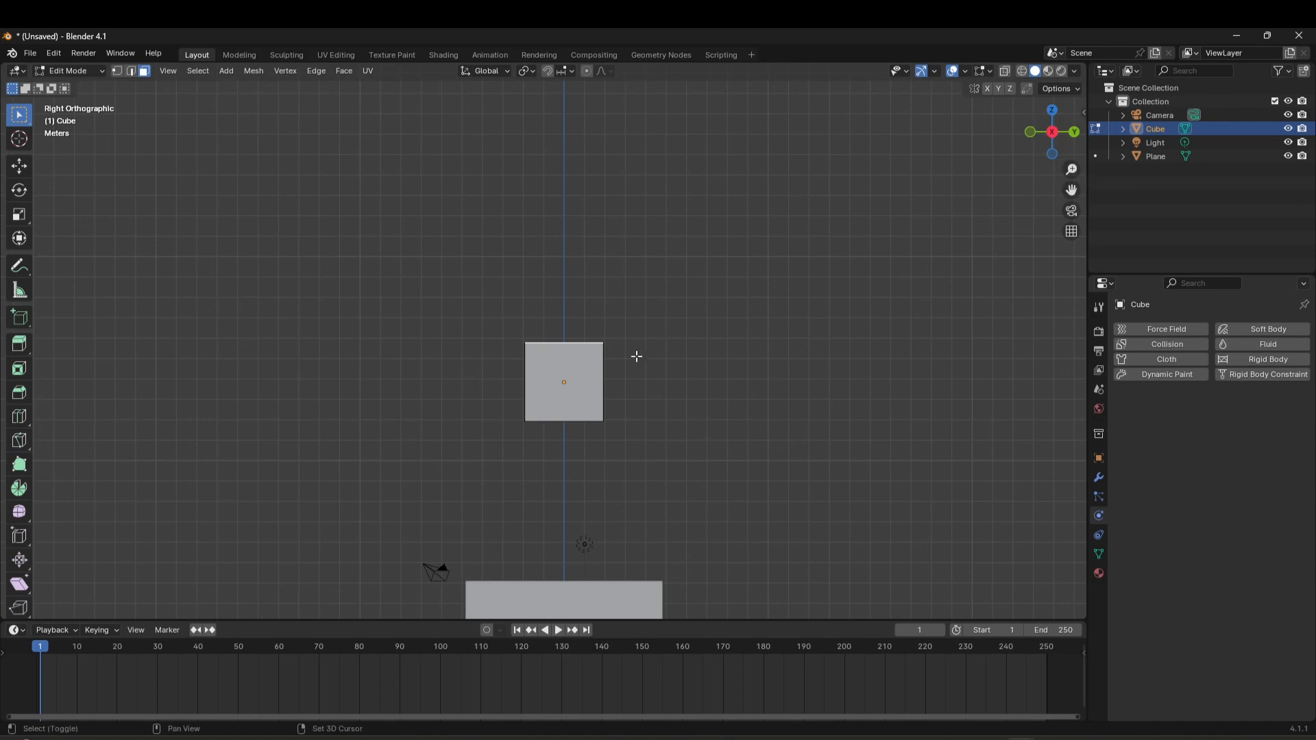
{"action": "middle_click_drag", "start_coordinate": [637, 356], "coordinate": [545, 353], "text": "shift"}
{"action": "scroll", "coordinate": [527, 315], "scroll_direction": "up", "scroll_amount": 1}
{"action": "scroll", "coordinate": [544, 370], "scroll_direction": "down", "scroll_amount": 2}
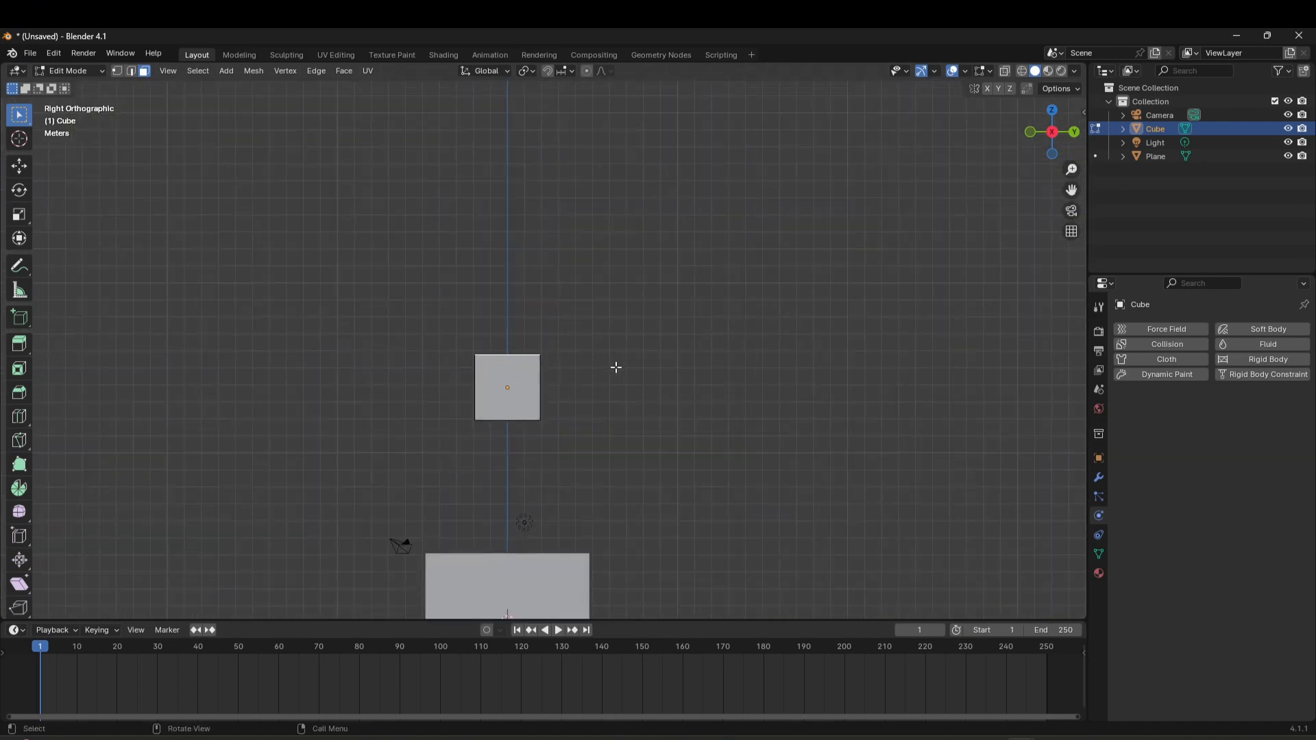
{"action": "key", "text": "e"}
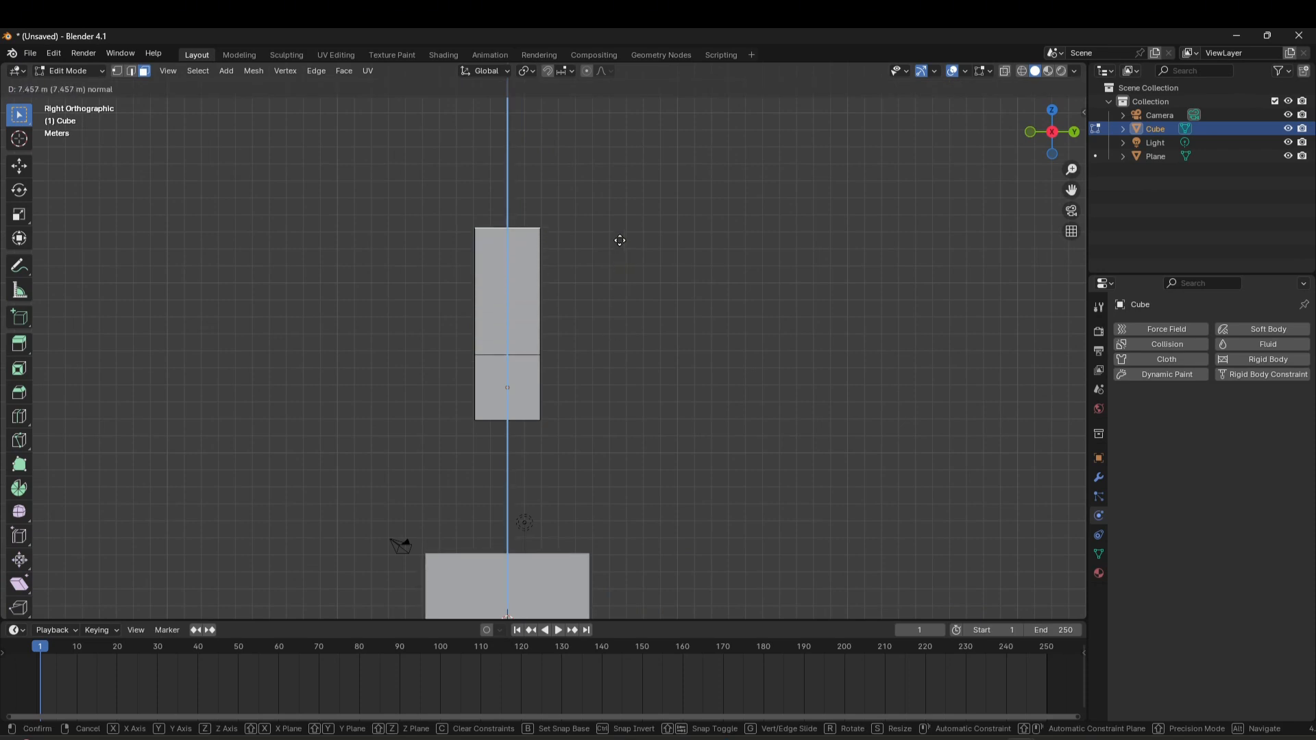
{"action": "left_click", "coordinate": [621, 236]}
Shift the extruded top face toward negative Y to slant the section, and extrude another section straight up from it.
{"action": "left_click", "coordinate": [16, 169]}
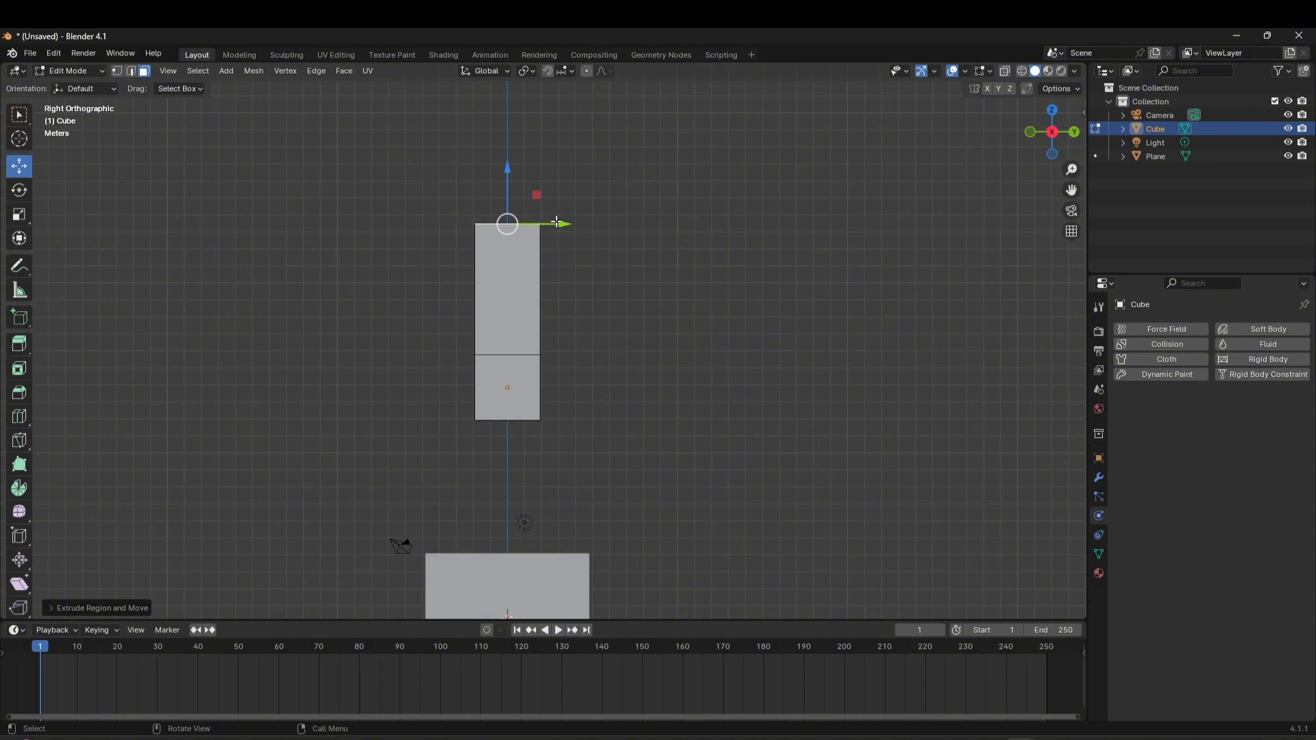
{"action": "left_click_drag", "start_coordinate": [557, 222], "coordinate": [473, 235]}
{"action": "key", "text": "e"}
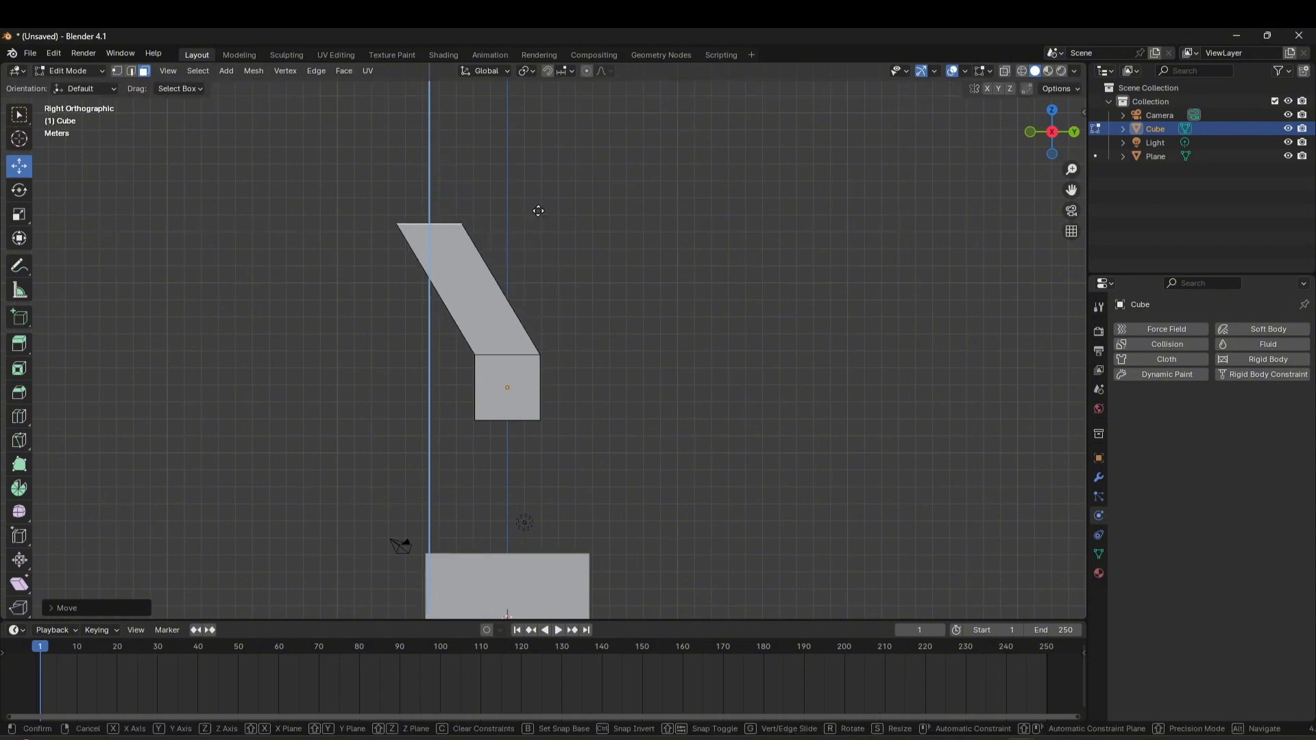
{"action": "left_click", "coordinate": [535, 111]}
{"action": "middle_click_drag", "start_coordinate": [565, 169], "coordinate": [571, 276], "text": "shift"}
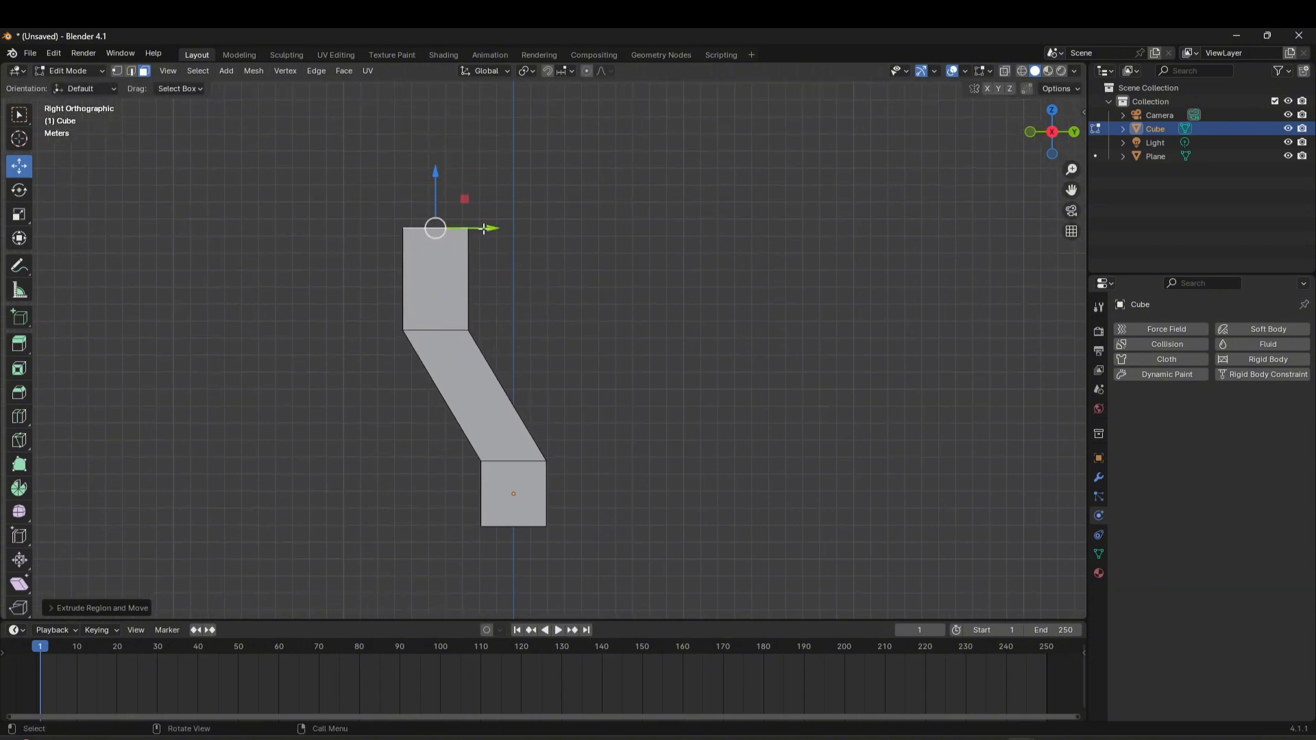
Shift the top face back toward positive Y and extrude it upward about 5.9 m.
{"action": "left_click_drag", "start_coordinate": [500, 229], "coordinate": [556, 236]}
{"action": "key", "text": "e"}
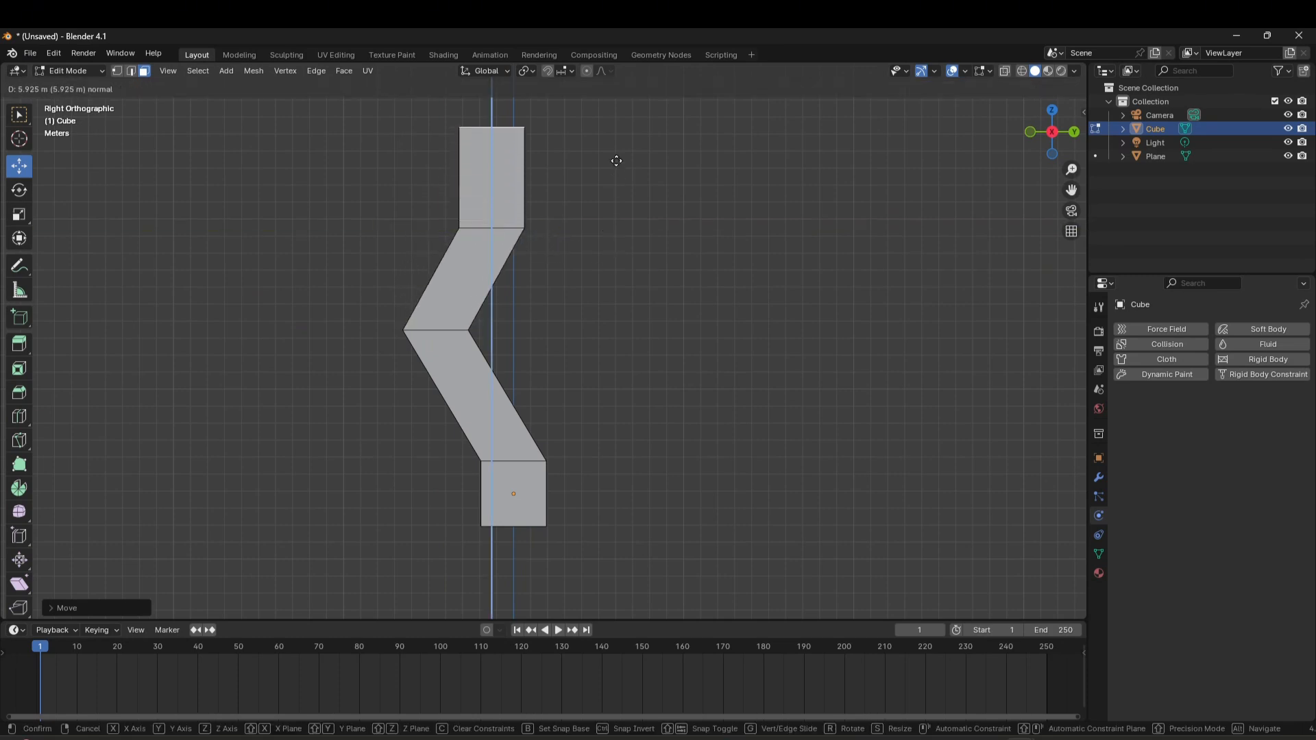
{"action": "left_click", "coordinate": [621, 163]}
{"action": "middle_click_drag", "start_coordinate": [628, 164], "coordinate": [626, 297], "text": "shift"}
Extrude the top face upward about 6.8 m more and shift it toward negative Y.
{"action": "key", "text": "e"}
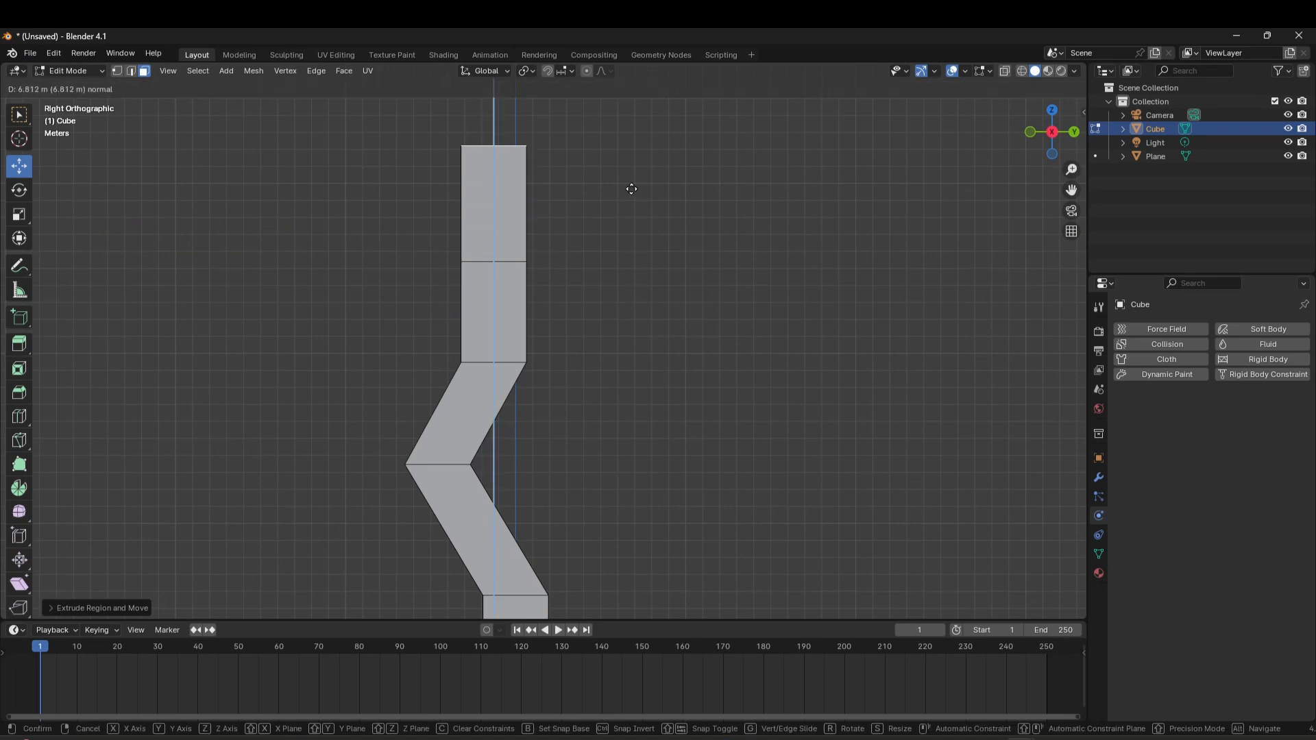
{"action": "left_click", "coordinate": [629, 191]}
{"action": "left_click_drag", "start_coordinate": [551, 142], "coordinate": [454, 177]}
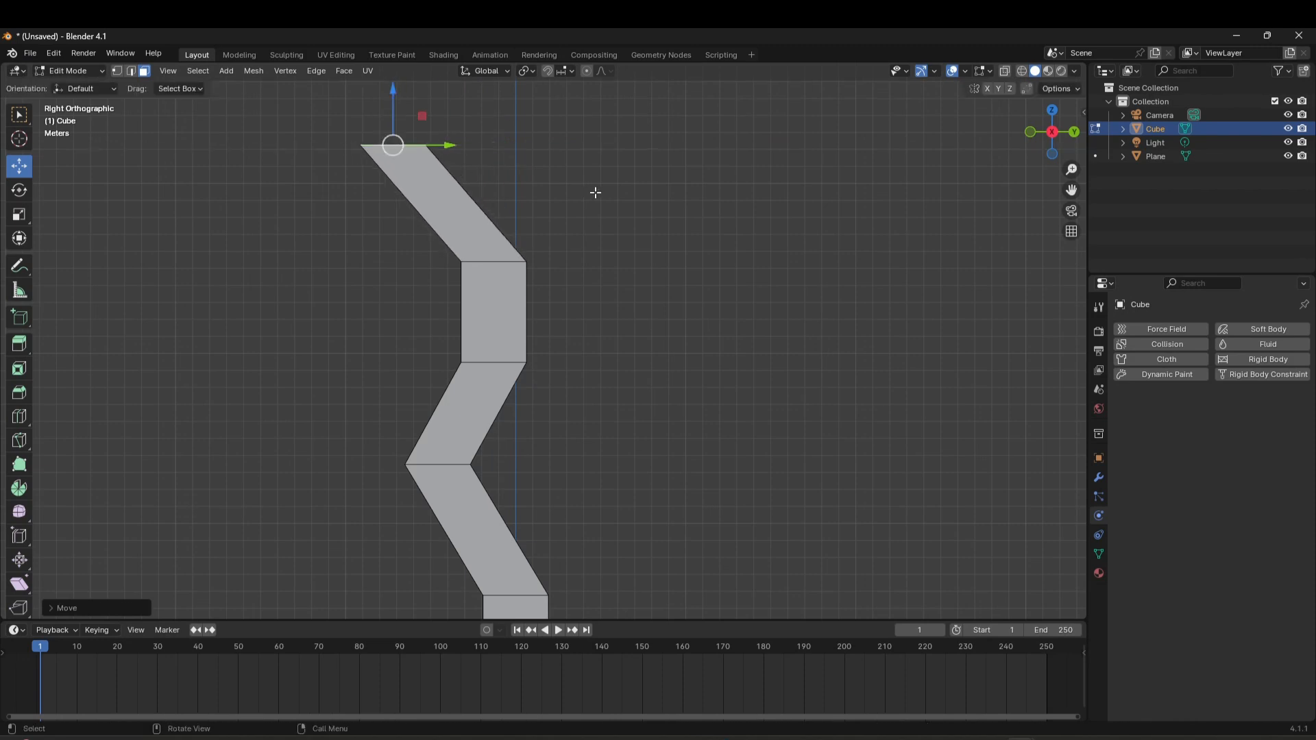
Scale up the topmost face to widen the upper opening end of the zigzag shape.
{"action": "key", "text": "s"}
{"action": "left_click", "coordinate": [688, 196]}
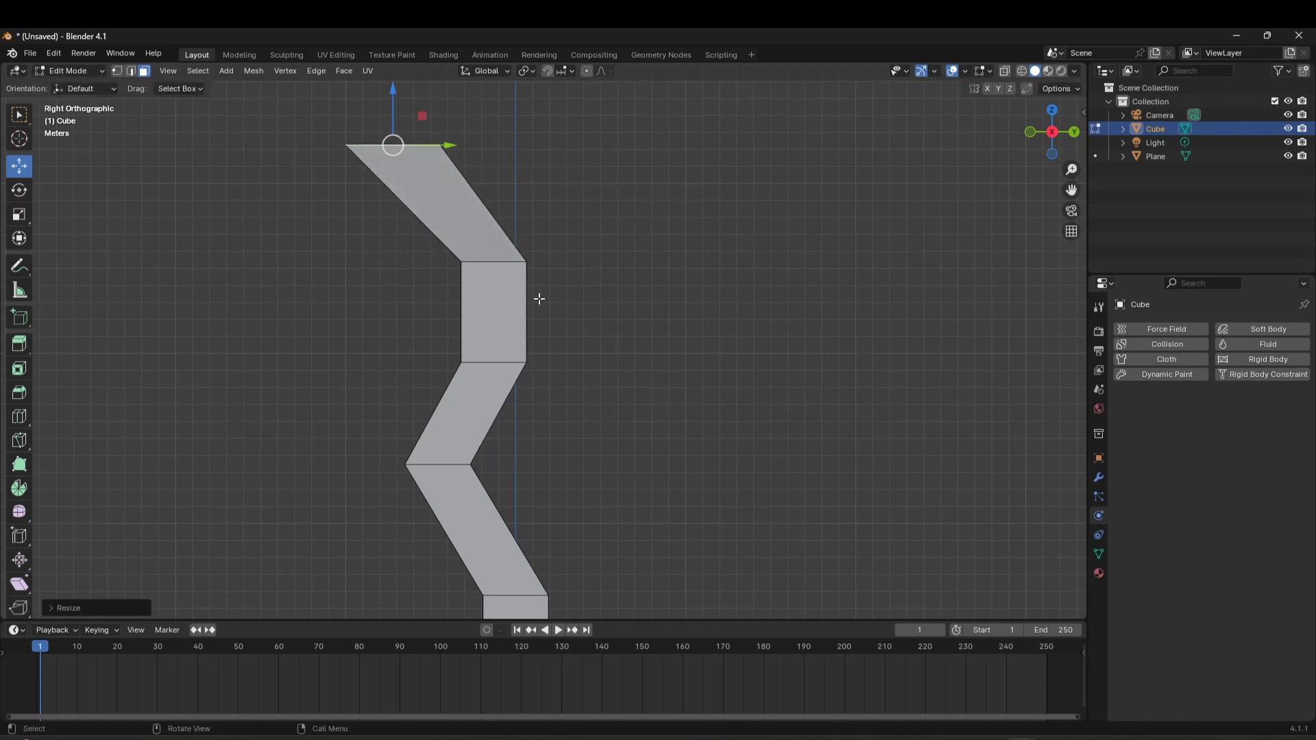
{"action": "scroll", "coordinate": [561, 254], "scroll_direction": "down", "scroll_amount": 2}
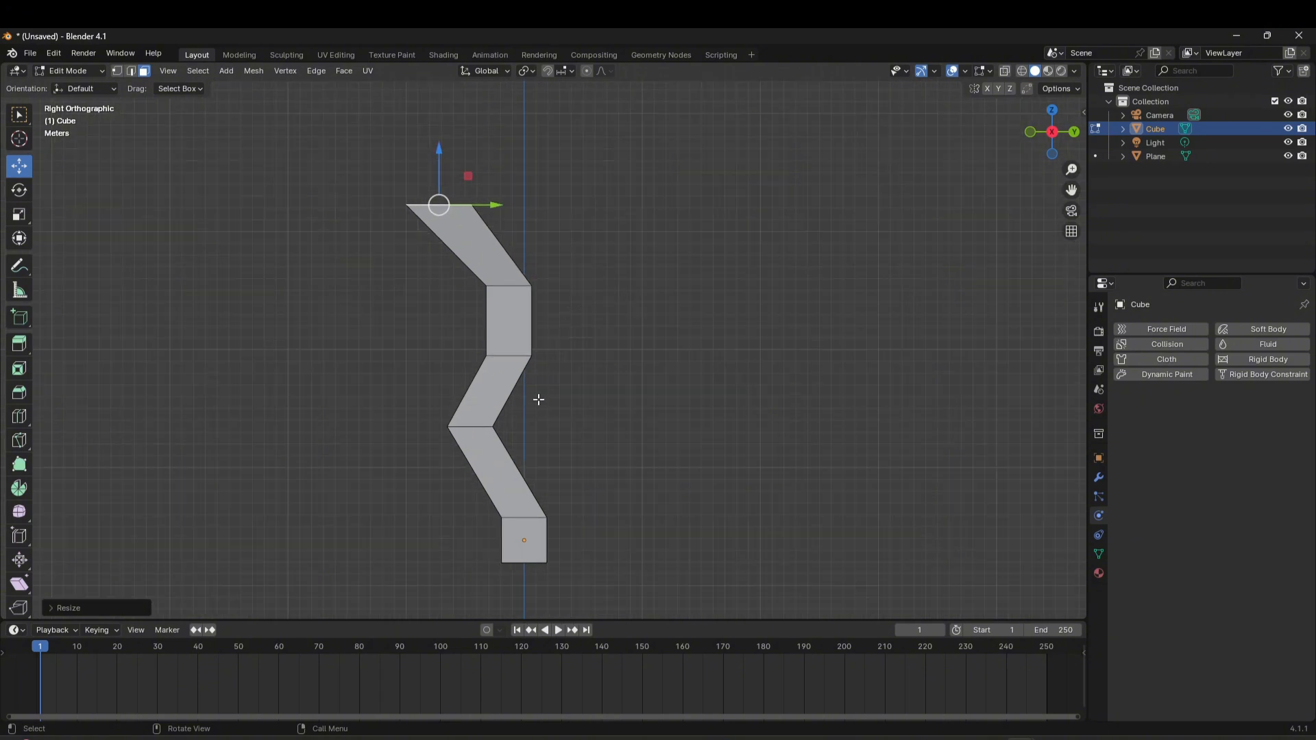
{"action": "scroll", "coordinate": [511, 357], "scroll_direction": "up", "scroll_amount": 2}
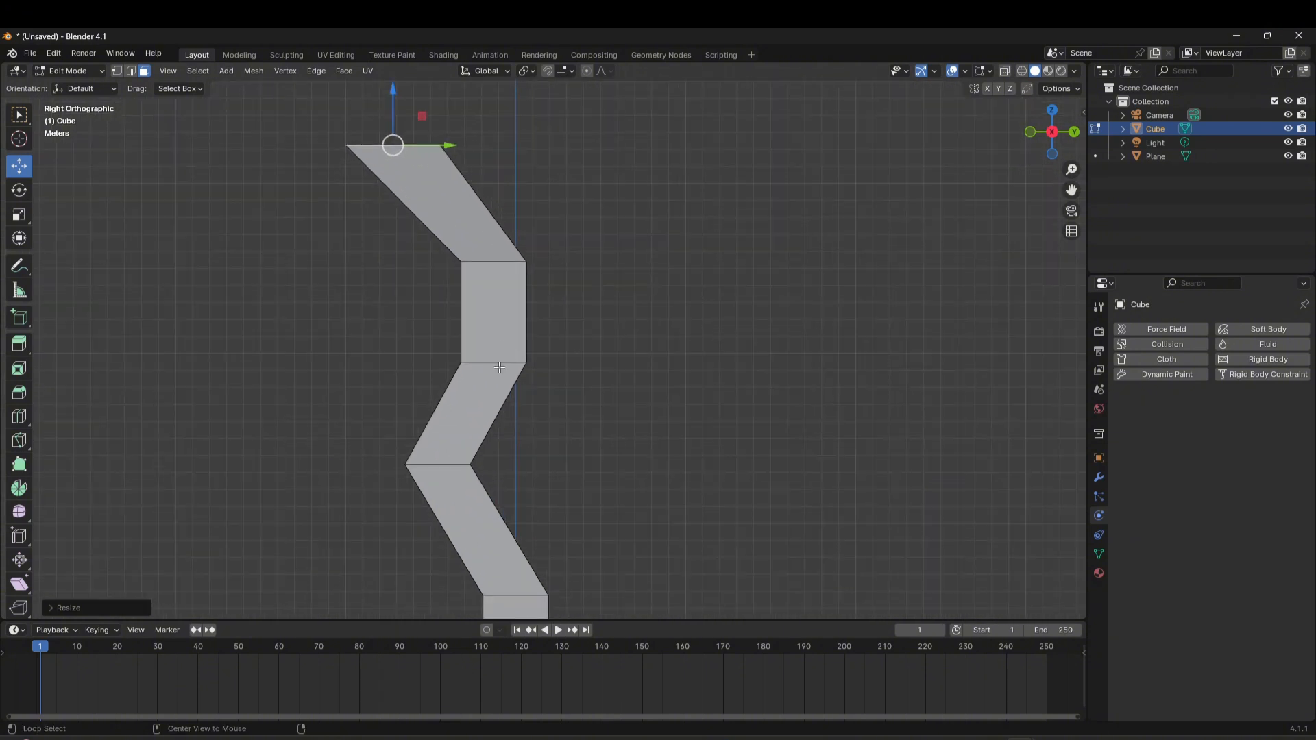
Shift the edge loop at the tube's second bend from the top toward negative Y and scale it up about 1.23 times.
{"action": "left_click", "coordinate": [492, 358], "text": "alt"}
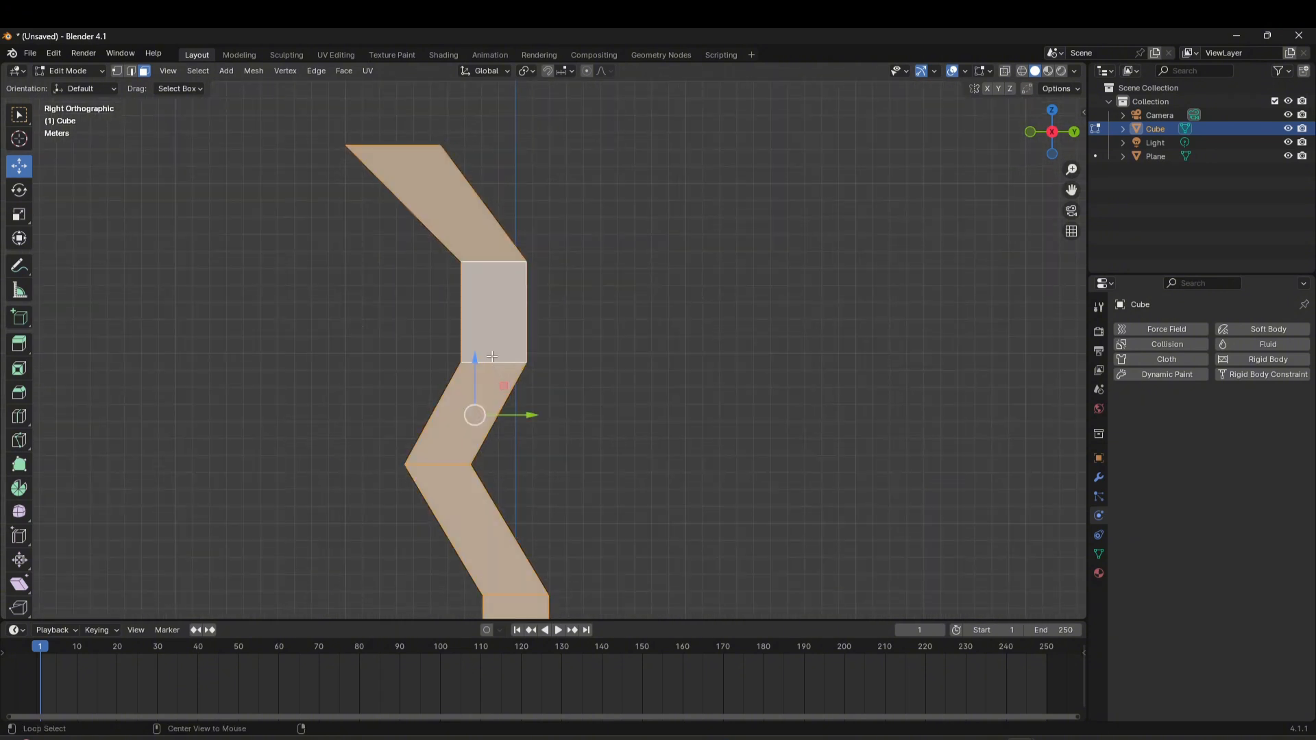
{"action": "left_click", "coordinate": [131, 71]}
{"action": "left_click", "coordinate": [569, 385]}
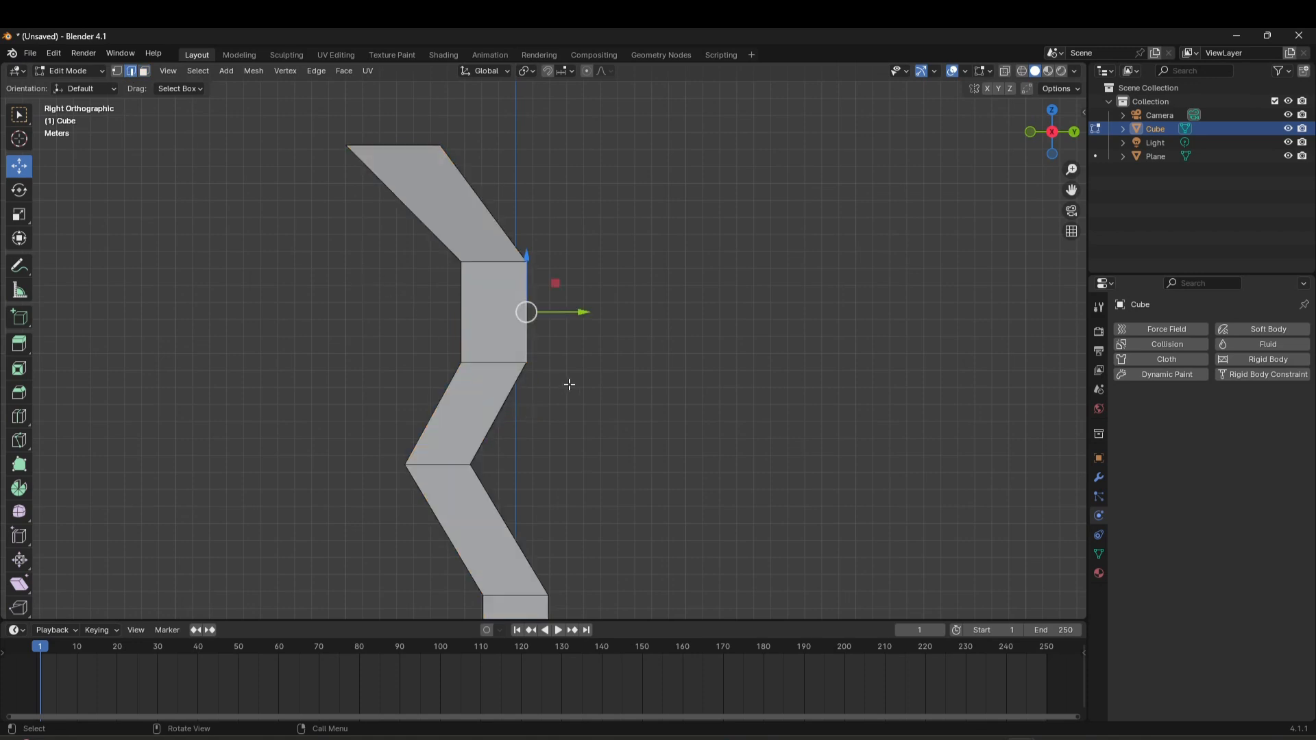
{"action": "left_click", "coordinate": [512, 363], "text": "alt"}
{"action": "scroll", "coordinate": [508, 366], "scroll_direction": "up", "scroll_amount": 3}
{"action": "left_click_drag", "start_coordinate": [518, 380], "coordinate": [369, 357]}
{"action": "key", "text": "s"}
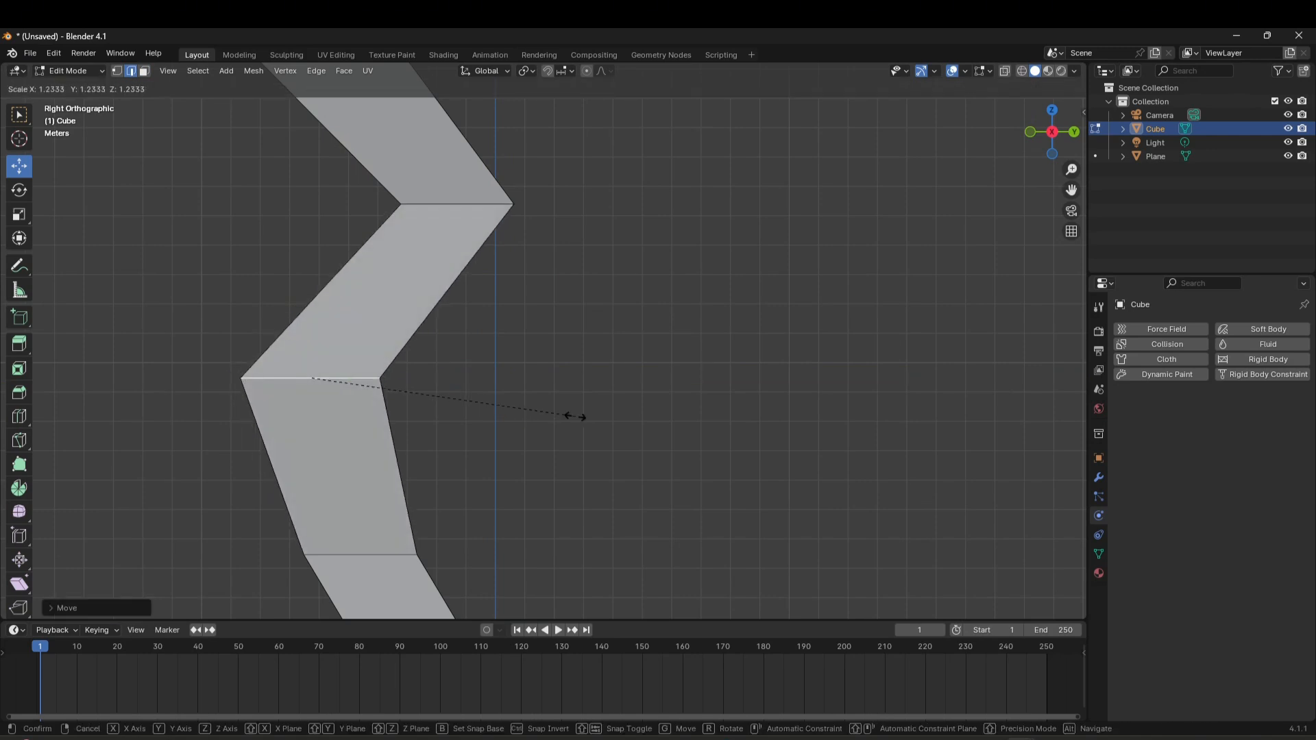
{"action": "left_click", "coordinate": [573, 414]}
{"action": "scroll", "coordinate": [547, 412], "scroll_direction": "down", "scroll_amount": 3}
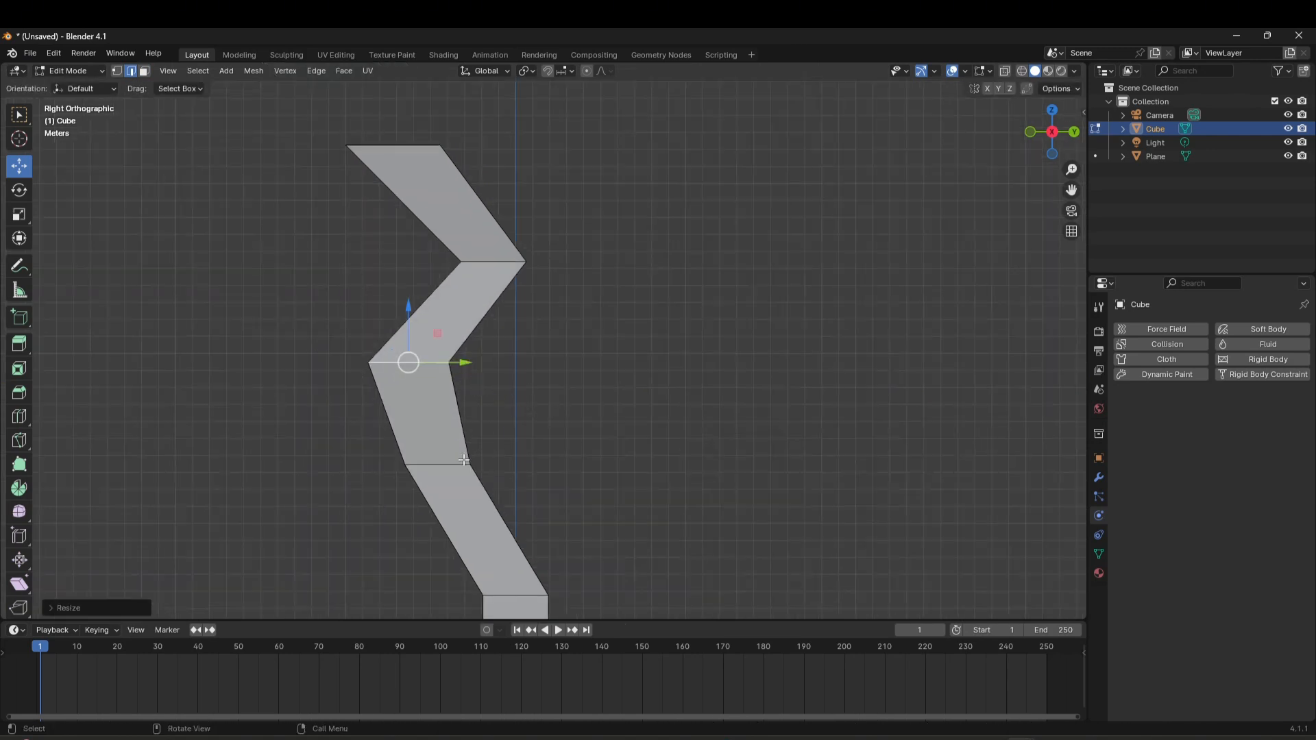
Scale up the edge loop at the third bend from the top to widen the tube there.
{"action": "scroll", "coordinate": [455, 459], "scroll_direction": "up", "scroll_amount": 3}
{"action": "middle_click_drag", "start_coordinate": [455, 473], "coordinate": [580, 337], "text": "shift"}
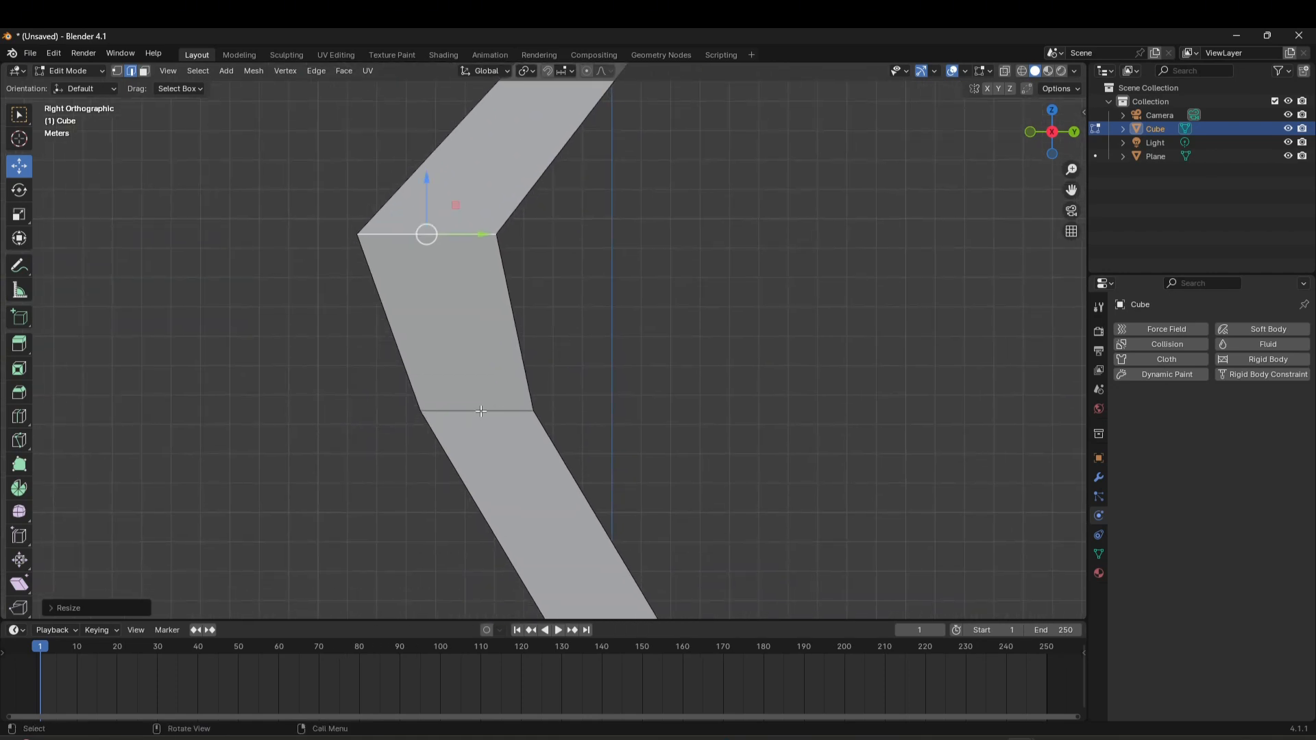
{"action": "left_click", "coordinate": [481, 411]}
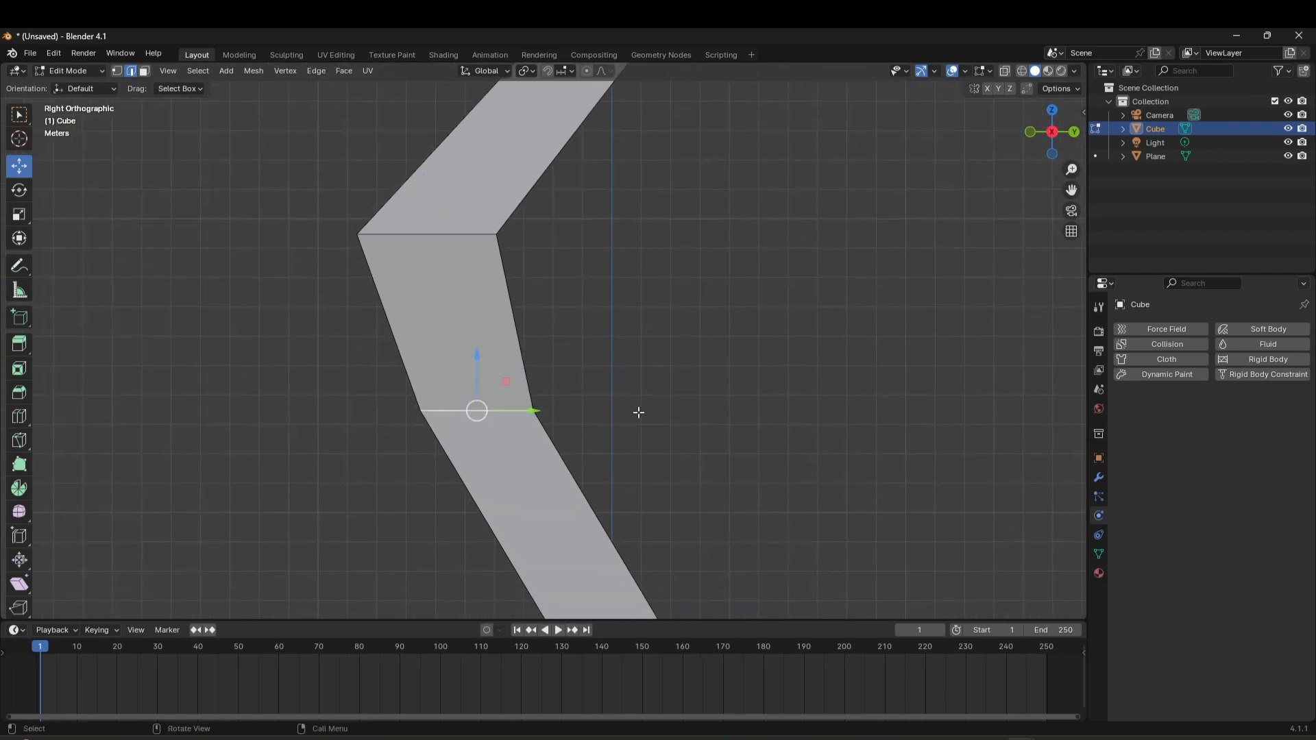
{"action": "key", "text": "s"}
{"action": "left_click", "coordinate": [687, 414]}
{"action": "scroll", "coordinate": [624, 356], "scroll_direction": "down", "scroll_amount": 3}
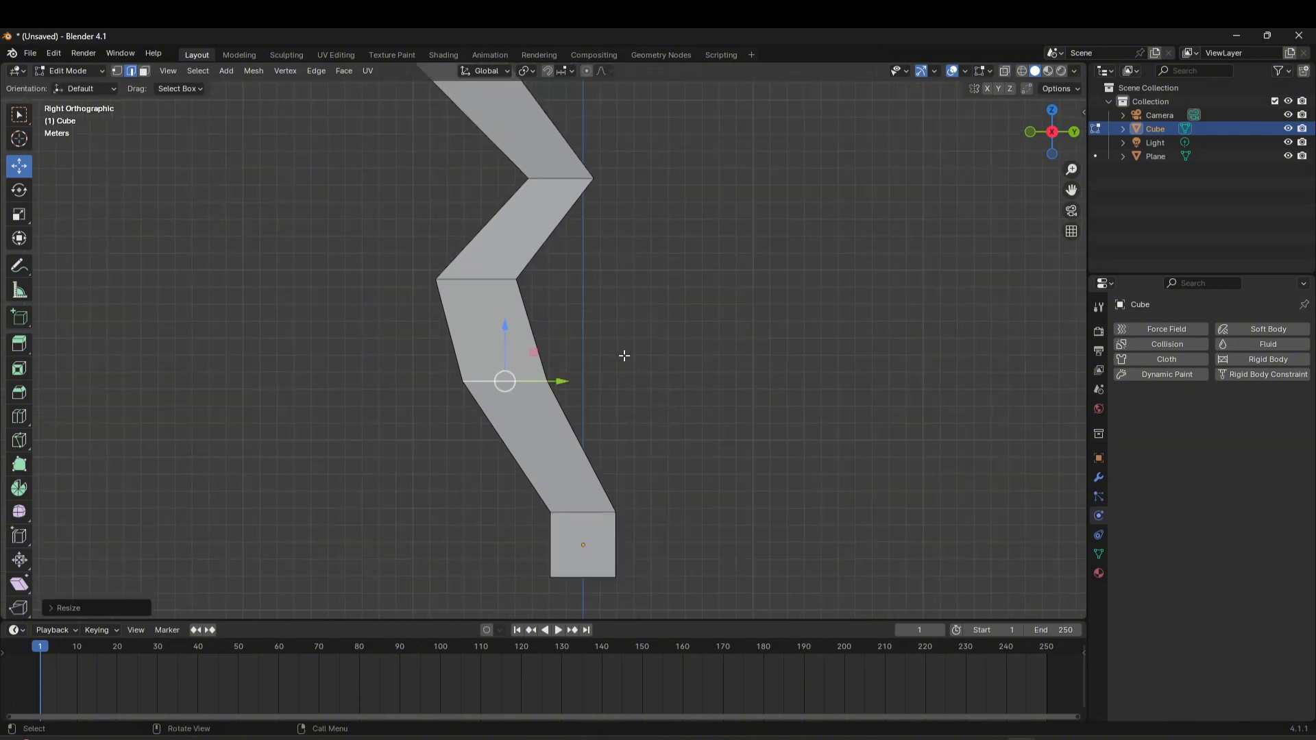
Examine the zigzag shape from several angles, from its top end down to the box beneath it.
{"action": "middle_click_drag", "start_coordinate": [624, 356], "coordinate": [655, 351]}
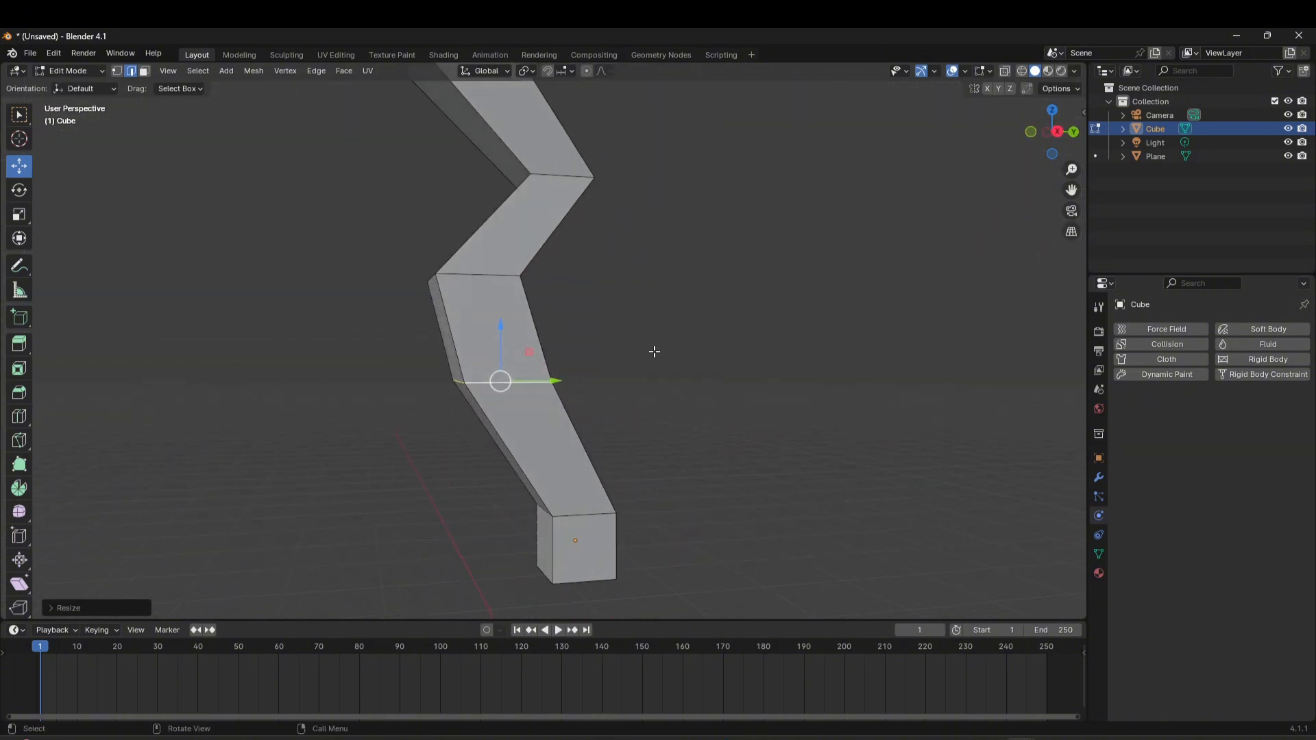
{"action": "middle_click_drag", "start_coordinate": [644, 470], "coordinate": [617, 373], "text": "shift"}
{"action": "middle_click_drag", "start_coordinate": [598, 238], "coordinate": [590, 467], "text": "shift"}
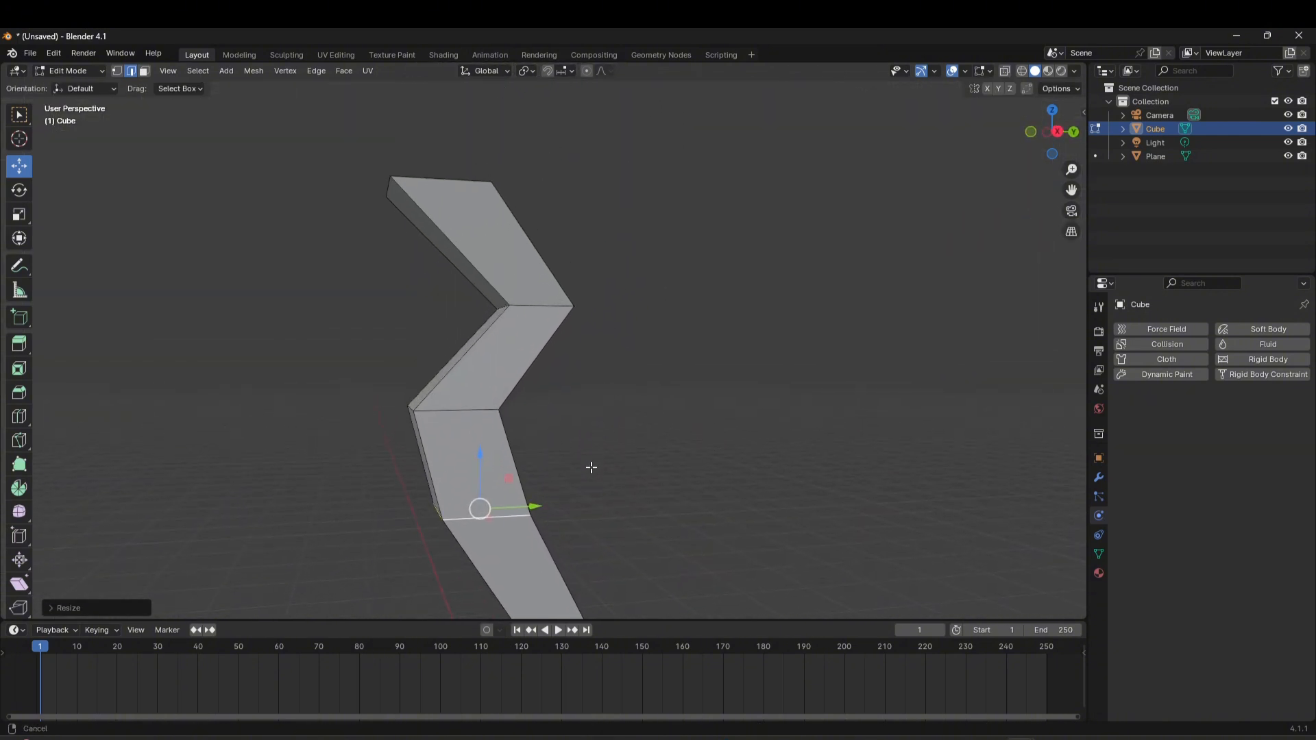
{"action": "mouse_move", "coordinate": [567, 335]}
{"action": "middle_mouse_down", "text": "shift"}
{"action": "mouse_move", "coordinate": [582, 411]}
{"action": "mouse_move", "coordinate": [561, 438]}
{"action": "mouse_move", "coordinate": [573, 455]}
{"action": "mouse_move", "coordinate": [600, 401]}
{"action": "middle_mouse_up", "text": "shift"}
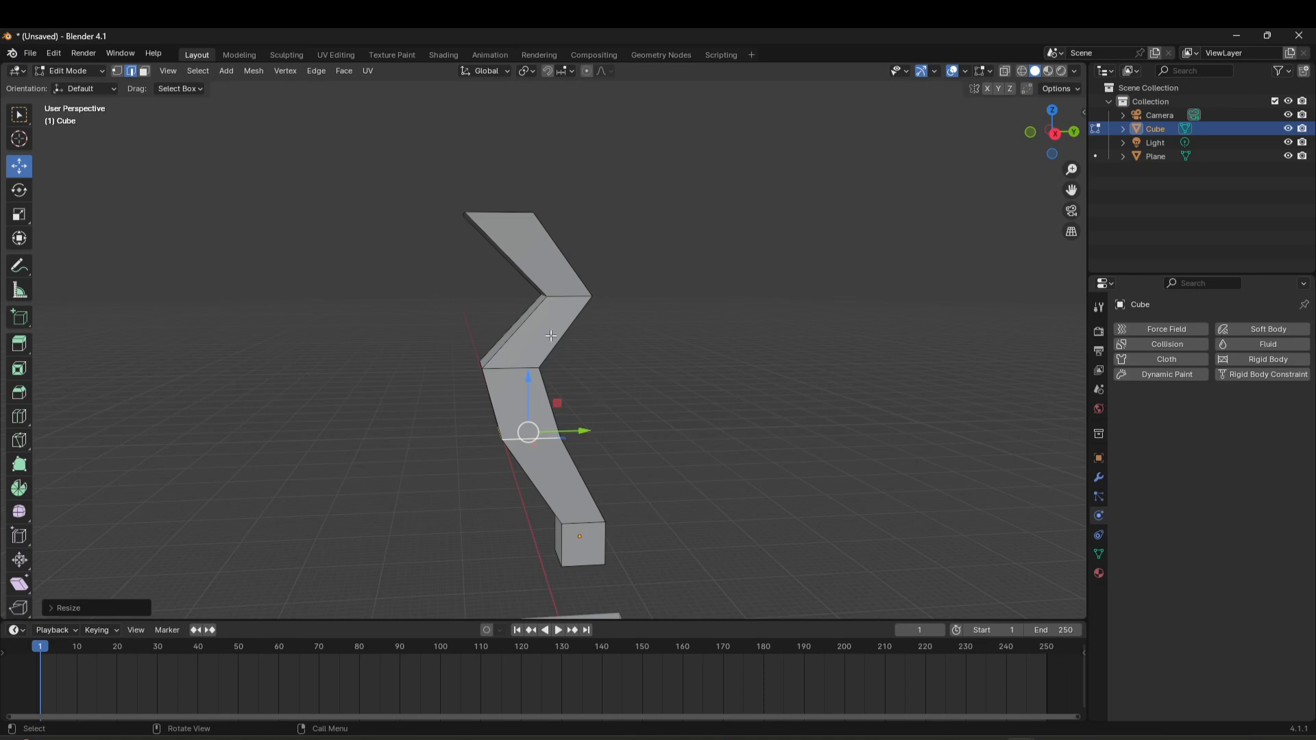
{"action": "middle_click_drag", "start_coordinate": [551, 336], "coordinate": [590, 310]}
{"action": "scroll", "coordinate": [575, 365], "scroll_direction": "up", "scroll_amount": 2}
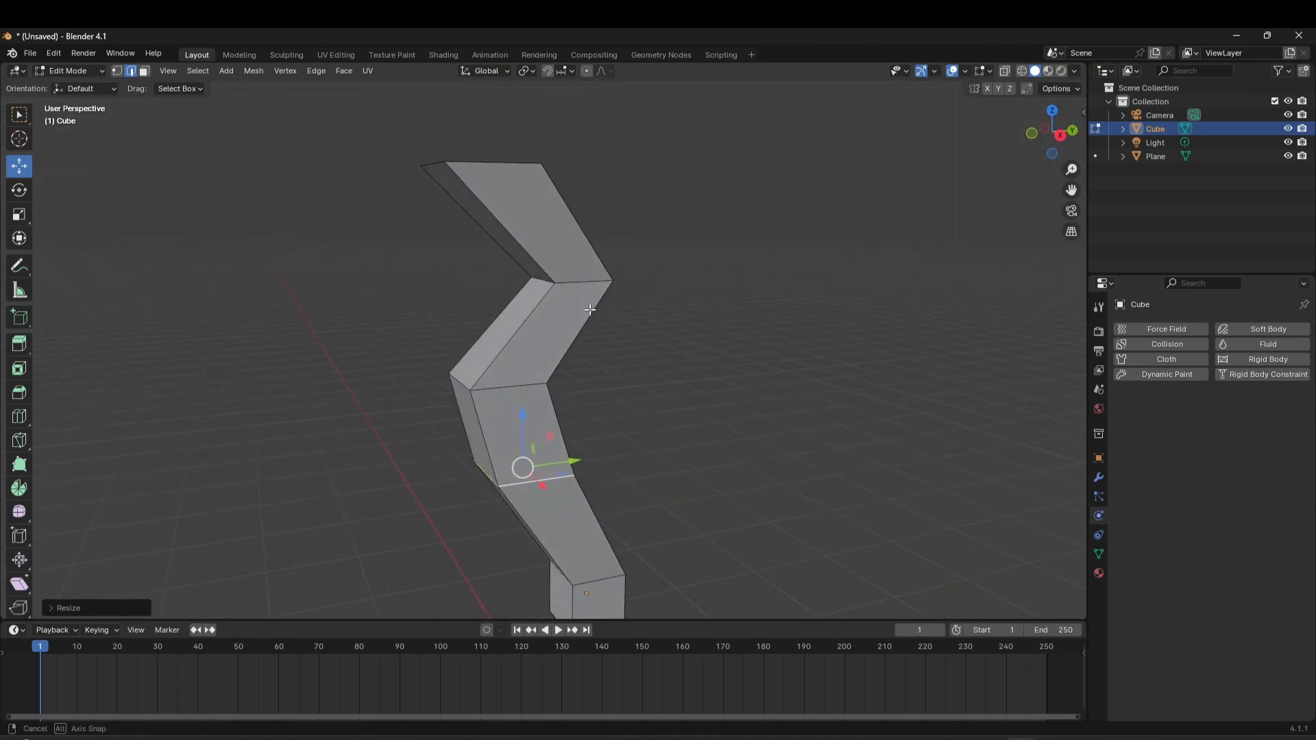
{"action": "middle_click_drag", "start_coordinate": [579, 441], "coordinate": [544, 268], "text": "shift"}
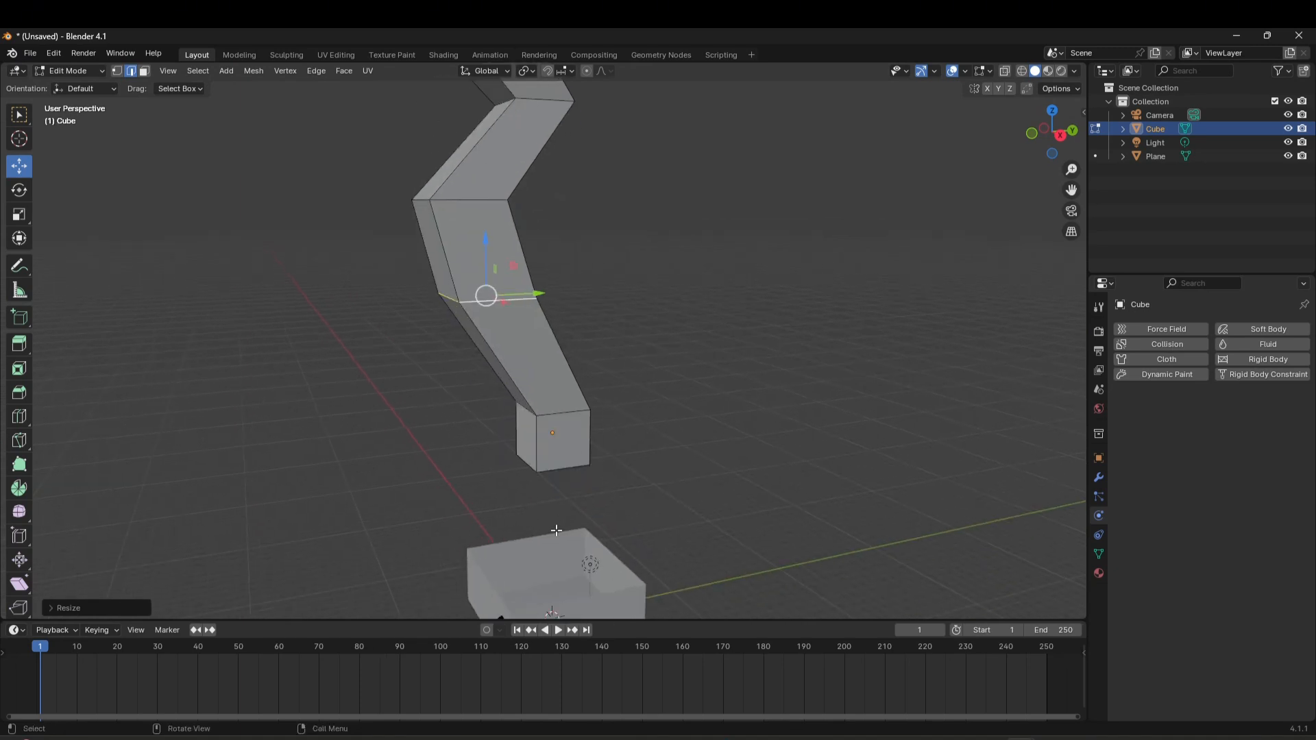
{"action": "middle_click_drag", "start_coordinate": [605, 544], "coordinate": [602, 463], "text": "shift"}
{"action": "middle_click_drag", "start_coordinate": [602, 326], "coordinate": [577, 373]}
Try to bevel all edges of the closed zigzag shape with 3 segments and a width of about 0.434 m, and undo it.
{"action": "key", "text": "a"}
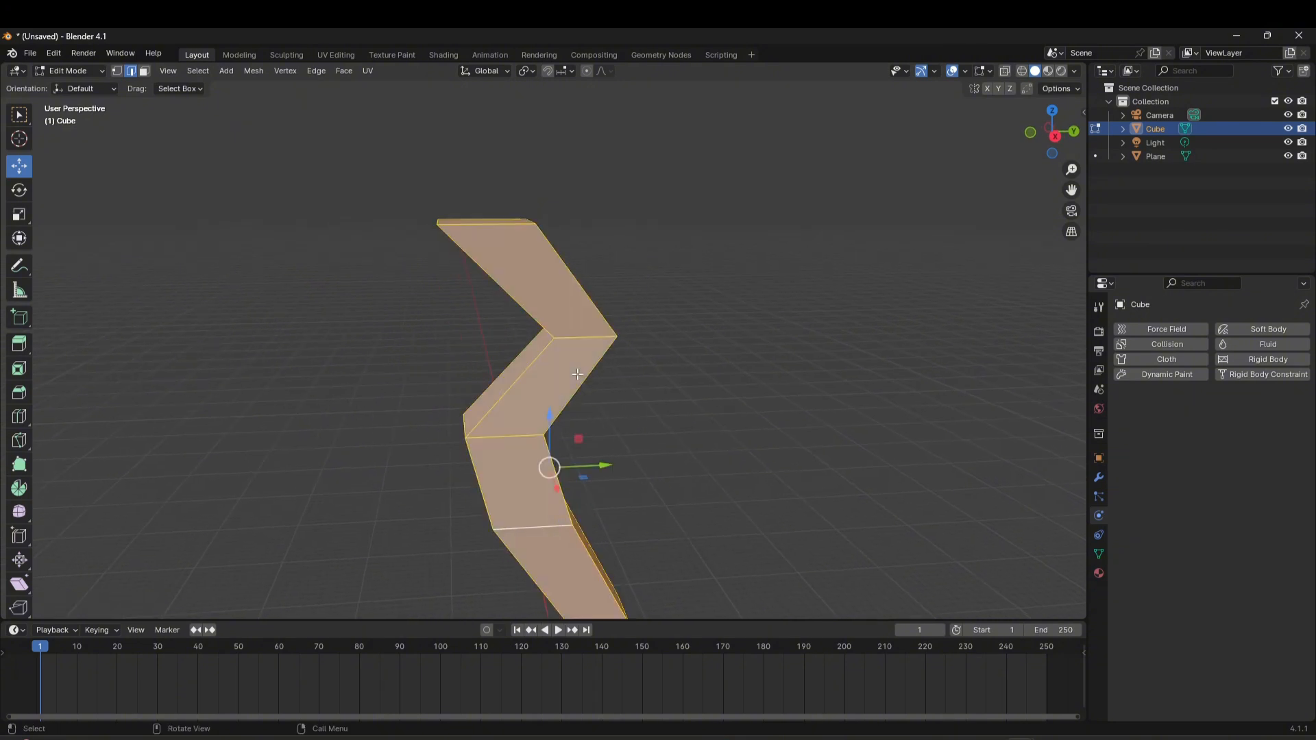
{"action": "middle_click_drag", "start_coordinate": [626, 425], "coordinate": [621, 391]}
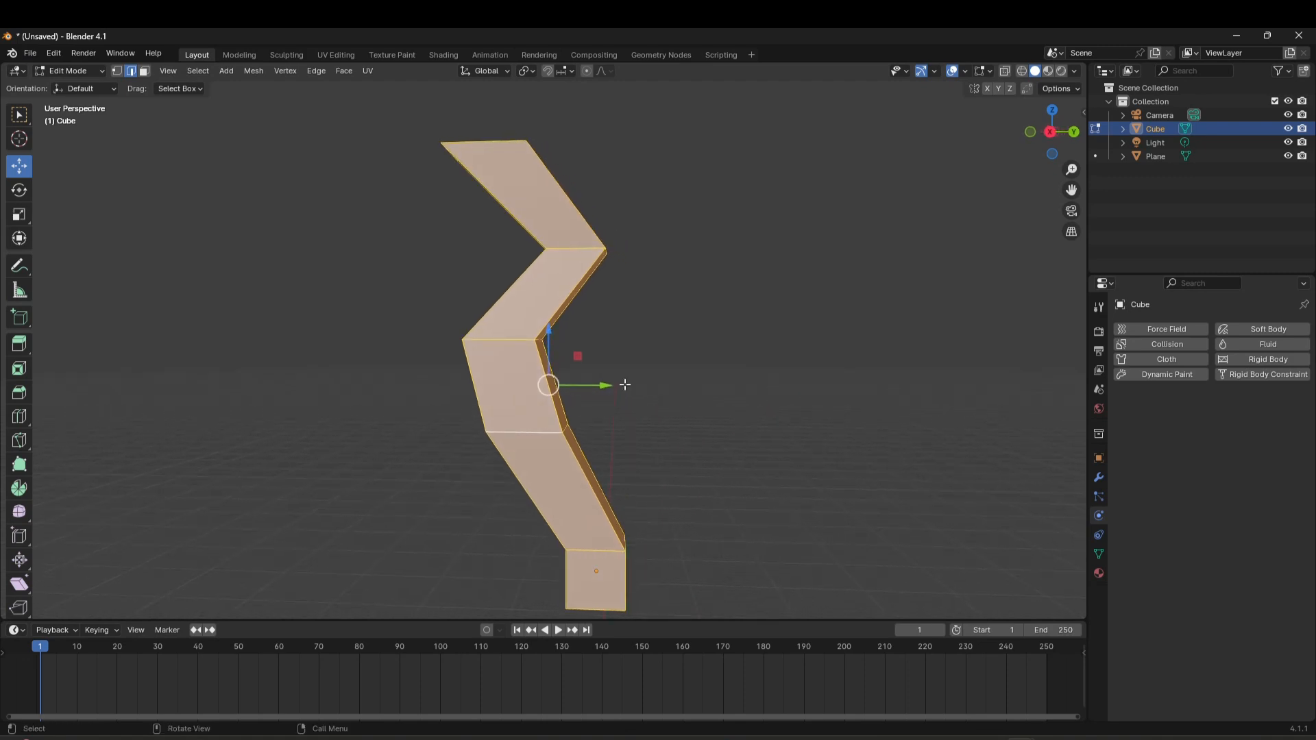
{"action": "key", "text": "ctrl+b"}
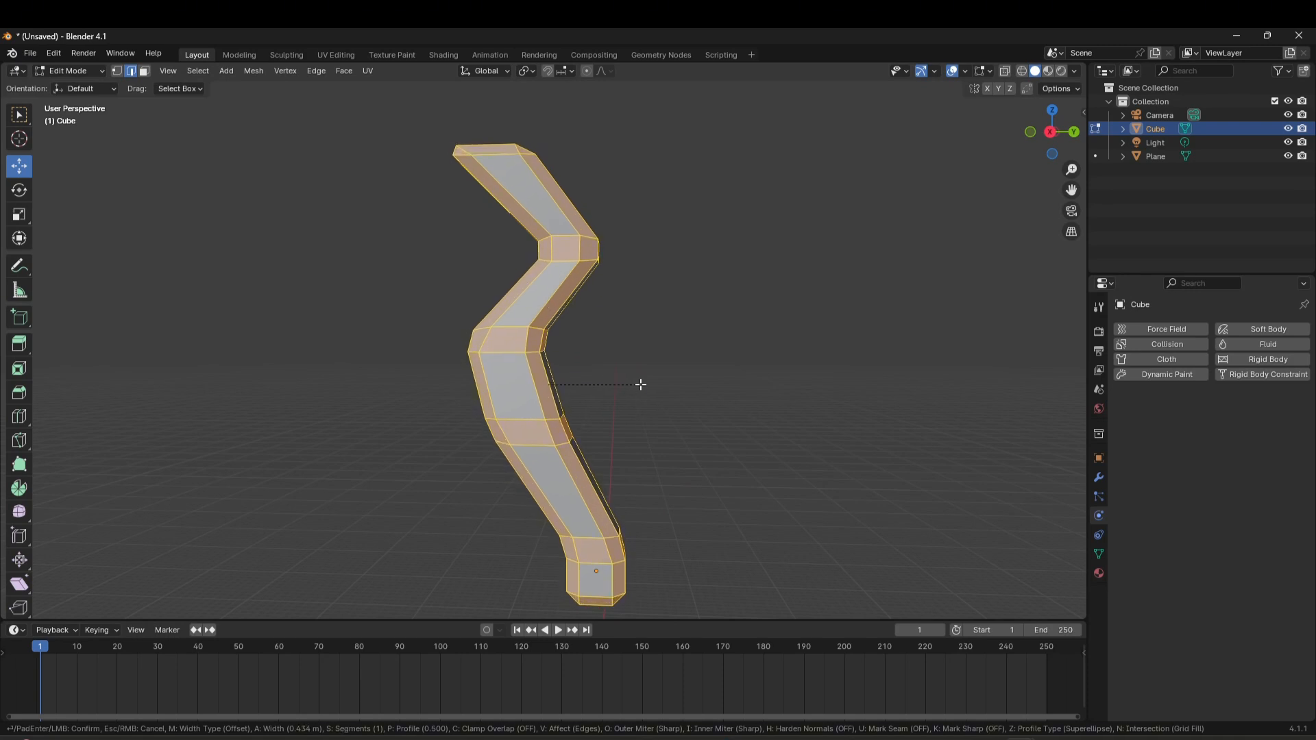
{"action": "scroll", "coordinate": [641, 385], "scroll_direction": "up", "scroll_amount": 1}
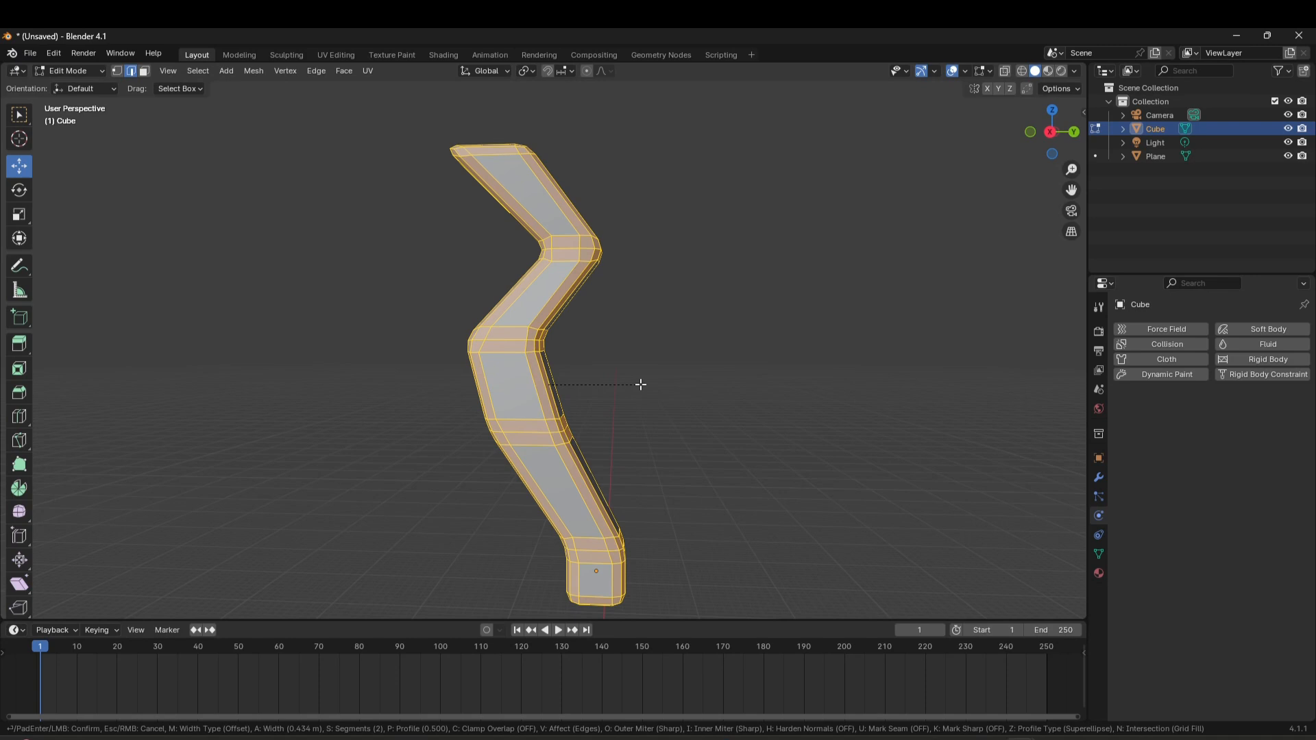
{"action": "scroll", "coordinate": [641, 385], "scroll_direction": "up", "scroll_amount": 1}
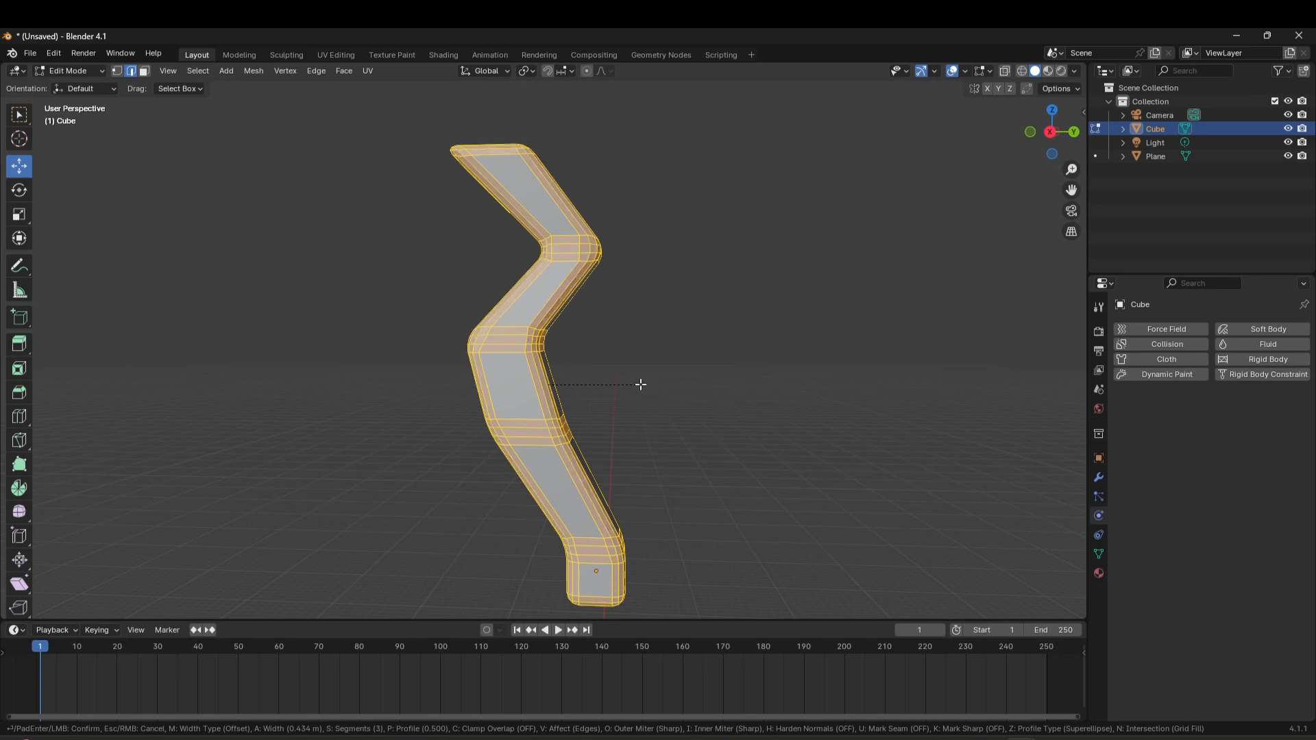
{"action": "left_click", "coordinate": [641, 385]}
{"action": "middle_click_drag", "start_coordinate": [641, 382], "coordinate": [651, 451]}
{"action": "key", "text": "ctrl+z"}
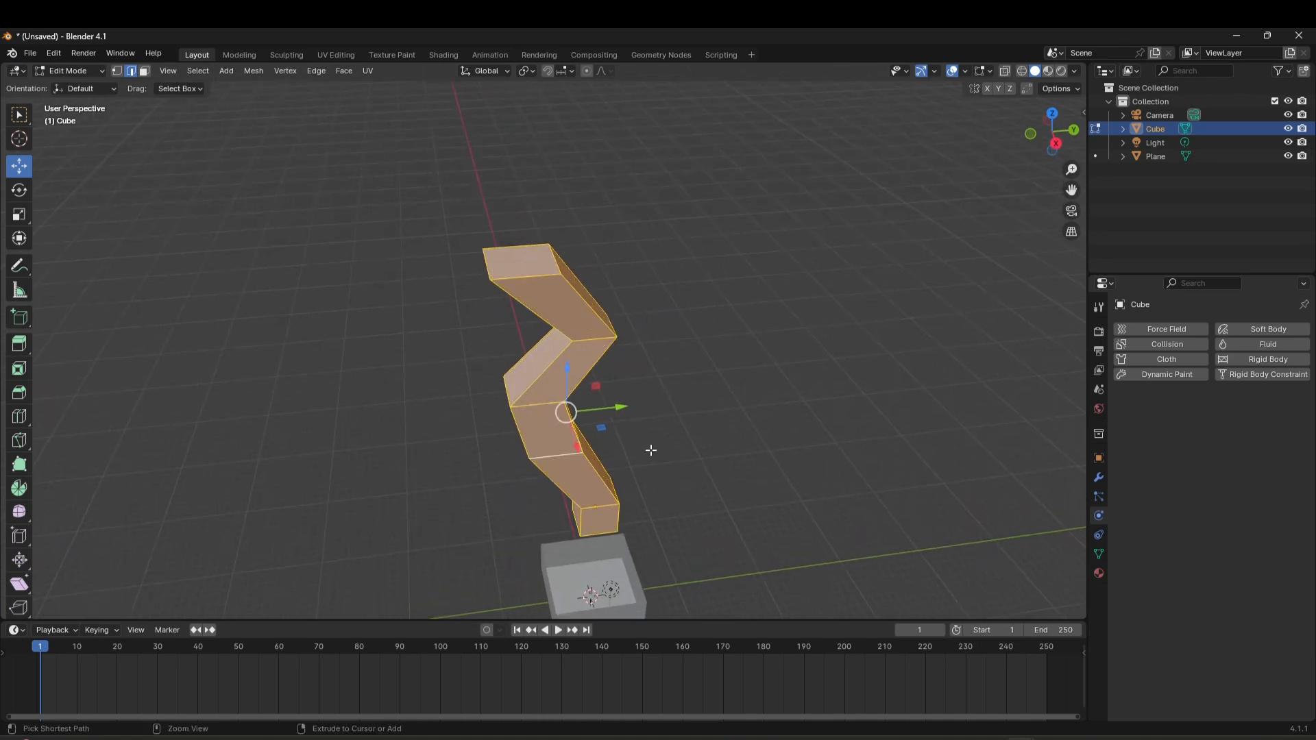
Delete the topmost face of the zigzag shape to open its upper end.
{"action": "middle_click_drag", "start_coordinate": [603, 410], "coordinate": [585, 391]}
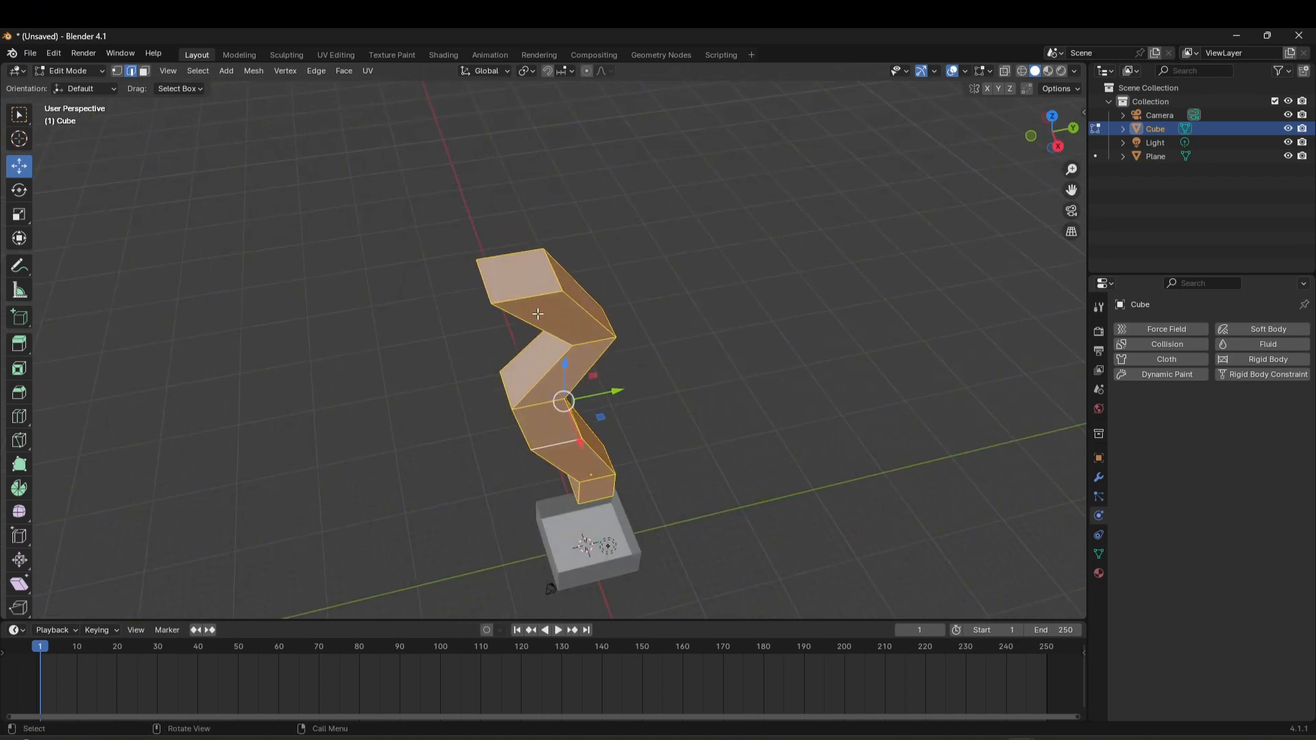
{"action": "scroll", "coordinate": [537, 314], "scroll_direction": "up", "scroll_amount": 2}
{"action": "middle_click_drag", "start_coordinate": [539, 297], "coordinate": [570, 338], "text": "shift"}
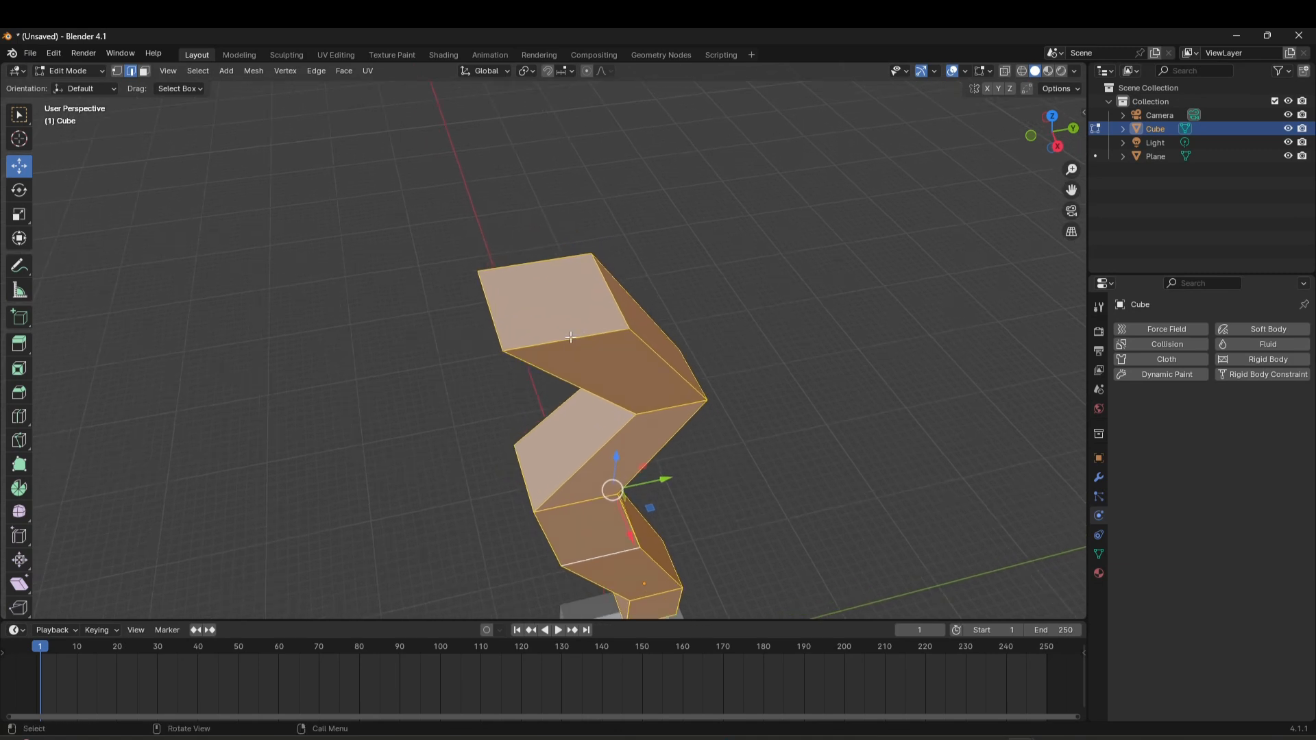
{"action": "left_click", "coordinate": [143, 72]}
{"action": "left_click", "coordinate": [563, 298]}
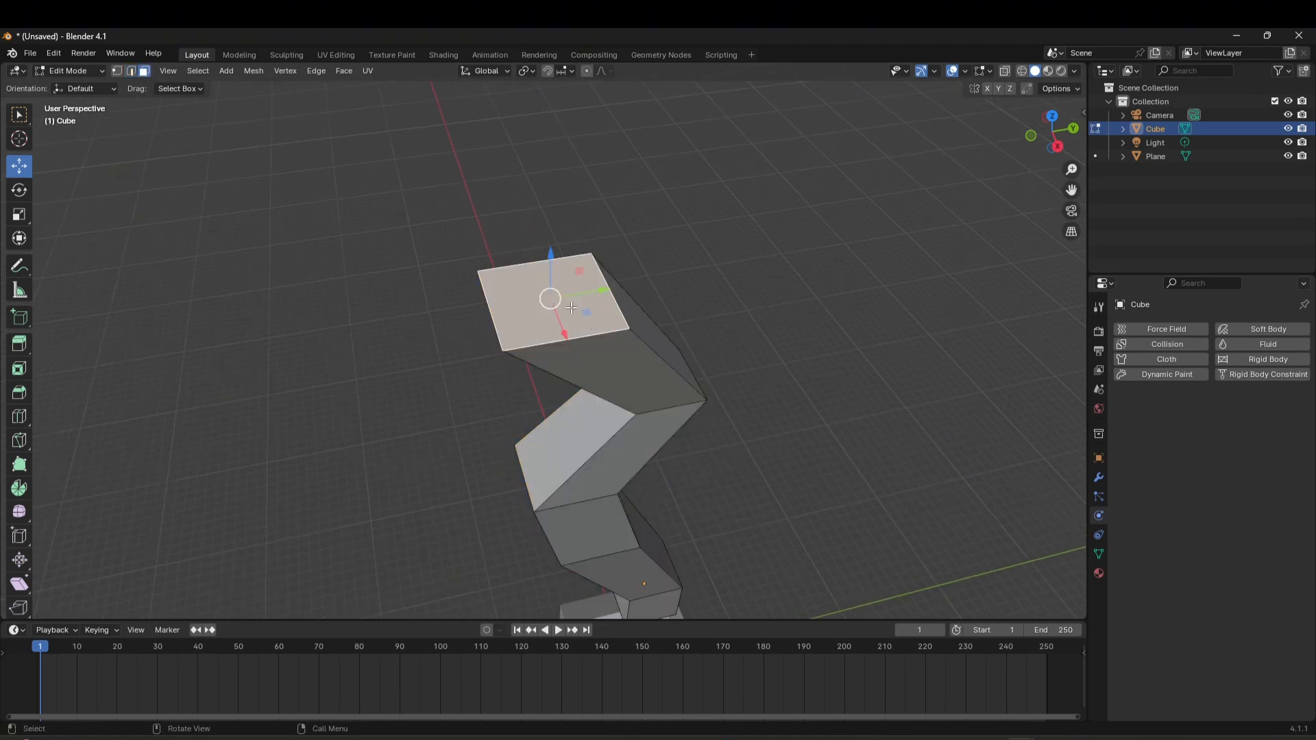
{"action": "key", "text": "x"}
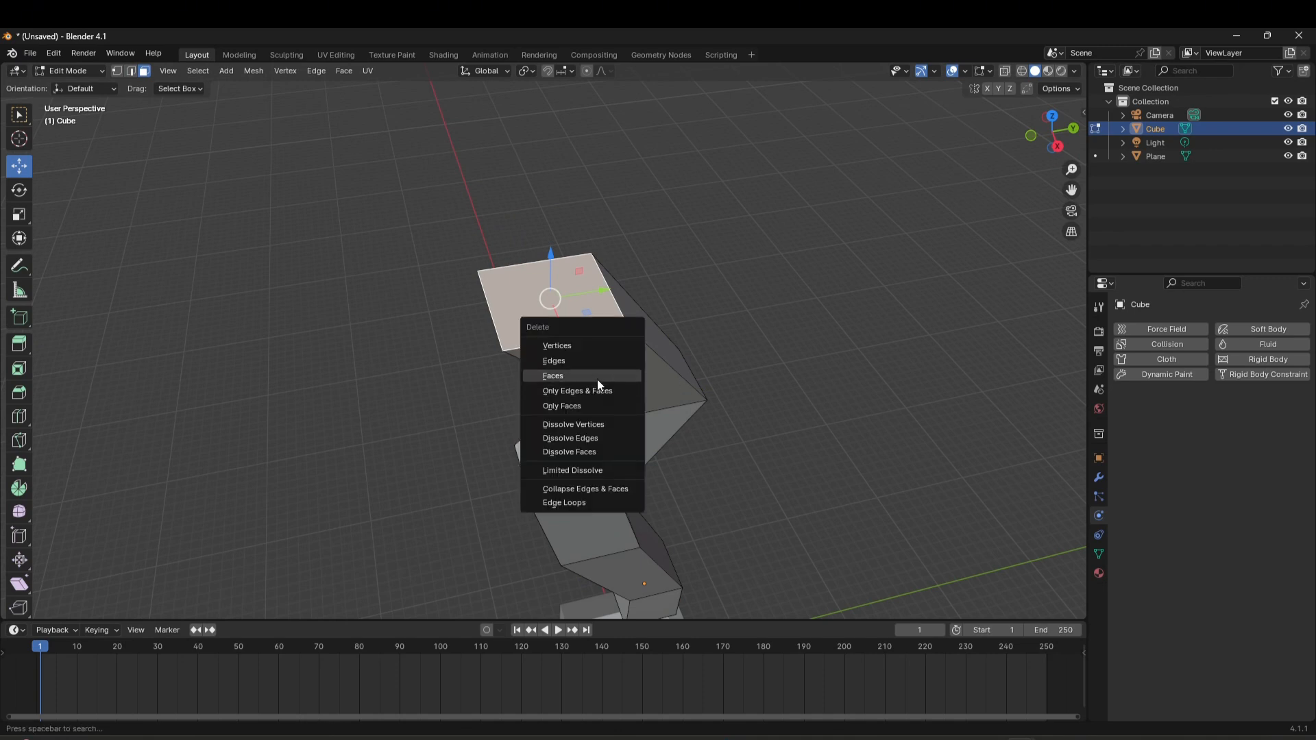
{"action": "left_click", "coordinate": [595, 377]}
Delete the bottom face of the zigzag shape to open its lower end.
{"action": "middle_click_drag", "start_coordinate": [554, 329], "coordinate": [629, 393]}
{"action": "scroll", "coordinate": [628, 393], "scroll_direction": "up", "scroll_amount": 8}
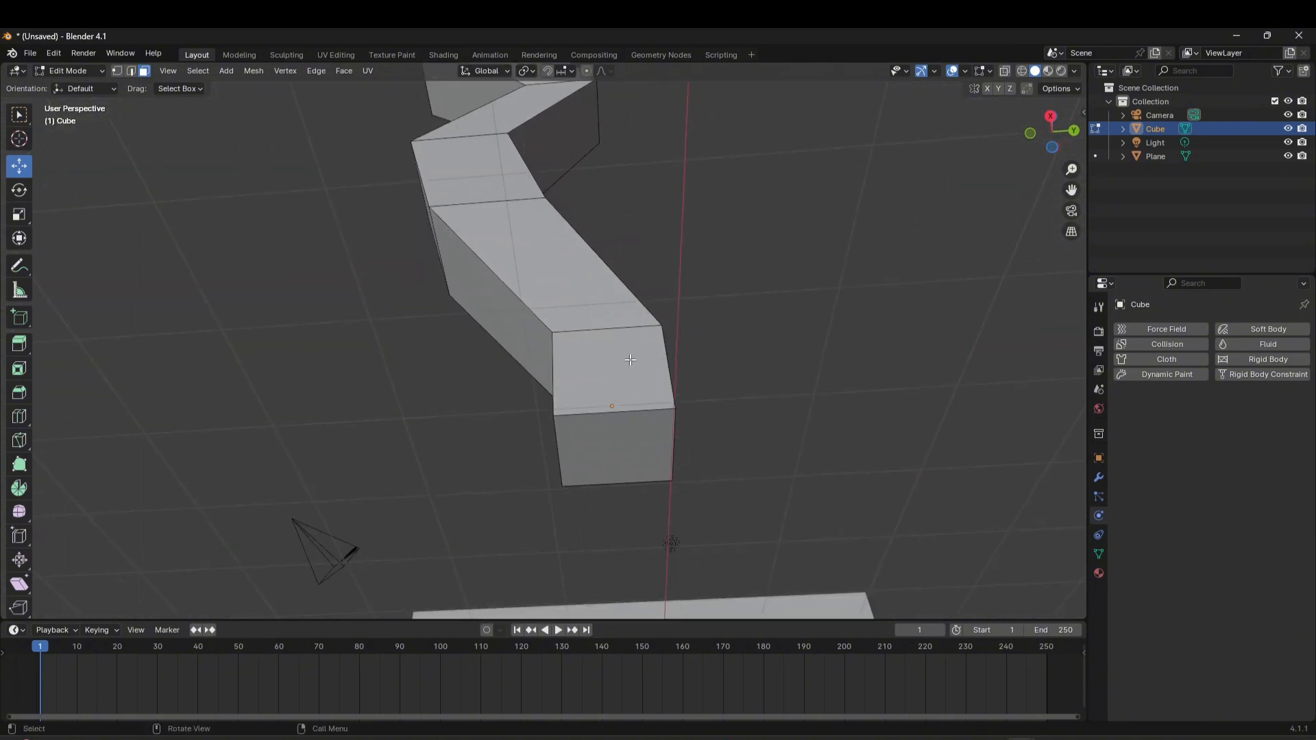
{"action": "left_click", "coordinate": [611, 374]}
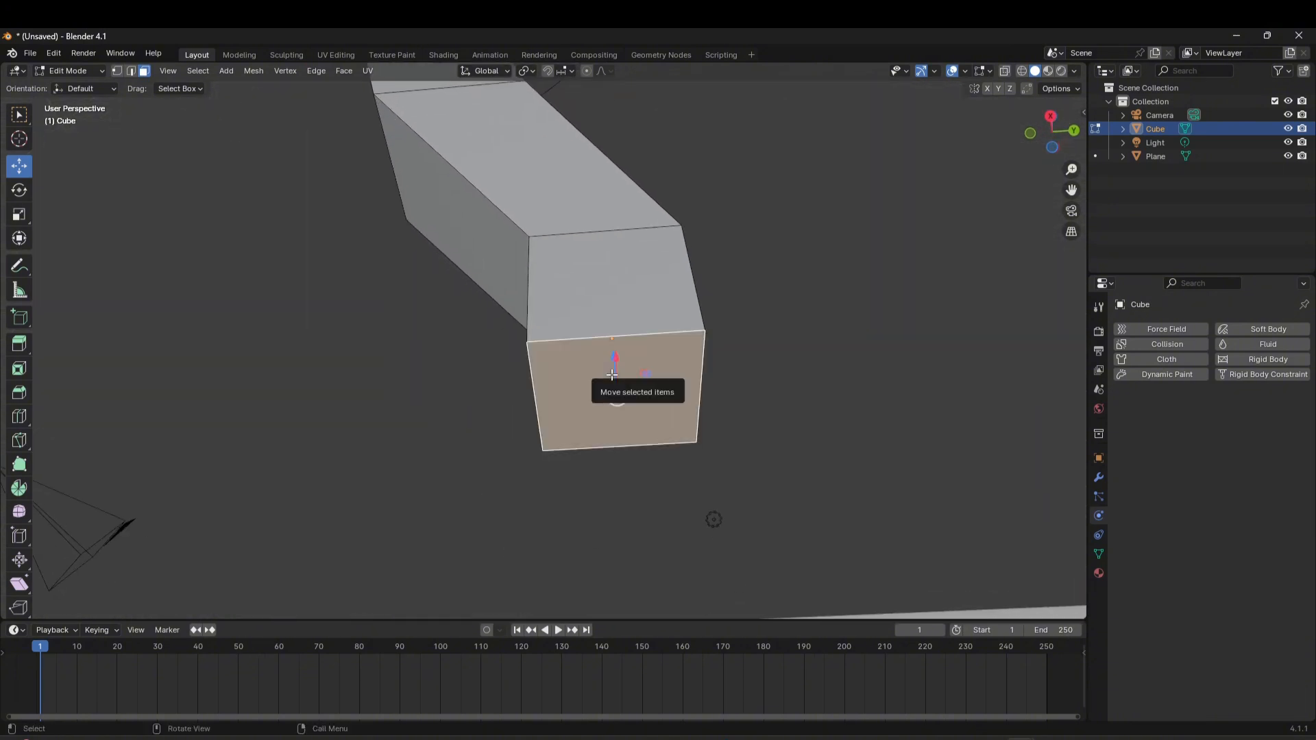
{"action": "key", "text": "x"}
{"action": "left_click", "coordinate": [611, 374]}
{"action": "middle_click_drag", "start_coordinate": [611, 374], "coordinate": [656, 353]}
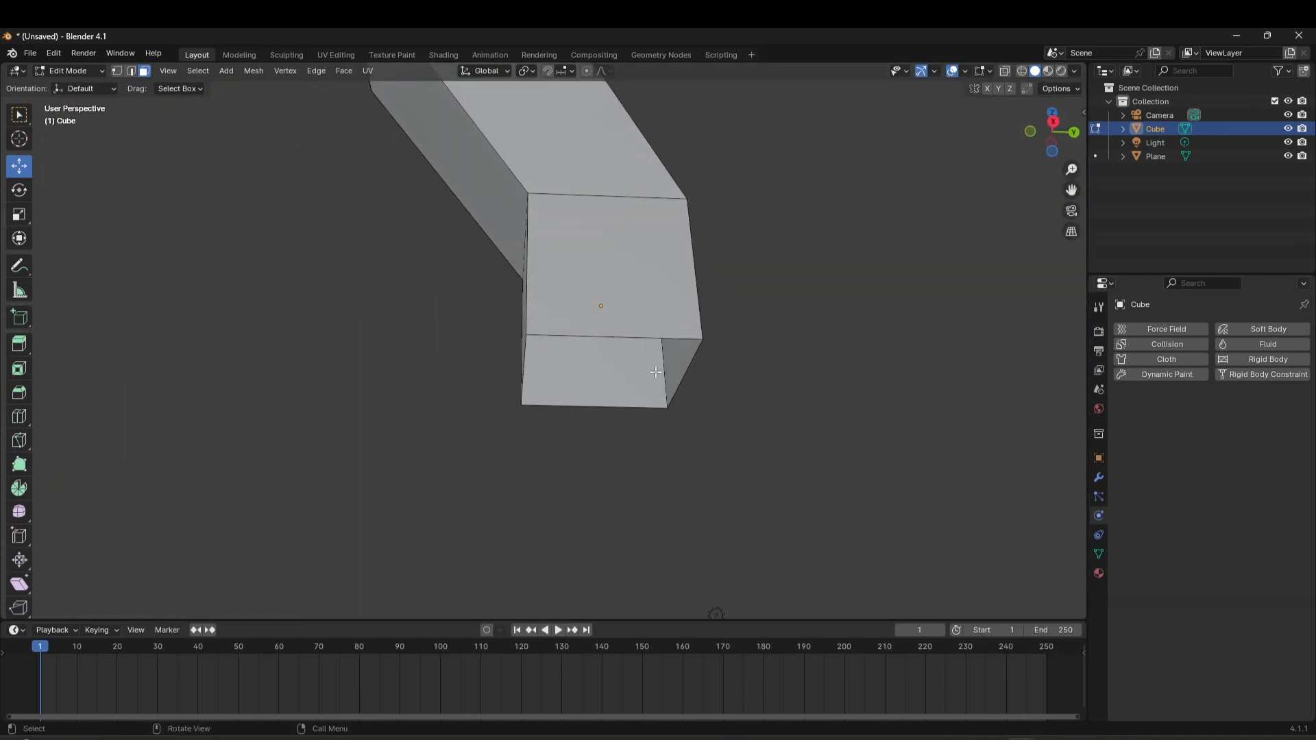
Bevel the entire open-ended zigzag mesh with 3 segments to round its edges and bends.
{"action": "scroll", "coordinate": [651, 343], "scroll_direction": "down", "scroll_amount": 2}
{"action": "middle_click_drag", "start_coordinate": [624, 271], "coordinate": [630, 317]}
{"action": "scroll", "coordinate": [630, 317], "scroll_direction": "down", "scroll_amount": 3}
{"action": "middle_click_drag", "start_coordinate": [618, 222], "coordinate": [620, 361], "text": "shift"}
{"action": "middle_click_drag", "start_coordinate": [593, 267], "coordinate": [608, 438], "text": "shift"}
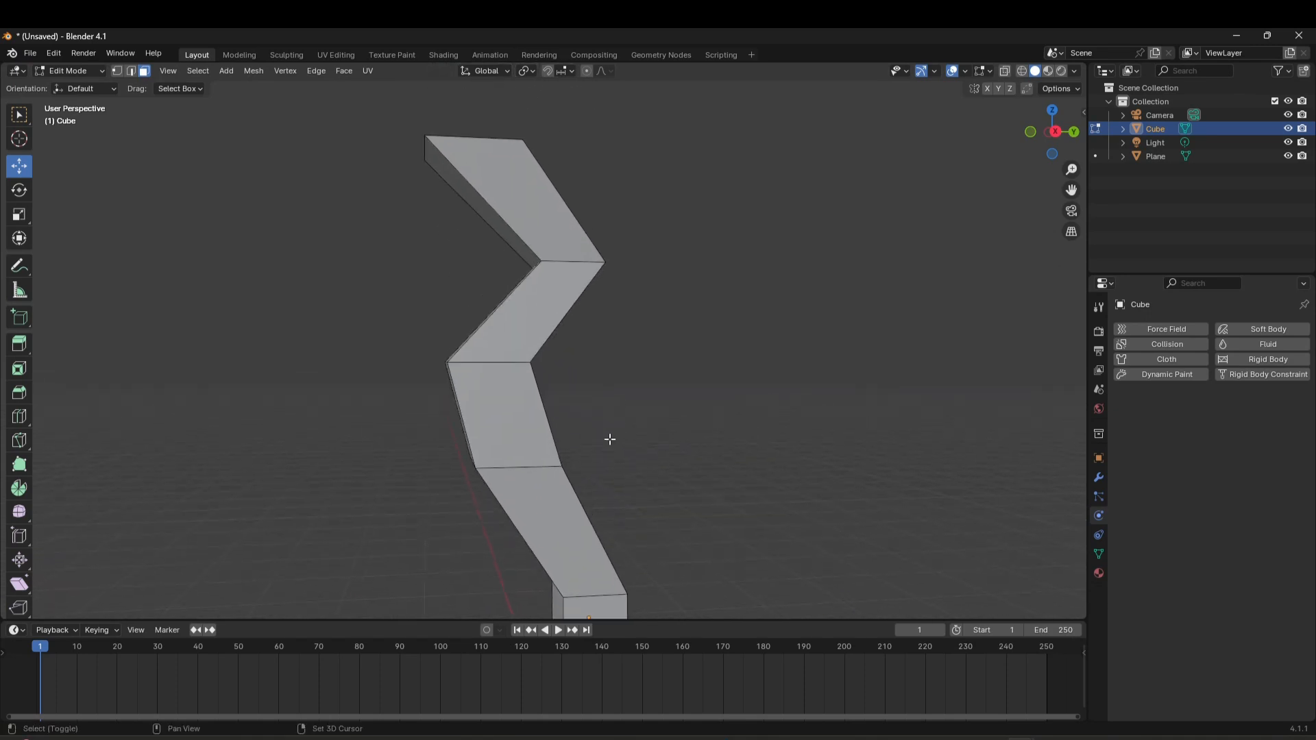
{"action": "mouse_move", "coordinate": [616, 391]}
{"action": "middle_mouse_down"}
{"action": "mouse_move", "coordinate": [602, 419]}
{"action": "mouse_move", "coordinate": [655, 411]}
{"action": "mouse_move", "coordinate": [649, 449]}
{"action": "mouse_move", "coordinate": [496, 242]}
{"action": "middle_mouse_up"}
{"action": "scroll", "coordinate": [603, 419], "scroll_direction": "down", "scroll_amount": 1}
{"action": "key", "text": "a"}
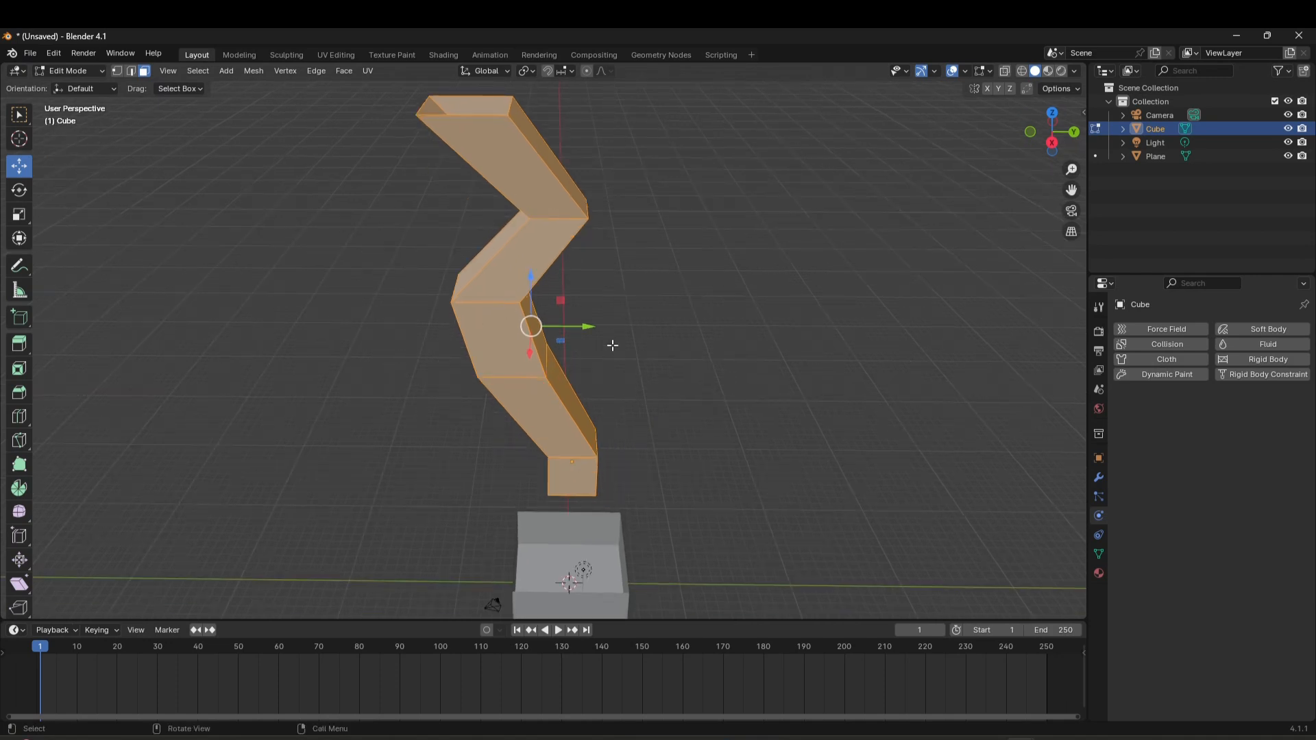
{"action": "middle_click_drag", "start_coordinate": [612, 346], "coordinate": [508, 538]}
{"action": "middle_click_drag", "start_coordinate": [593, 508], "coordinate": [660, 510]}
{"action": "middle_click_drag", "start_coordinate": [611, 423], "coordinate": [674, 404]}
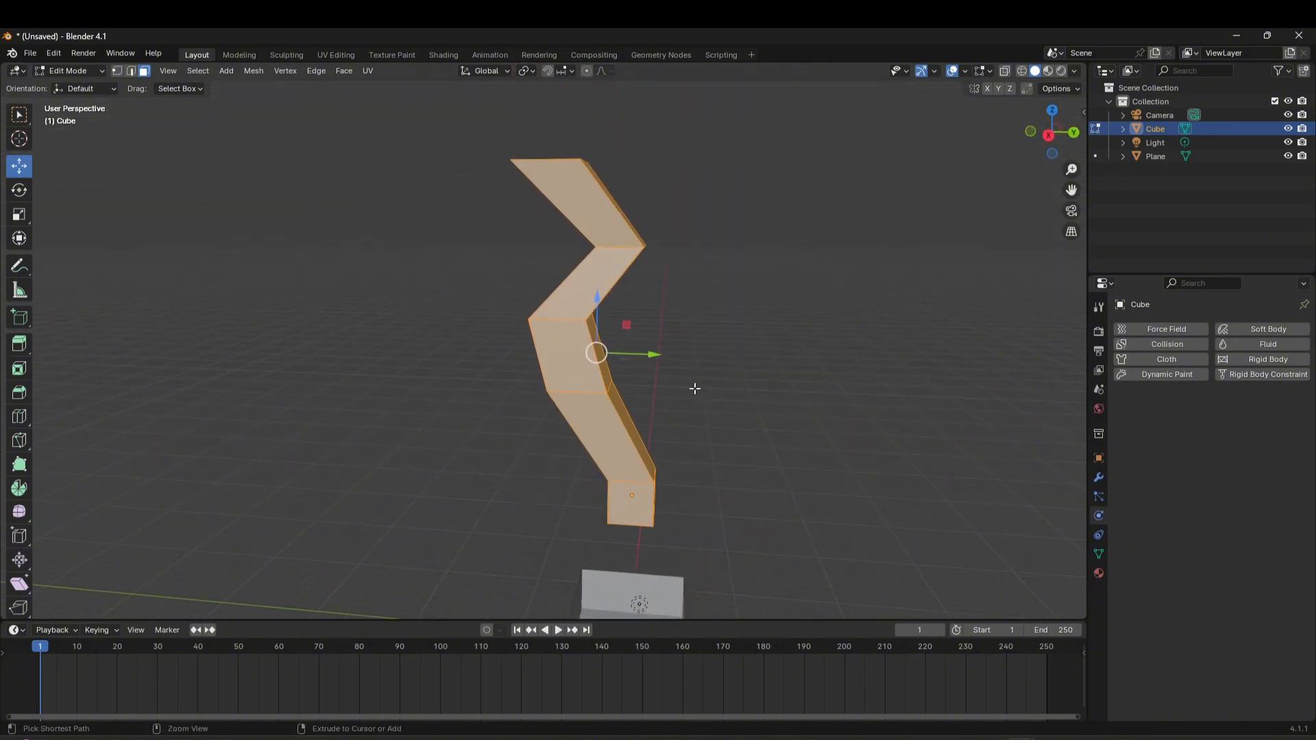
{"action": "key", "text": "ctrl+b"}
{"action": "scroll", "coordinate": [708, 385], "scroll_direction": "up", "scroll_amount": 2}
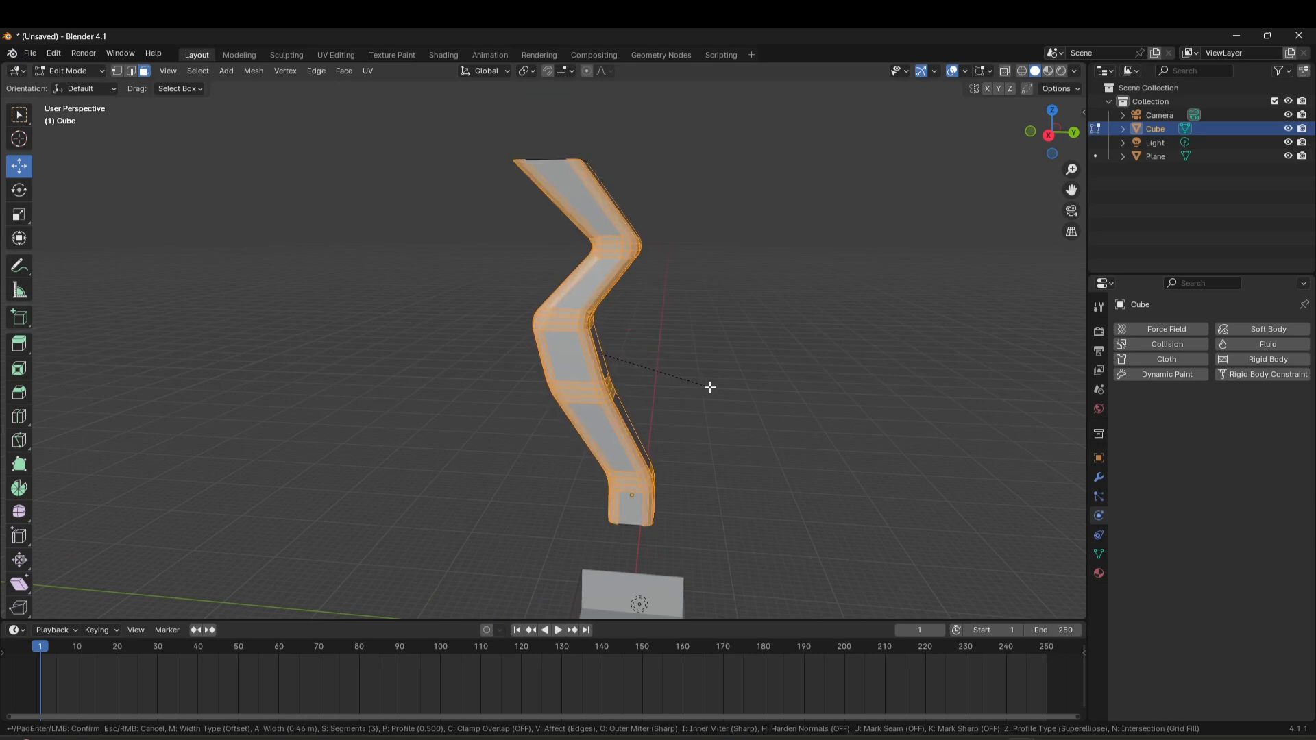
{"action": "left_click", "coordinate": [713, 388]}
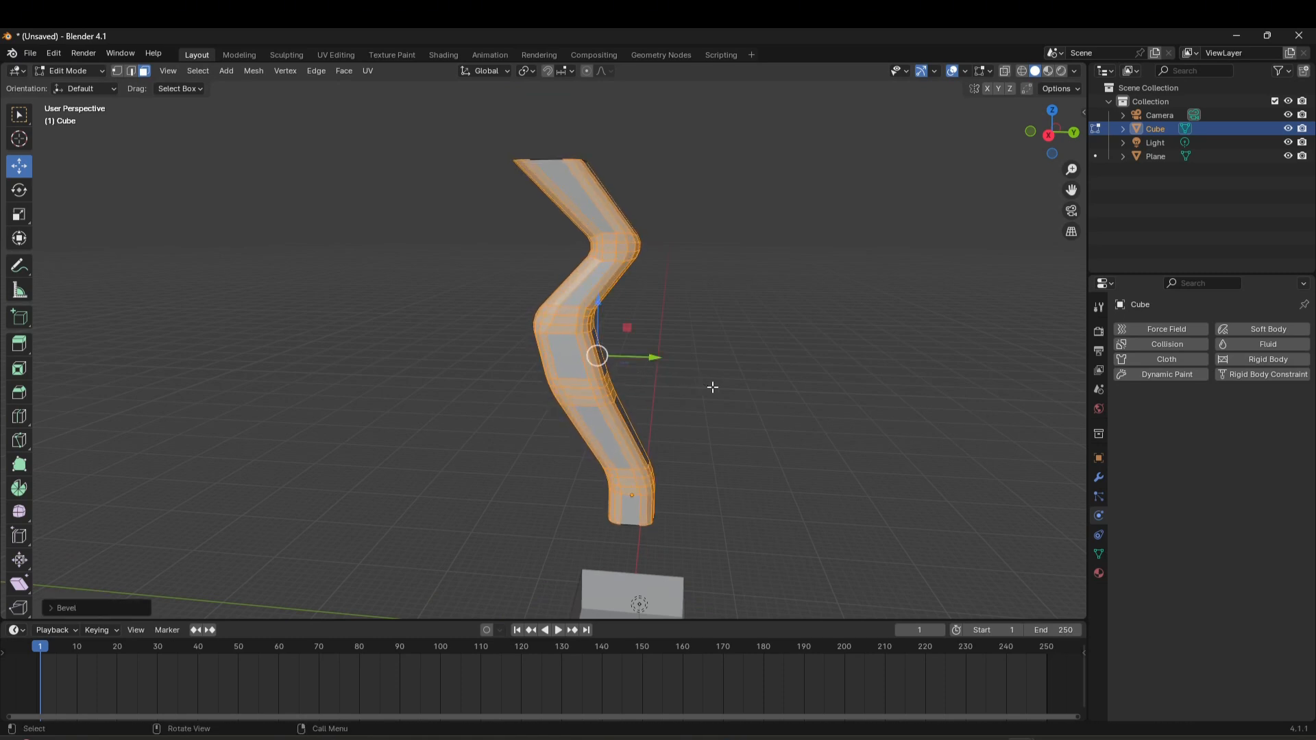
{"action": "middle_click_drag", "start_coordinate": [712, 388], "coordinate": [749, 394]}
Return to Object Mode and apply Shade Smooth to the zigzag tube.
{"action": "key", "text": "Tab"}
{"action": "right_click", "coordinate": [639, 266]}
{"action": "left_click", "coordinate": [636, 265]}
Examine the smoothed tube's lower opening, its bends and its upper end.
{"action": "middle_click_drag", "start_coordinate": [713, 442], "coordinate": [663, 363]}
{"action": "scroll", "coordinate": [636, 381], "scroll_direction": "up", "scroll_amount": 1}
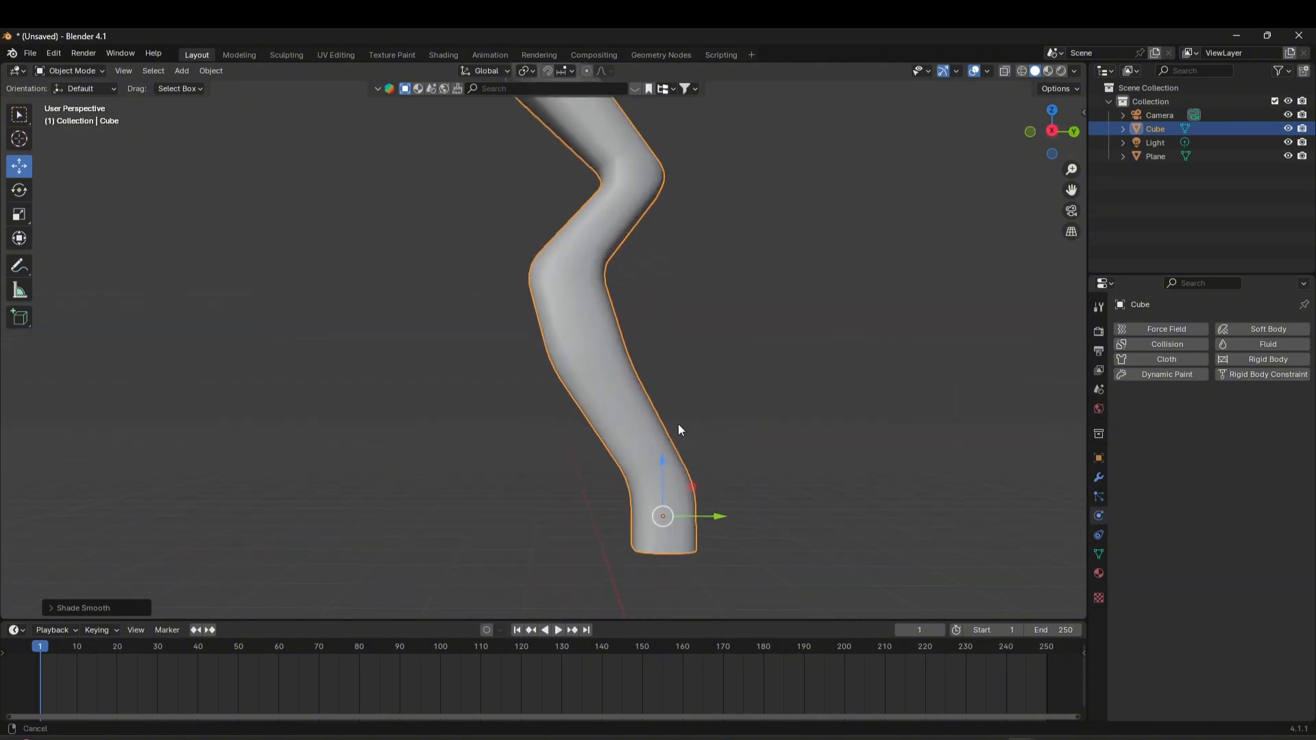
{"action": "middle_click_drag", "start_coordinate": [680, 429], "coordinate": [594, 307], "text": "shift"}
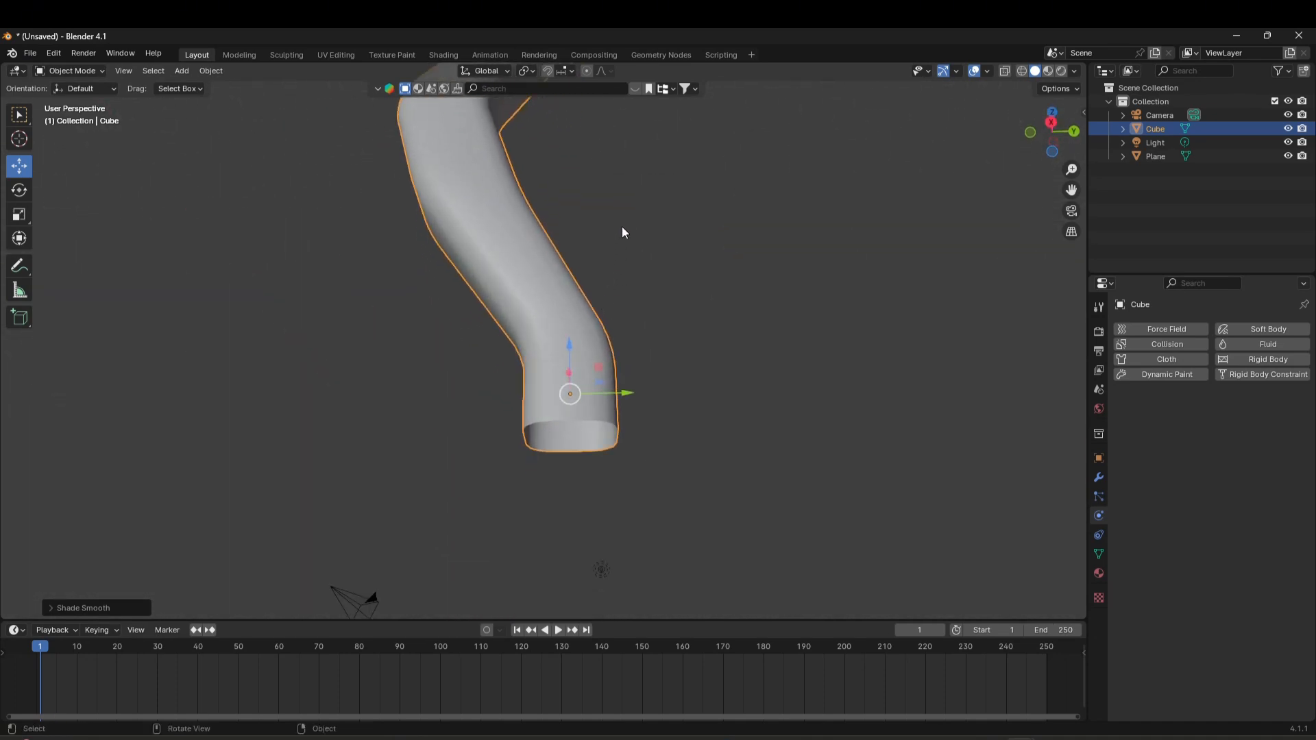
{"action": "scroll", "coordinate": [626, 249], "scroll_direction": "down", "scroll_amount": 3}
{"action": "middle_click_drag", "start_coordinate": [627, 245], "coordinate": [640, 387], "text": "shift"}
{"action": "middle_click_drag", "start_coordinate": [600, 321], "coordinate": [602, 427], "text": "shift"}
{"action": "scroll", "coordinate": [593, 417], "scroll_direction": "up", "scroll_amount": 3}
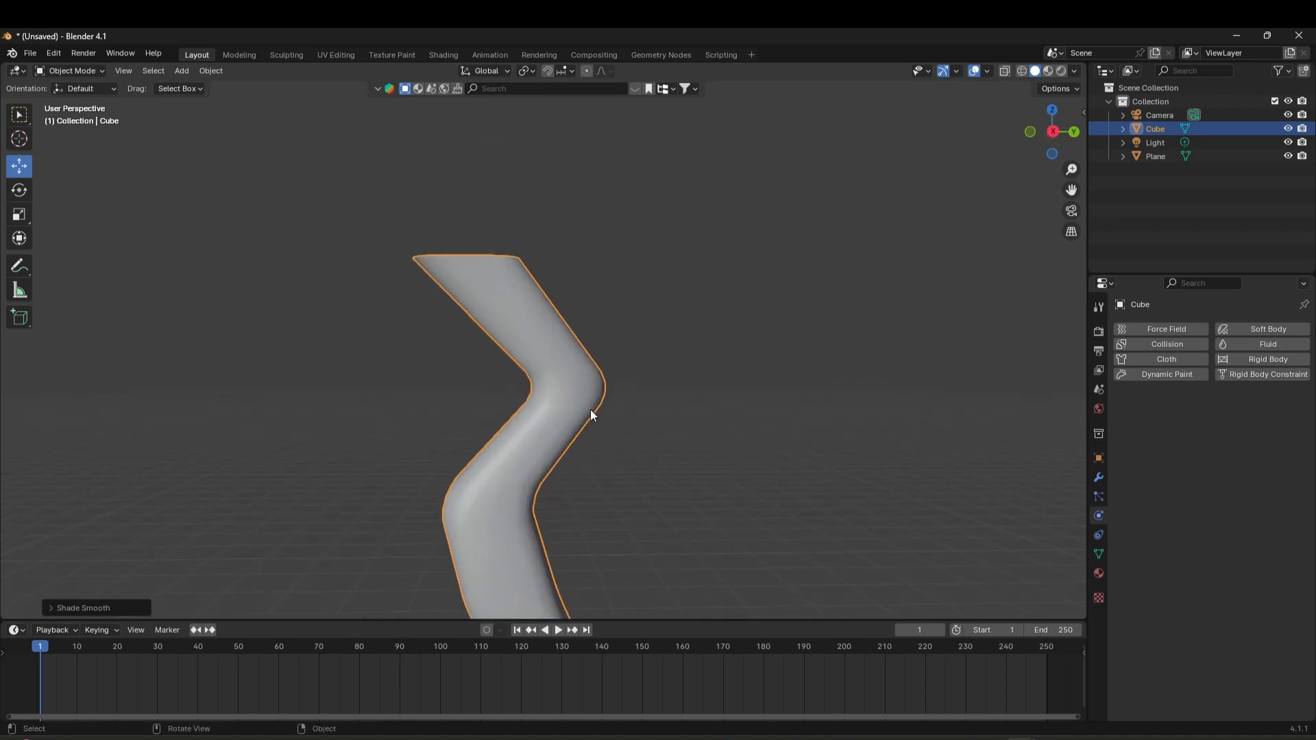
{"action": "scroll", "coordinate": [590, 409], "scroll_direction": "down", "scroll_amount": 3}
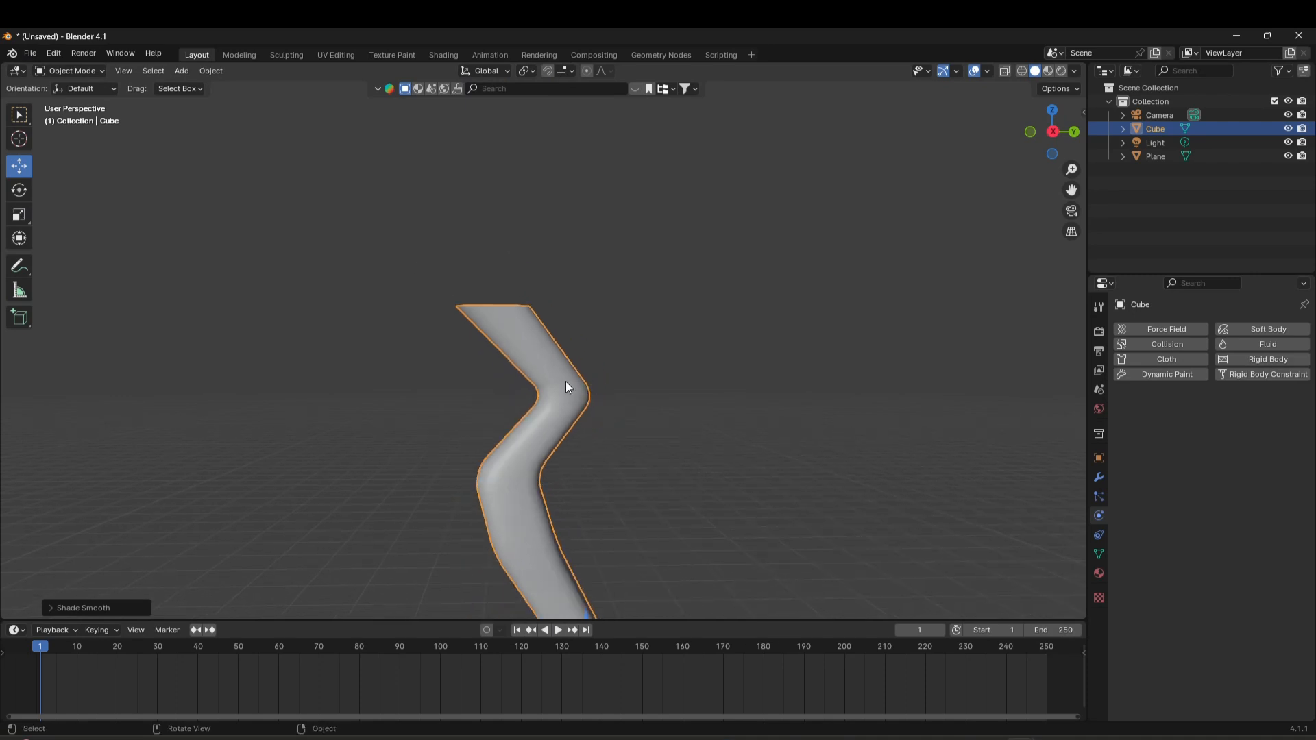
Add a UV sphere, raise it along Z and shift it along Y to sit just above the tube's upper opening.
{"action": "key", "text": "shift+a"}
{"action": "mouse_move", "coordinate": [524, 390]}
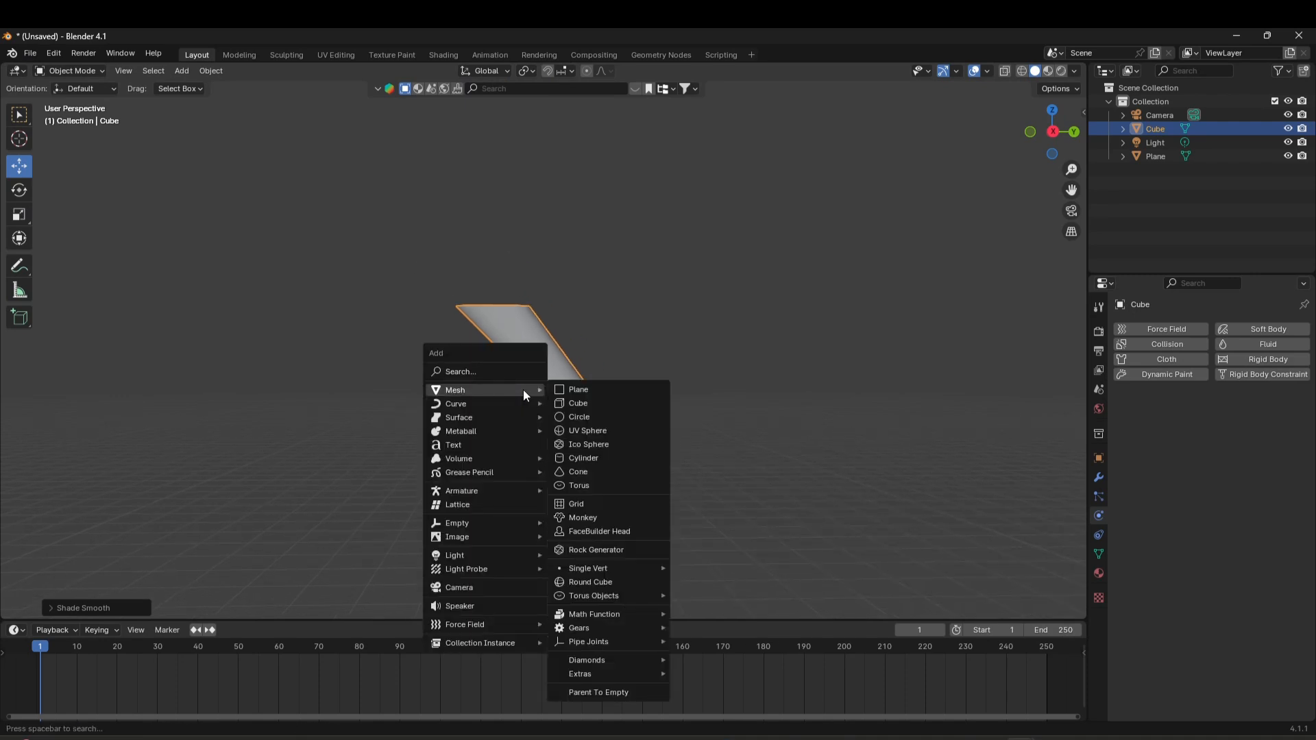
{"action": "left_click", "coordinate": [599, 431]}
{"action": "scroll", "coordinate": [595, 437], "scroll_direction": "down", "scroll_amount": 3}
{"action": "middle_click_drag", "start_coordinate": [594, 443], "coordinate": [553, 404], "text": "shift"}
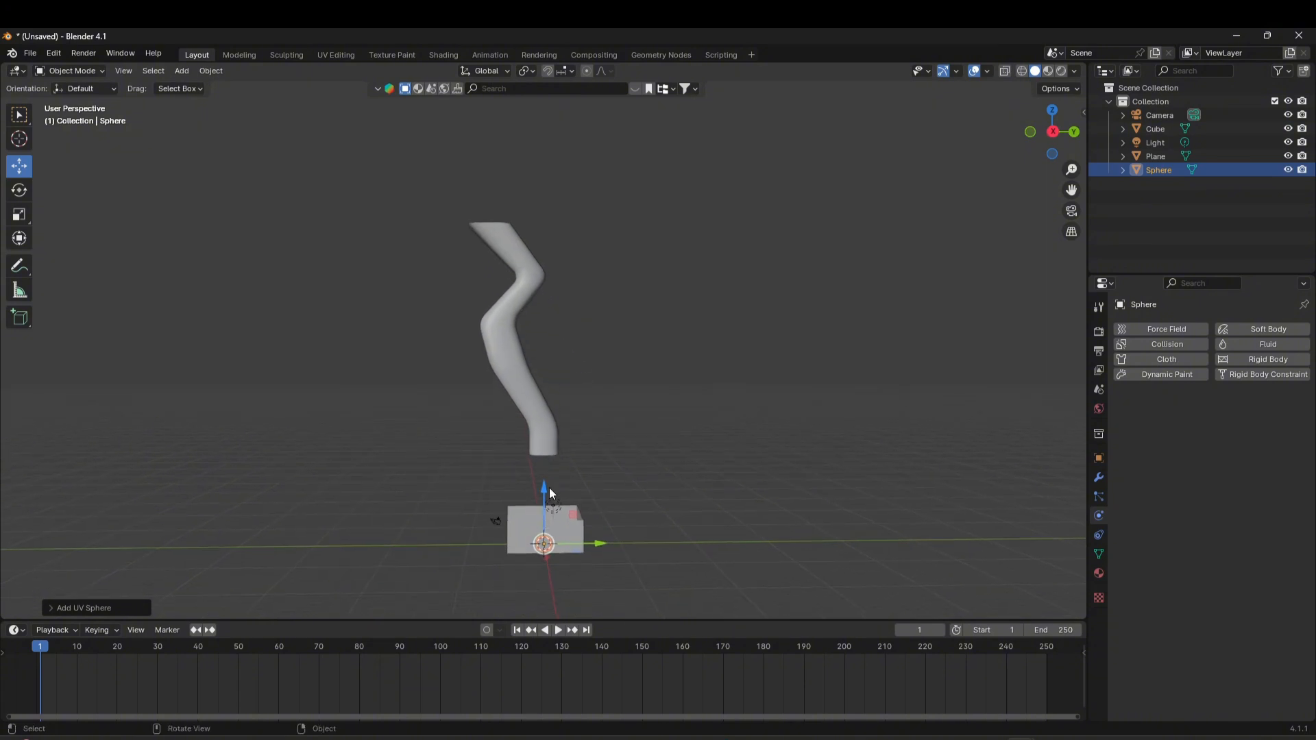
{"action": "left_click_drag", "start_coordinate": [549, 488], "coordinate": [535, 162]}
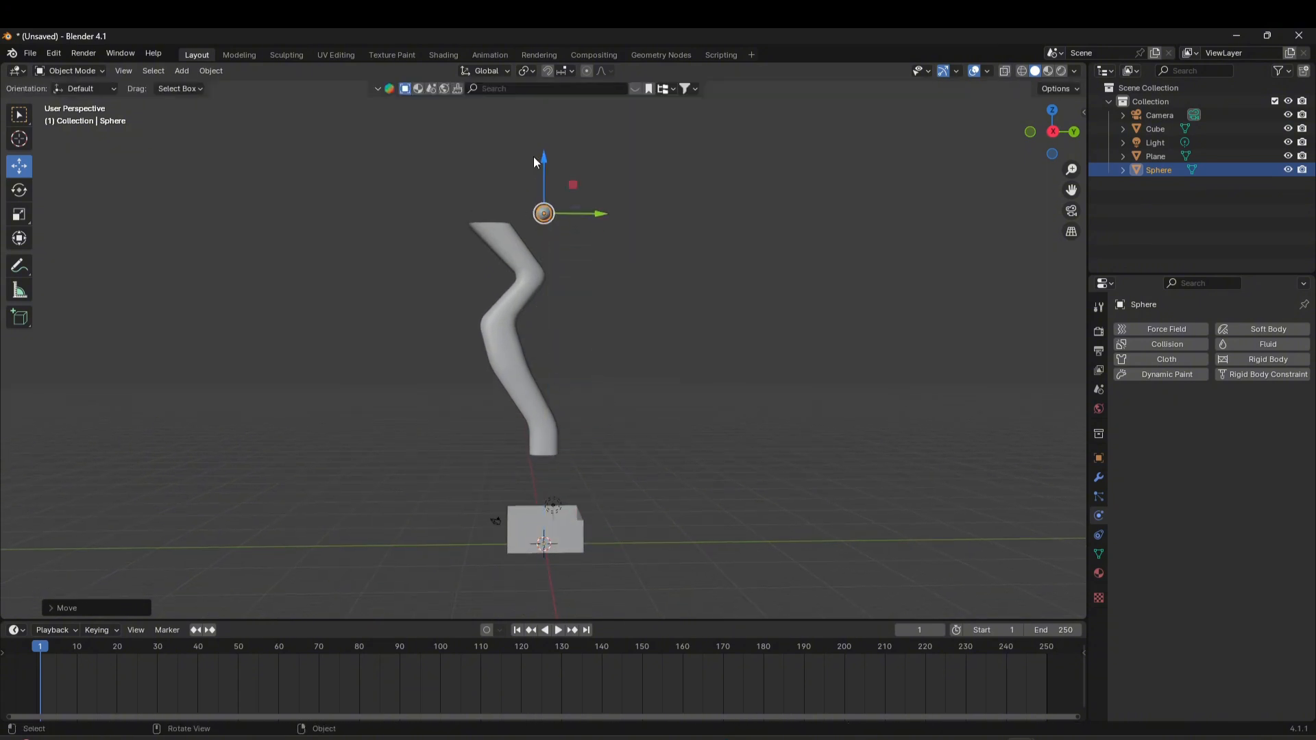
{"action": "middle_click_drag", "start_coordinate": [537, 161], "coordinate": [553, 323], "text": "shift"}
{"action": "scroll", "coordinate": [548, 339], "scroll_direction": "up", "scroll_amount": 3}
{"action": "left_click_drag", "start_coordinate": [577, 352], "coordinate": [469, 364]}
Apply Shade Smooth to the sphere above the tube opening.
{"action": "middle_click_drag", "start_coordinate": [474, 383], "coordinate": [376, 363]}
{"action": "scroll", "coordinate": [391, 384], "scroll_direction": "up", "scroll_amount": 2}
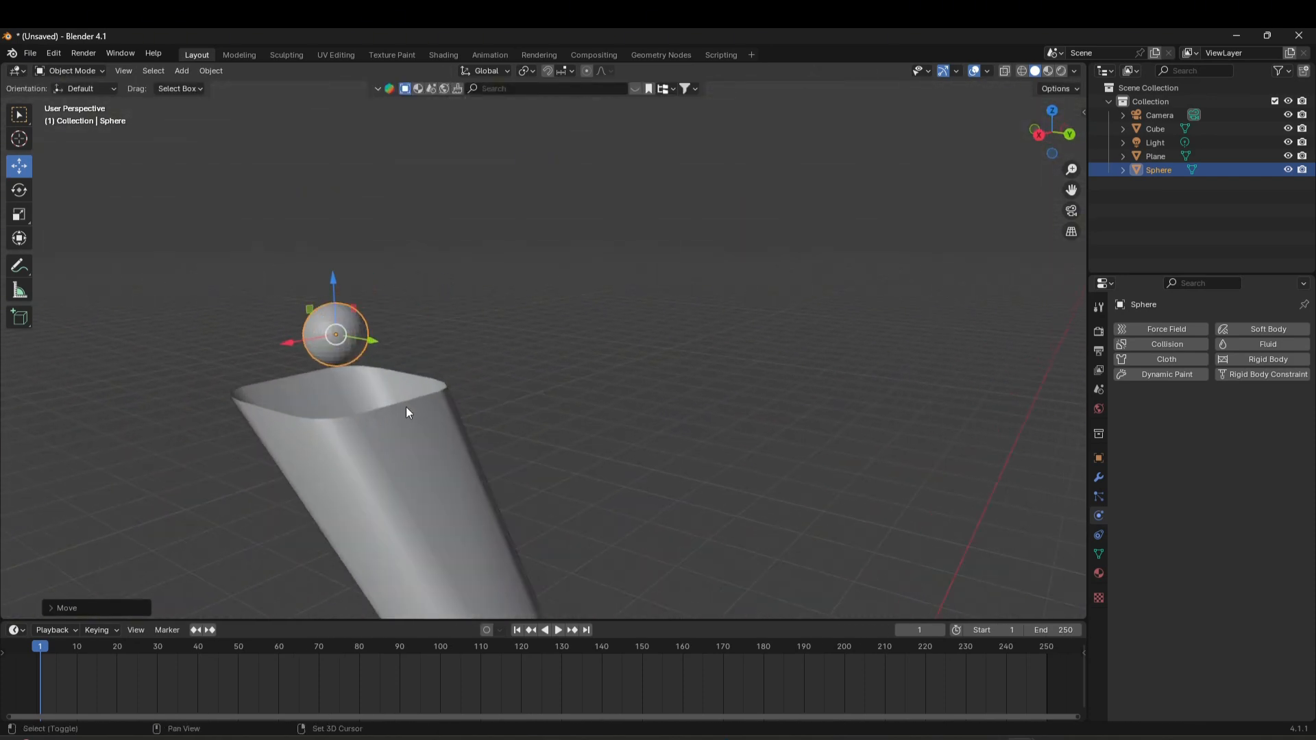
{"action": "middle_click_drag", "start_coordinate": [406, 405], "coordinate": [648, 376], "text": "shift"}
{"action": "scroll", "coordinate": [576, 315], "scroll_direction": "up", "scroll_amount": 2}
{"action": "right_click", "coordinate": [547, 288]}
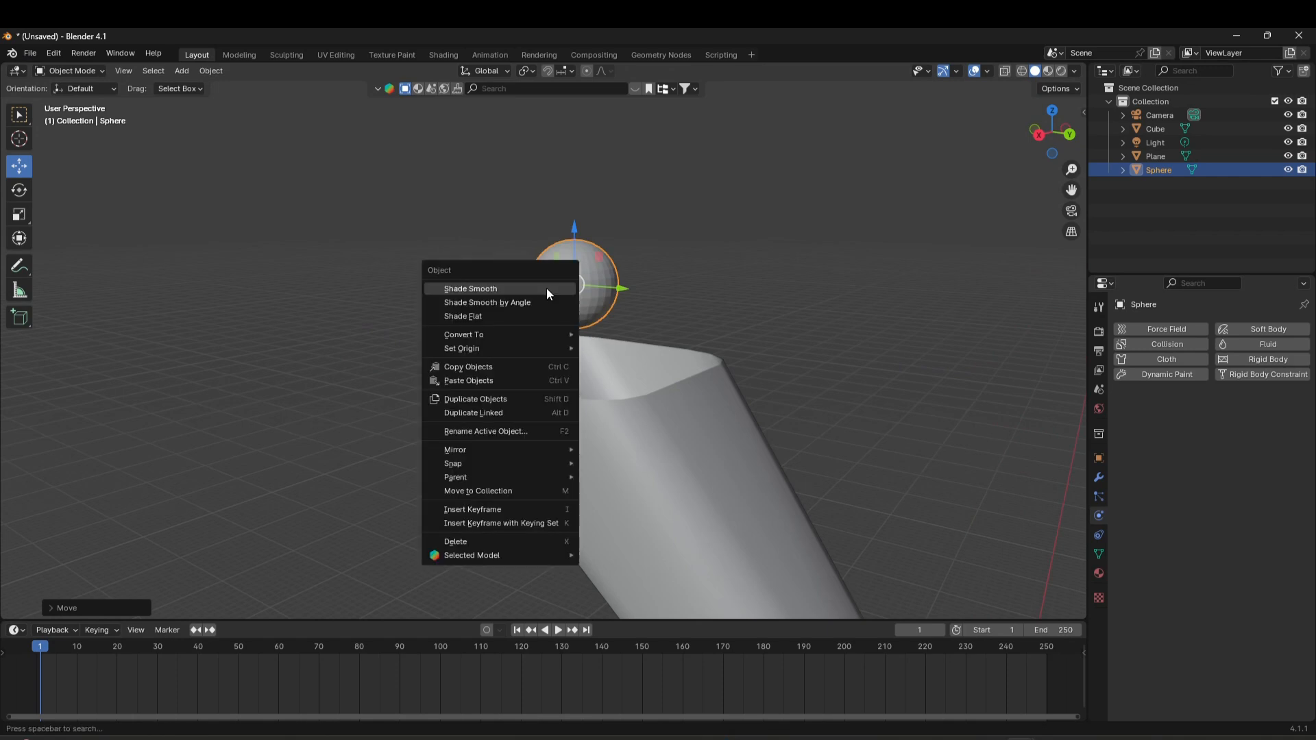
{"action": "left_click", "coordinate": [538, 291]}
Add Rigid Body physics of the Active type to the sphere.
{"action": "middle_click_drag", "start_coordinate": [570, 320], "coordinate": [735, 344]}
{"action": "scroll", "coordinate": [728, 353], "scroll_direction": "down", "scroll_amount": 4}
{"action": "middle_click_drag", "start_coordinate": [703, 421], "coordinate": [660, 311], "text": "shift"}
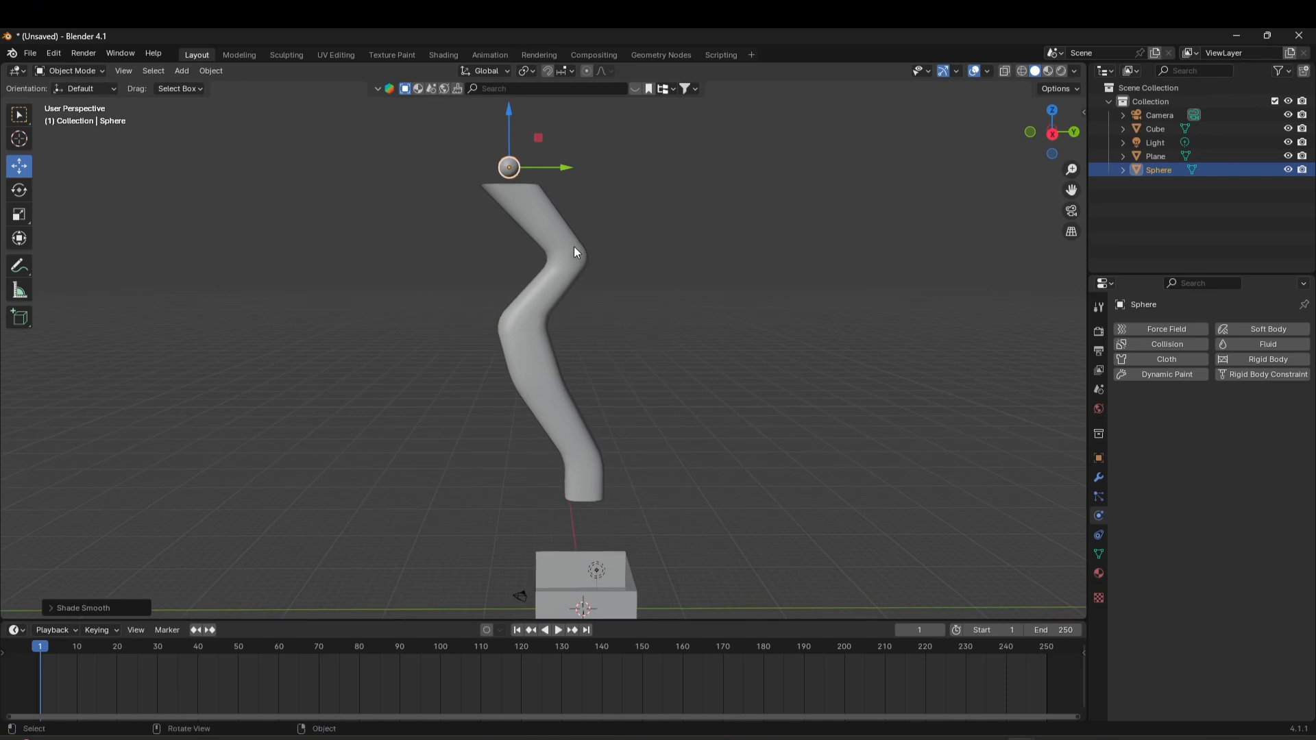
{"action": "middle_click_drag", "start_coordinate": [574, 245], "coordinate": [582, 345], "text": "shift"}
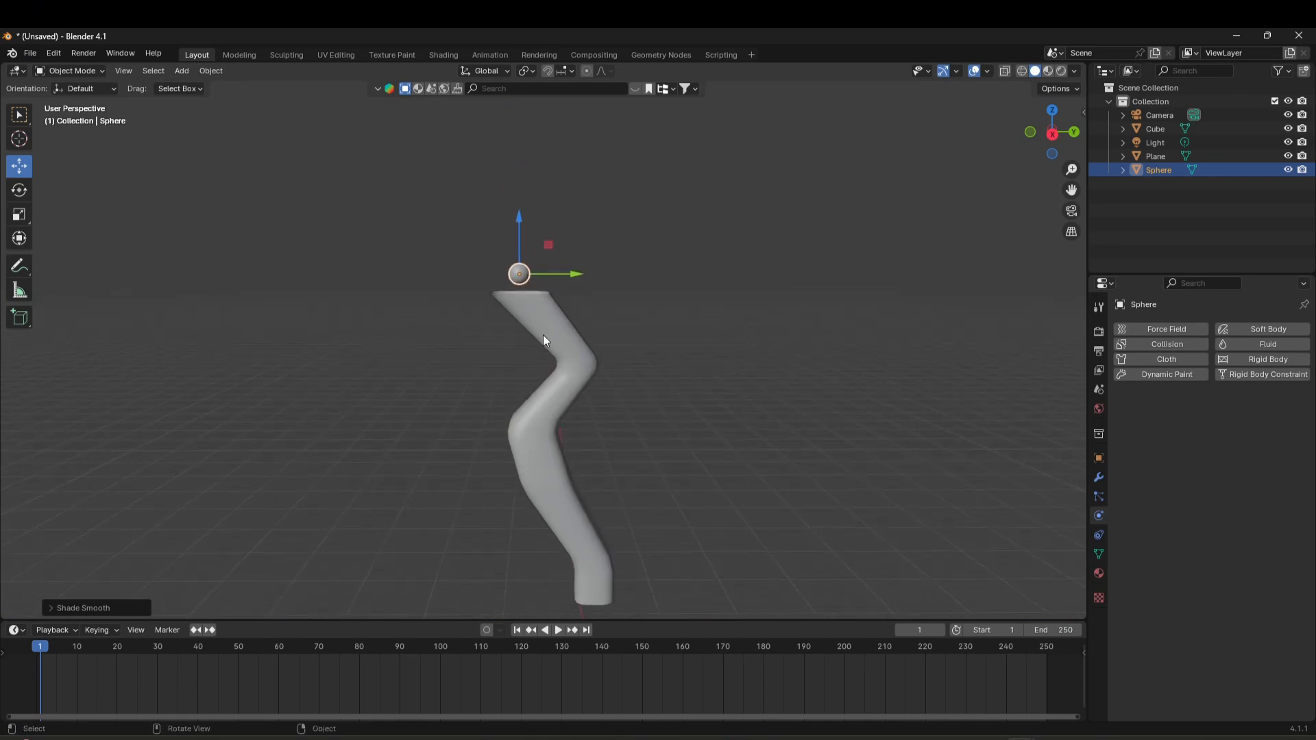
{"action": "scroll", "coordinate": [534, 328], "scroll_direction": "up", "scroll_amount": 6}
{"action": "middle_click_drag", "start_coordinate": [539, 262], "coordinate": [541, 306], "text": "shift"}
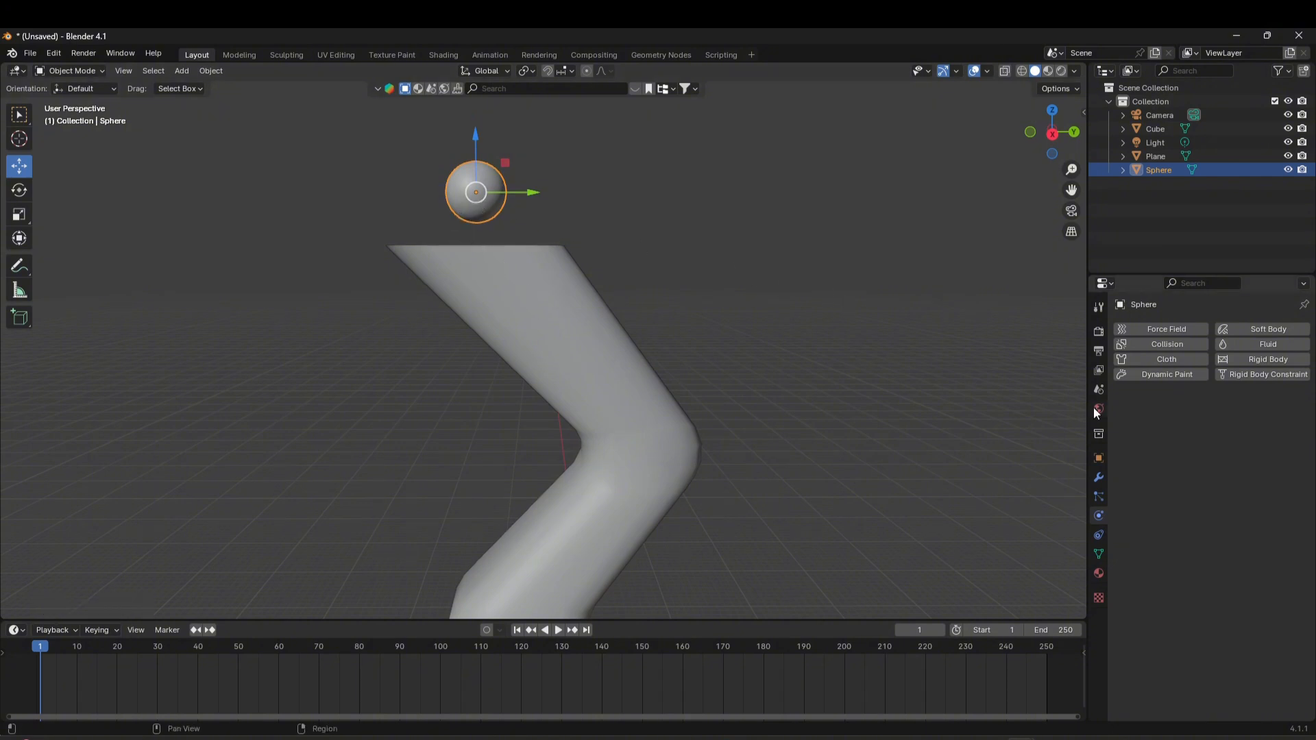
{"action": "left_click", "coordinate": [1259, 359]}
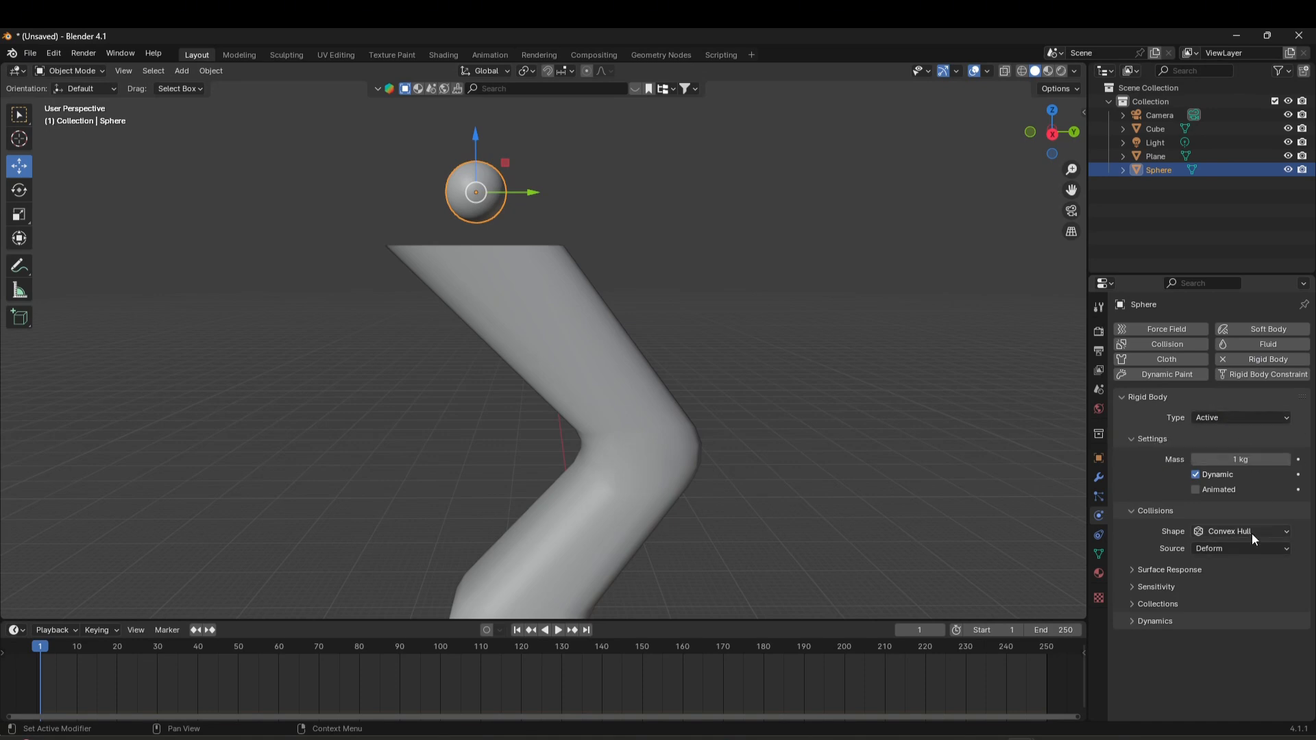
Add Rigid Body physics to the zigzag tube and set its type to Passive.
{"action": "left_click", "coordinate": [556, 348]}
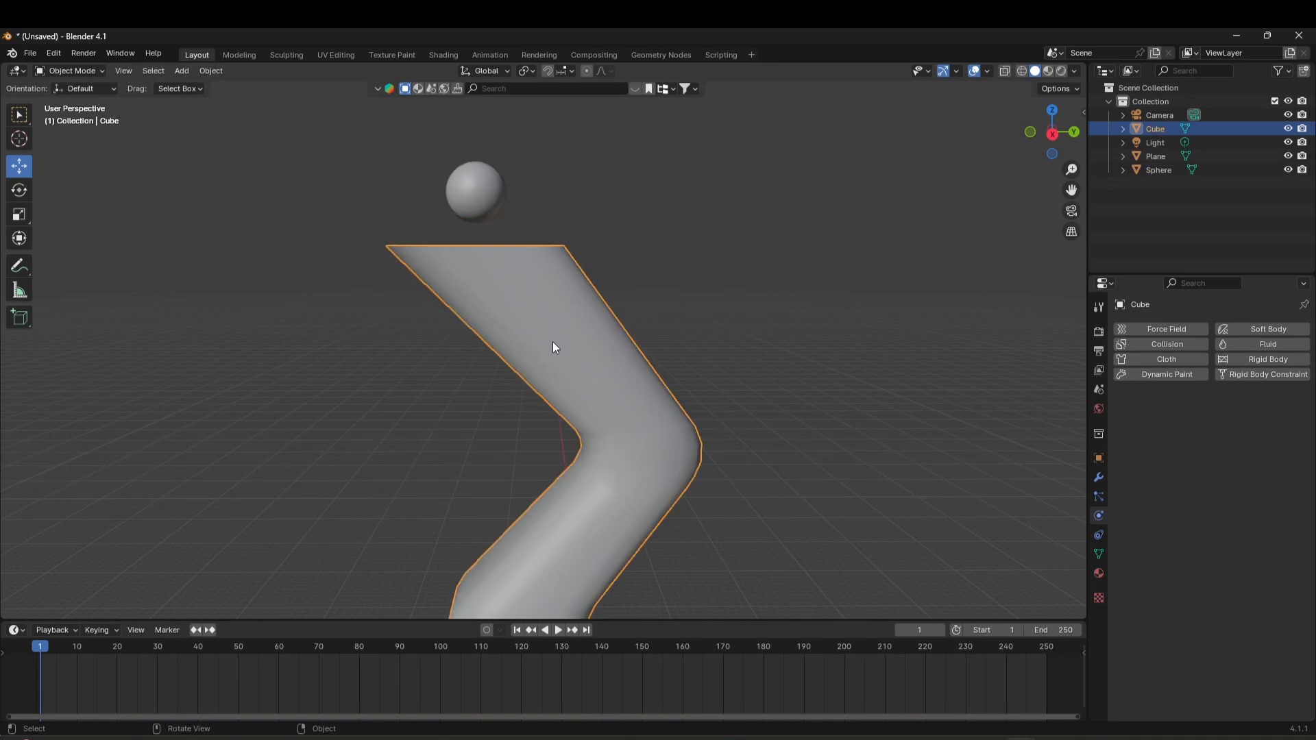
{"action": "left_click", "coordinate": [1260, 359]}
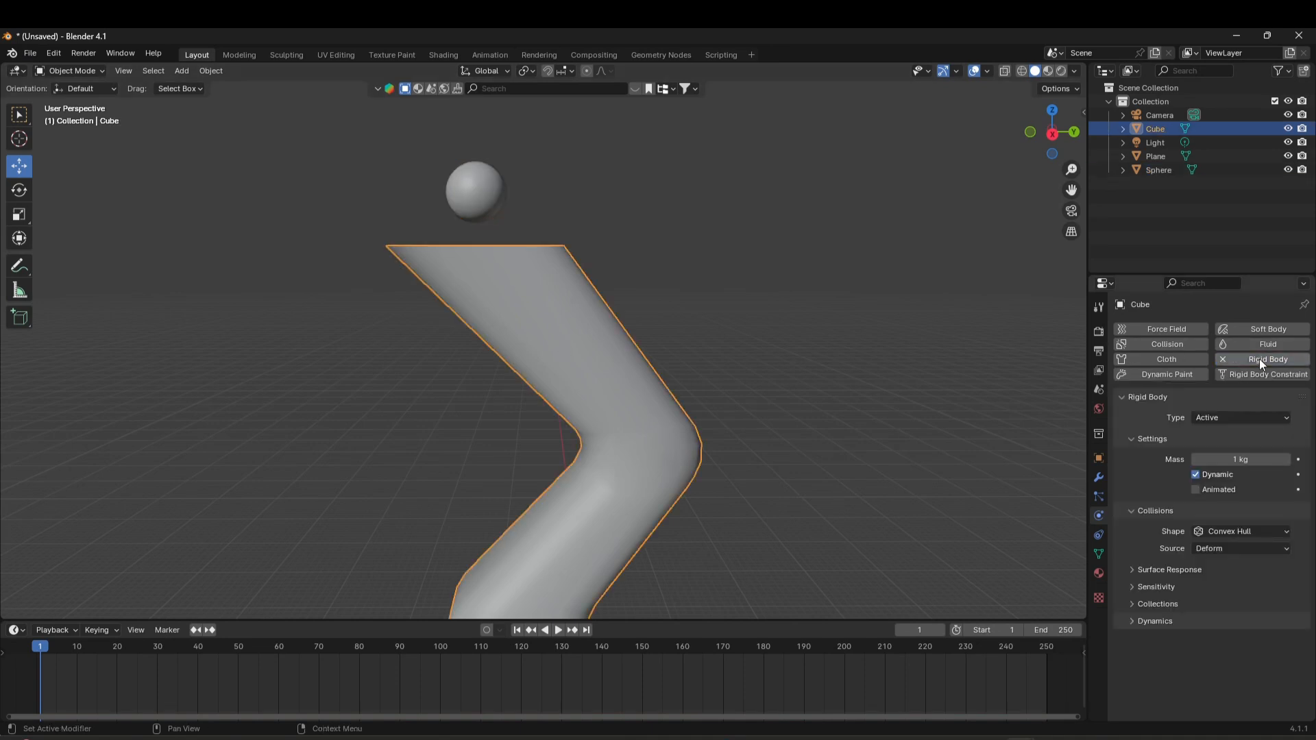
{"action": "left_click", "coordinate": [1232, 414]}
{"action": "left_click", "coordinate": [1227, 445]}
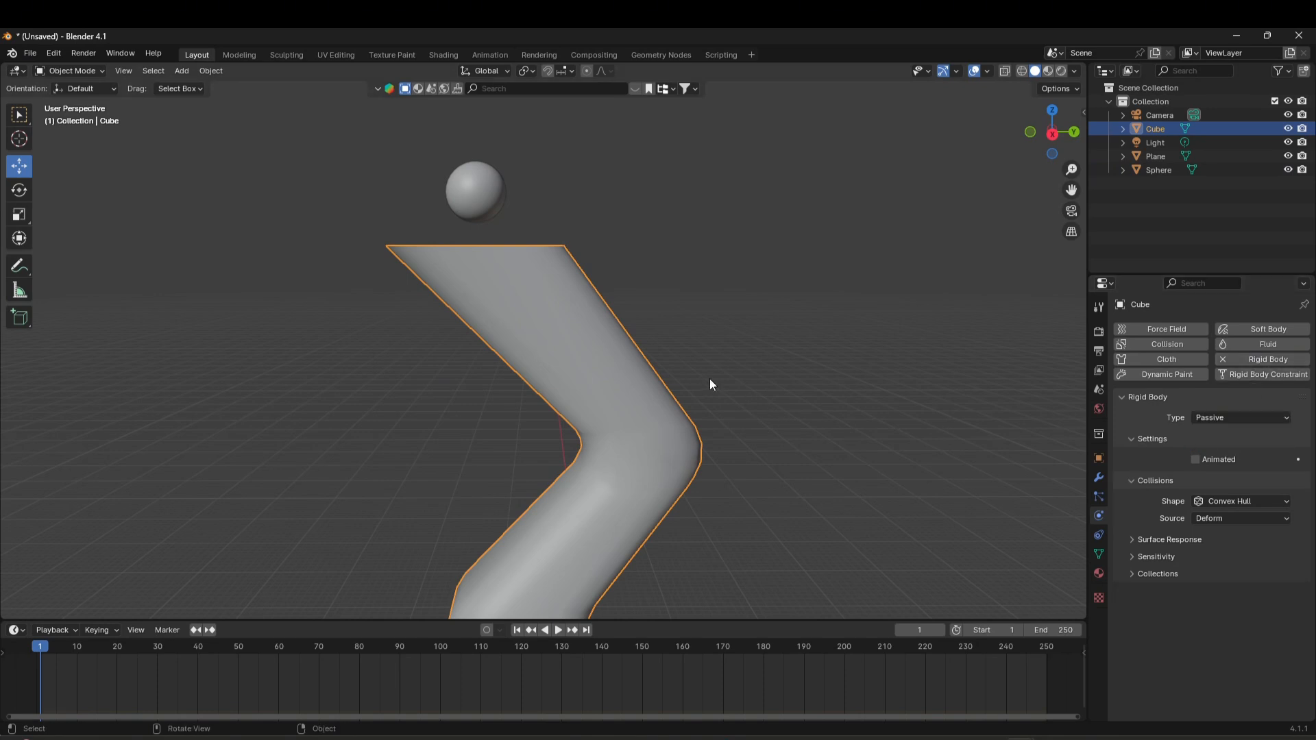
Play the simulation, examine the ball at the tube's upper opening from several angles, and return to the first frame.
{"action": "scroll", "coordinate": [598, 390], "scroll_direction": "down", "scroll_amount": 1}
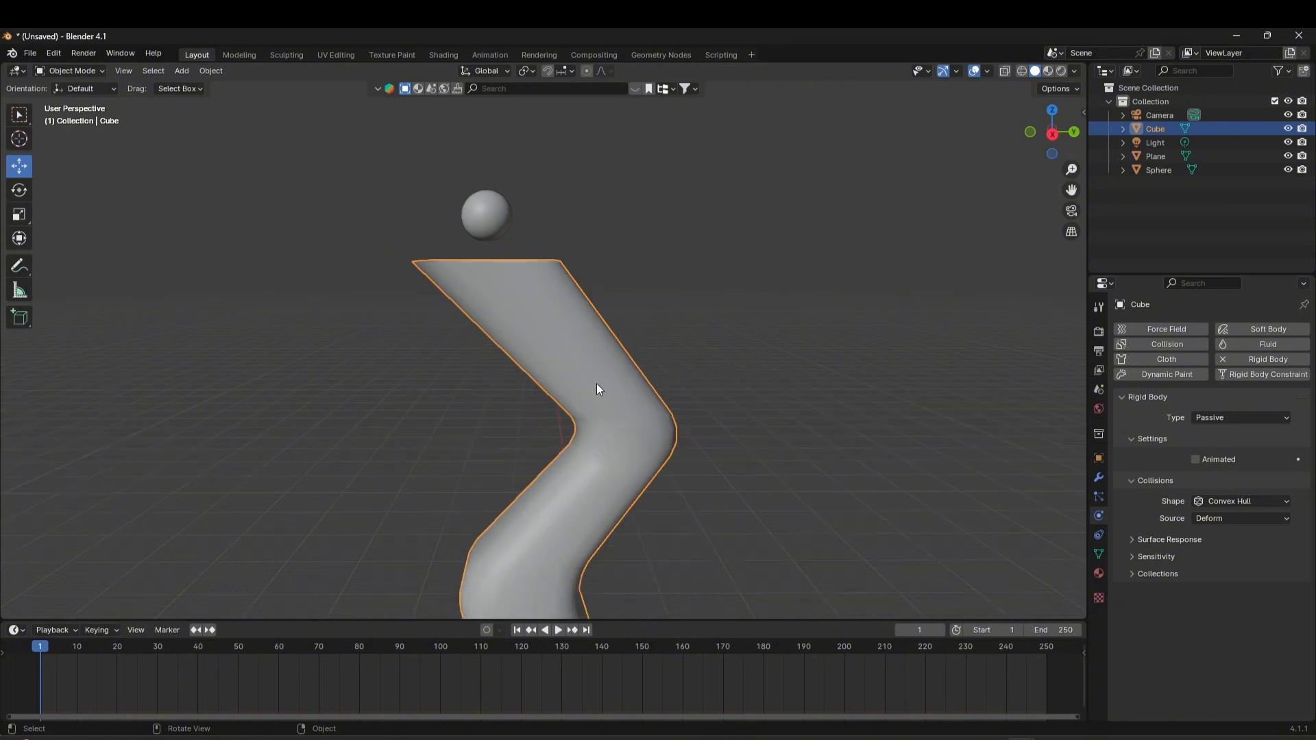
{"action": "middle_click_drag", "start_coordinate": [567, 365], "coordinate": [606, 470]}
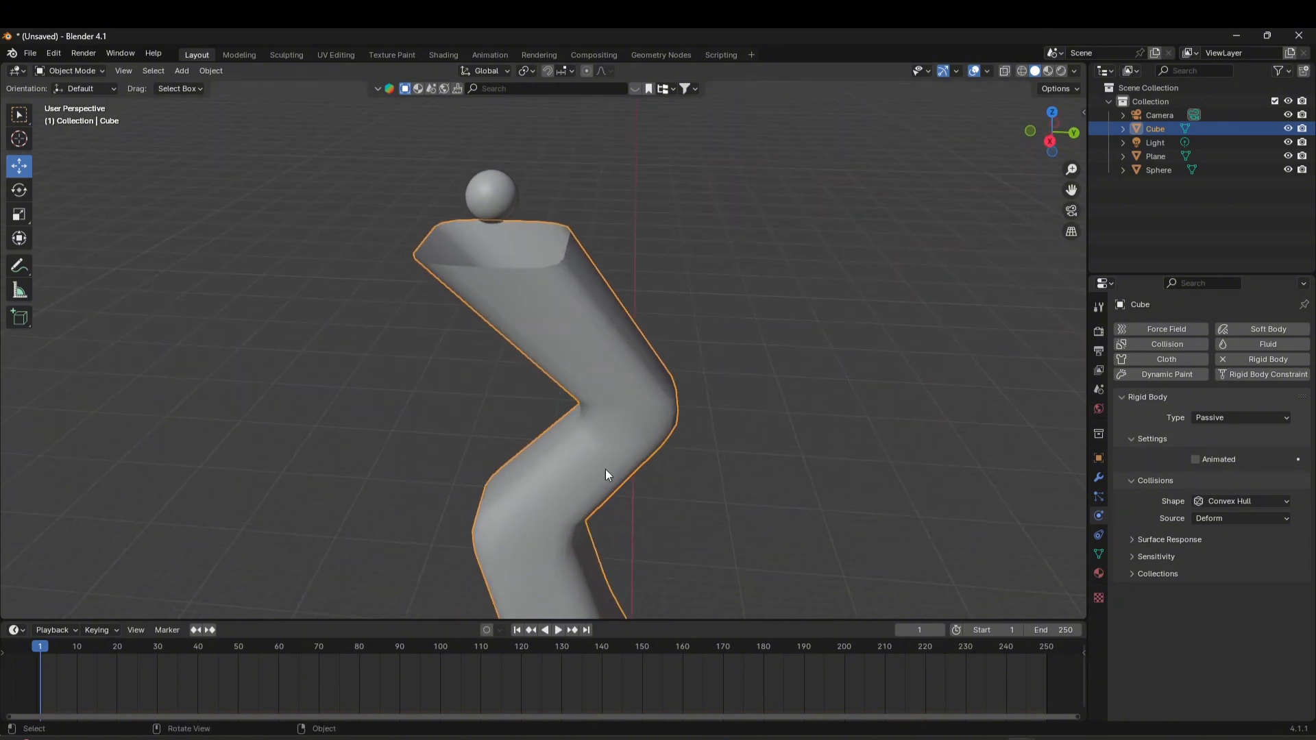
{"action": "left_click", "coordinate": [558, 631]}
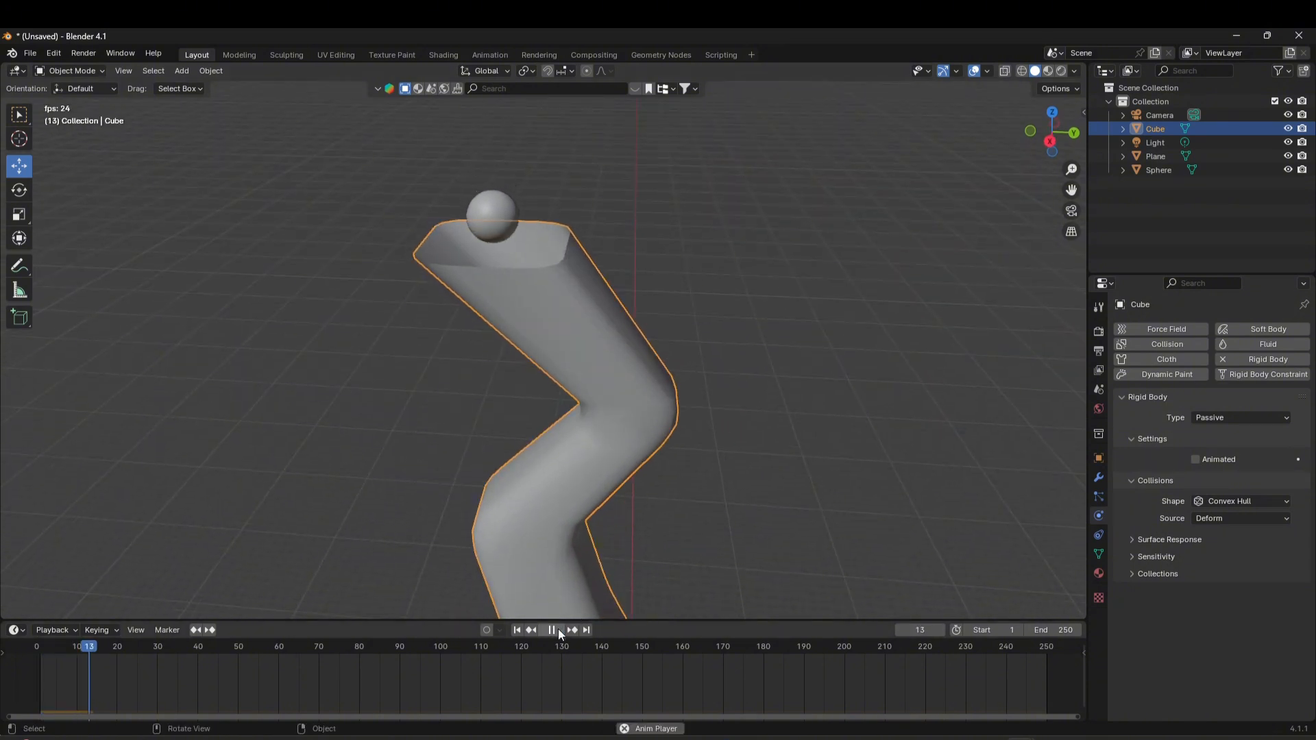
{"action": "scroll", "coordinate": [492, 261], "scroll_direction": "up", "scroll_amount": 2}
{"action": "middle_click_drag", "start_coordinate": [492, 262], "coordinate": [621, 390]}
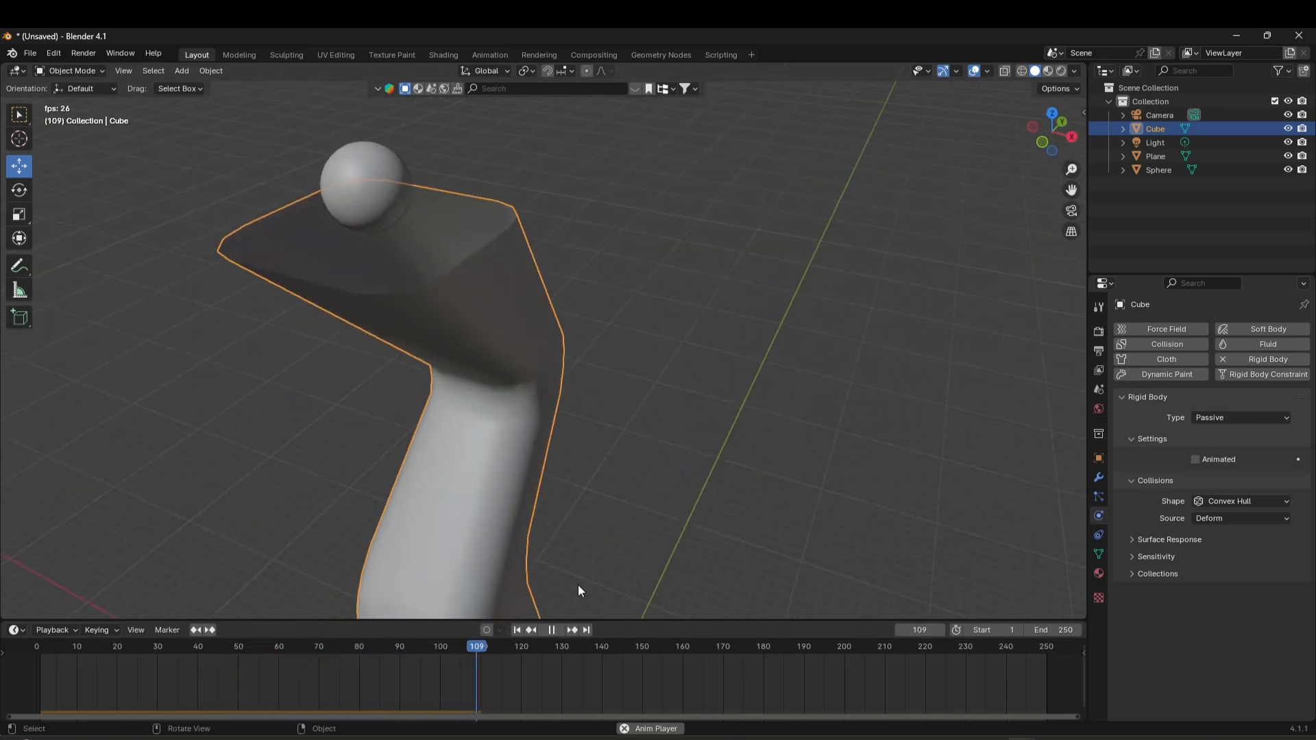
{"action": "left_click", "coordinate": [553, 630]}
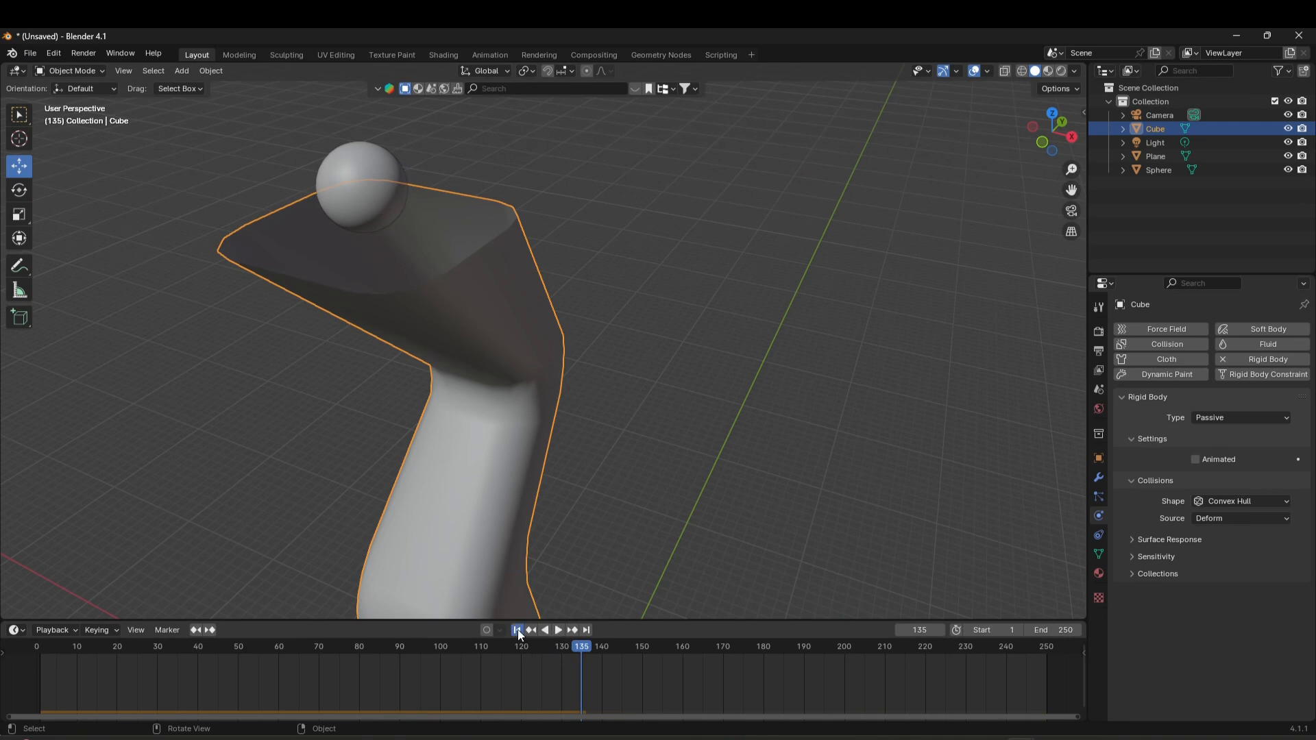
{"action": "left_click", "coordinate": [519, 631]}
Set the zigzag tube's rigid body collision shape to Mesh.
{"action": "middle_click_drag", "start_coordinate": [500, 382], "coordinate": [407, 345]}
{"action": "middle_click_drag", "start_coordinate": [550, 269], "coordinate": [544, 303], "text": "shift"}
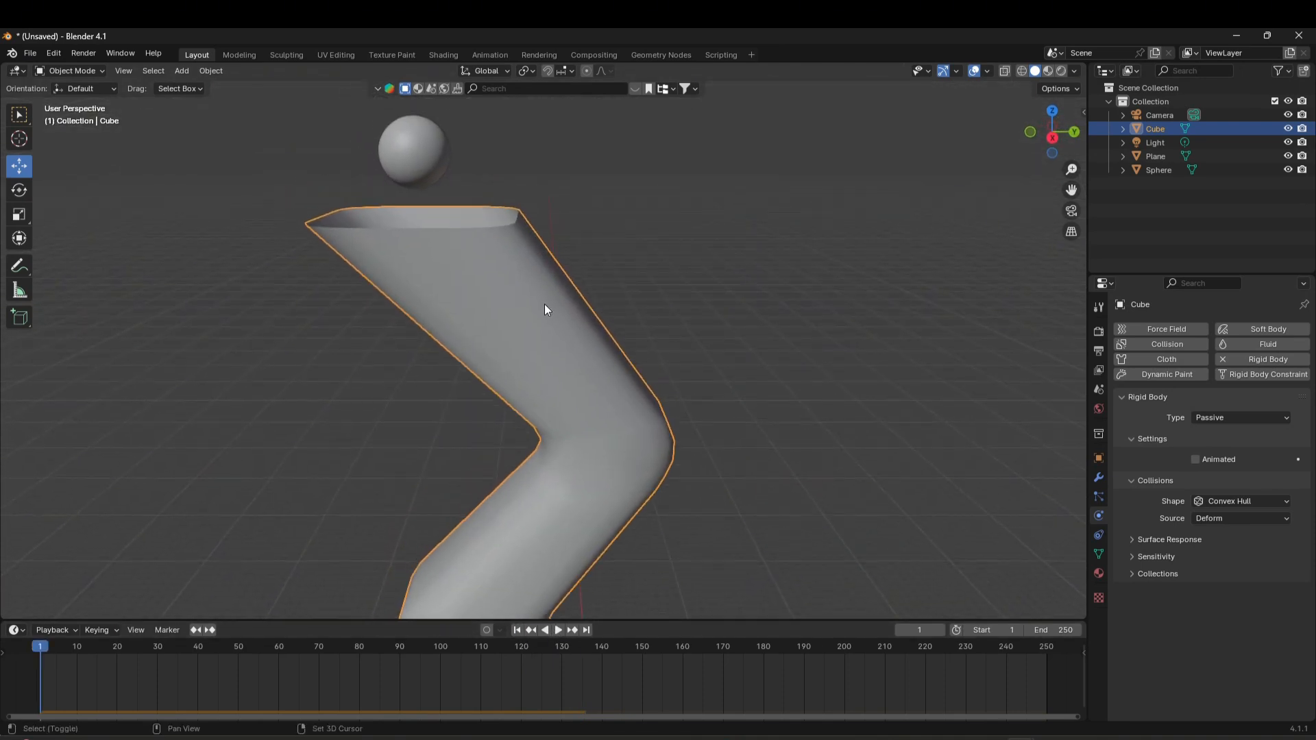
{"action": "left_click", "coordinate": [1225, 502]}
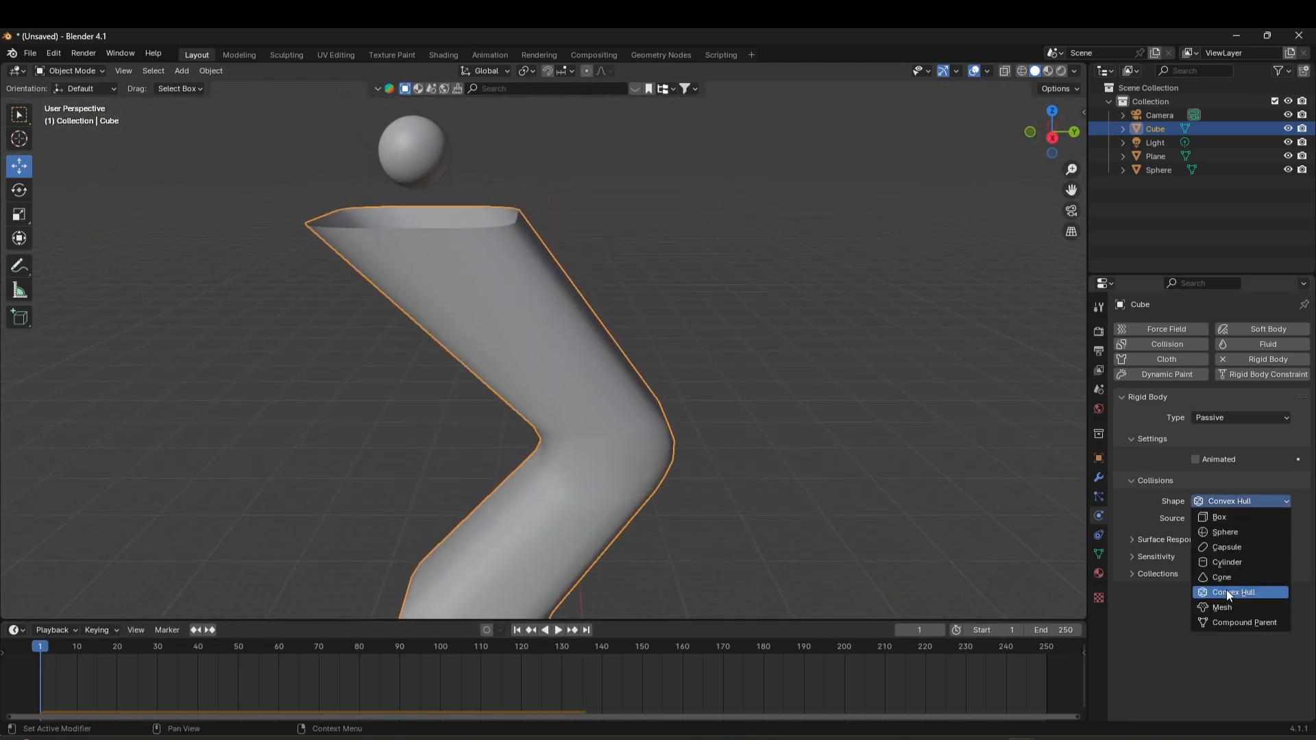
{"action": "left_click", "coordinate": [1226, 609]}
Replay the simulation with the Mesh collision shape, checking the ball at the tube's opening, and rewind to frame 1.
{"action": "middle_click_drag", "start_coordinate": [969, 488], "coordinate": [664, 387]}
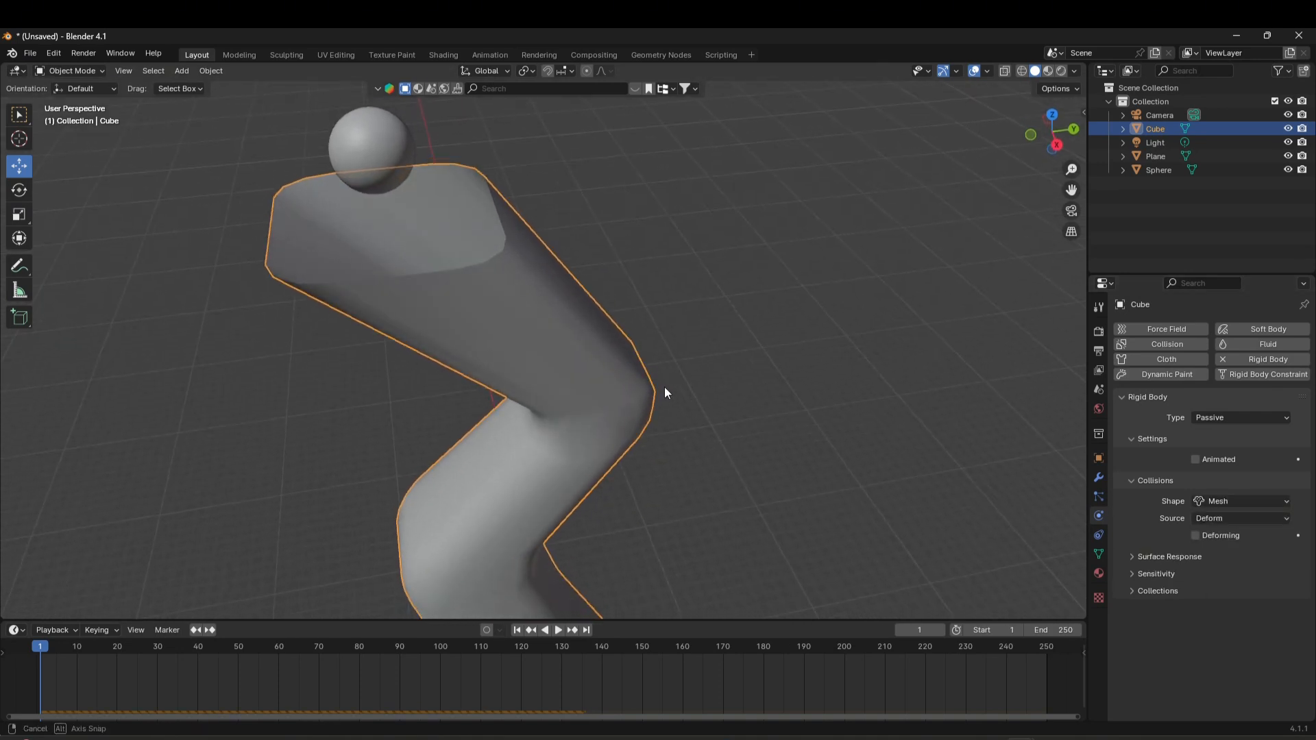
{"action": "middle_click_drag", "start_coordinate": [397, 298], "coordinate": [570, 396], "text": "shift"}
{"action": "middle_click_drag", "start_coordinate": [577, 341], "coordinate": [559, 312]}
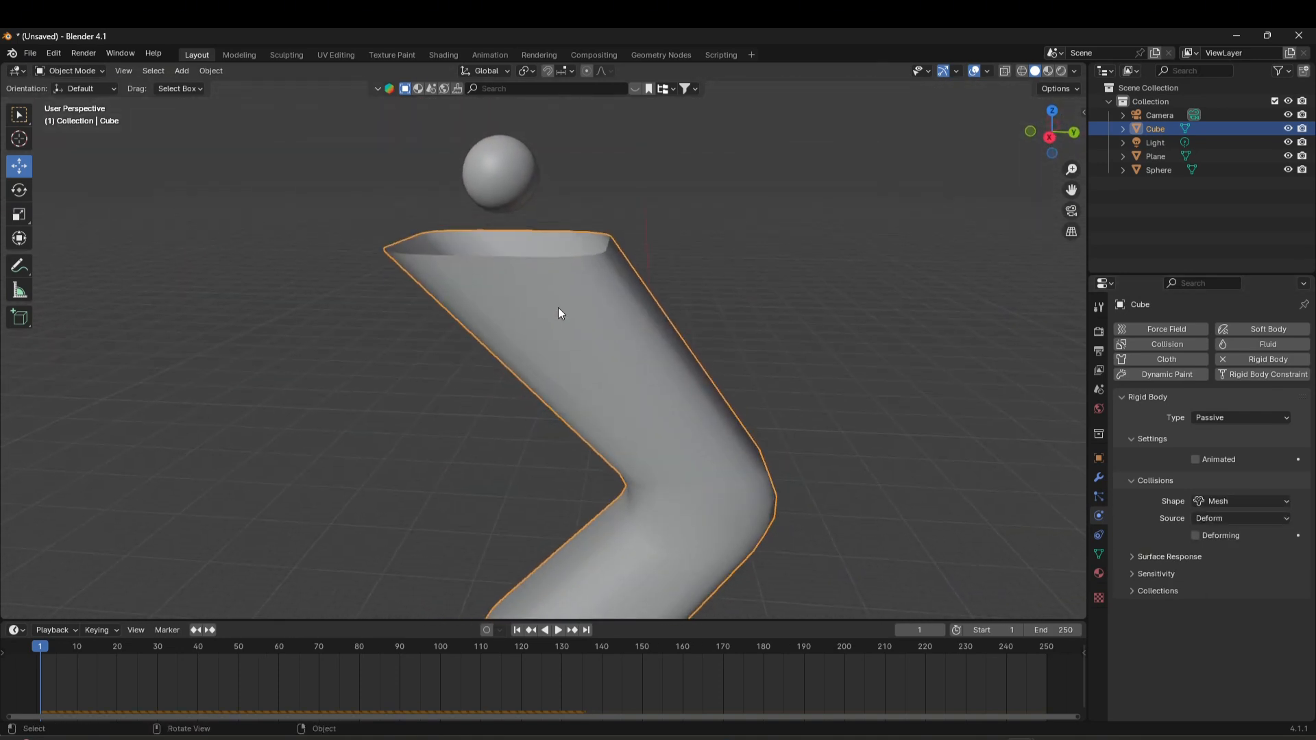
{"action": "left_click", "coordinate": [552, 629]}
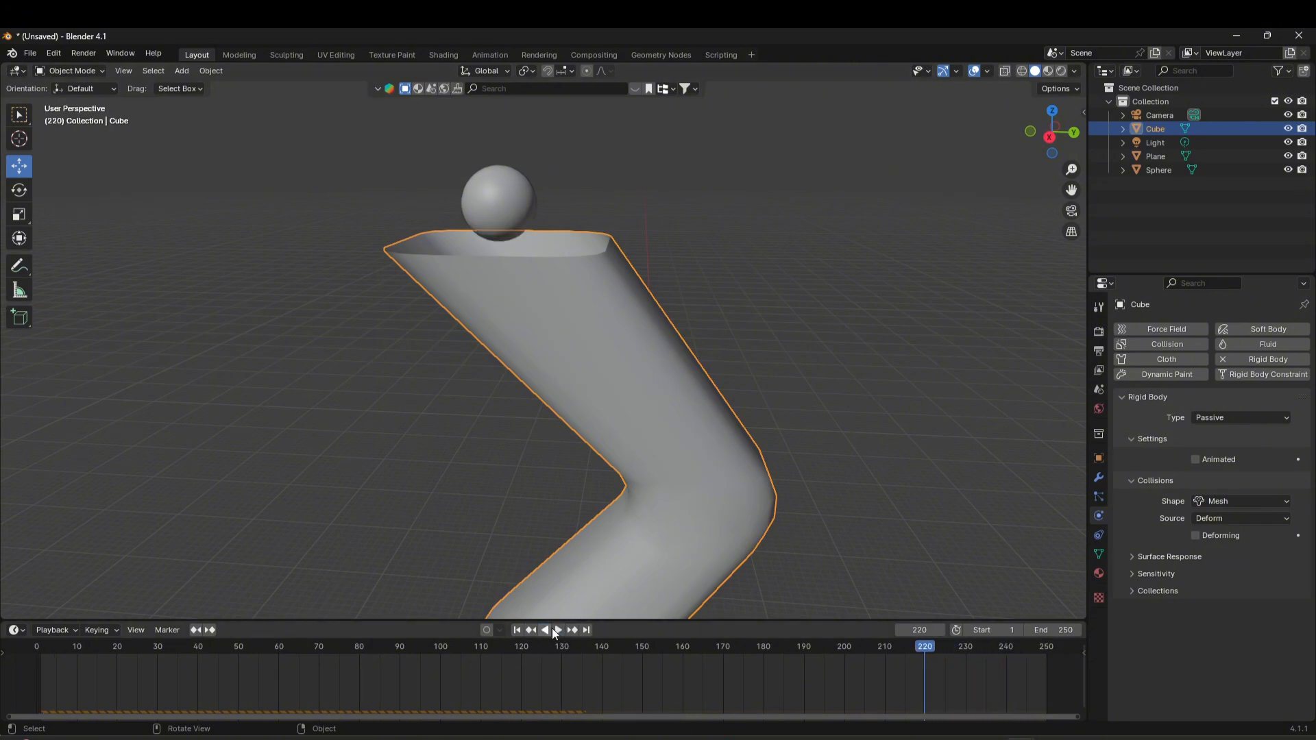
{"action": "left_click", "coordinate": [518, 631]}
{"action": "middle_click_drag", "start_coordinate": [689, 416], "coordinate": [629, 465], "text": "shift"}
{"action": "key", "text": "space"}
{"action": "key", "text": "space"}
{"action": "left_click", "coordinate": [516, 630]}
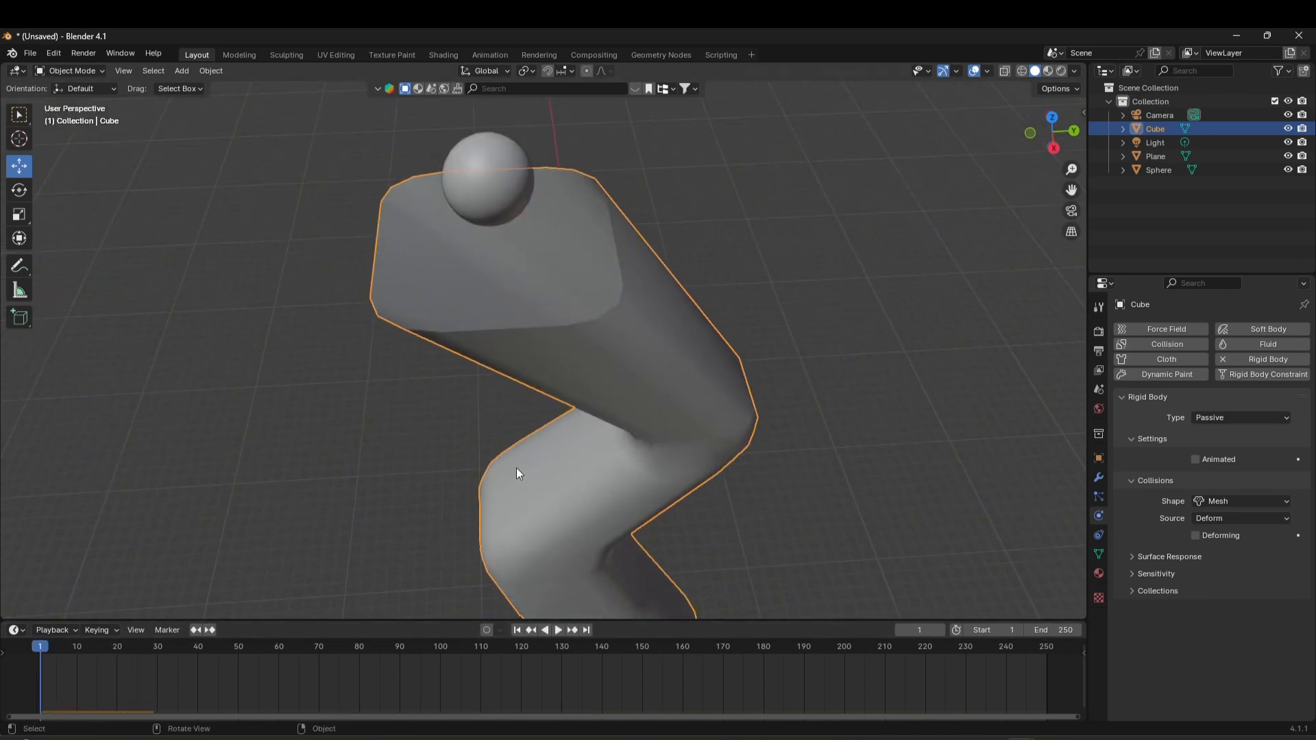
Run the simulation from the first frame and follow the ball's path down through the zigzag tube.
{"action": "middle_click_drag", "start_coordinate": [516, 442], "coordinate": [634, 385], "text": "shift"}
{"action": "key", "text": "space"}
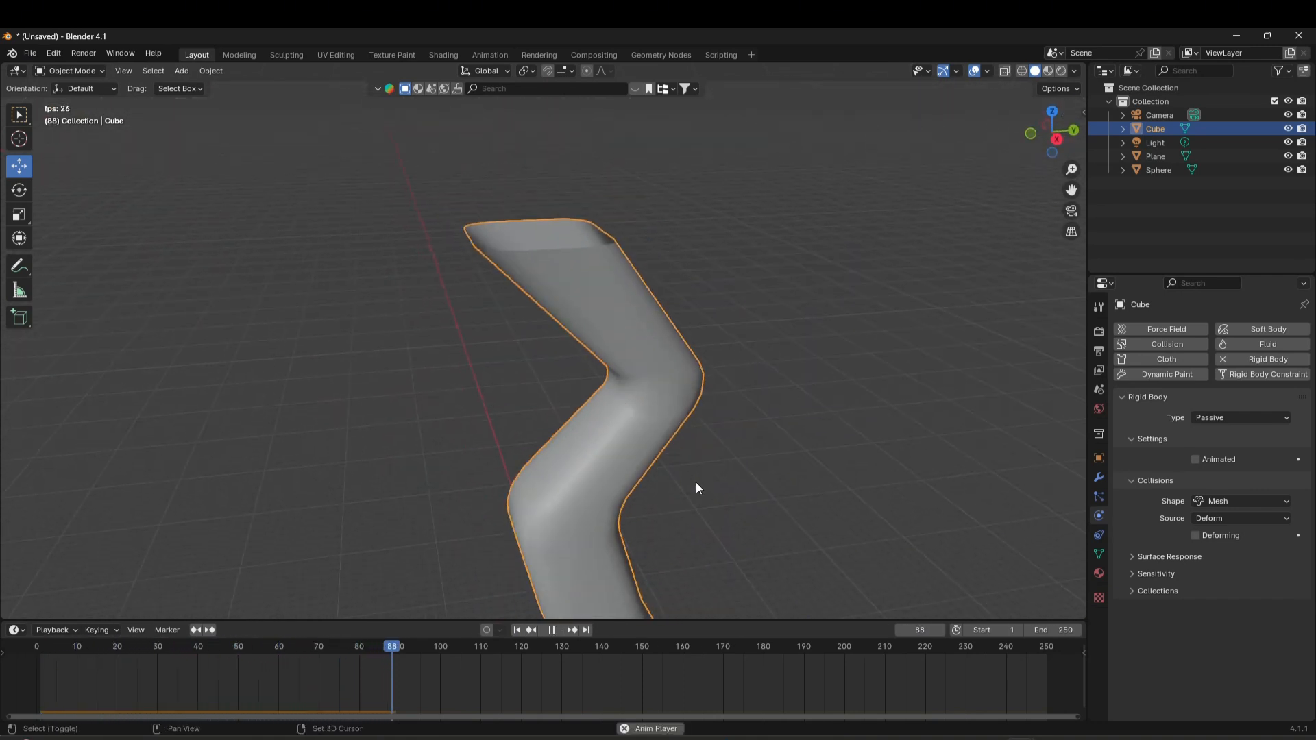
{"action": "middle_click_drag", "start_coordinate": [696, 483], "coordinate": [674, 374], "text": "shift"}
{"action": "middle_click_drag", "start_coordinate": [668, 456], "coordinate": [627, 360], "text": "shift"}
{"action": "scroll", "coordinate": [656, 392], "scroll_direction": "up", "scroll_amount": 1}
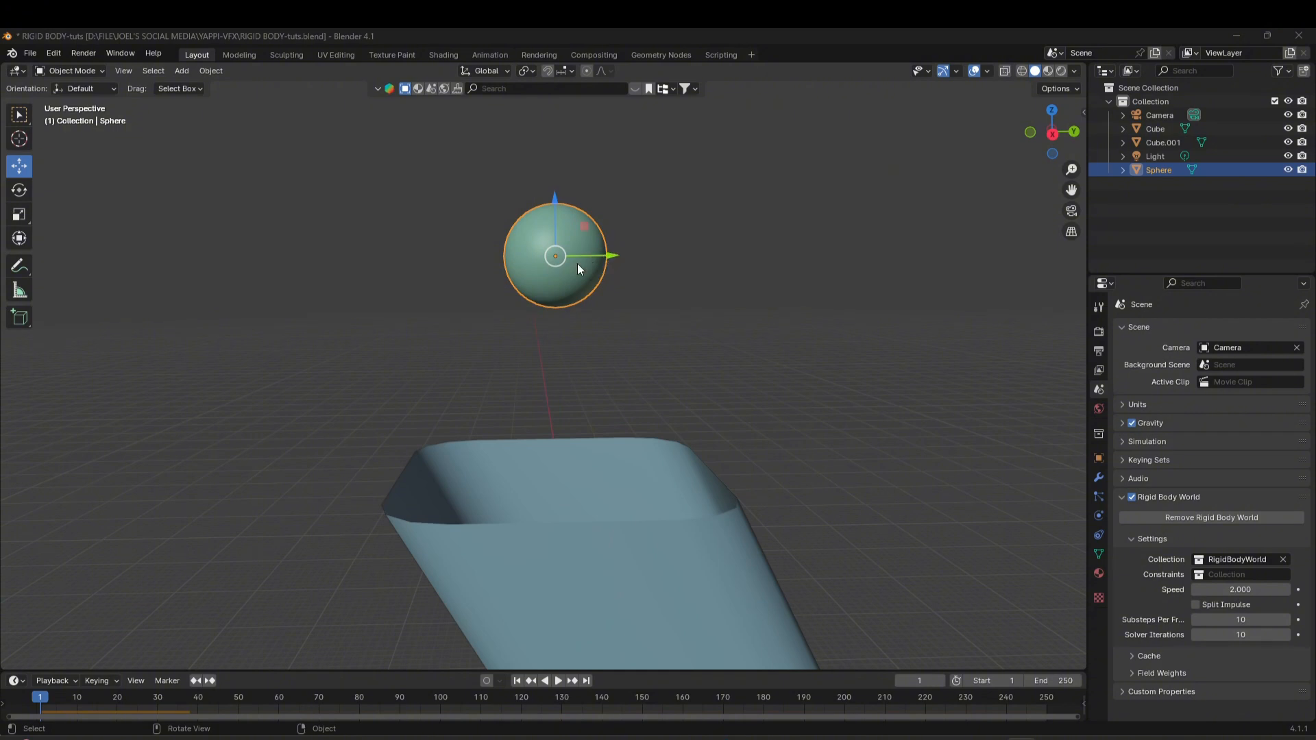
In the right orthographic view, move the sphere in the negative Y direction, above the near side of the tube's opening.
{"action": "scroll", "coordinate": [565, 268], "scroll_direction": "down", "scroll_amount": 1}
{"action": "scroll", "coordinate": [570, 266], "scroll_direction": "down", "scroll_amount": 5}
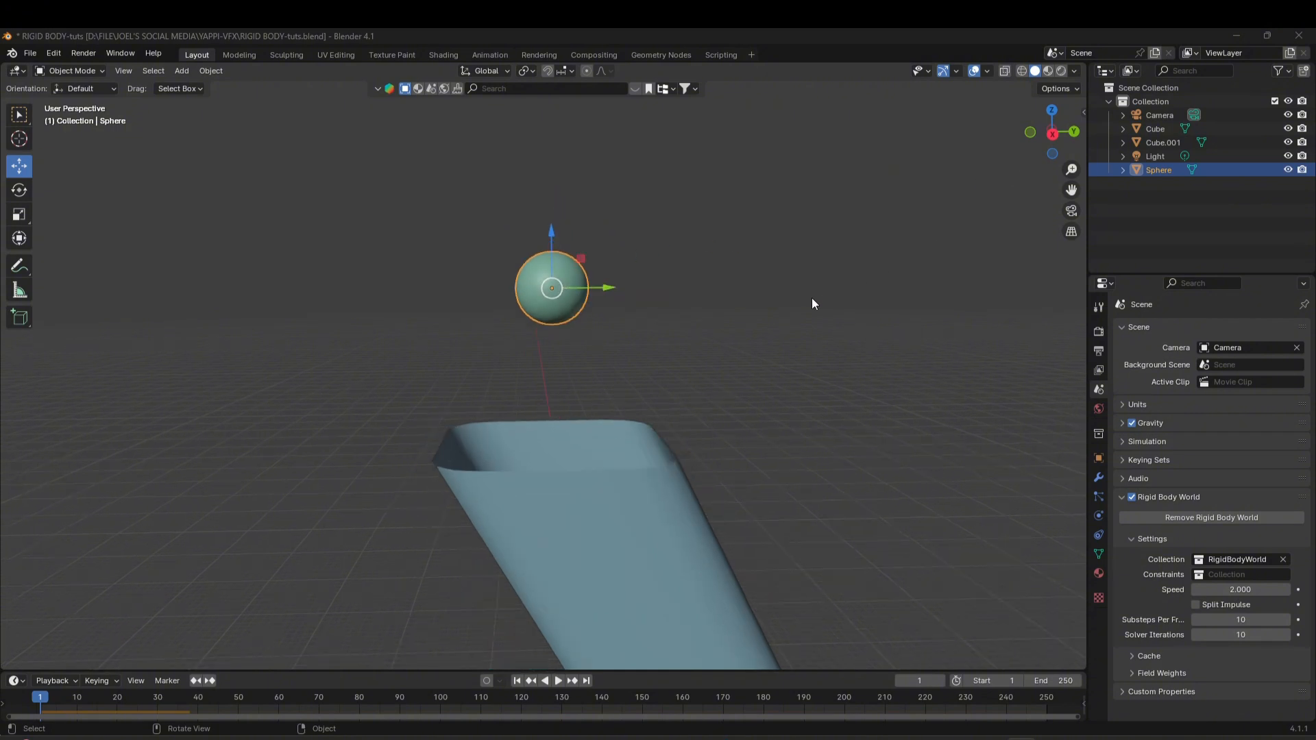
{"action": "scroll", "coordinate": [603, 409], "scroll_direction": "up", "scroll_amount": 3}
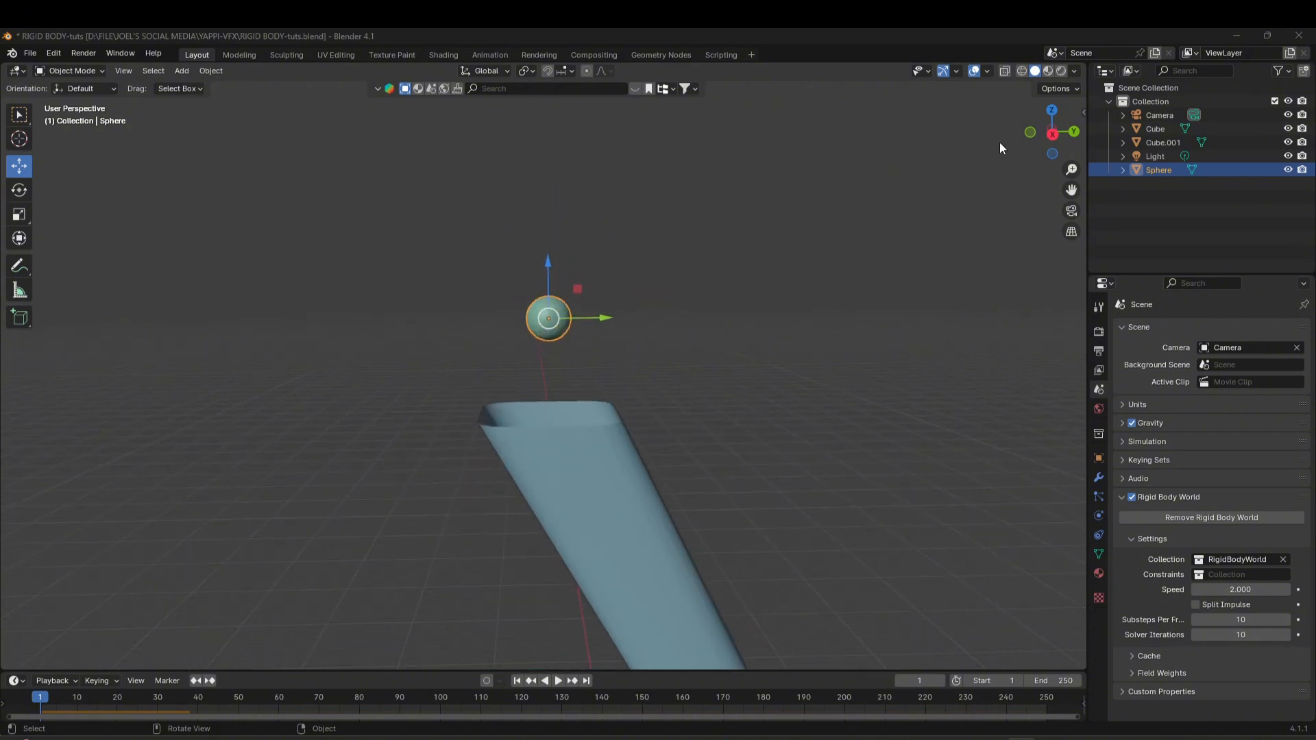
{"action": "left_click", "coordinate": [1055, 135]}
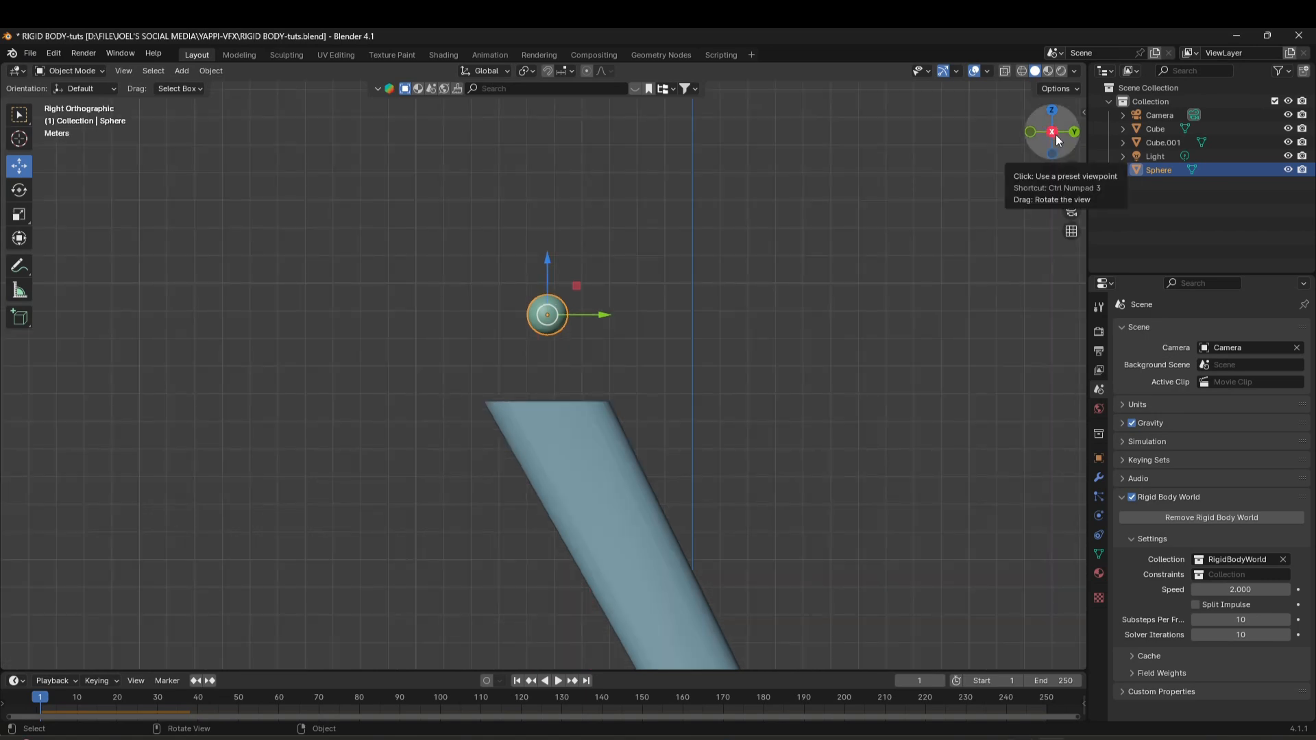
{"action": "left_click_drag", "start_coordinate": [600, 293], "coordinate": [545, 292]}
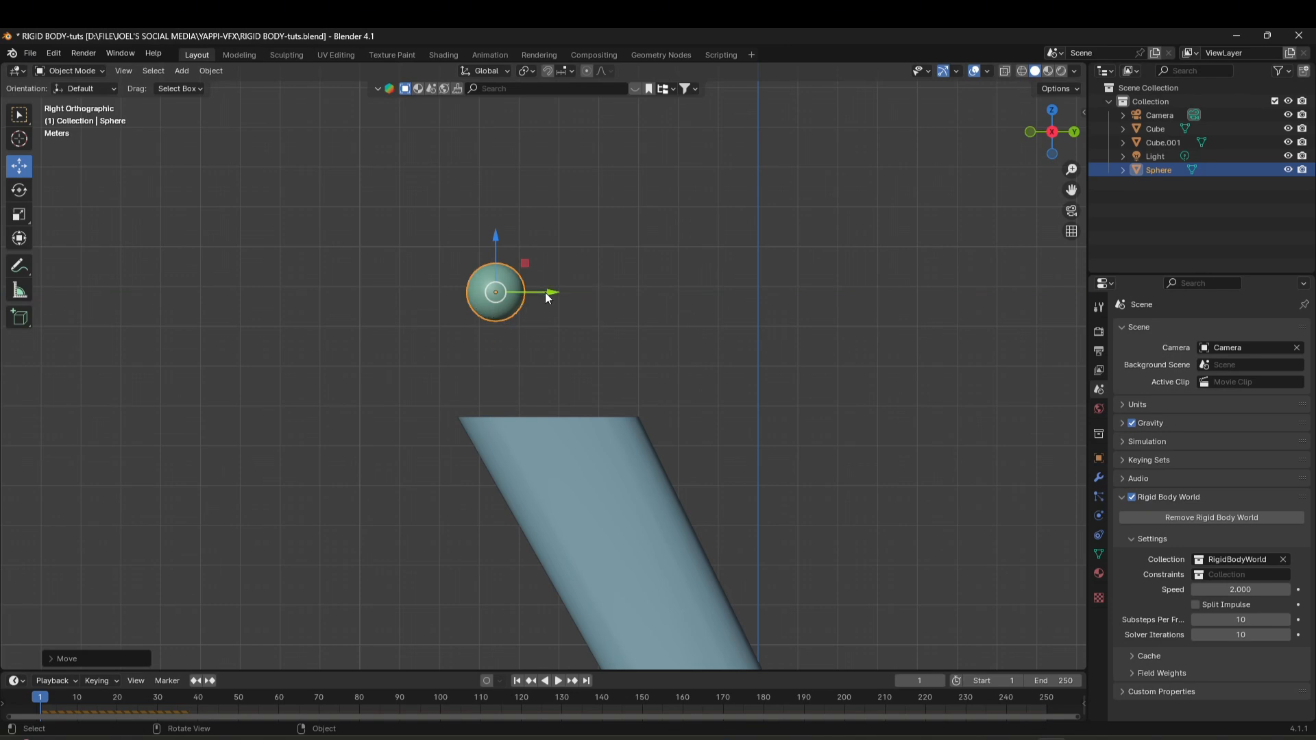
Duplicate the sphere and place the copy about 1.8 m away along the Y axis.
{"action": "key", "text": "shift+d"}
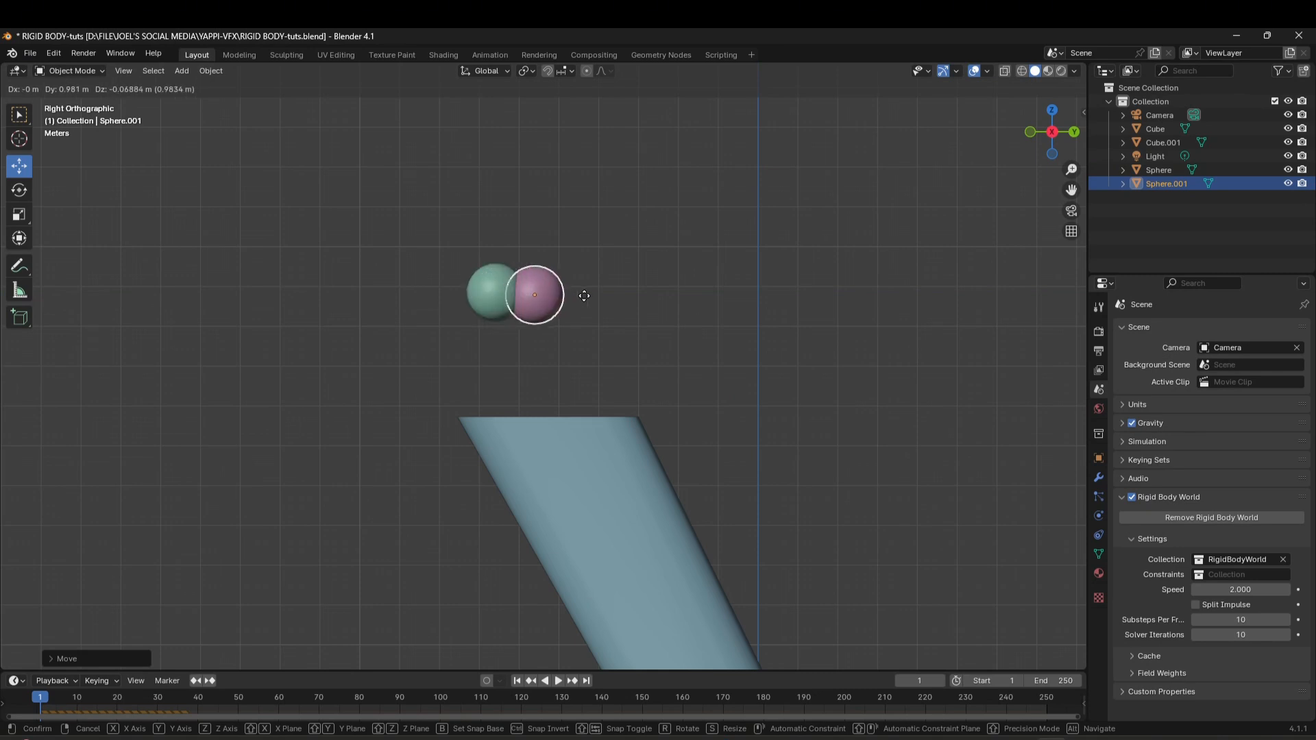
{"action": "key", "text": "y"}
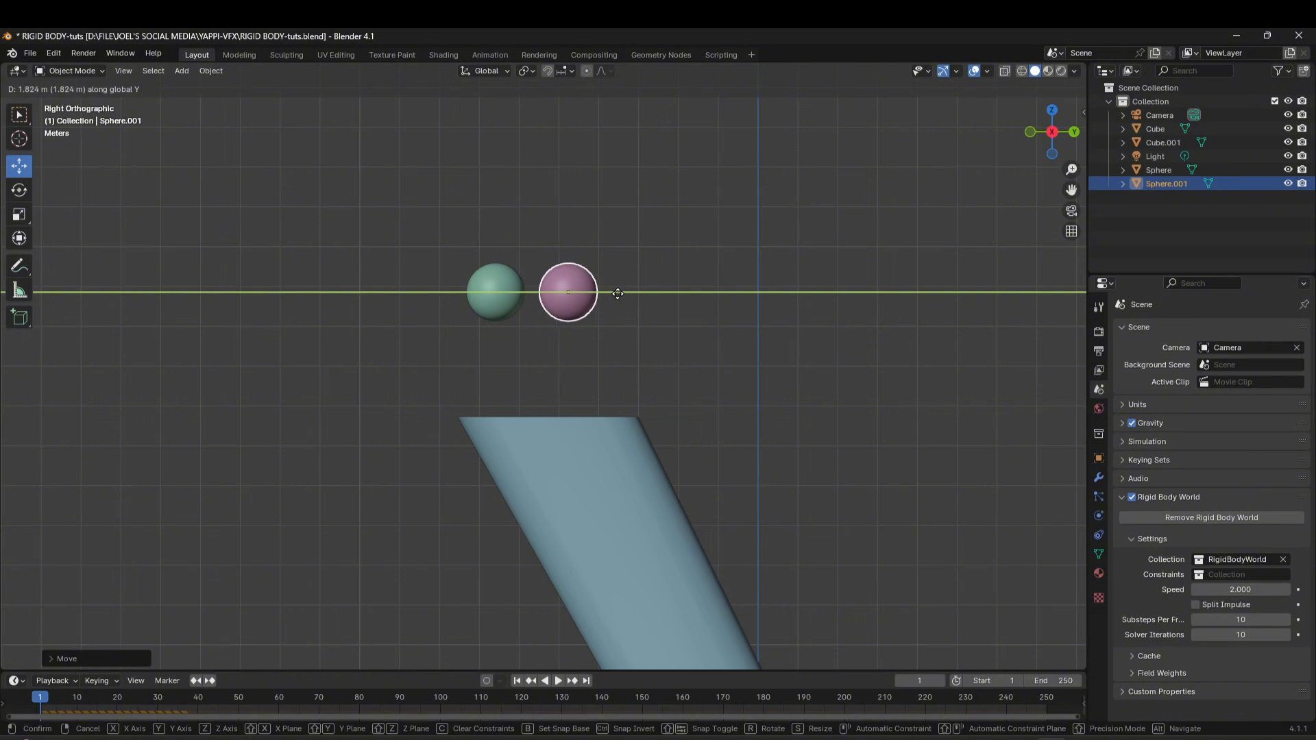
{"action": "left_click", "coordinate": [621, 300]}
Move the duplicated sphere along Y toward the original so the two sit side by side, practically touching.
{"action": "scroll", "coordinate": [583, 299], "scroll_direction": "up", "scroll_amount": 3}
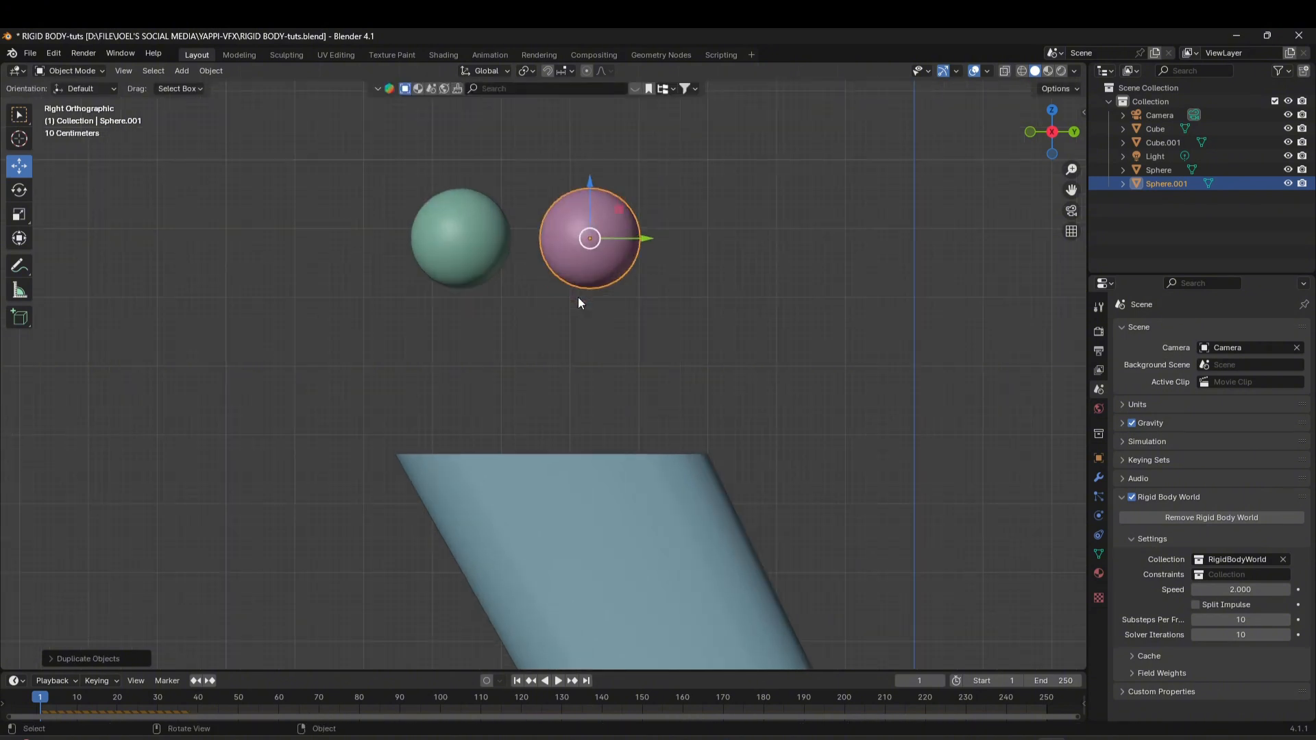
{"action": "middle_click_drag", "start_coordinate": [582, 273], "coordinate": [611, 438], "text": "shift"}
{"action": "scroll", "coordinate": [612, 438], "scroll_direction": "up", "scroll_amount": 4}
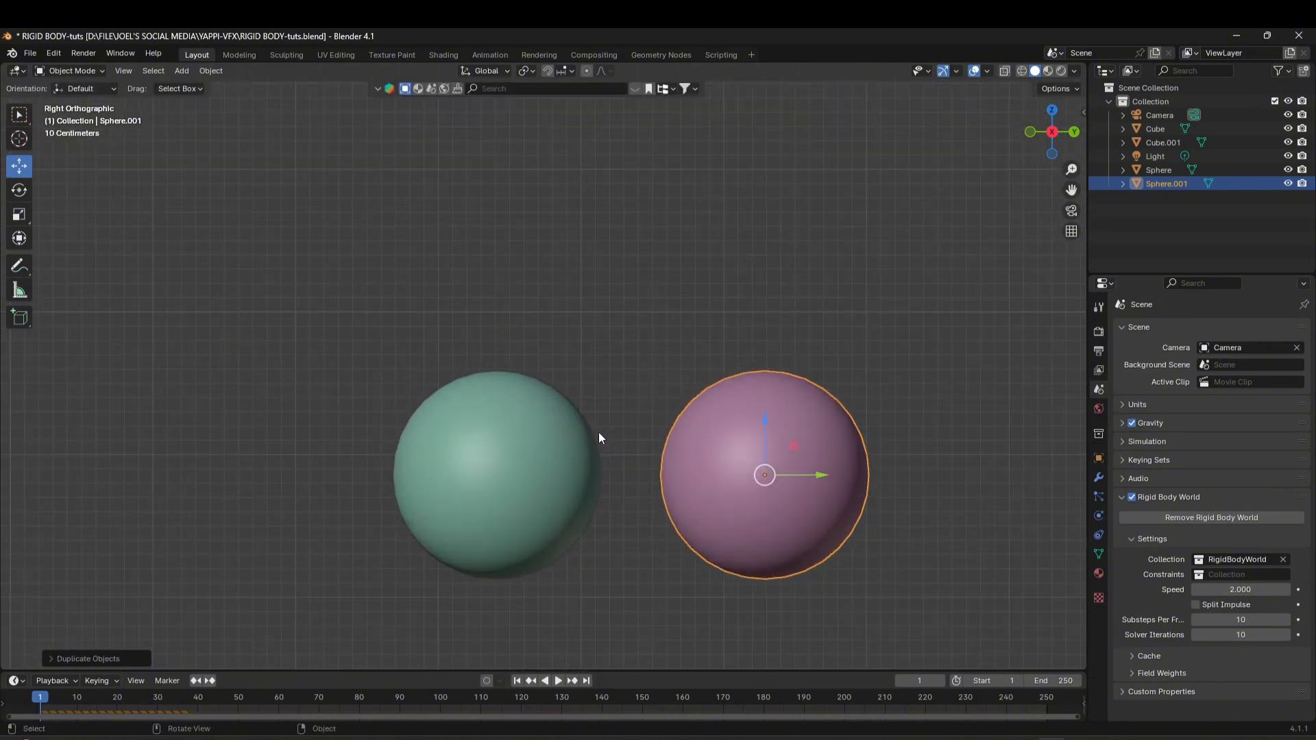
{"action": "left_click_drag", "start_coordinate": [817, 472], "coordinate": [765, 469]}
{"action": "scroll", "coordinate": [619, 480], "scroll_direction": "up", "scroll_amount": 4}
{"action": "middle_click_drag", "start_coordinate": [632, 503], "coordinate": [591, 353], "text": "shift"}
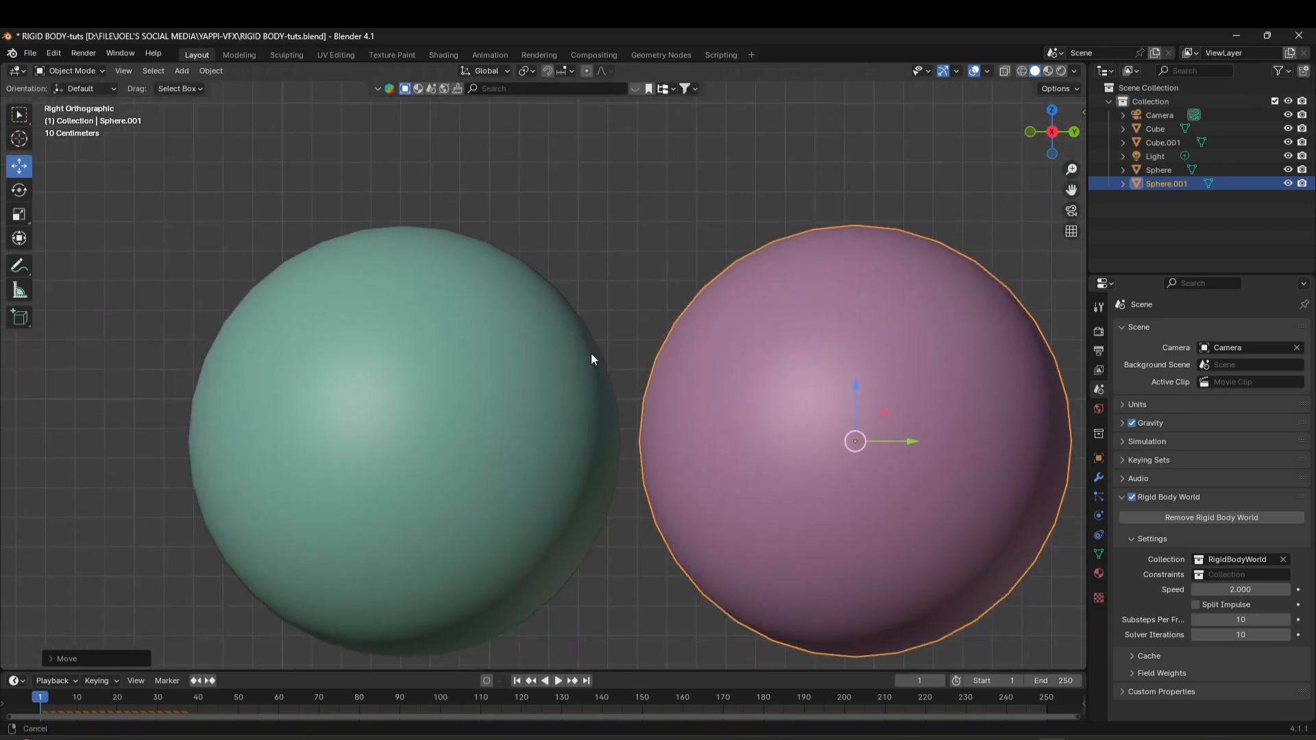
{"action": "scroll", "coordinate": [640, 410], "scroll_direction": "up", "scroll_amount": 3}
{"action": "scroll", "coordinate": [647, 414], "scroll_direction": "down", "scroll_amount": 7}
{"action": "left_click_drag", "start_coordinate": [749, 403], "coordinate": [710, 394]}
{"action": "scroll", "coordinate": [582, 389], "scroll_direction": "down", "scroll_amount": 5}
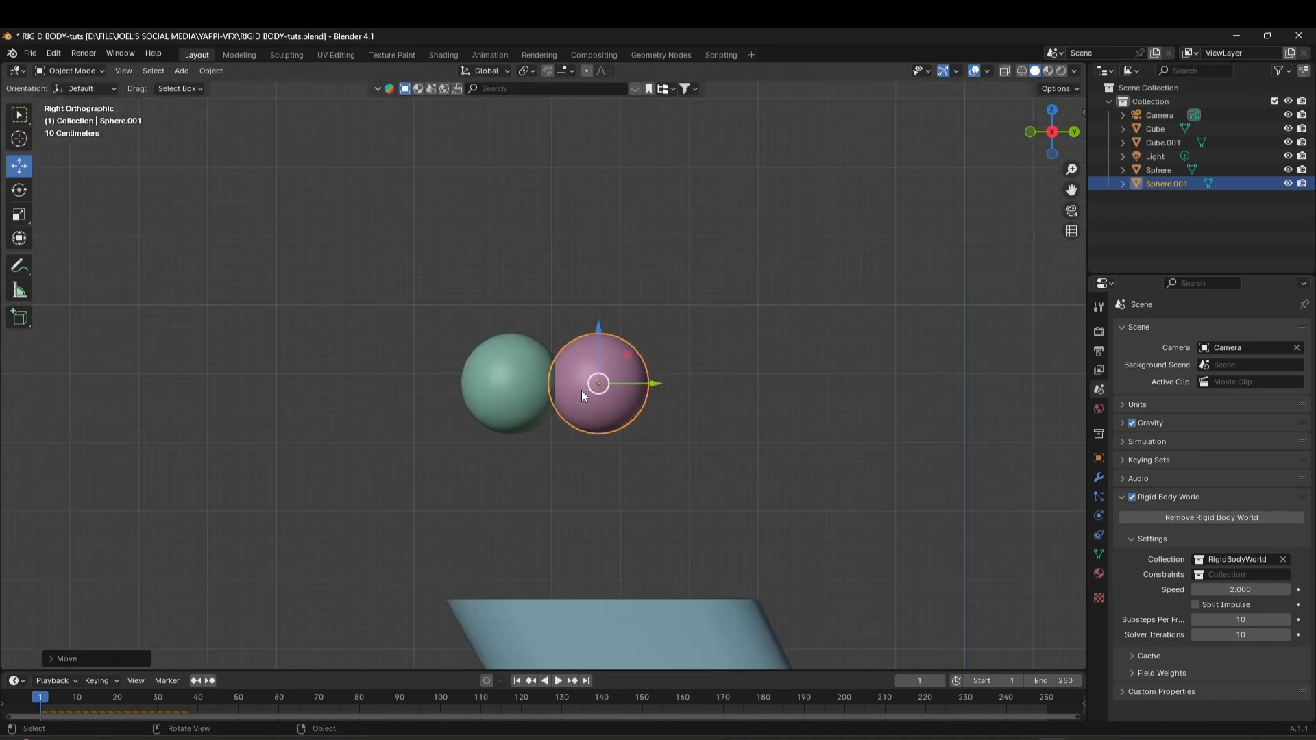
Run the simulation twice to check how the two adjoining spheres fall, returning to the first frame each time.
{"action": "left_click", "coordinate": [559, 681]}
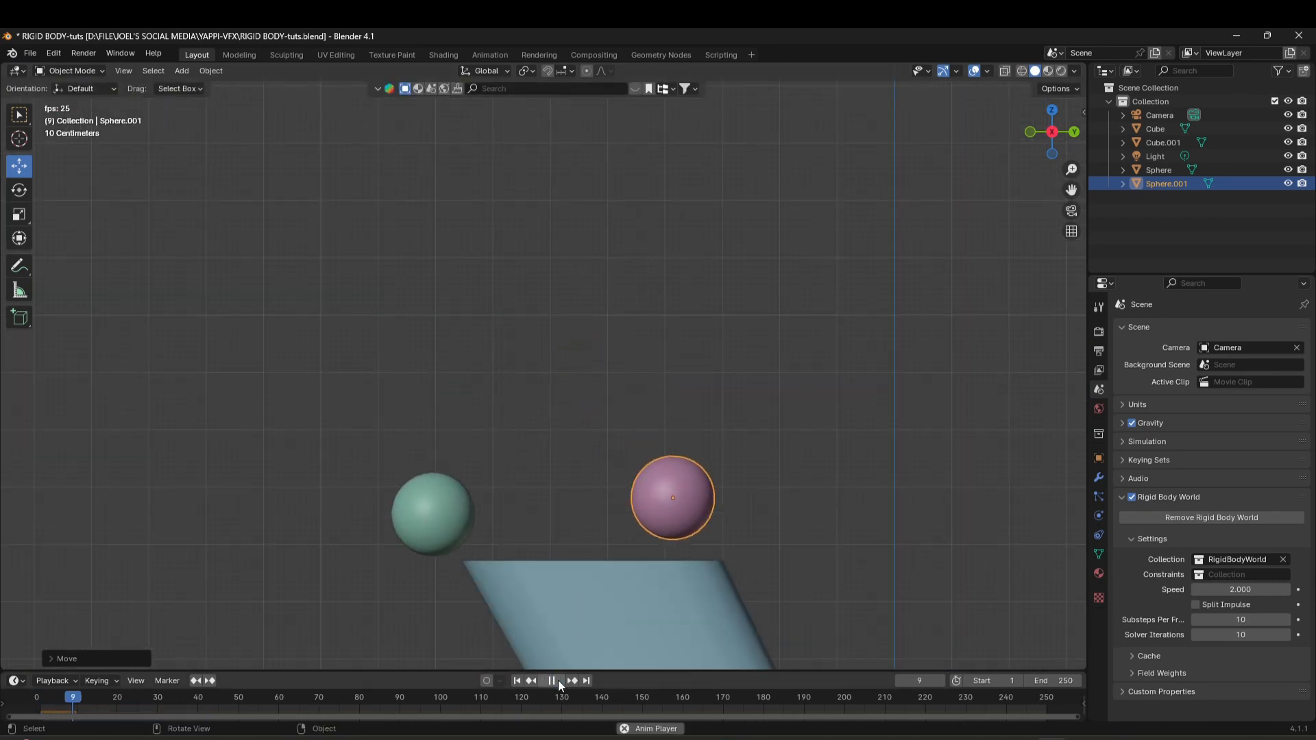
{"action": "left_click", "coordinate": [517, 681]}
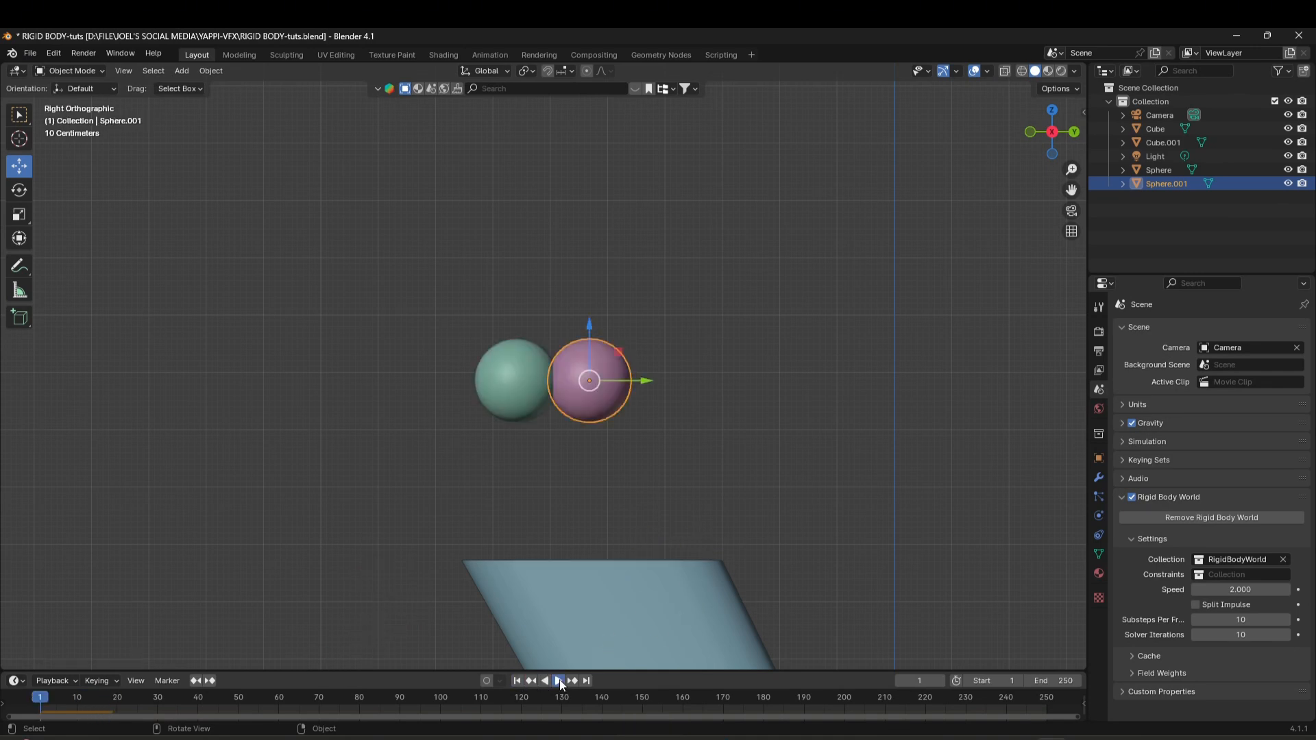
{"action": "left_click", "coordinate": [559, 680]}
{"action": "left_click", "coordinate": [517, 681]}
Move the duplicated sphere along positive Y to leave a small gap between it and the original sphere.
{"action": "scroll", "coordinate": [559, 456], "scroll_direction": "up", "scroll_amount": 3}
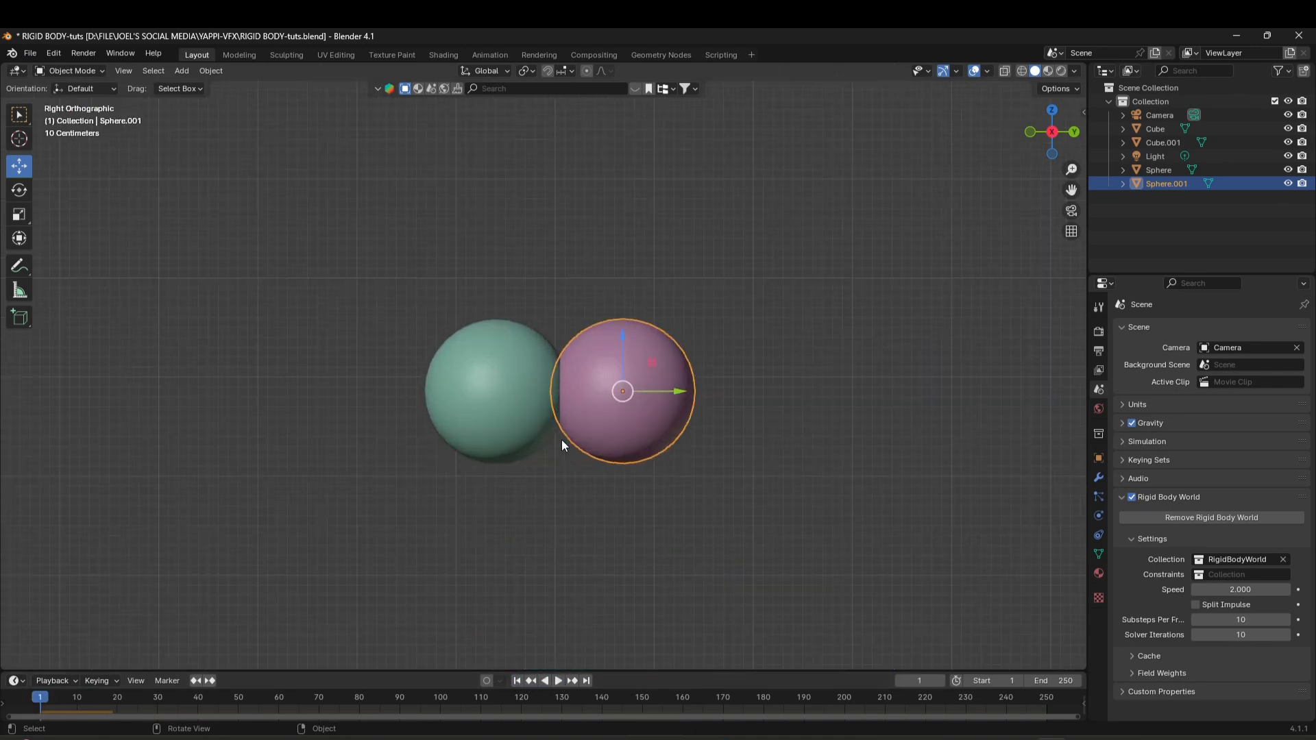
{"action": "scroll", "coordinate": [627, 419], "scroll_direction": "up", "scroll_amount": 3}
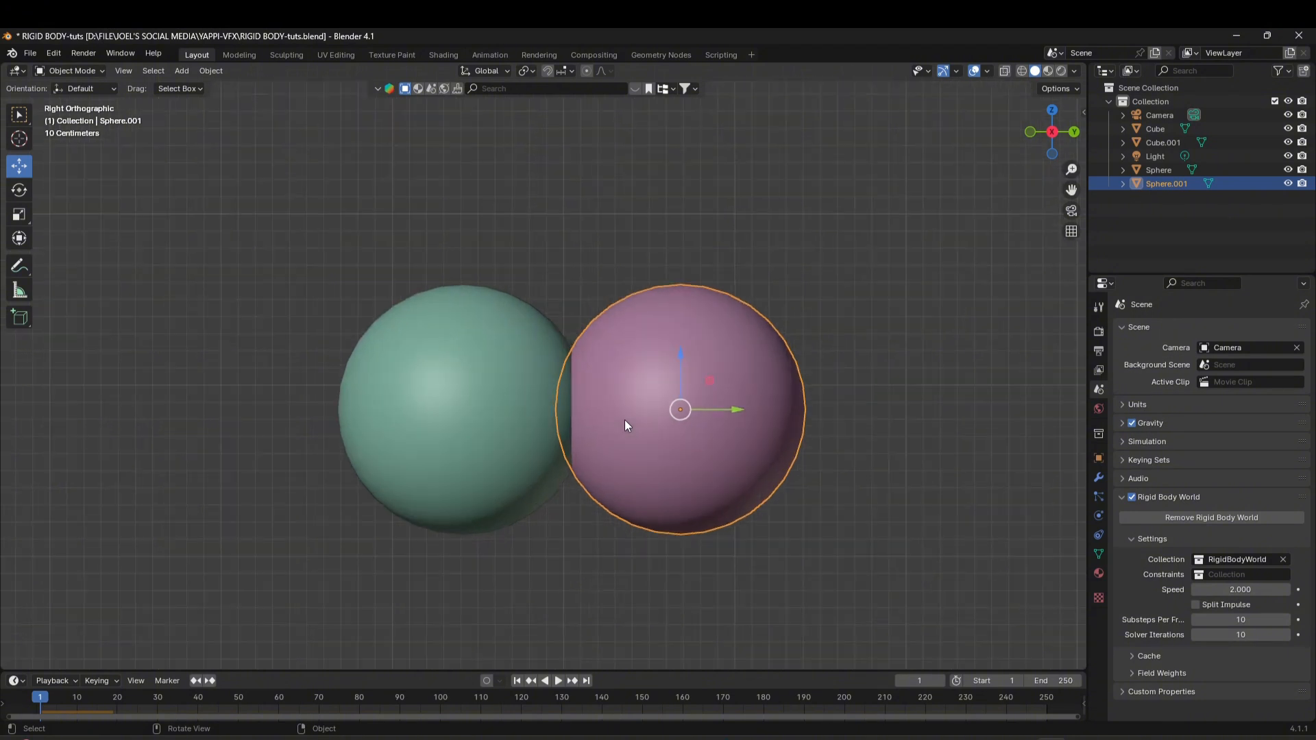
{"action": "middle_click_drag", "start_coordinate": [705, 444], "coordinate": [624, 414], "text": "shift"}
{"action": "scroll", "coordinate": [621, 401], "scroll_direction": "down", "scroll_amount": 2}
{"action": "scroll", "coordinate": [617, 383], "scroll_direction": "down", "scroll_amount": 1}
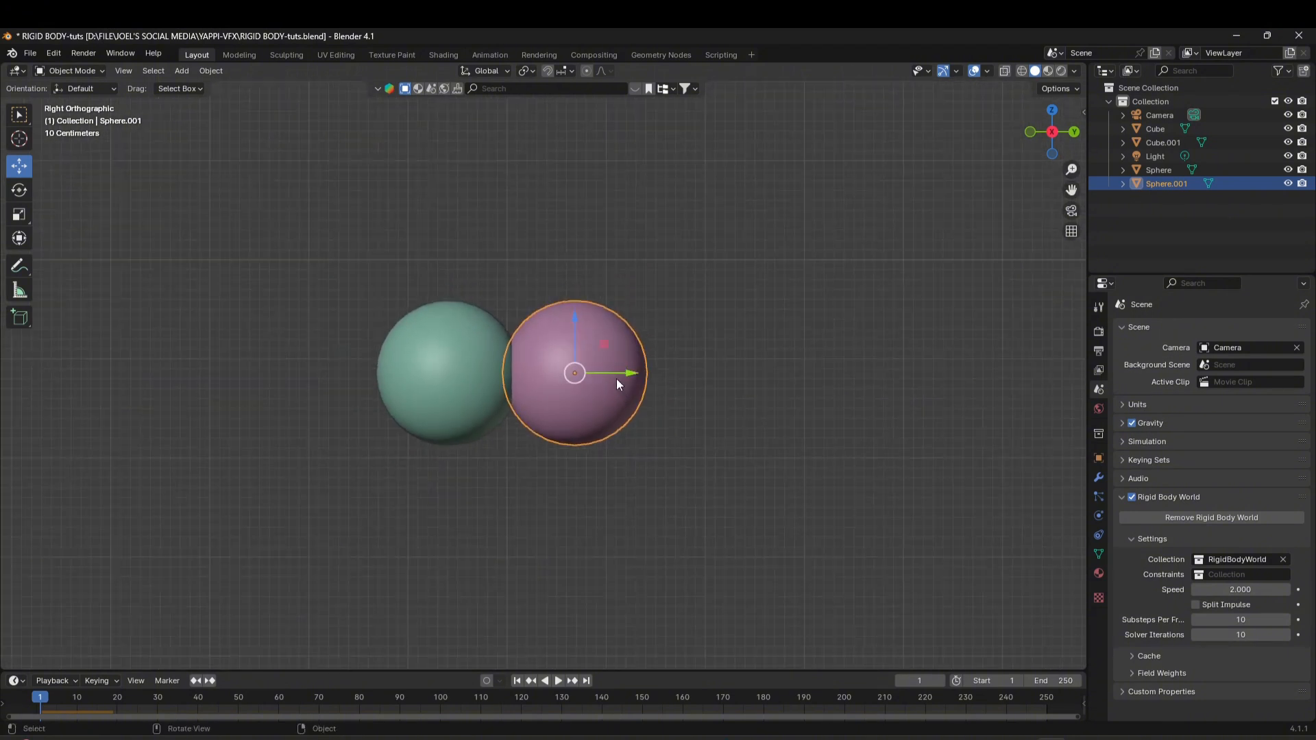
{"action": "left_click_drag", "start_coordinate": [614, 373], "coordinate": [656, 375]}
{"action": "scroll", "coordinate": [600, 384], "scroll_direction": "down", "scroll_amount": 2}
{"action": "scroll", "coordinate": [601, 384], "scroll_direction": "up", "scroll_amount": 7}
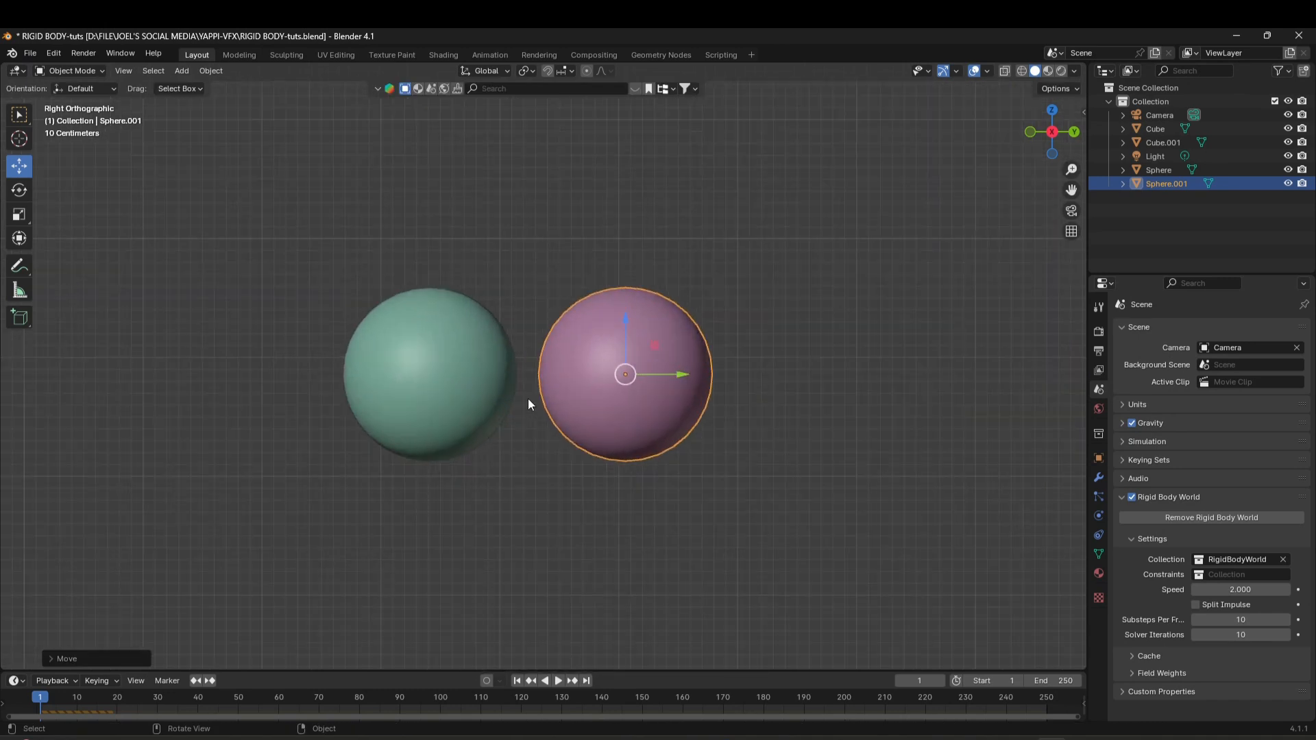
In the front orthographic view, select both spheres and move them in the negative X direction, above one side of the tube's opening.
{"action": "middle_click_drag", "start_coordinate": [652, 342], "coordinate": [667, 361]}
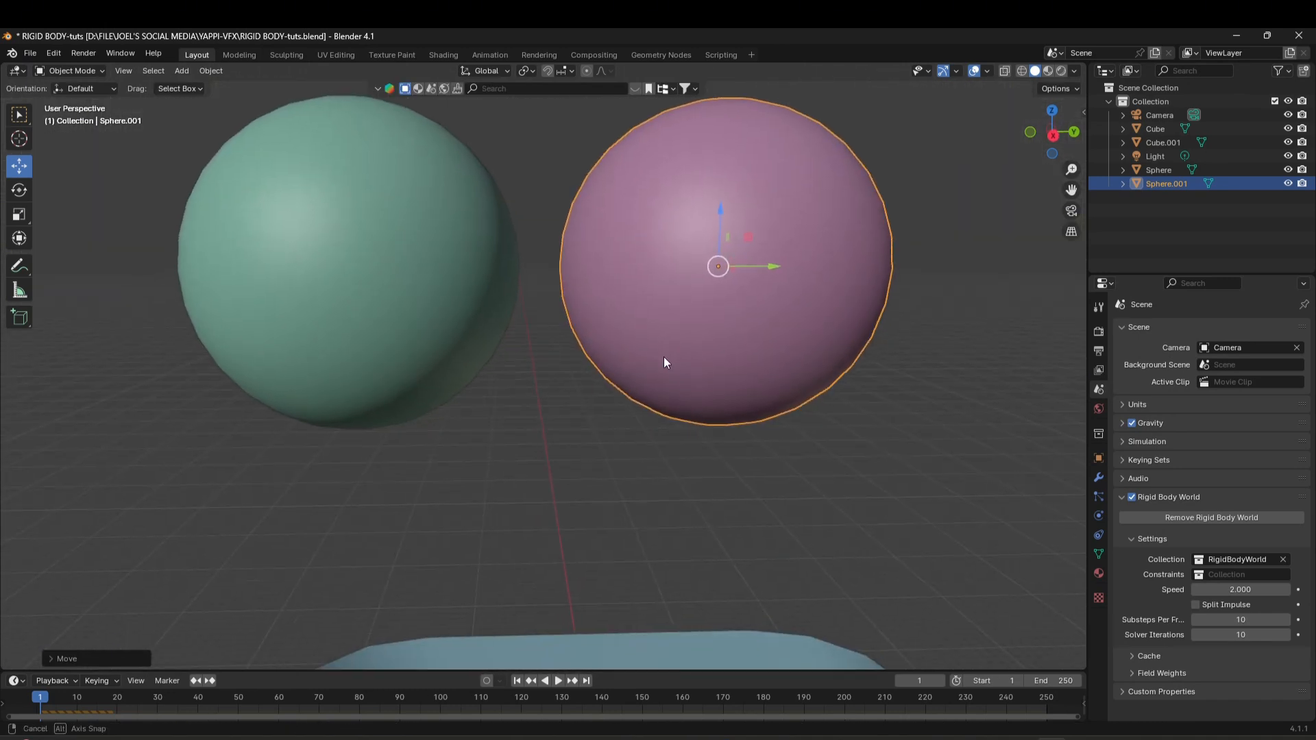
{"action": "scroll", "coordinate": [629, 356], "scroll_direction": "down", "scroll_amount": 4}
{"action": "middle_click_drag", "start_coordinate": [778, 310], "coordinate": [690, 409]}
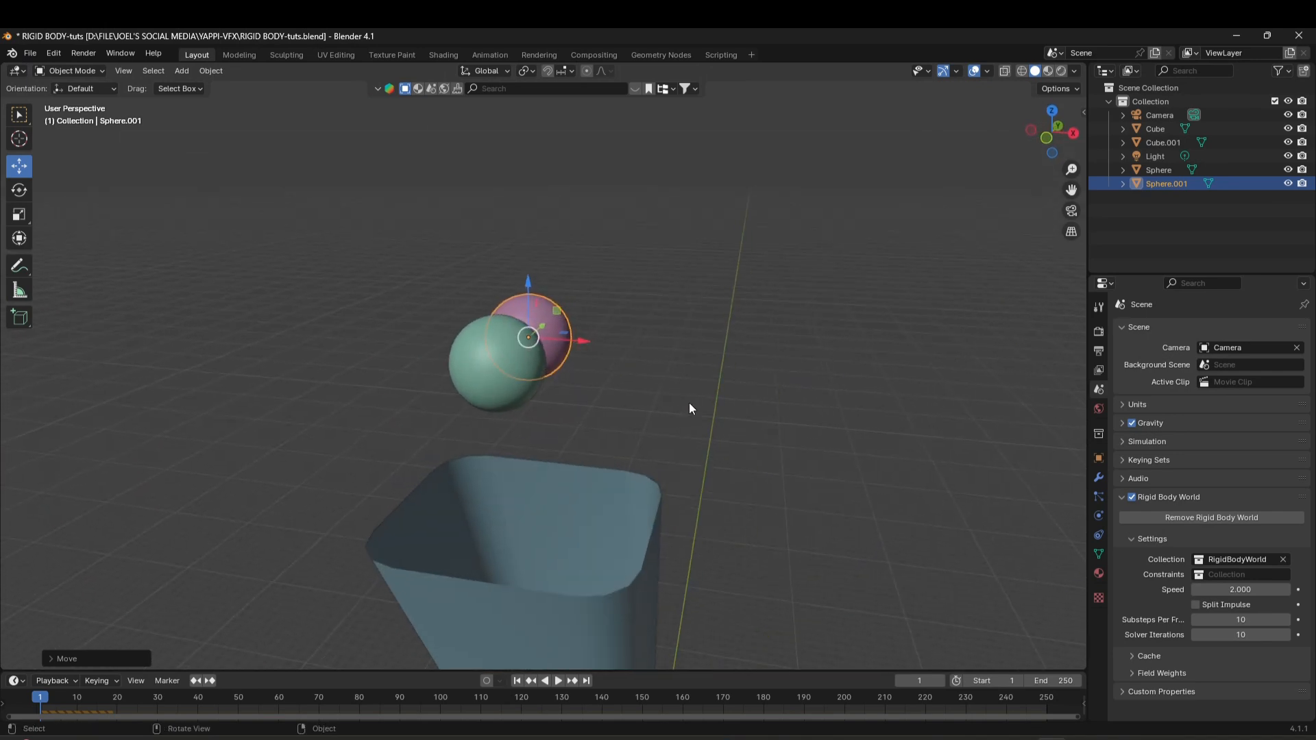
{"action": "left_click", "coordinate": [1050, 139]}
{"action": "left_click_drag", "start_coordinate": [421, 258], "coordinate": [626, 389]}
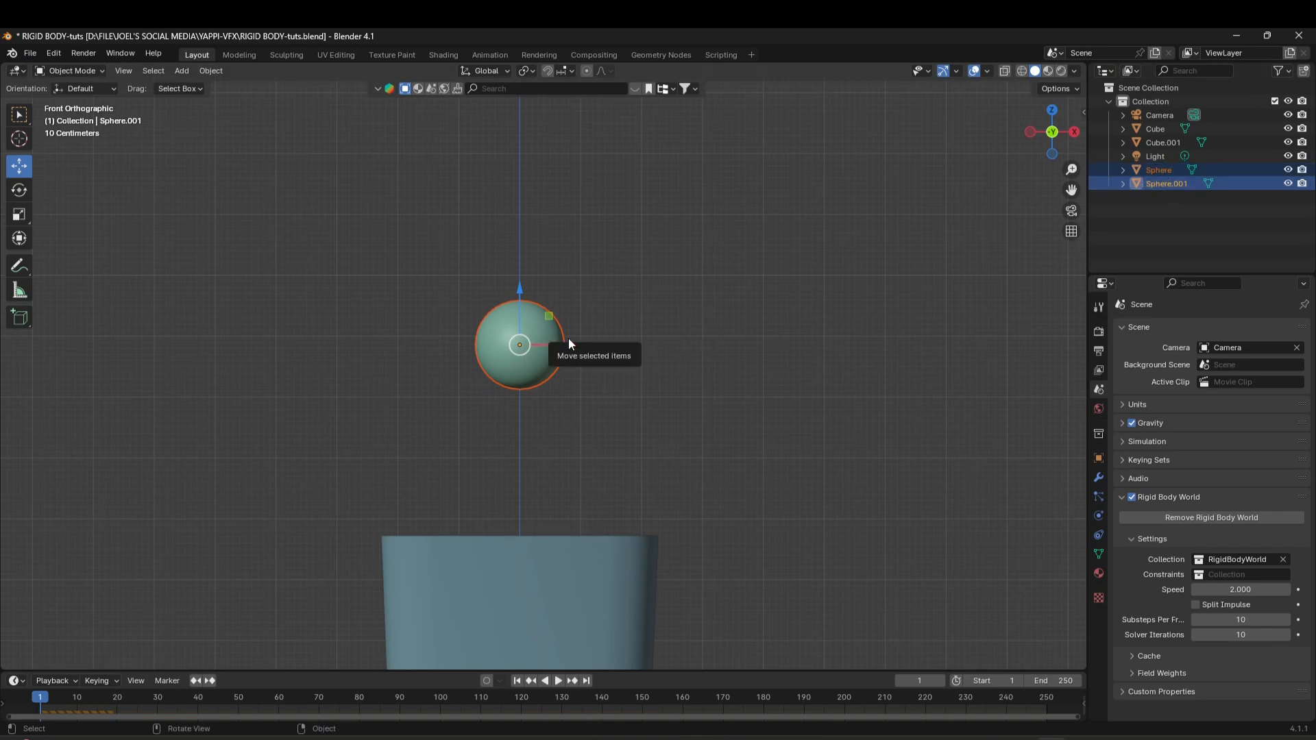
{"action": "left_click_drag", "start_coordinate": [575, 344], "coordinate": [492, 346]}
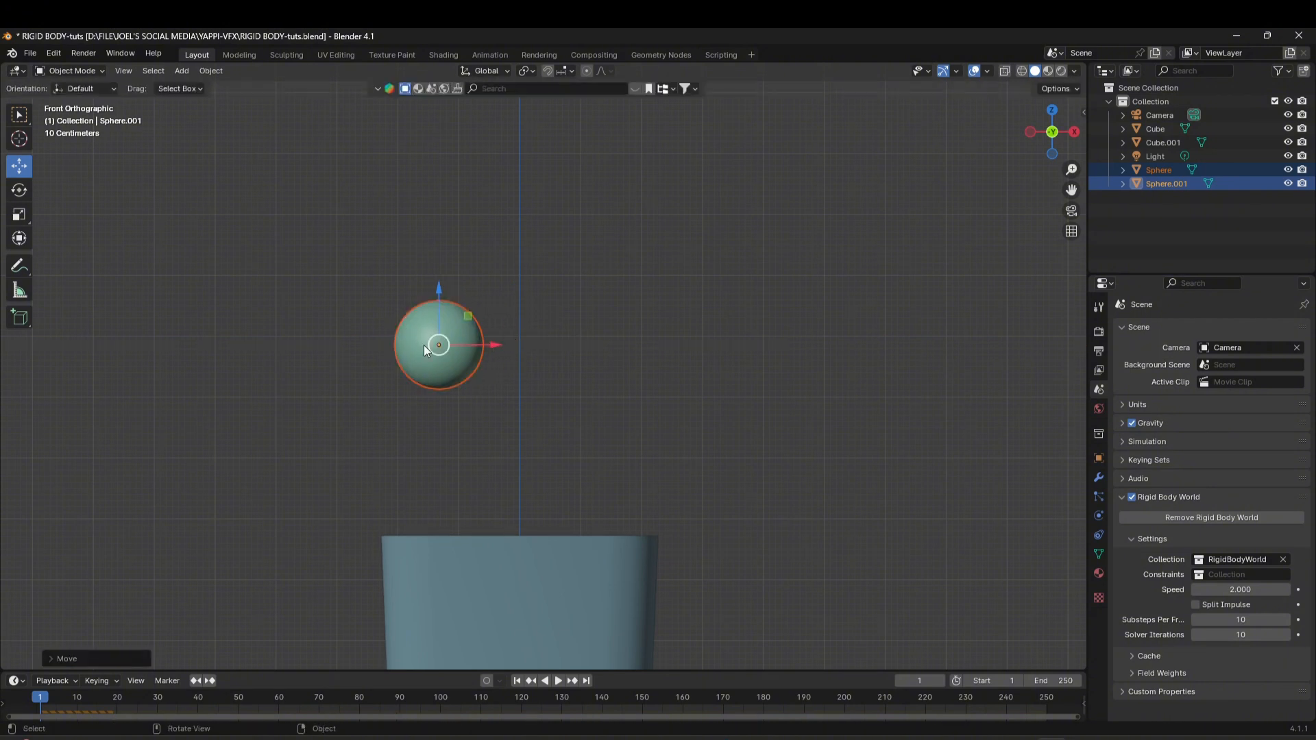
Duplicate the pair of spheres and place the copies about 2 m away along the positive X axis.
{"action": "key", "text": "shift+d"}
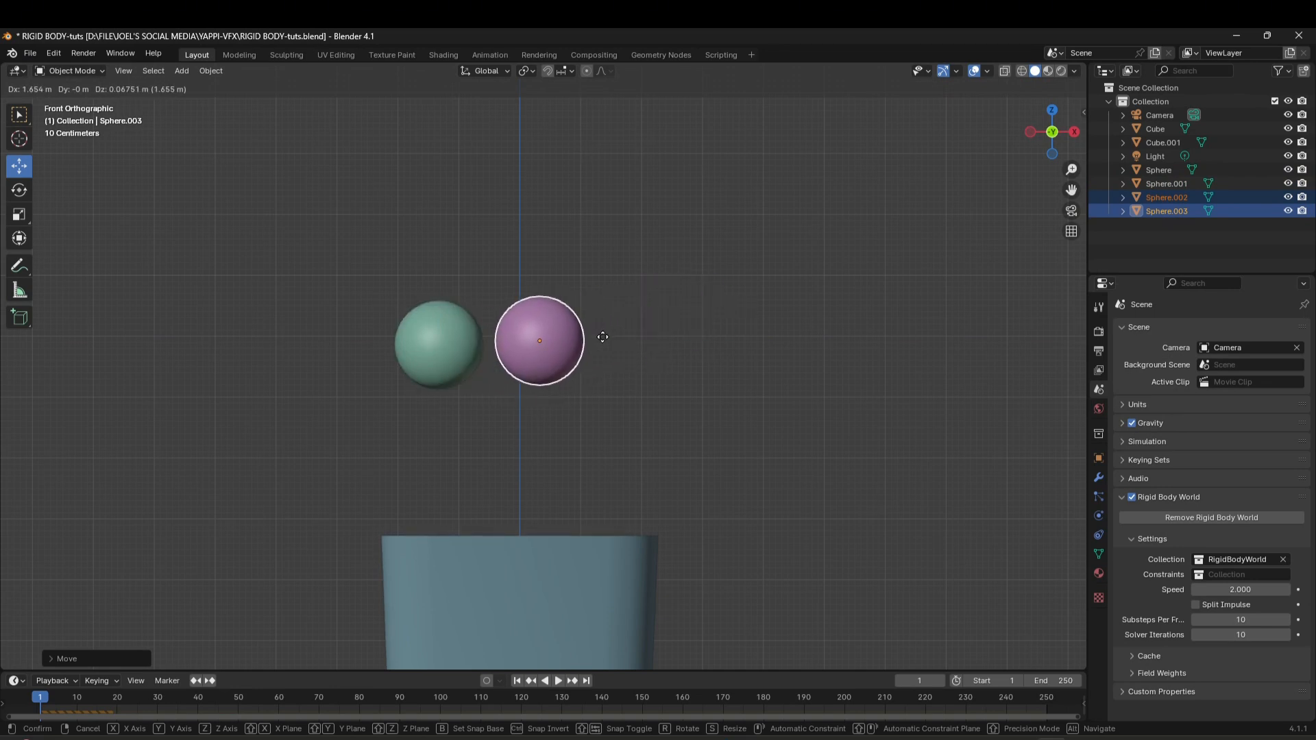
{"action": "key", "text": "x"}
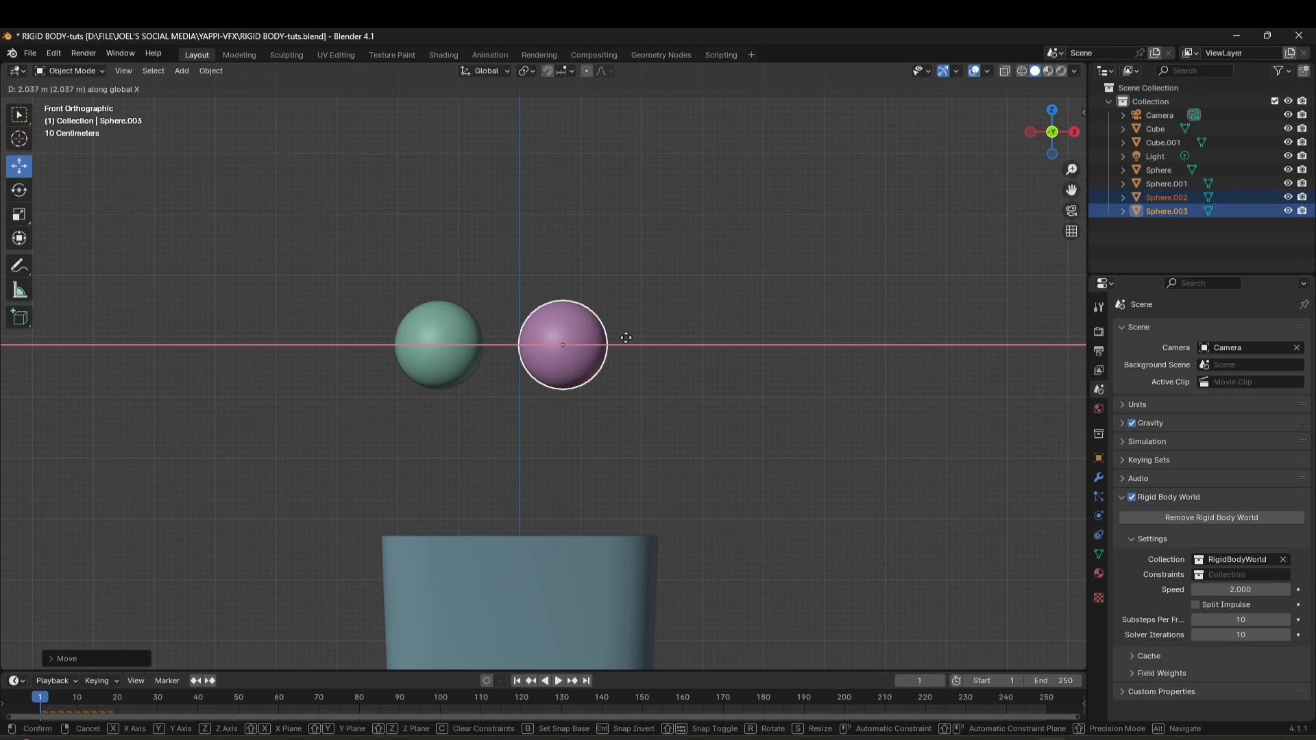
{"action": "left_click", "coordinate": [626, 338]}
{"action": "middle_click_drag", "start_coordinate": [626, 337], "coordinate": [730, 513]}
{"action": "middle_click_drag", "start_coordinate": [711, 370], "coordinate": [578, 285]}
{"action": "left_click_drag", "start_coordinate": [578, 281], "coordinate": [823, 372]}
{"action": "middle_click_drag", "start_coordinate": [823, 373], "coordinate": [801, 355]}
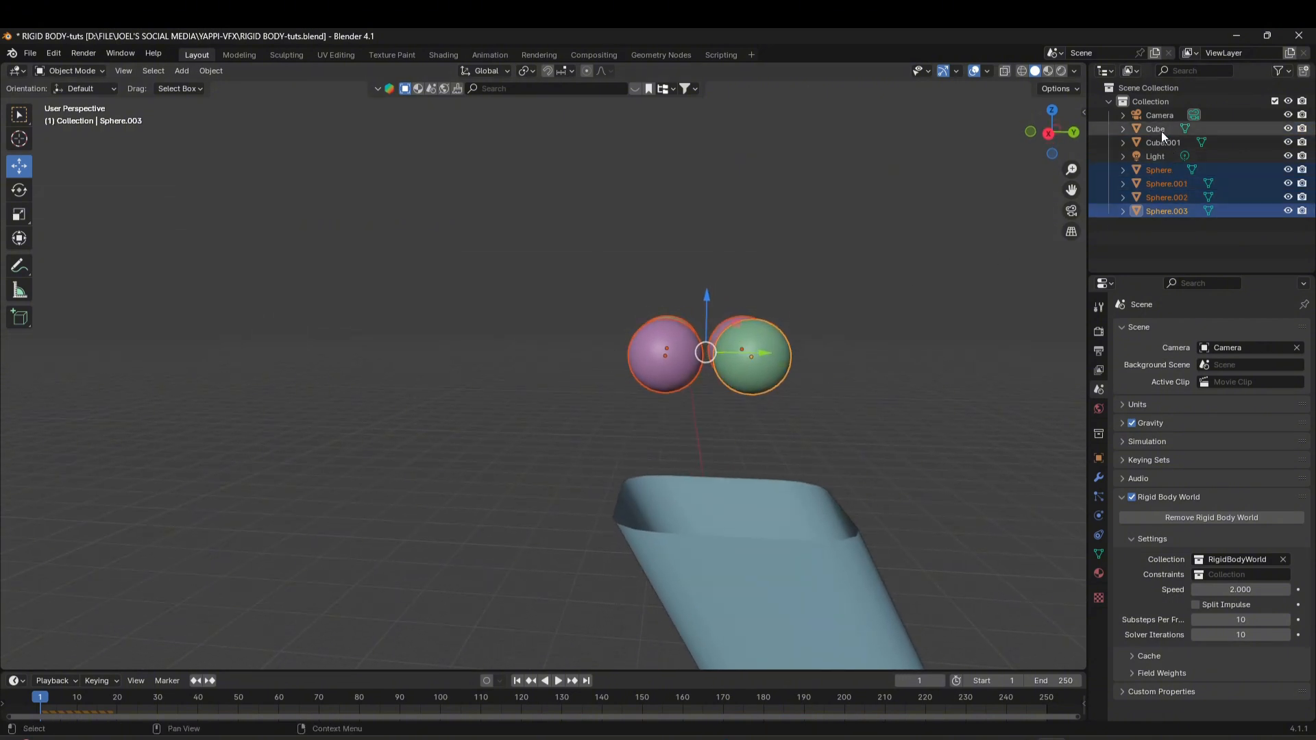
{"action": "middle_click_drag", "start_coordinate": [672, 406], "coordinate": [659, 353]}
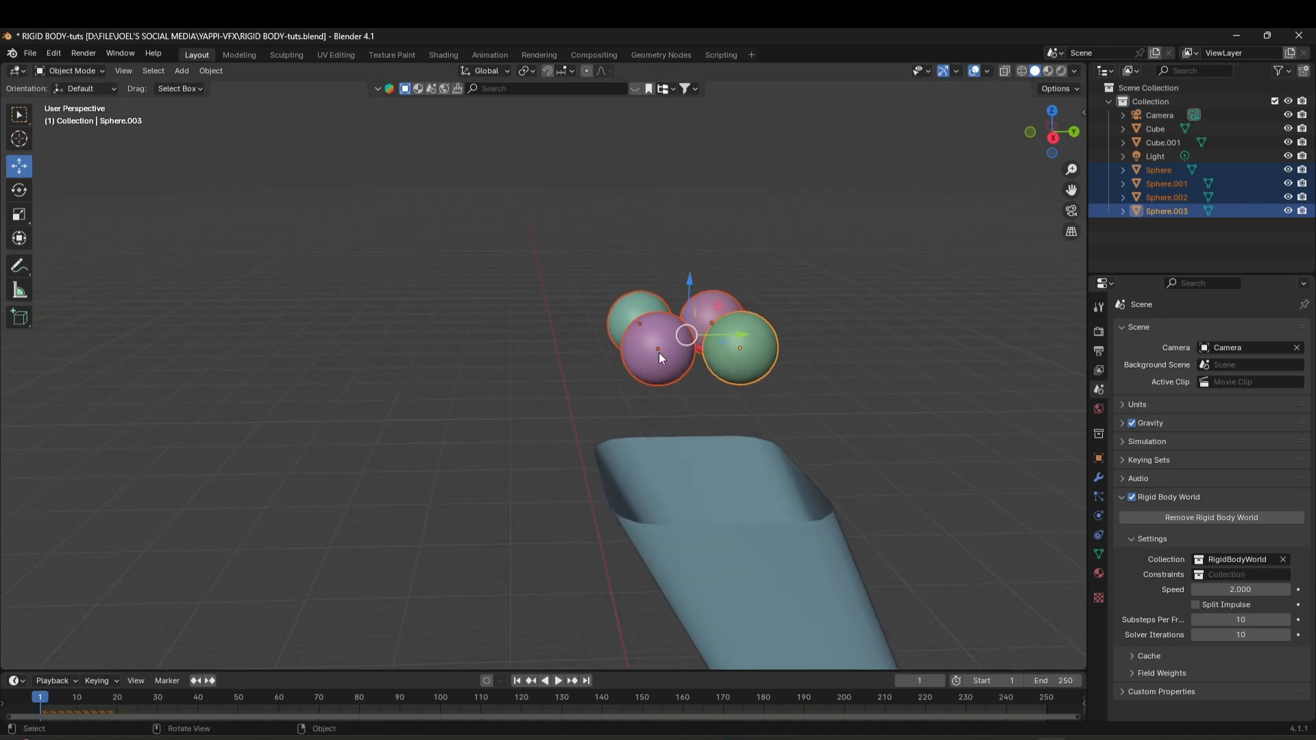
{"action": "left_click_drag", "start_coordinate": [434, 181], "coordinate": [833, 390]}
{"action": "middle_click_drag", "start_coordinate": [480, 426], "coordinate": [930, 437]}
{"action": "scroll", "coordinate": [822, 480], "scroll_direction": "down", "scroll_amount": 6}
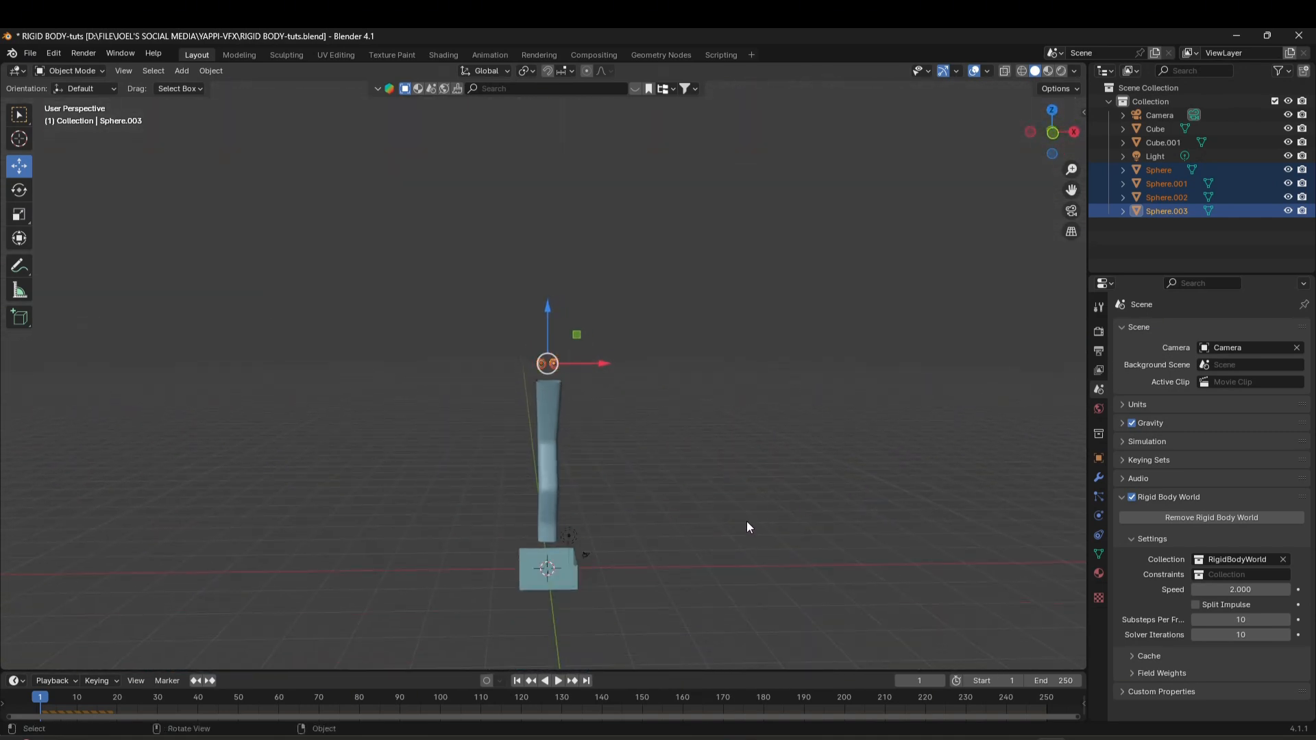
Move the light about 37 m up along the Z axis, above the spheres.
{"action": "left_click", "coordinate": [568, 511]}
{"action": "key", "text": "g"}
{"action": "key", "text": "z"}
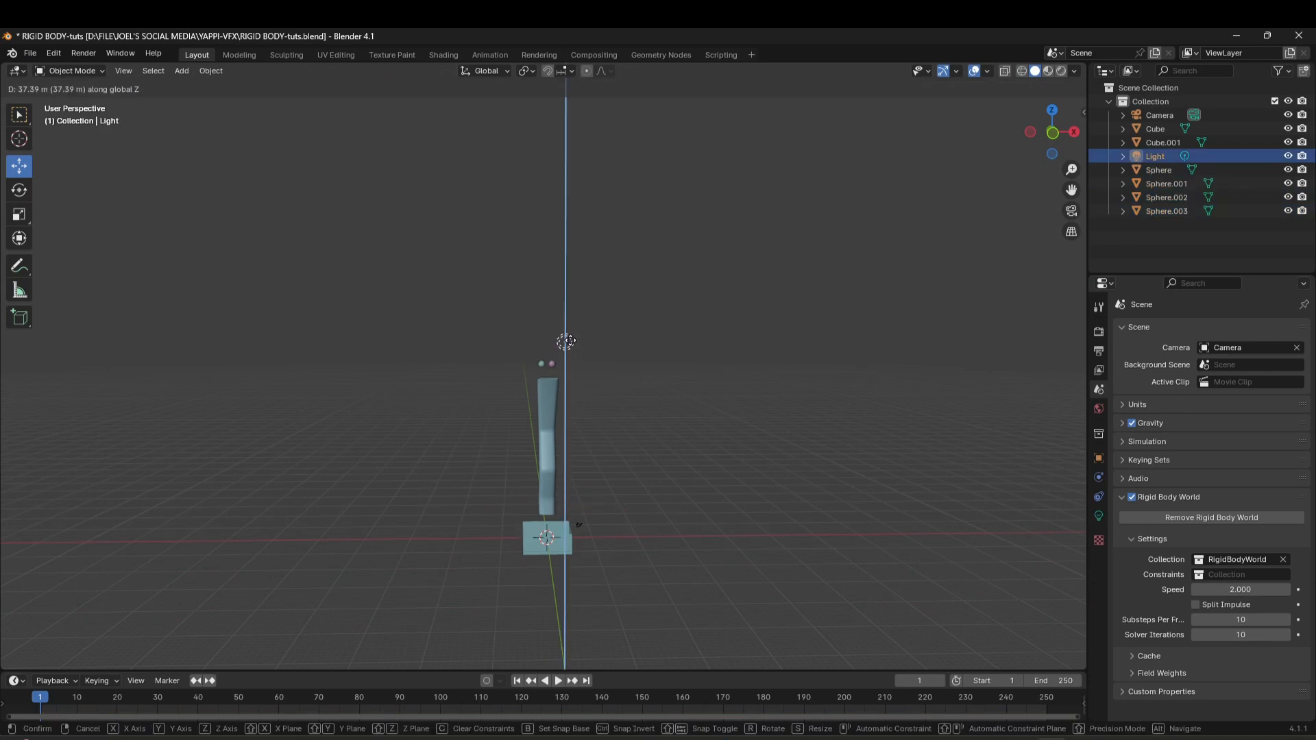
{"action": "left_click", "coordinate": [566, 342]}
{"action": "scroll", "coordinate": [534, 401], "scroll_direction": "up", "scroll_amount": 8}
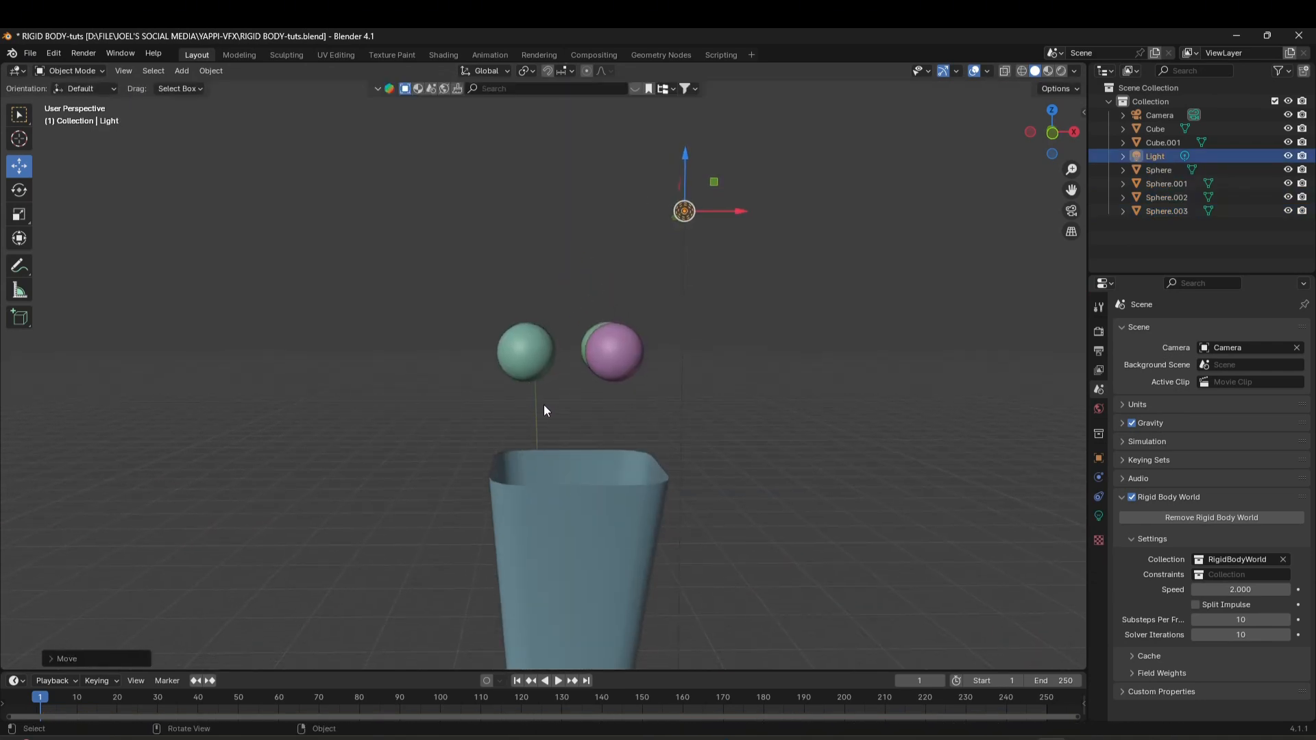
{"action": "scroll", "coordinate": [544, 410], "scroll_direction": "up", "scroll_amount": 2}
Delete the light above the spheres from the scene.
{"action": "left_click_drag", "start_coordinate": [392, 245], "coordinate": [853, 412], "text": "shift"}
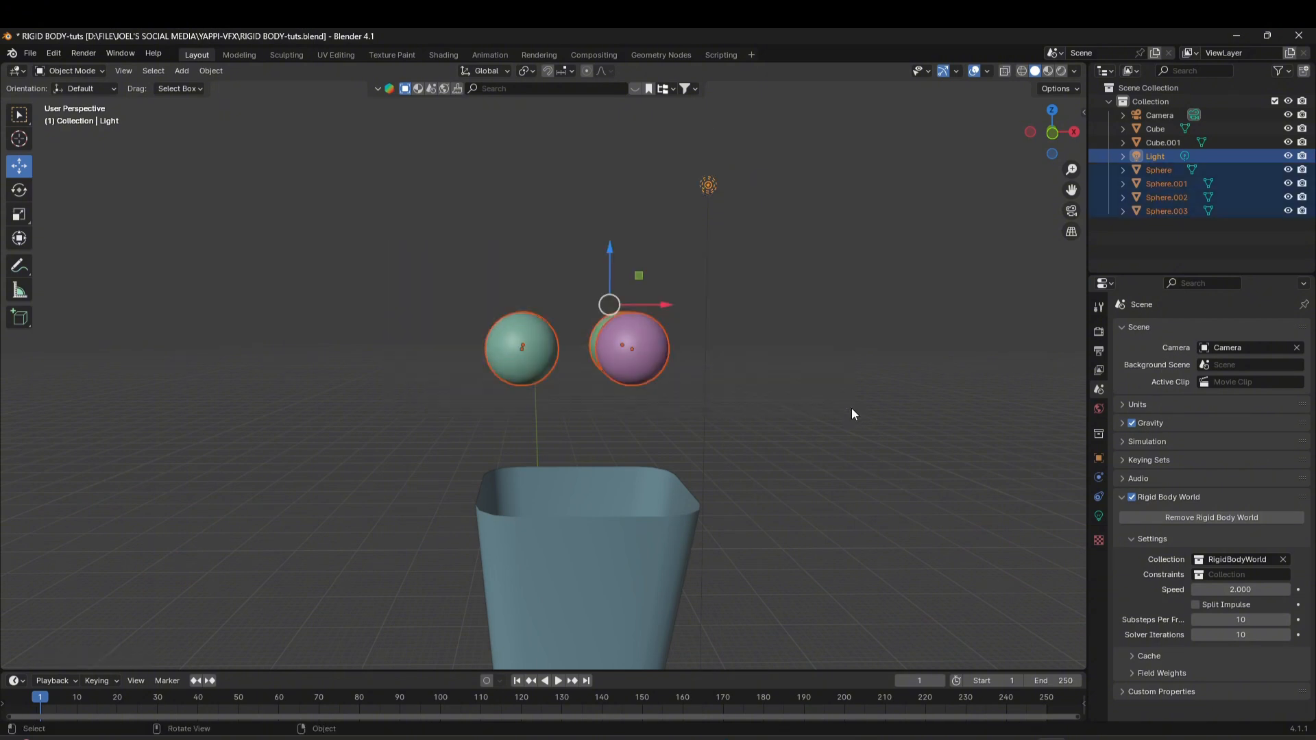
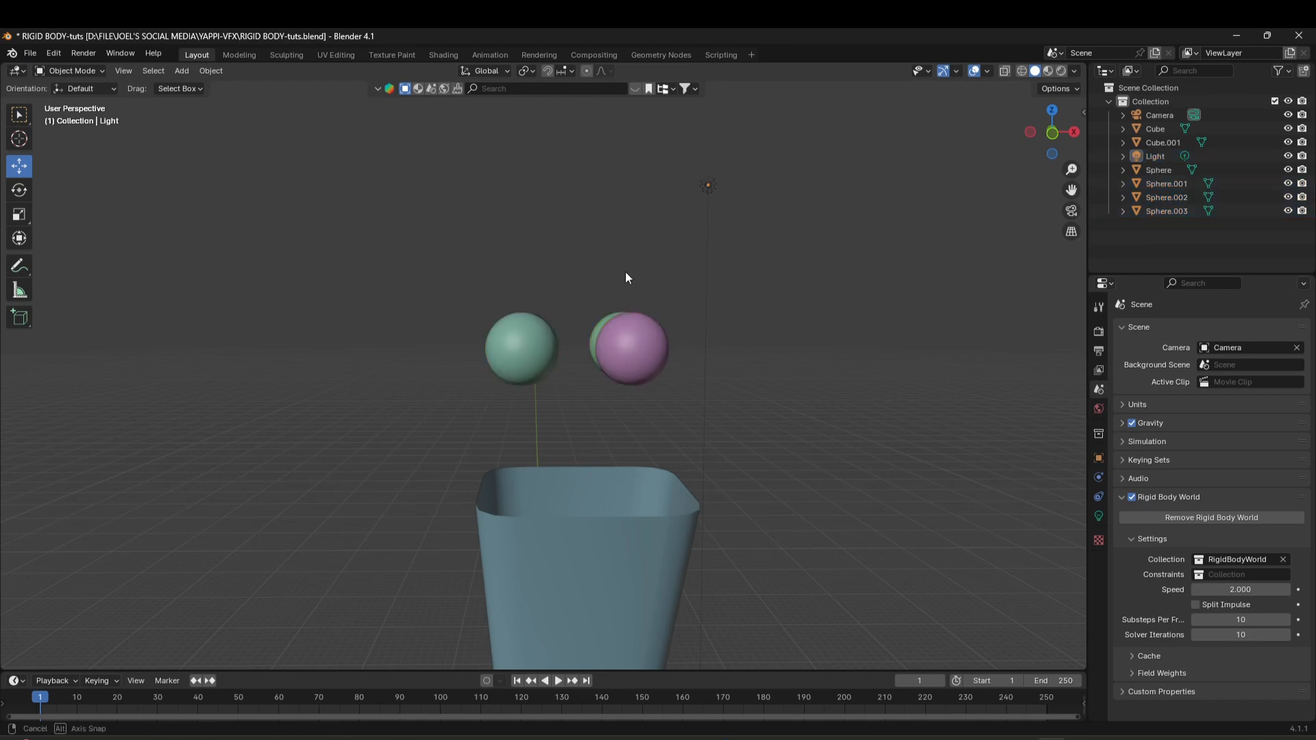
{"action": "left_click_drag", "start_coordinate": [413, 273], "coordinate": [643, 386]}
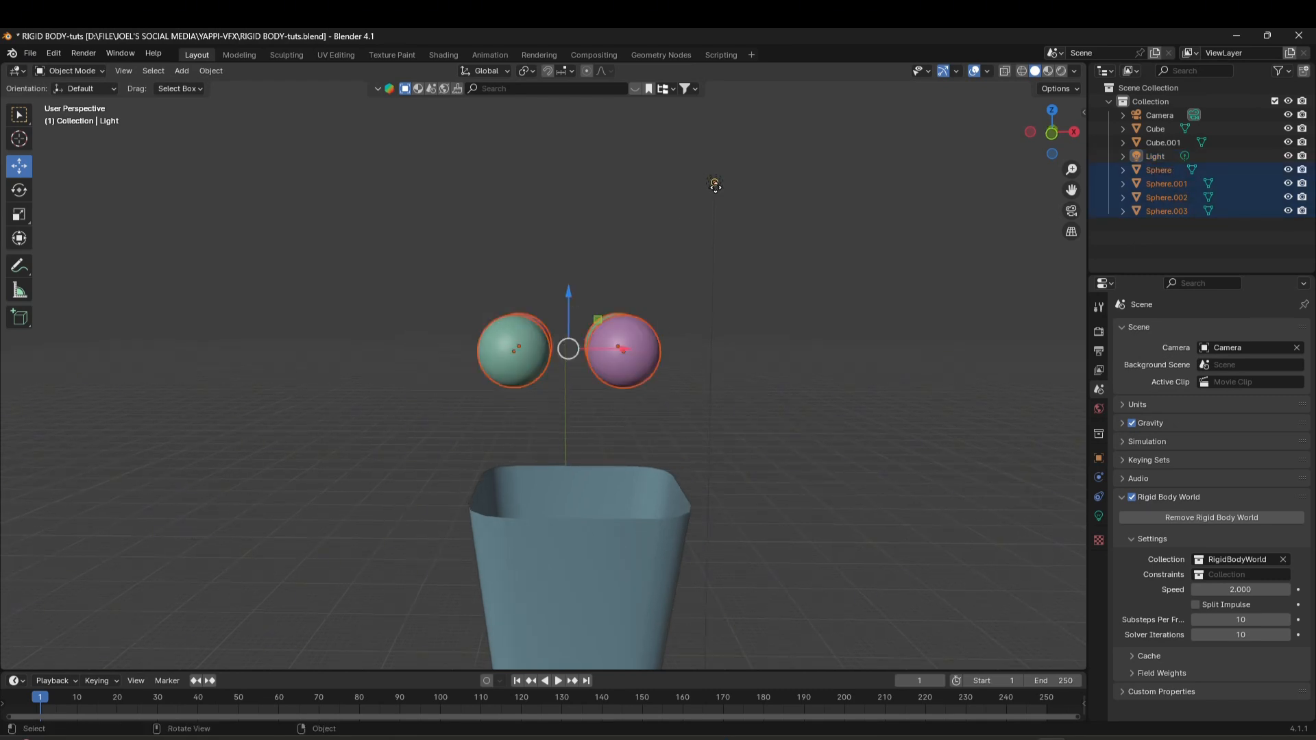
{"action": "left_click", "coordinate": [714, 181]}
{"action": "key", "text": "x"}
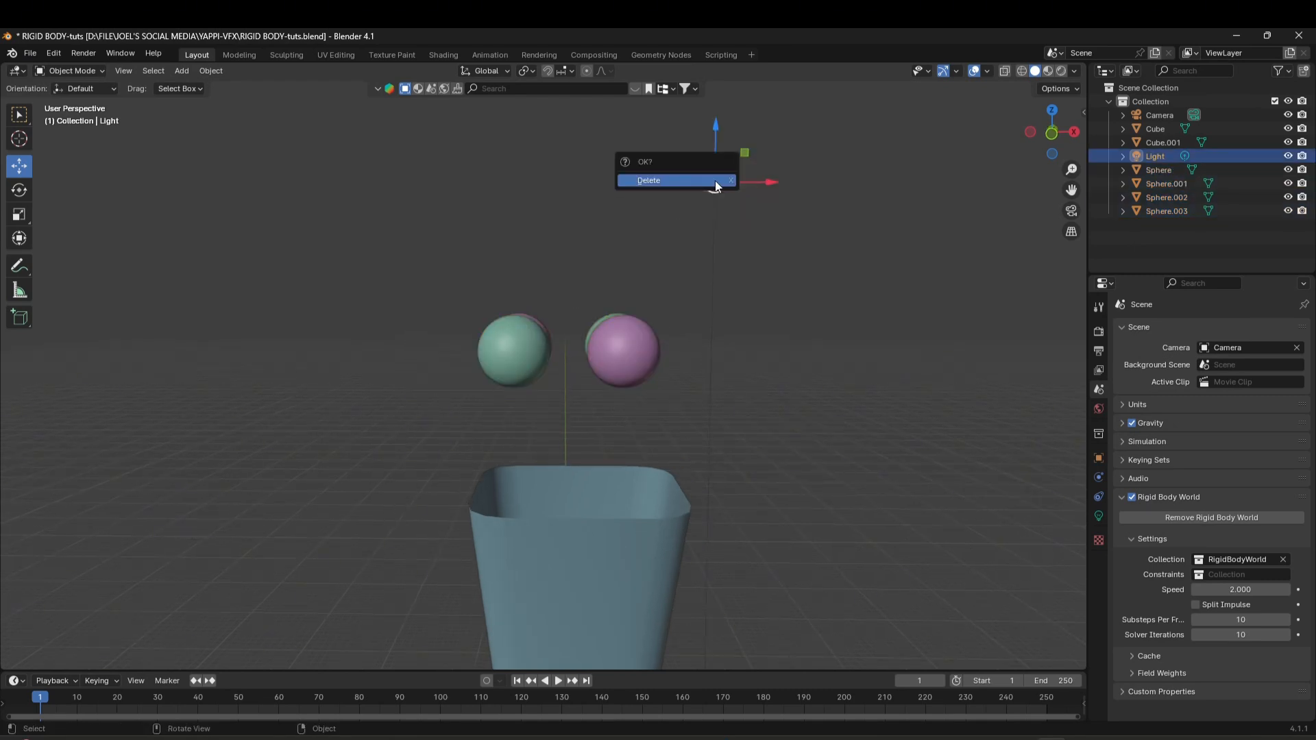
{"action": "left_click", "coordinate": [714, 179]}
{"action": "left_click_drag", "start_coordinate": [414, 257], "coordinate": [690, 386]}
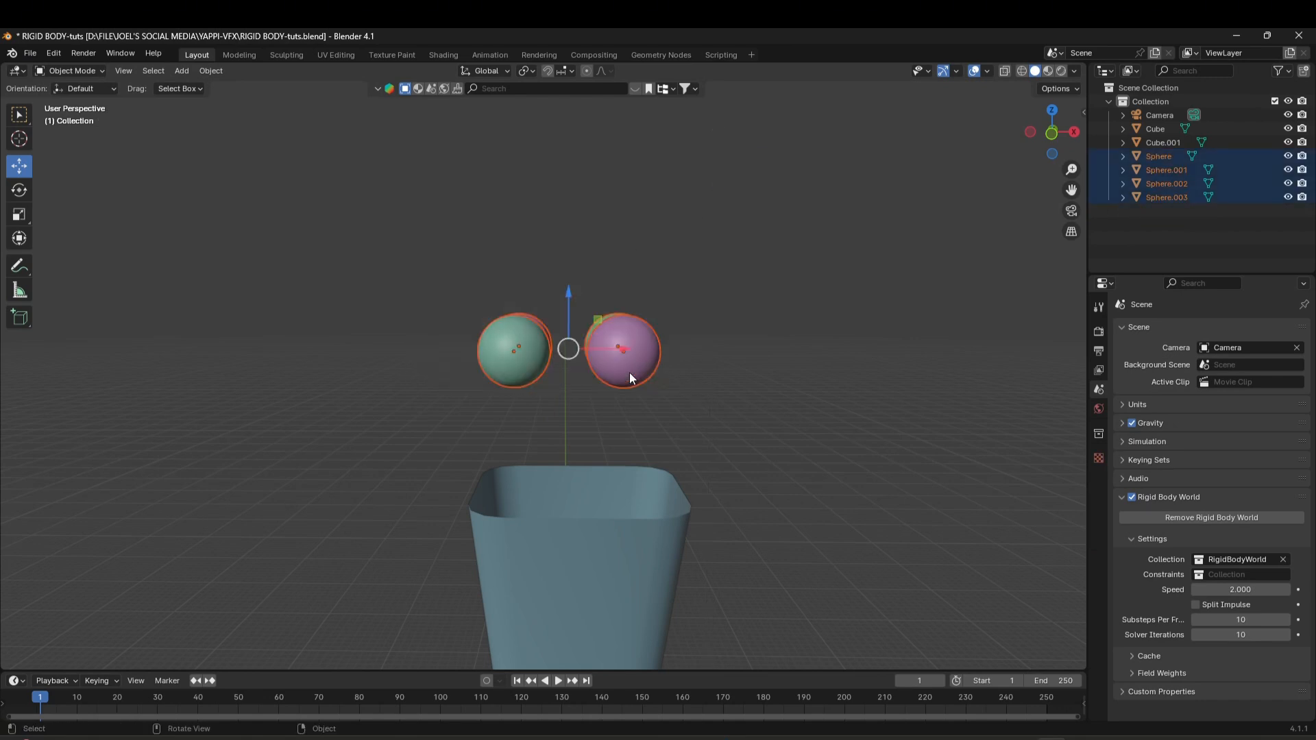
{"action": "middle_click_drag", "start_coordinate": [630, 373], "coordinate": [630, 377]}
{"action": "left_click", "coordinate": [719, 288]}
{"action": "middle_click_drag", "start_coordinate": [719, 288], "coordinate": [697, 325]}
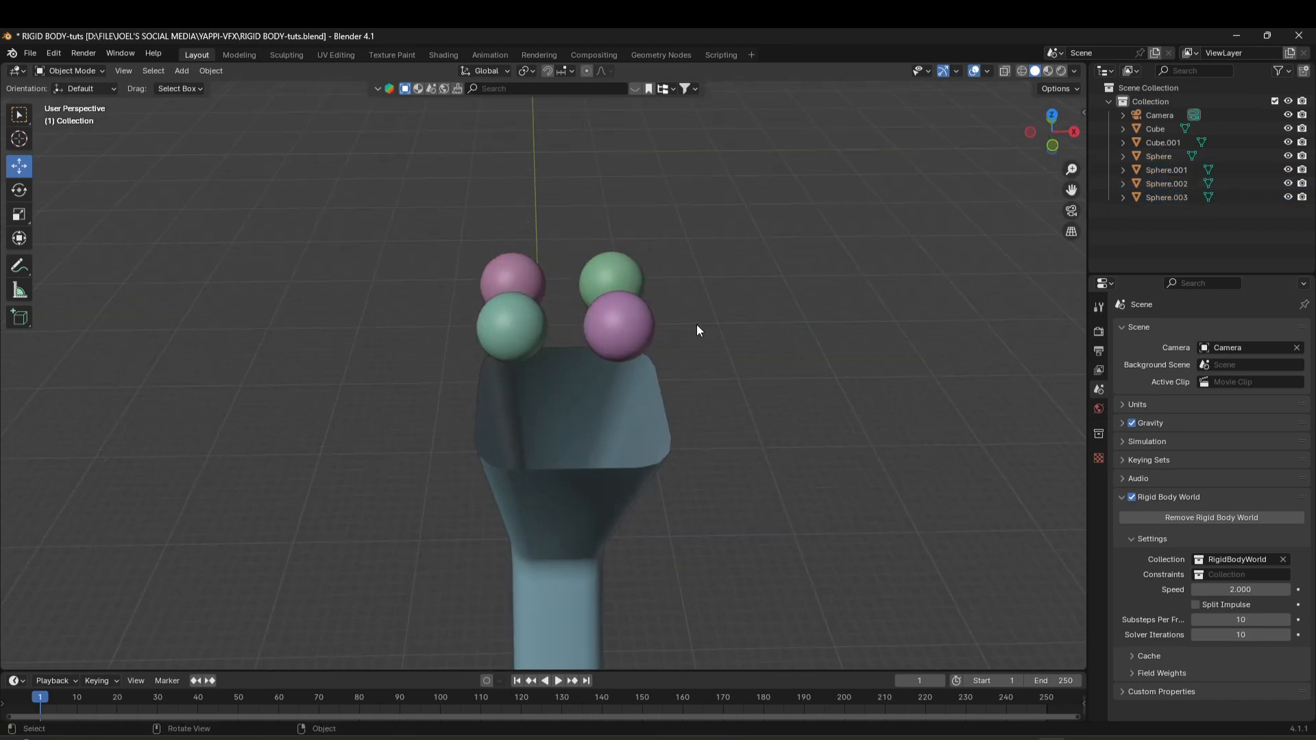
Select all four spheres and, in the front orthographic view, duplicate them upward along Z as a second layer just above the first.
{"action": "left_click", "coordinate": [521, 278]}
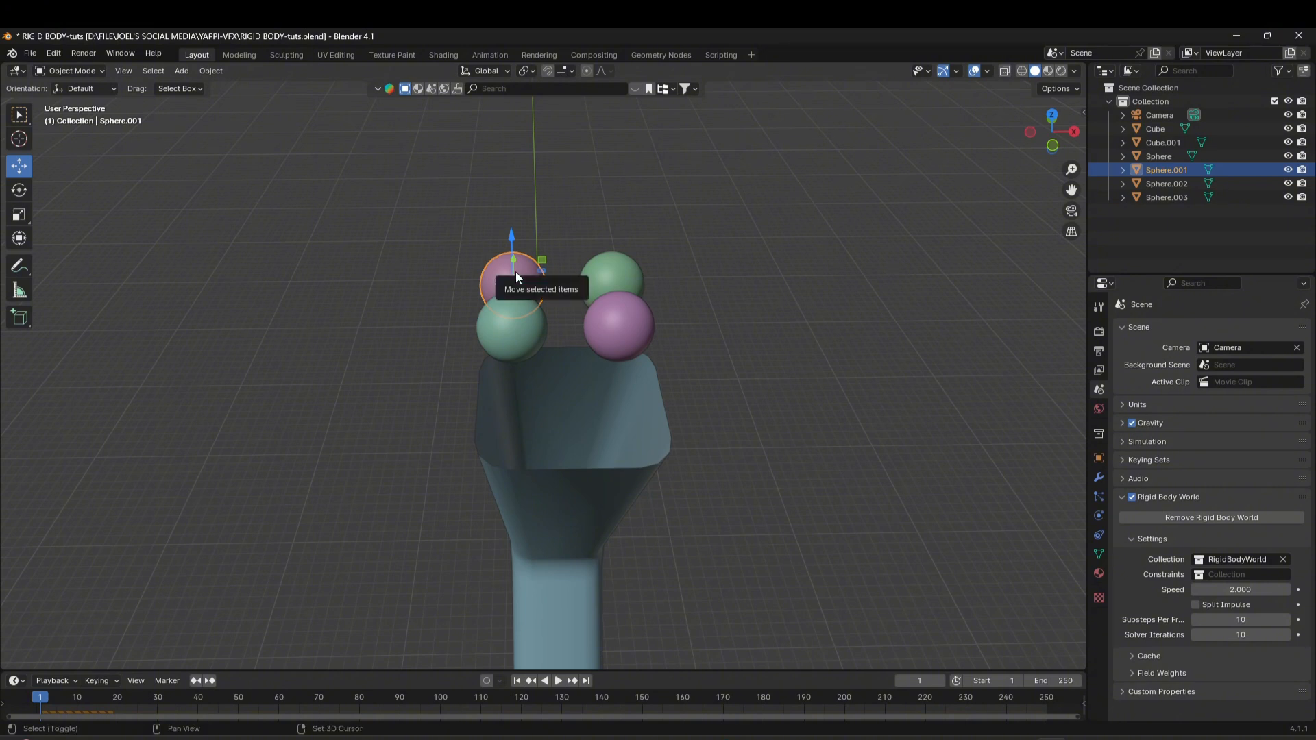
{"action": "left_click", "coordinate": [605, 271], "text": "shift"}
{"action": "left_click", "coordinate": [615, 317], "text": "shift"}
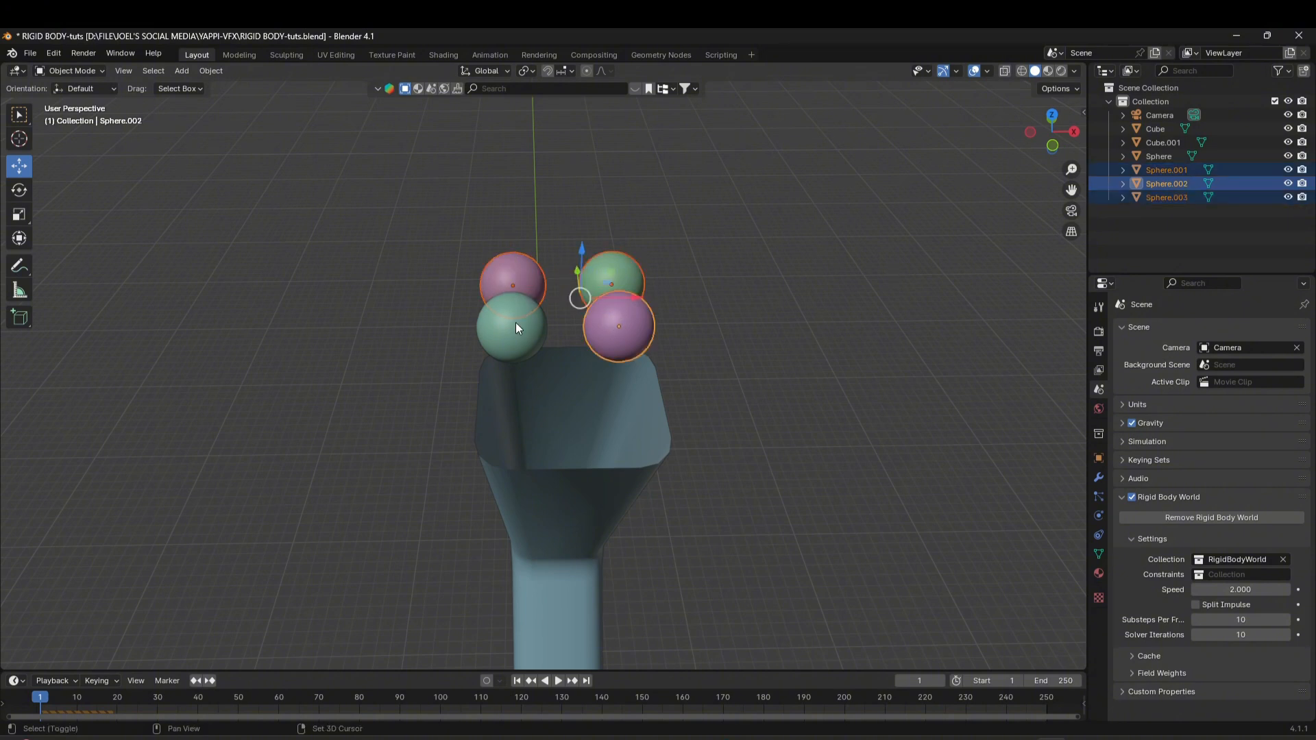
{"action": "left_click", "coordinate": [532, 333], "text": "shift"}
{"action": "middle_click_drag", "start_coordinate": [532, 333], "coordinate": [585, 368]}
{"action": "left_click", "coordinate": [1051, 138]}
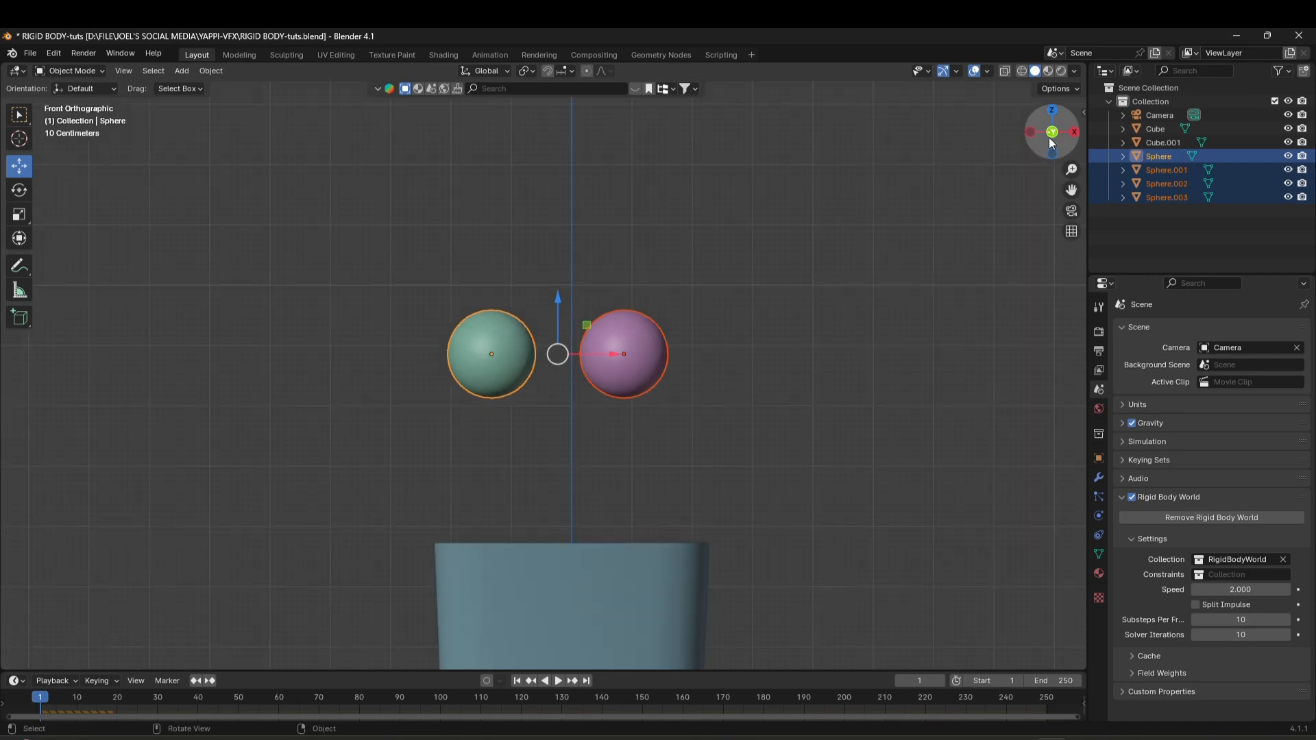
{"action": "key", "text": "shift+d"}
{"action": "key", "text": "z"}
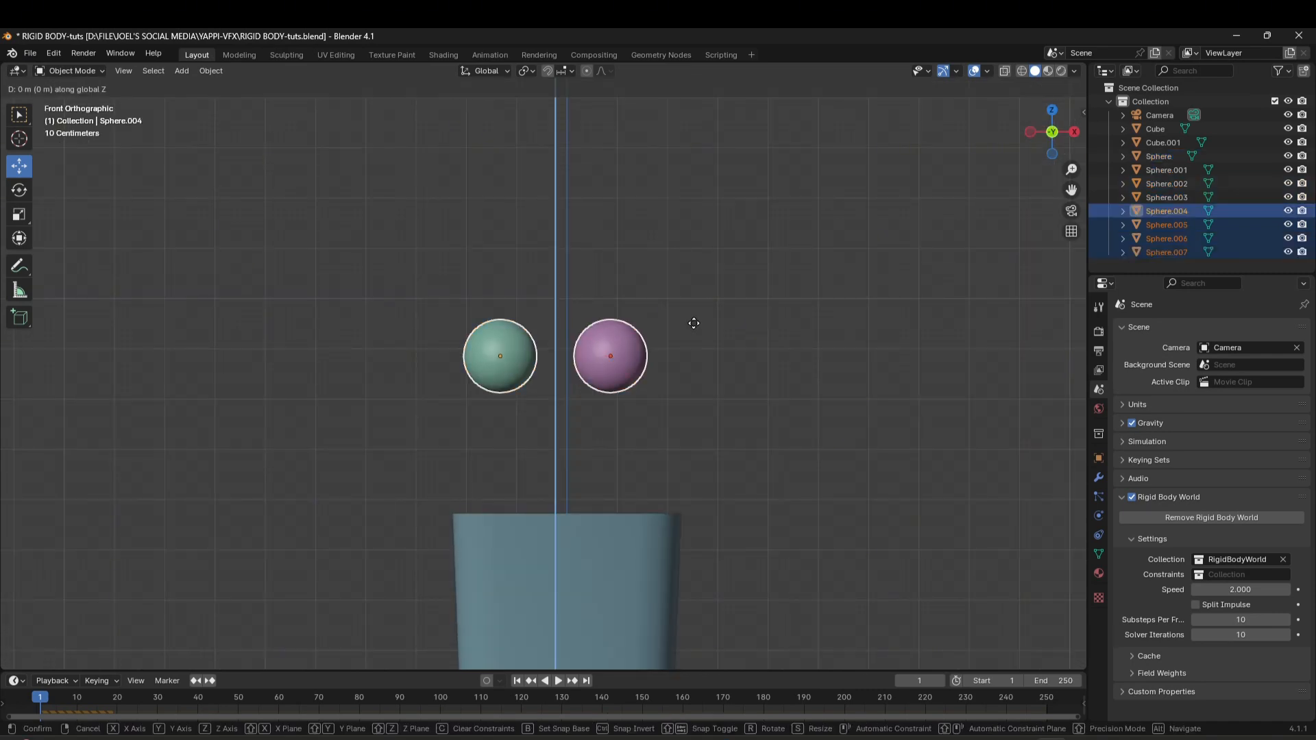
{"action": "left_click", "coordinate": [701, 245]}
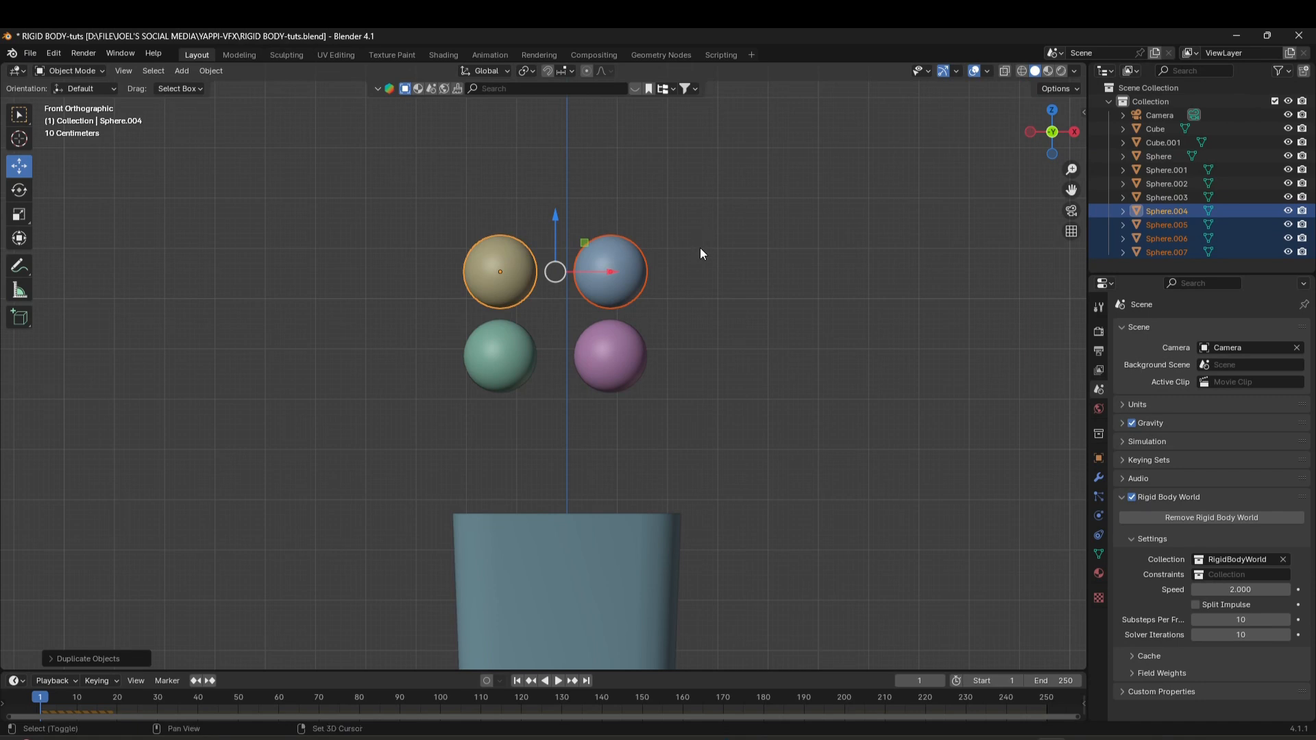
Duplicate the second layer of four spheres upward along Z to stack a third layer above it.
{"action": "key", "text": "shift+d"}
{"action": "key", "text": "z"}
{"action": "left_click", "coordinate": [703, 197]}
{"action": "scroll", "coordinate": [702, 198], "scroll_direction": "down", "scroll_amount": 3}
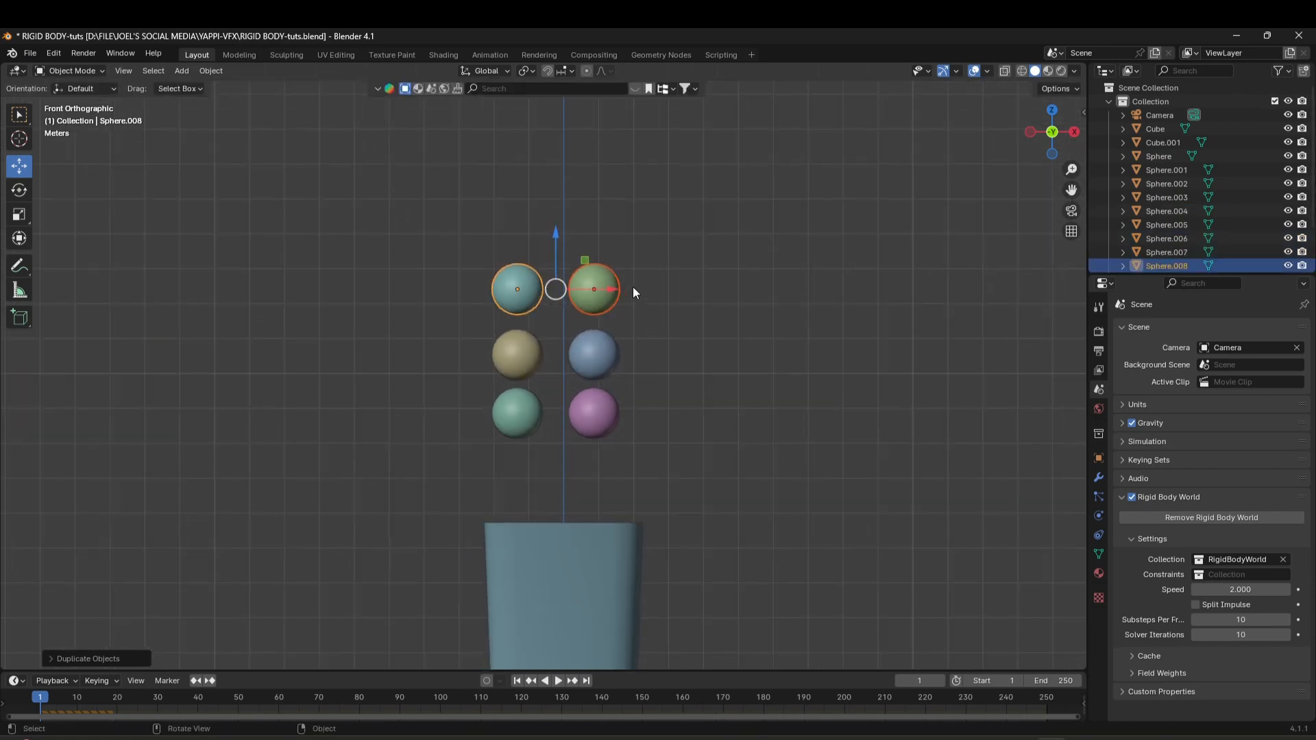
{"action": "scroll", "coordinate": [586, 340], "scroll_direction": "up", "scroll_amount": 2}
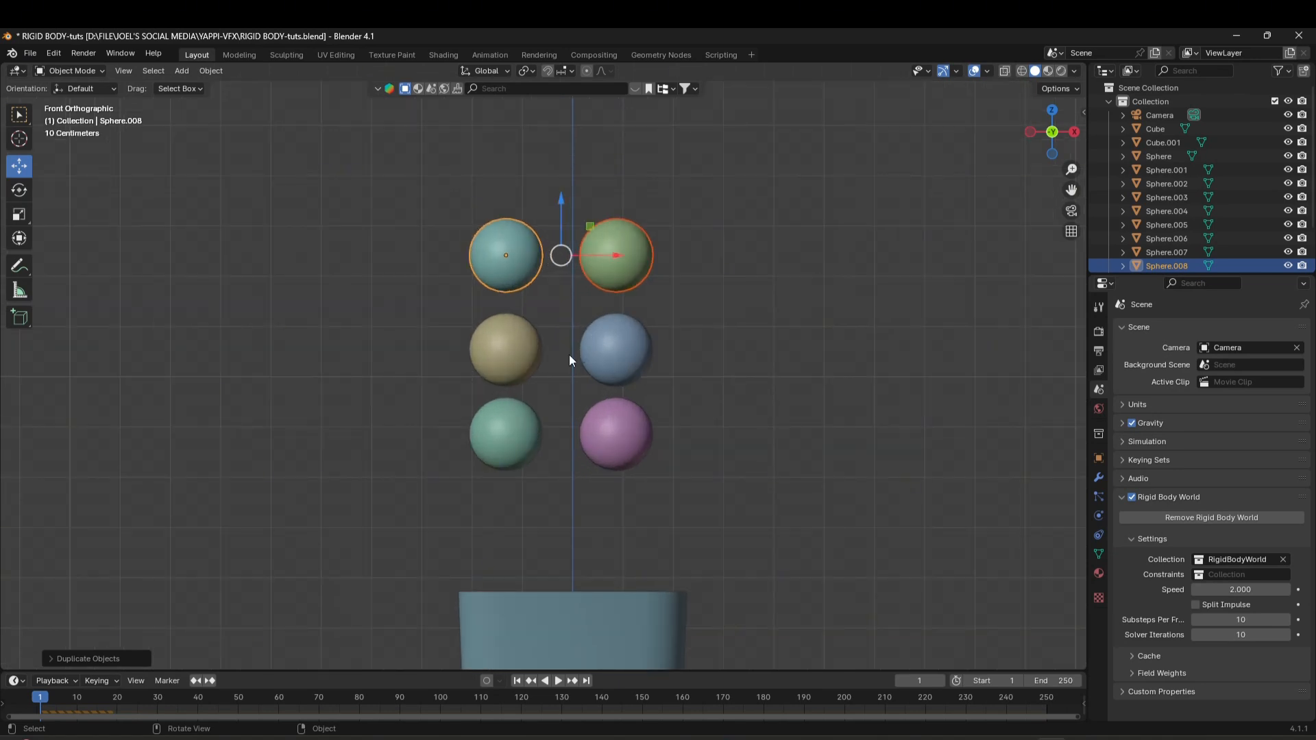
Enlarge the timeline, run the simulation to follow the three sphere layers through the tube into the box, and return to the first frame.
{"action": "middle_click_drag", "start_coordinate": [569, 355], "coordinate": [754, 366]}
{"action": "scroll", "coordinate": [593, 398], "scroll_direction": "down", "scroll_amount": 2}
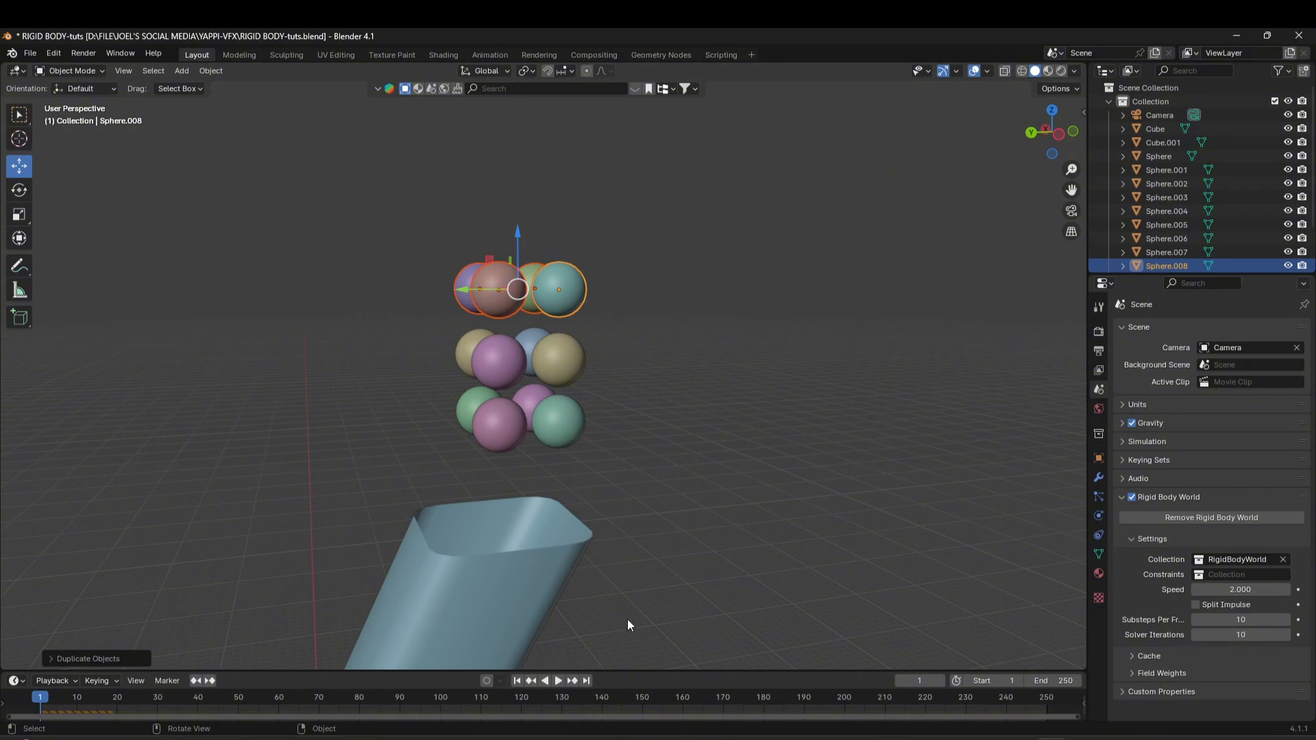
{"action": "left_click_drag", "start_coordinate": [654, 673], "coordinate": [655, 635]}
{"action": "middle_click_drag", "start_coordinate": [602, 546], "coordinate": [554, 408]}
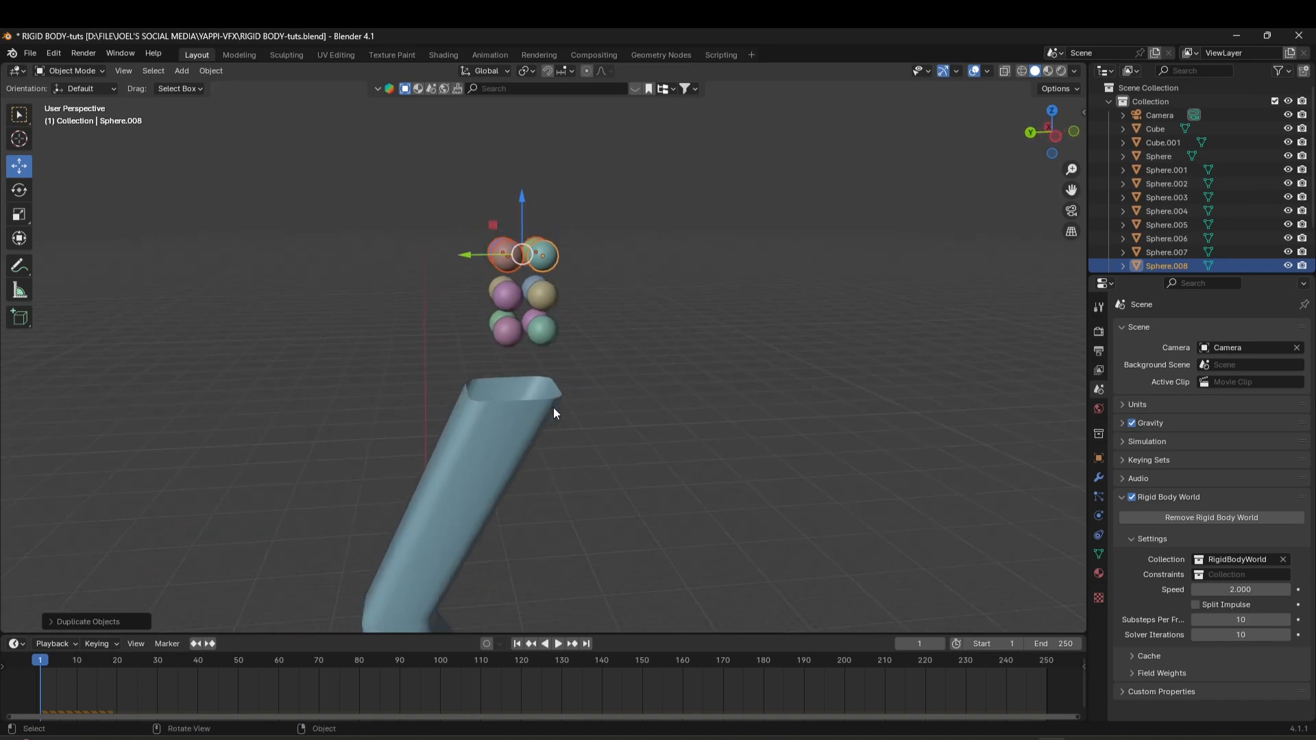
{"action": "left_click", "coordinate": [559, 644]}
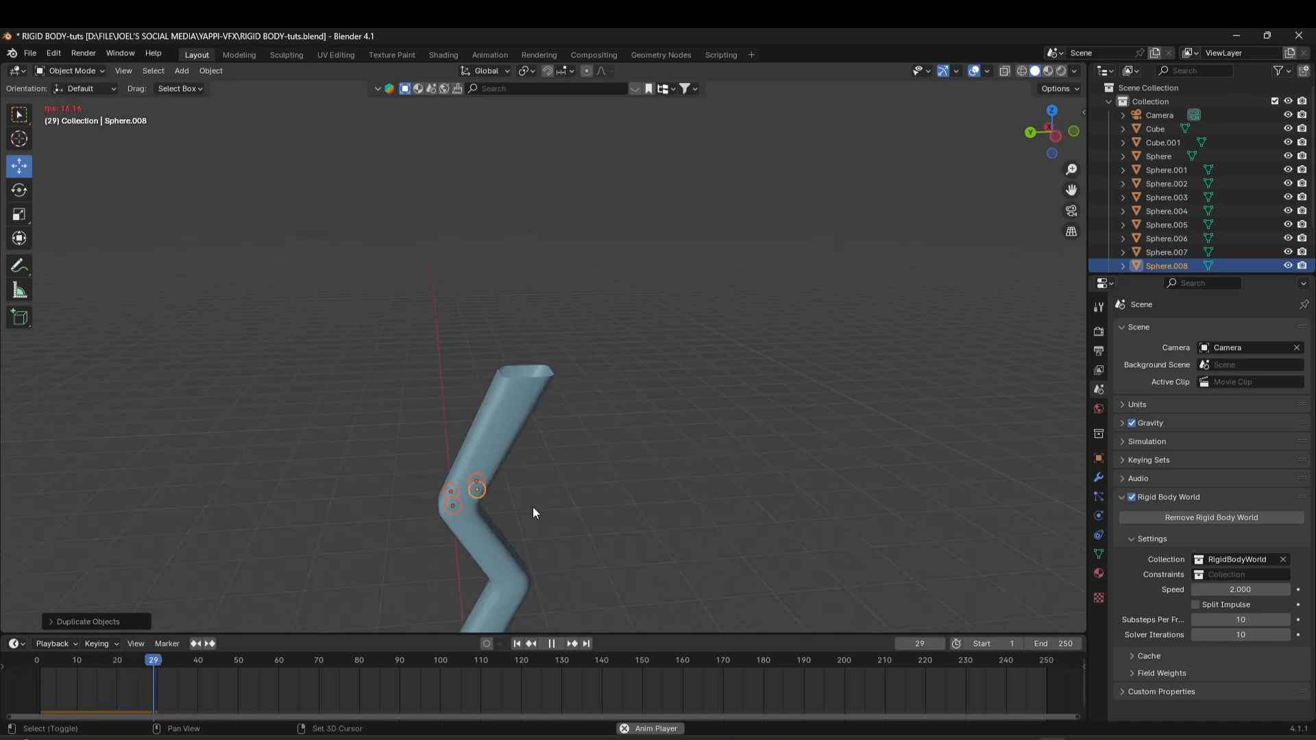
{"action": "scroll", "coordinate": [600, 356], "scroll_direction": "down", "scroll_amount": 3}
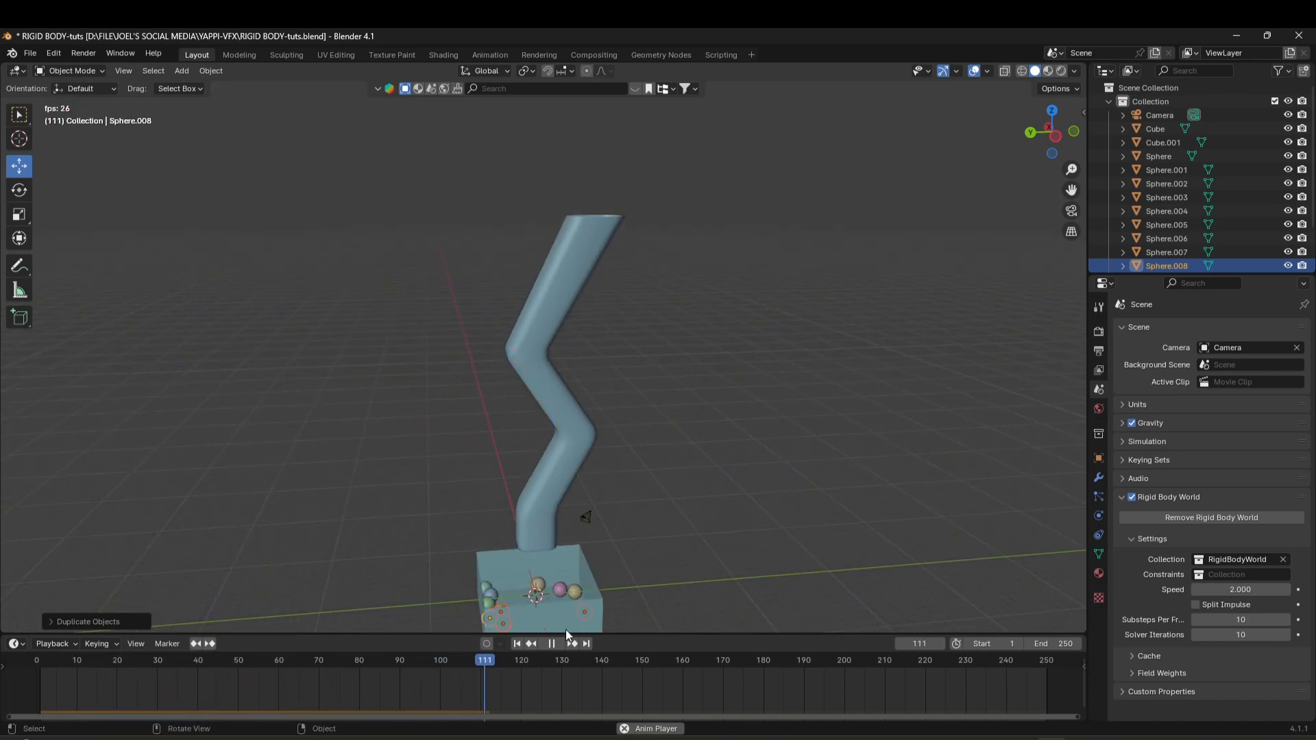
{"action": "left_click", "coordinate": [551, 644]}
{"action": "left_click", "coordinate": [517, 644]}
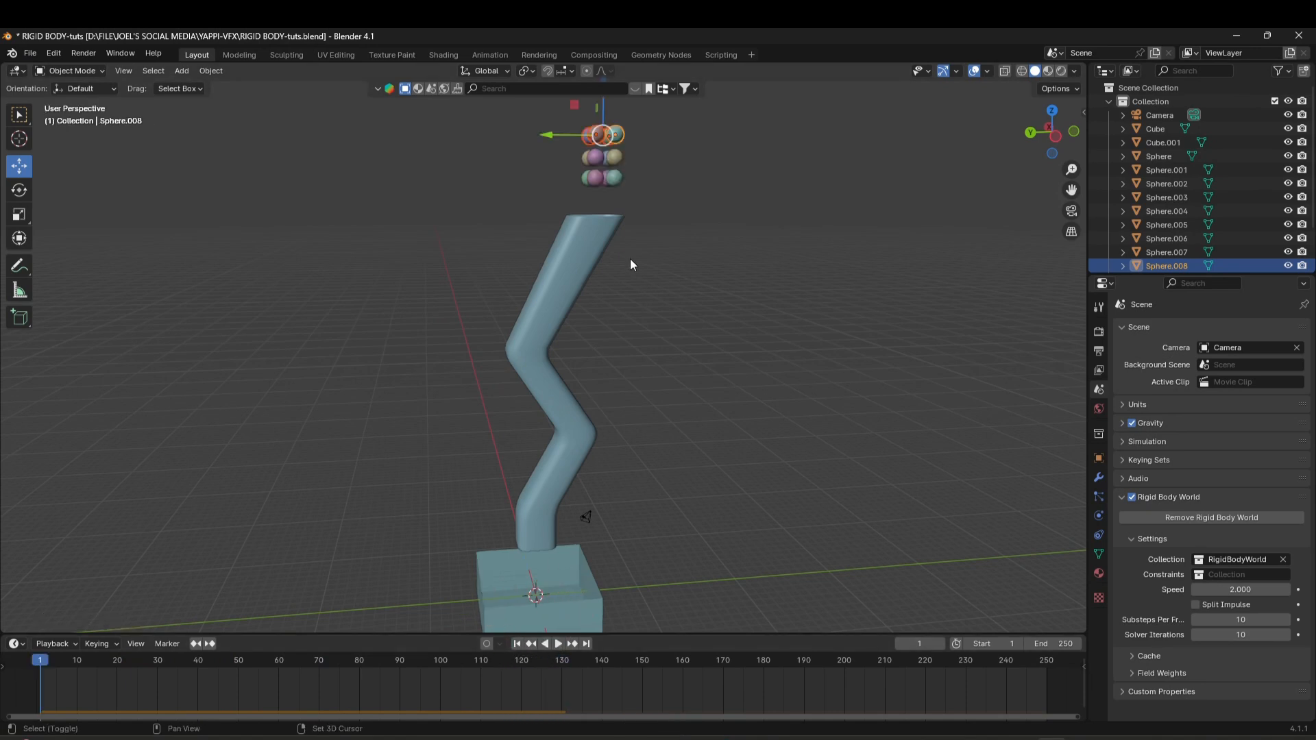
Switch to the Shading workspace and give one front sphere of the top layer a new material.
{"action": "scroll", "coordinate": [622, 406], "scroll_direction": "up", "scroll_amount": 3}
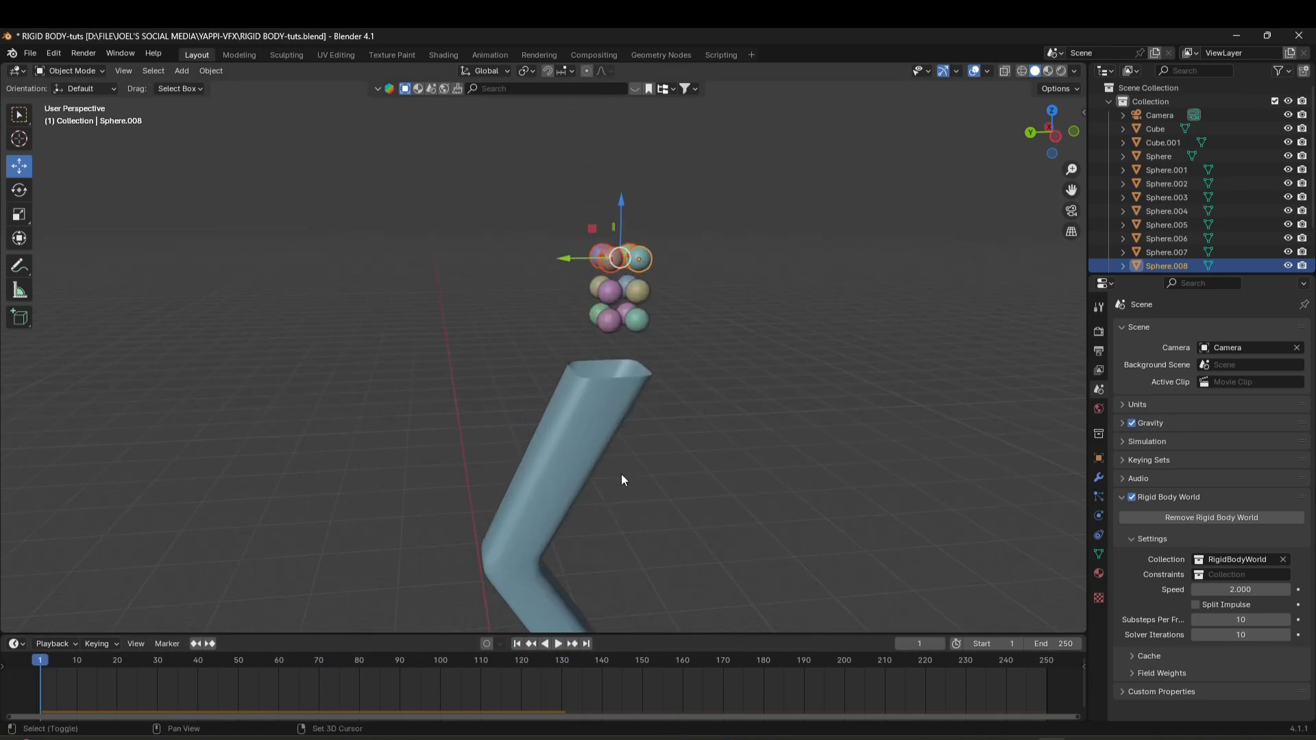
{"action": "middle_click_drag", "start_coordinate": [621, 474], "coordinate": [592, 487], "text": "shift"}
{"action": "scroll", "coordinate": [584, 390], "scroll_direction": "up", "scroll_amount": 3}
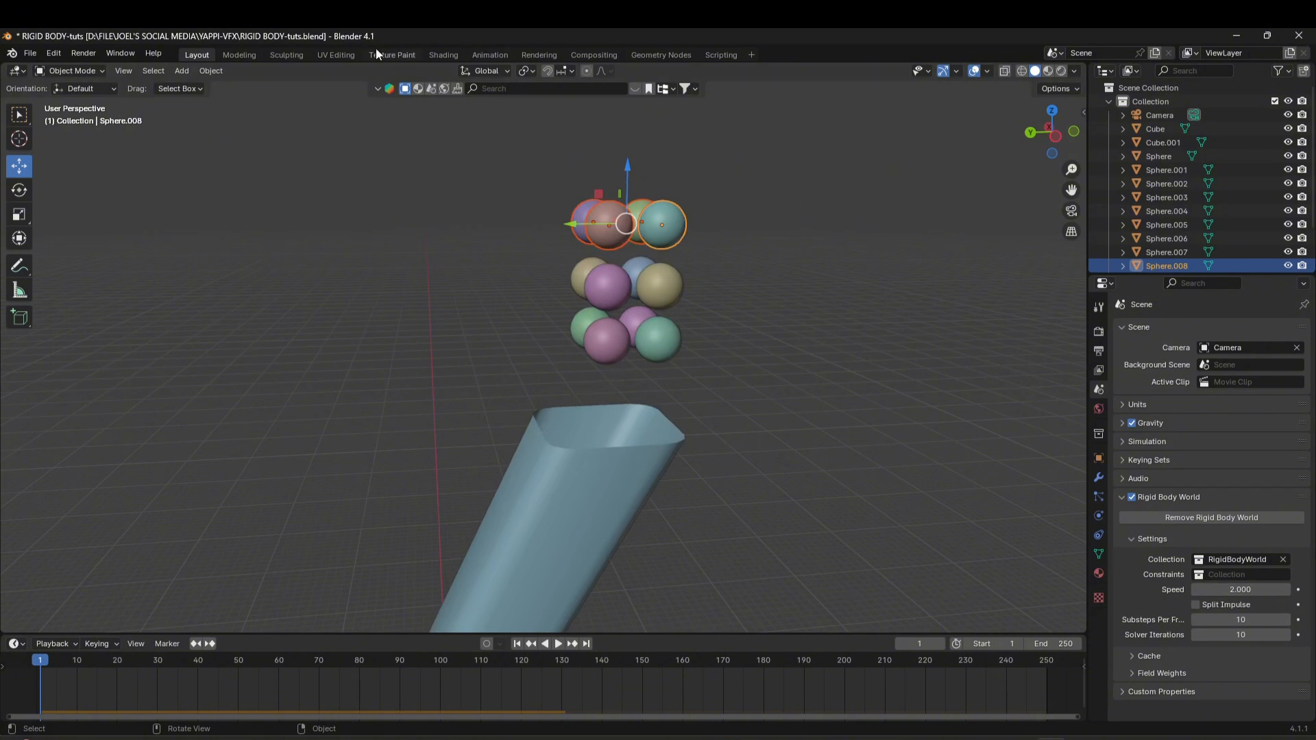
{"action": "left_click", "coordinate": [444, 55]}
{"action": "scroll", "coordinate": [619, 286], "scroll_direction": "down", "scroll_amount": 5}
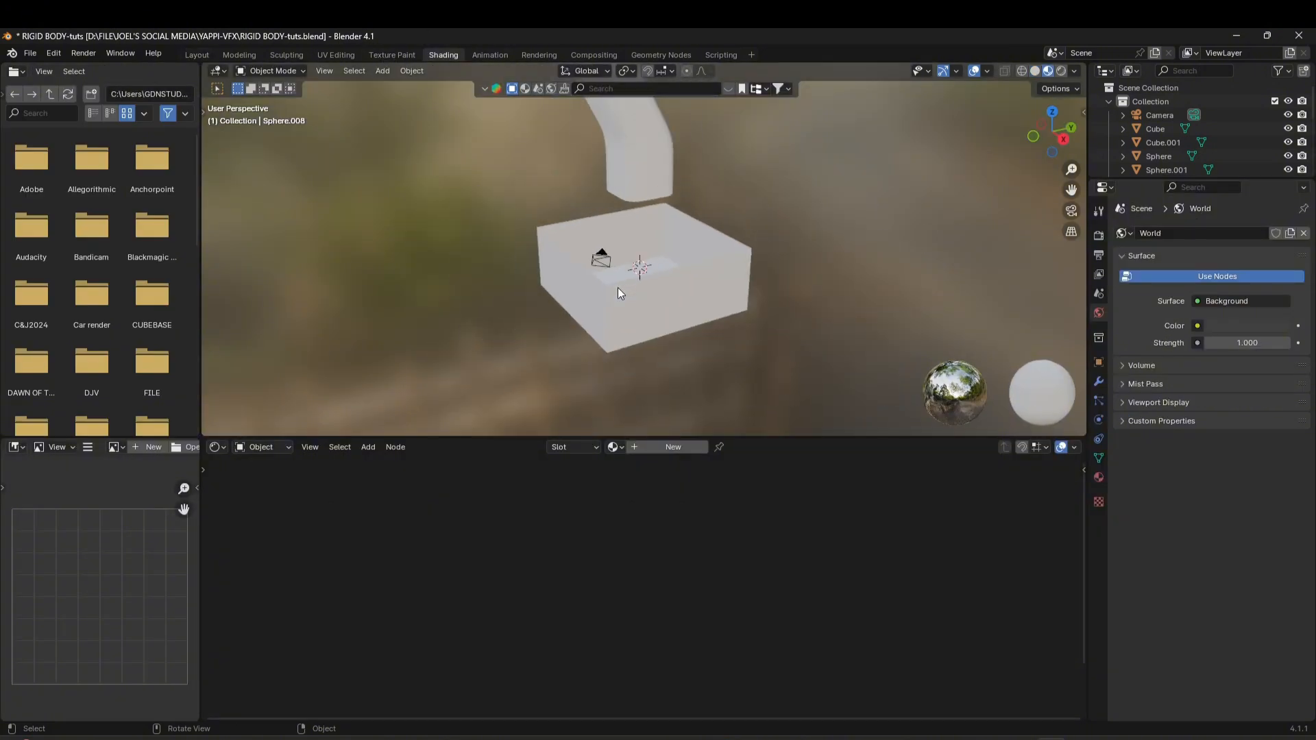
{"action": "middle_click_drag", "start_coordinate": [654, 211], "coordinate": [642, 331], "text": "shift"}
{"action": "scroll", "coordinate": [642, 332], "scroll_direction": "up", "scroll_amount": 2}
{"action": "middle_click_drag", "start_coordinate": [641, 188], "coordinate": [639, 301], "text": "shift"}
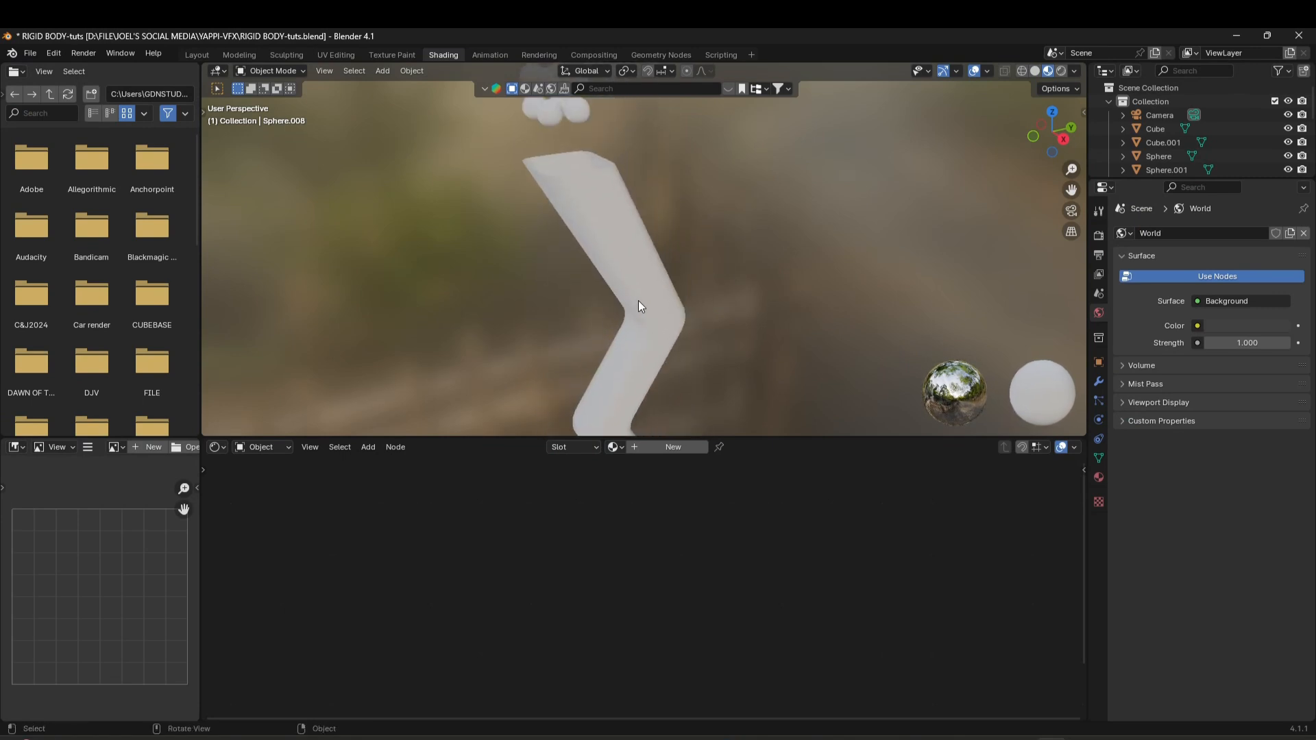
{"action": "scroll", "coordinate": [639, 300], "scroll_direction": "down", "scroll_amount": 2}
{"action": "scroll", "coordinate": [603, 135], "scroll_direction": "up", "scroll_amount": 1}
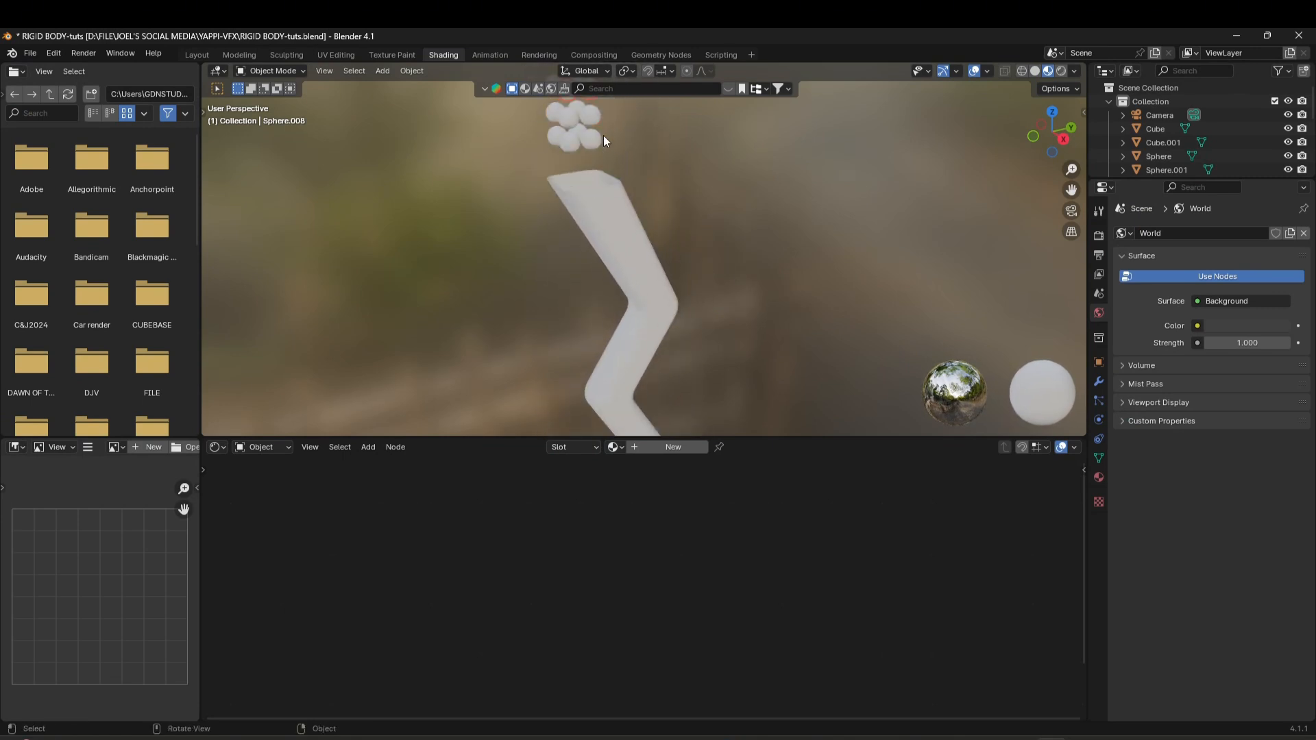
{"action": "middle_click_drag", "start_coordinate": [617, 140], "coordinate": [620, 295], "text": "shift"}
{"action": "scroll", "coordinate": [617, 285], "scroll_direction": "up", "scroll_amount": 3}
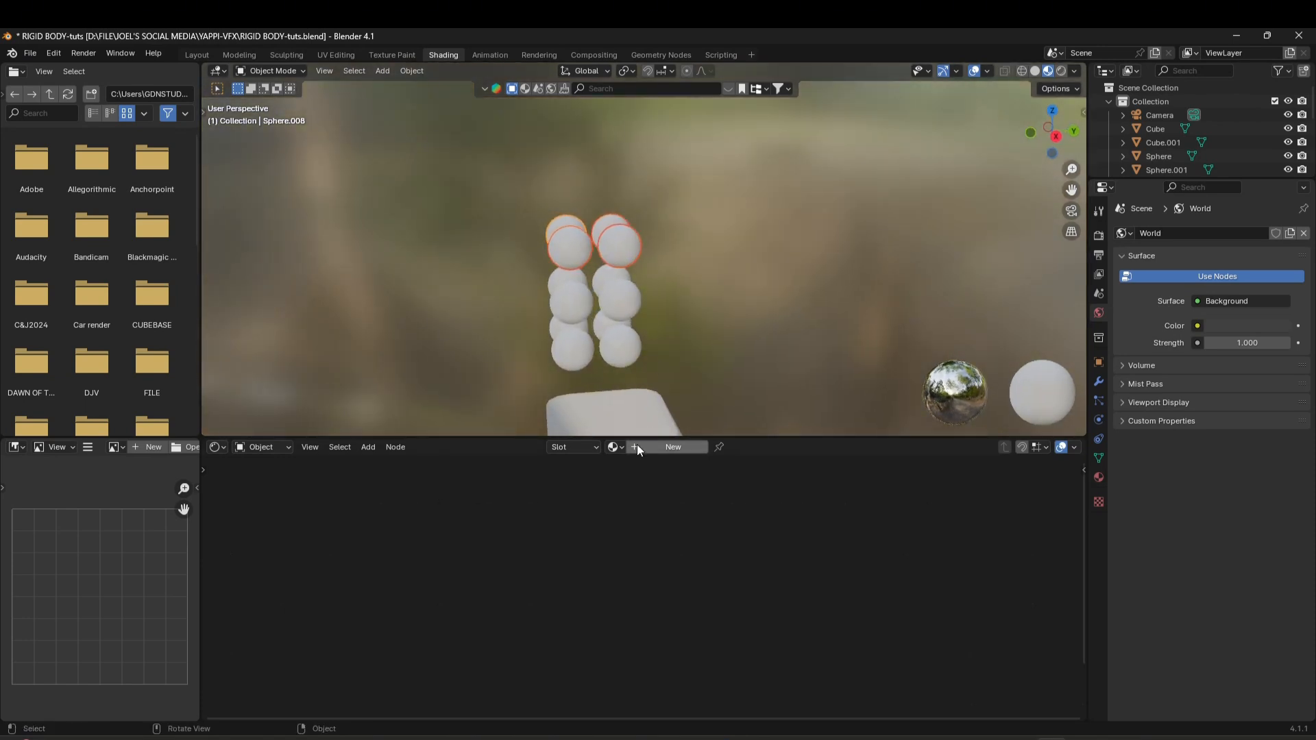
{"action": "left_click", "coordinate": [613, 257]}
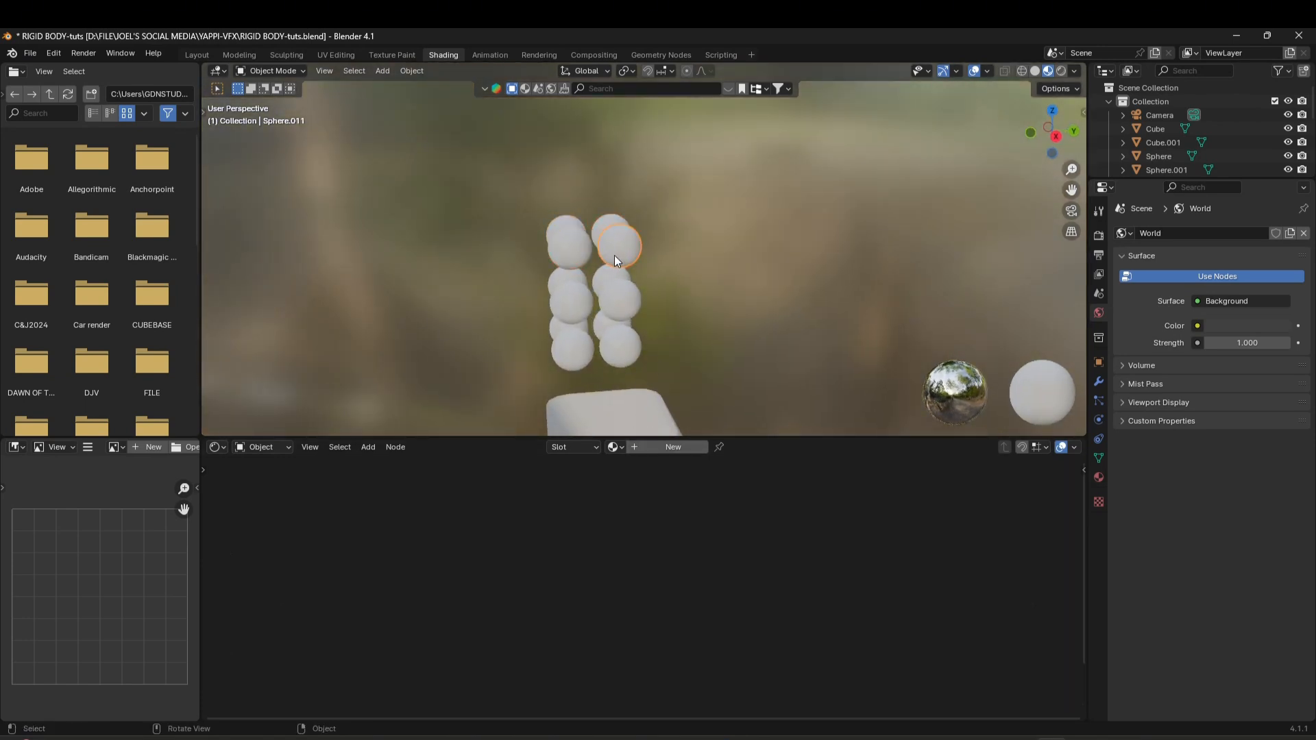
{"action": "left_click", "coordinate": [657, 446]}
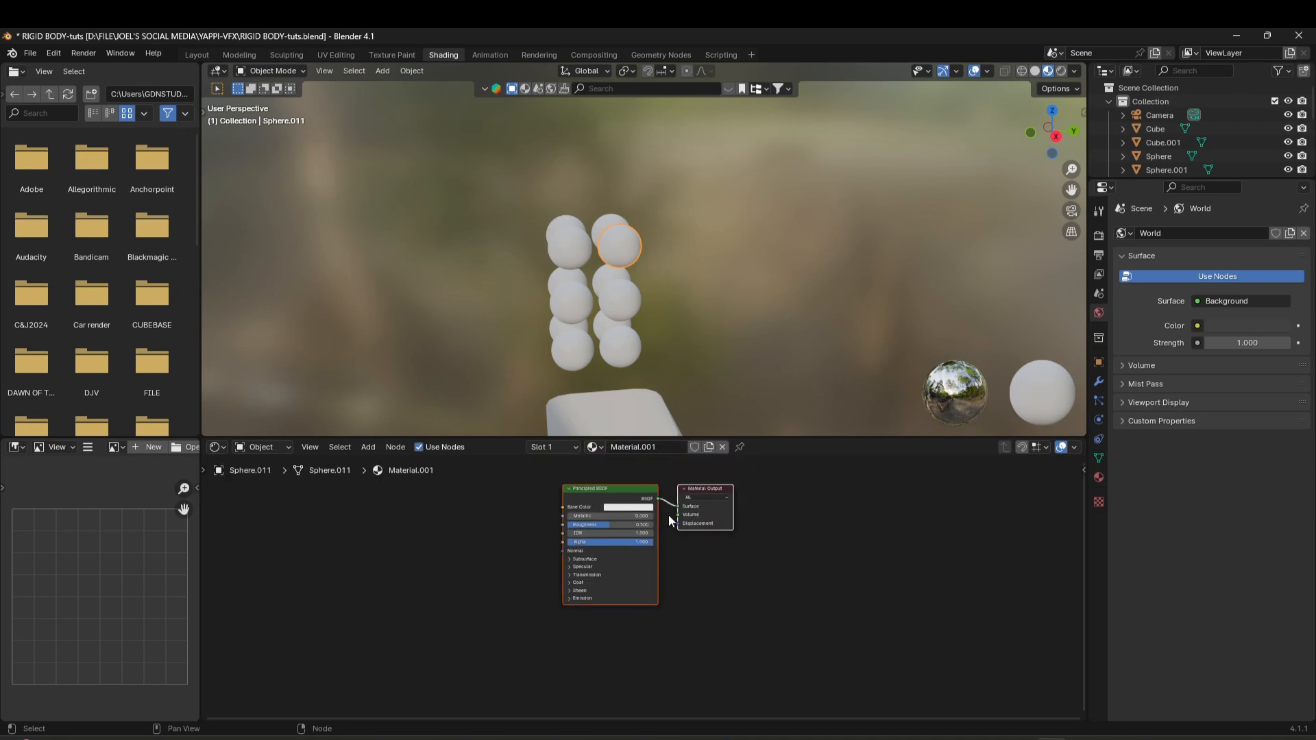
Add an Object Info node and place it well ahead of the Principled BSDF, leaving room between them.
{"action": "scroll", "coordinate": [570, 587], "scroll_direction": "up", "scroll_amount": 3}
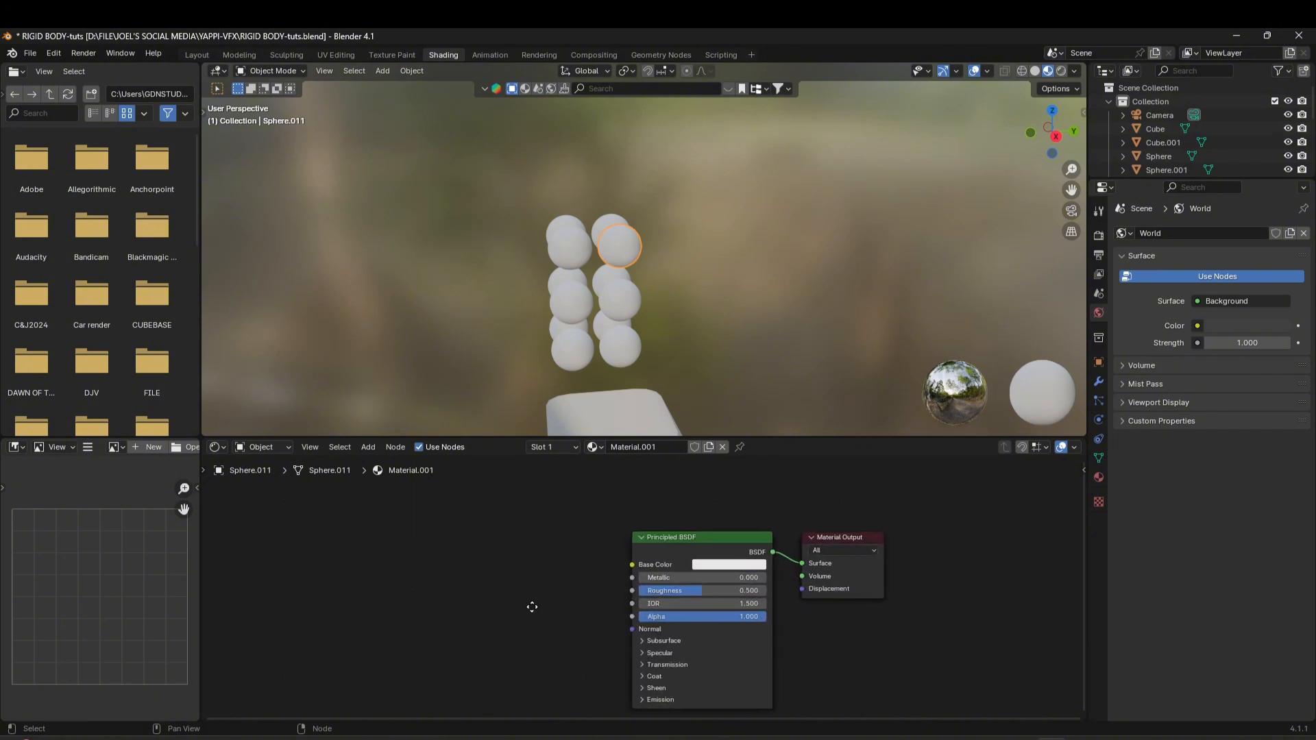
{"action": "key", "text": "shift+a"}
{"action": "type", "text": "bo"}
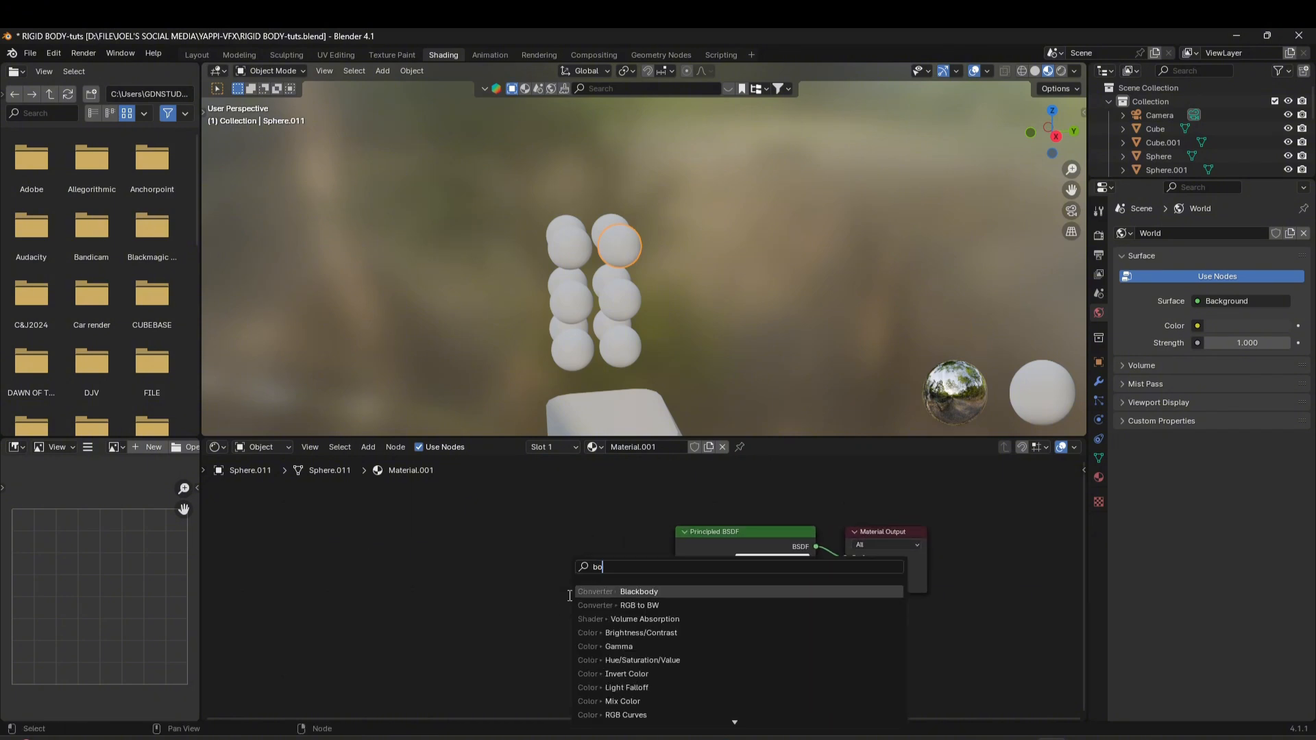
{"action": "type", "text": "jec"}
{"action": "key", "text": "Return"}
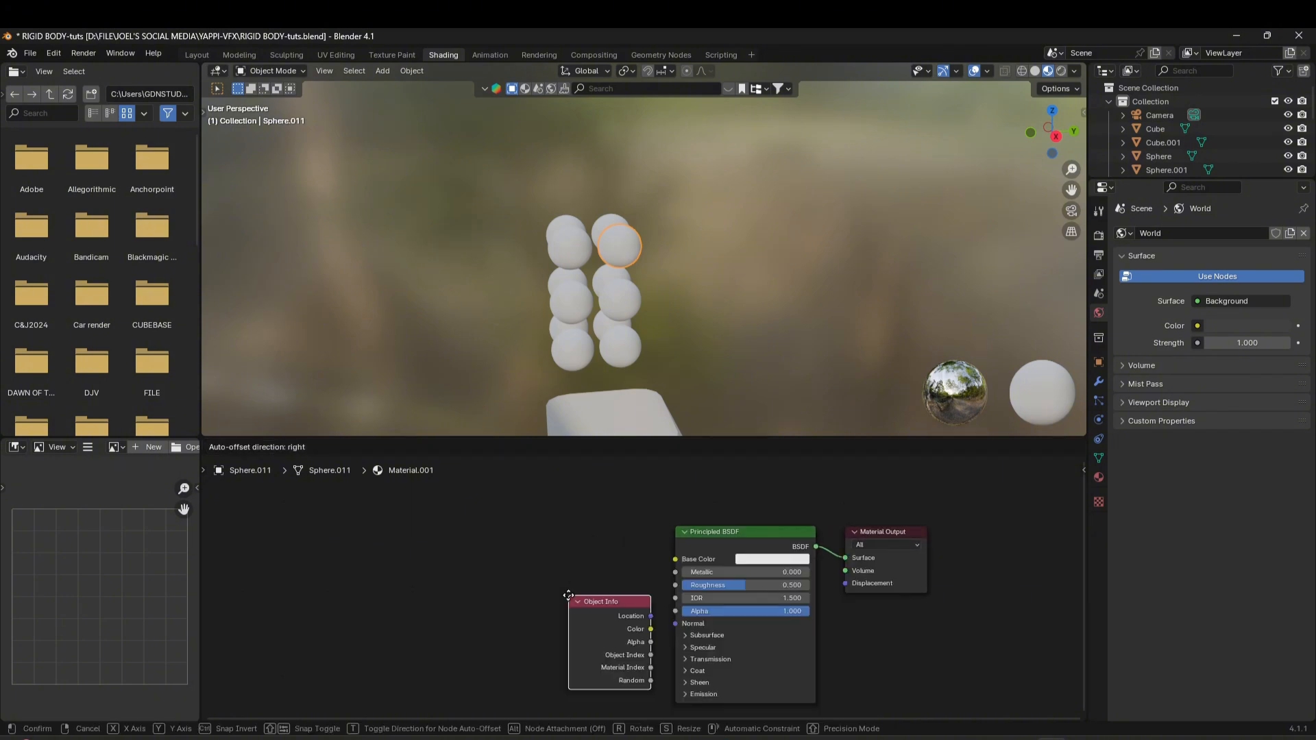
{"action": "left_click", "coordinate": [352, 558]}
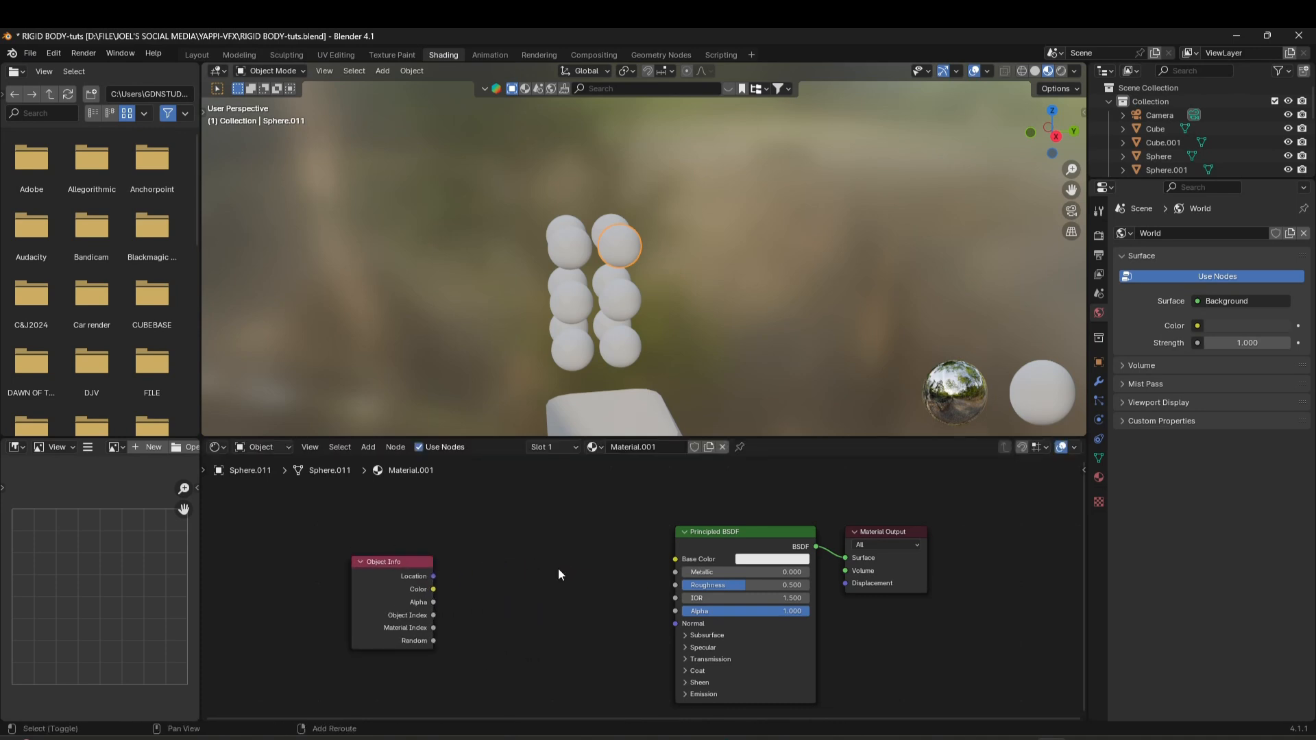
Add a Color Ramp between the nodes, wiring Object Info's Random into its Fac and its Color output into the Base Color.
{"action": "key", "text": "shift+a"}
{"action": "type", "text": "colo"}
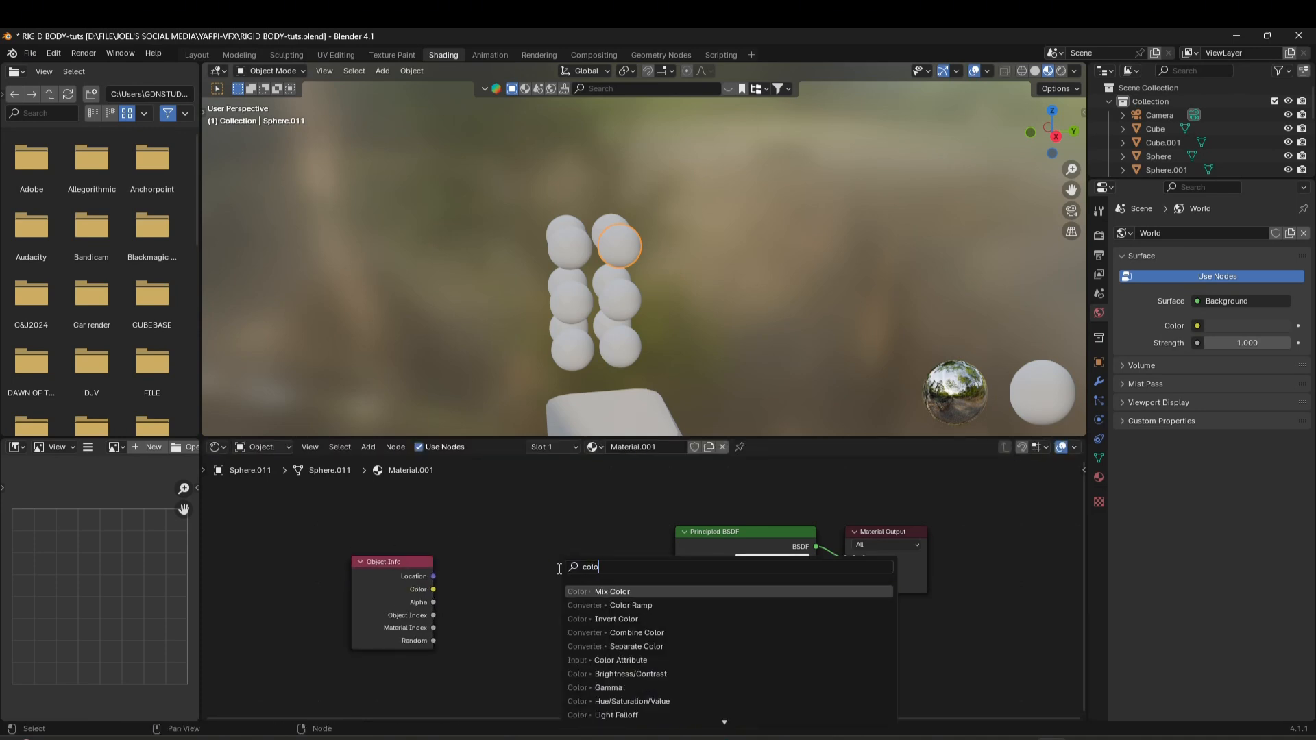
{"action": "left_click", "coordinate": [664, 605]}
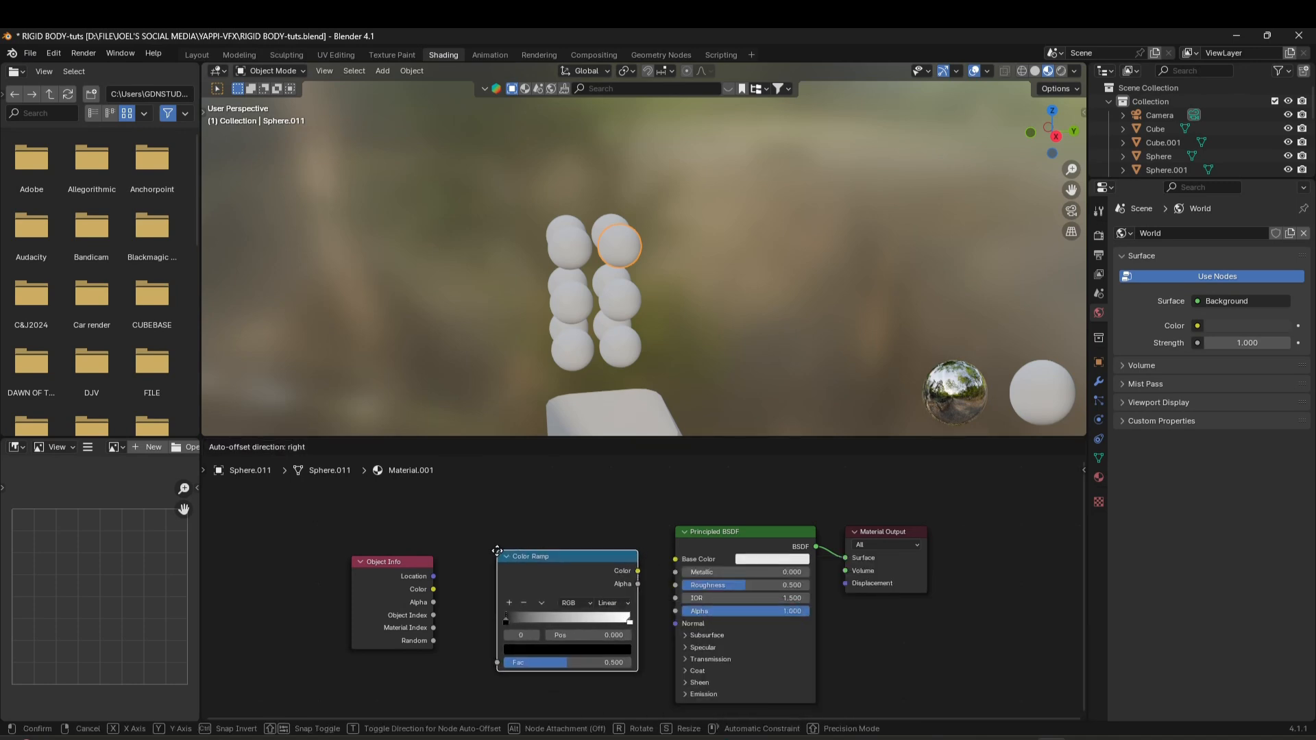
{"action": "left_click", "coordinate": [603, 603]}
{"action": "left_click_drag", "start_coordinate": [433, 641], "coordinate": [492, 663]}
{"action": "left_click_drag", "start_coordinate": [635, 570], "coordinate": [668, 560]}
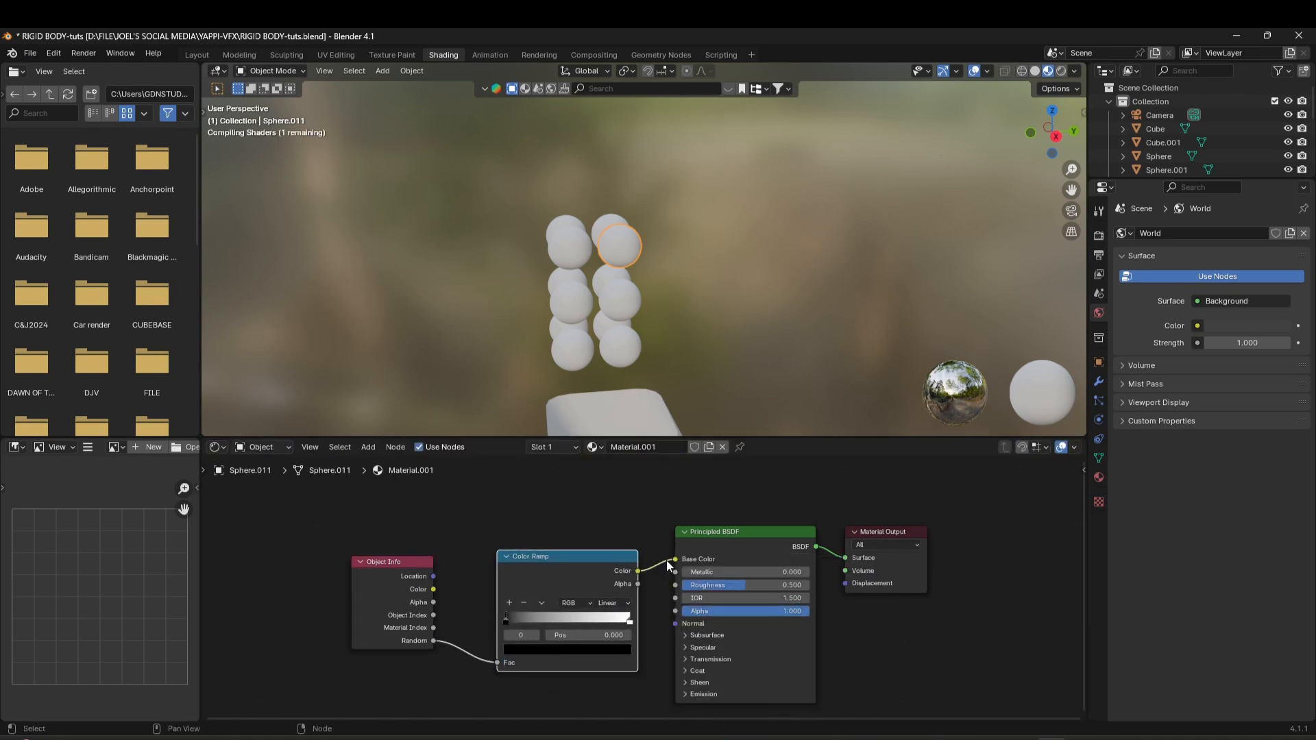
Rename the sphere's new material to "color".
{"action": "scroll", "coordinate": [601, 349], "scroll_direction": "up", "scroll_amount": 2}
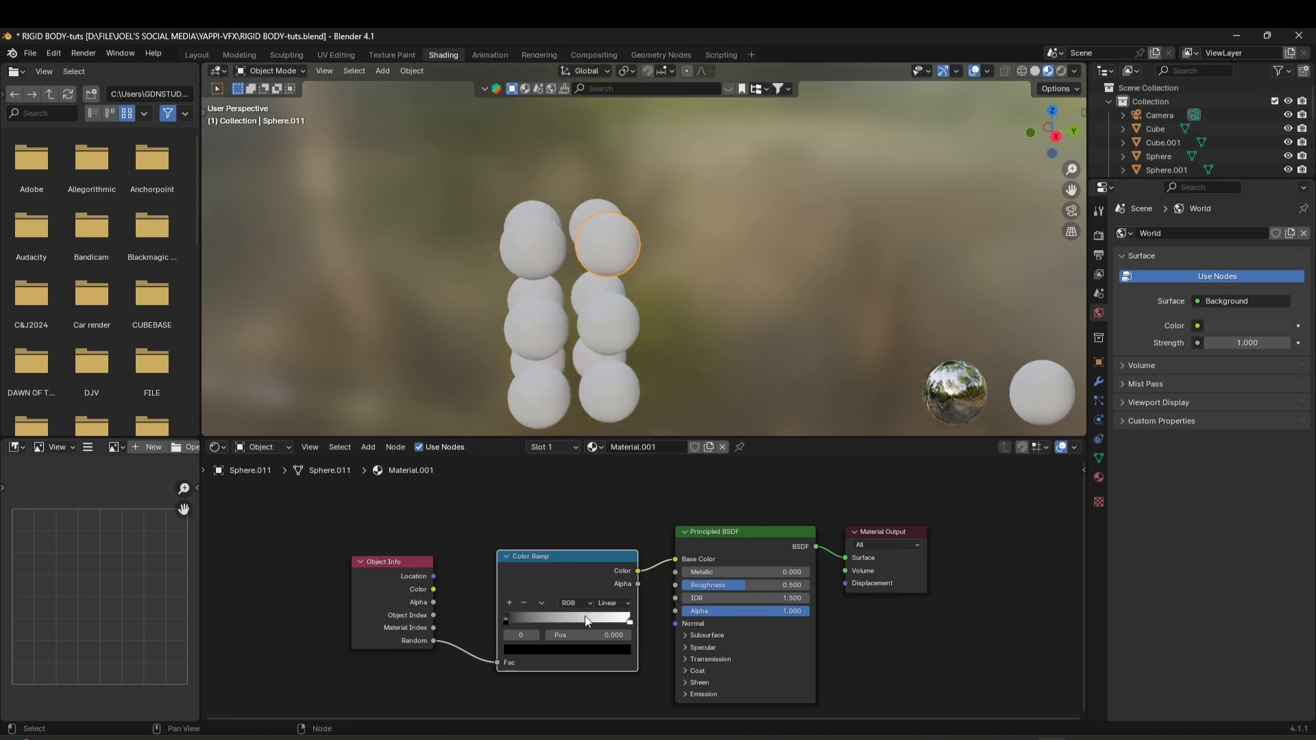
{"action": "scroll", "coordinate": [615, 274], "scroll_direction": "up", "scroll_amount": 1}
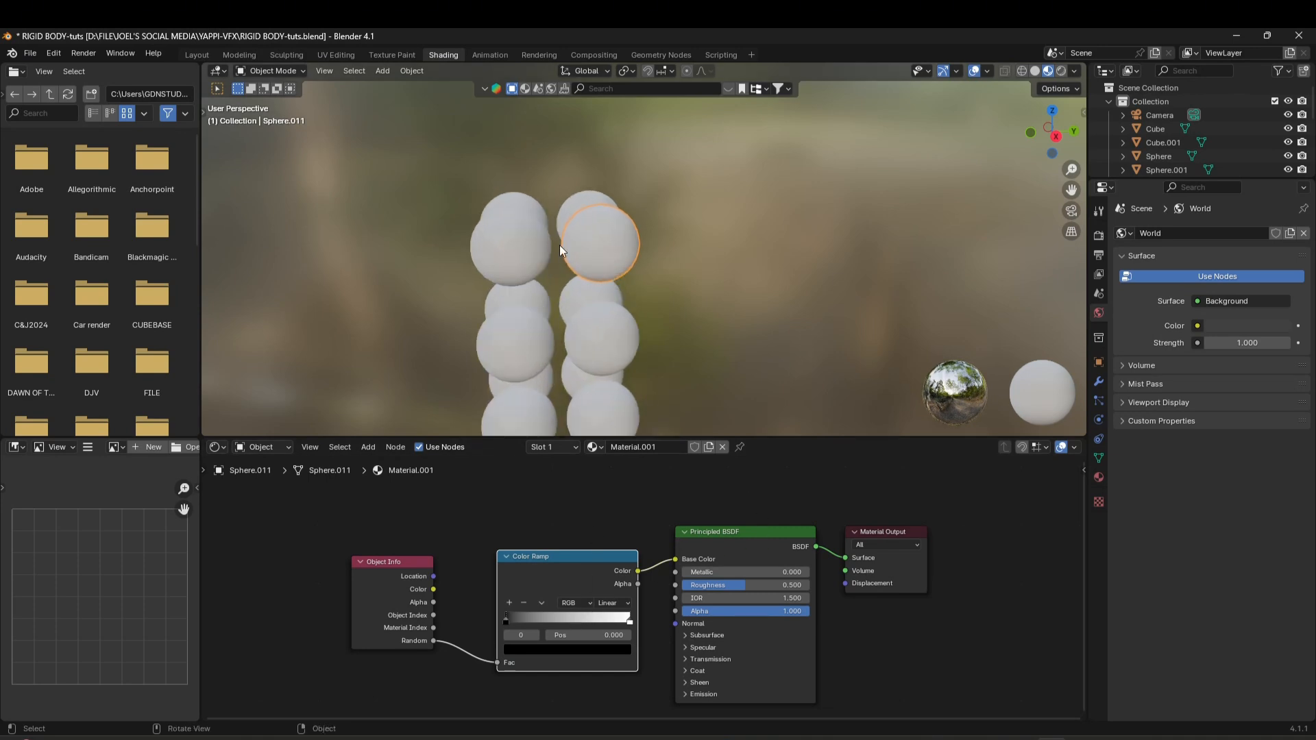
{"action": "middle_click_drag", "start_coordinate": [560, 245], "coordinate": [542, 266]}
{"action": "scroll", "coordinate": [567, 366], "scroll_direction": "up", "scroll_amount": 1}
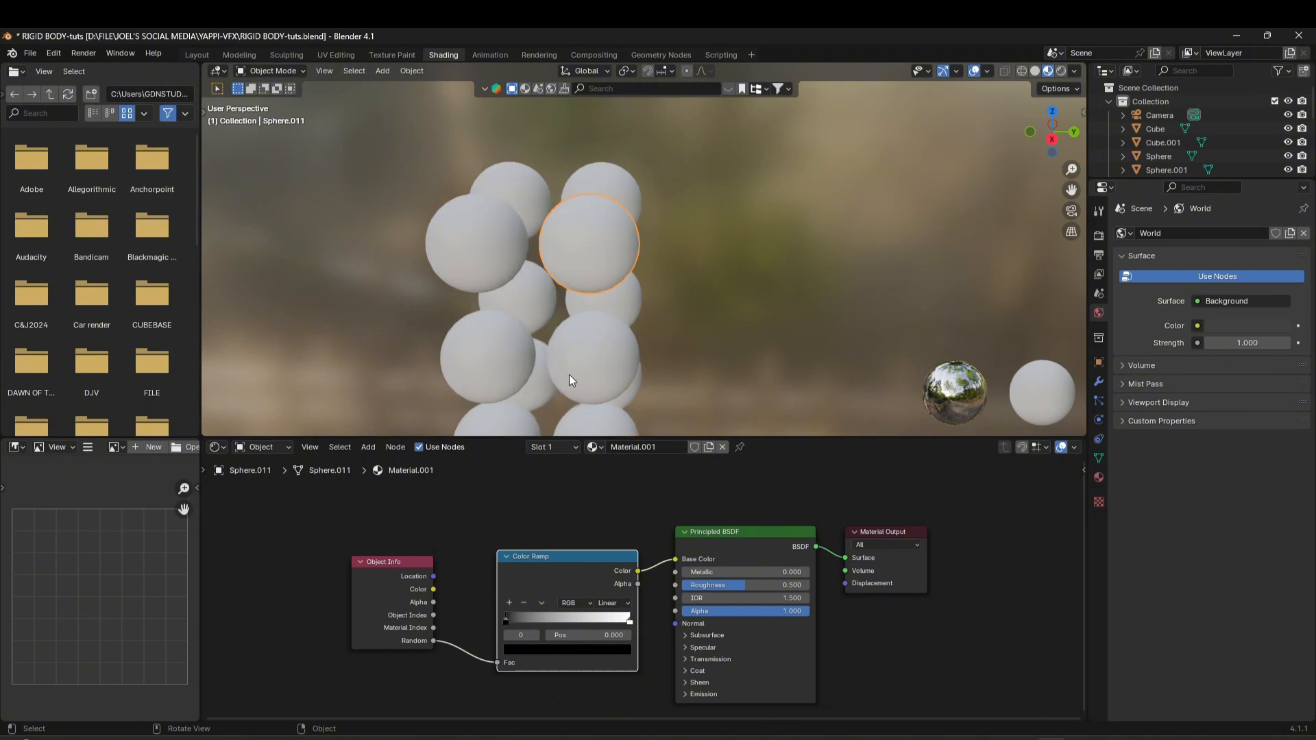
{"action": "left_click", "coordinate": [656, 448]}
{"action": "key", "text": "ctrl+a"}
{"action": "type", "text": "color"}
{"action": "key", "text": "Return"}
Set the Color Ramp's interpolation to Constant.
{"action": "scroll", "coordinate": [517, 613], "scroll_direction": "up", "scroll_amount": 1}
{"action": "left_click", "coordinate": [631, 588]}
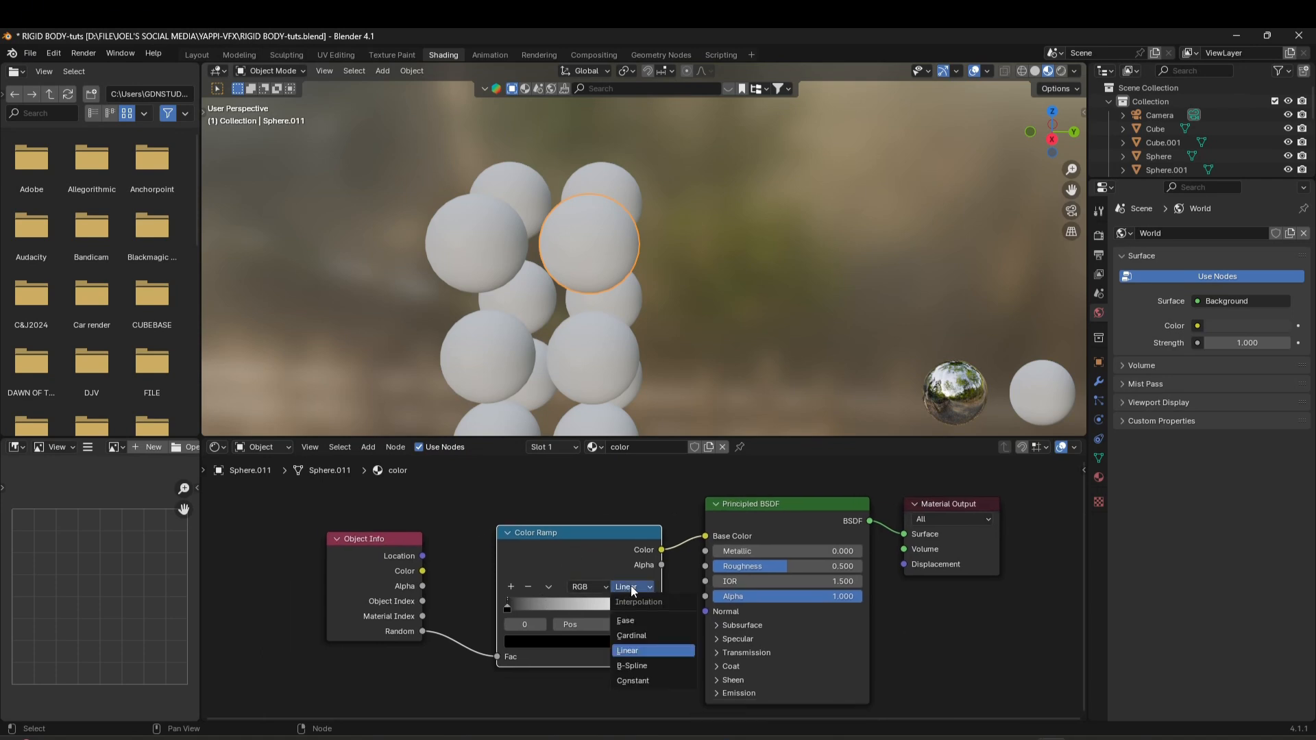
{"action": "left_click", "coordinate": [635, 681]}
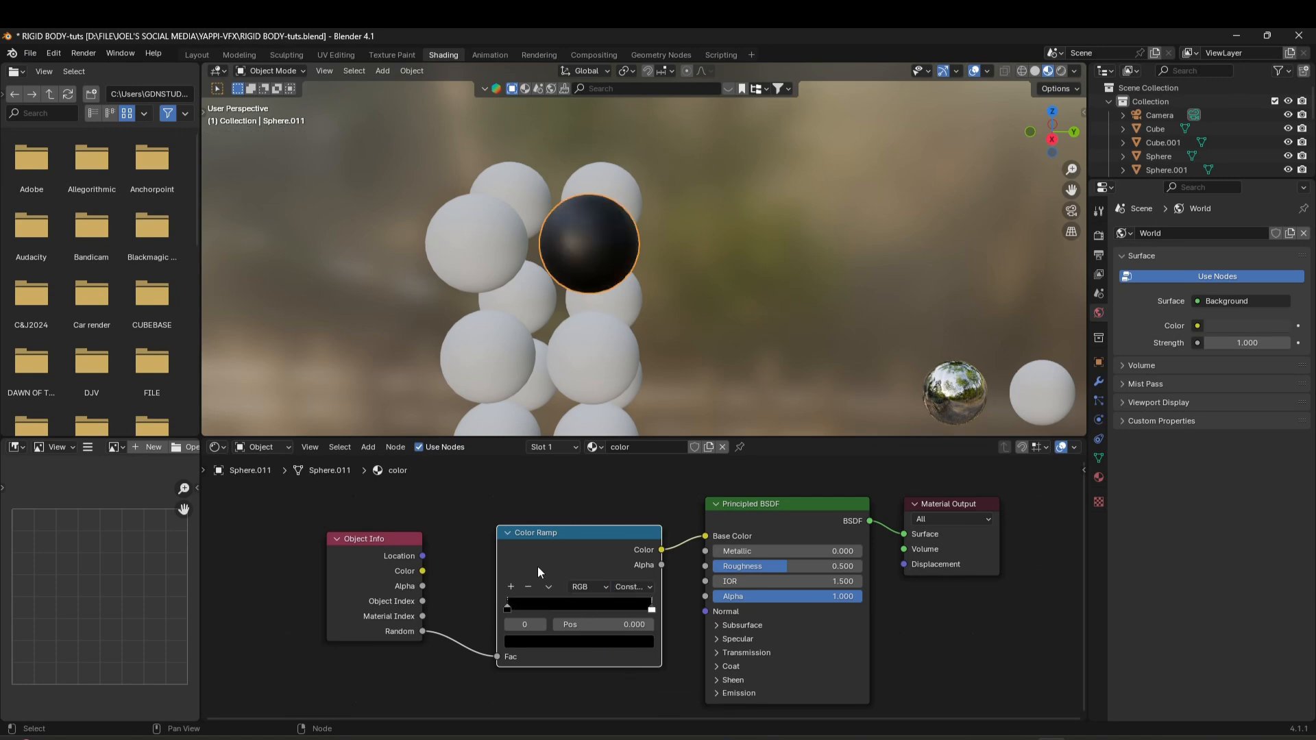
Change the Color Ramp's first stop to a fully saturated blue with hue 0.664 and value 1.
{"action": "middle_click_drag", "start_coordinate": [538, 567], "coordinate": [551, 562]}
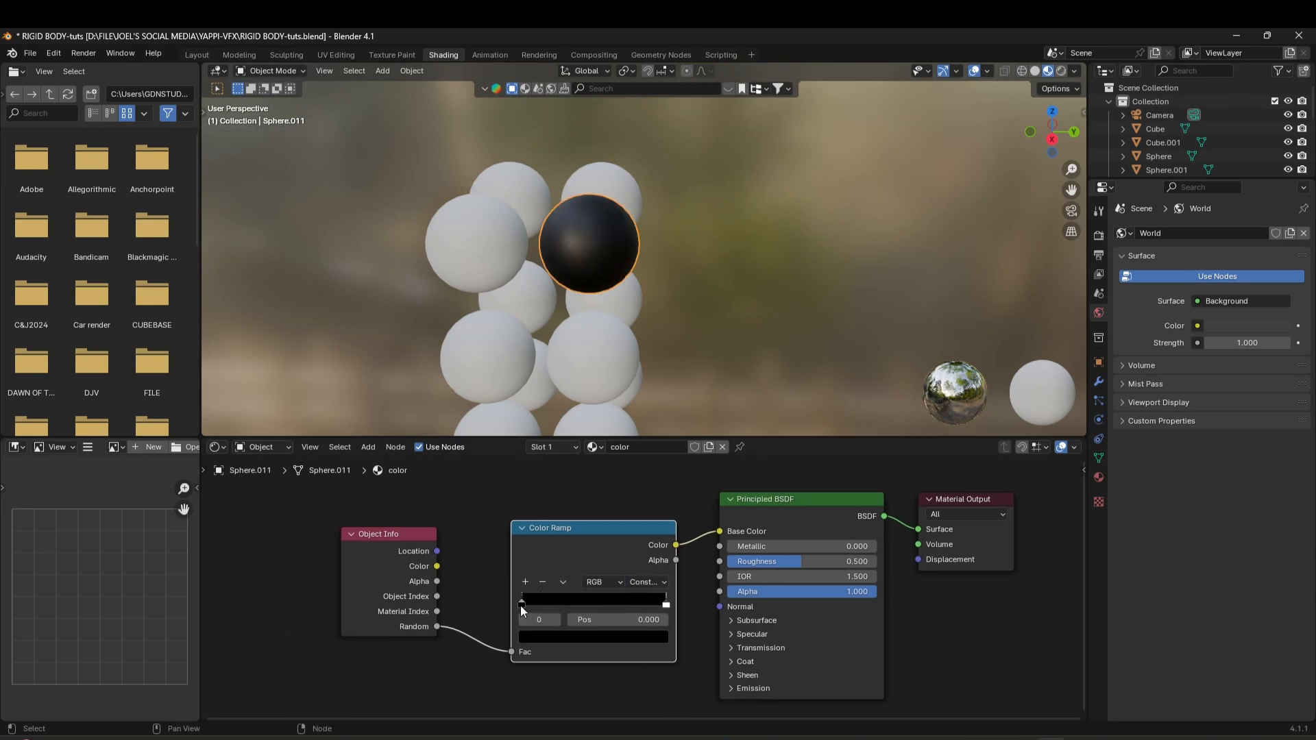
{"action": "left_click", "coordinate": [568, 638]}
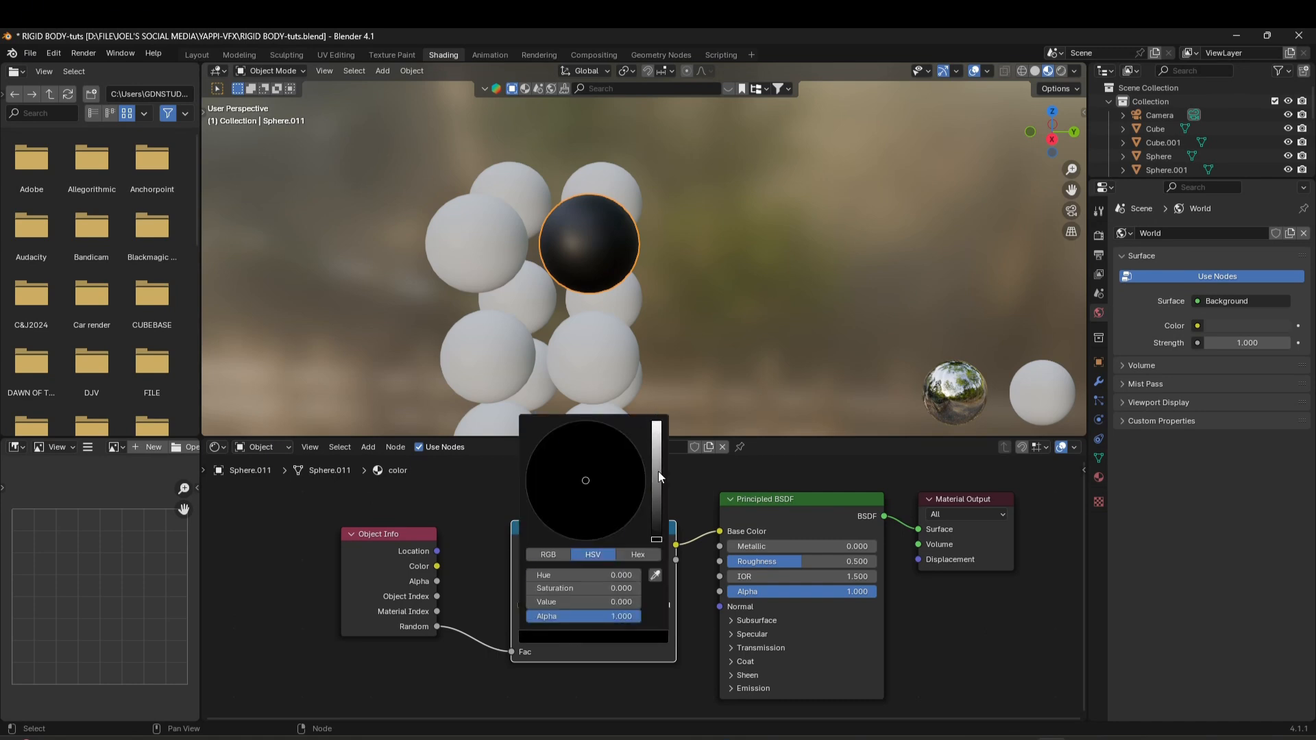
{"action": "left_click_drag", "start_coordinate": [658, 471], "coordinate": [656, 422]}
{"action": "left_click_drag", "start_coordinate": [587, 486], "coordinate": [632, 444]}
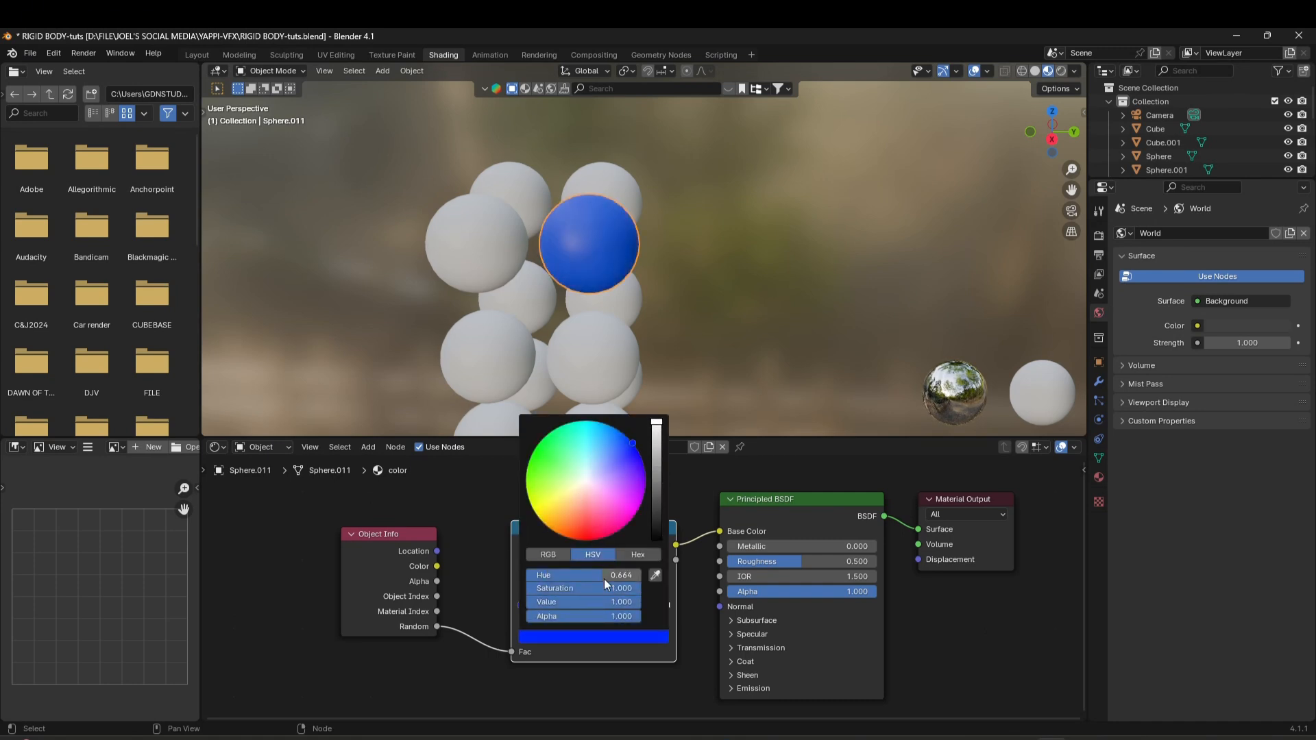
Color the Color Ramp's second stop red and move it to about position 0.523.
{"action": "left_click", "coordinate": [665, 603]}
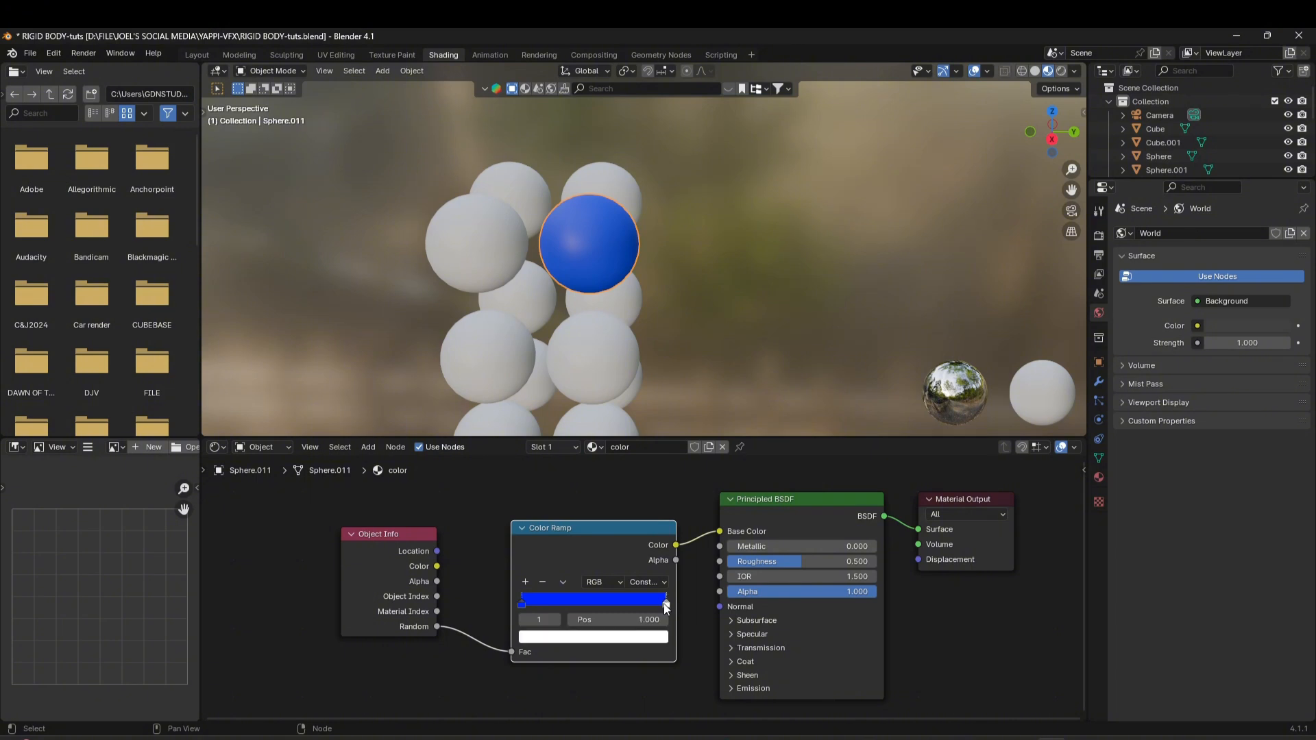
{"action": "left_click", "coordinate": [630, 645]}
{"action": "left_click_drag", "start_coordinate": [620, 463], "coordinate": [597, 539]}
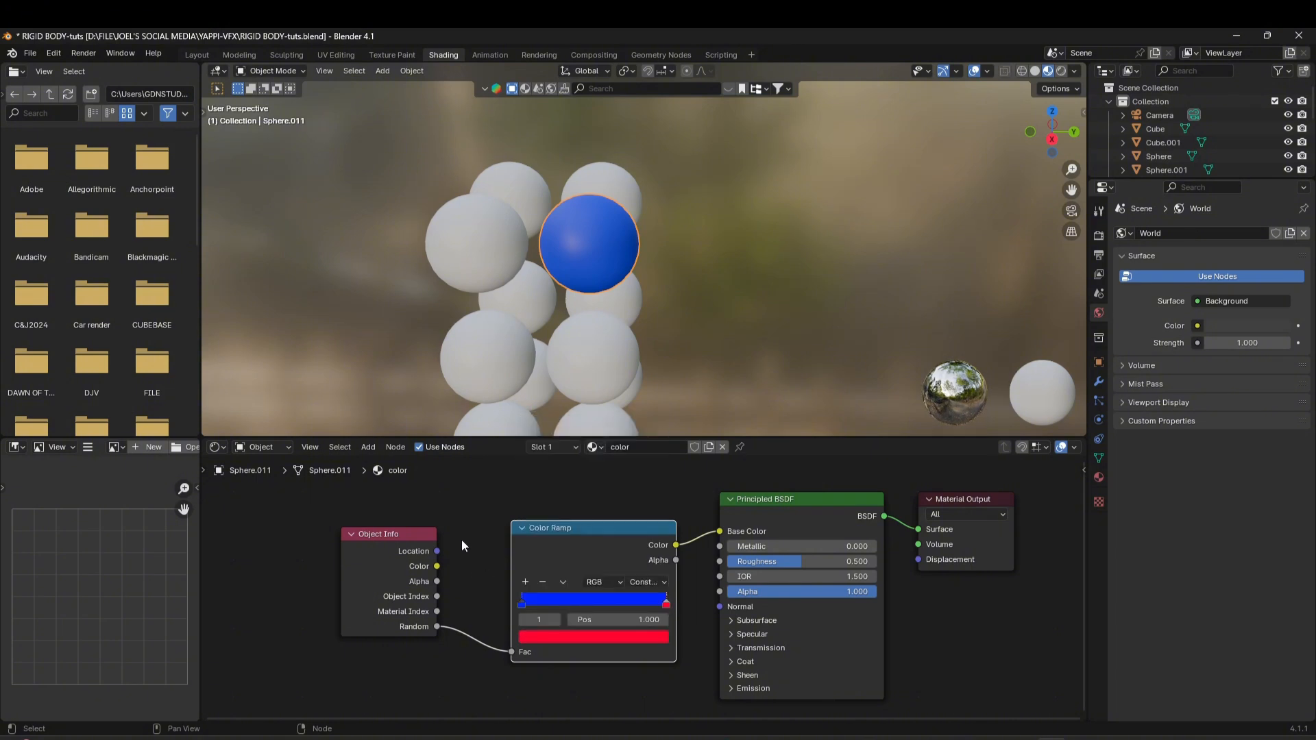
{"action": "middle_click_drag", "start_coordinate": [541, 330], "coordinate": [592, 334]}
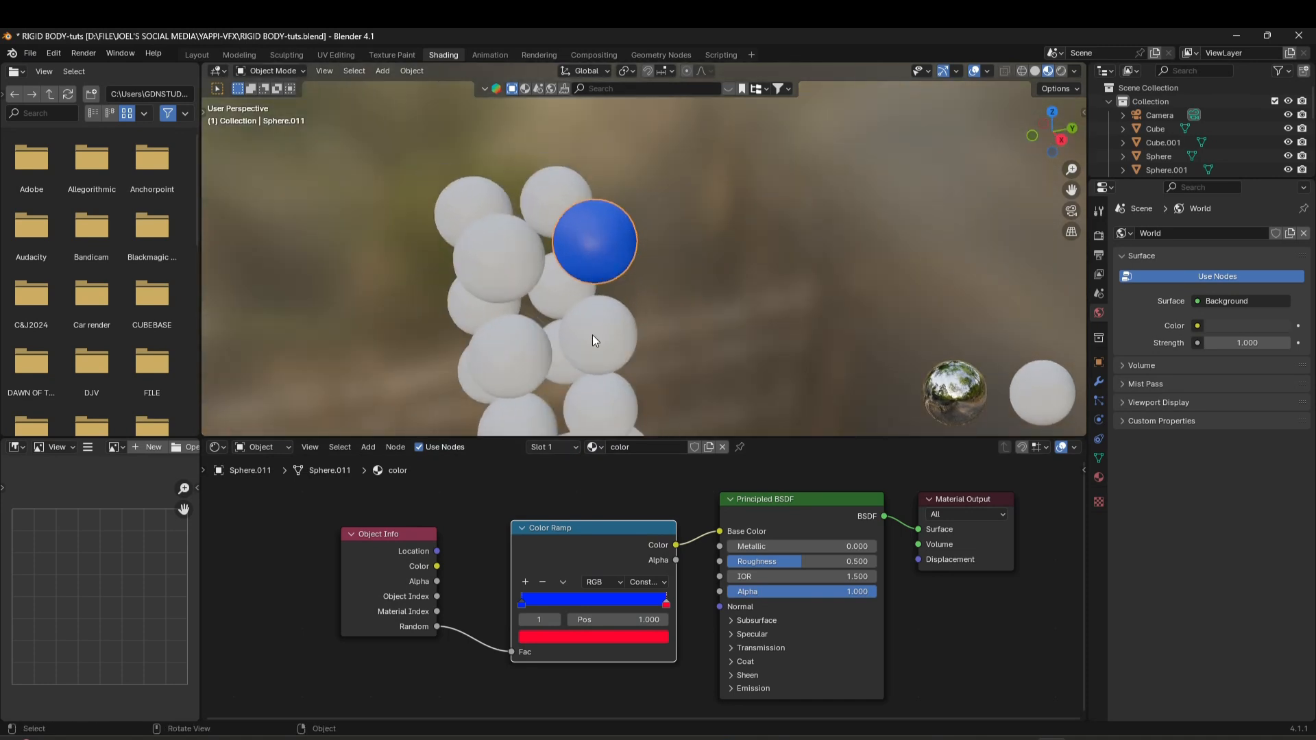
{"action": "left_click_drag", "start_coordinate": [665, 602], "coordinate": [600, 602]}
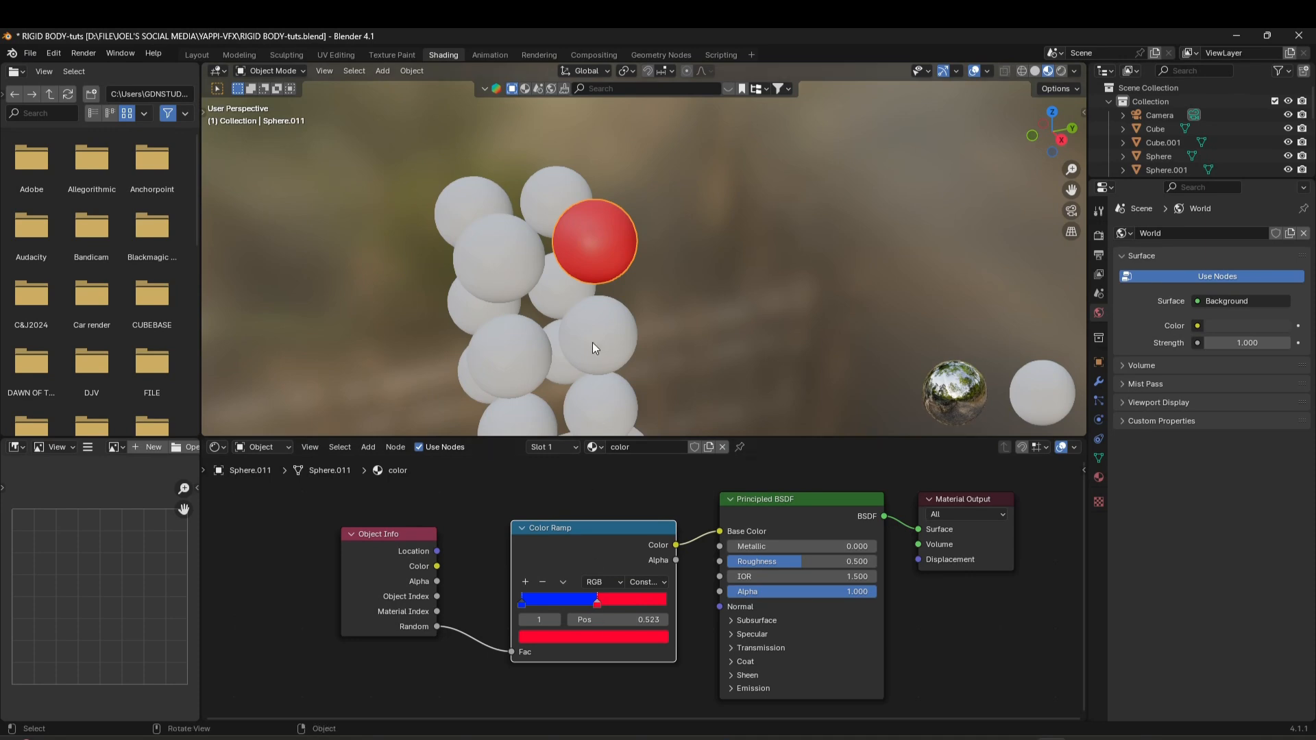
Select the red sphere and its uncolored neighbor in turn to compare their material assignments.
{"action": "middle_click_drag", "start_coordinate": [593, 343], "coordinate": [532, 263]}
{"action": "left_click", "coordinate": [530, 260]}
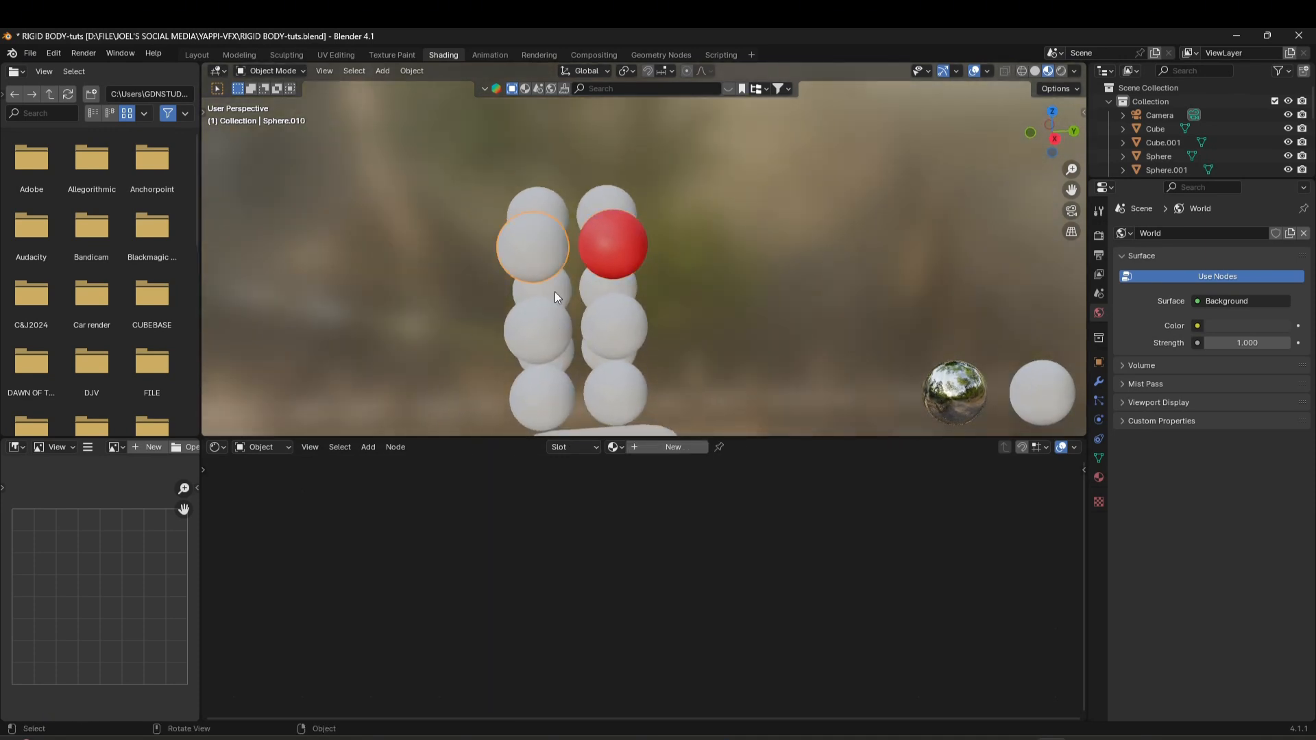
{"action": "scroll", "coordinate": [583, 280], "scroll_direction": "up", "scroll_amount": 2}
{"action": "scroll", "coordinate": [564, 253], "scroll_direction": "up", "scroll_amount": 1}
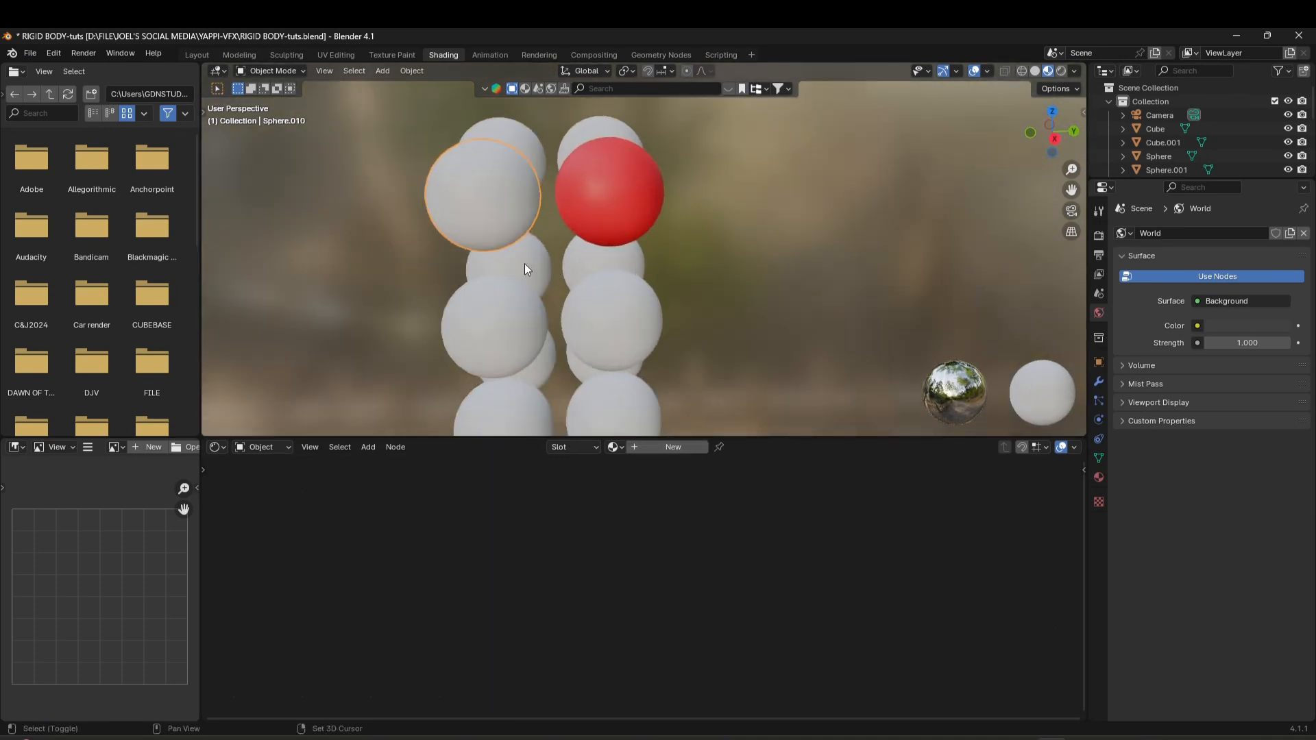
{"action": "middle_click_drag", "start_coordinate": [525, 263], "coordinate": [562, 276], "text": "shift"}
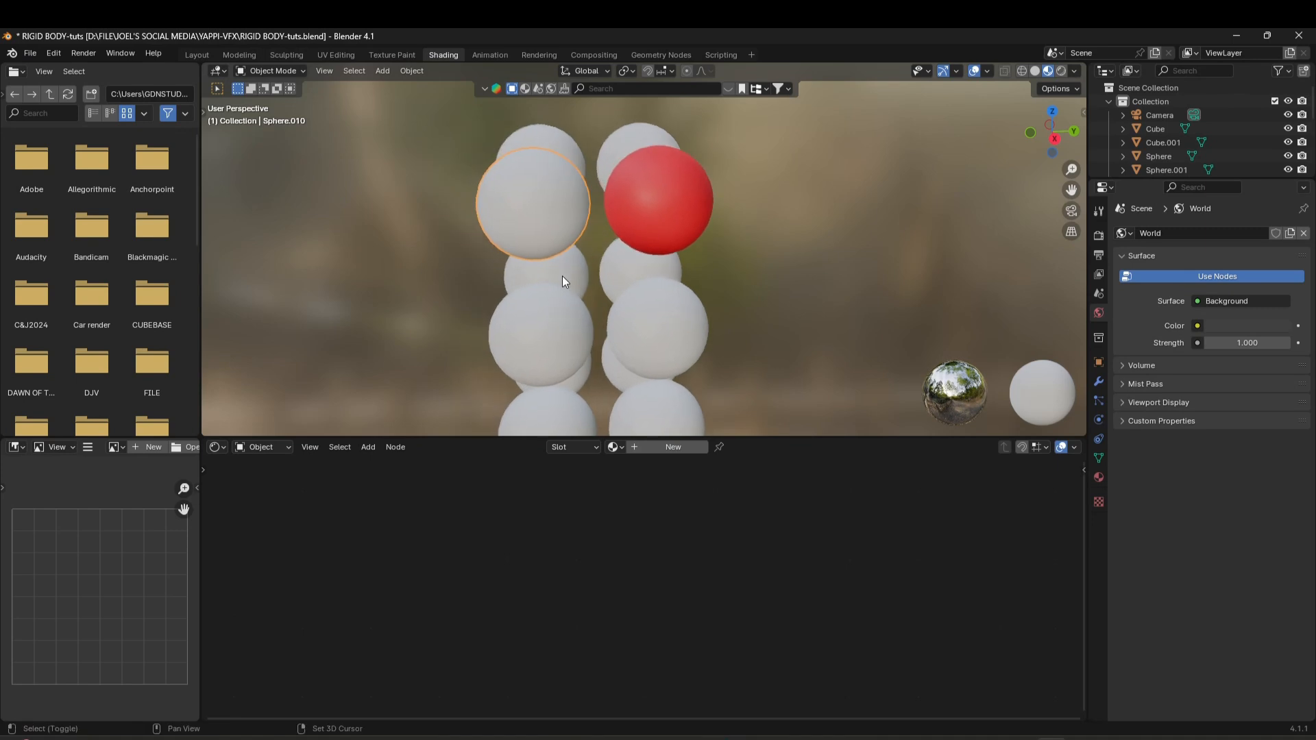
{"action": "left_click", "coordinate": [662, 209]}
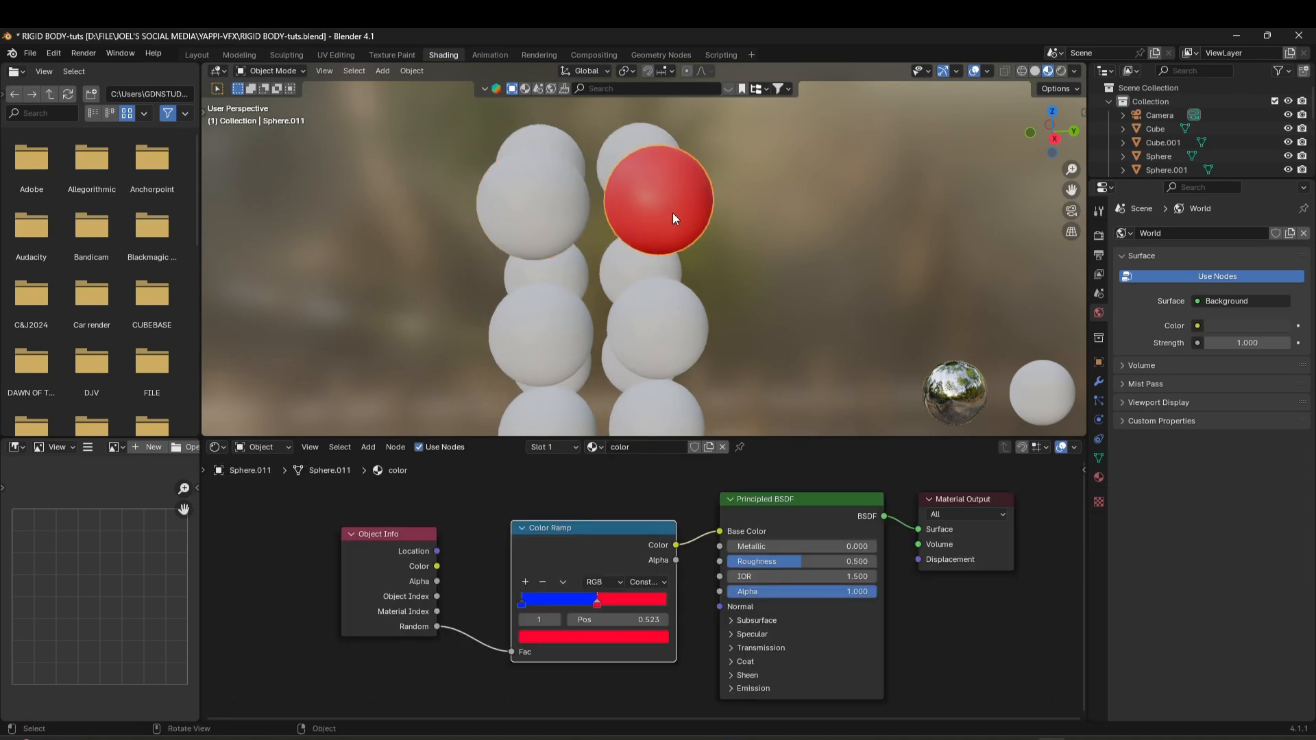
{"action": "left_click", "coordinate": [546, 223]}
{"action": "middle_click_drag", "start_coordinate": [661, 261], "coordinate": [636, 290]}
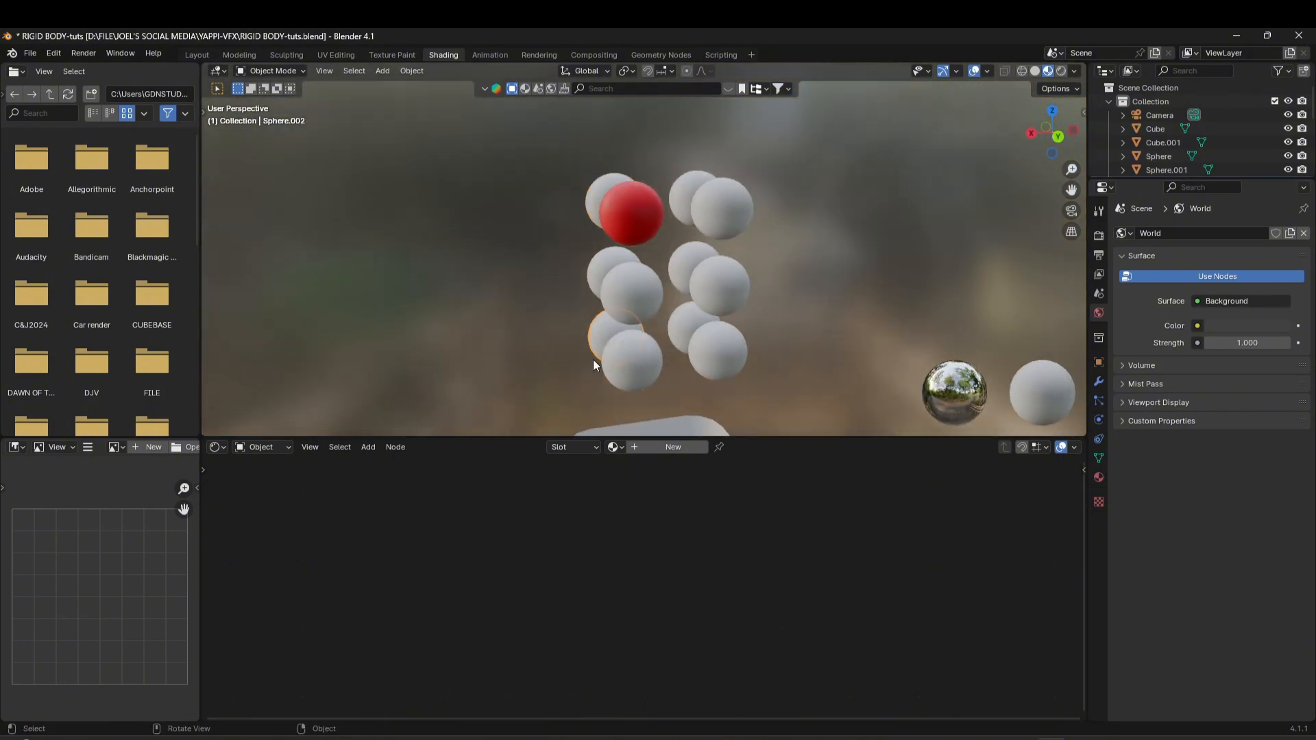
Link the red sphere's color material to all the other spheres in the stack.
{"action": "left_click_drag", "start_coordinate": [567, 368], "coordinate": [761, 268]}
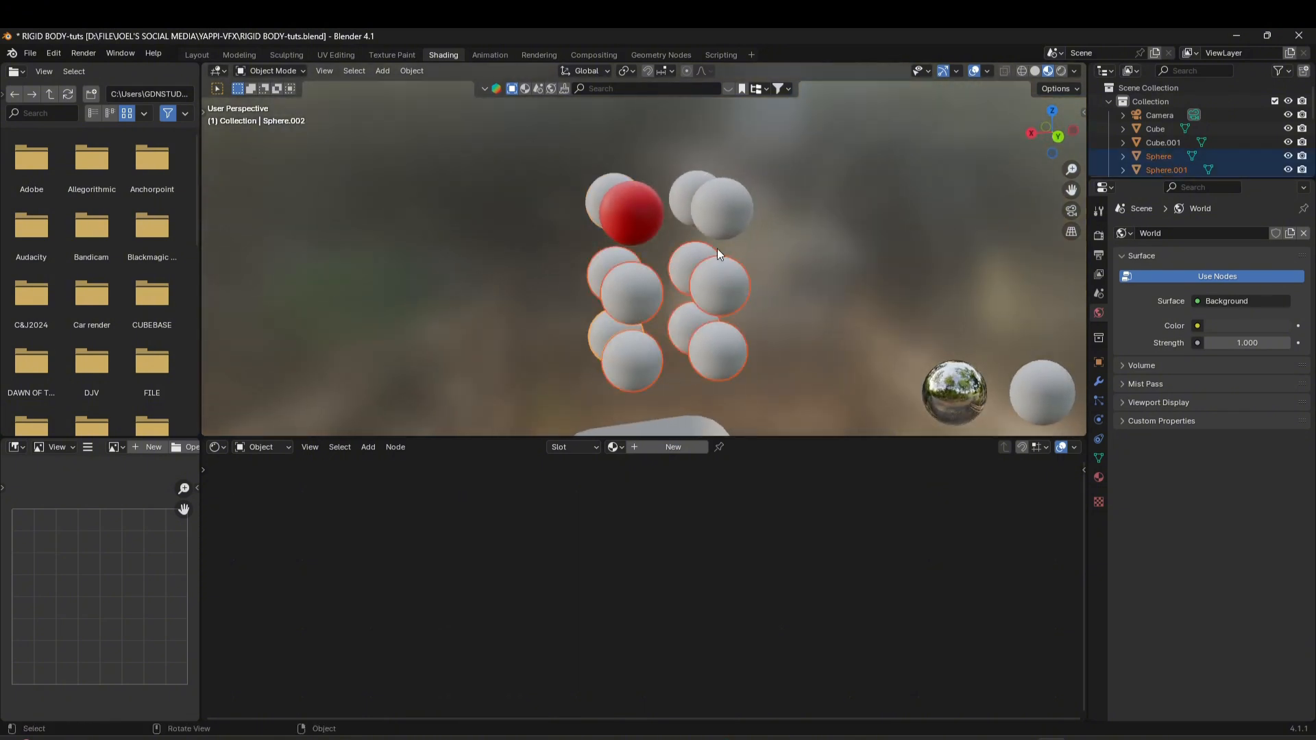
{"action": "left_click", "coordinate": [713, 208], "text": "shift"}
{"action": "left_click", "coordinate": [678, 184], "text": "shift"}
{"action": "middle_click_drag", "start_coordinate": [648, 241], "coordinate": [745, 265]}
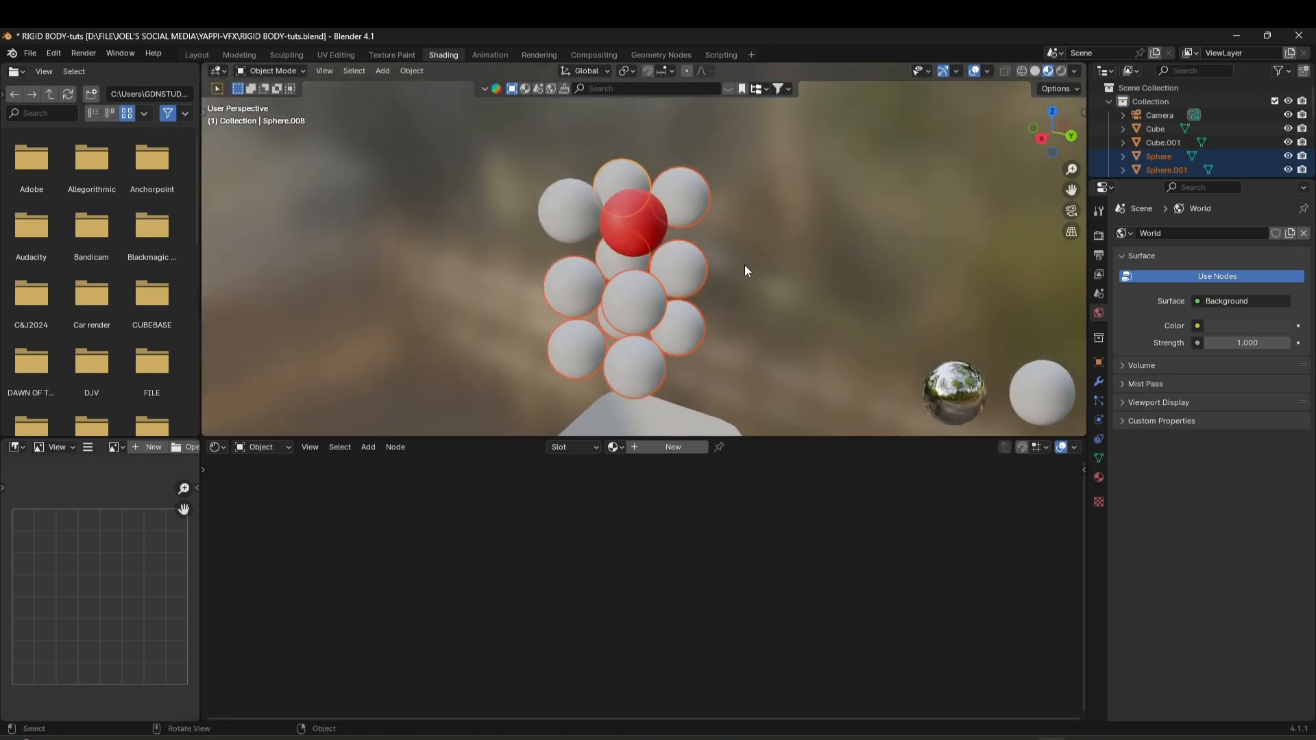
{"action": "left_click", "coordinate": [564, 218], "text": "shift"}
{"action": "scroll", "coordinate": [583, 219], "scroll_direction": "up", "scroll_amount": 3}
{"action": "middle_click_drag", "start_coordinate": [613, 219], "coordinate": [732, 226]}
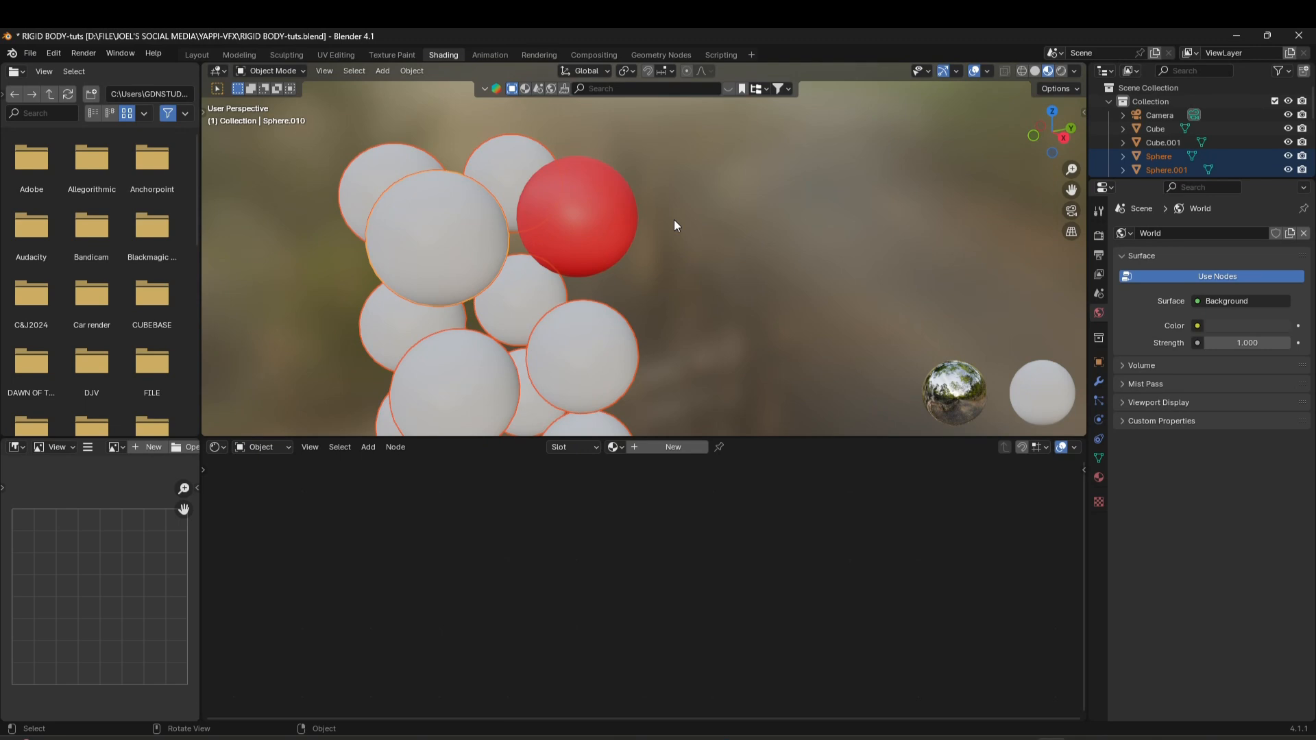
{"action": "left_click", "coordinate": [596, 224], "text": "shift"}
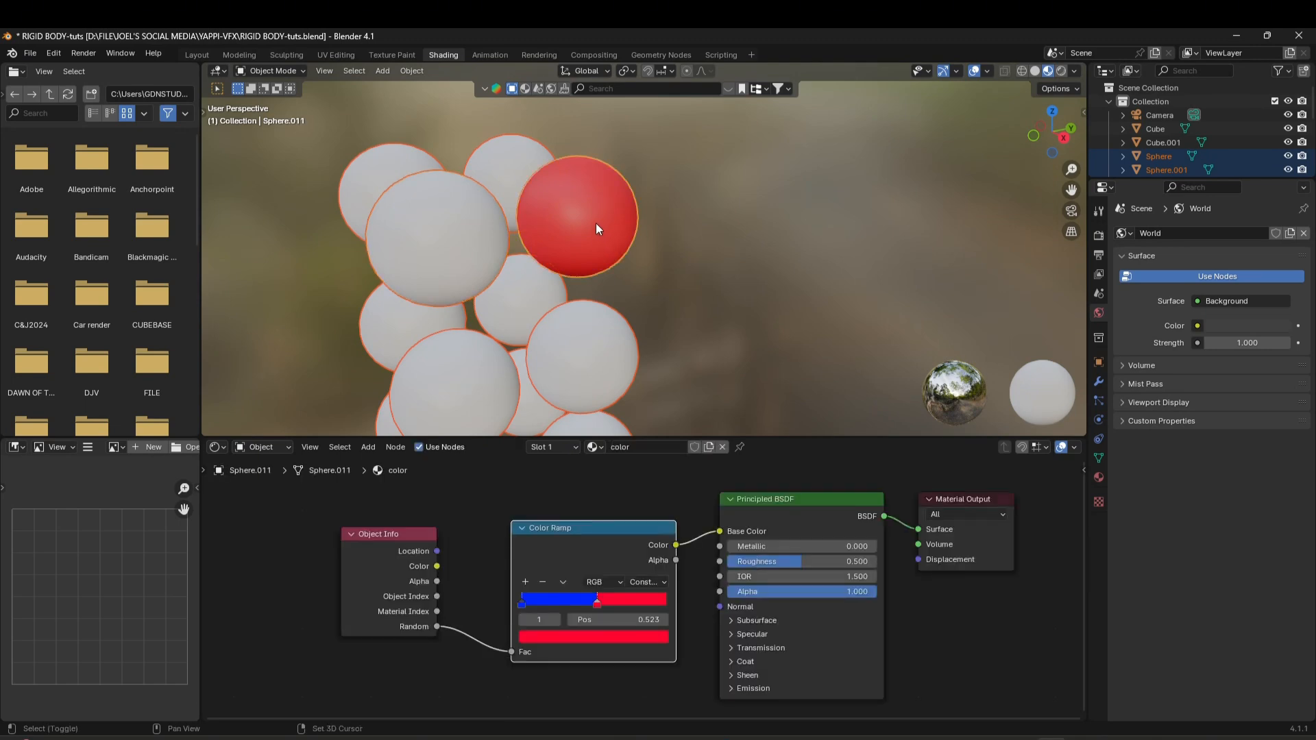
{"action": "scroll", "coordinate": [602, 233], "scroll_direction": "down", "scroll_amount": 1}
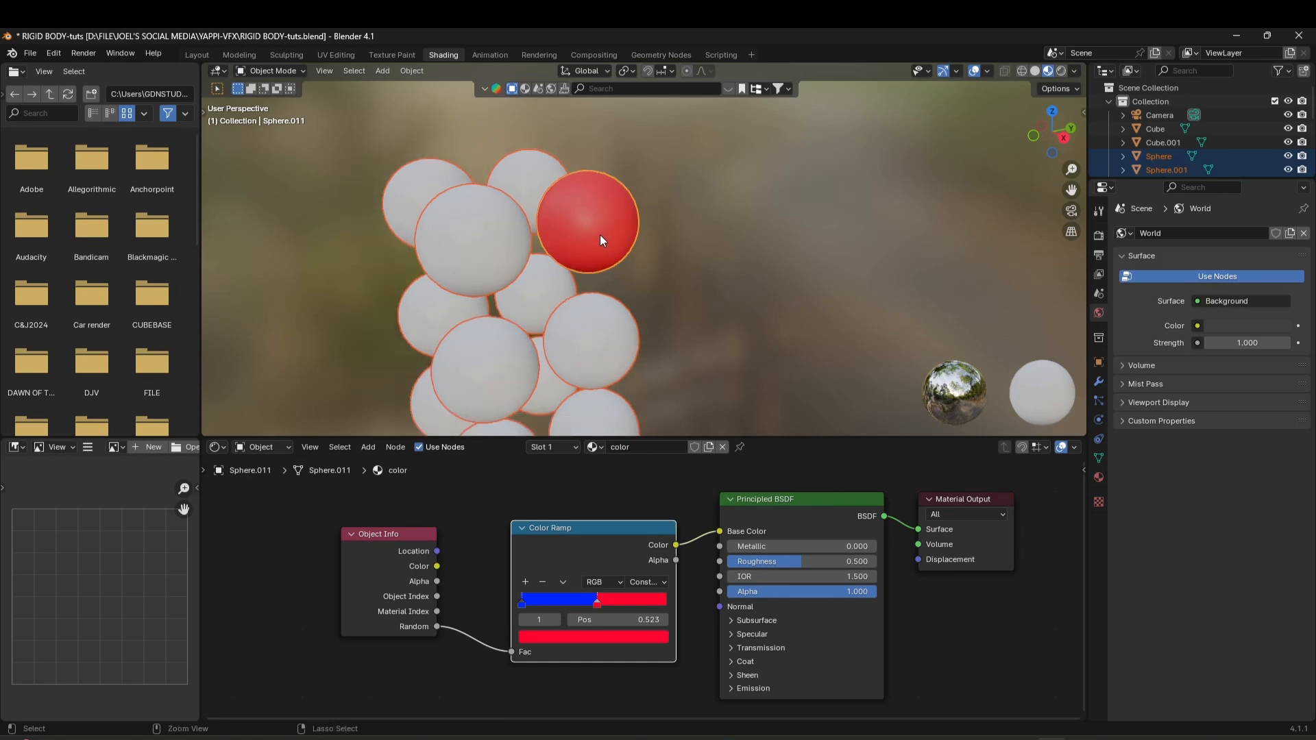
{"action": "key", "text": "ctrl+l"}
{"action": "mouse_move", "coordinate": [599, 234]}
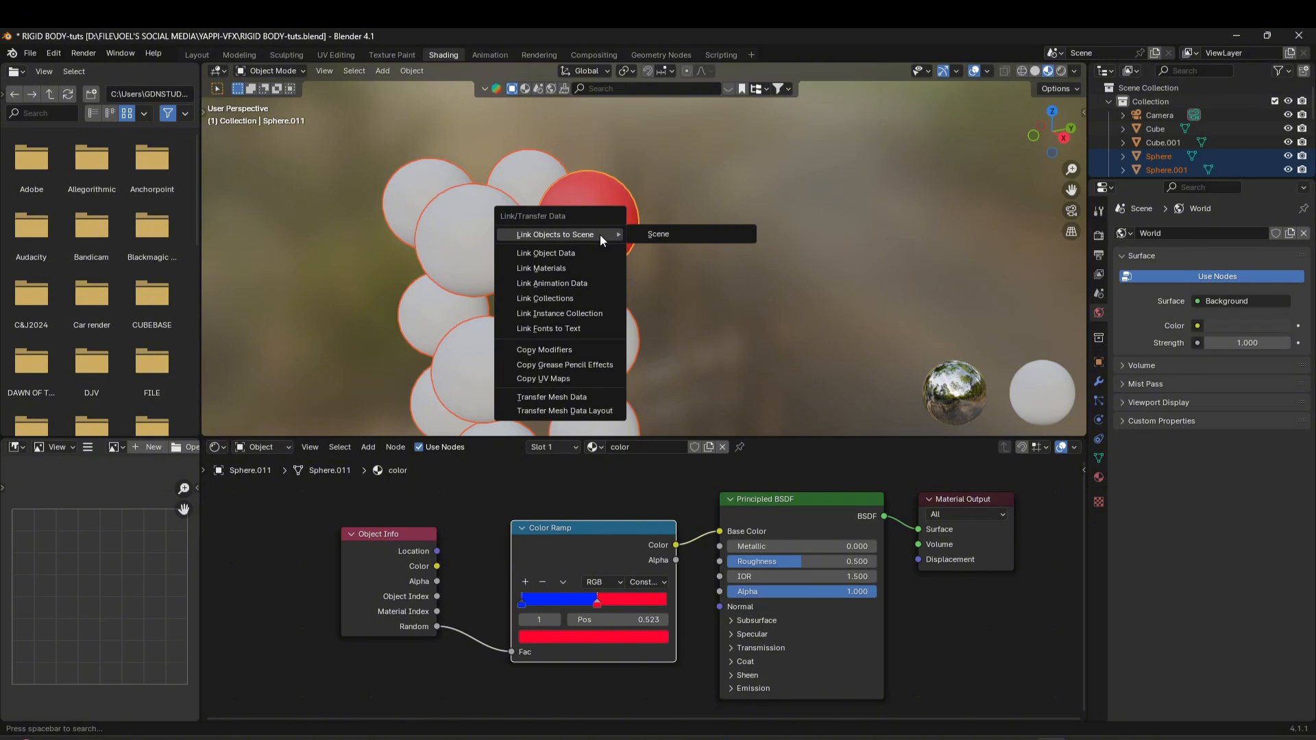
{"action": "left_click", "coordinate": [548, 268]}
{"action": "scroll", "coordinate": [550, 271], "scroll_direction": "down", "scroll_amount": 4}
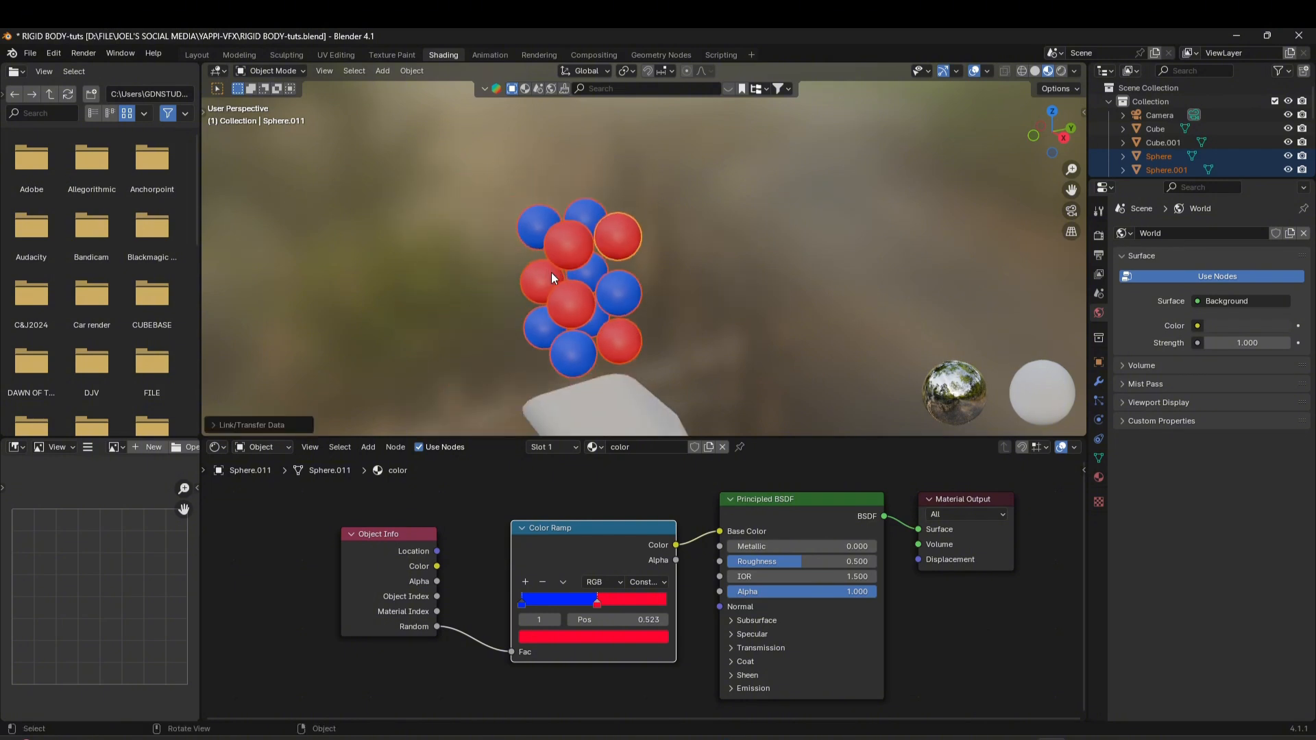
{"action": "scroll", "coordinate": [551, 273], "scroll_direction": "up", "scroll_amount": 3}
{"action": "mouse_move", "coordinate": [566, 295]}
{"action": "middle_mouse_down"}
{"action": "mouse_move", "coordinate": [508, 306]}
{"action": "mouse_move", "coordinate": [474, 293]}
{"action": "mouse_move", "coordinate": [544, 297]}
{"action": "middle_mouse_up"}
{"action": "scroll", "coordinate": [513, 299], "scroll_direction": "down", "scroll_amount": 3}
{"action": "scroll", "coordinate": [565, 304], "scroll_direction": "up", "scroll_amount": 2}
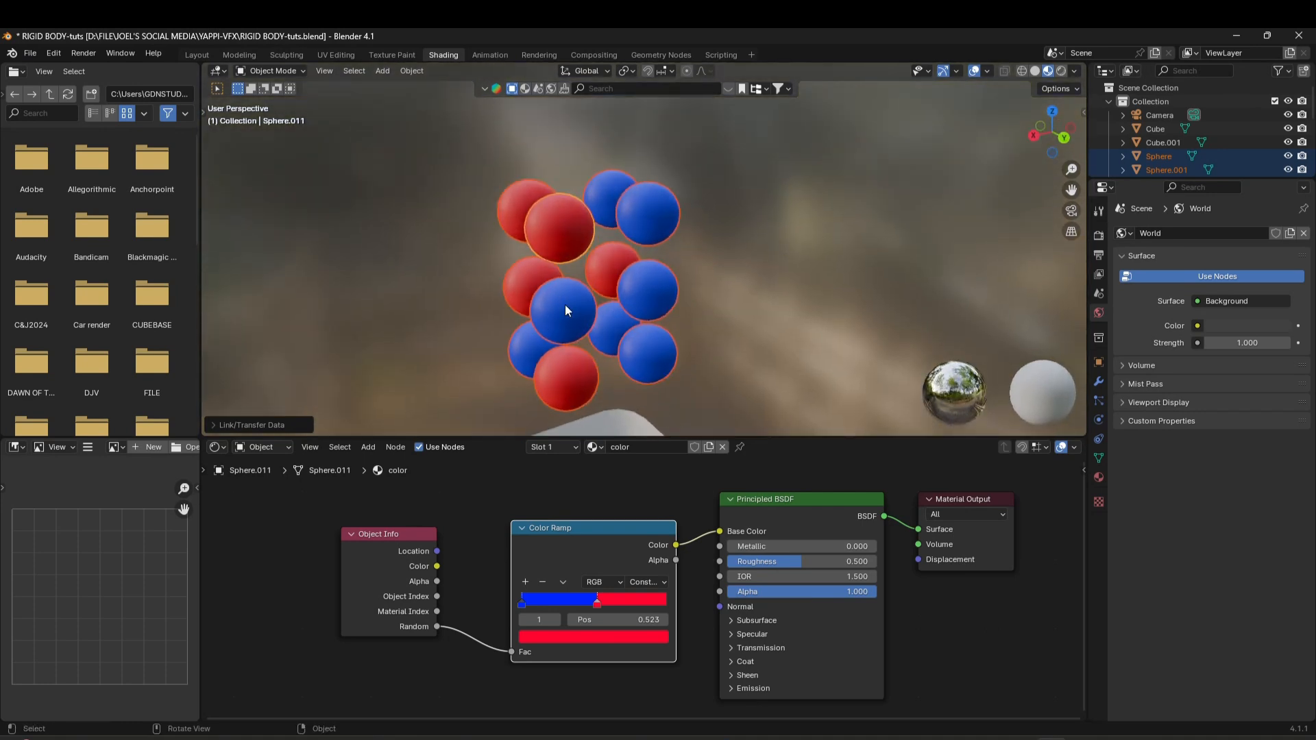
{"action": "scroll", "coordinate": [566, 306], "scroll_direction": "down", "scroll_amount": 2}
{"action": "left_click", "coordinate": [698, 351]}
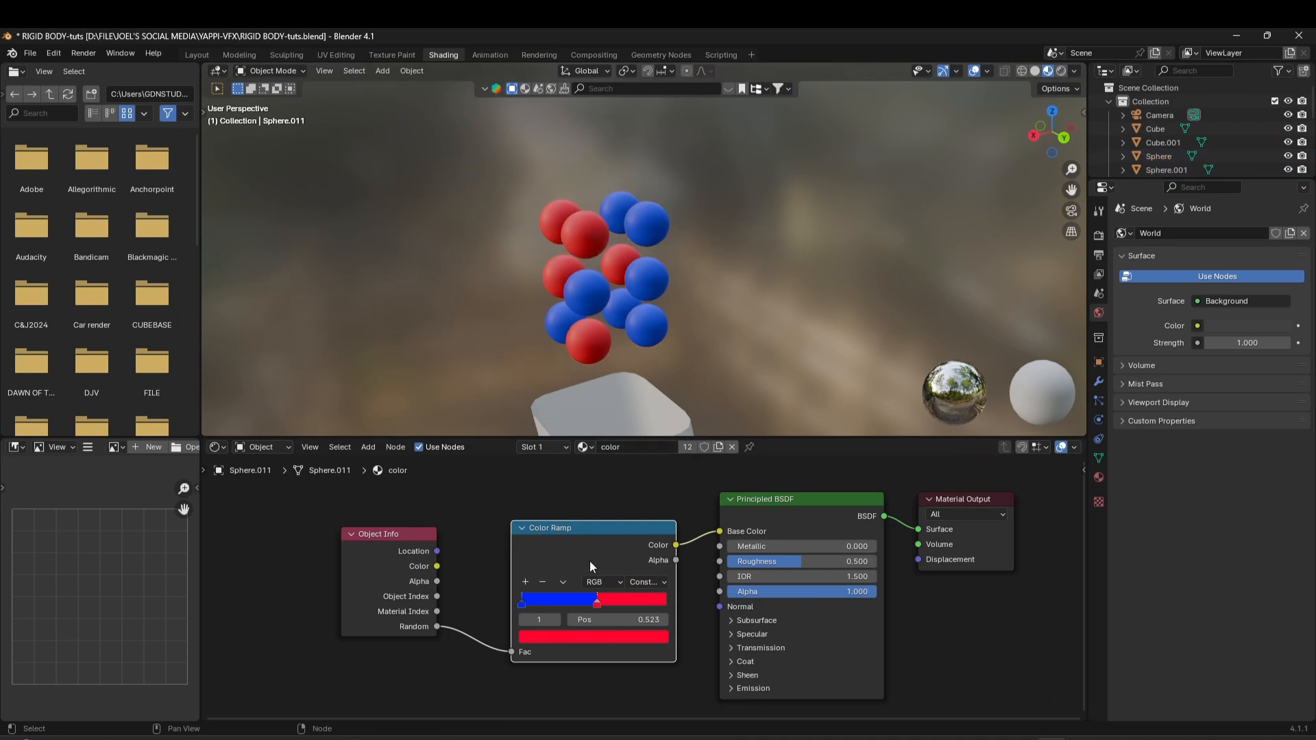
Add a magenta stop with hue 0.801 at position 0.261 on the Color Ramp and move the red stop to 0.623.
{"action": "scroll", "coordinate": [590, 561], "scroll_direction": "up", "scroll_amount": 2}
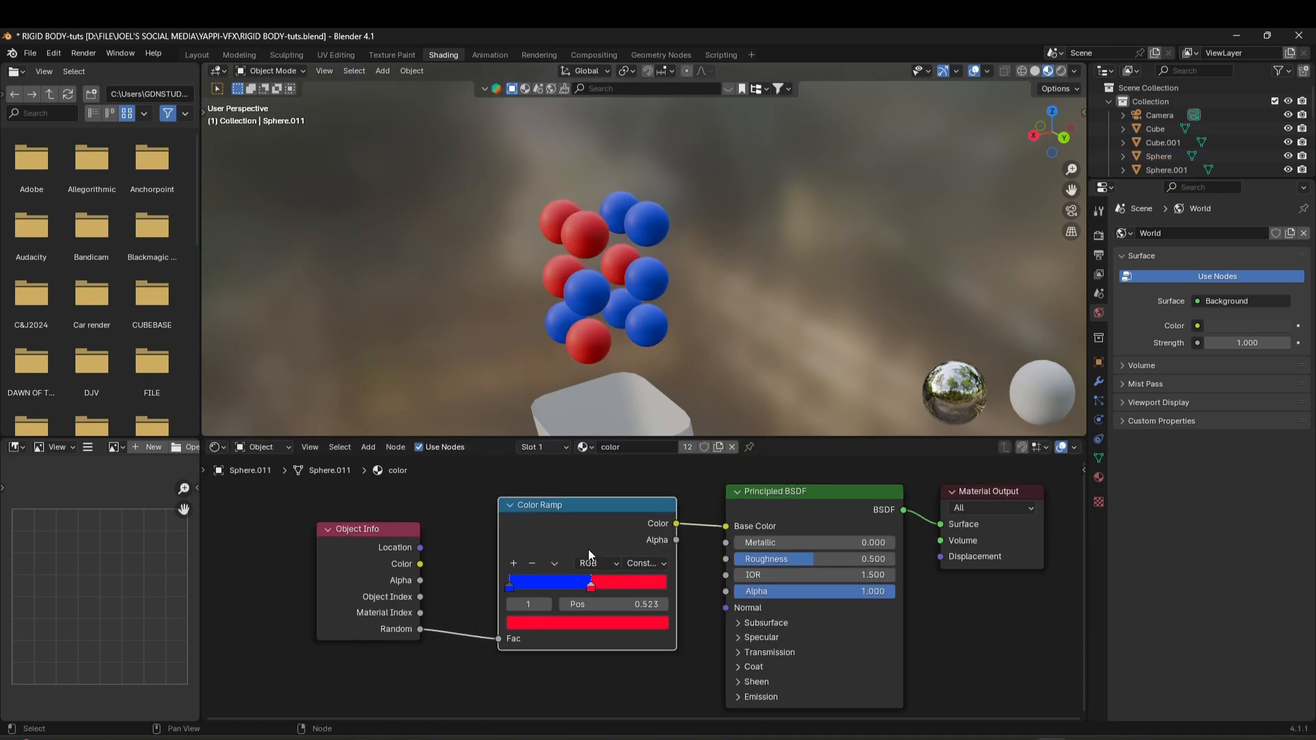
{"action": "left_click", "coordinate": [513, 564]}
{"action": "left_click_drag", "start_coordinate": [590, 585], "coordinate": [607, 586]}
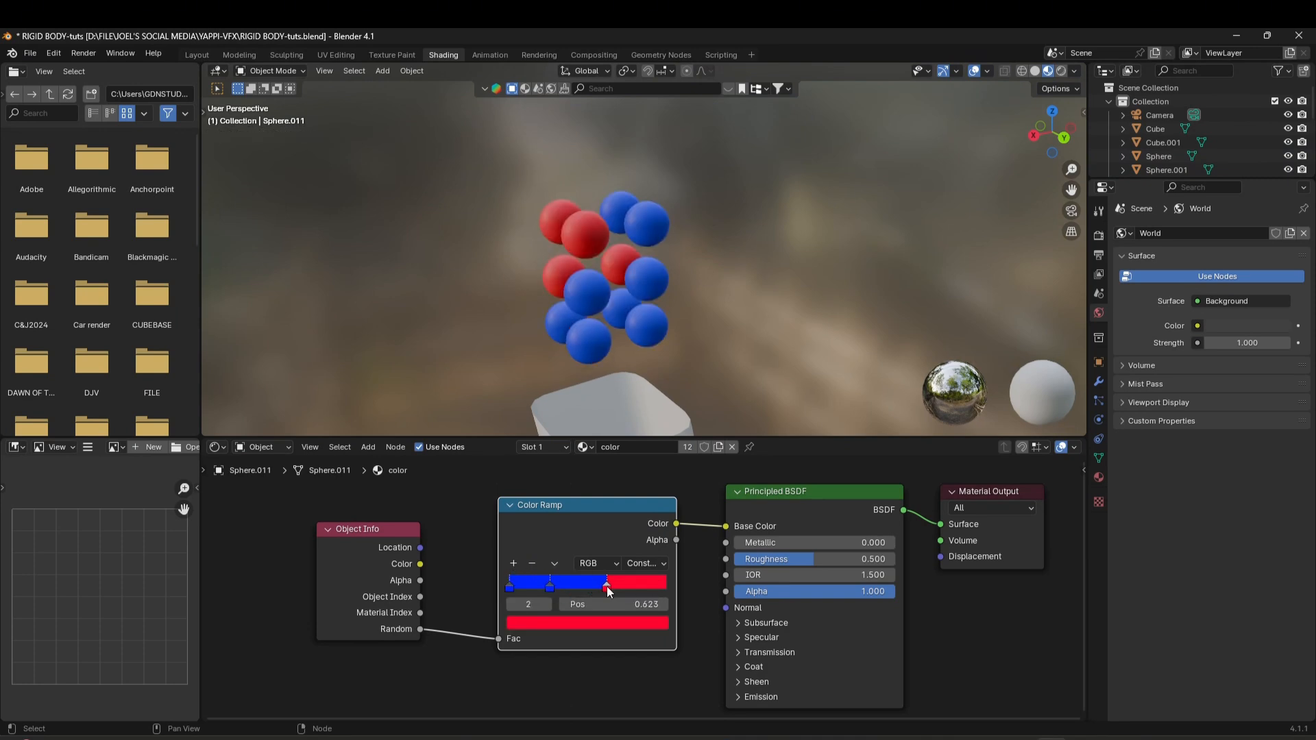
{"action": "left_click", "coordinate": [551, 587]}
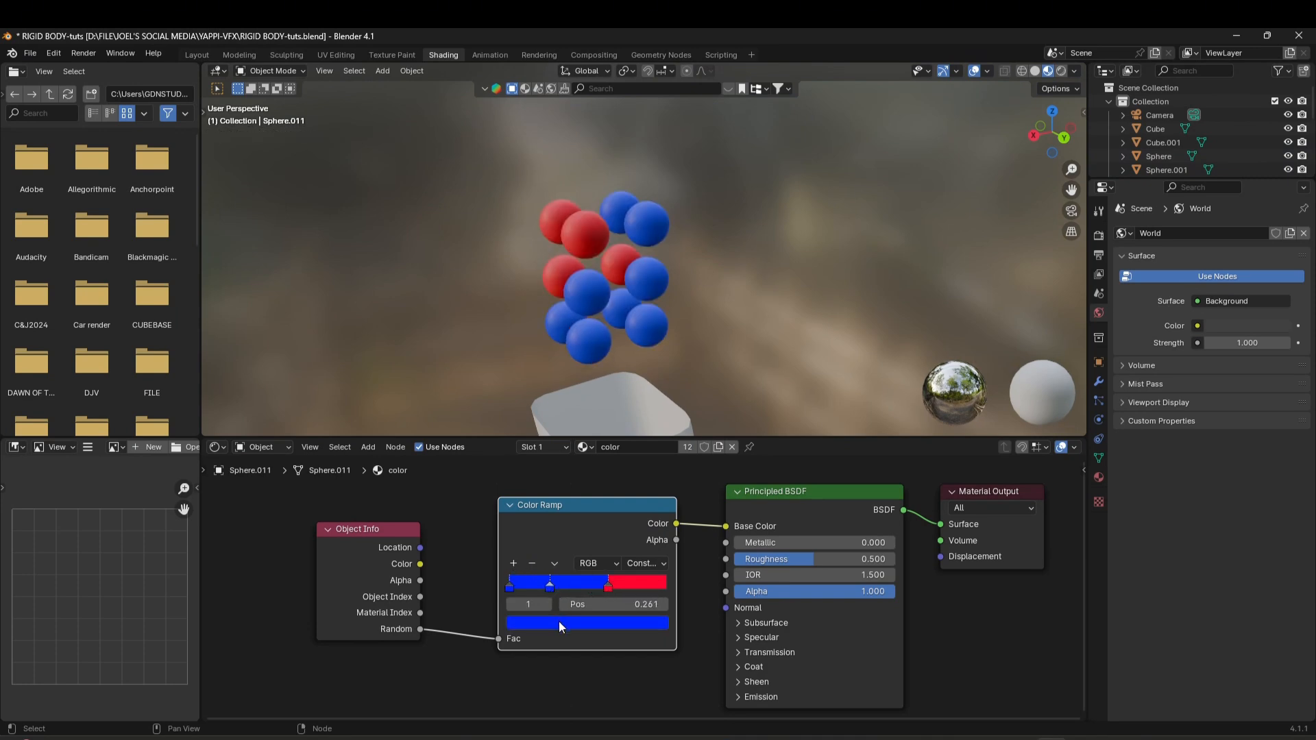
{"action": "left_click", "coordinate": [558, 622]}
{"action": "left_click", "coordinate": [634, 482]}
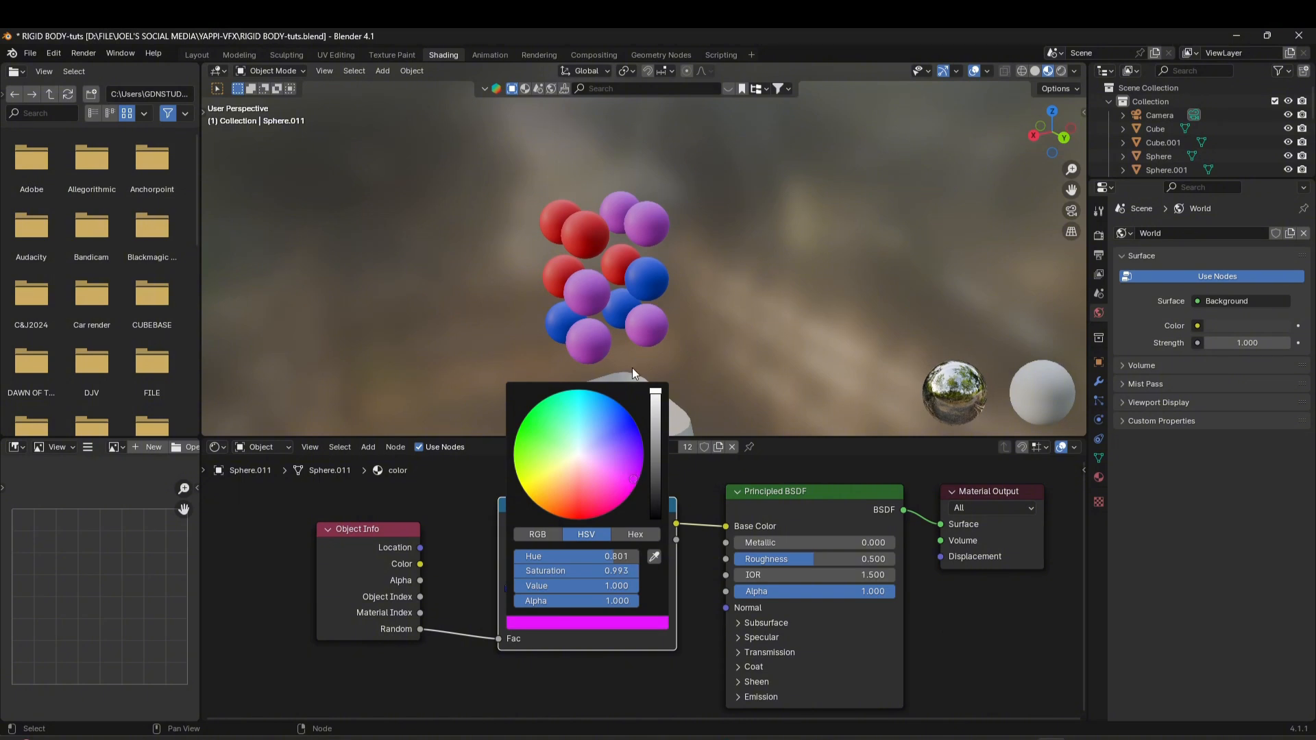
Add a yellow stop at position 0.253 on the Color Ramp and space the magenta and red stops evenly after it.
{"action": "left_click", "coordinate": [513, 564]}
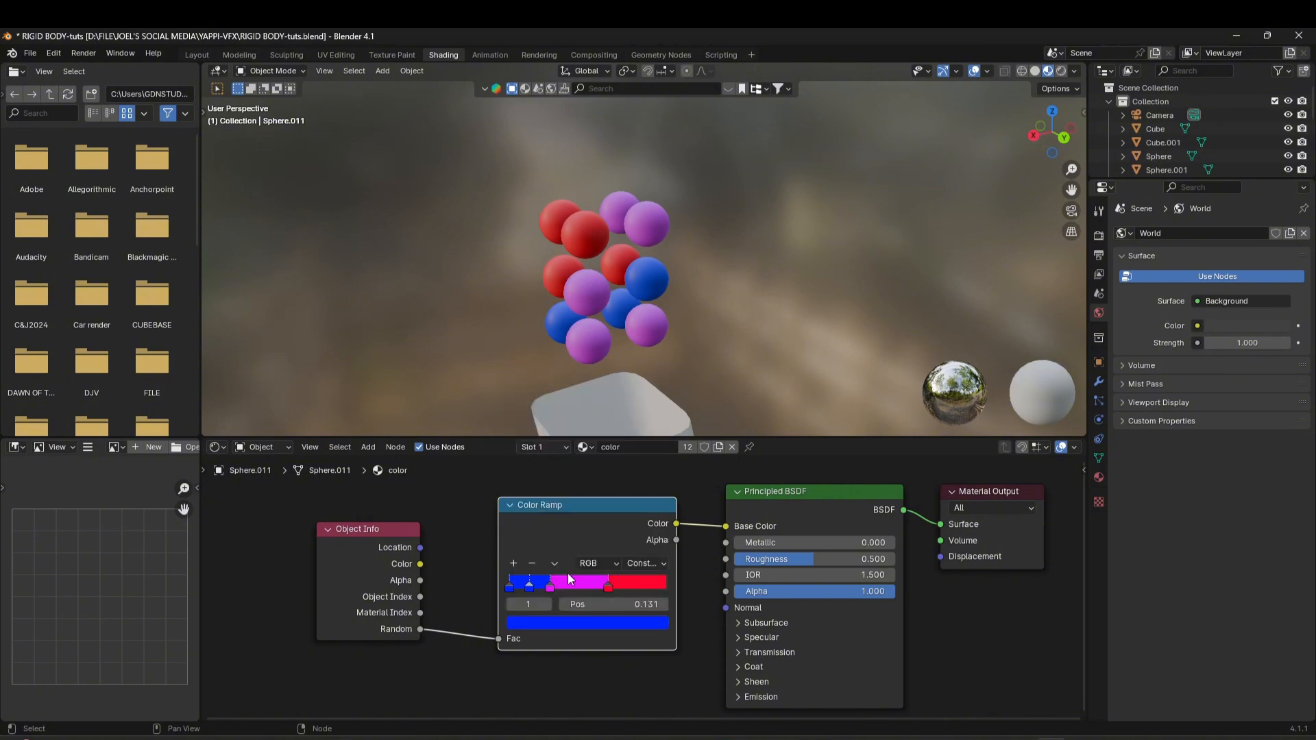
{"action": "mouse_move", "coordinate": [547, 591]}
{"action": "left_mouse_down"}
{"action": "mouse_move", "coordinate": [630, 587]}
{"action": "mouse_move", "coordinate": [550, 589]}
{"action": "left_mouse_up"}
{"action": "left_click", "coordinate": [552, 623]}
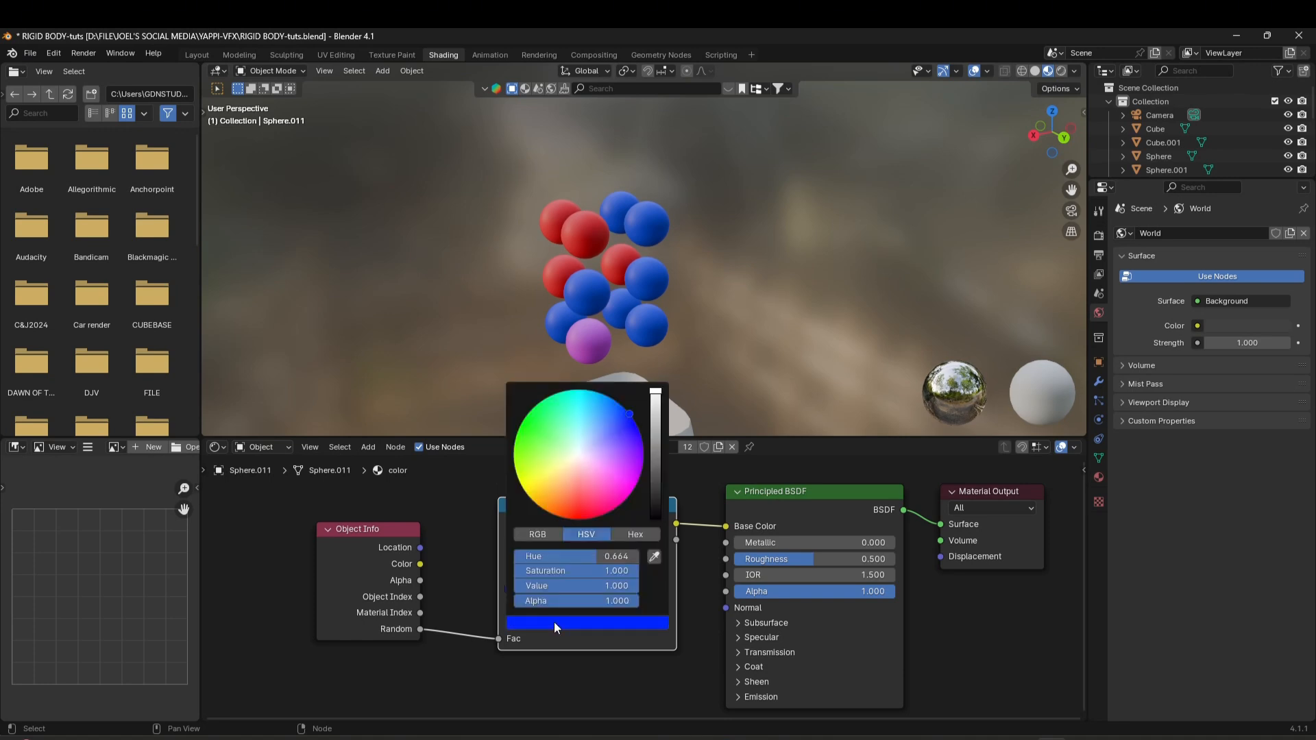
{"action": "left_click_drag", "start_coordinate": [576, 456], "coordinate": [523, 487]}
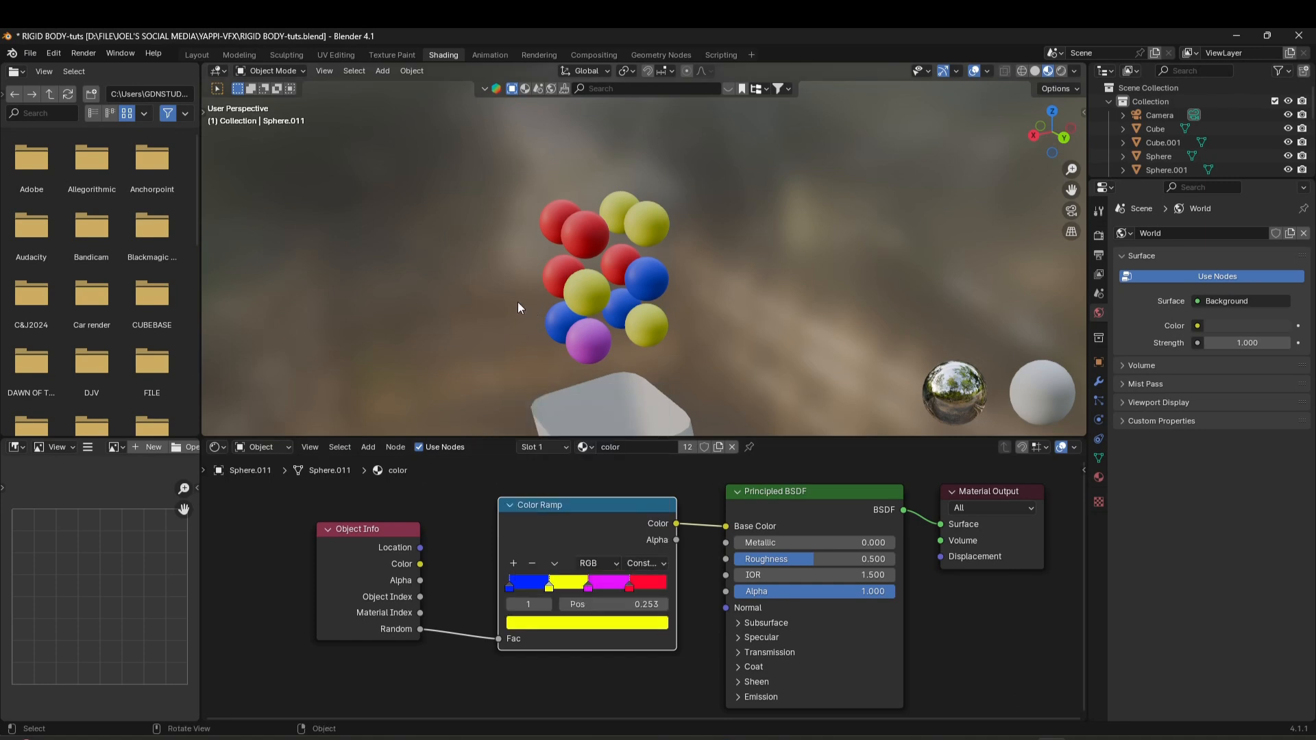
{"action": "middle_click_drag", "start_coordinate": [521, 363], "coordinate": [622, 286]}
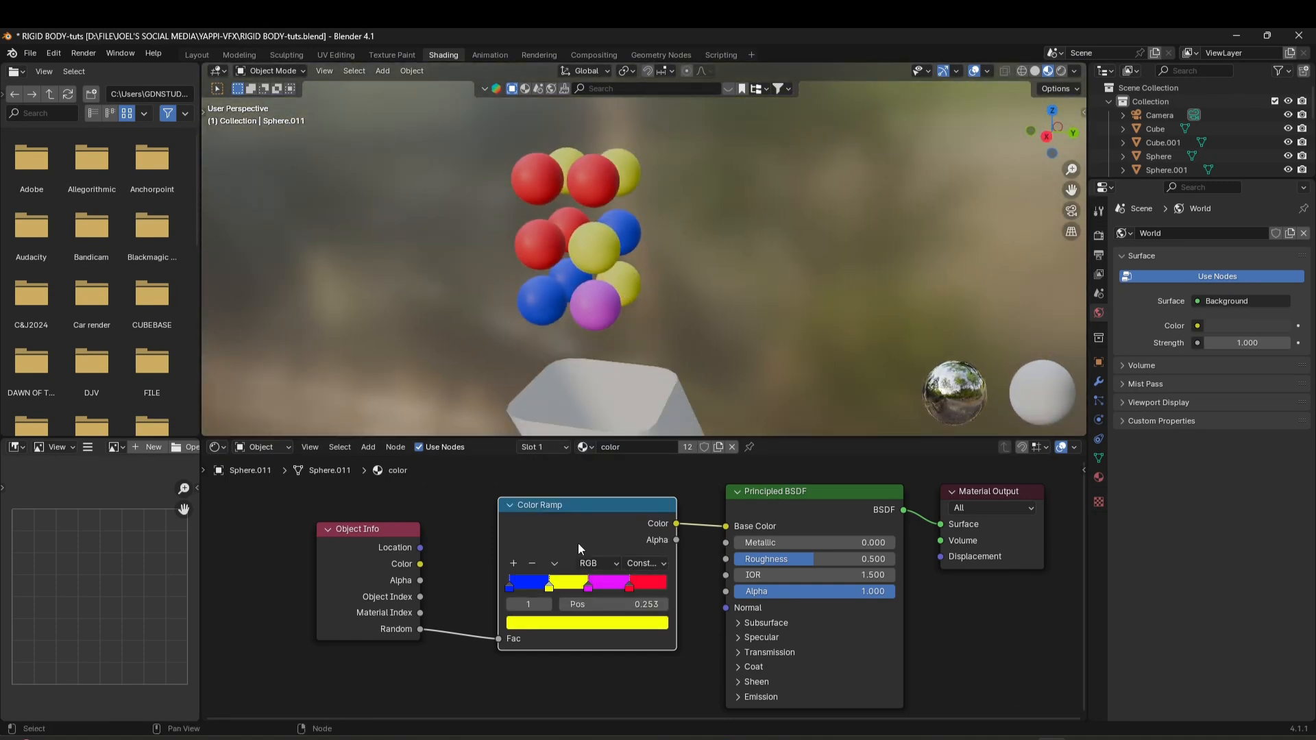
{"action": "left_click", "coordinate": [532, 562]}
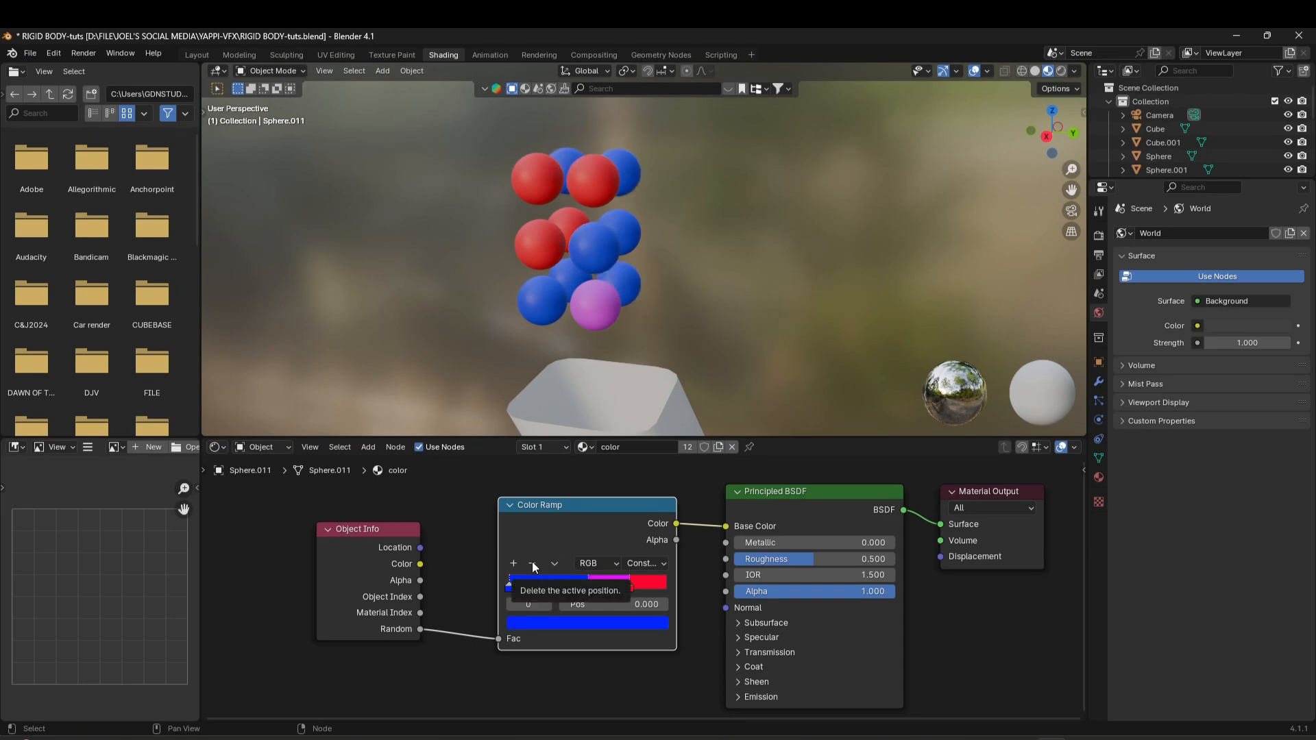
{"action": "key", "text": "ctrl+z"}
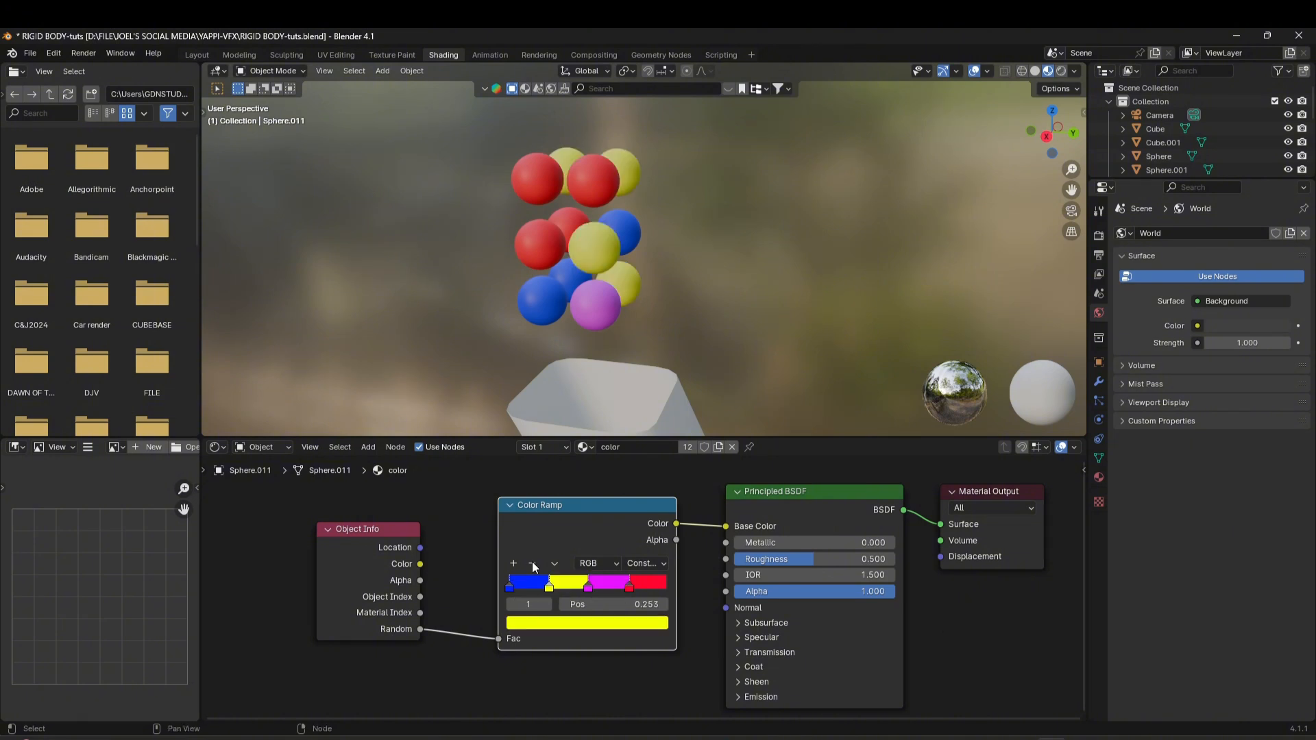
Give the channel below the balls a new material with a magenta base color.
{"action": "scroll", "coordinate": [565, 290], "scroll_direction": "down", "scroll_amount": 1}
{"action": "scroll", "coordinate": [566, 290], "scroll_direction": "down", "scroll_amount": 4}
{"action": "middle_click_drag", "start_coordinate": [654, 330], "coordinate": [586, 328]}
{"action": "middle_click_drag", "start_coordinate": [664, 368], "coordinate": [635, 314], "text": "shift"}
{"action": "left_click", "coordinate": [636, 314]}
{"action": "middle_click_drag", "start_coordinate": [627, 262], "coordinate": [679, 277]}
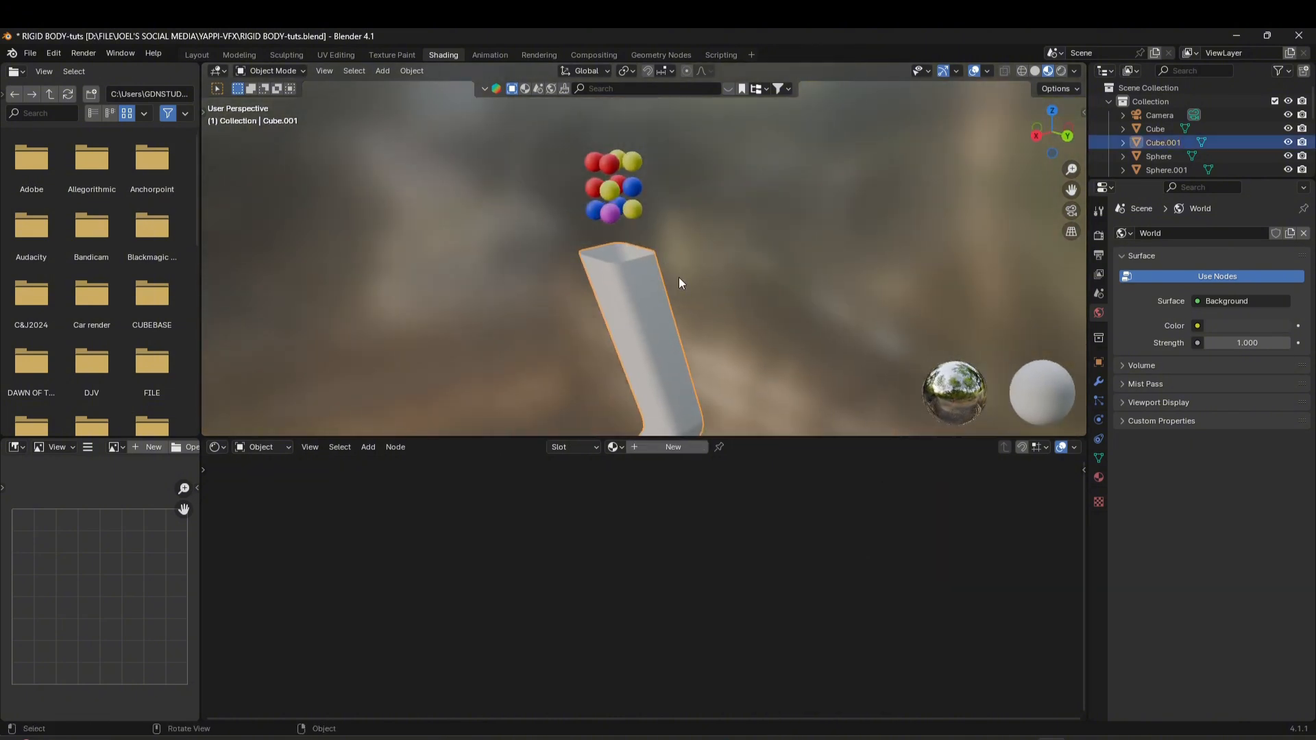
{"action": "middle_click_drag", "start_coordinate": [681, 509], "coordinate": [587, 530]}
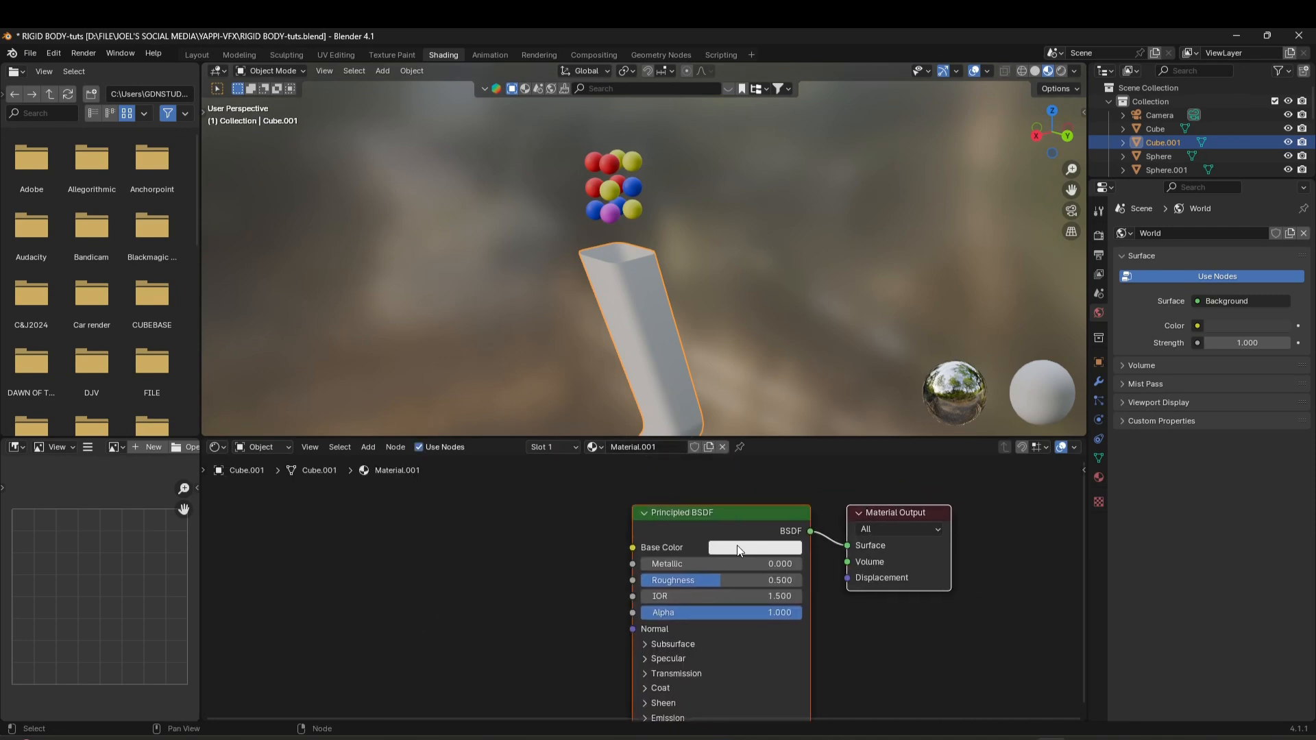
{"action": "left_click", "coordinate": [741, 547]}
{"action": "mouse_move", "coordinate": [810, 406]}
{"action": "left_mouse_down"}
{"action": "mouse_move", "coordinate": [822, 414]}
{"action": "mouse_move", "coordinate": [831, 358]}
{"action": "mouse_move", "coordinate": [821, 403]}
{"action": "left_mouse_up"}
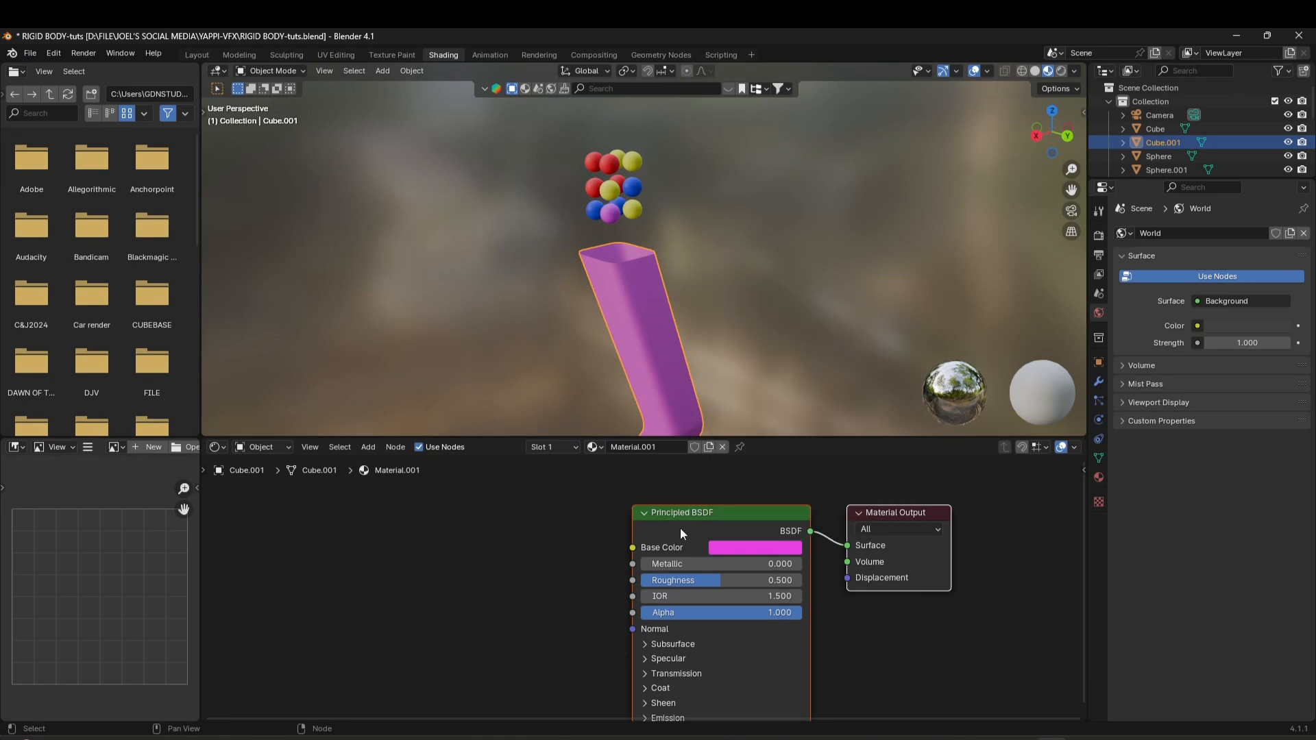
Move the Principled BSDF away from the Material Output and add a Translucent BSDF node above it.
{"action": "left_click_drag", "start_coordinate": [680, 528], "coordinate": [479, 545]}
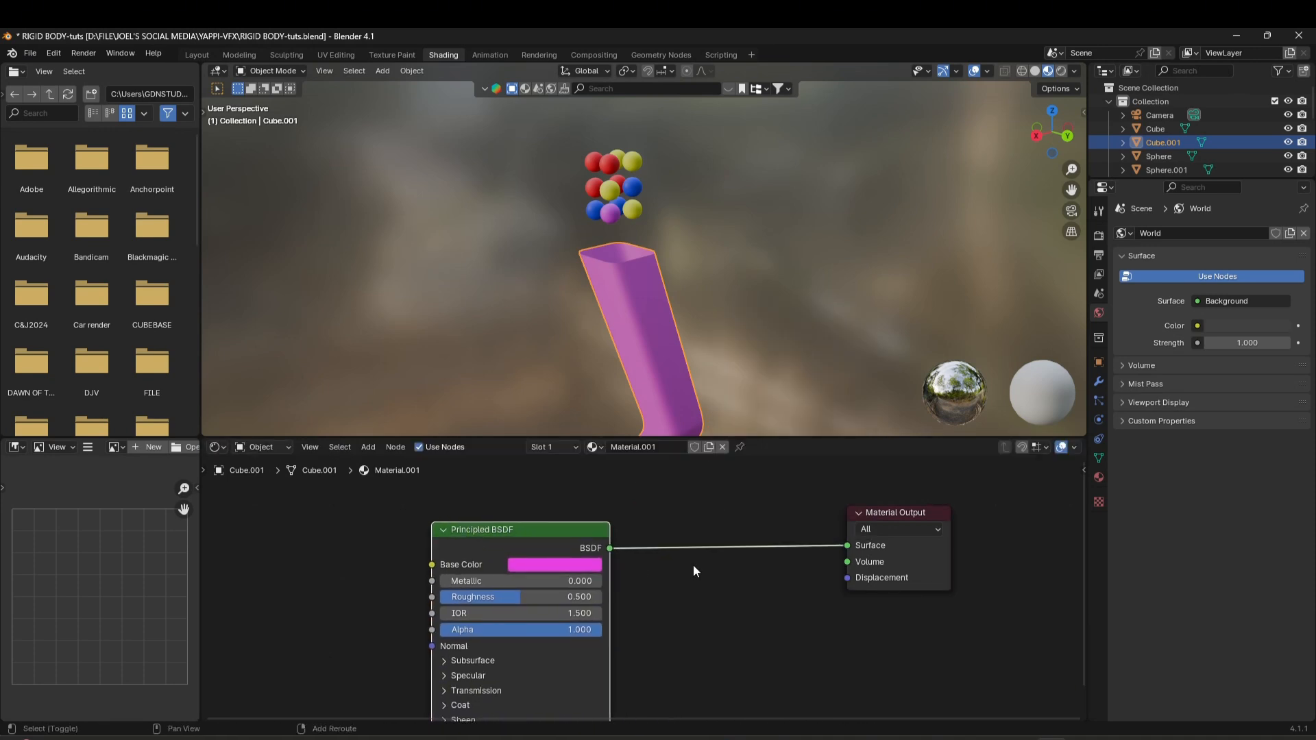
{"action": "key", "text": "shift+a"}
{"action": "type", "text": "tr"}
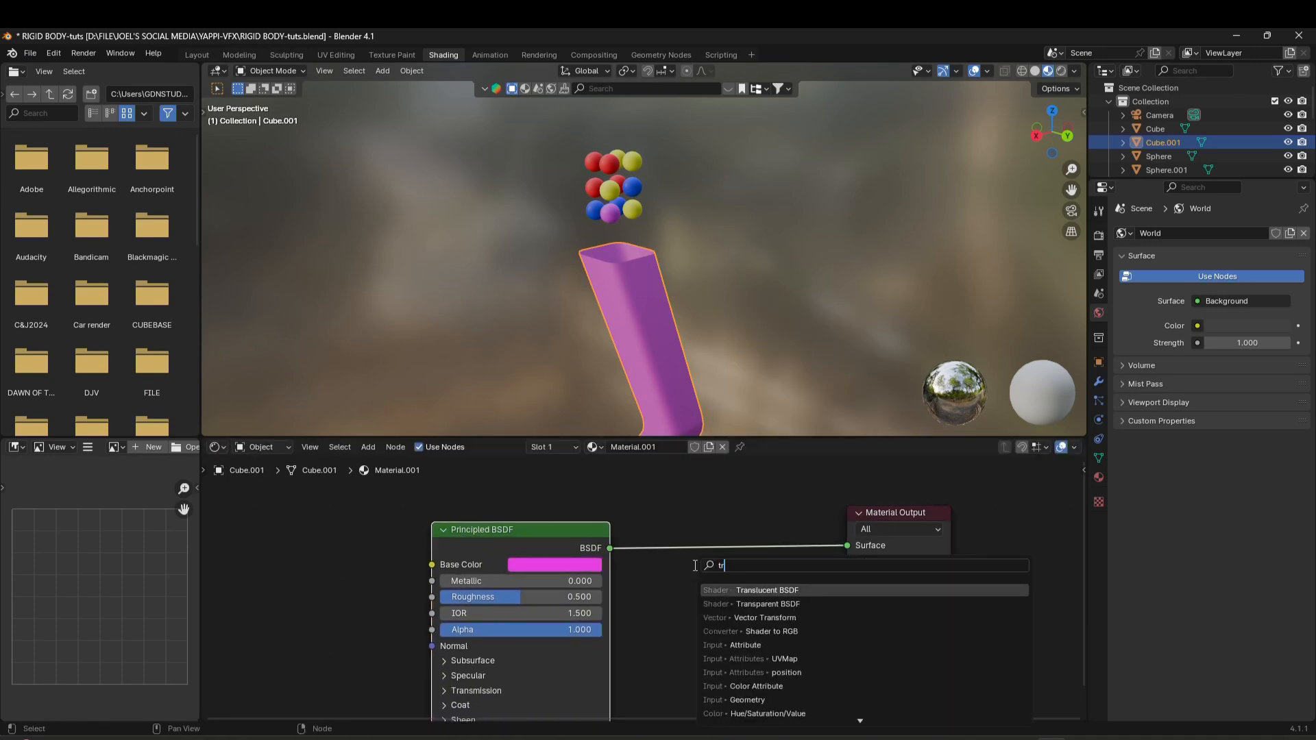
{"action": "type", "text": "a"}
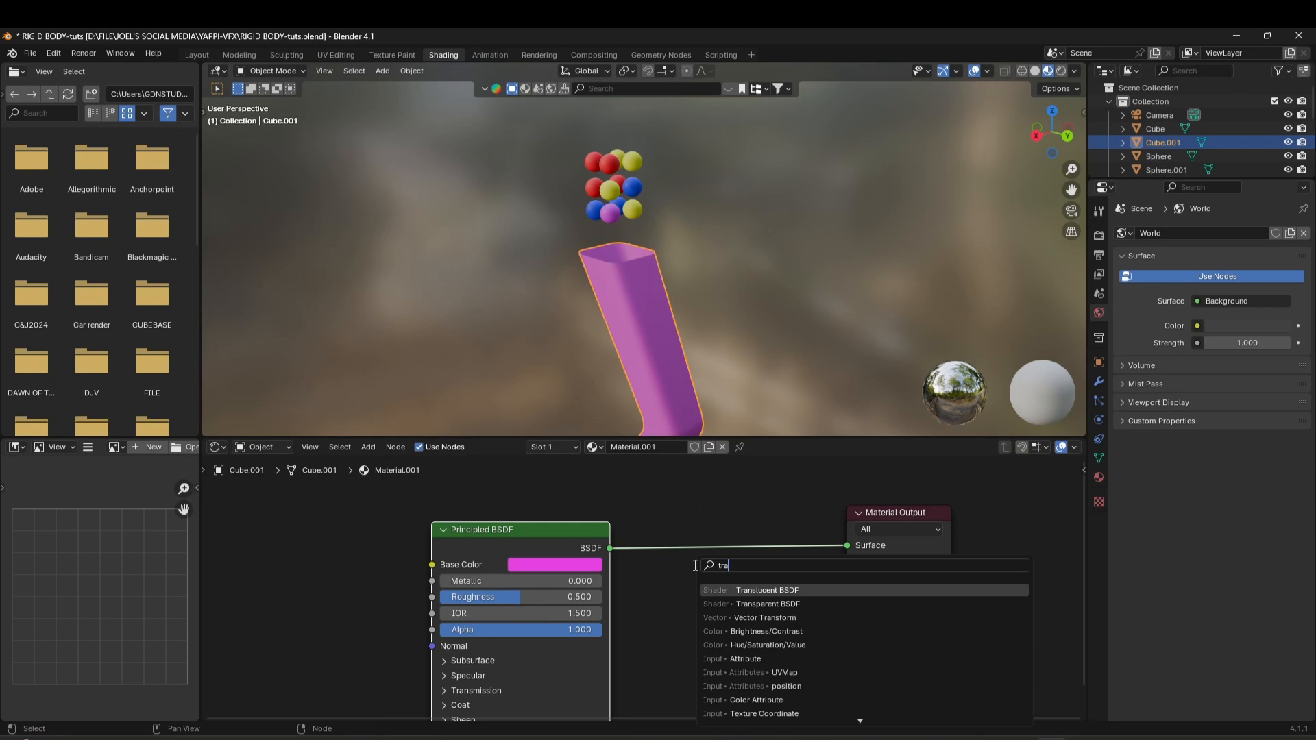
{"action": "left_click", "coordinate": [754, 590]}
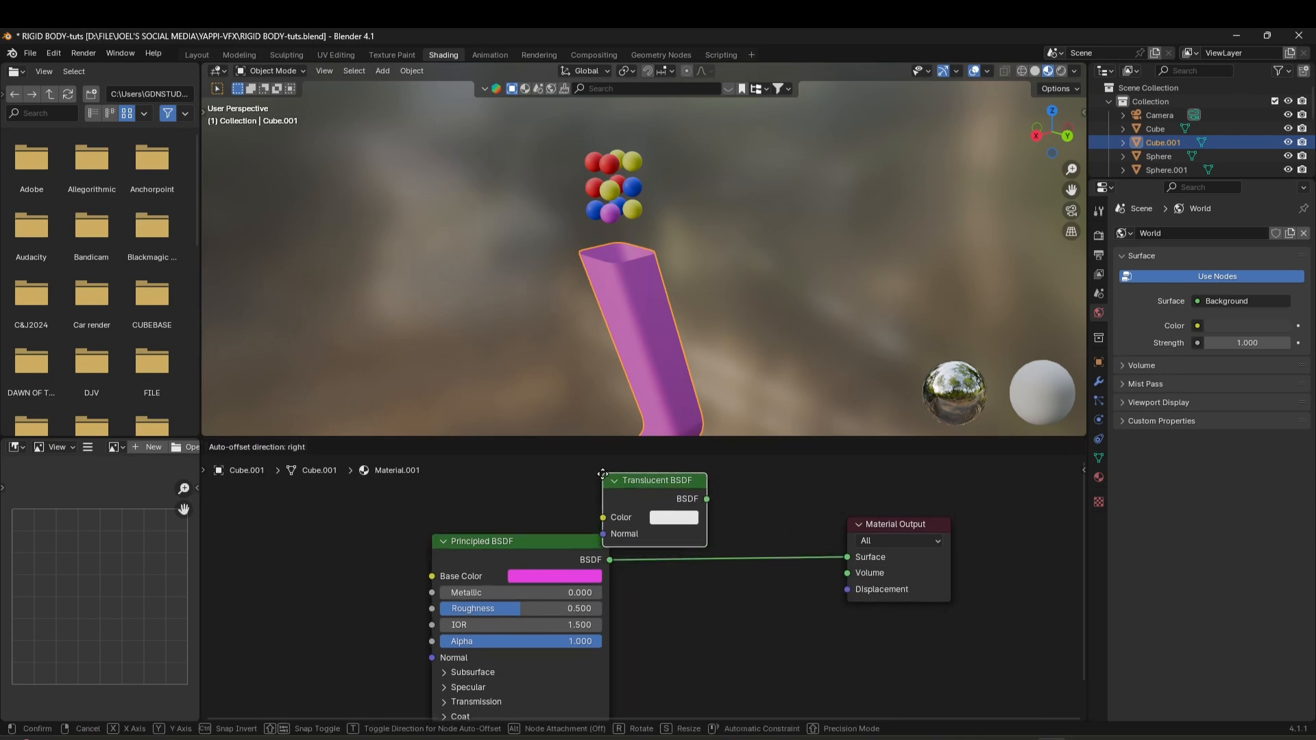
{"action": "left_click", "coordinate": [606, 481]}
{"action": "left_click_drag", "start_coordinate": [651, 491], "coordinate": [611, 516]}
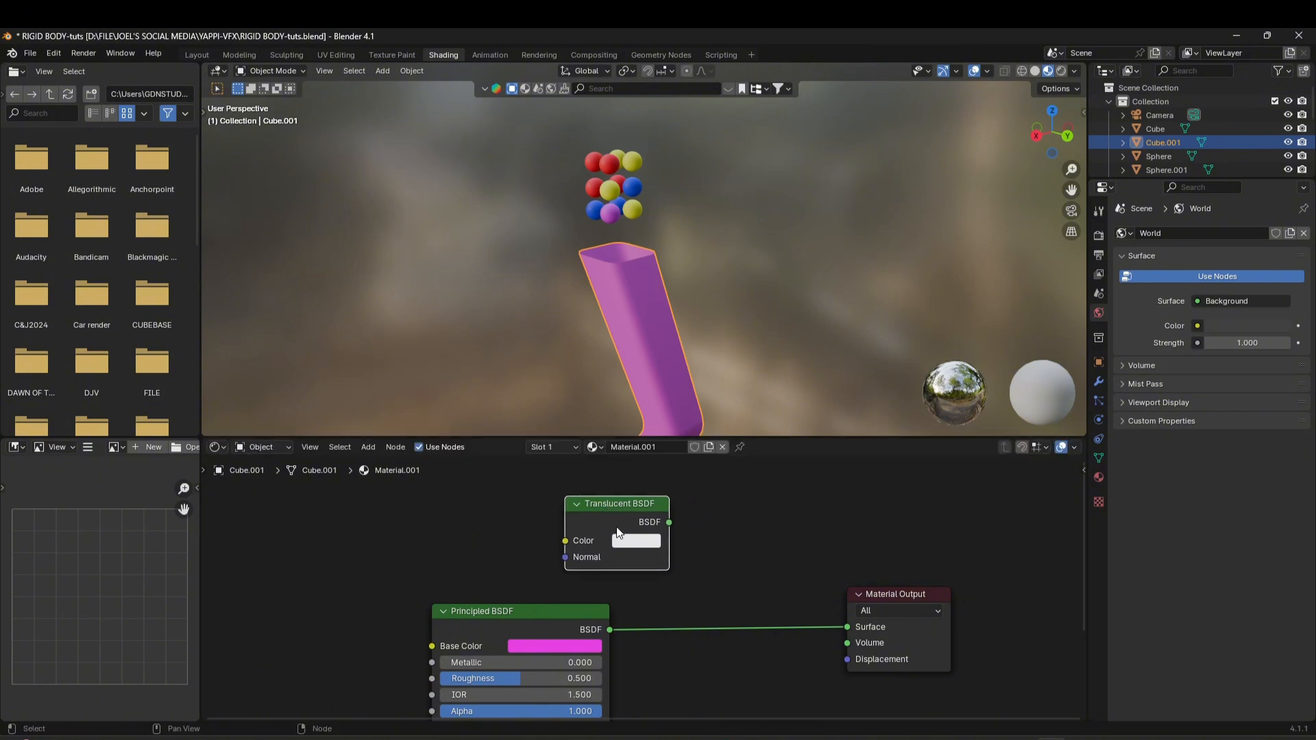
{"action": "middle_click_drag", "start_coordinate": [686, 537], "coordinate": [664, 522]}
Insert a Mix Shader before the Material Output, with the Translucent BSDF in its first shader input and the Principled BSDF in its second.
{"action": "key", "text": "shift+a"}
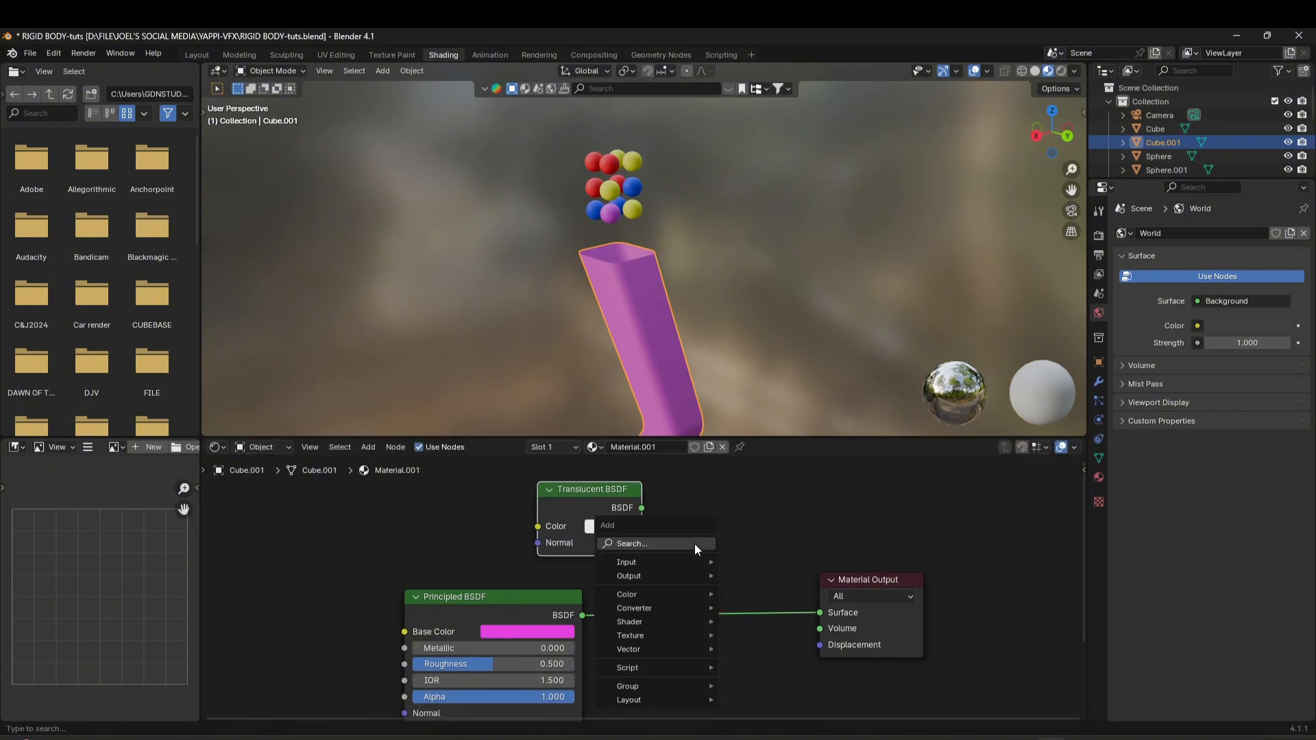
{"action": "type", "text": "mix"}
{"action": "key", "text": "Down"}
{"action": "key", "text": "Down"}
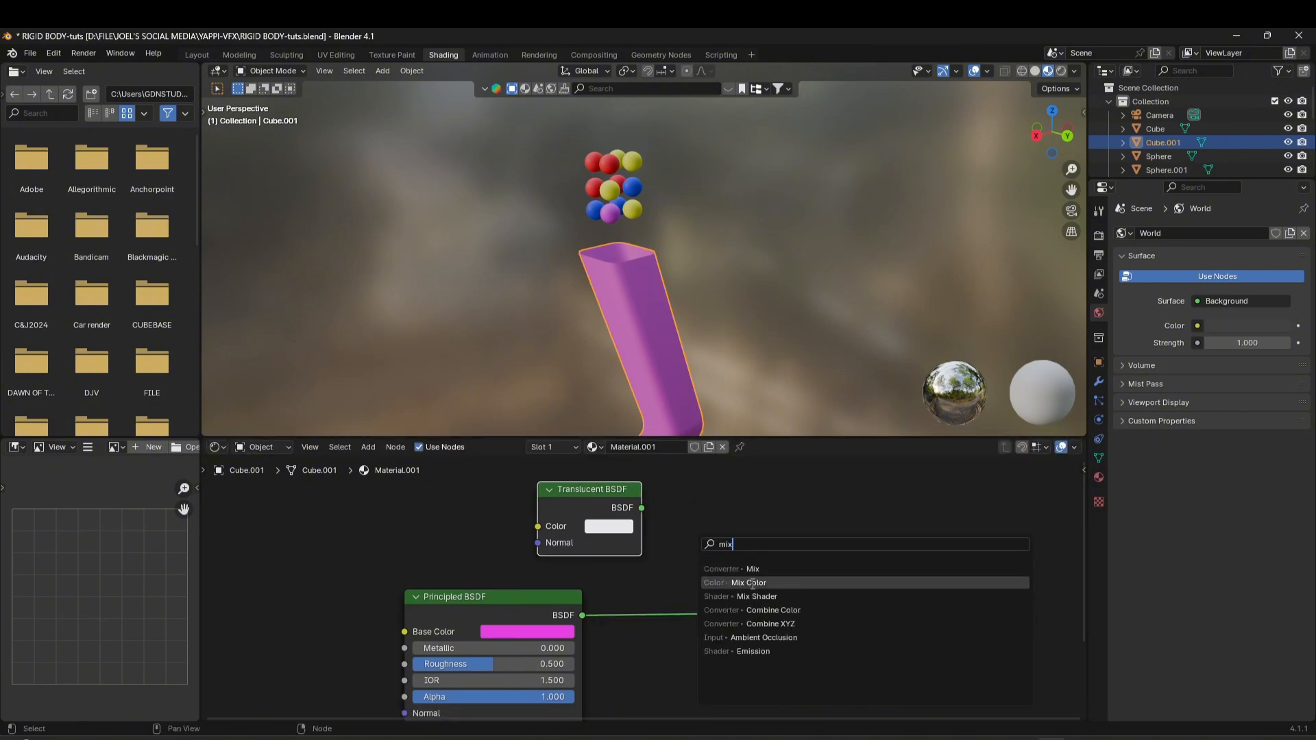
{"action": "key", "text": "Return"}
{"action": "middle_click_drag", "start_coordinate": [720, 540], "coordinate": [779, 521]}
{"action": "left_click_drag", "start_coordinate": [714, 617], "coordinate": [717, 632]}
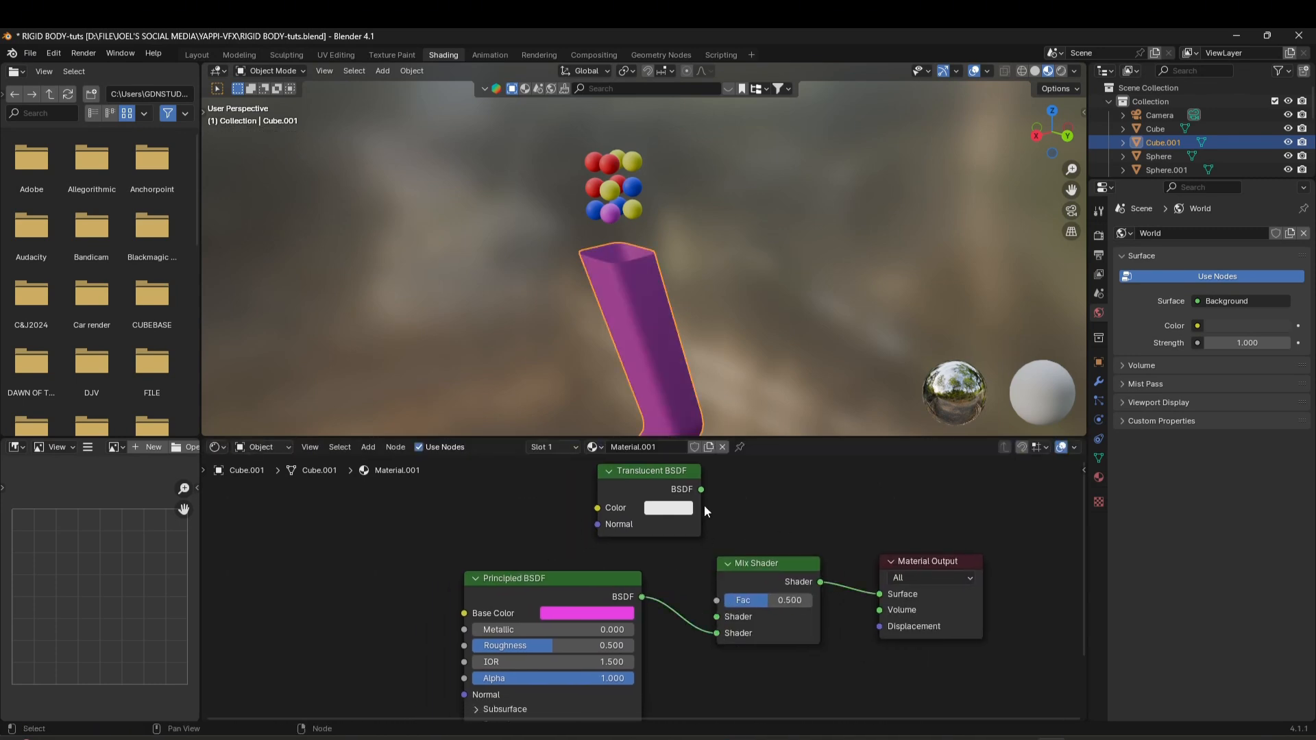
{"action": "left_click_drag", "start_coordinate": [702, 488], "coordinate": [779, 569]}
{"action": "scroll", "coordinate": [628, 336], "scroll_direction": "up", "scroll_amount": 2}
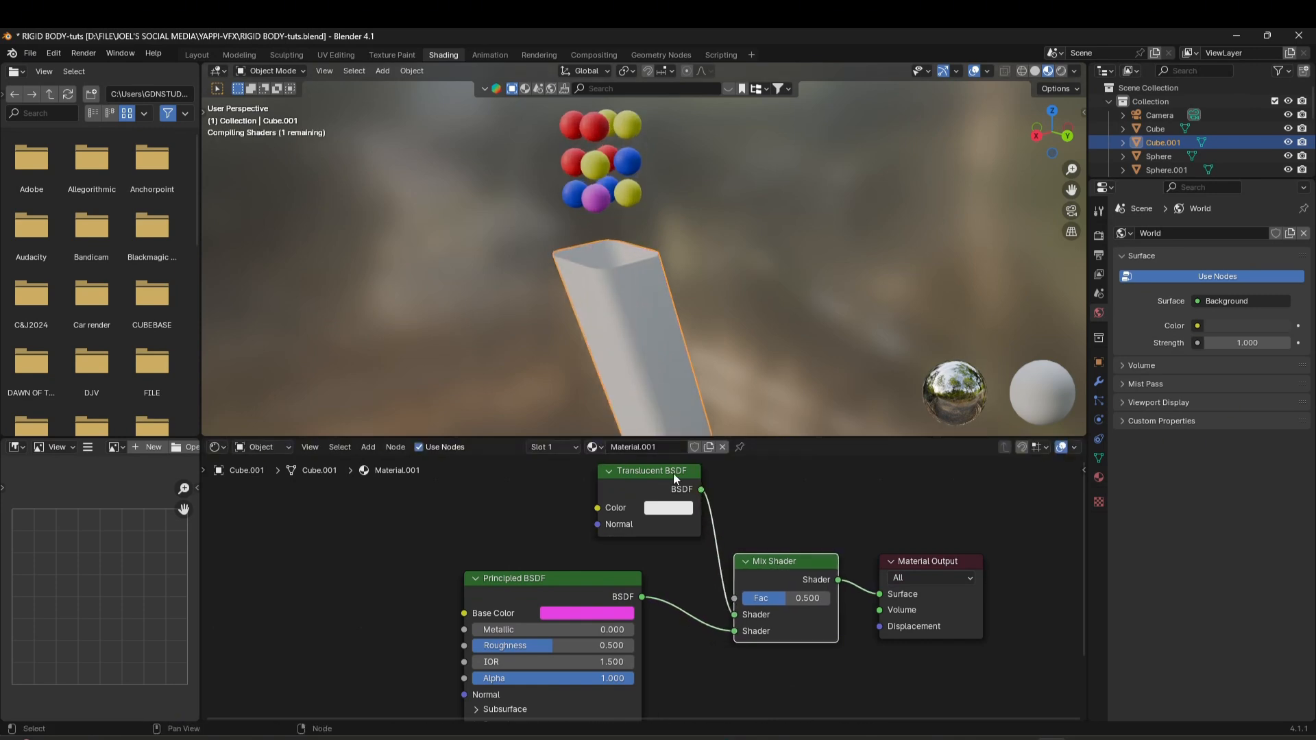
{"action": "left_click_drag", "start_coordinate": [637, 507], "coordinate": [591, 510]}
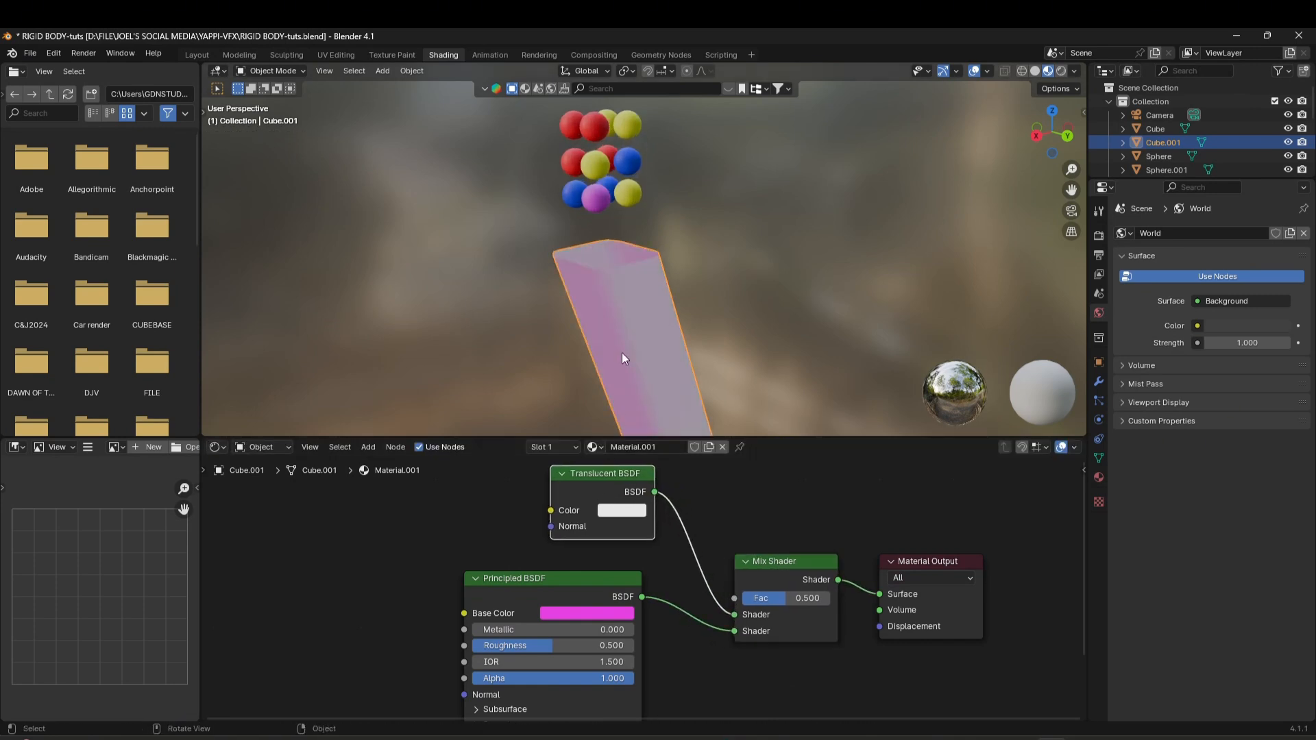
Set the channel material's blend mode to Alpha Hashed and its Mix Shader factor to 0.292.
{"action": "middle_click_drag", "start_coordinate": [623, 353], "coordinate": [714, 331]}
{"action": "scroll", "coordinate": [637, 341], "scroll_direction": "up", "scroll_amount": 3}
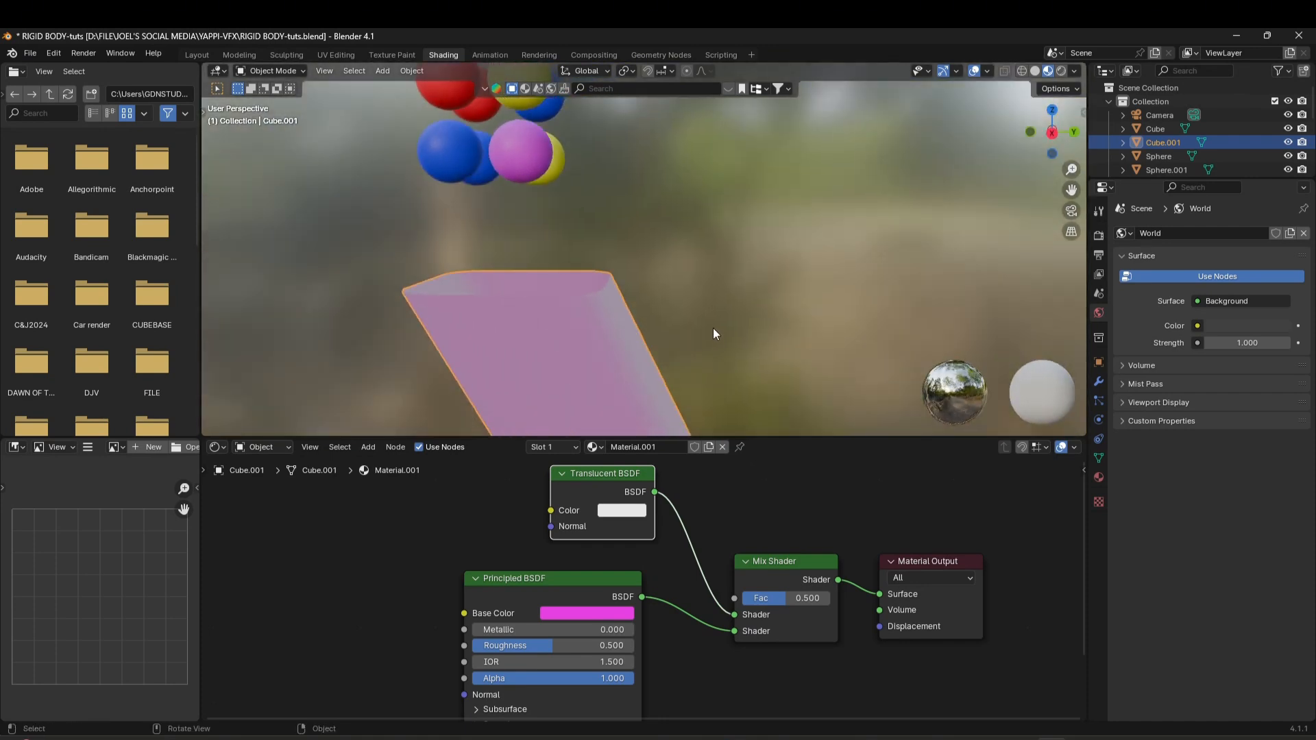
{"action": "scroll", "coordinate": [709, 334], "scroll_direction": "down", "scroll_amount": 2}
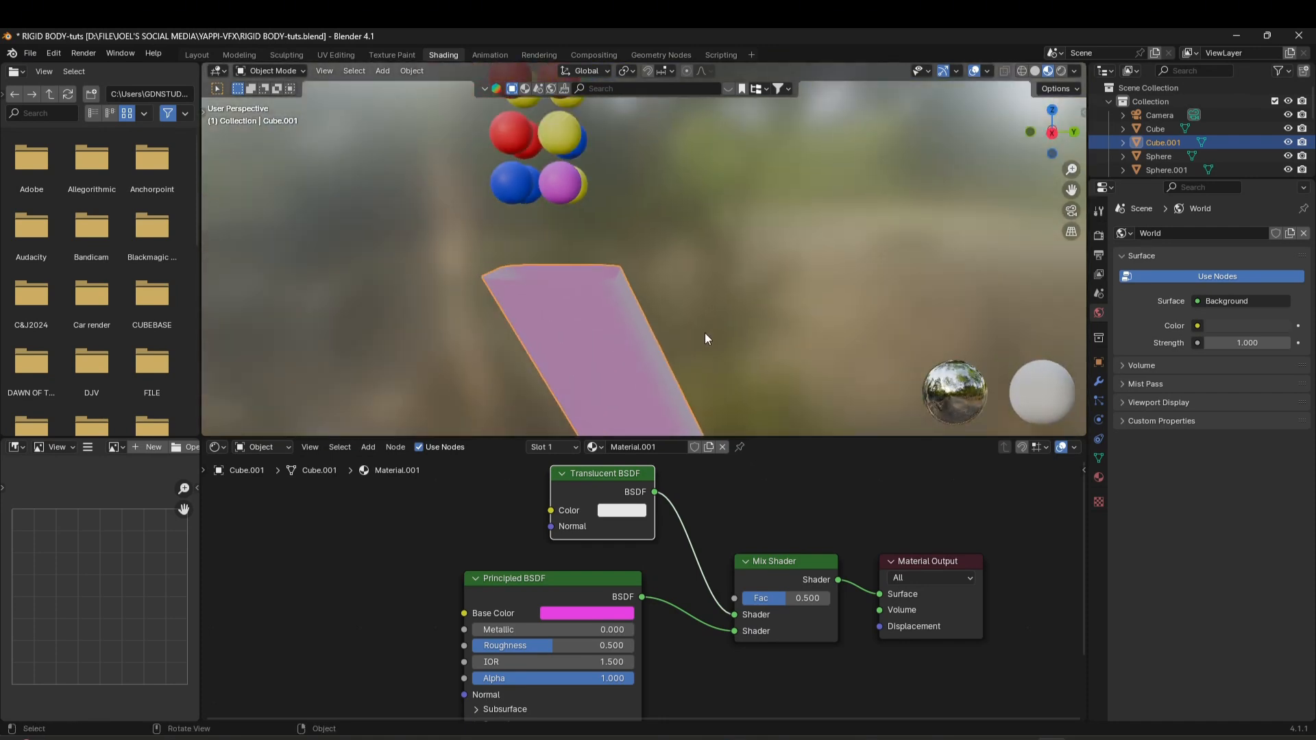
{"action": "left_click", "coordinate": [1098, 478]}
{"action": "left_click", "coordinate": [1215, 534]}
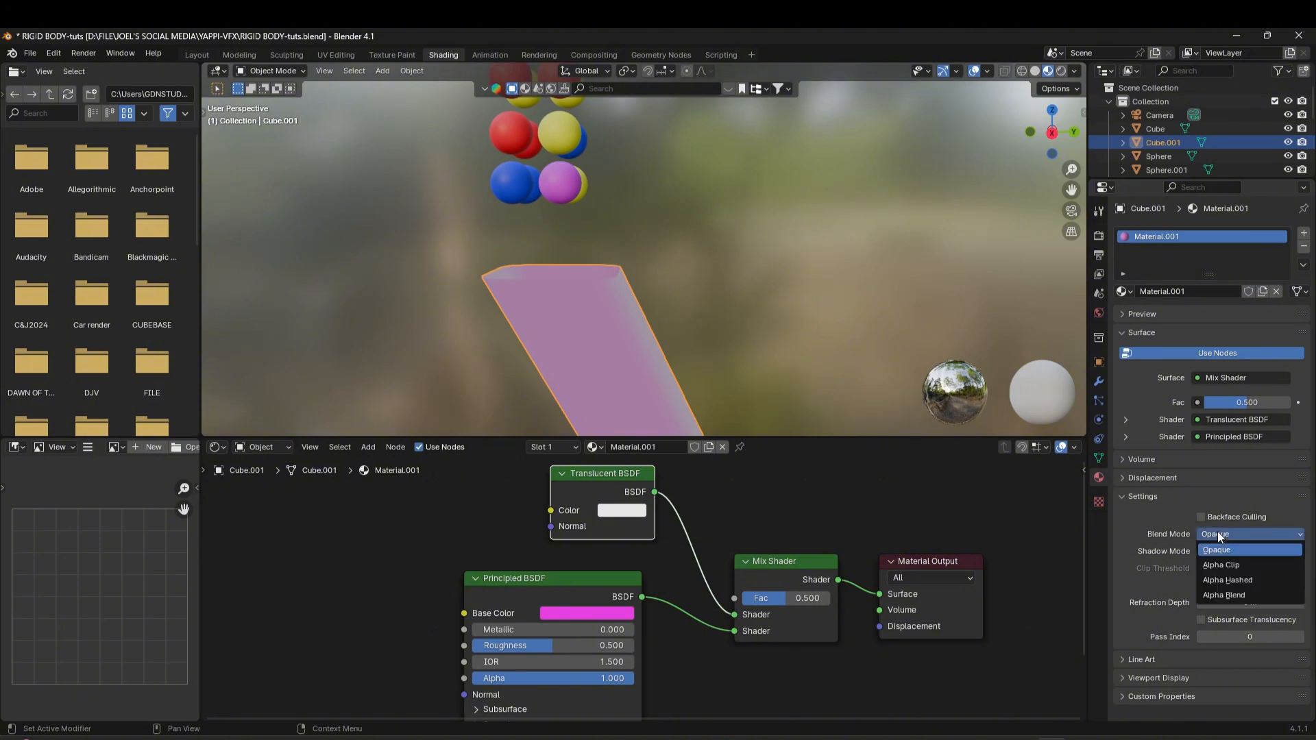
{"action": "left_click", "coordinate": [1236, 578]}
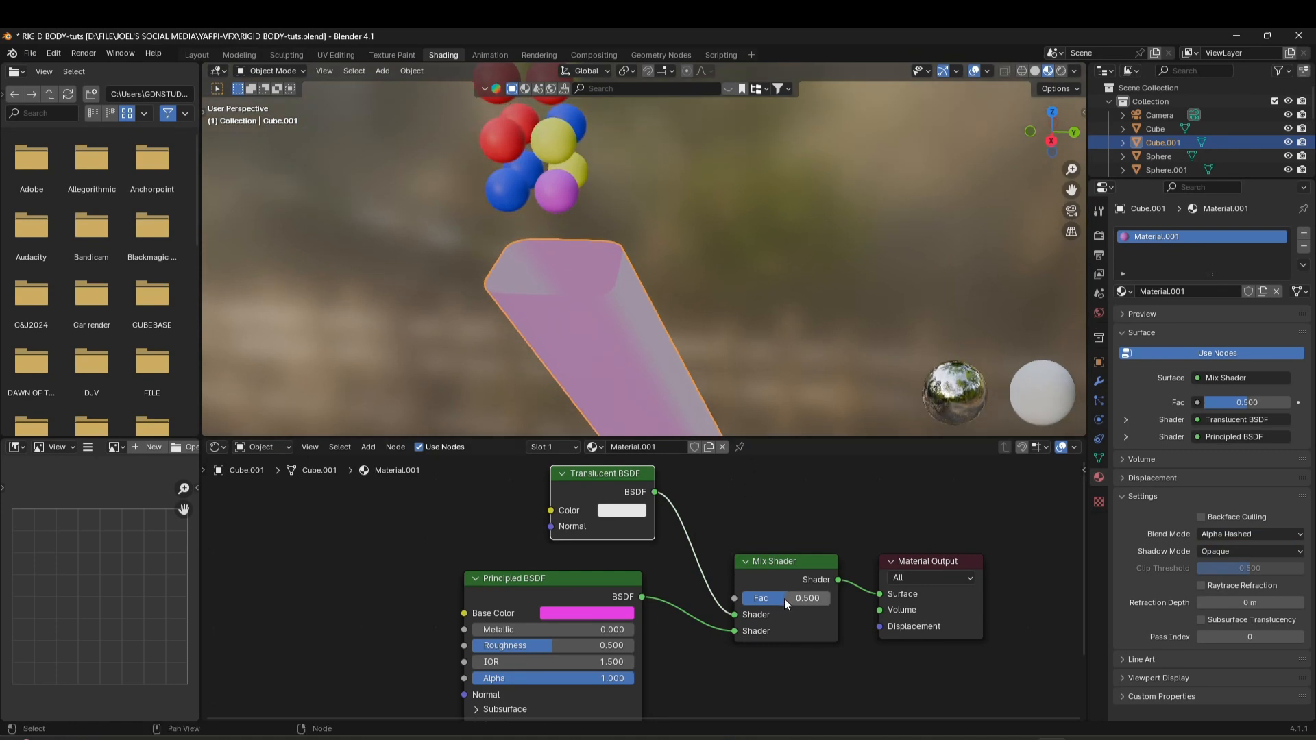
{"action": "left_click_drag", "start_coordinate": [785, 599], "coordinate": [757, 598]}
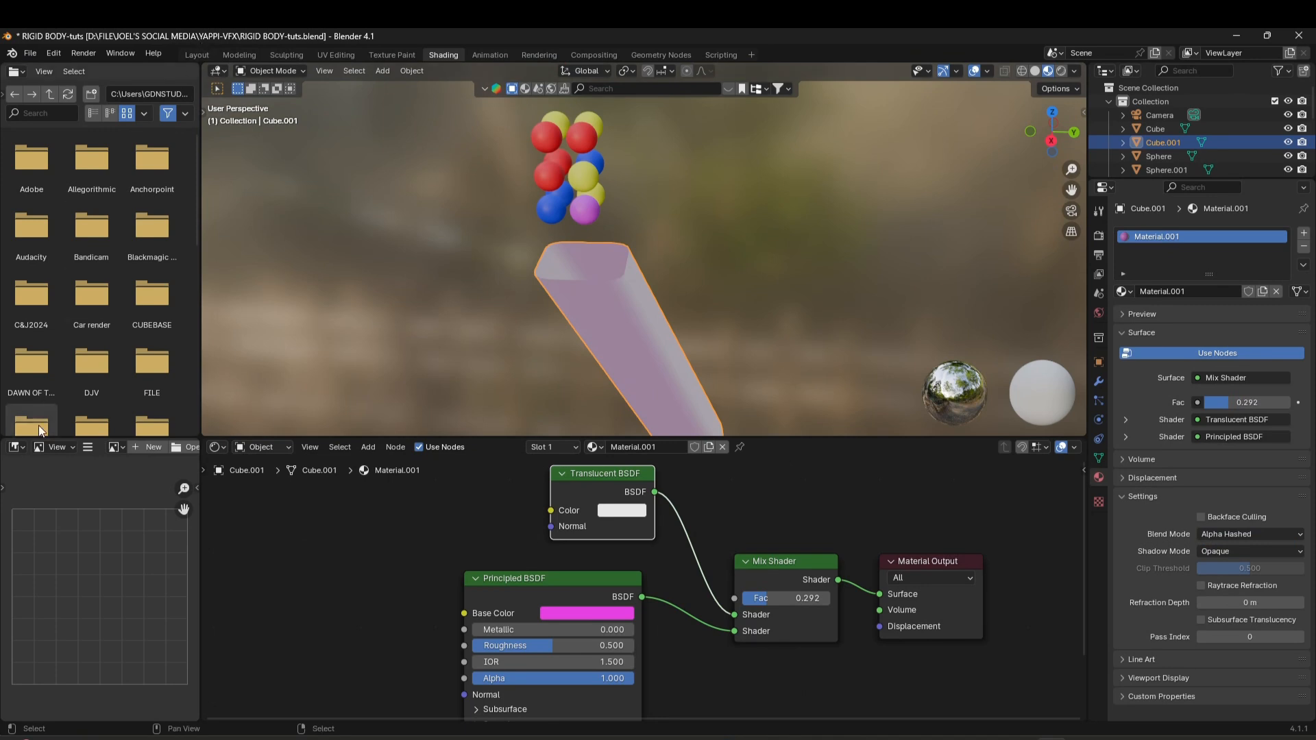
Play the simulation up to frame 17 in the Layout workspace and return to the channel's shader nodes in the Shading workspace.
{"action": "left_click", "coordinate": [195, 55]}
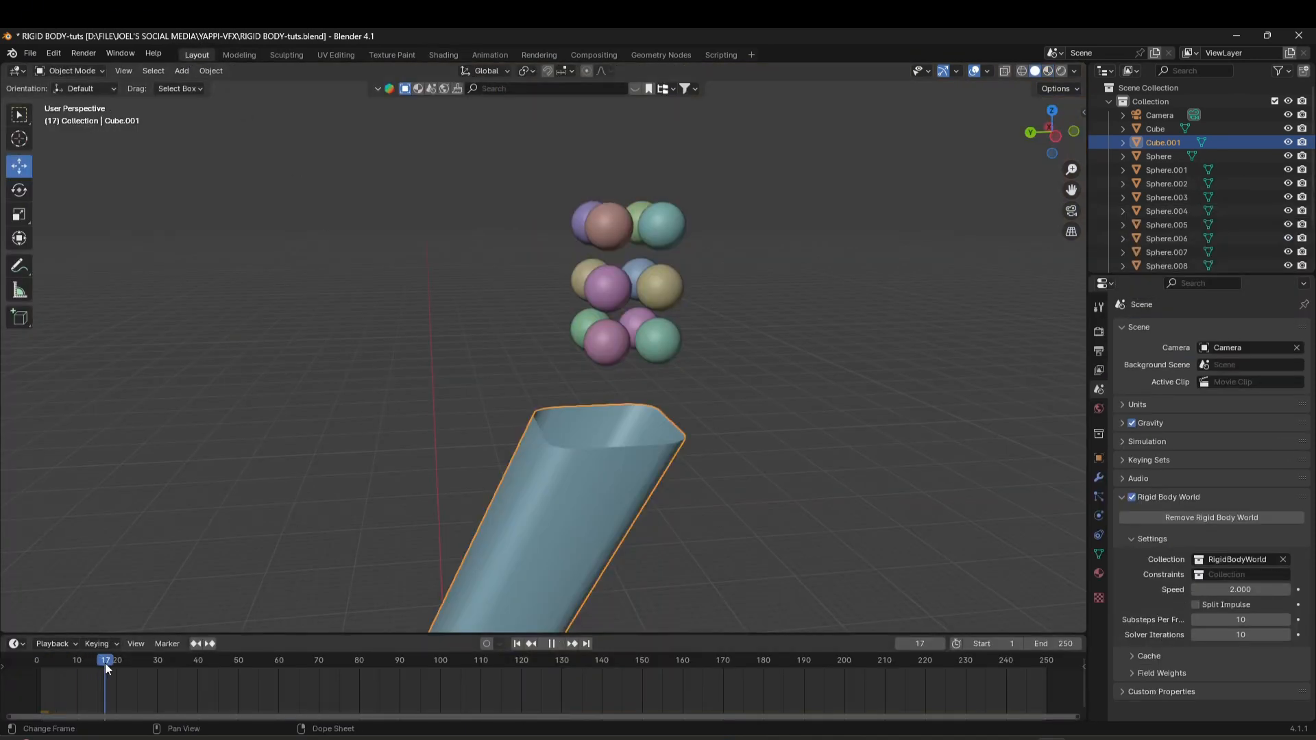
{"action": "key", "text": "space"}
{"action": "key", "text": "space"}
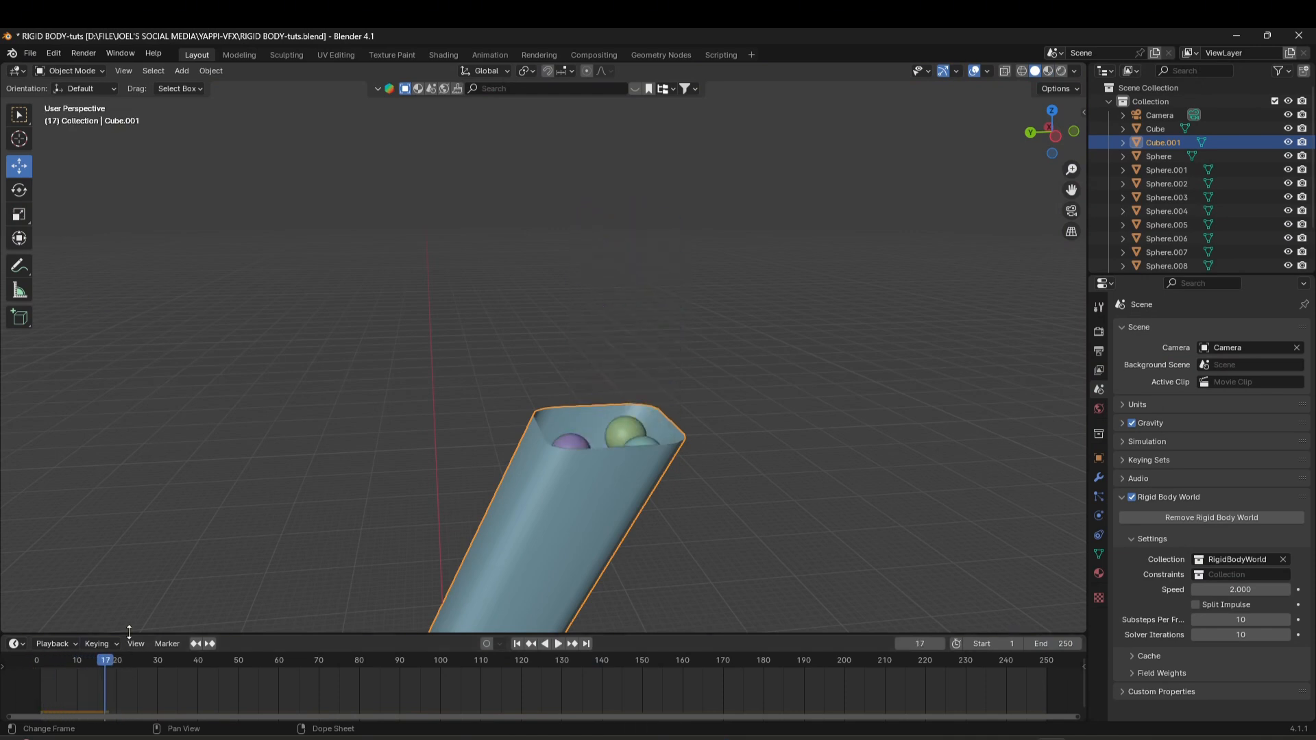
{"action": "left_click", "coordinate": [444, 55]}
{"action": "mouse_move", "coordinate": [617, 281]}
{"action": "middle_mouse_down"}
{"action": "mouse_move", "coordinate": [626, 289]}
{"action": "mouse_move", "coordinate": [602, 306]}
{"action": "mouse_move", "coordinate": [606, 291]}
{"action": "mouse_move", "coordinate": [618, 299]}
{"action": "middle_mouse_up"}
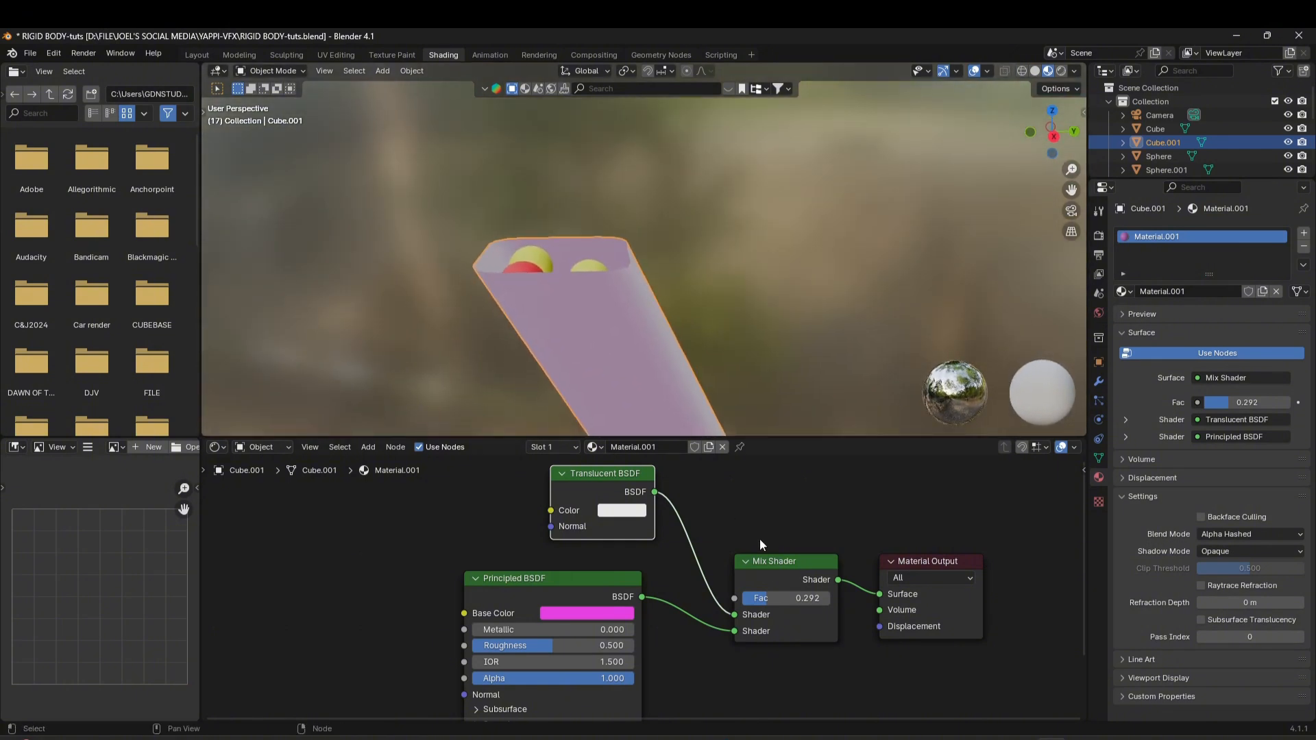
Set the mix factor to 0.450 and replace the Translucent BSDF with a Transparent BSDF feeding the Mix Shader's first shader input.
{"action": "left_click_drag", "start_coordinate": [773, 598], "coordinate": [789, 598]}
{"action": "scroll", "coordinate": [638, 590], "scroll_direction": "down", "scroll_amount": 1}
{"action": "key", "text": "x"}
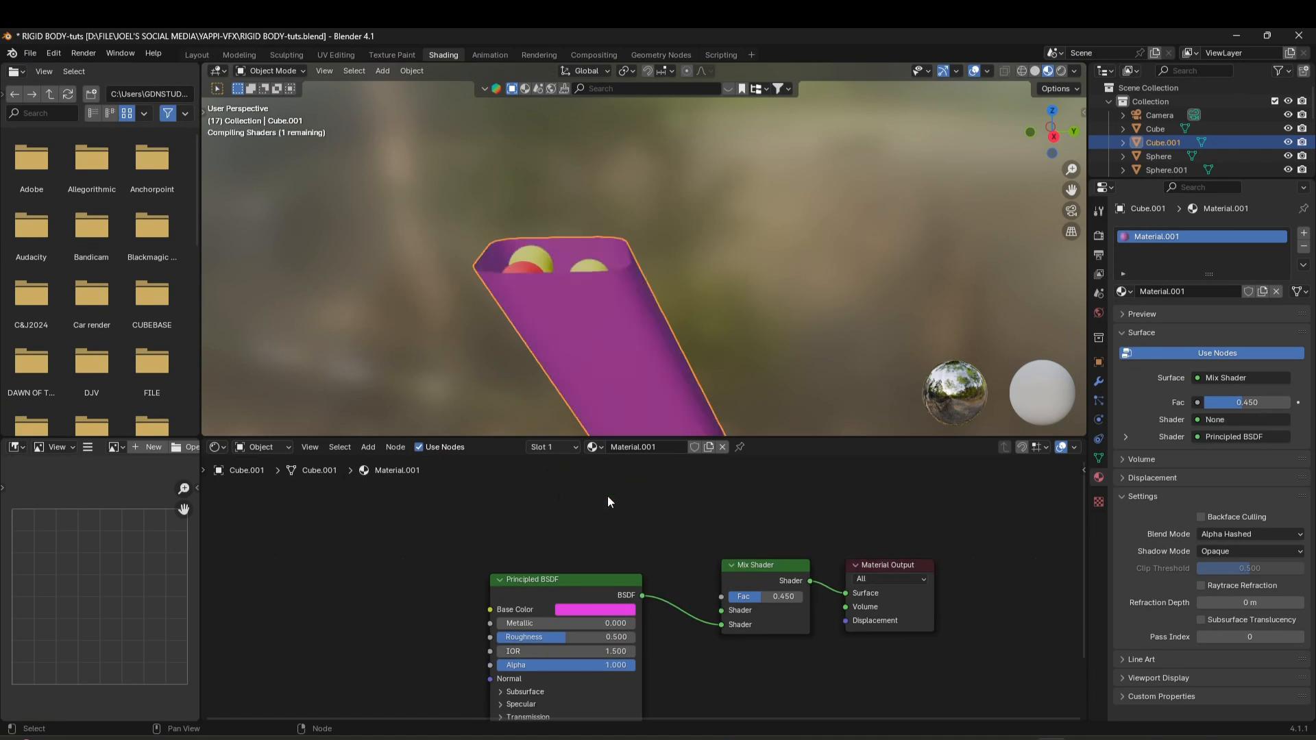
{"action": "key", "text": "shift+a"}
{"action": "type", "text": "tra"}
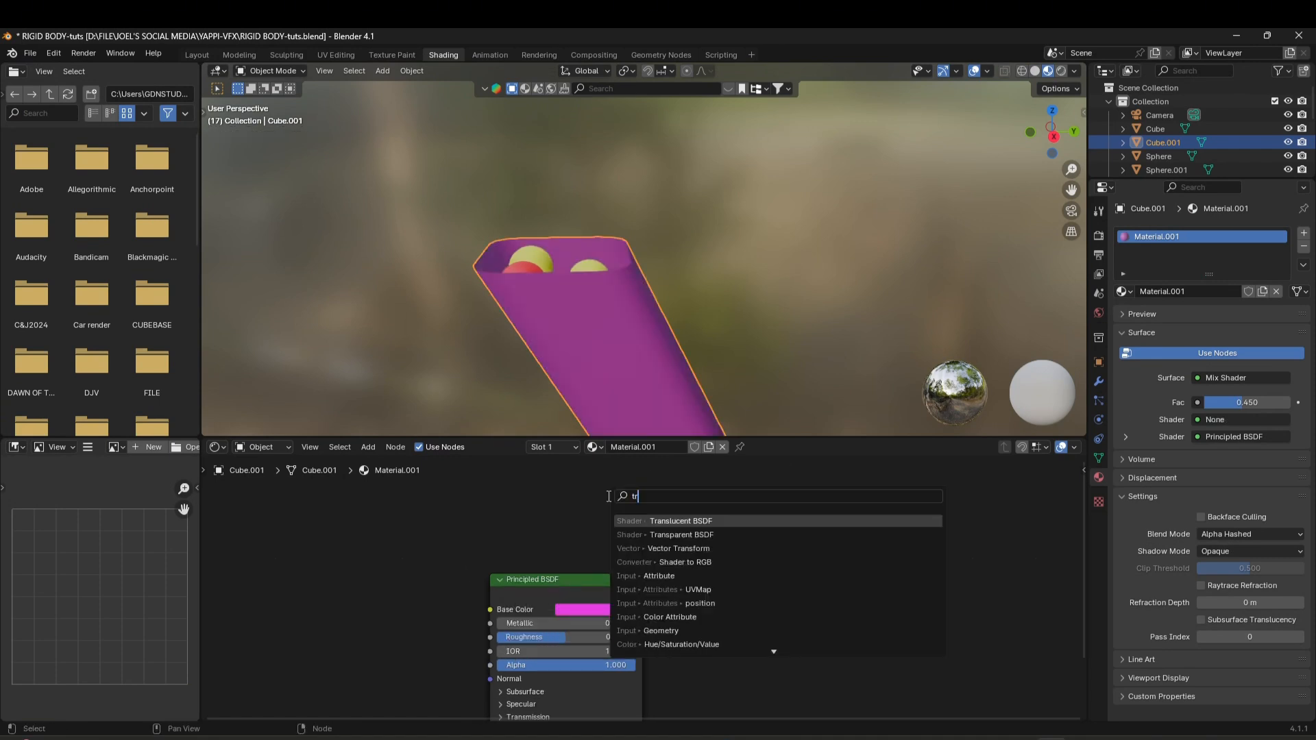
{"action": "left_click", "coordinate": [682, 535]}
{"action": "left_click", "coordinate": [608, 538]}
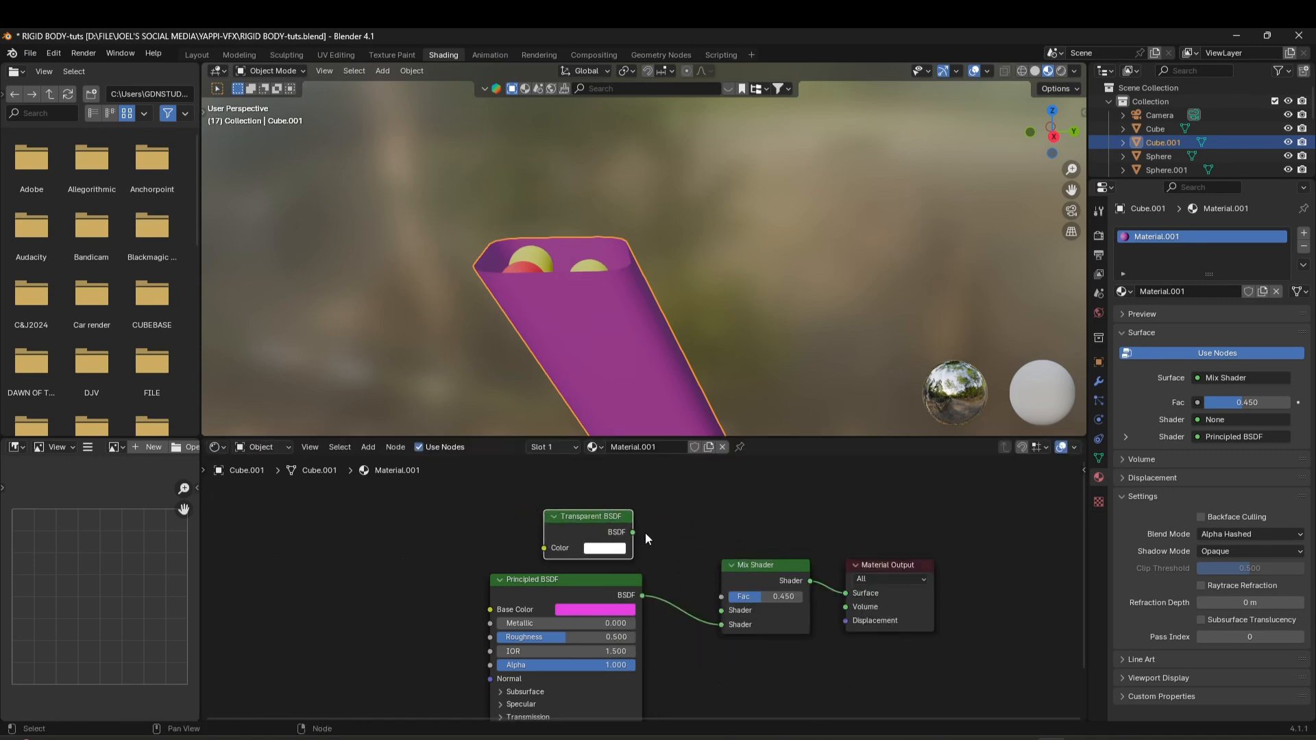
{"action": "left_click_drag", "start_coordinate": [632, 532], "coordinate": [732, 608]}
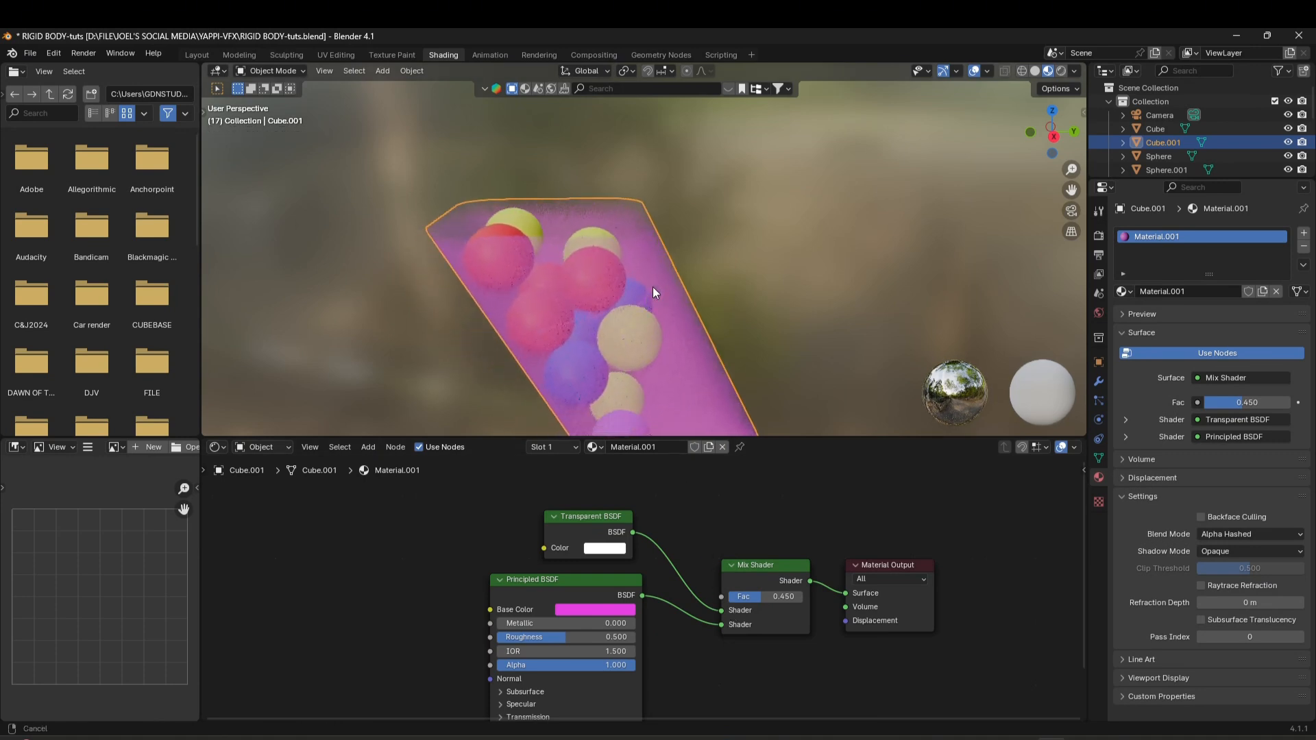
Inspect the balls through the channel and set the Mix Shader factor to 0.667.
{"action": "middle_click_drag", "start_coordinate": [653, 286], "coordinate": [708, 253], "text": "shift"}
{"action": "scroll", "coordinate": [706, 248], "scroll_direction": "down", "scroll_amount": 6}
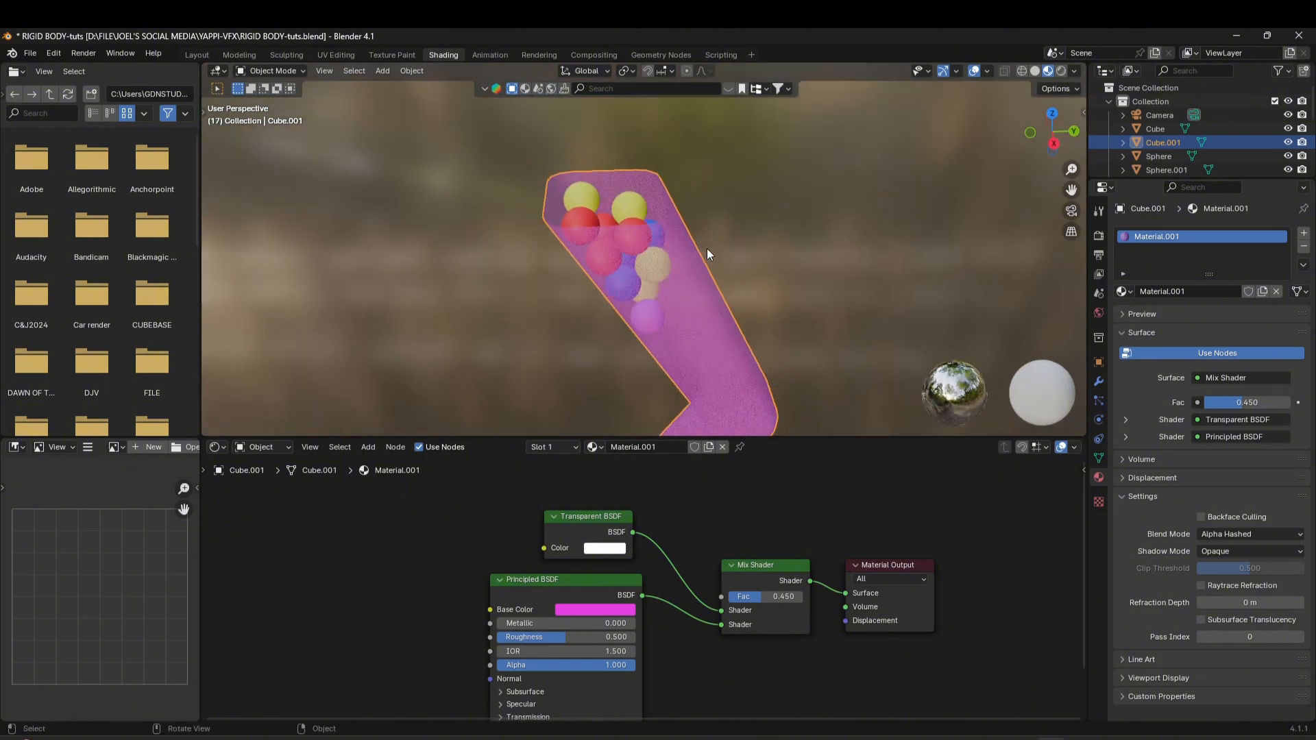
{"action": "middle_click_drag", "start_coordinate": [691, 321], "coordinate": [627, 229], "text": "shift"}
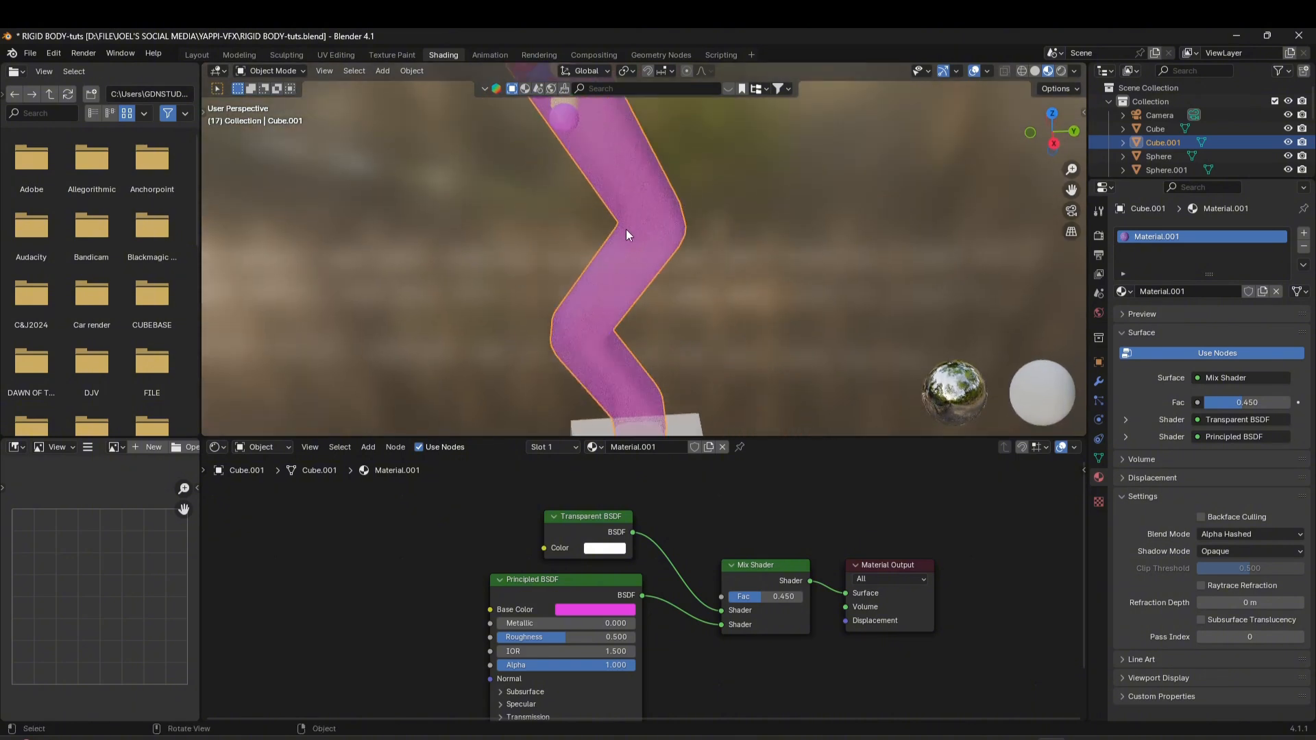
{"action": "scroll", "coordinate": [701, 332], "scroll_direction": "up", "scroll_amount": 8}
{"action": "middle_click_drag", "start_coordinate": [671, 317], "coordinate": [674, 288]}
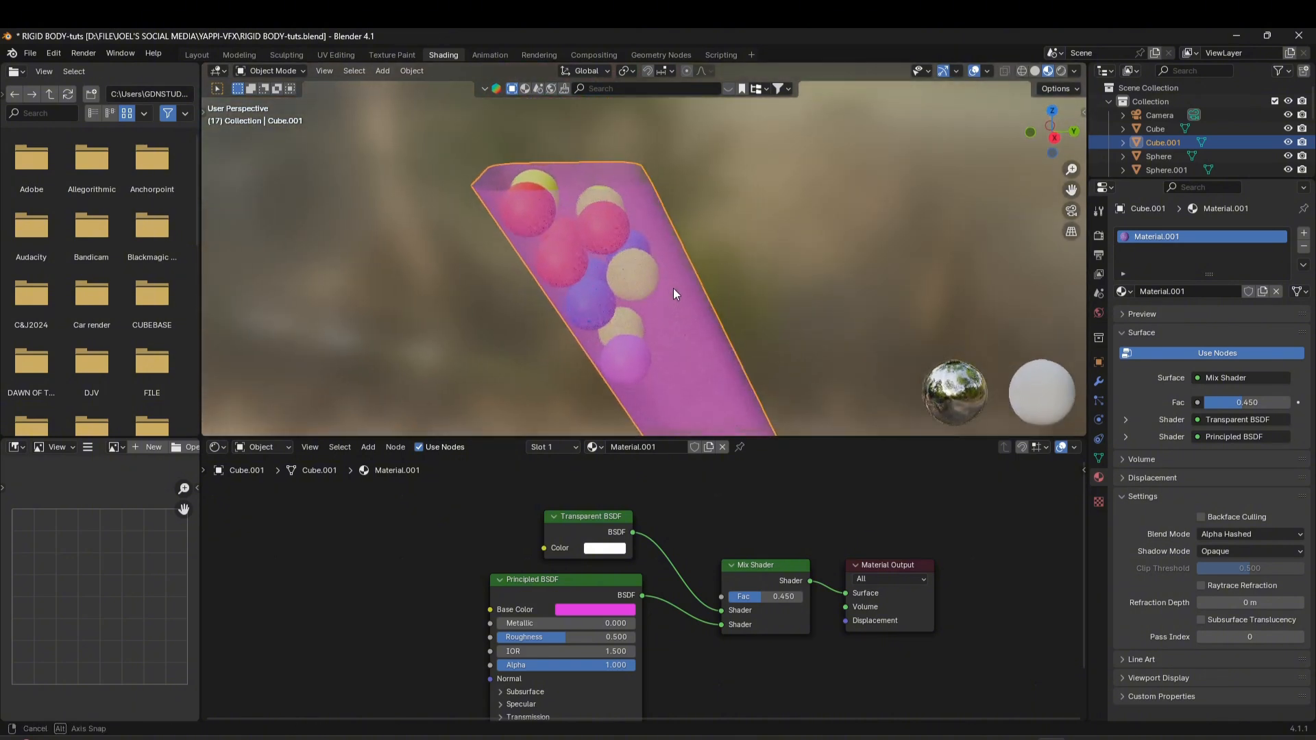
{"action": "mouse_move", "coordinate": [763, 597]}
{"action": "left_mouse_down"}
{"action": "mouse_move", "coordinate": [748, 597]}
{"action": "mouse_move", "coordinate": [775, 596]}
{"action": "left_mouse_up"}
{"action": "middle_click_drag", "start_coordinate": [625, 306], "coordinate": [634, 302]}
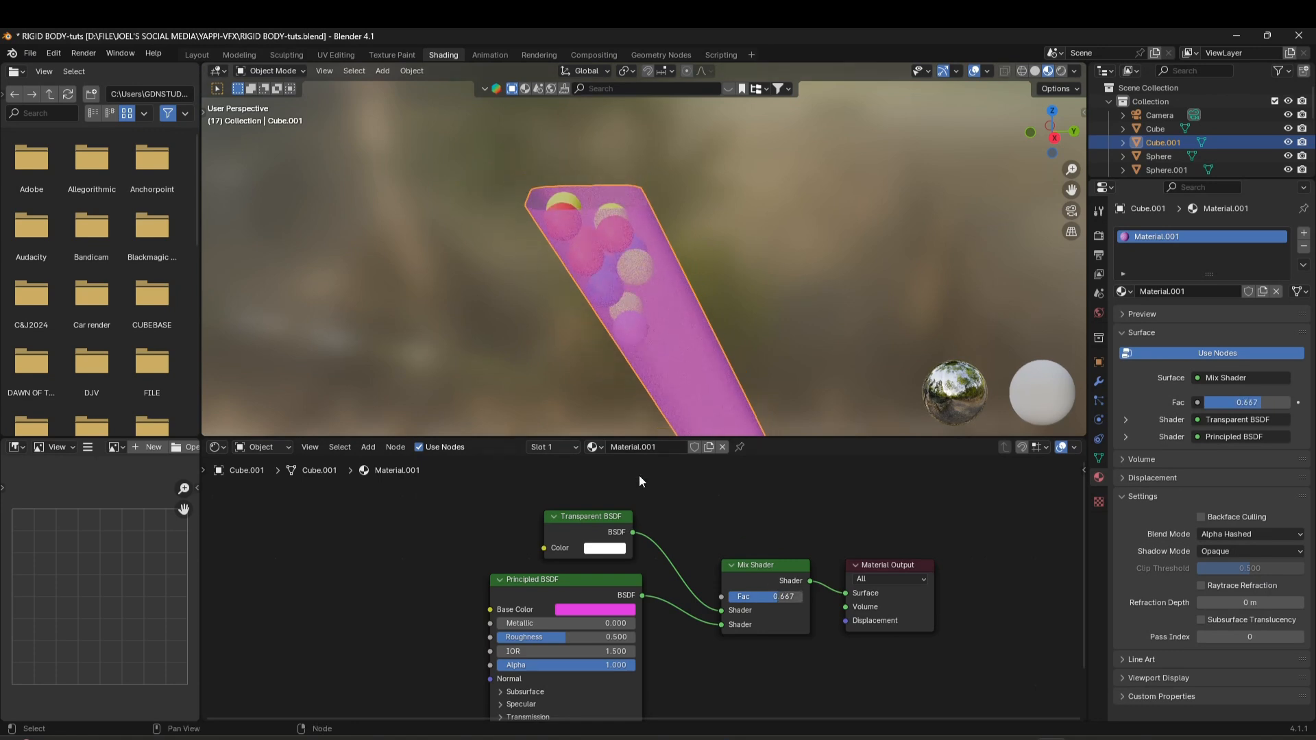
Lighten the Principled BSDF base color to a paler magenta and adjust the Transparent BSDF color.
{"action": "left_click", "coordinate": [608, 610]}
{"action": "left_click_drag", "start_coordinate": [636, 470], "coordinate": [641, 477]}
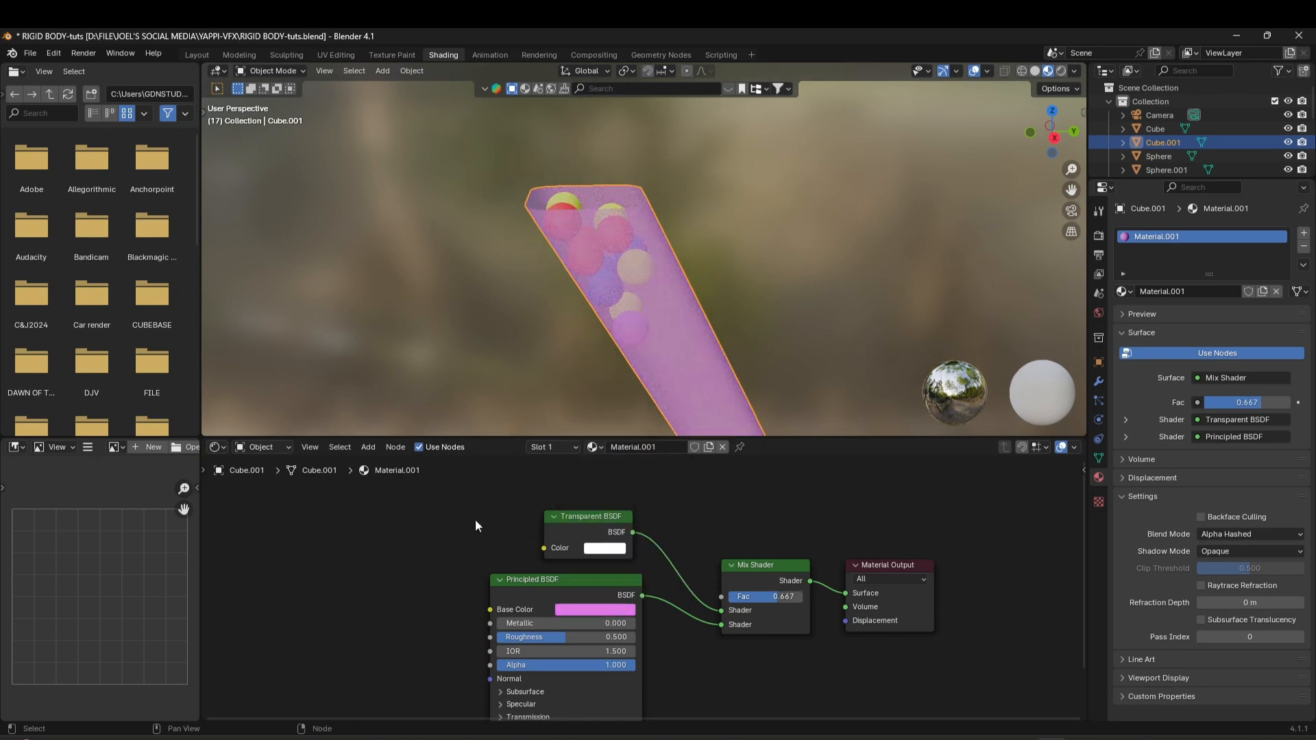
{"action": "left_click", "coordinate": [600, 550]}
{"action": "mouse_move", "coordinate": [648, 417]}
{"action": "left_mouse_down"}
{"action": "mouse_move", "coordinate": [597, 379]}
{"action": "mouse_move", "coordinate": [651, 415]}
{"action": "mouse_move", "coordinate": [646, 406]}
{"action": "left_mouse_up"}
Change the base color of the box below the channel to a mint green.
{"action": "scroll", "coordinate": [591, 300], "scroll_direction": "up", "scroll_amount": 2}
{"action": "middle_click_drag", "start_coordinate": [594, 298], "coordinate": [629, 204]}
{"action": "scroll", "coordinate": [594, 314], "scroll_direction": "down", "scroll_amount": 5}
{"action": "scroll", "coordinate": [648, 249], "scroll_direction": "down", "scroll_amount": 2}
{"action": "left_click", "coordinate": [651, 303]}
{"action": "scroll", "coordinate": [661, 341], "scroll_direction": "up", "scroll_amount": 3}
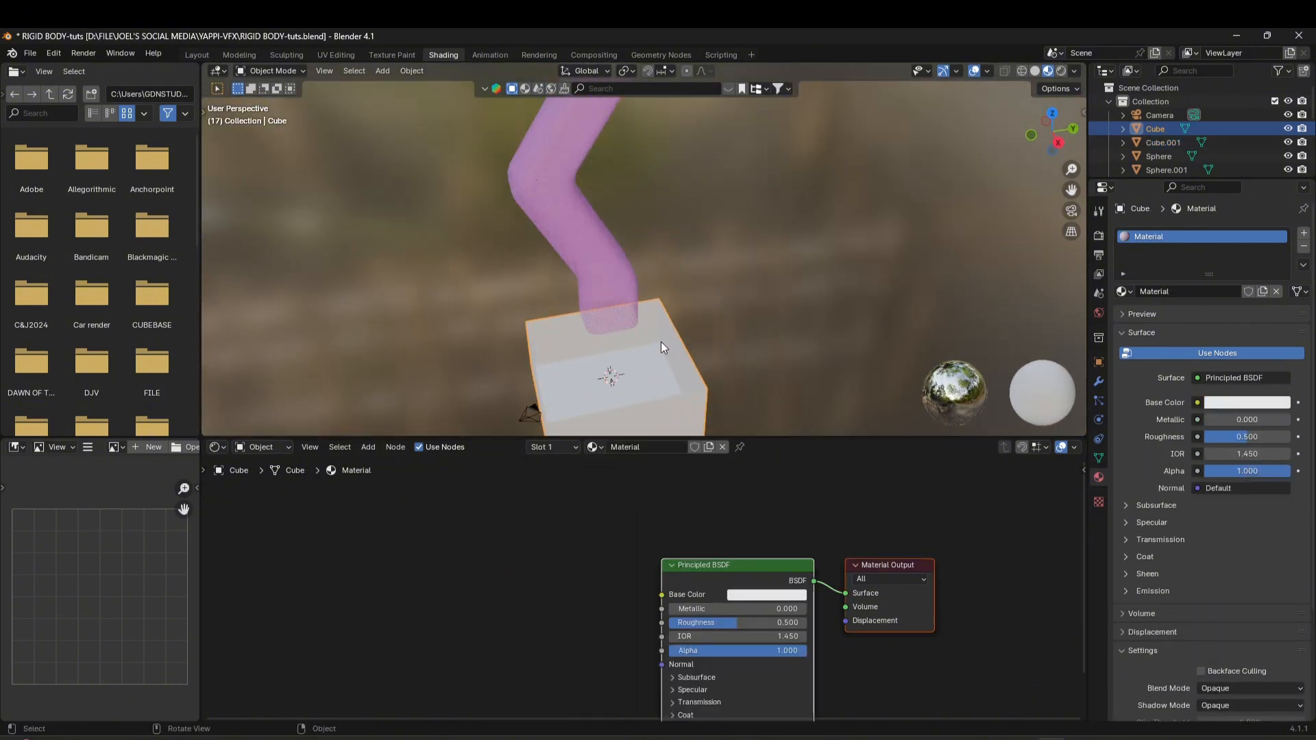
{"action": "left_click", "coordinate": [750, 595]}
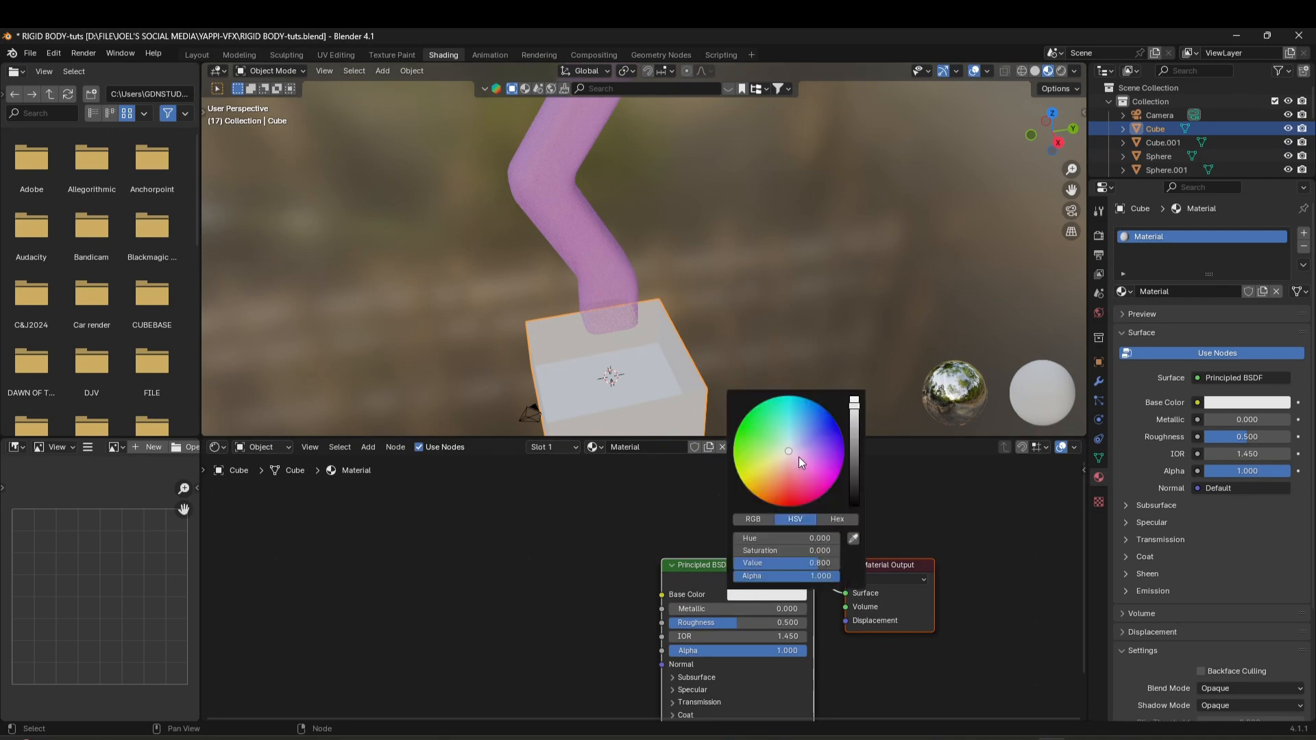
{"action": "left_click_drag", "start_coordinate": [791, 452], "coordinate": [779, 415]}
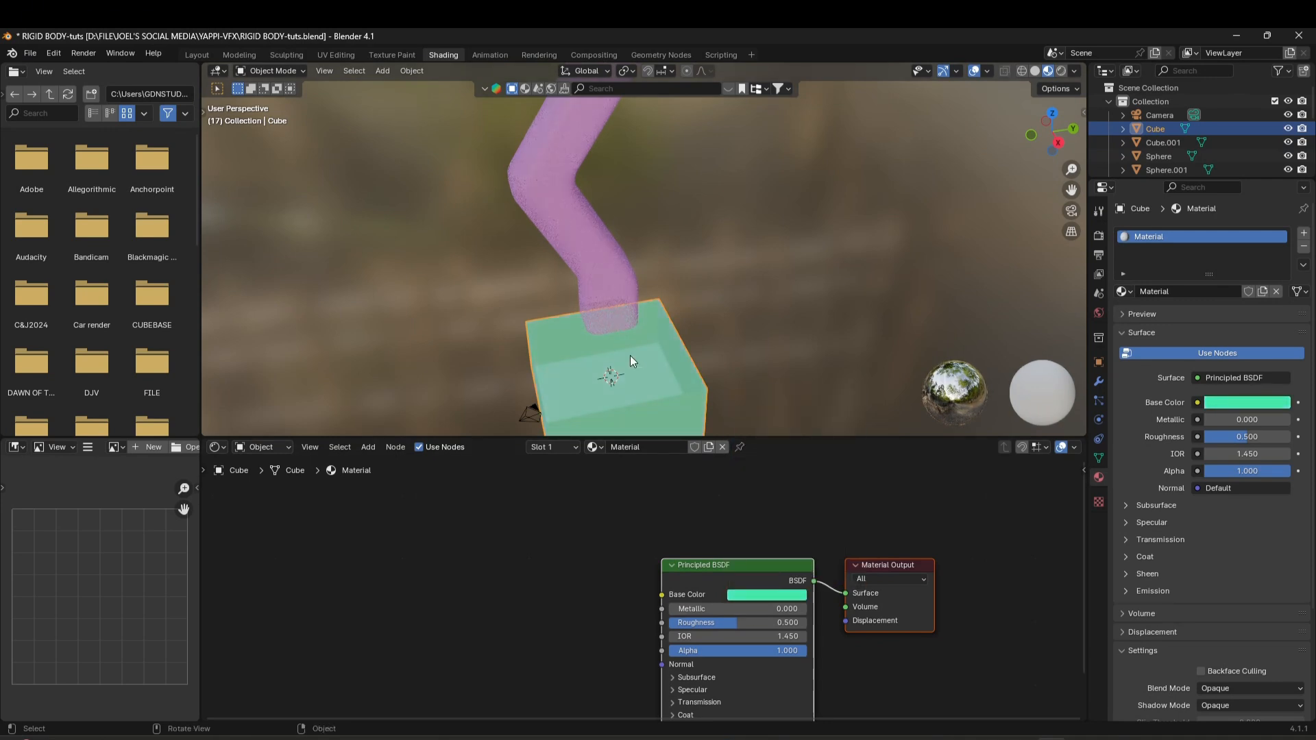
{"action": "middle_click_drag", "start_coordinate": [631, 355], "coordinate": [660, 240]}
{"action": "scroll", "coordinate": [665, 293], "scroll_direction": "down", "scroll_amount": 4}
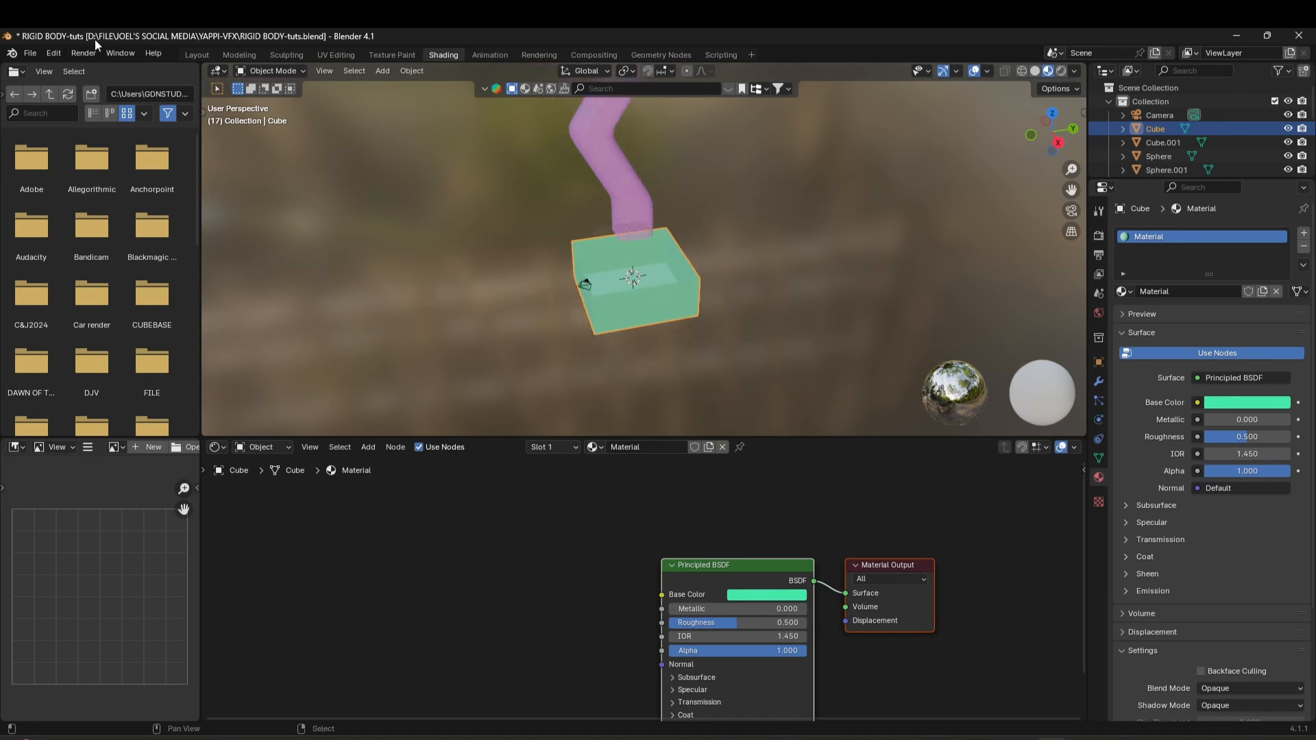
Play the simulation in the Layout workspace with the whole channel and box in view, and return to frame 1.
{"action": "left_click", "coordinate": [192, 54]}
{"action": "scroll", "coordinate": [644, 343], "scroll_direction": "down", "scroll_amount": 4}
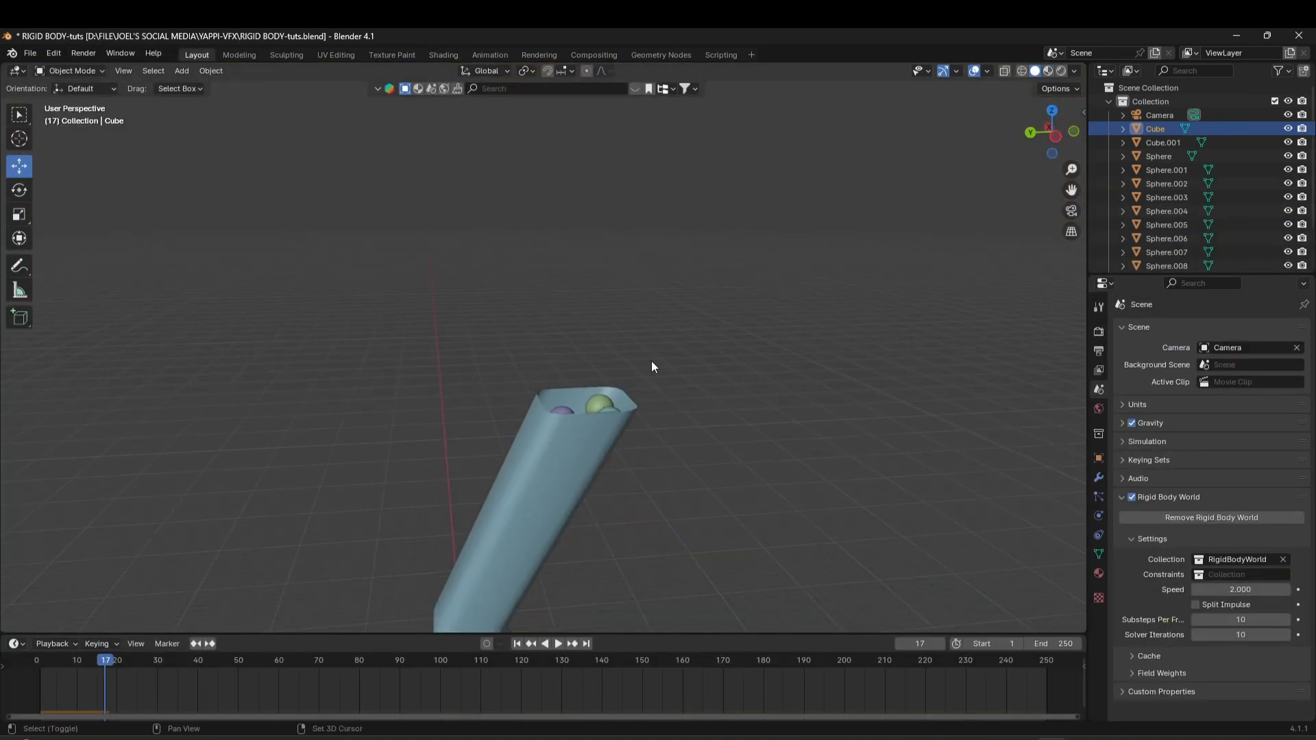
{"action": "scroll", "coordinate": [645, 417], "scroll_direction": "down", "scroll_amount": 3}
{"action": "middle_click_drag", "start_coordinate": [645, 418], "coordinate": [609, 521]}
{"action": "key", "text": "space"}
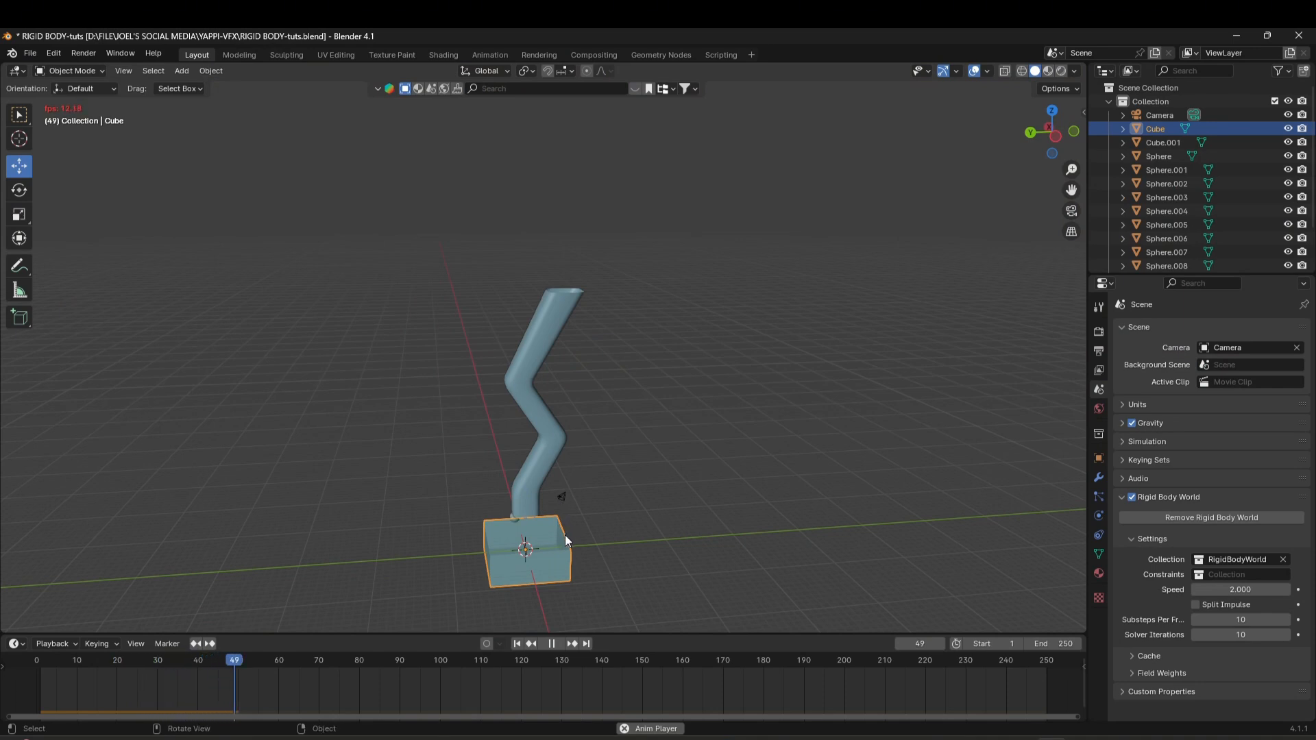
{"action": "left_click", "coordinate": [517, 644]}
{"action": "middle_click_drag", "start_coordinate": [548, 481], "coordinate": [562, 457]}
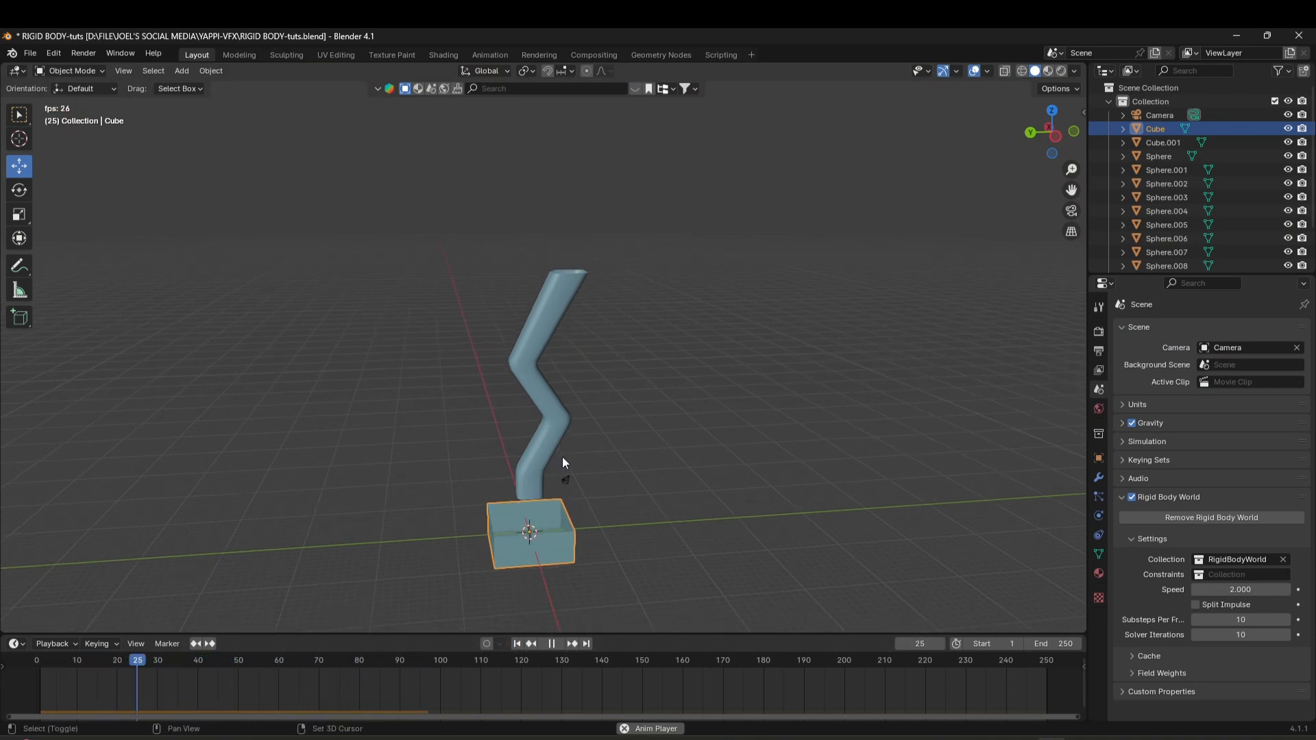
{"action": "left_click", "coordinate": [551, 644]}
{"action": "left_click", "coordinate": [518, 643]}
Bake the rigid body world cache over frames 1 to 250.
{"action": "scroll", "coordinate": [581, 253], "scroll_direction": "up", "scroll_amount": 2}
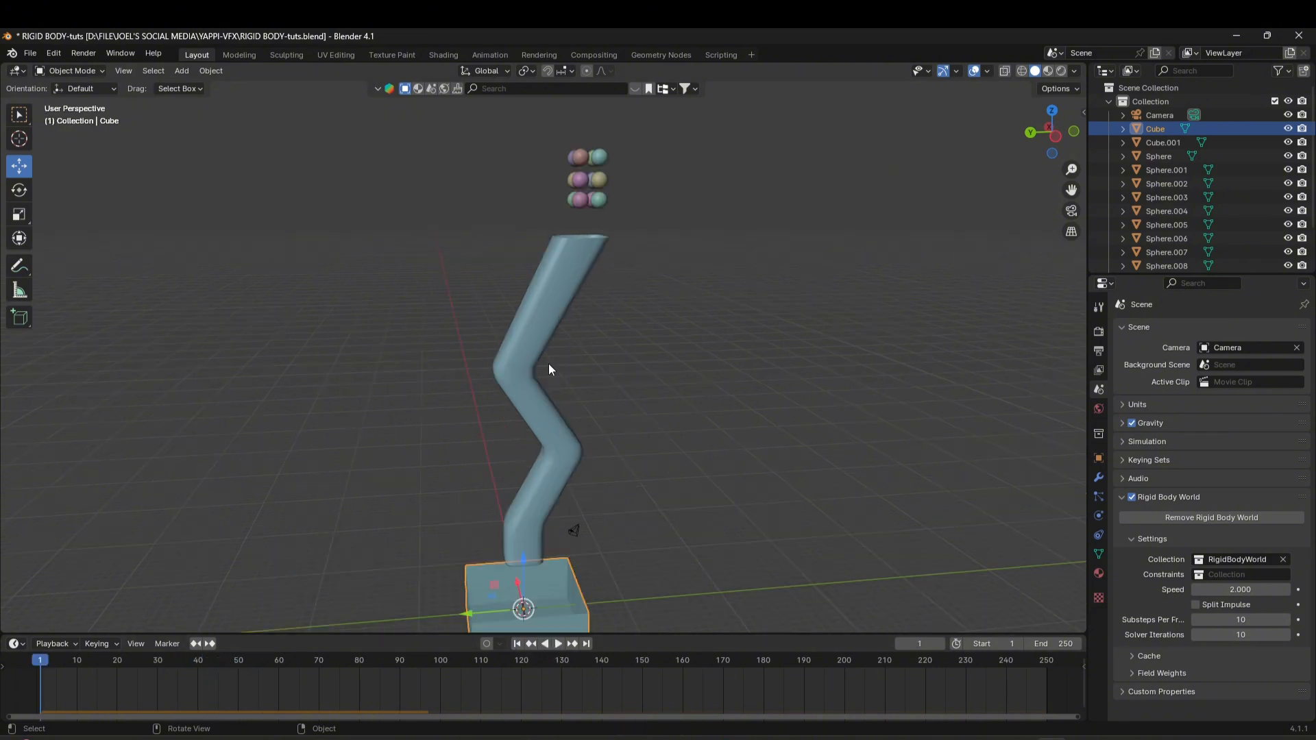
{"action": "middle_click_drag", "start_coordinate": [528, 345], "coordinate": [525, 269]}
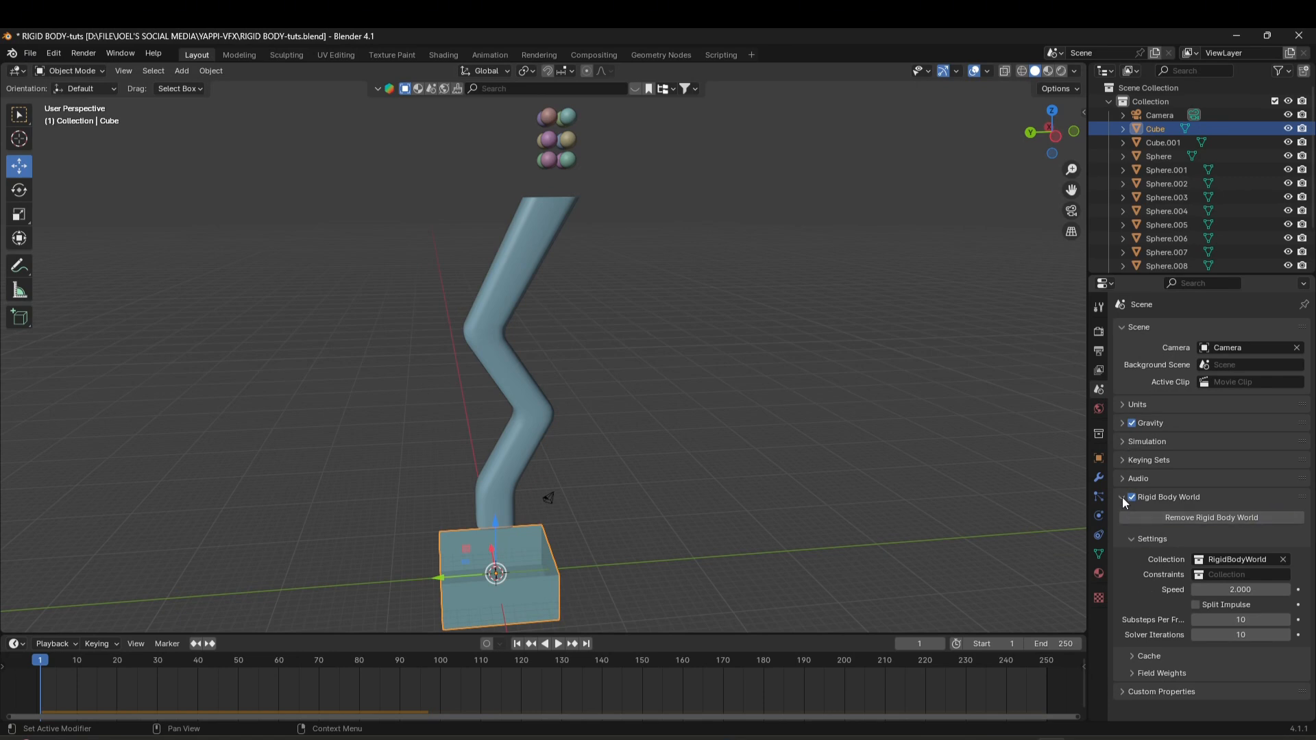
{"action": "left_click", "coordinate": [1141, 654]}
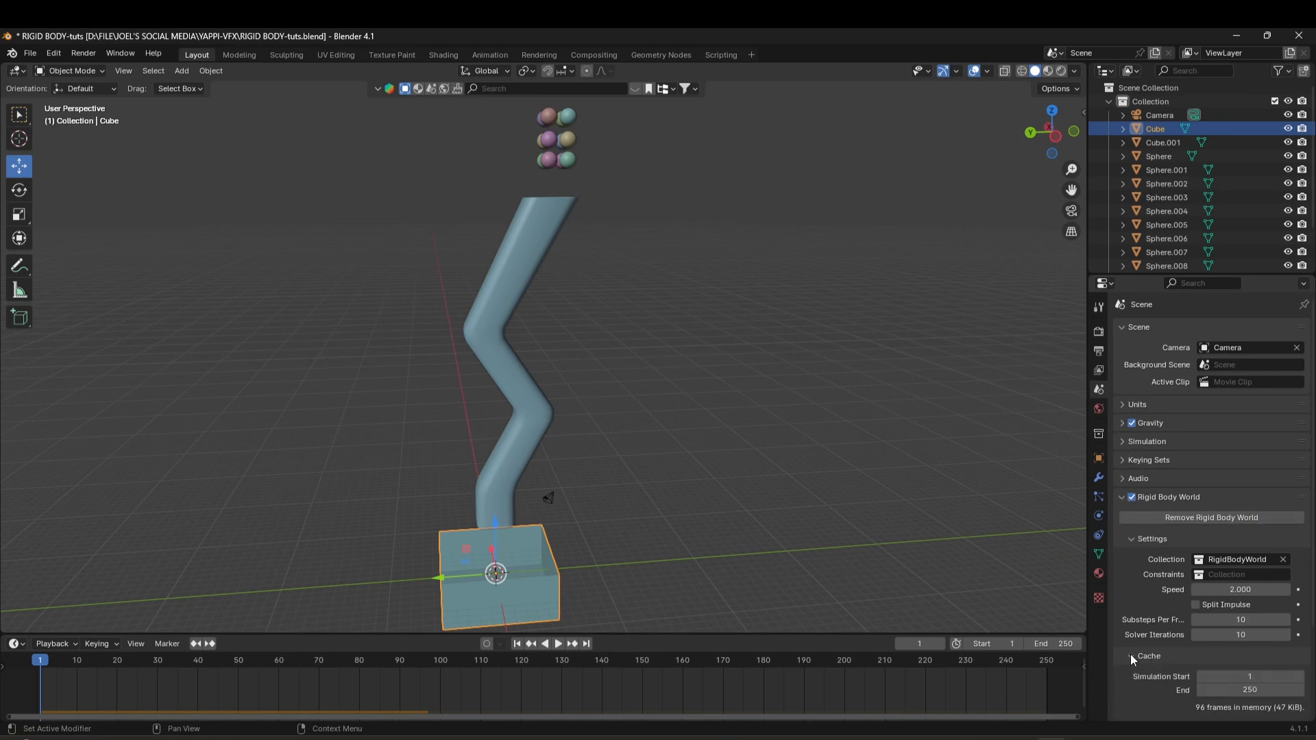
{"action": "scroll", "coordinate": [1130, 654], "scroll_direction": "down", "scroll_amount": 4}
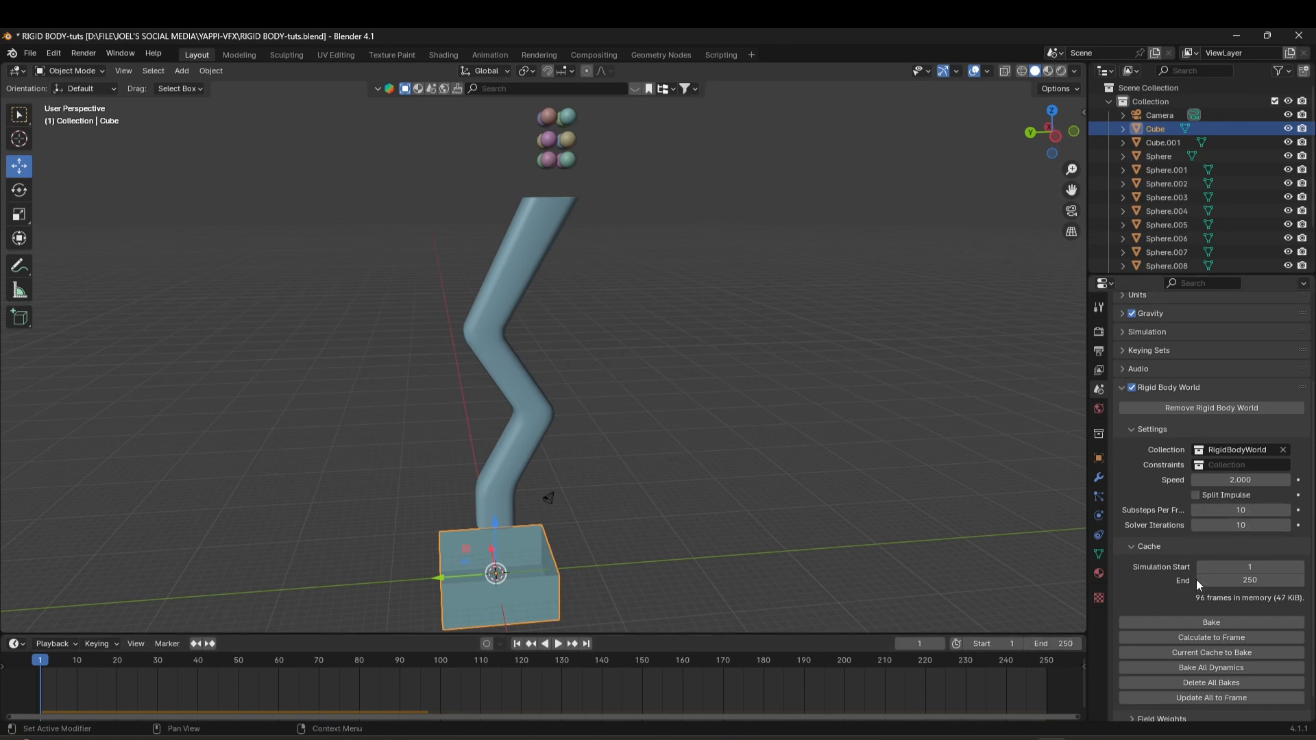
{"action": "left_click", "coordinate": [1197, 622]}
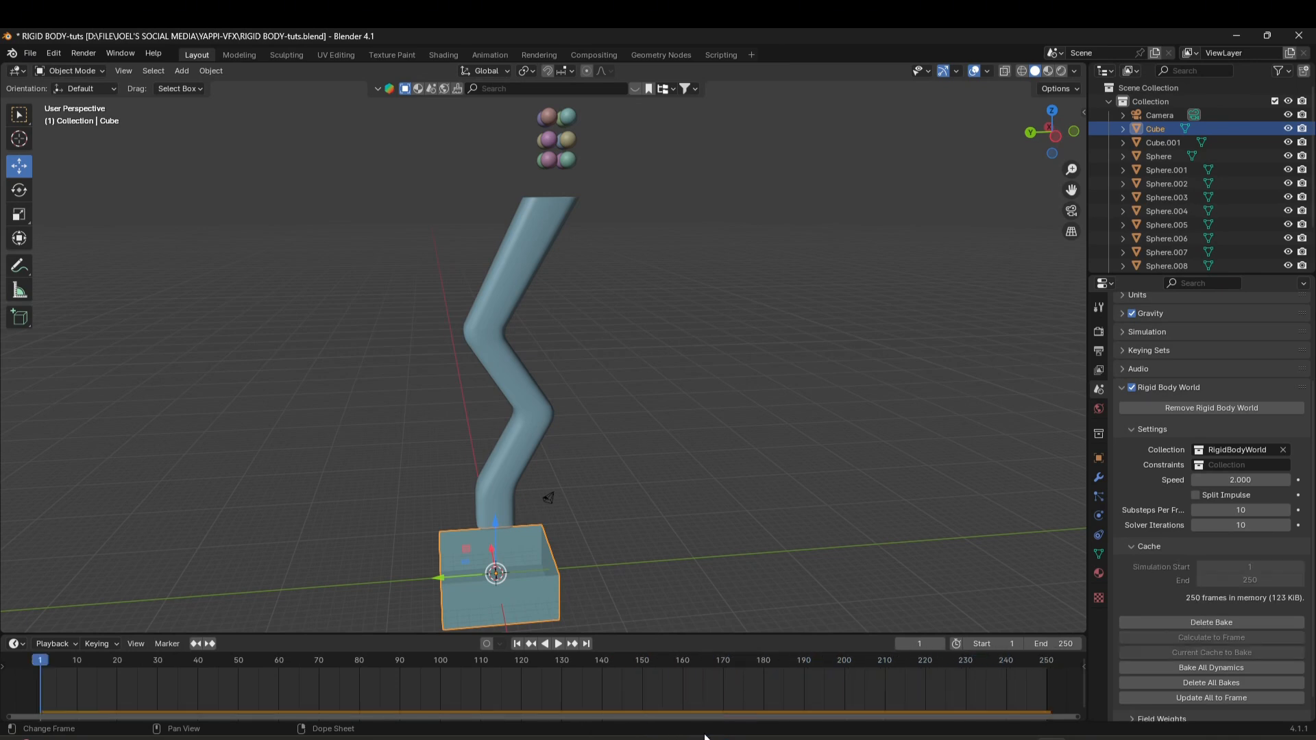
Deselect the box, play the baked simulation twice, and return to frame 1.
{"action": "scroll", "coordinate": [575, 486], "scroll_direction": "down", "scroll_amount": 1}
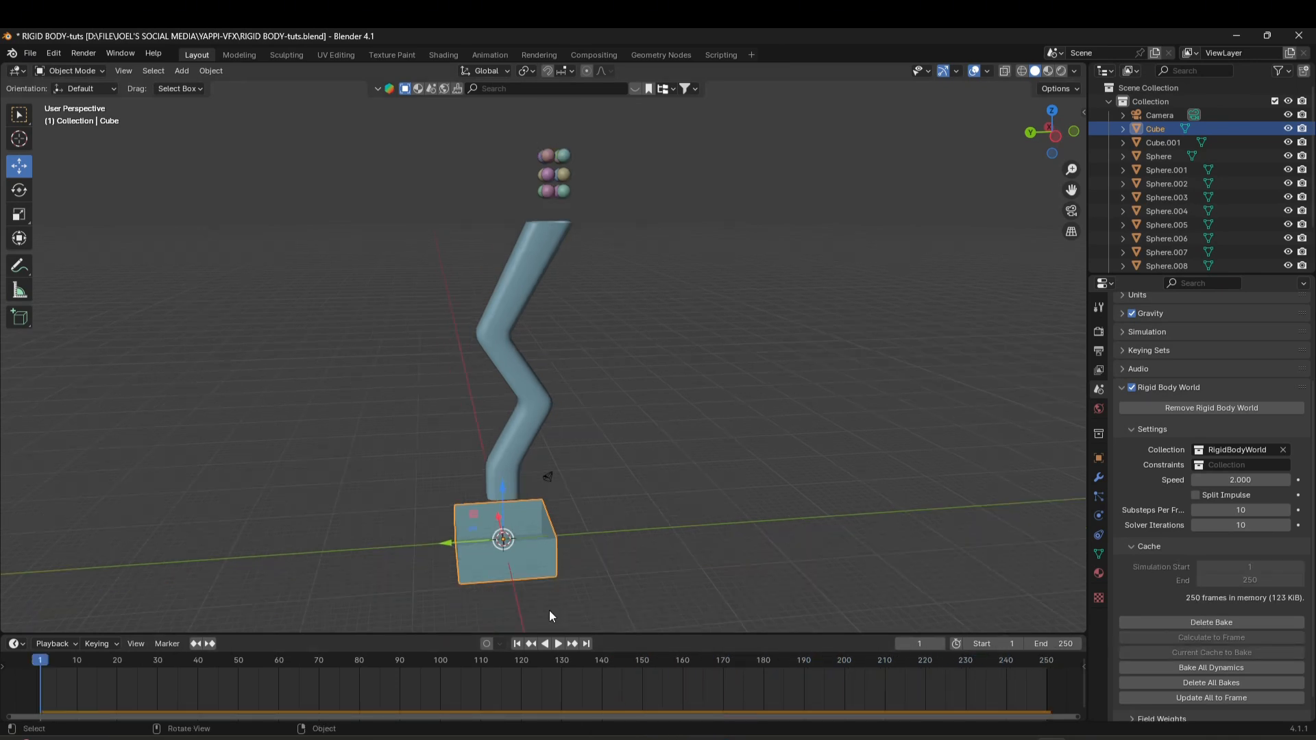
{"action": "left_click", "coordinate": [590, 589]}
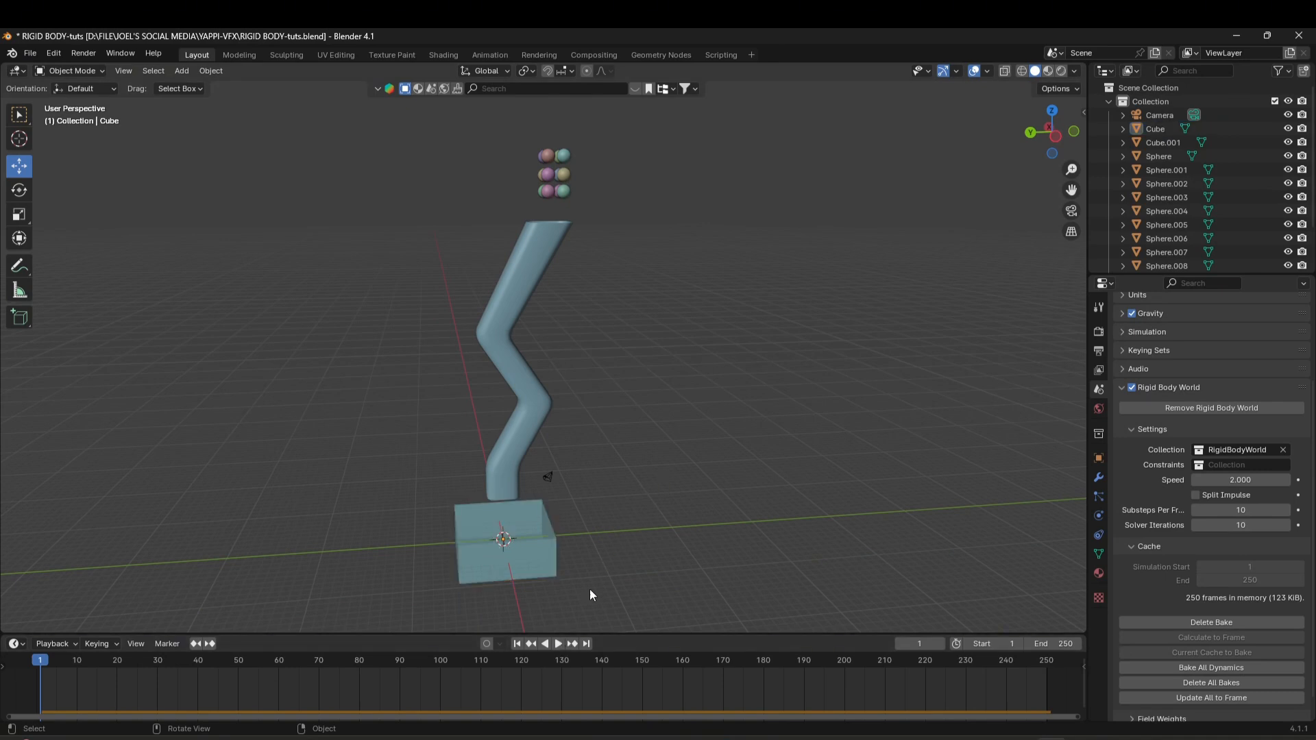
{"action": "left_click", "coordinate": [561, 643]}
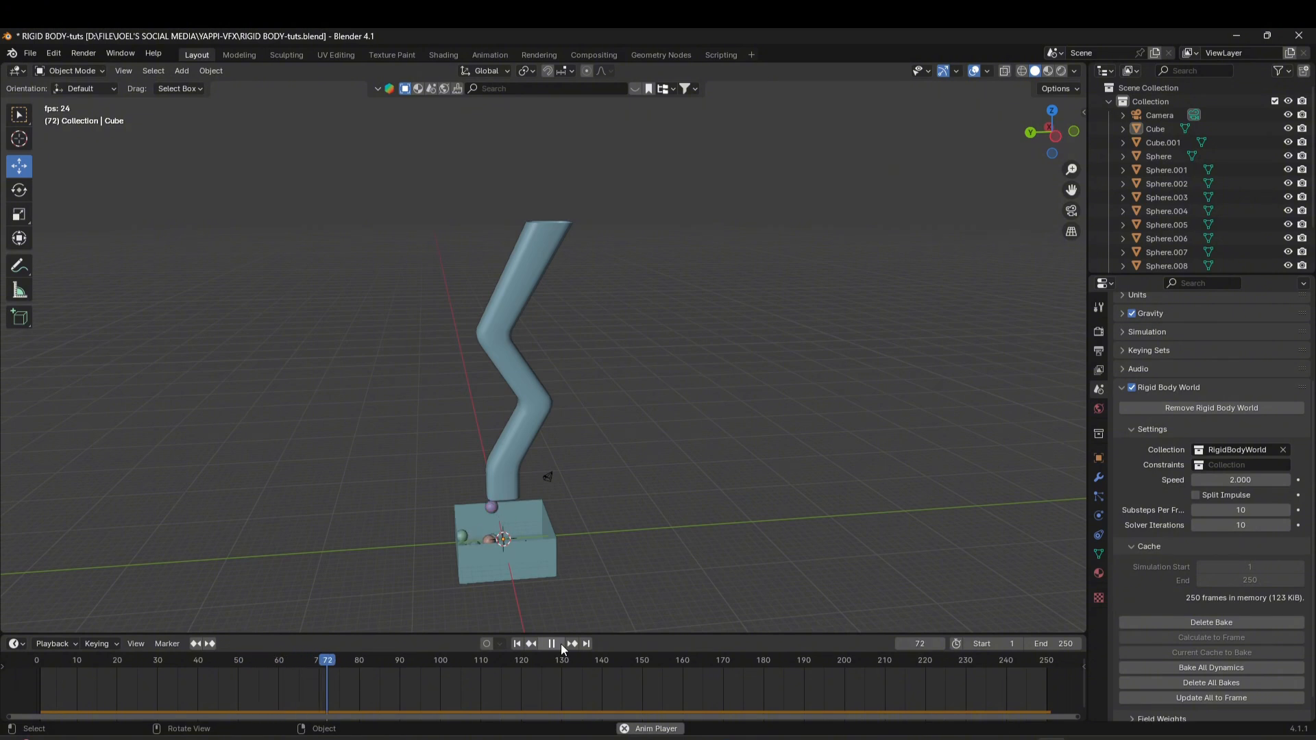
{"action": "left_click", "coordinate": [561, 644]}
{"action": "left_click", "coordinate": [518, 644]}
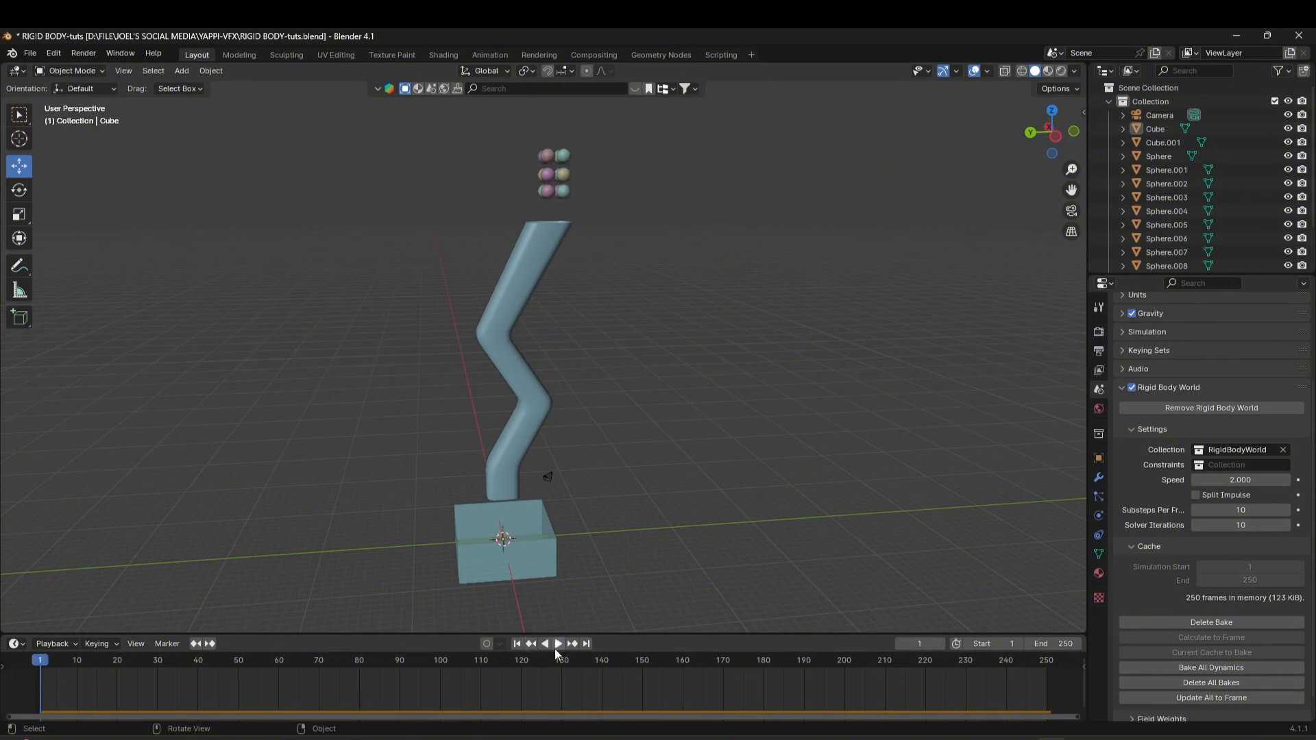
{"action": "left_click", "coordinate": [554, 645]}
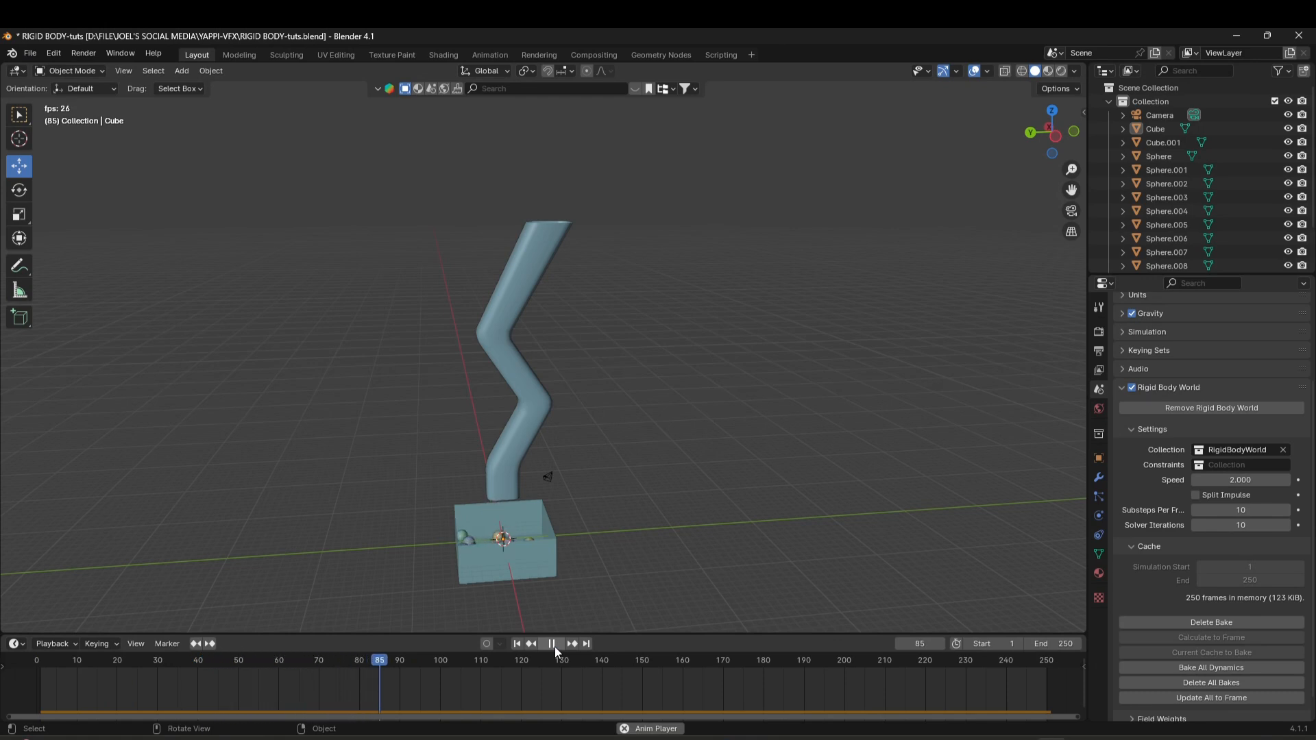
{"action": "left_click", "coordinate": [553, 646]}
{"action": "left_click", "coordinate": [518, 644]}
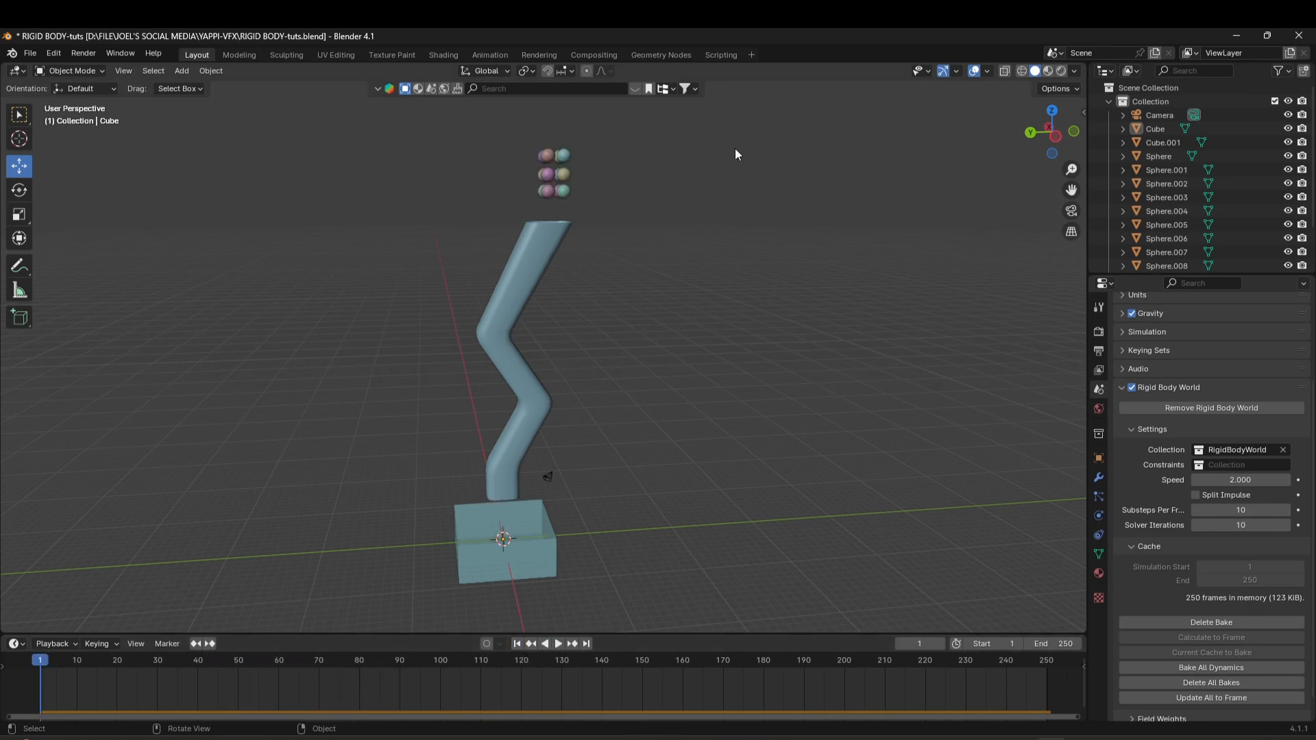
Switch the viewport to rendered shading and play the first frames of the baked simulation, pausing around frame 30.
{"action": "left_click", "coordinate": [1061, 71]}
{"action": "scroll", "coordinate": [606, 439], "scroll_direction": "up", "scroll_amount": 1}
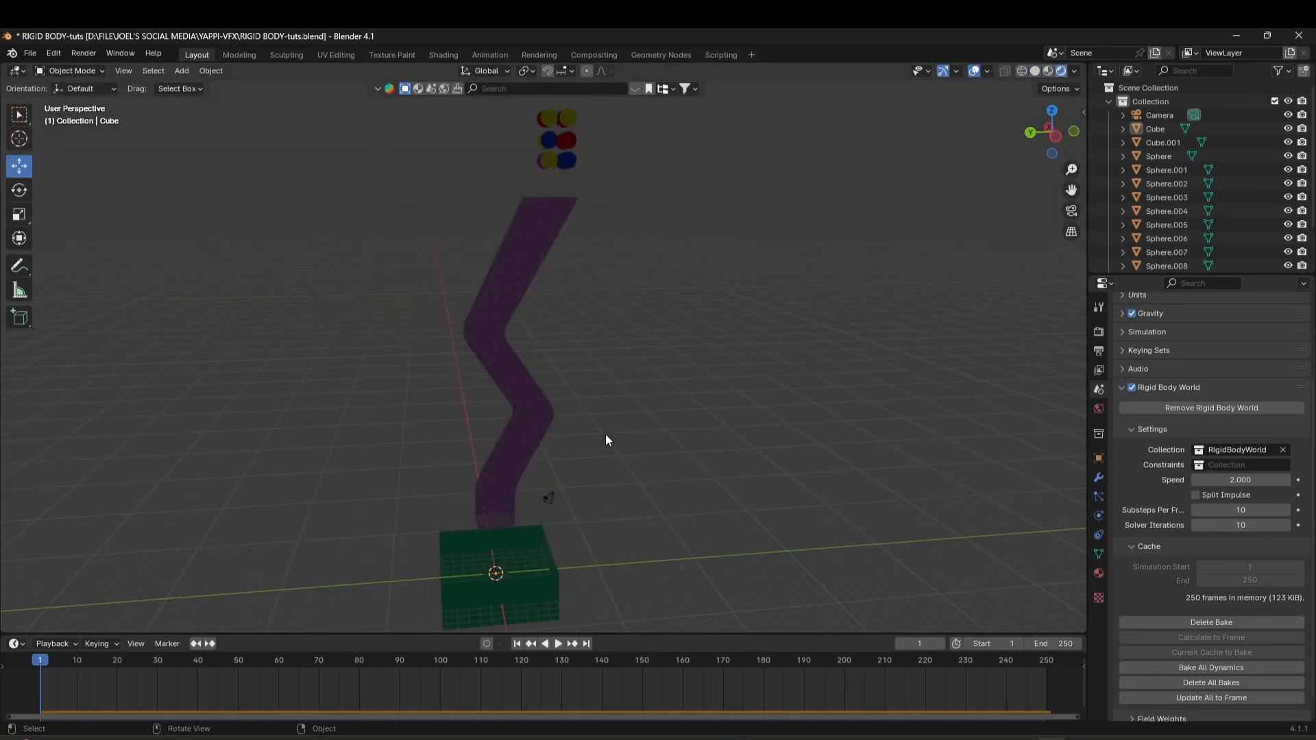
{"action": "left_click", "coordinate": [557, 644]}
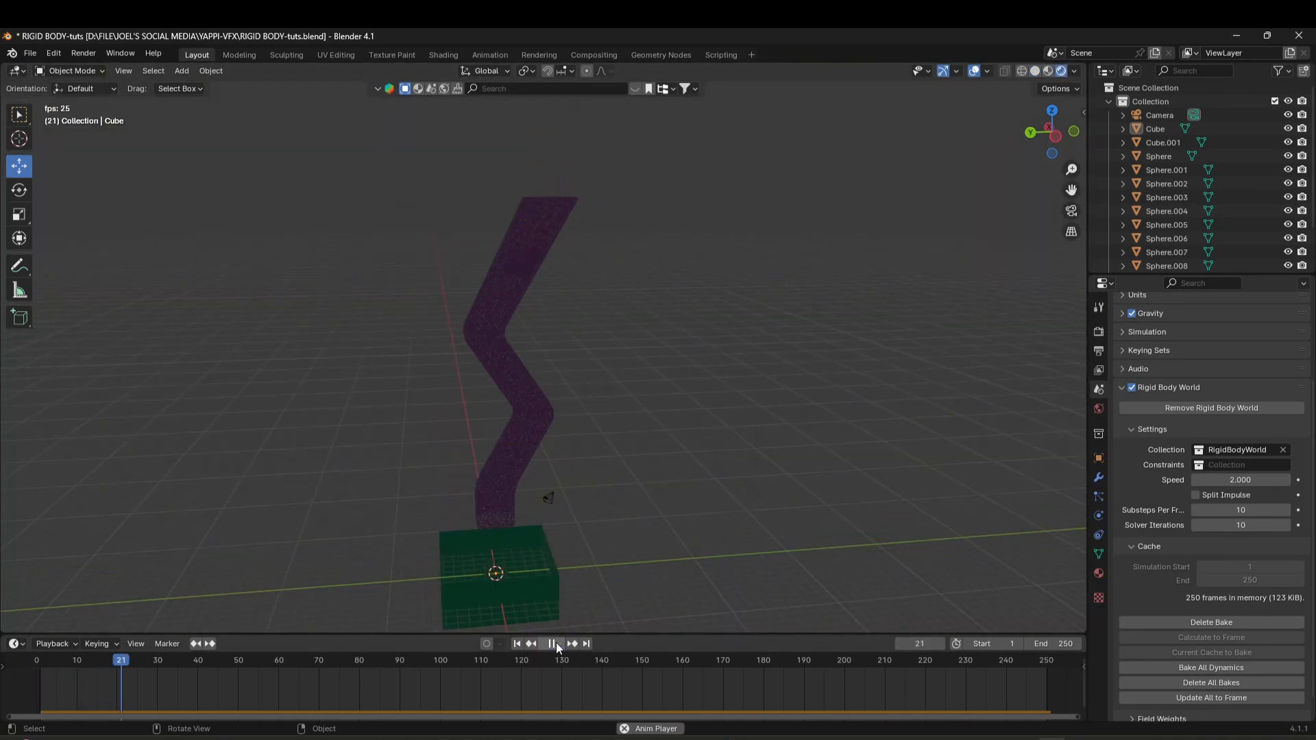
{"action": "left_click", "coordinate": [557, 643]}
Light the world with an Environment Texture as the background color, loading brown_photostudio_05_2k.hdr from the HDRI folder.
{"action": "left_click", "coordinate": [1100, 409]}
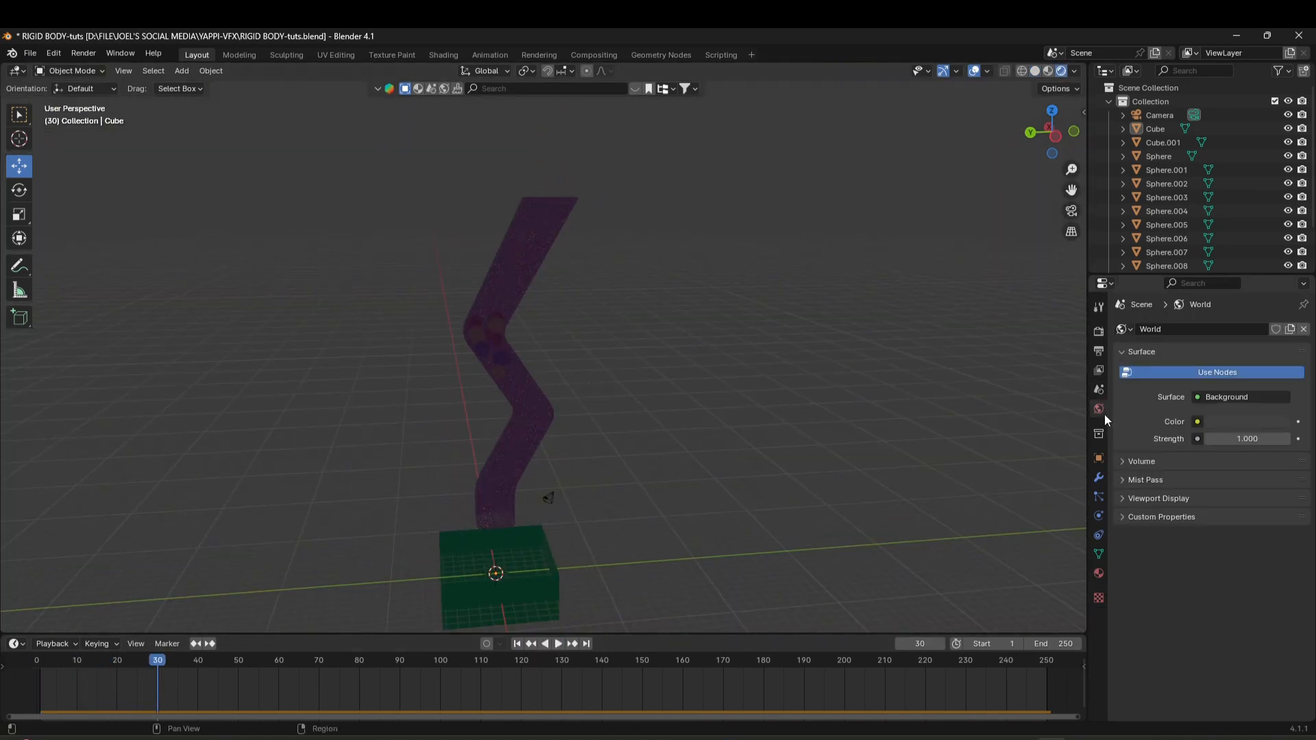
{"action": "left_click", "coordinate": [1199, 422]}
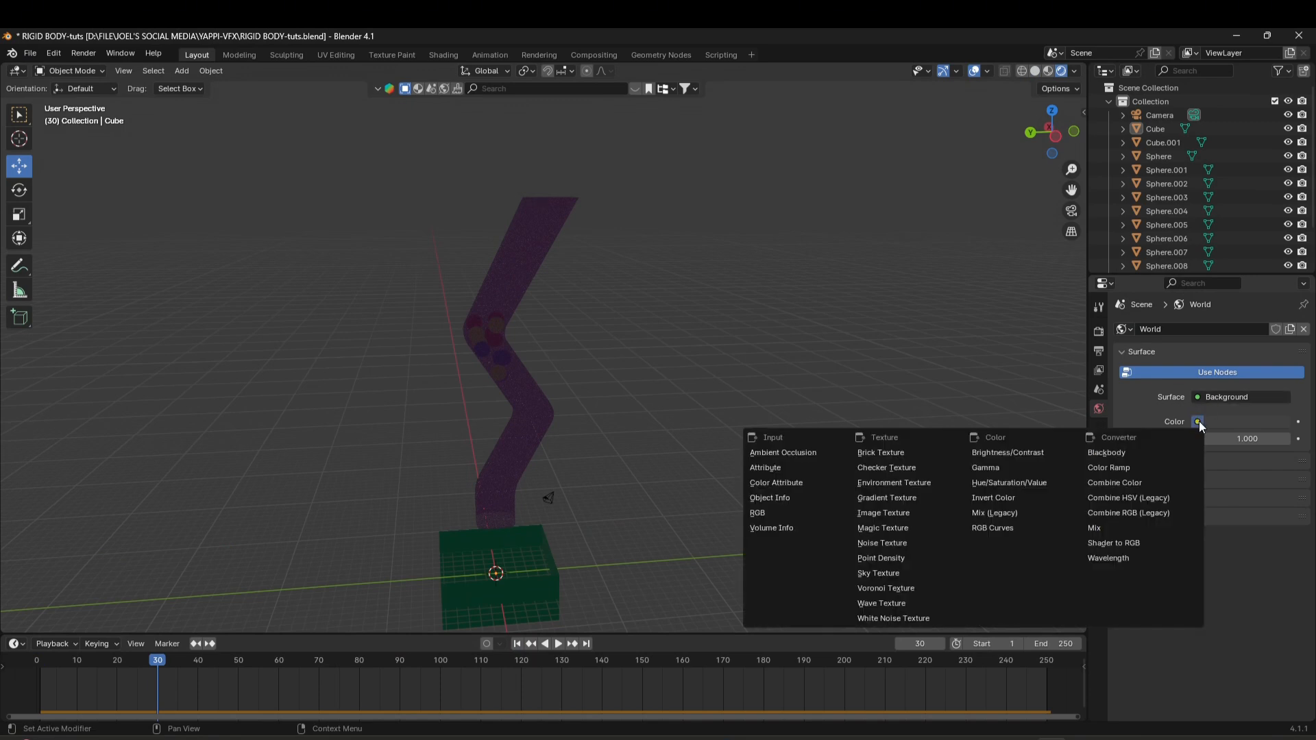
{"action": "left_click", "coordinate": [920, 479]}
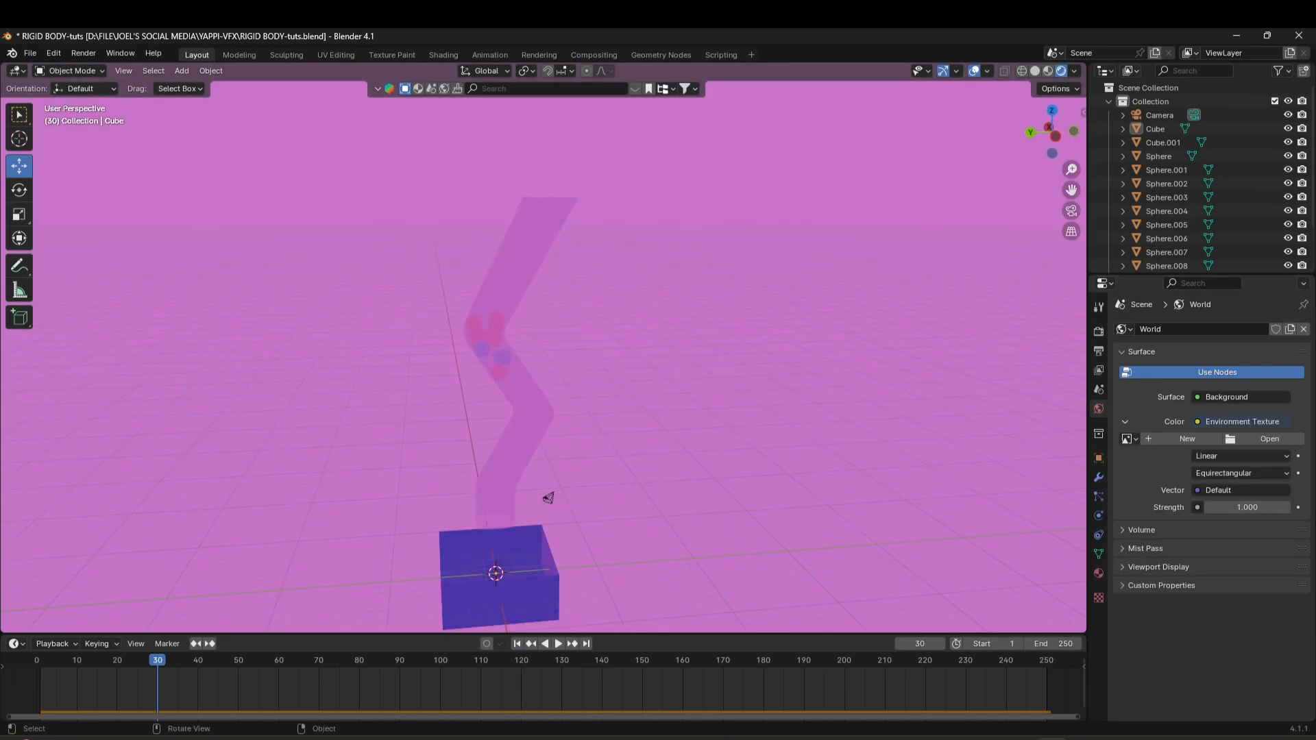
{"action": "left_click", "coordinate": [1252, 446]}
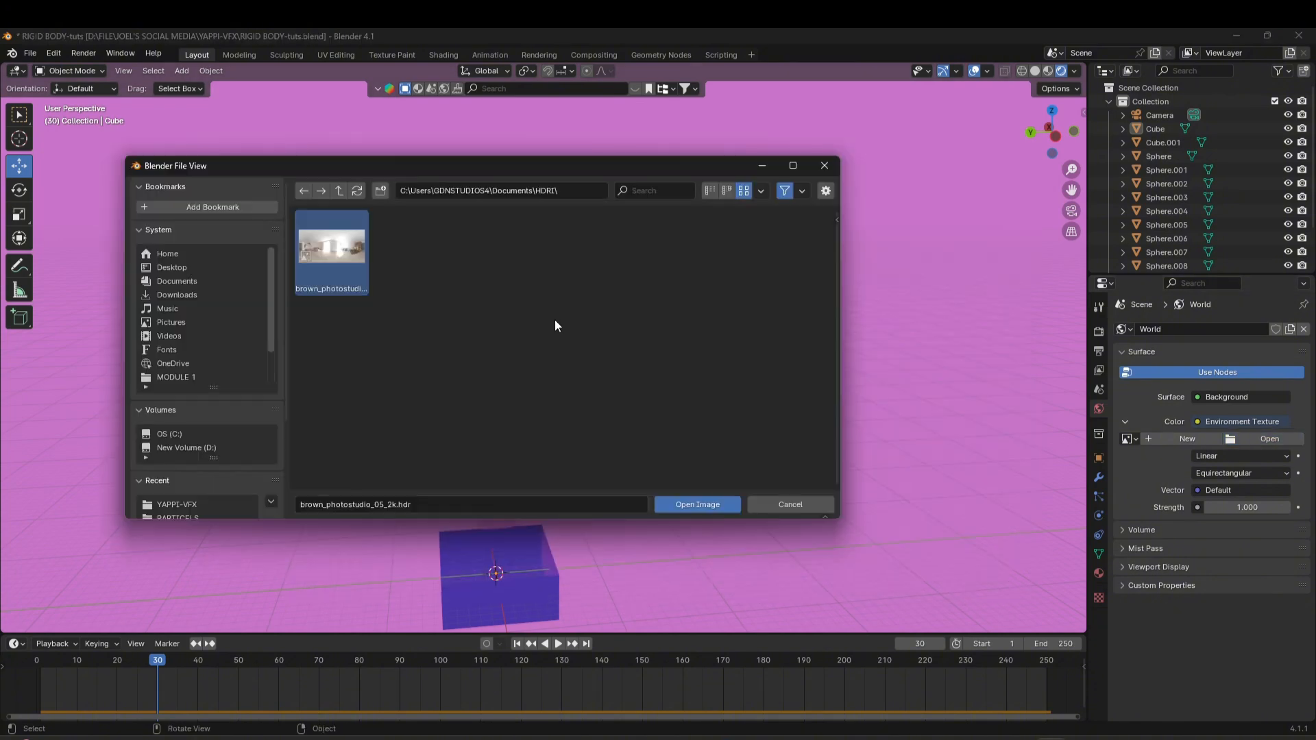
{"action": "left_click", "coordinate": [706, 504]}
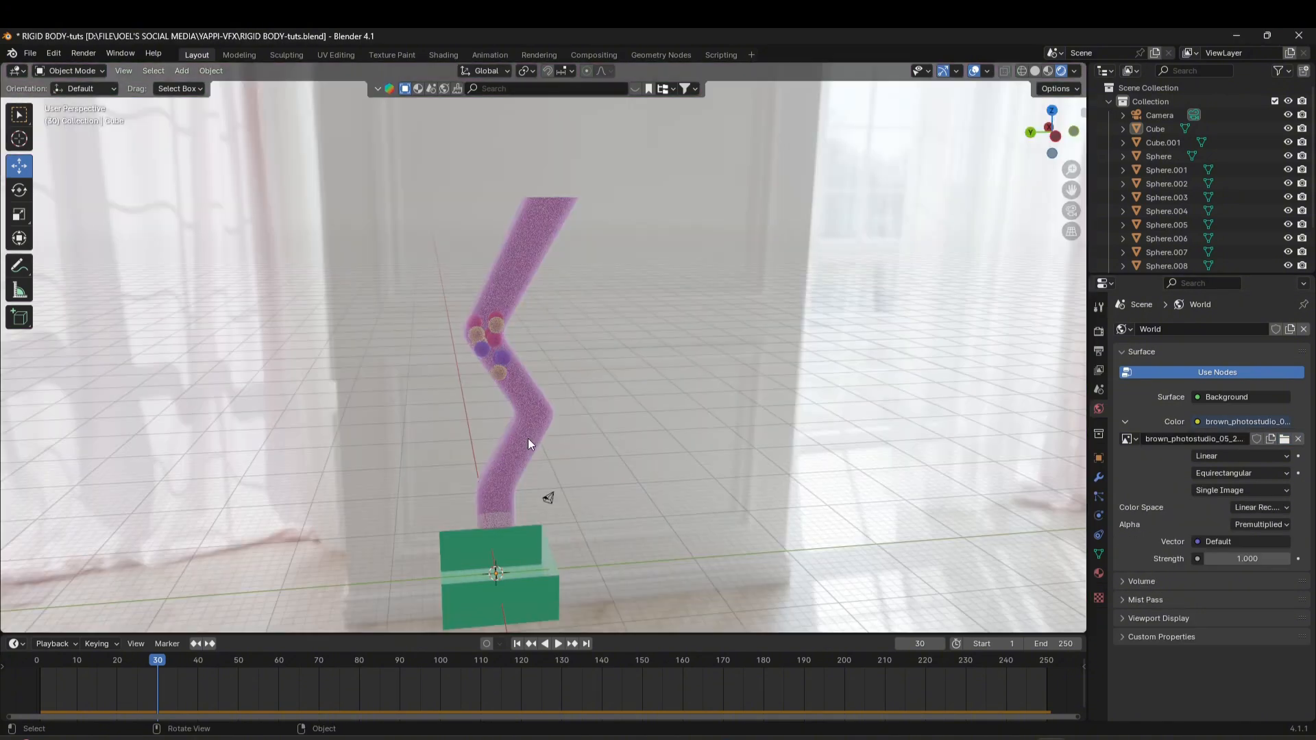
Play the HDRI-lit simulation from frame 1 with a close view of the balls landing in the box, and return to frame 1.
{"action": "scroll", "coordinate": [509, 443], "scroll_direction": "up", "scroll_amount": 6}
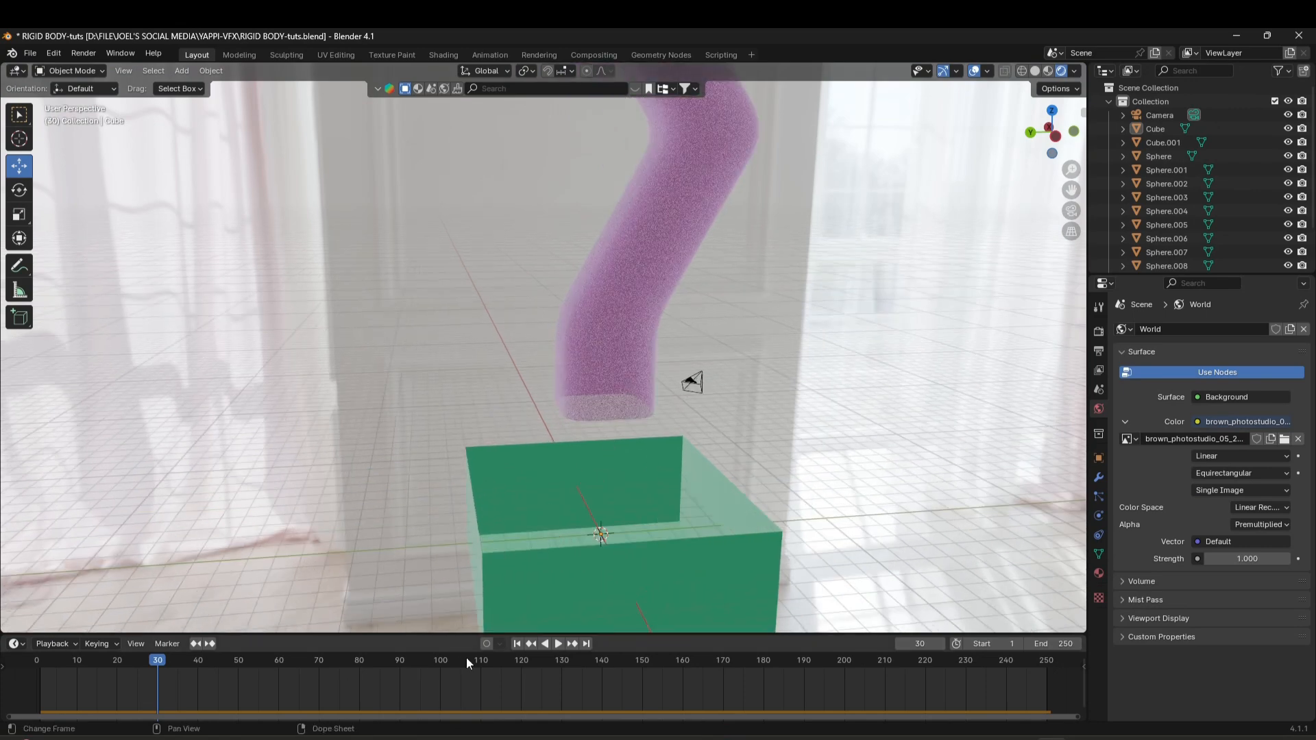
{"action": "left_click", "coordinate": [513, 643]}
{"action": "key", "text": "space"}
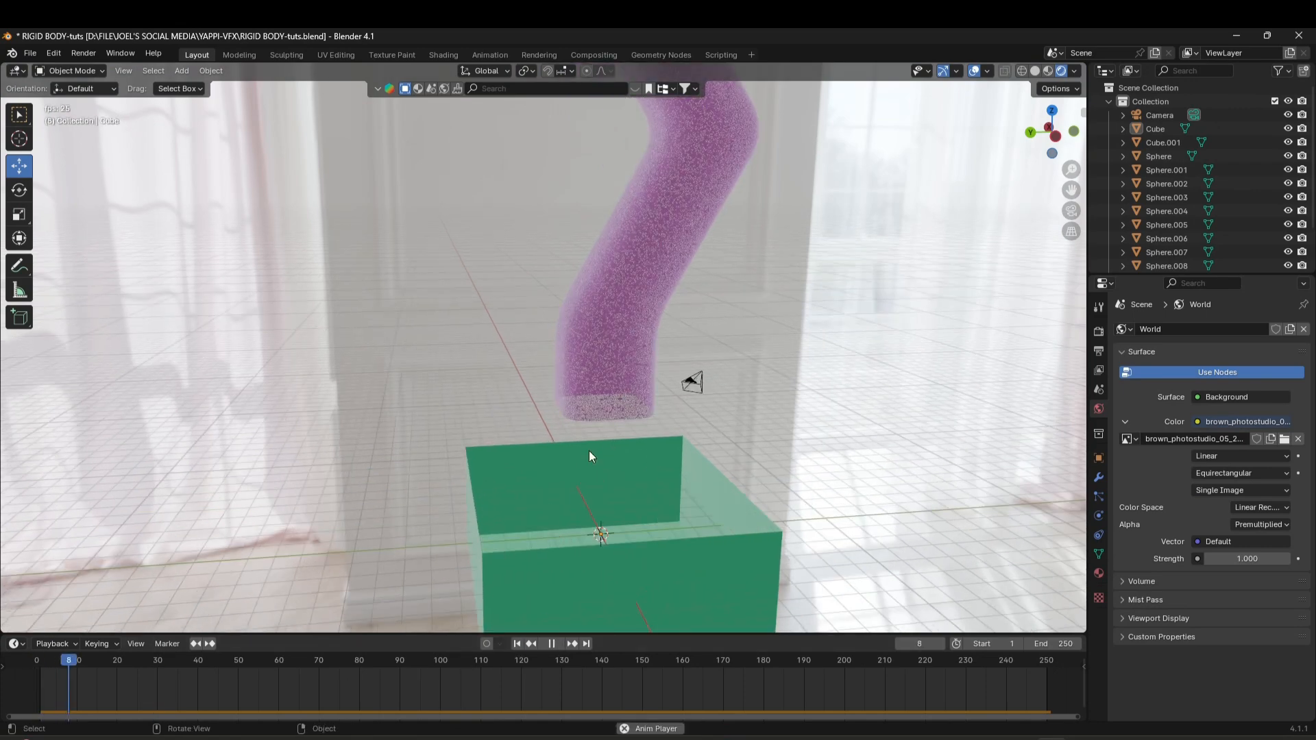
{"action": "scroll", "coordinate": [594, 441], "scroll_direction": "down", "scroll_amount": 2}
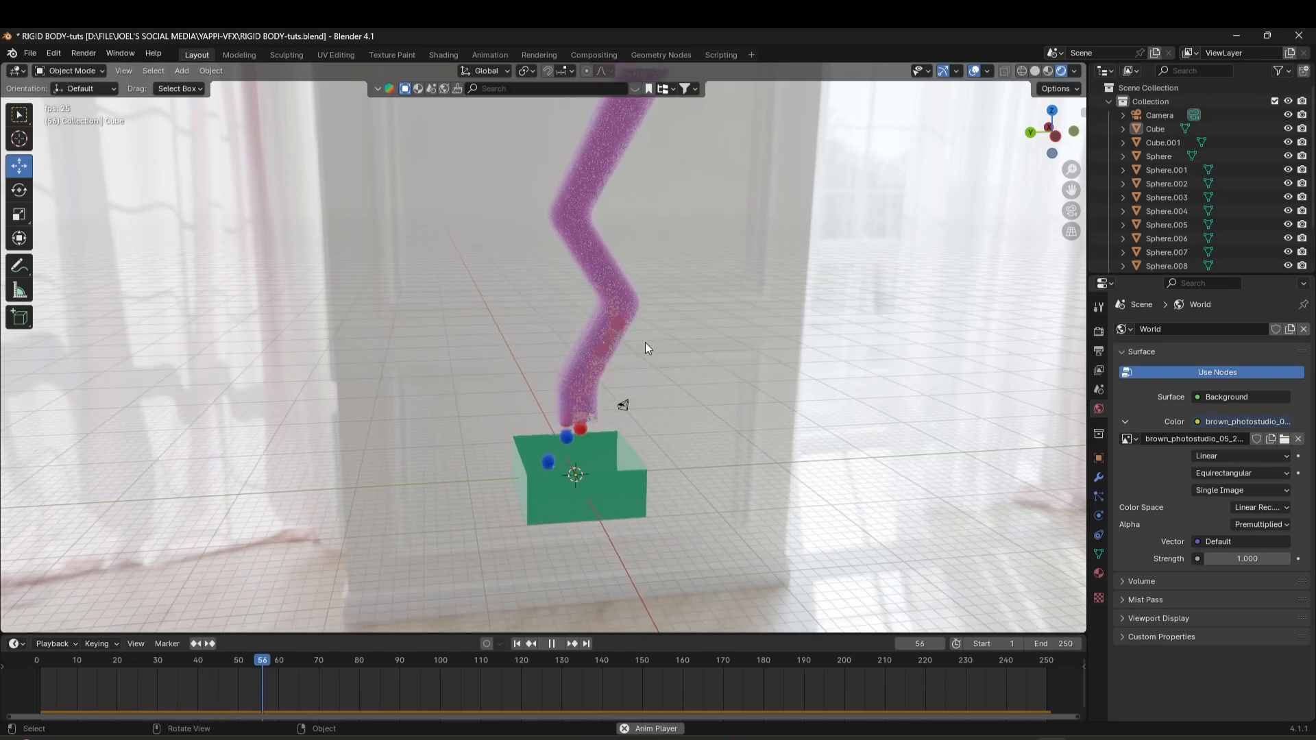
{"action": "middle_click_drag", "start_coordinate": [607, 469], "coordinate": [614, 437]}
{"action": "scroll", "coordinate": [606, 489], "scroll_direction": "up", "scroll_amount": 2}
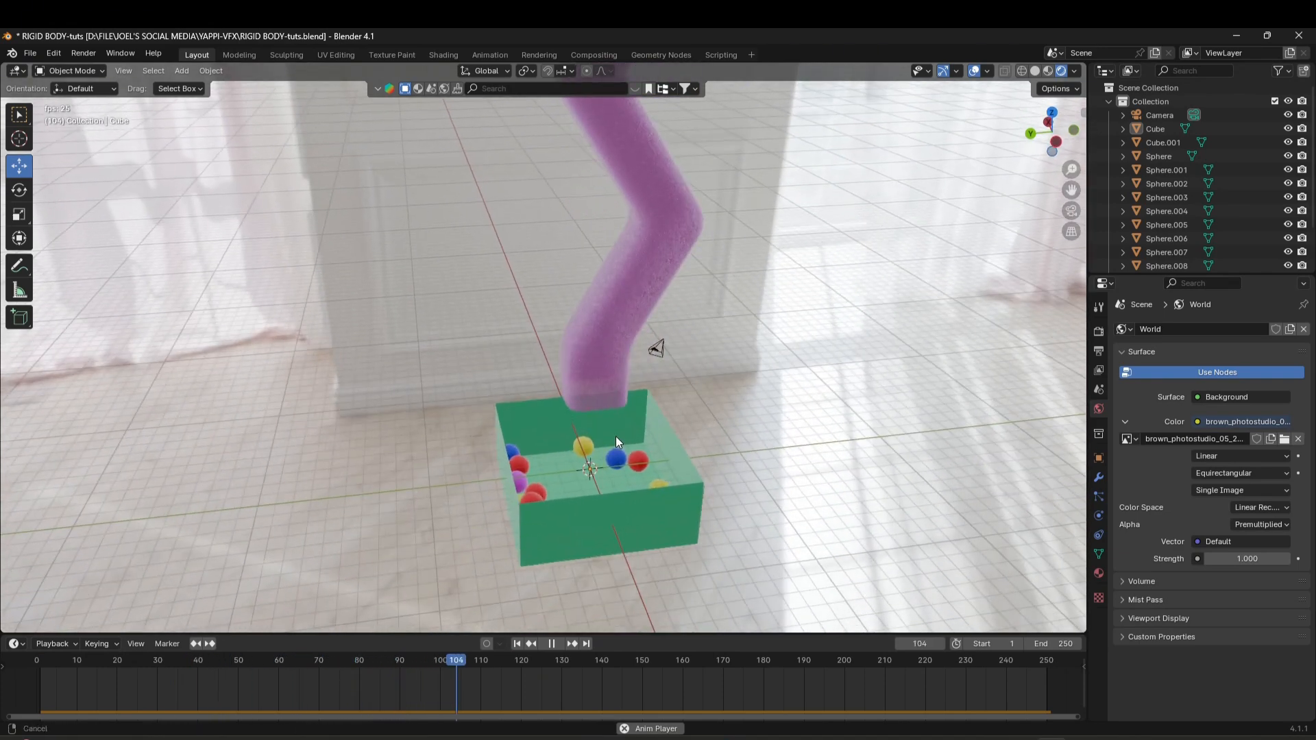
{"action": "key", "text": "space"}
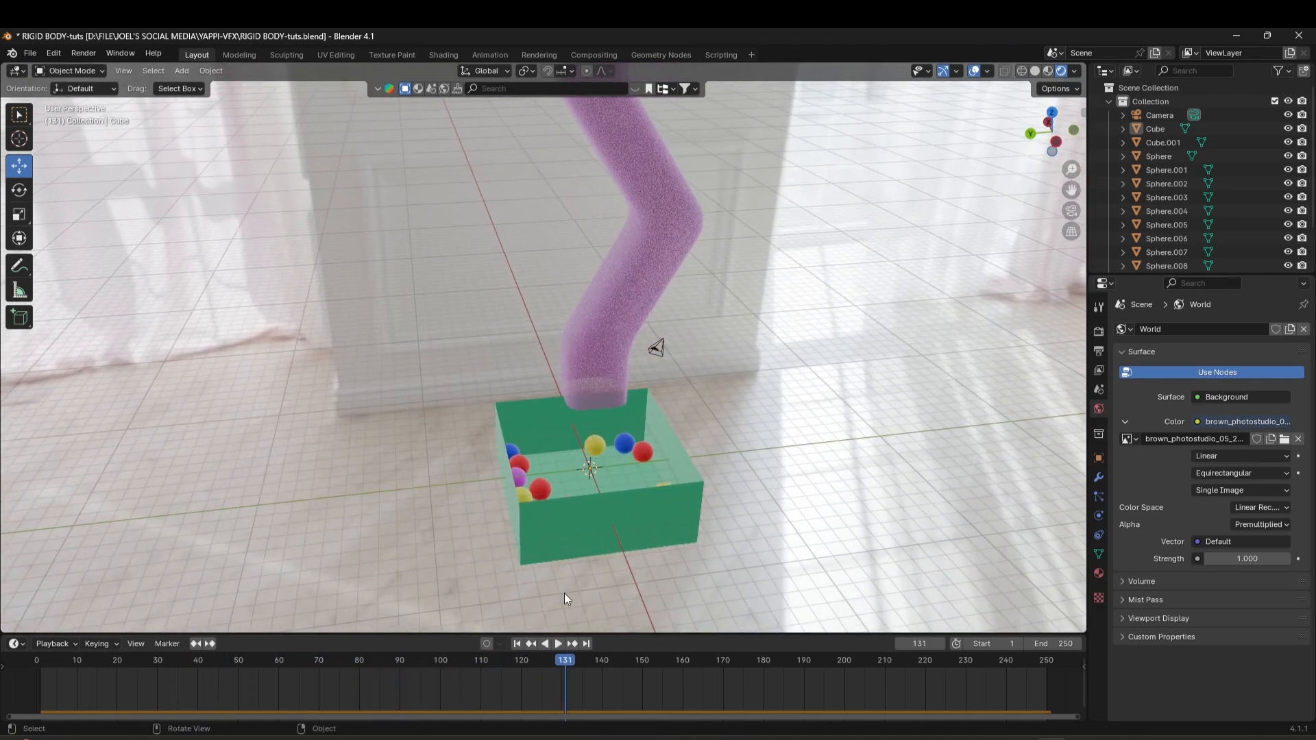
{"action": "left_click", "coordinate": [518, 644]}
Play the simulation while following the balls from the channel's upper opening downward, rewind to frame 1, and bring the whole setup into view.
{"action": "scroll", "coordinate": [653, 299], "scroll_direction": "up", "scroll_amount": 4}
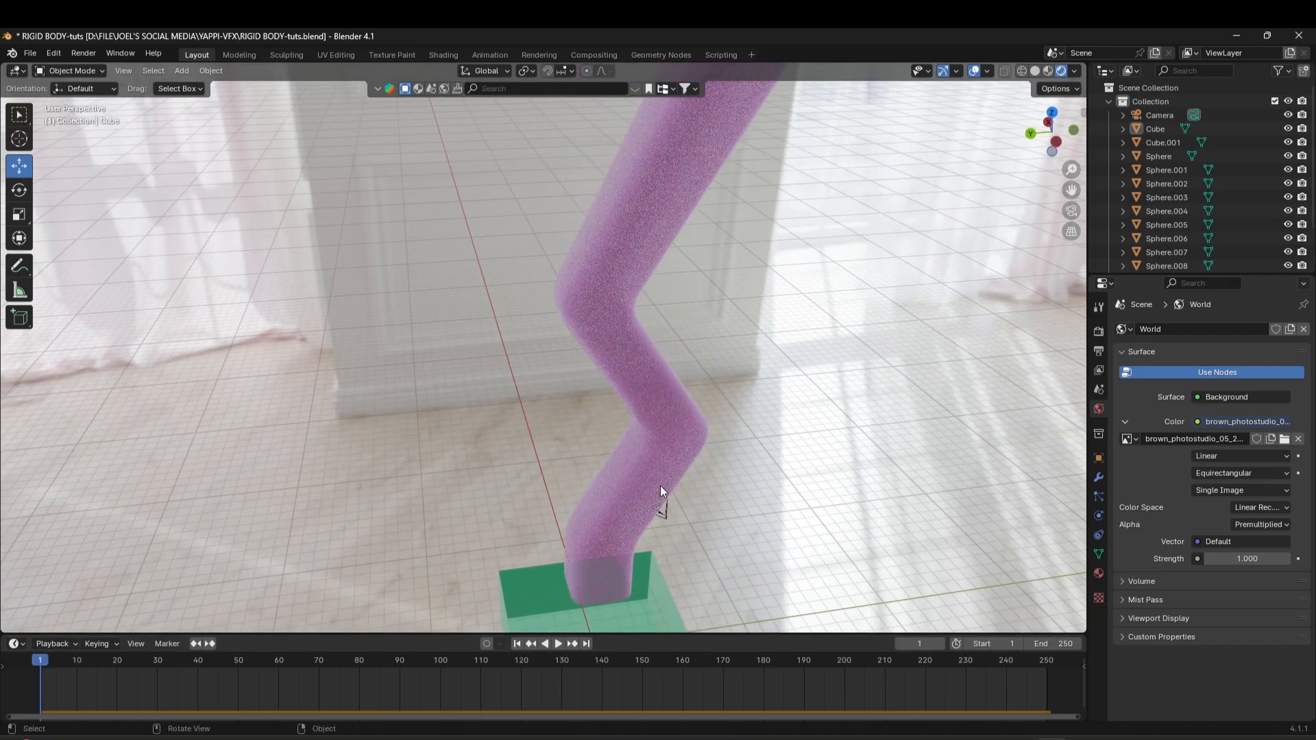
{"action": "scroll", "coordinate": [660, 486], "scroll_direction": "down", "scroll_amount": 2}
{"action": "middle_click_drag", "start_coordinate": [695, 303], "coordinate": [677, 406], "text": "shift"}
{"action": "scroll", "coordinate": [668, 277], "scroll_direction": "up", "scroll_amount": 1}
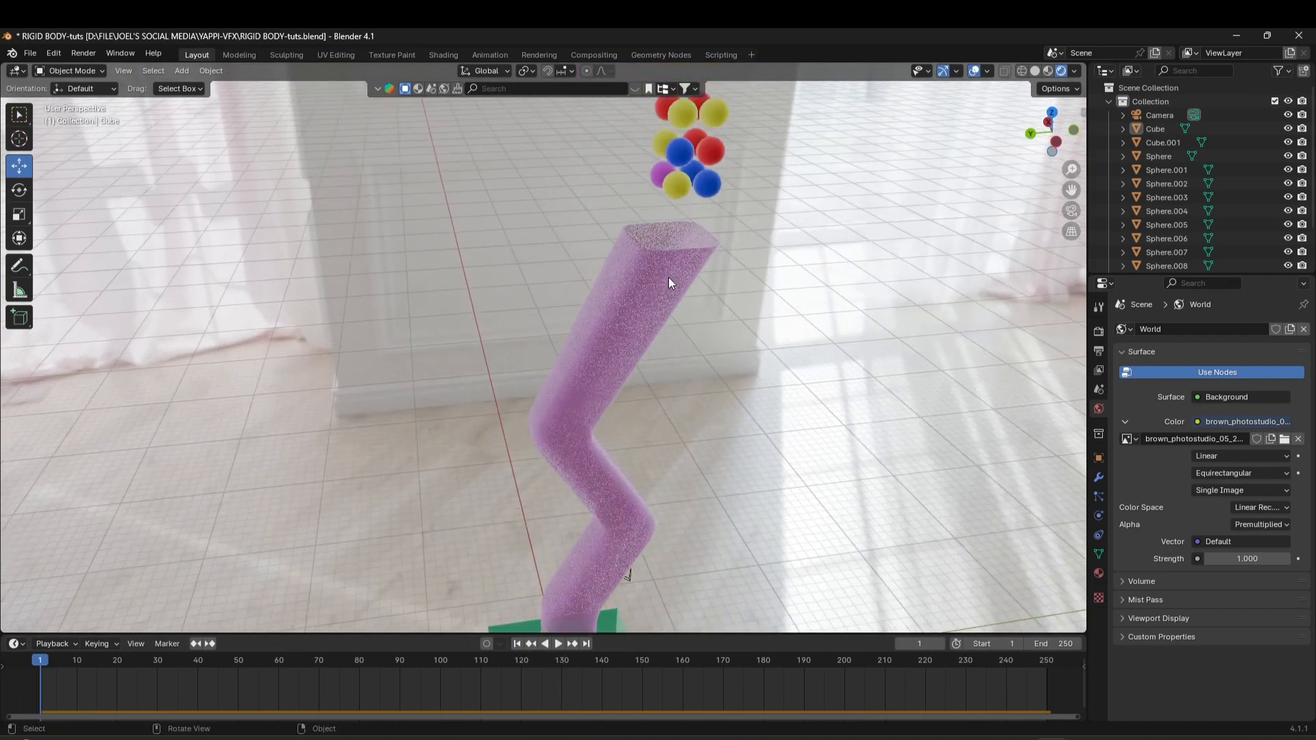
{"action": "scroll", "coordinate": [668, 277], "scroll_direction": "up", "scroll_amount": 1}
{"action": "middle_click_drag", "start_coordinate": [741, 212], "coordinate": [675, 268], "text": "shift"}
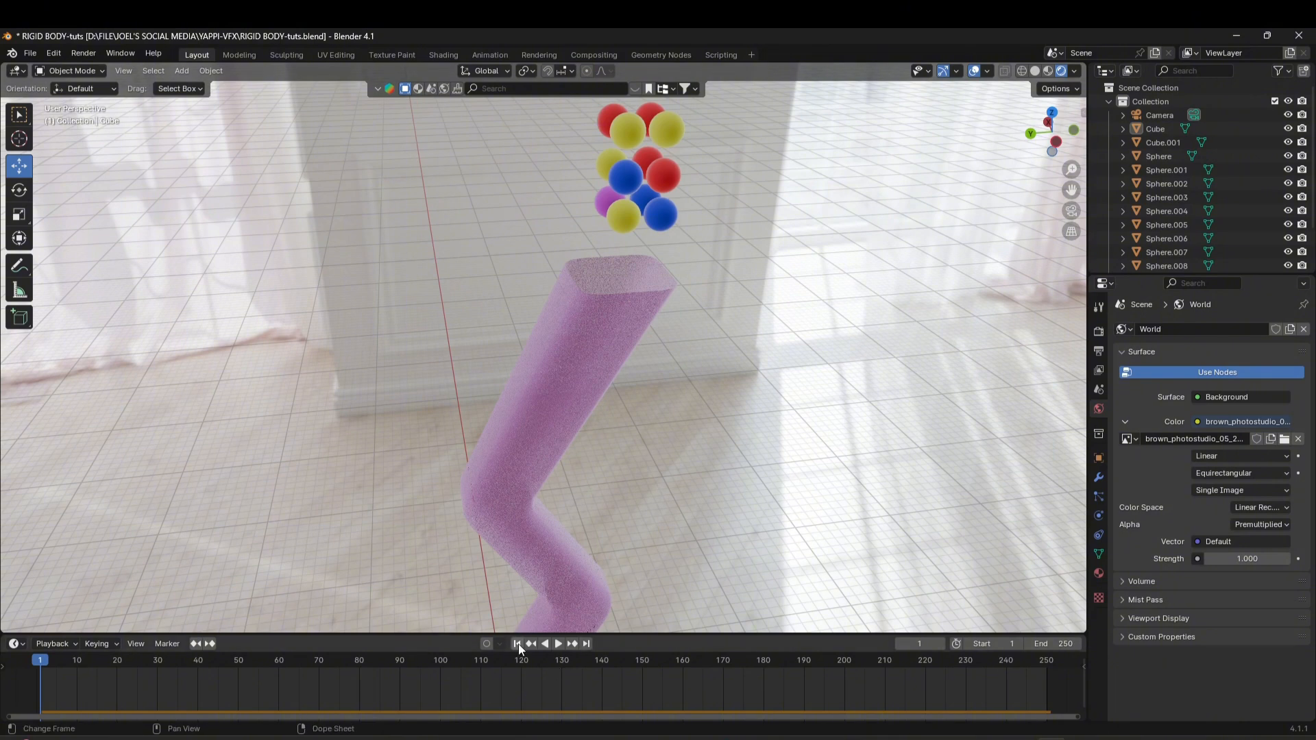
{"action": "left_click", "coordinate": [564, 644]}
{"action": "middle_click_drag", "start_coordinate": [611, 416], "coordinate": [608, 406]}
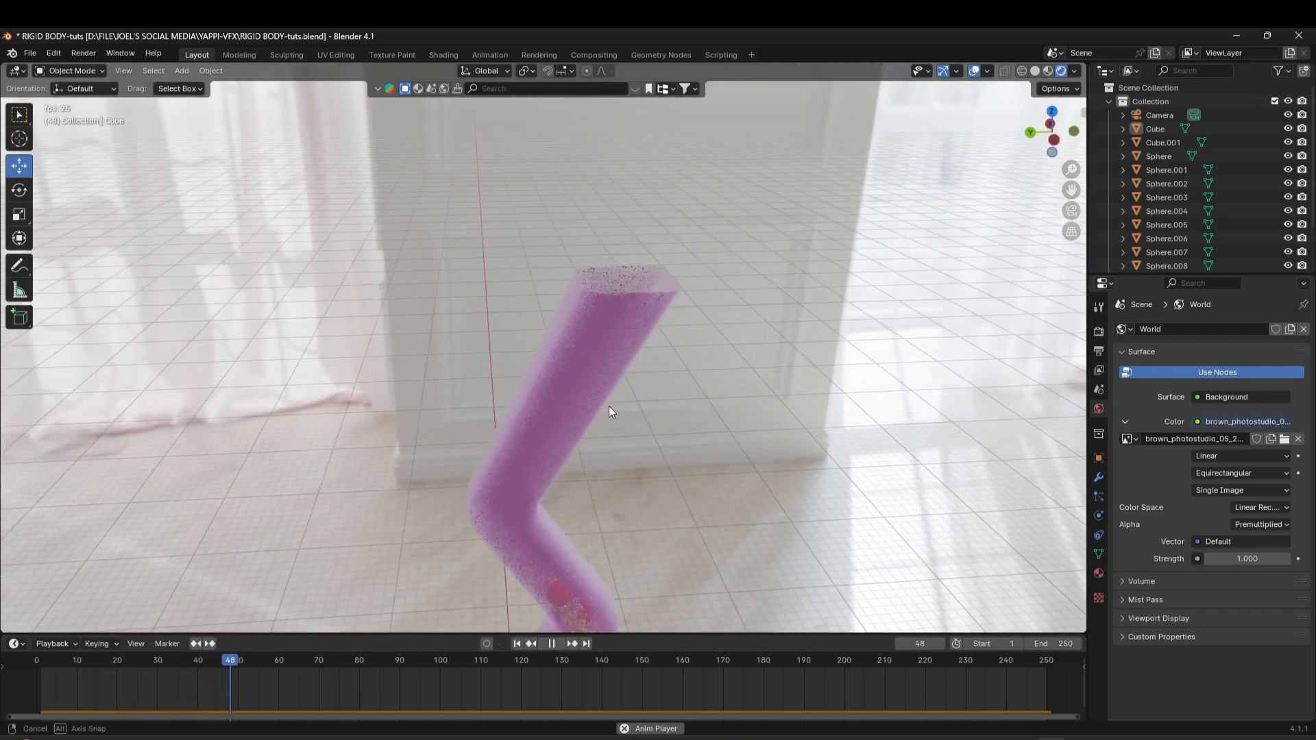
{"action": "middle_click_drag", "start_coordinate": [629, 480], "coordinate": [662, 351], "text": "shift"}
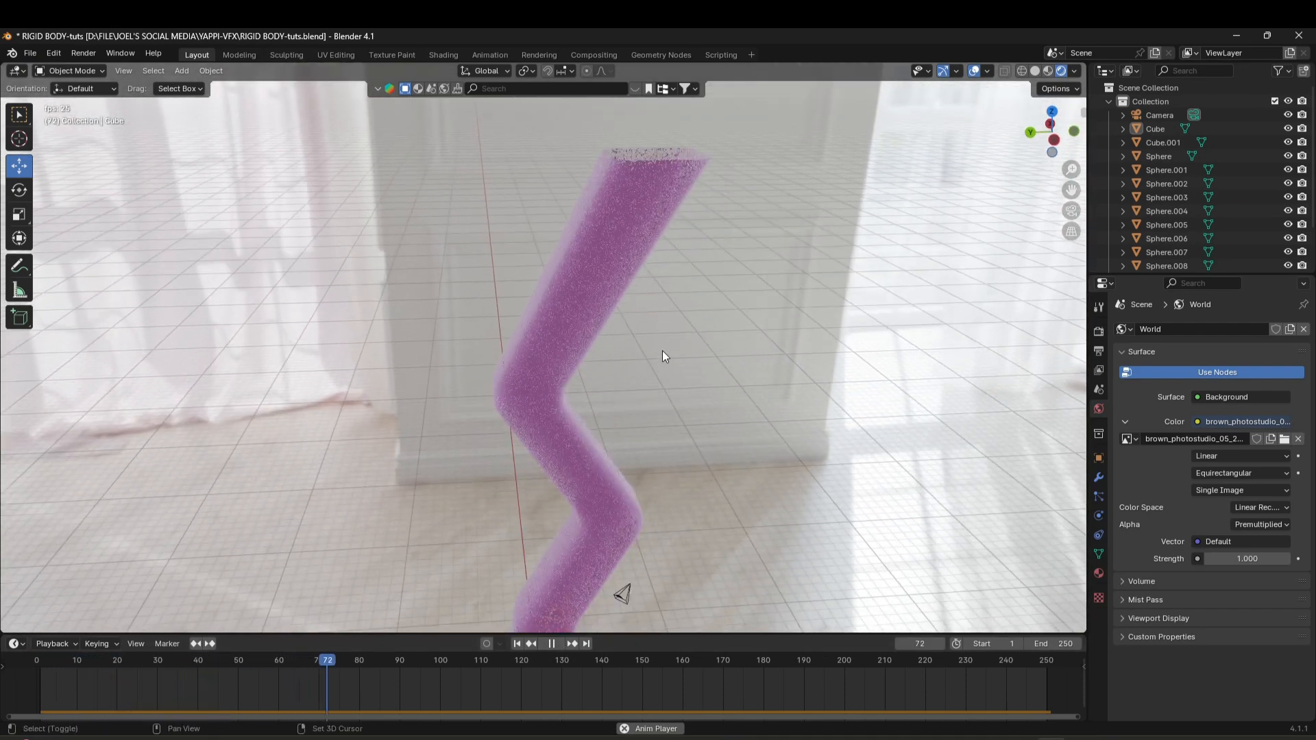
{"action": "left_click", "coordinate": [552, 645]}
{"action": "left_click", "coordinate": [518, 644]}
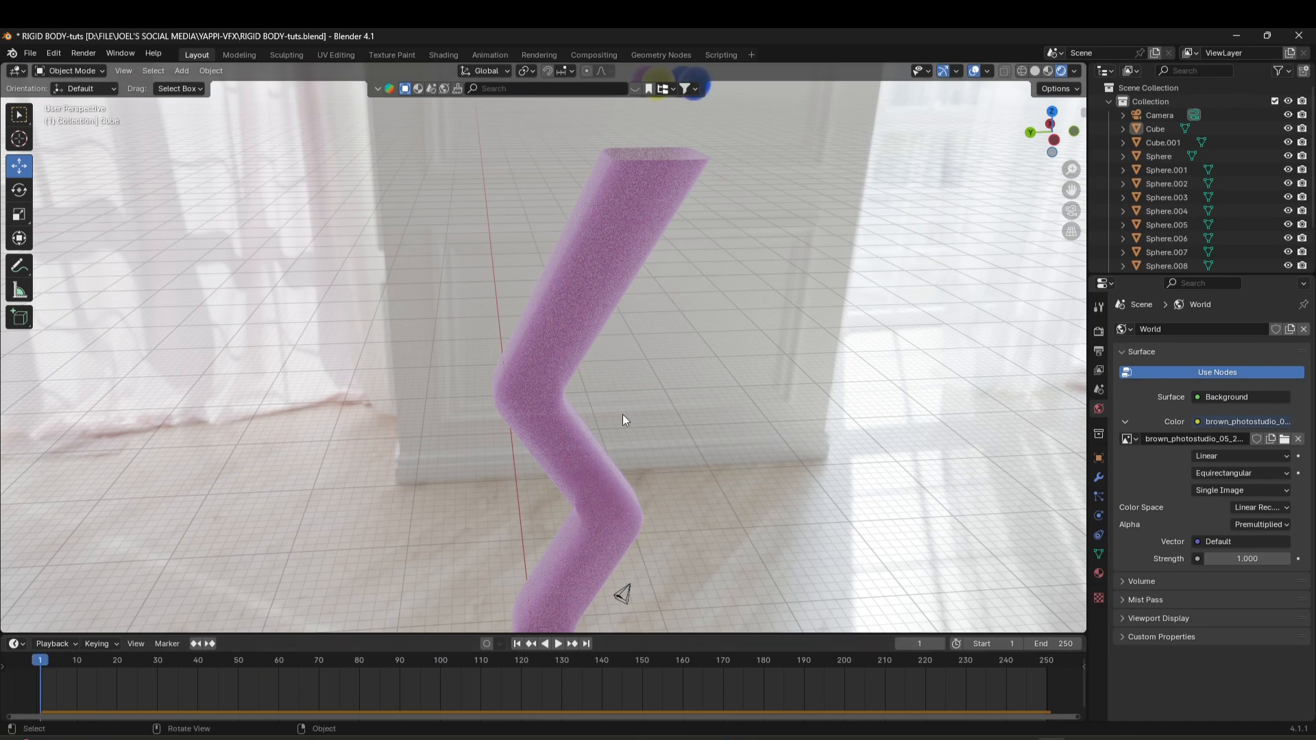
{"action": "scroll", "coordinate": [623, 414], "scroll_direction": "down", "scroll_amount": 2}
{"action": "scroll", "coordinate": [619, 426], "scroll_direction": "up", "scroll_amount": 1}
{"action": "scroll", "coordinate": [612, 426], "scroll_direction": "down", "scroll_amount": 1}
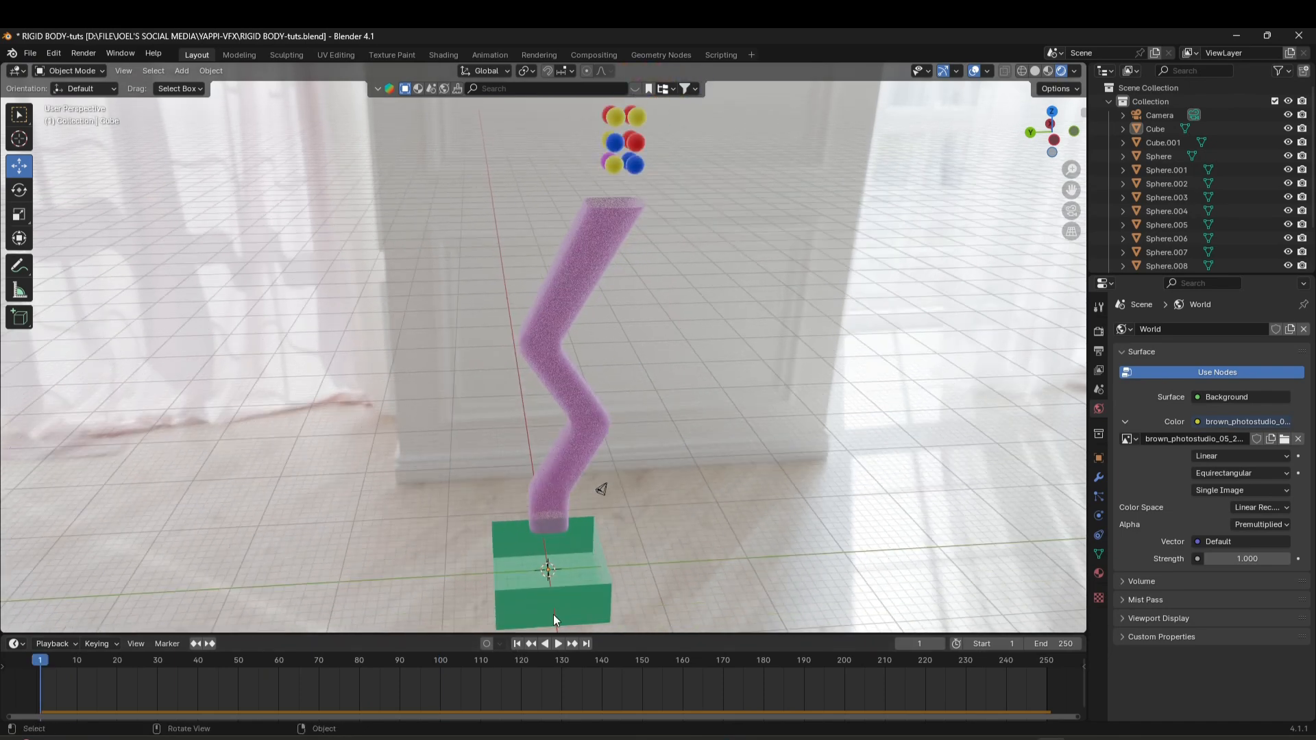